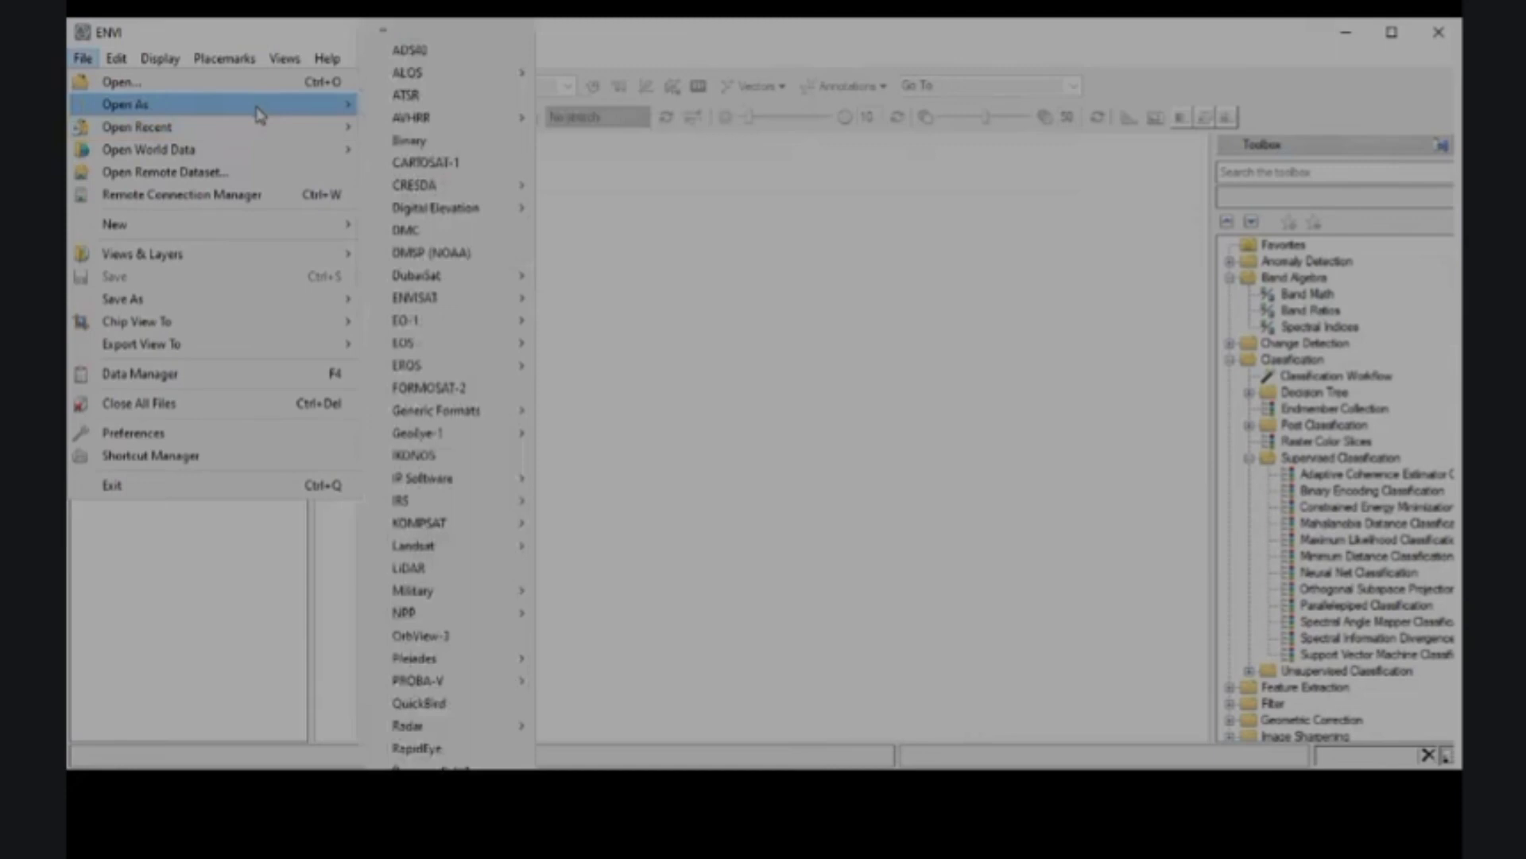
- Open the LC08_L1TP_118065_20170909 Landsat scene as GeoTIFF with Metadata and raise the display contrast to 40
mouse_move(456, 557)
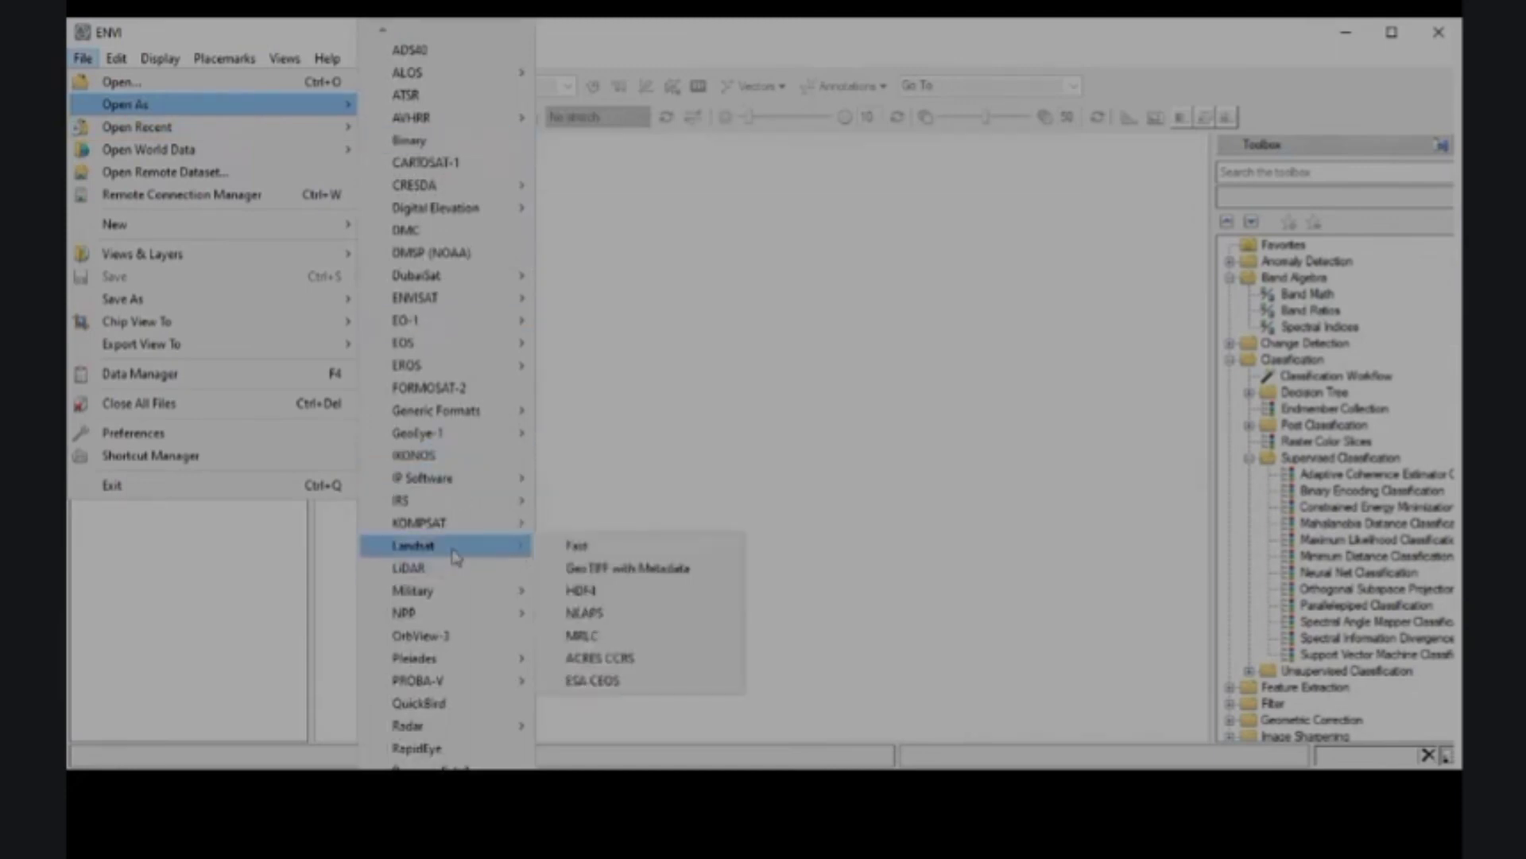
left_click(643, 569)
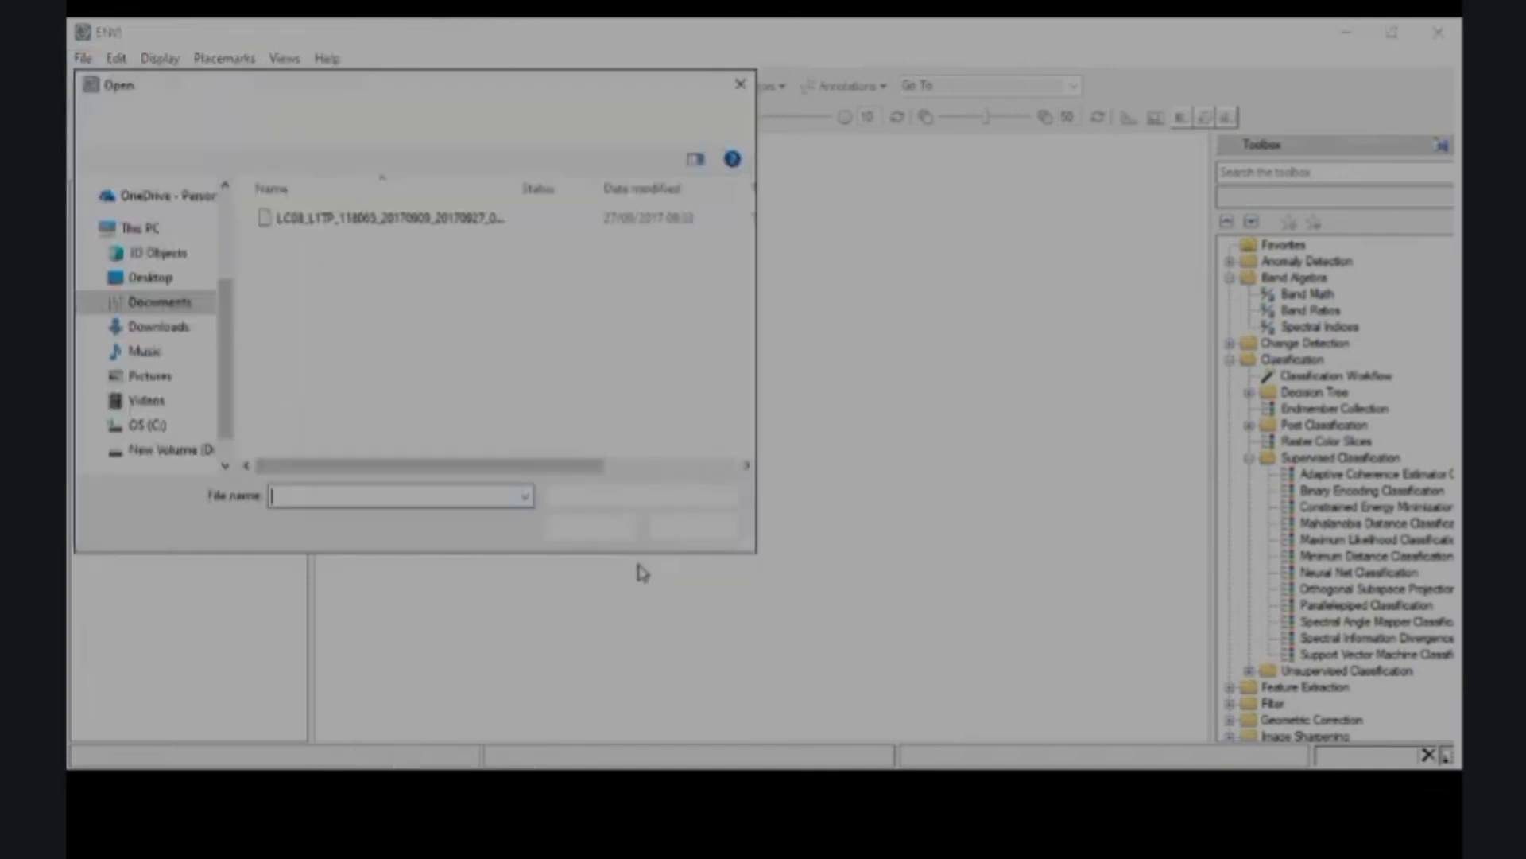
left_click(401, 227)
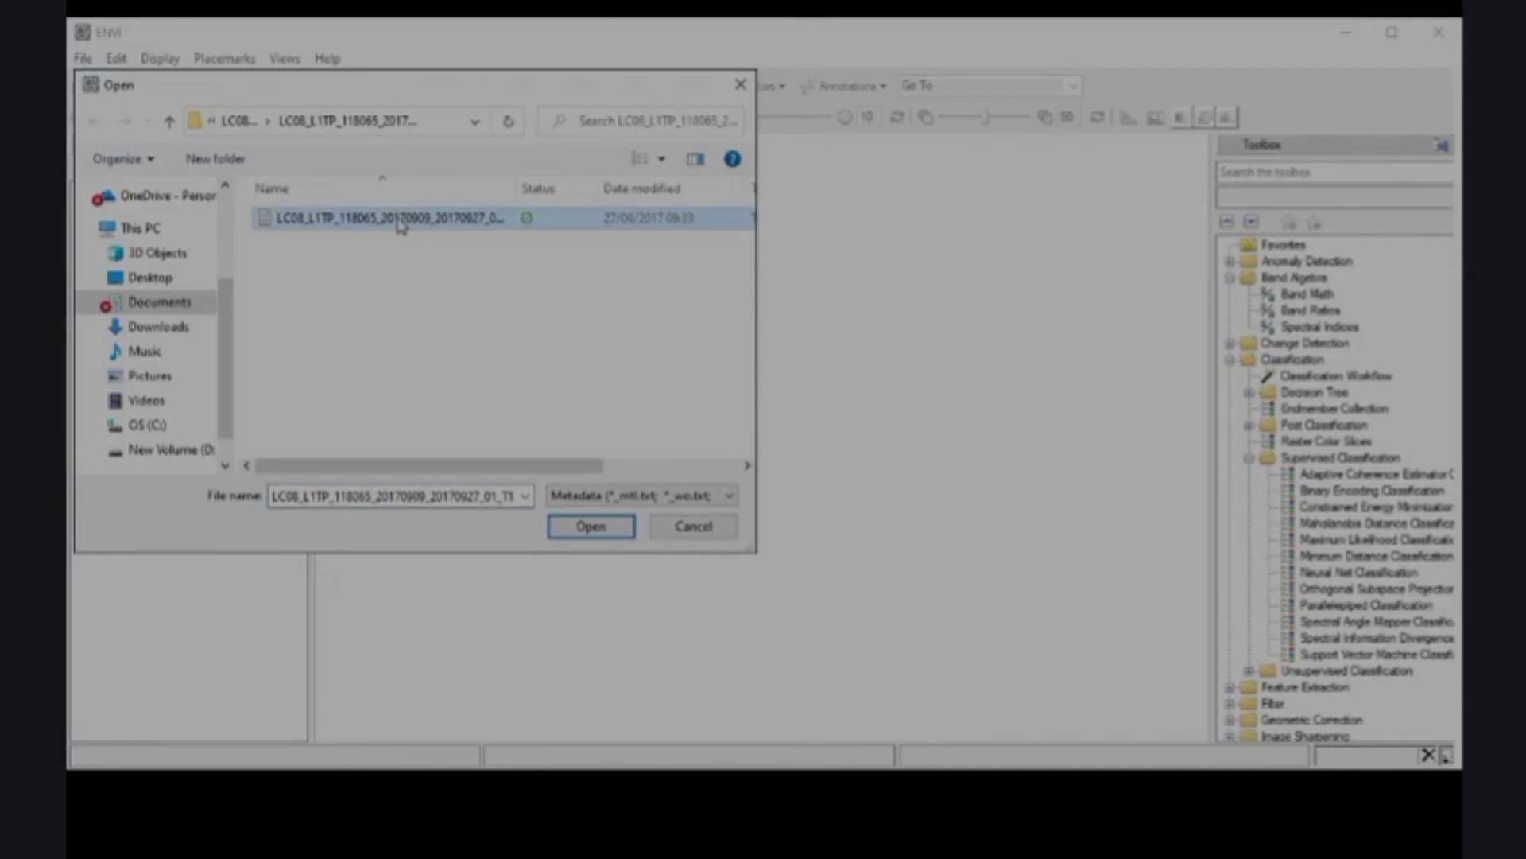
left_click(586, 532)
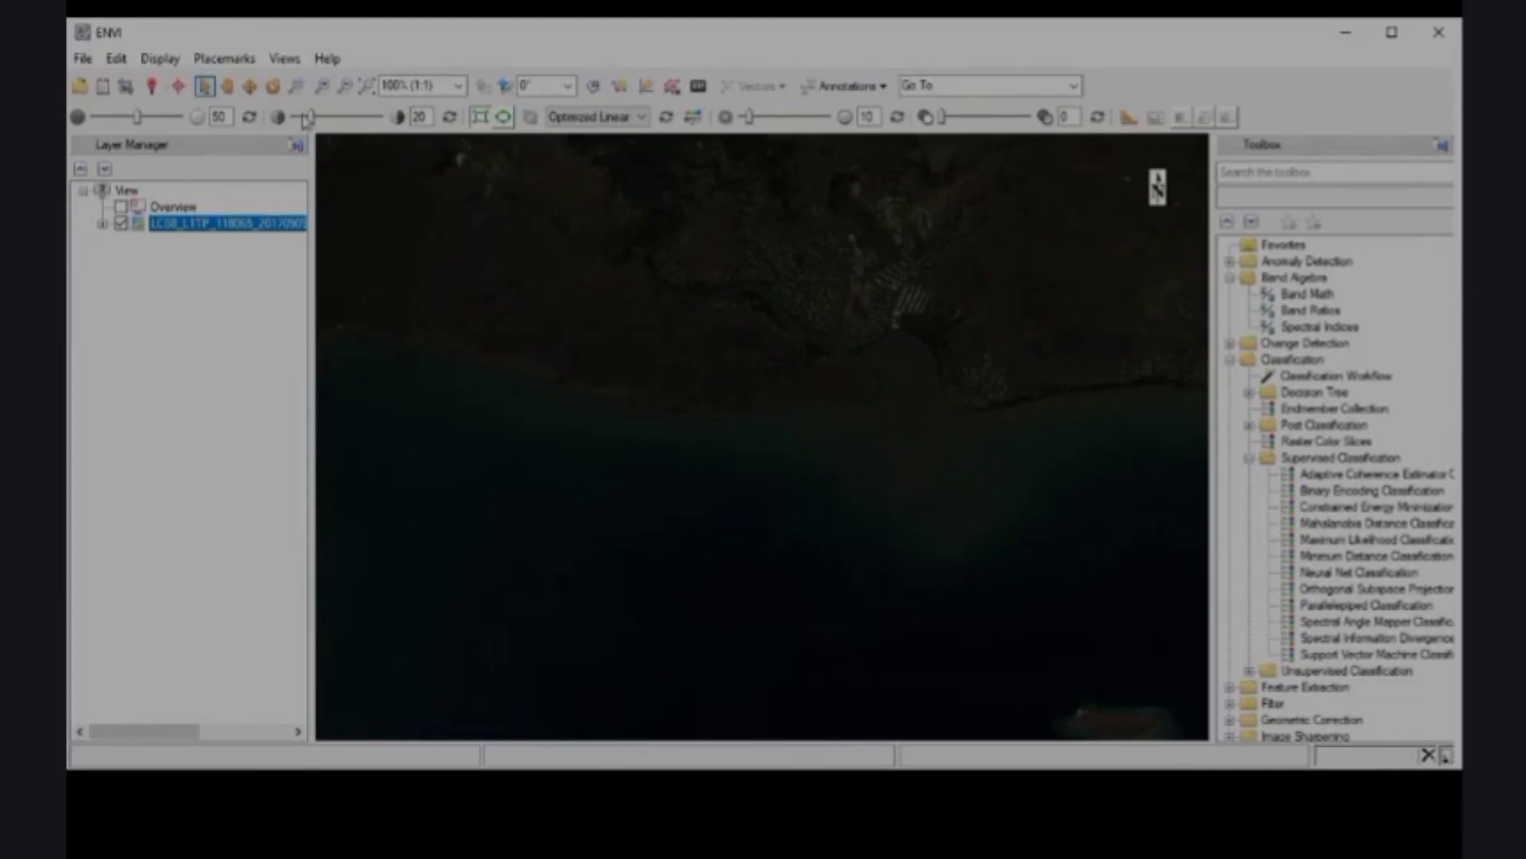
left_click_drag(307, 118, 331, 121)
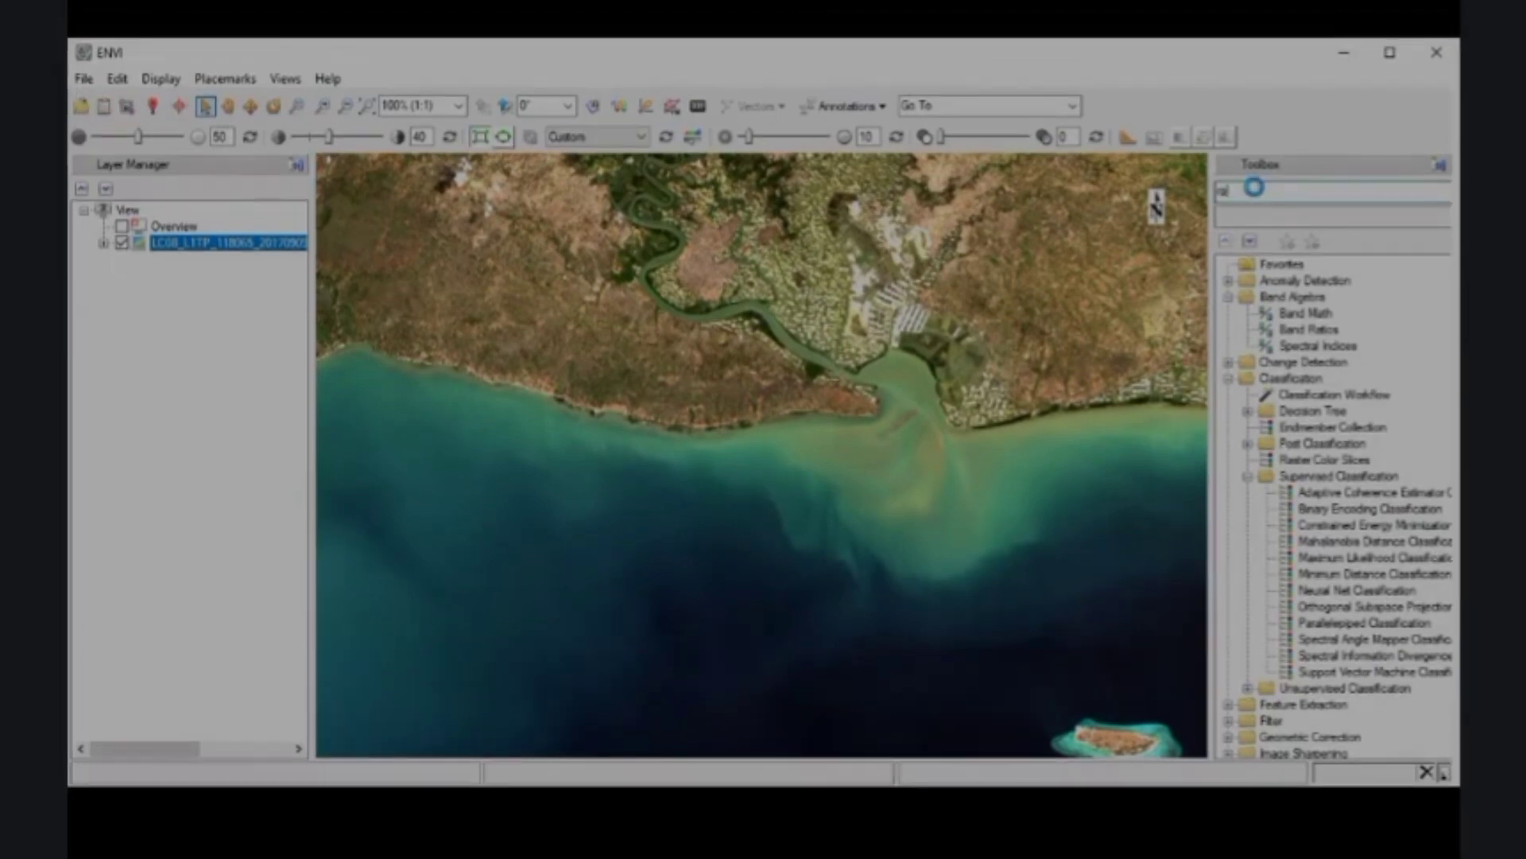
- Start Radiometric Calibration for the Landsat scene and set its spatial subset to columns 6710–7039 and rows 3493–3998
type("d")
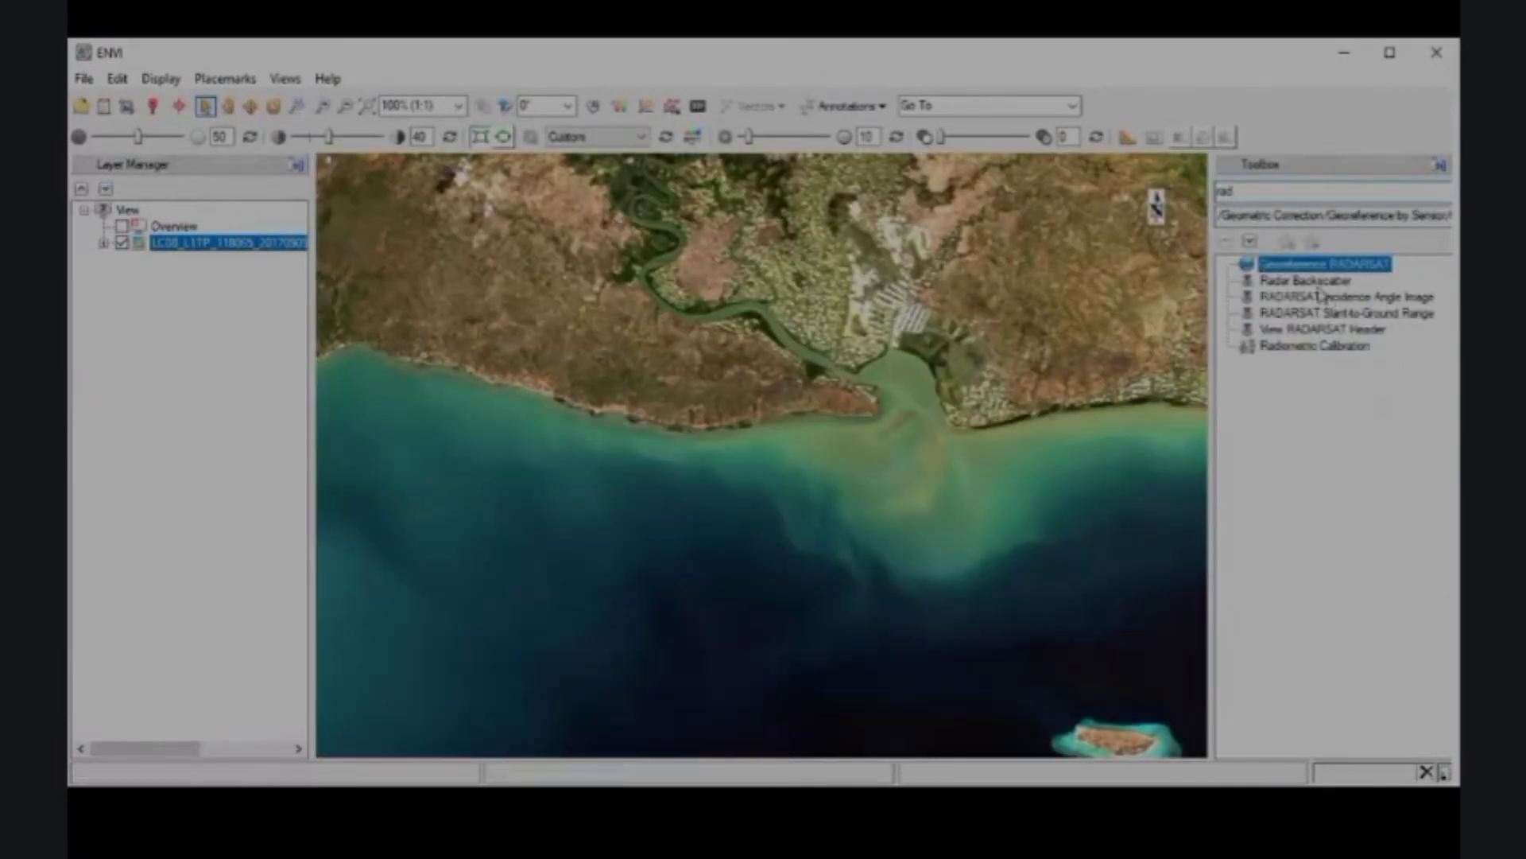
double_click(1303, 347)
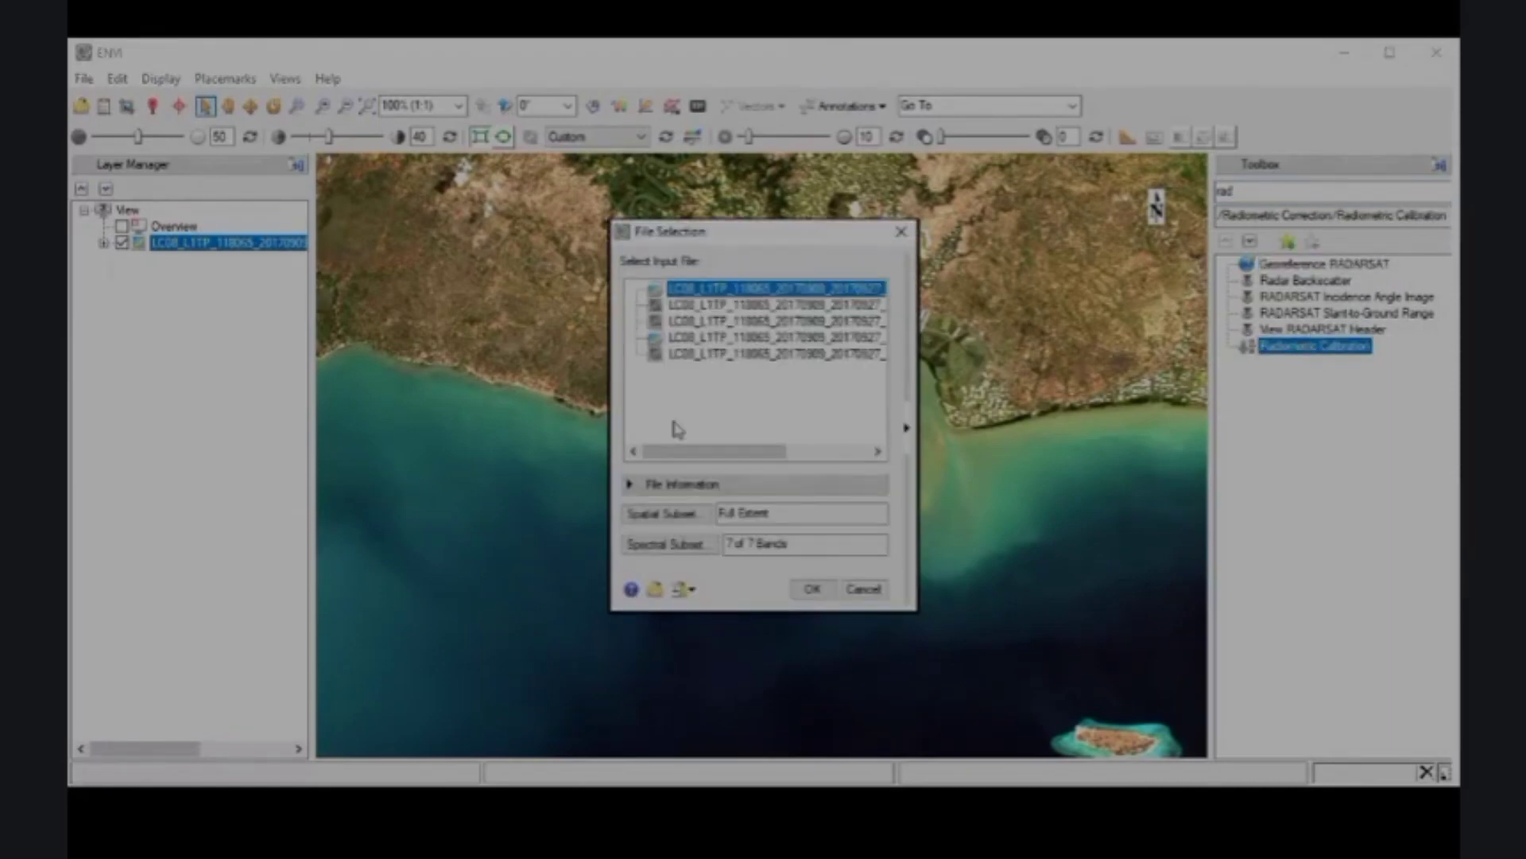
left_click(650, 515)
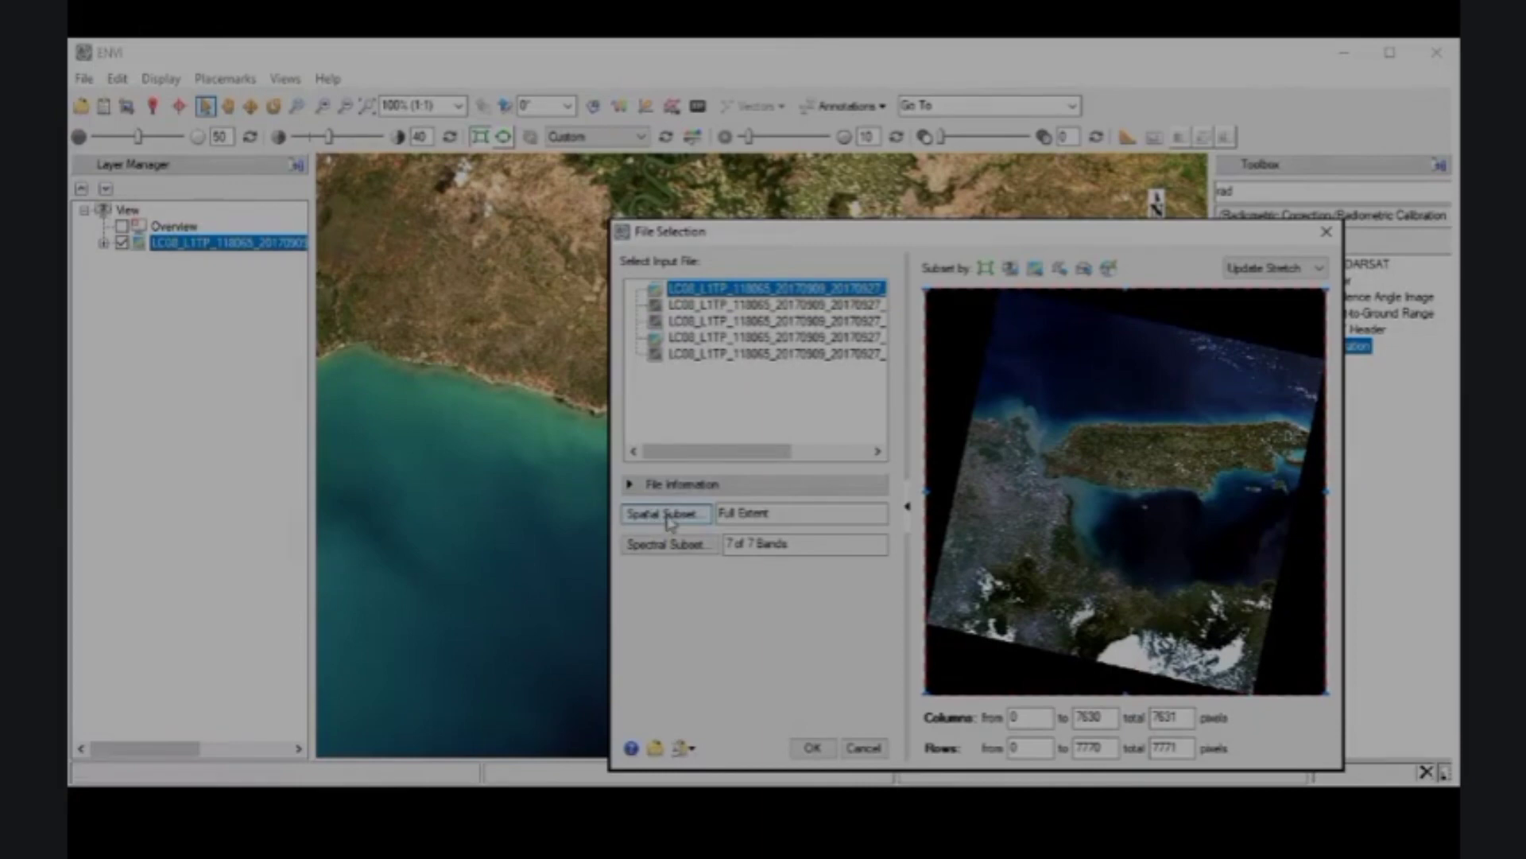
left_click(671, 521)
left_click(671, 521)
left_click_drag(930, 292, 951, 321)
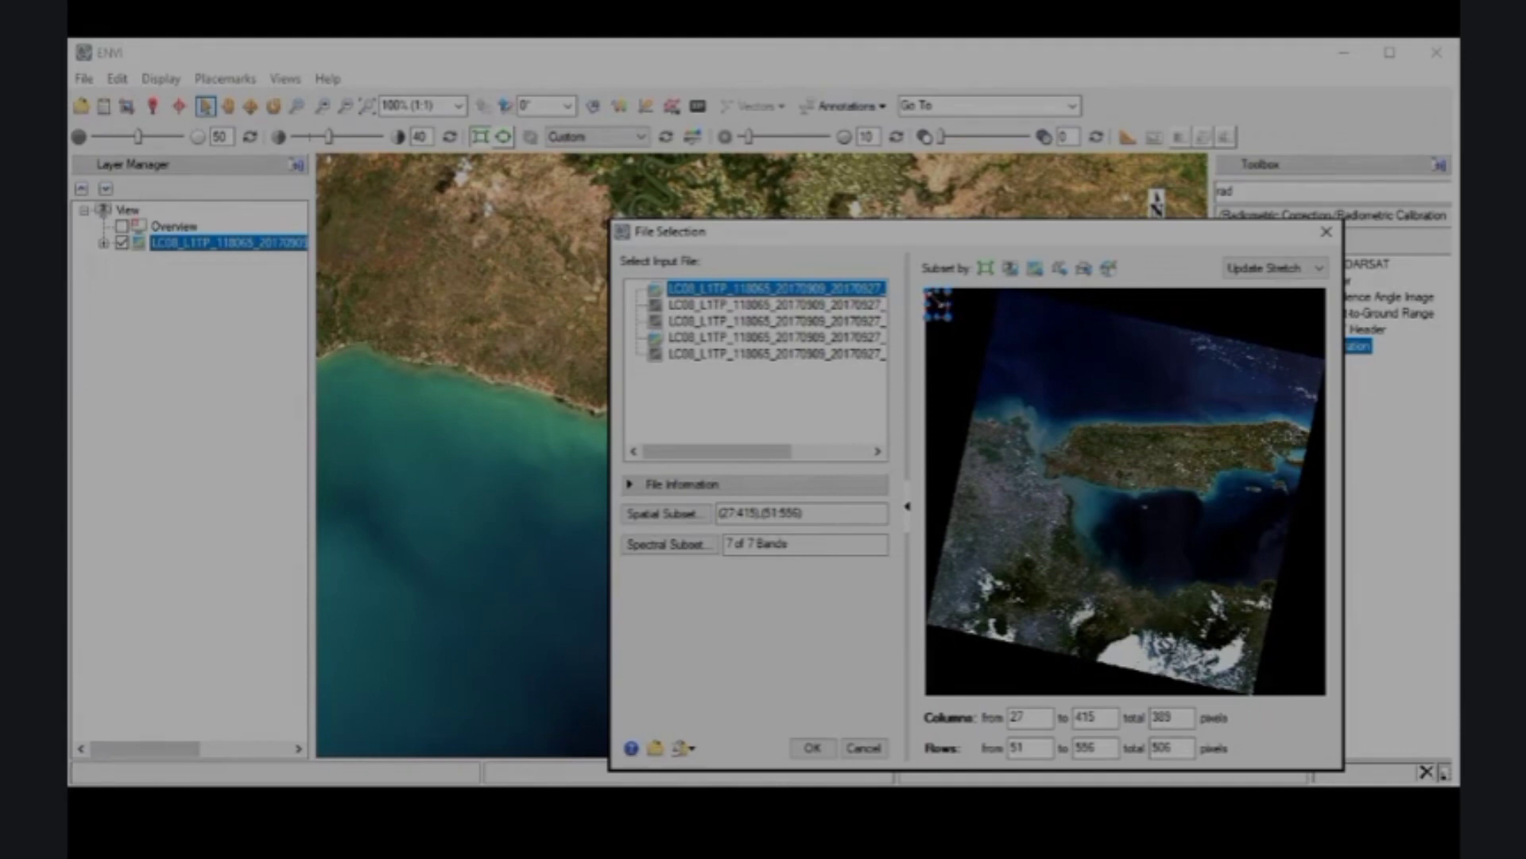
left_click_drag(950, 304, 1154, 485)
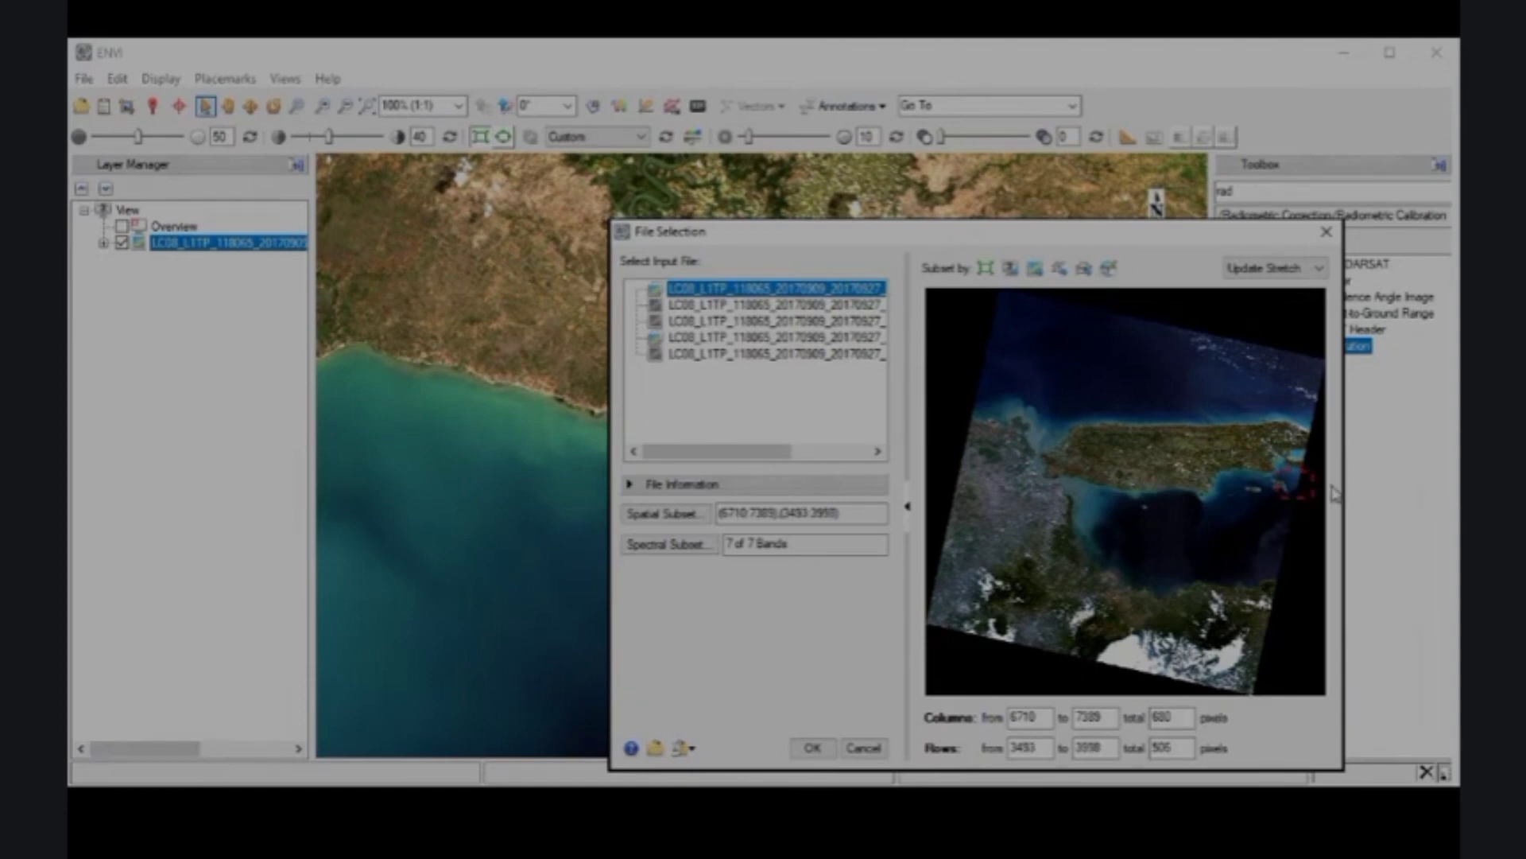
mouse_move(1316, 494)
left_click_drag(1319, 502, 1295, 497)
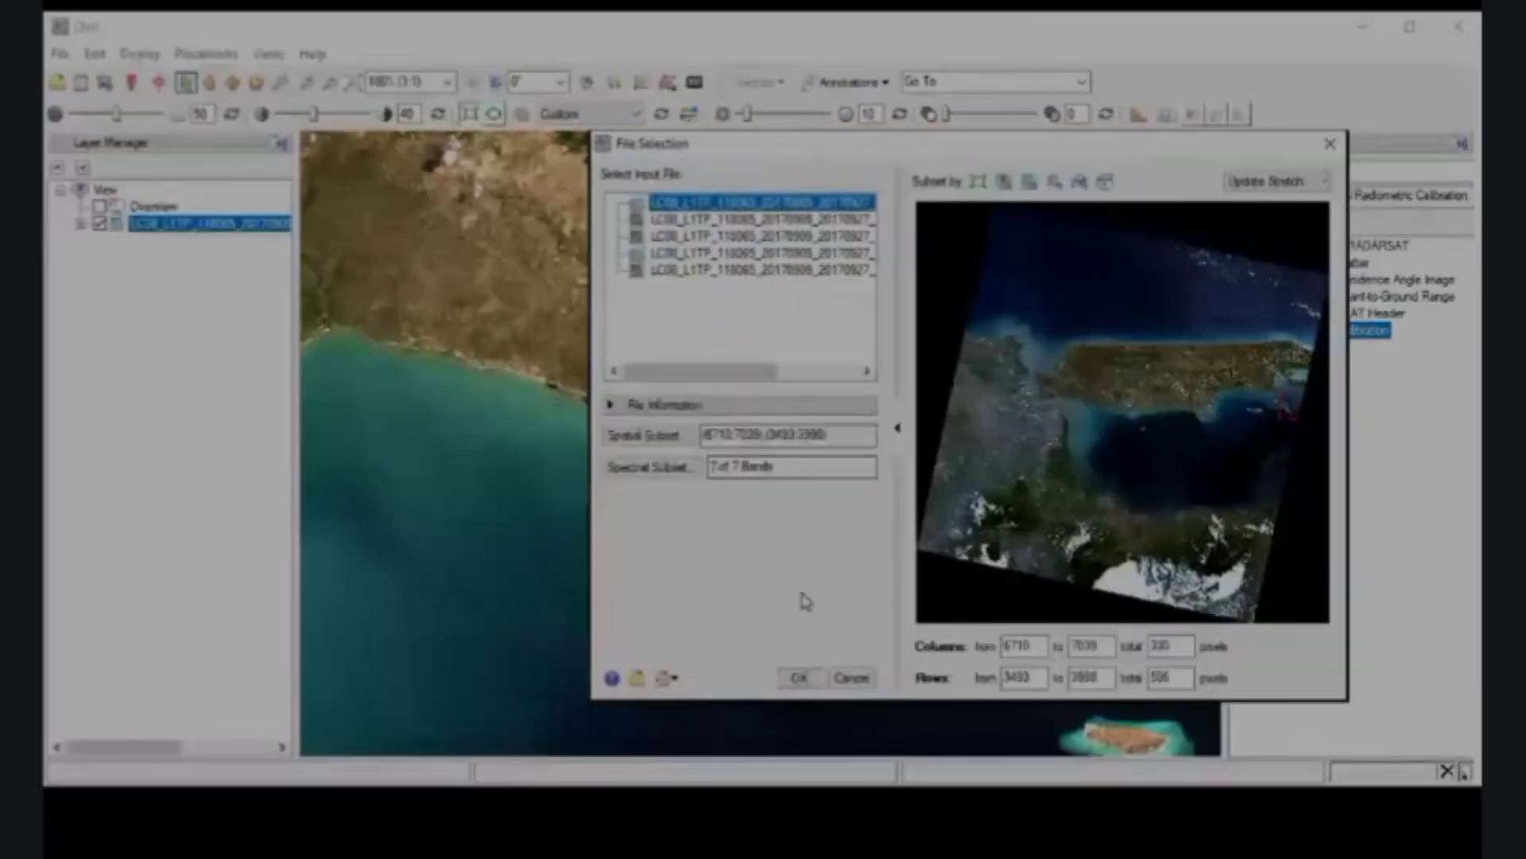
- Calibrate the spatial subset to Reflectance with BIL interleave, Float data type and the result displayed
left_click(799, 676)
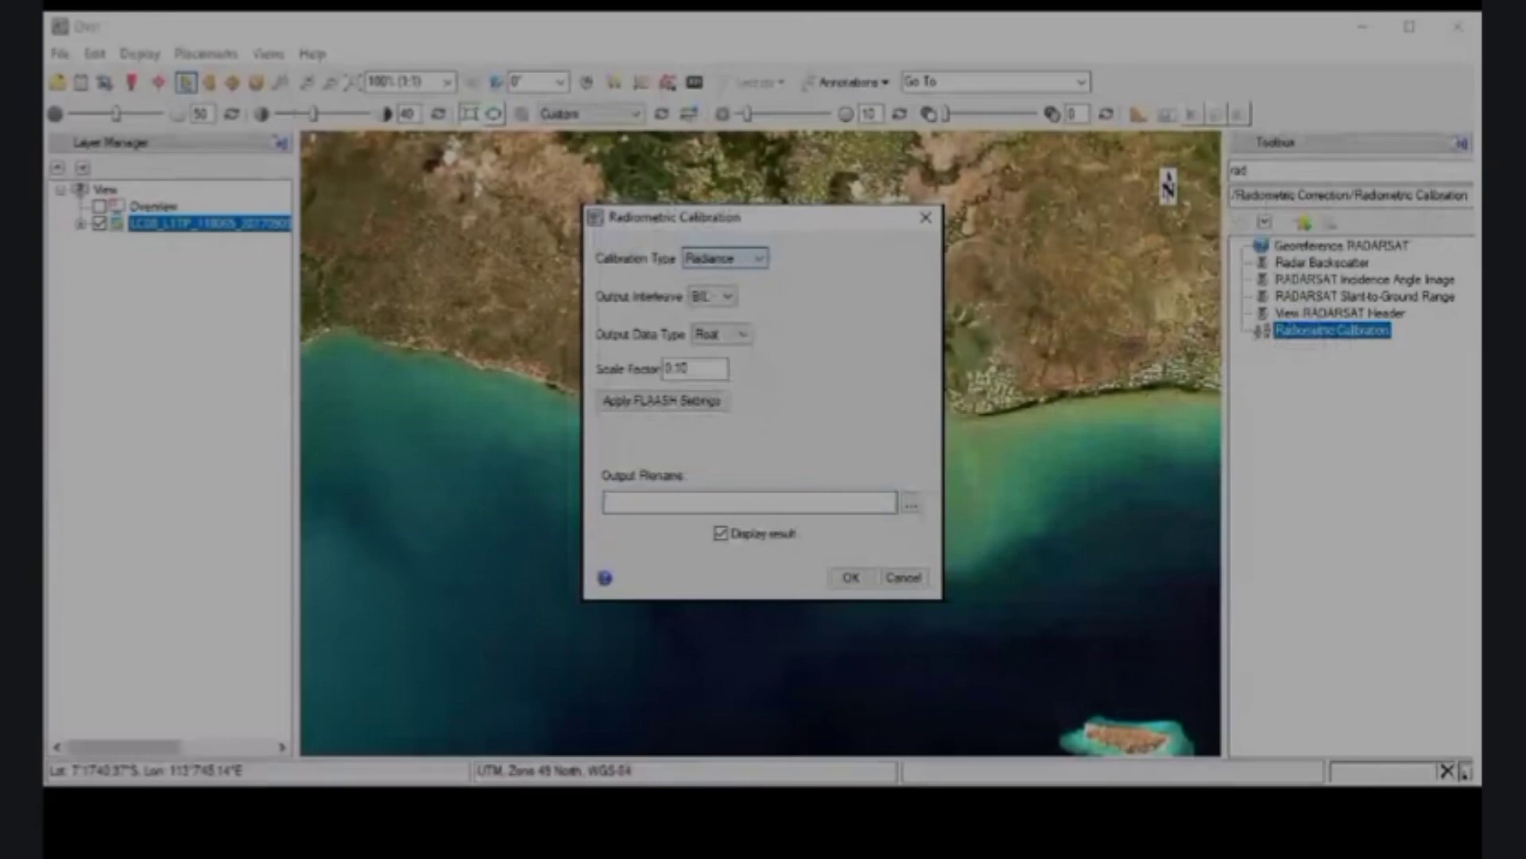
key("Down")
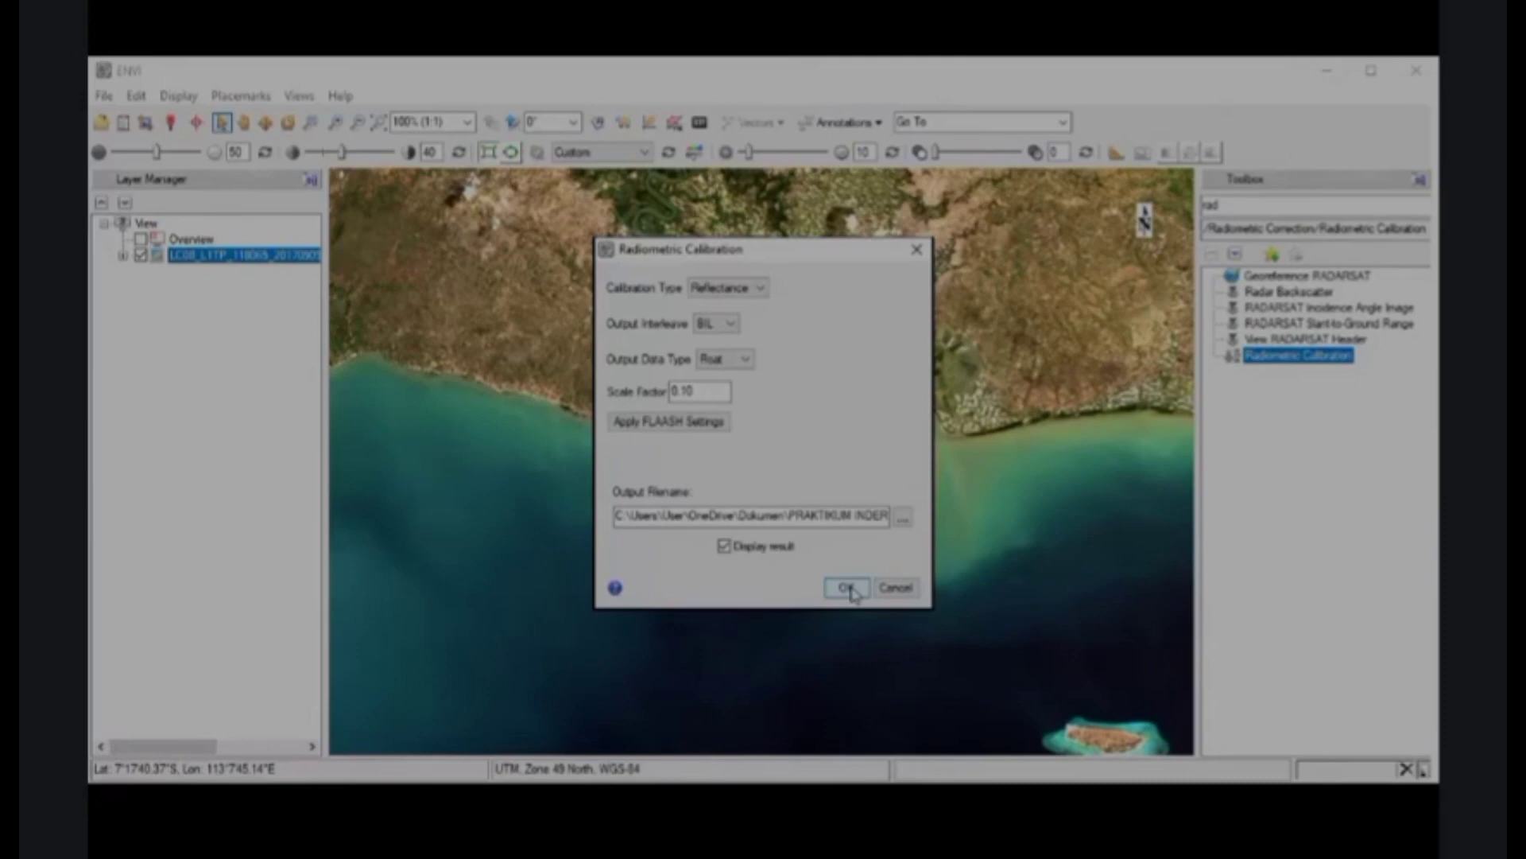
left_click(851, 577)
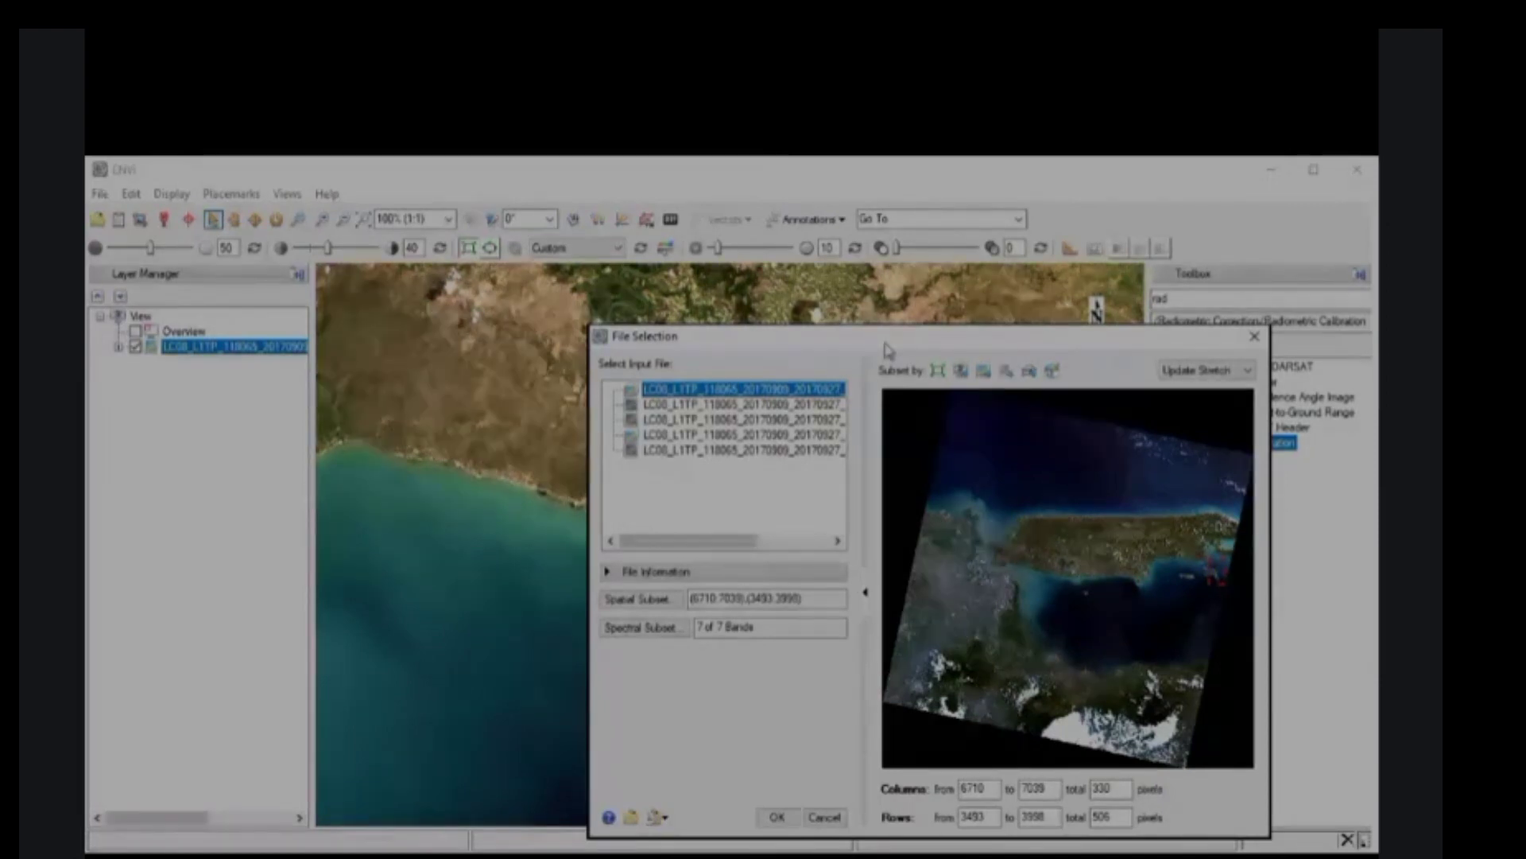
left_click_drag(886, 344, 873, 282)
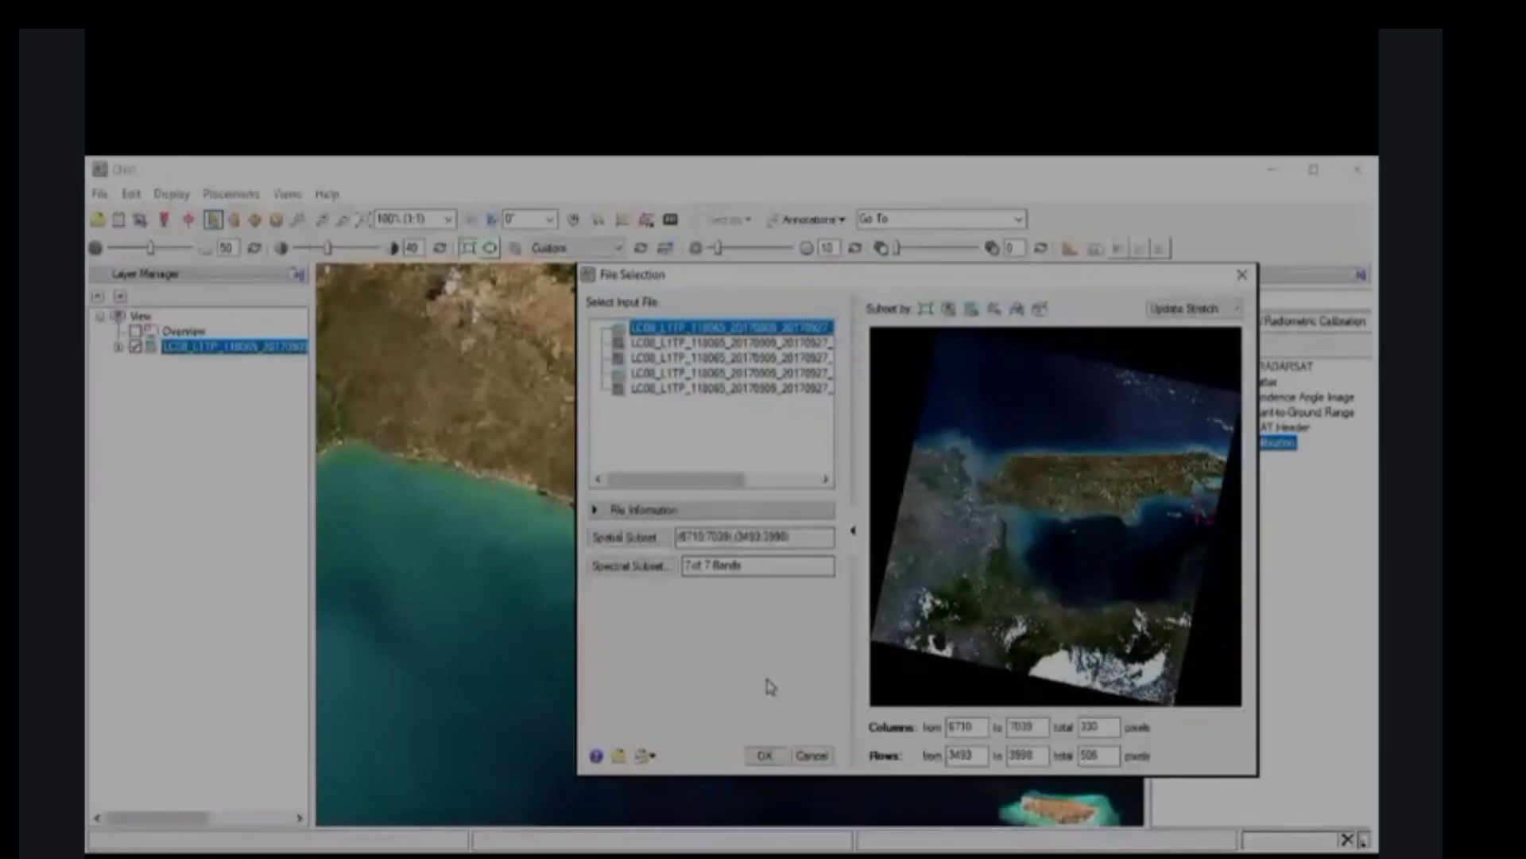
left_click(764, 755)
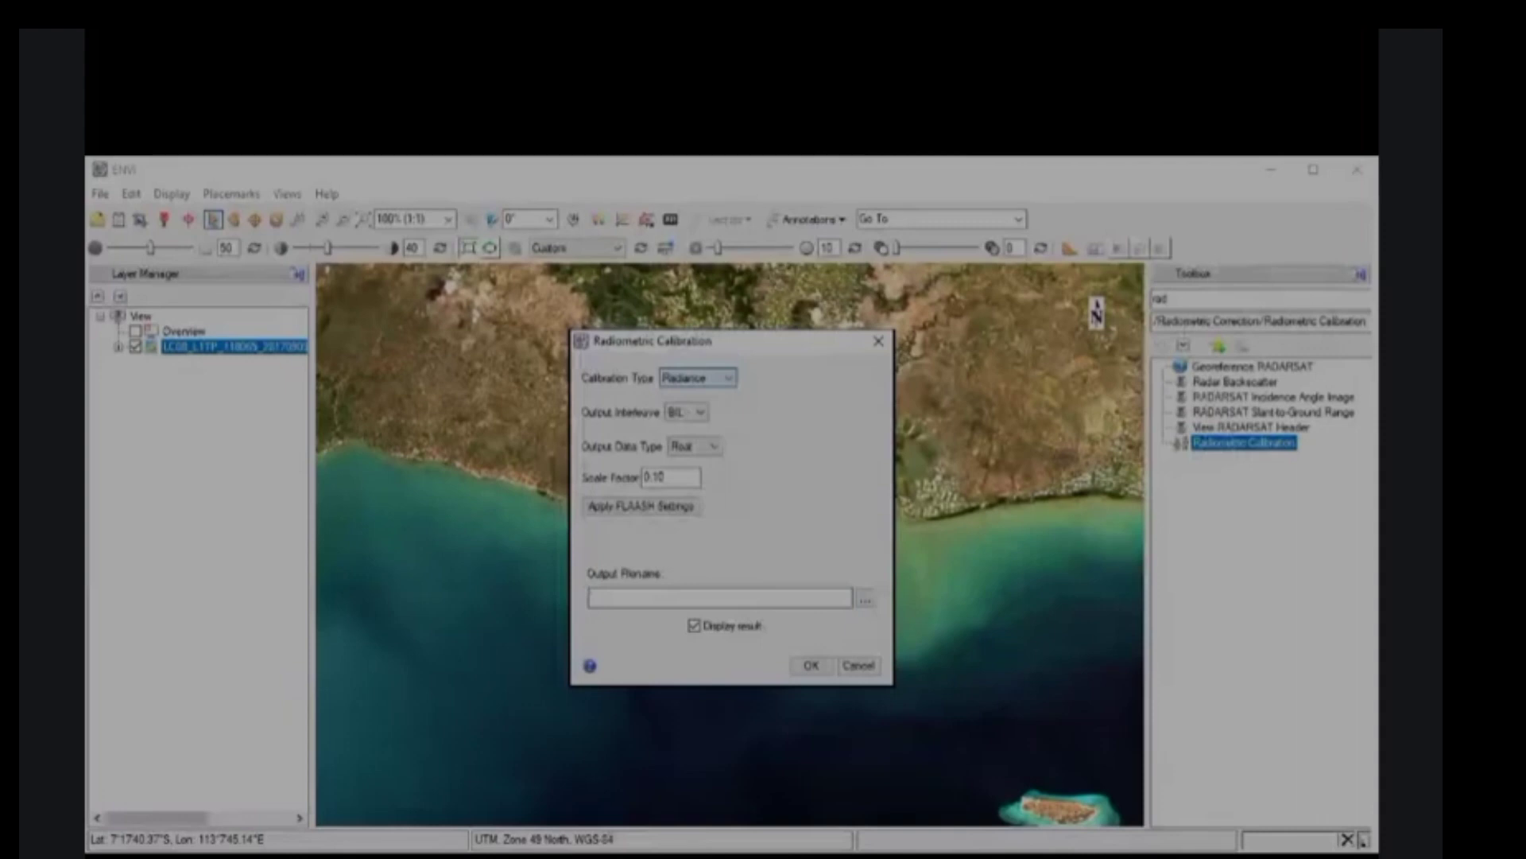
left_click(715, 406)
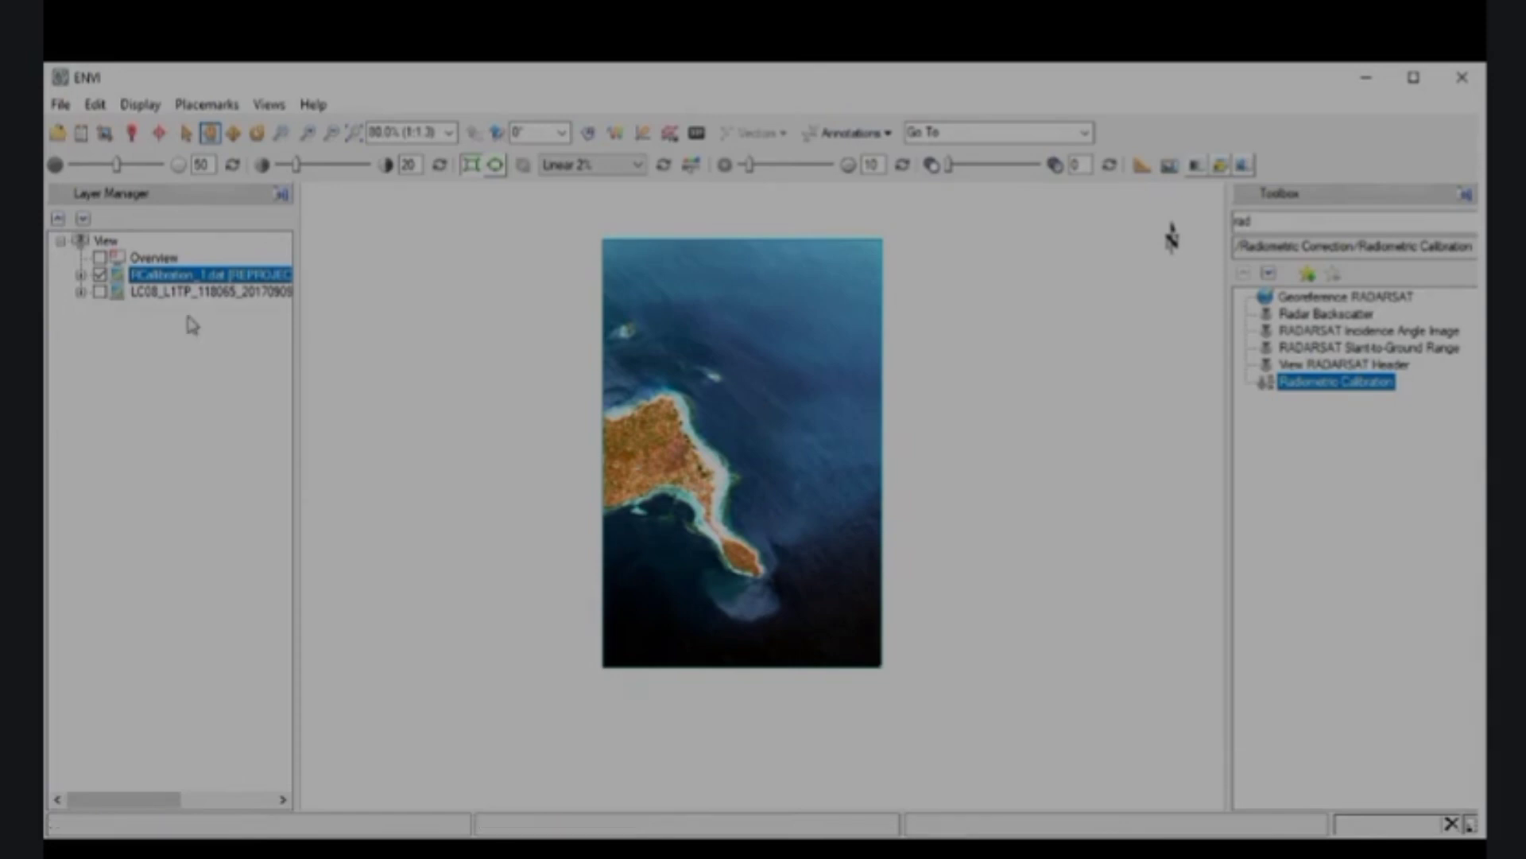
- Change the RGB bands of the RCalibration_1.dat layer to Near Infrared, Green and Blue
left_click_drag(209, 276, 217, 278)
right_click(217, 277)
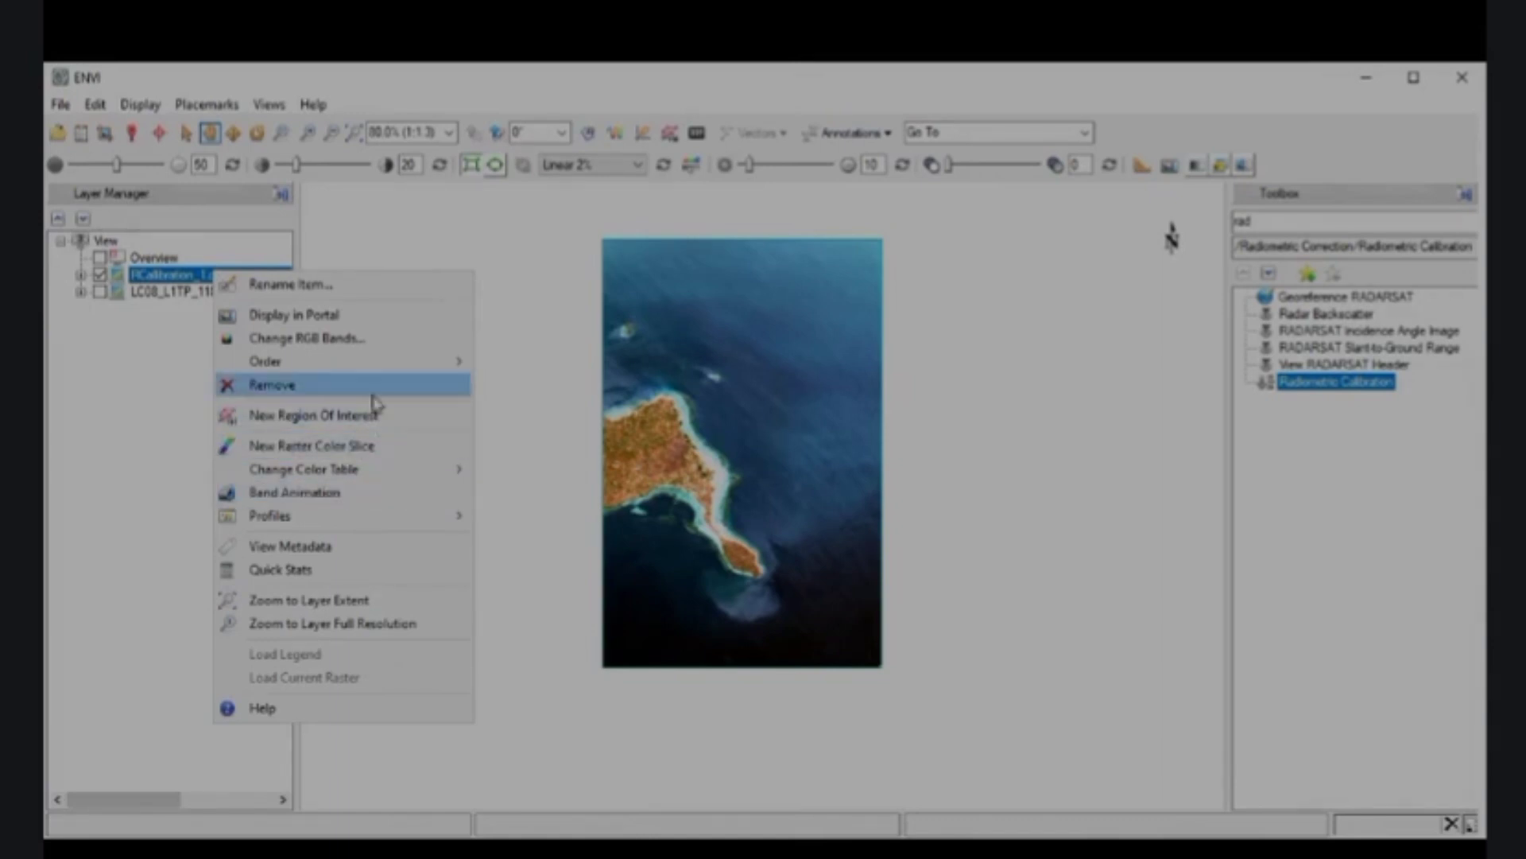
left_click(376, 339)
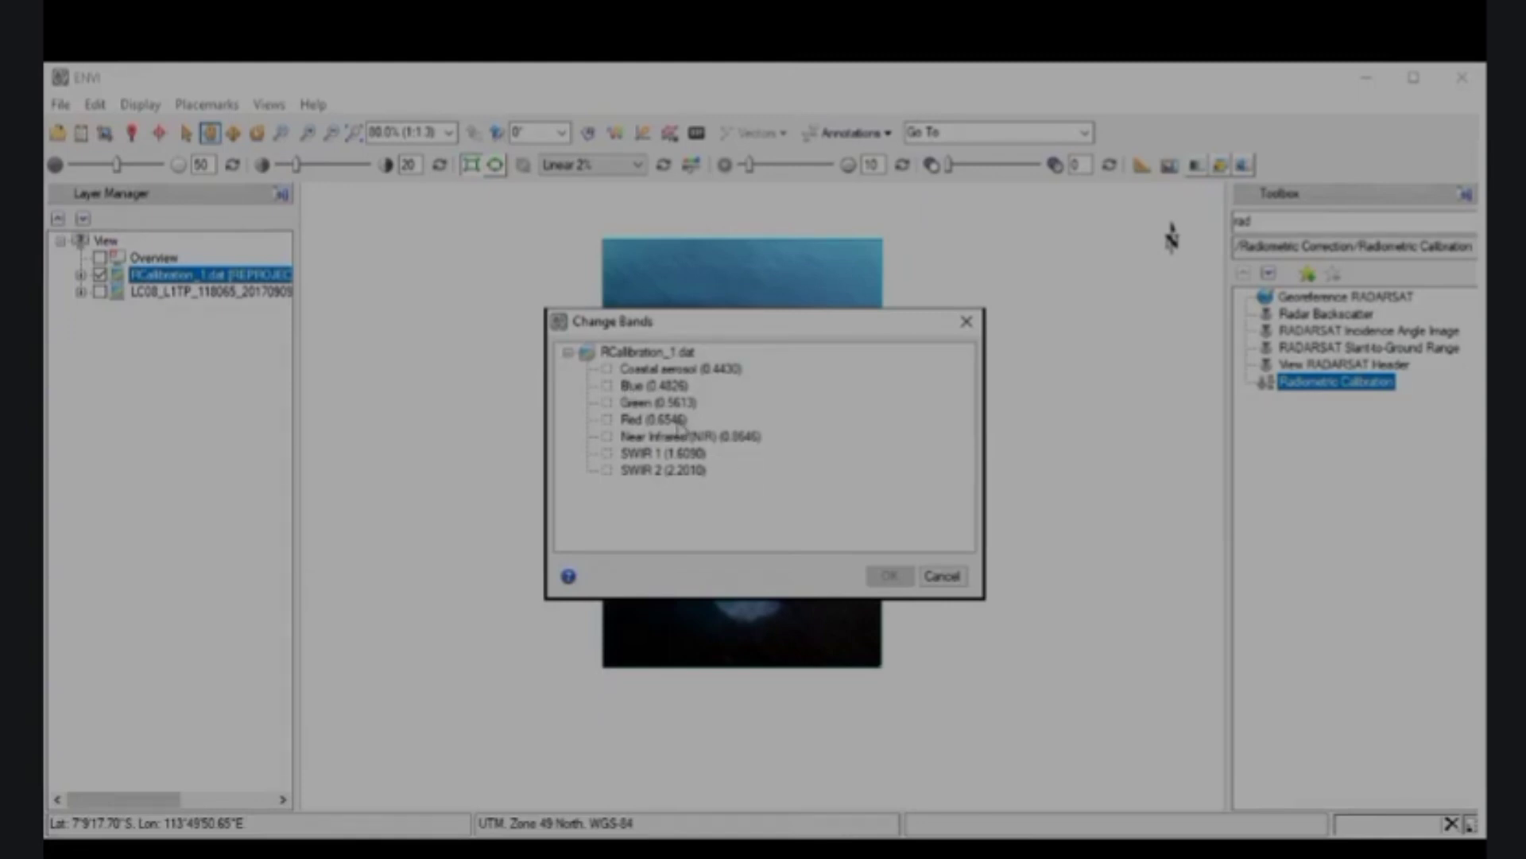
left_click(610, 442)
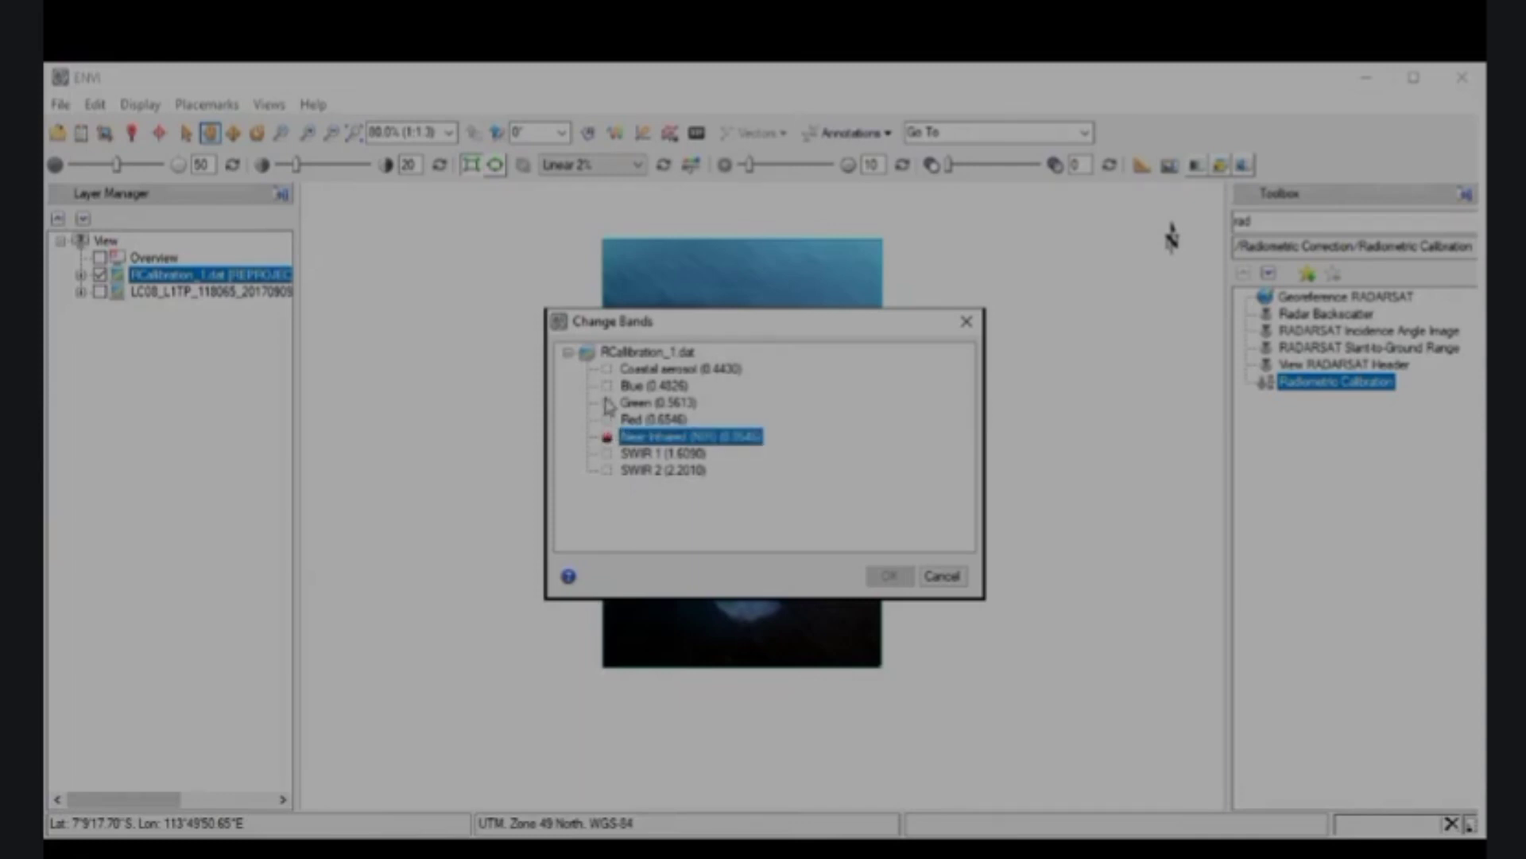
left_click(610, 403)
left_click(609, 386)
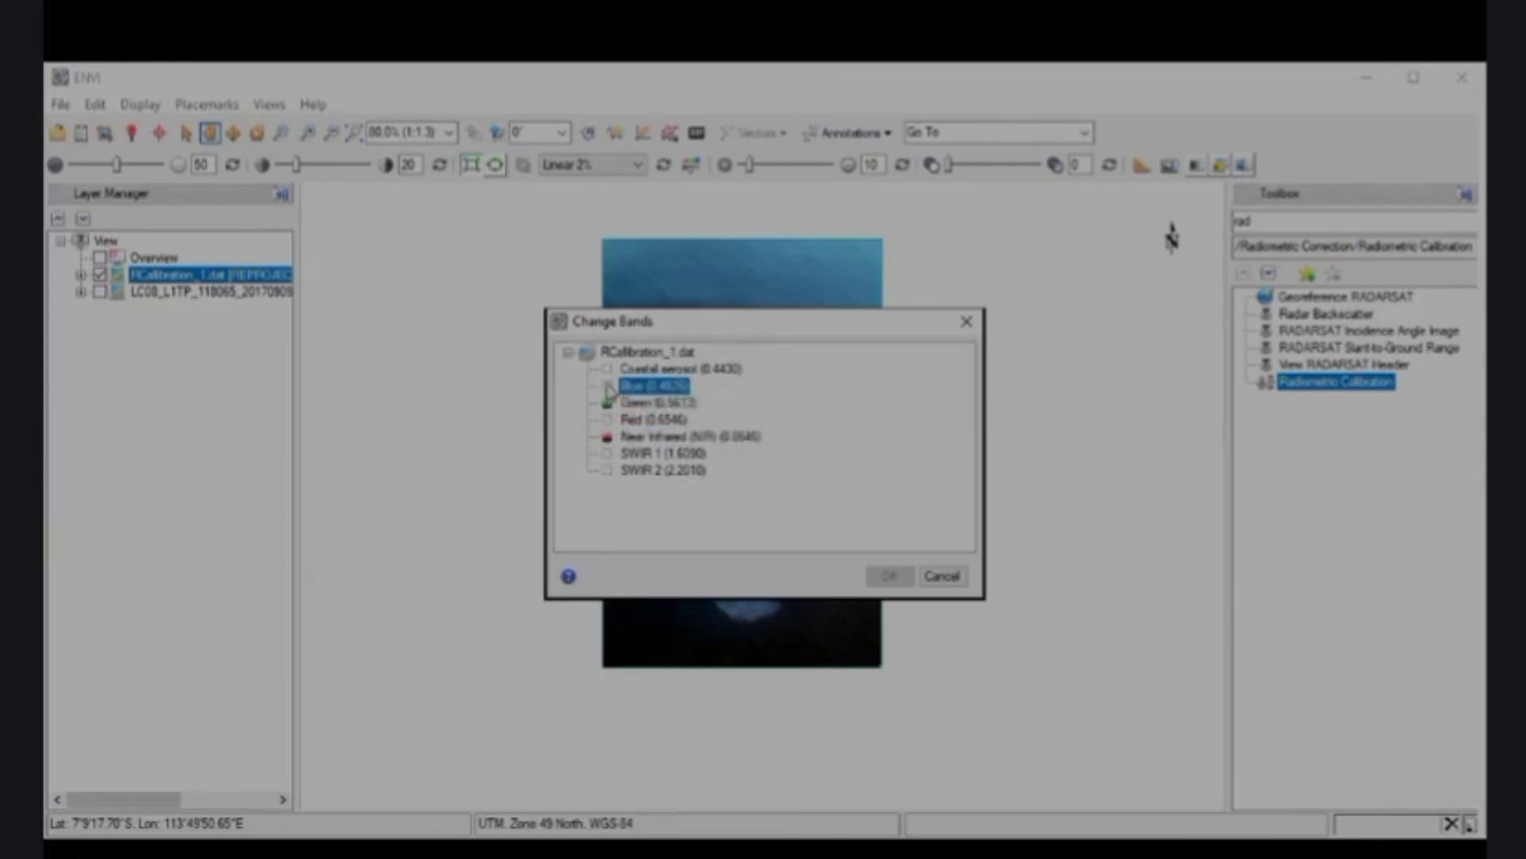
left_click(890, 577)
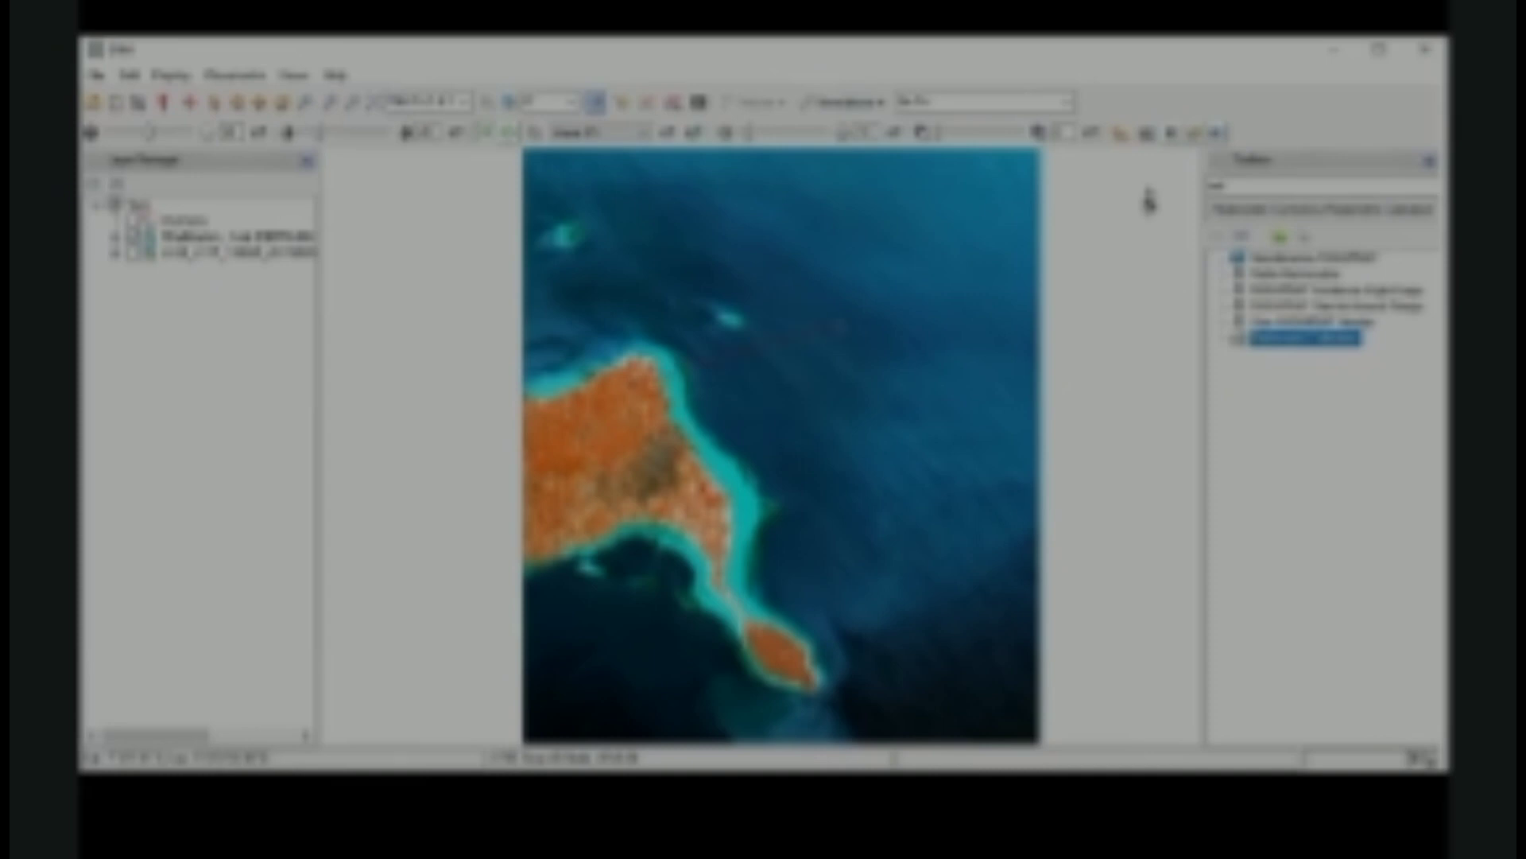
- Finish an arbitrary profile transect from the island into the sea, read the band values at the land-water transition, and close the profile
double_click(844, 326)
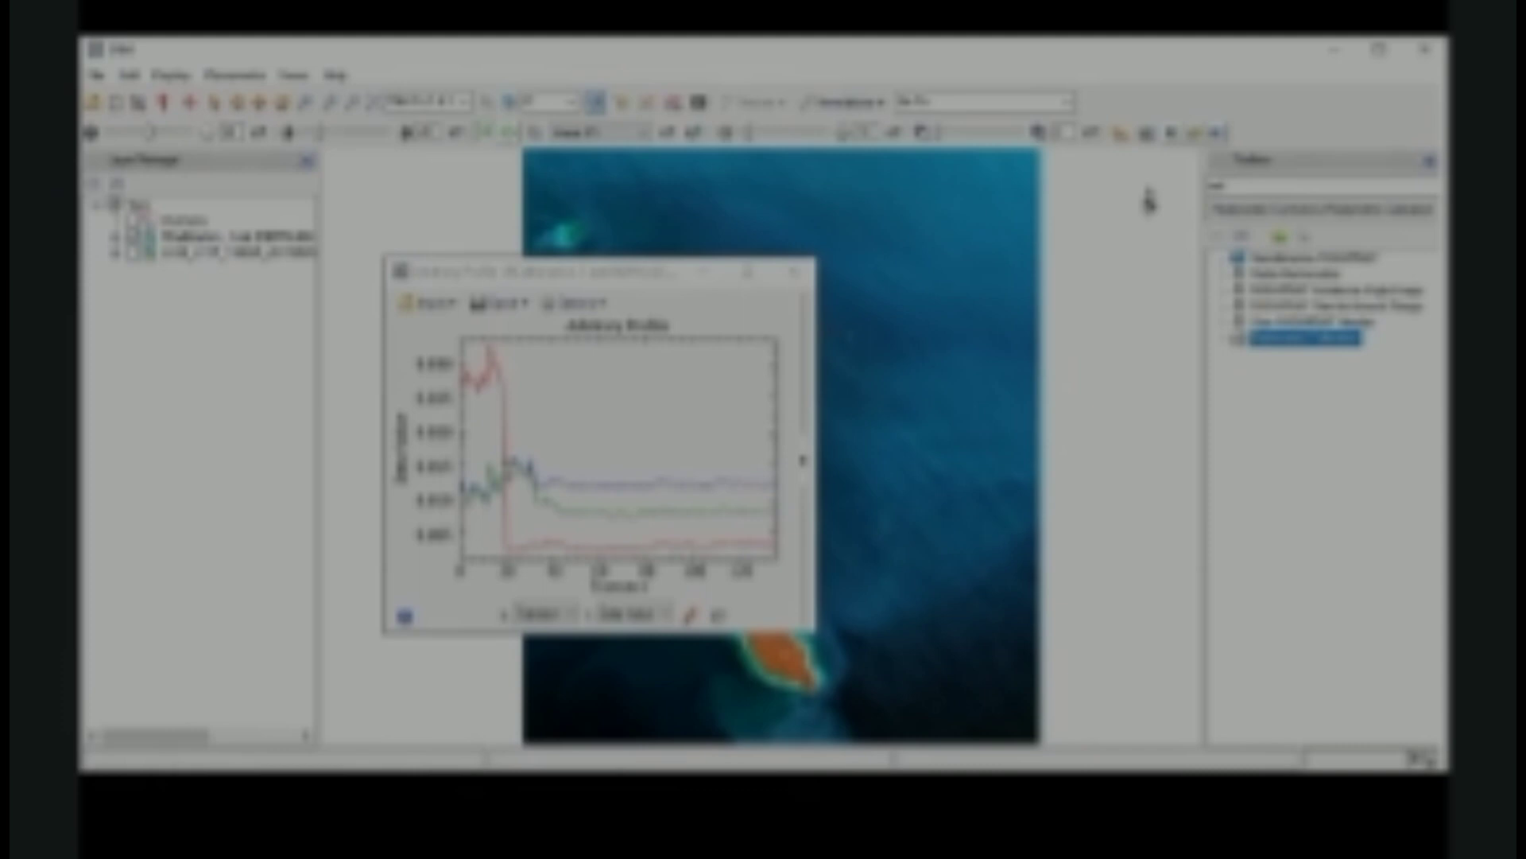
left_click(506, 464)
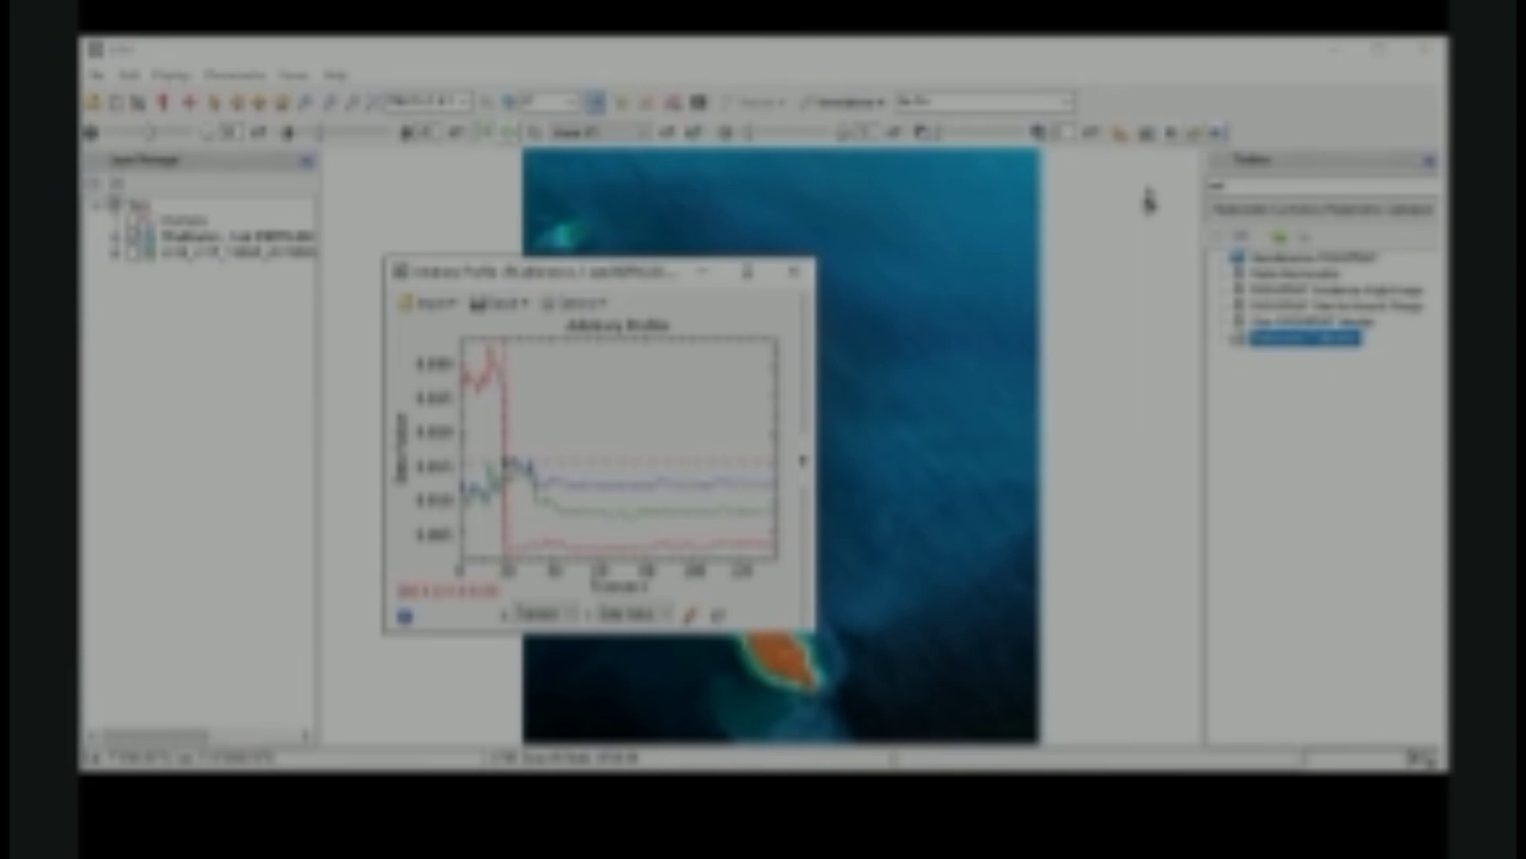
mouse_move(507, 464)
left_mouse_down()
mouse_move(505, 477)
mouse_move(505, 464)
left_mouse_up()
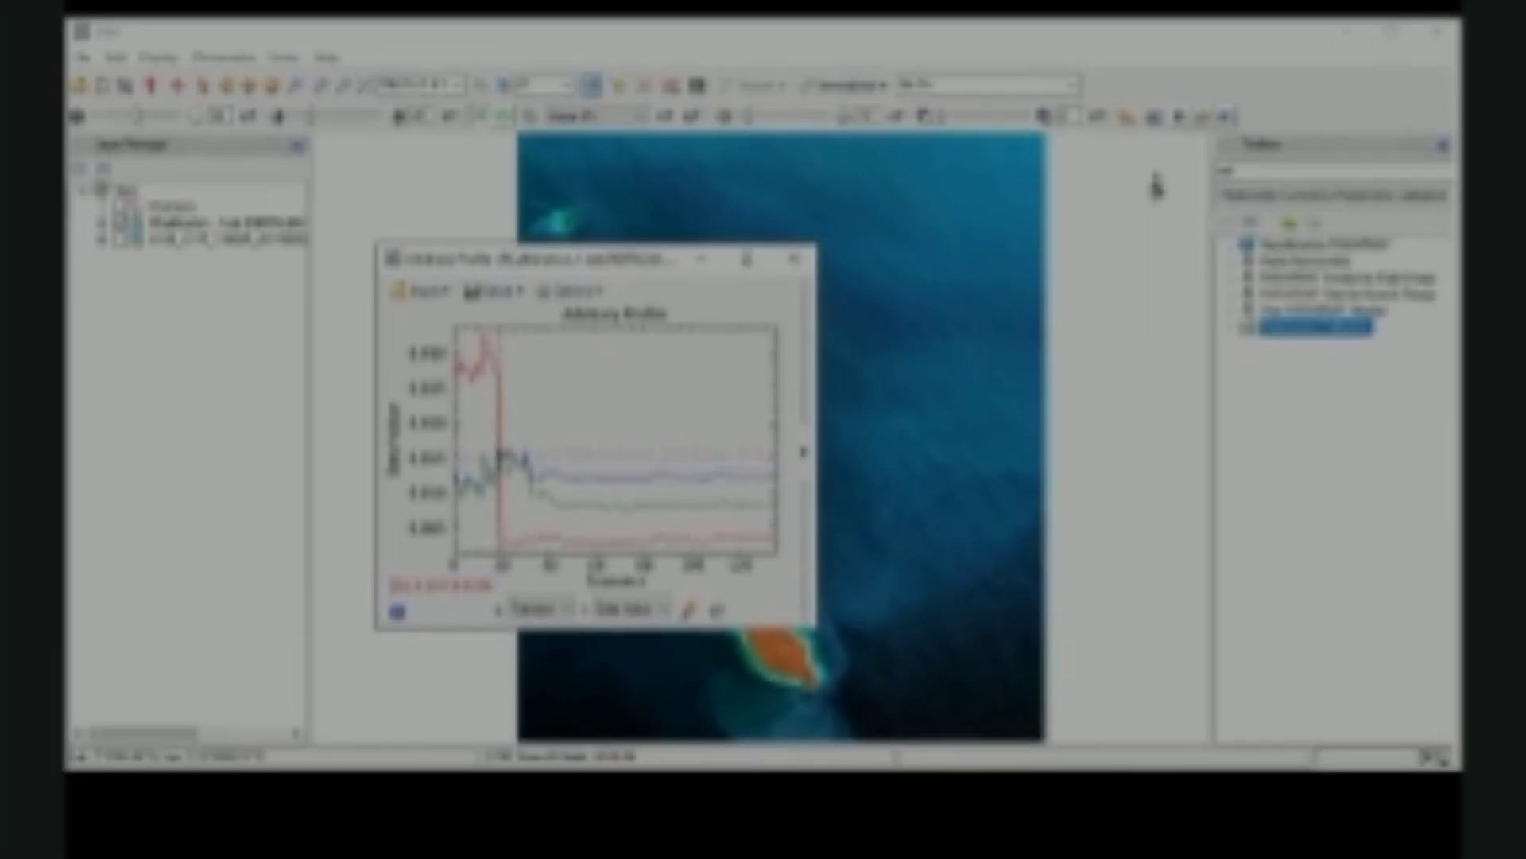
mouse_move(501, 455)
left_mouse_down()
mouse_move(500, 470)
mouse_move(501, 455)
left_mouse_up()
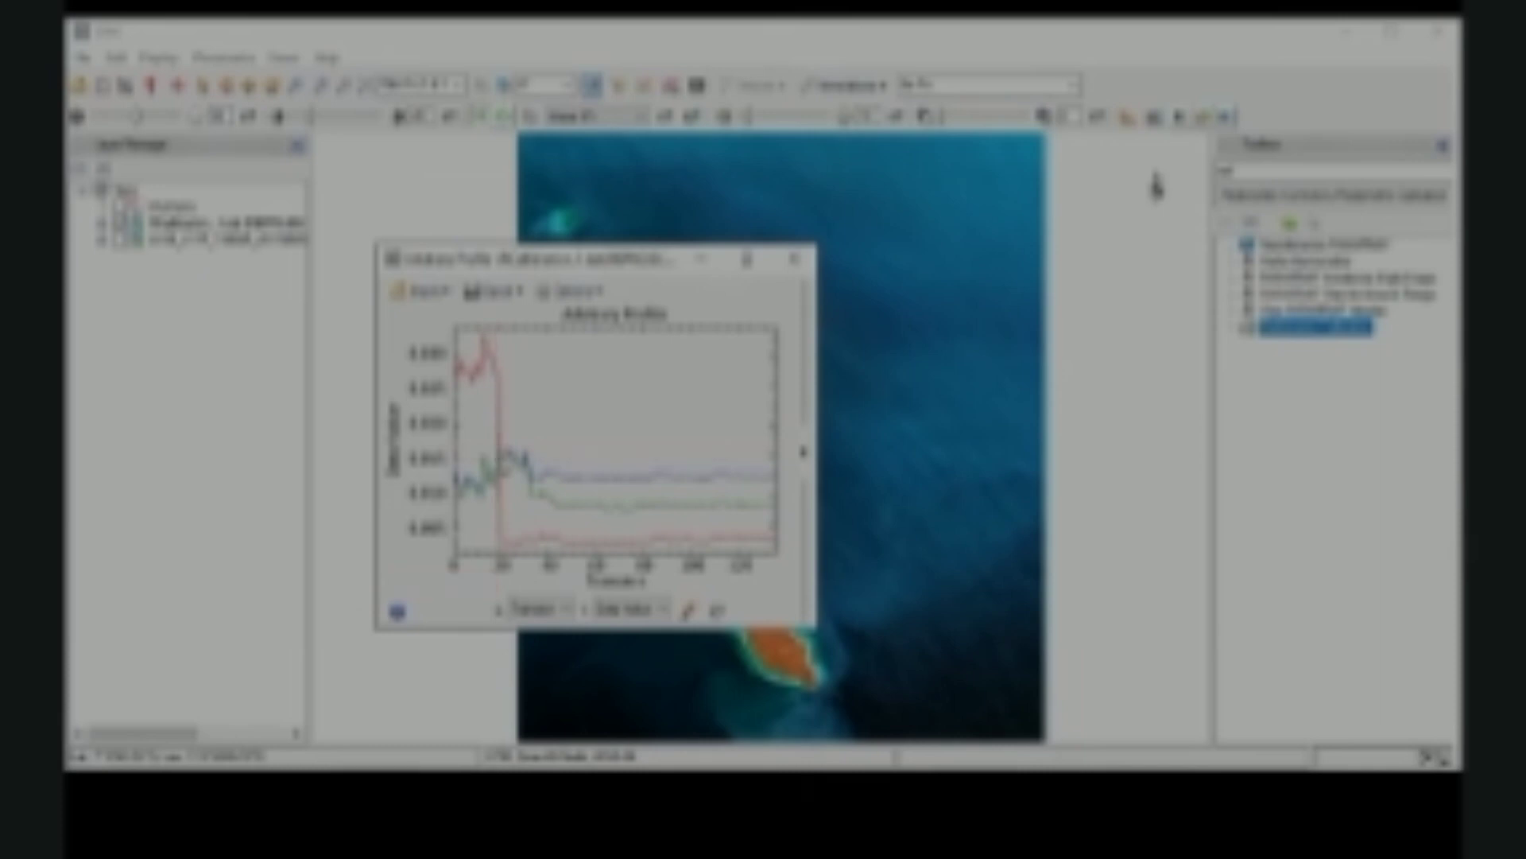
left_click(501, 455)
left_click(500, 456)
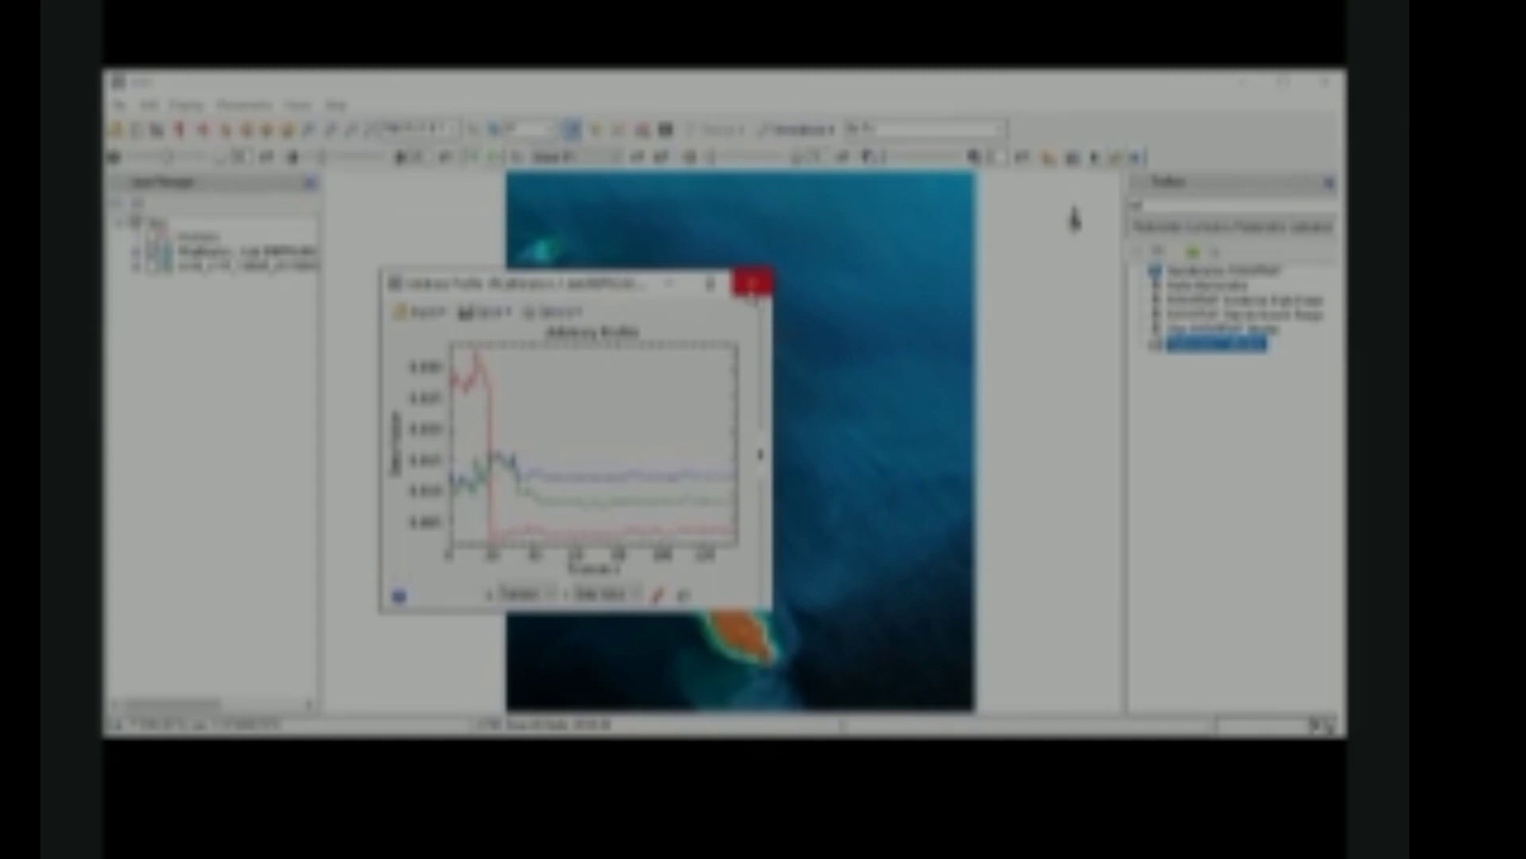
left_click(752, 283)
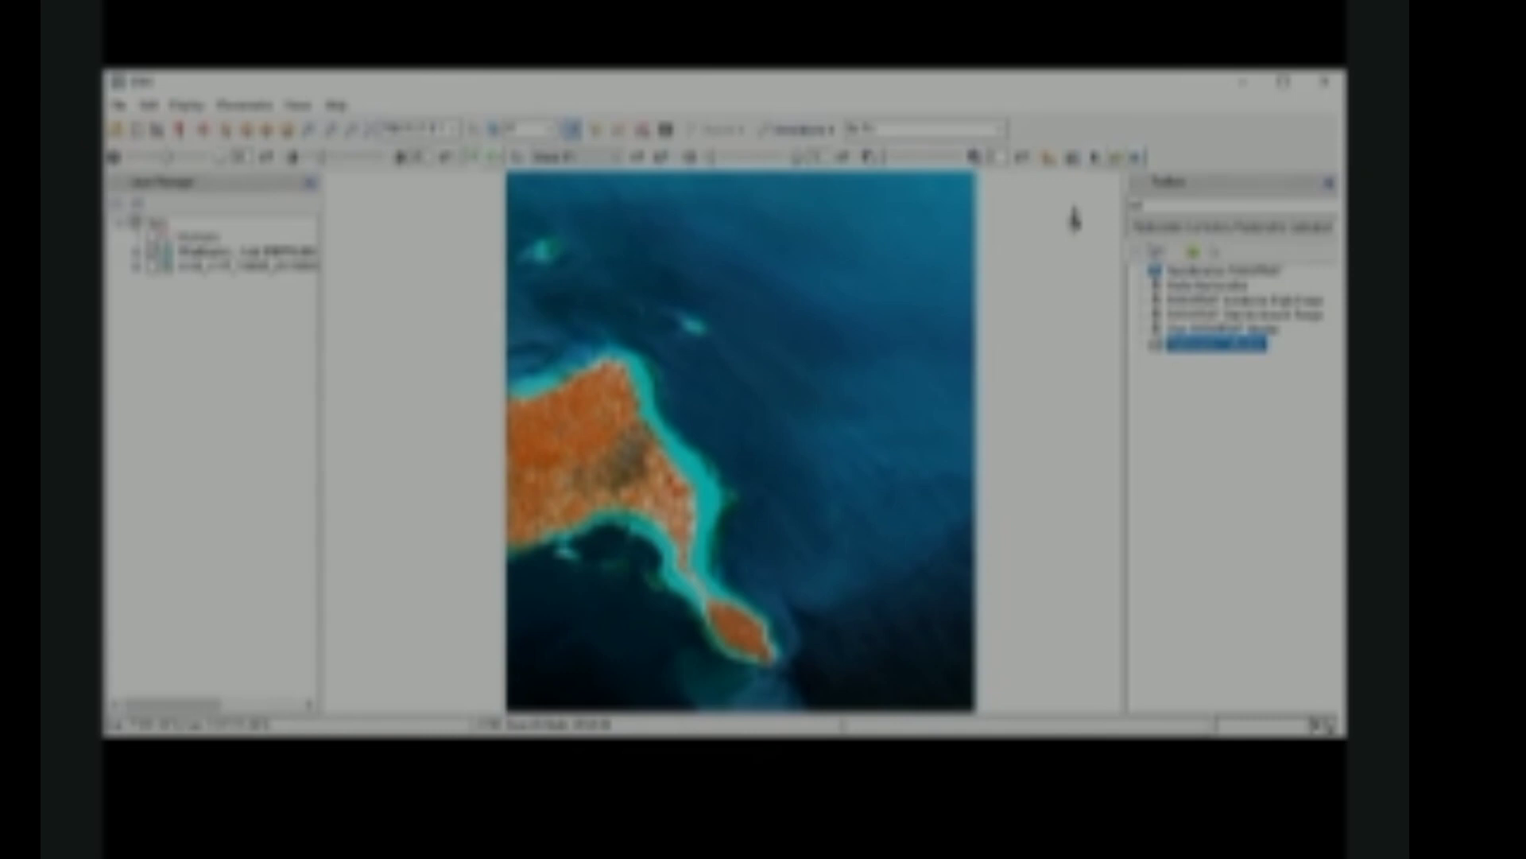
- Find the Build Mask tool by searching the toolbox for "build", and start it with the RCalibration_1.dat image as input
double_click(1164, 209)
type("build")
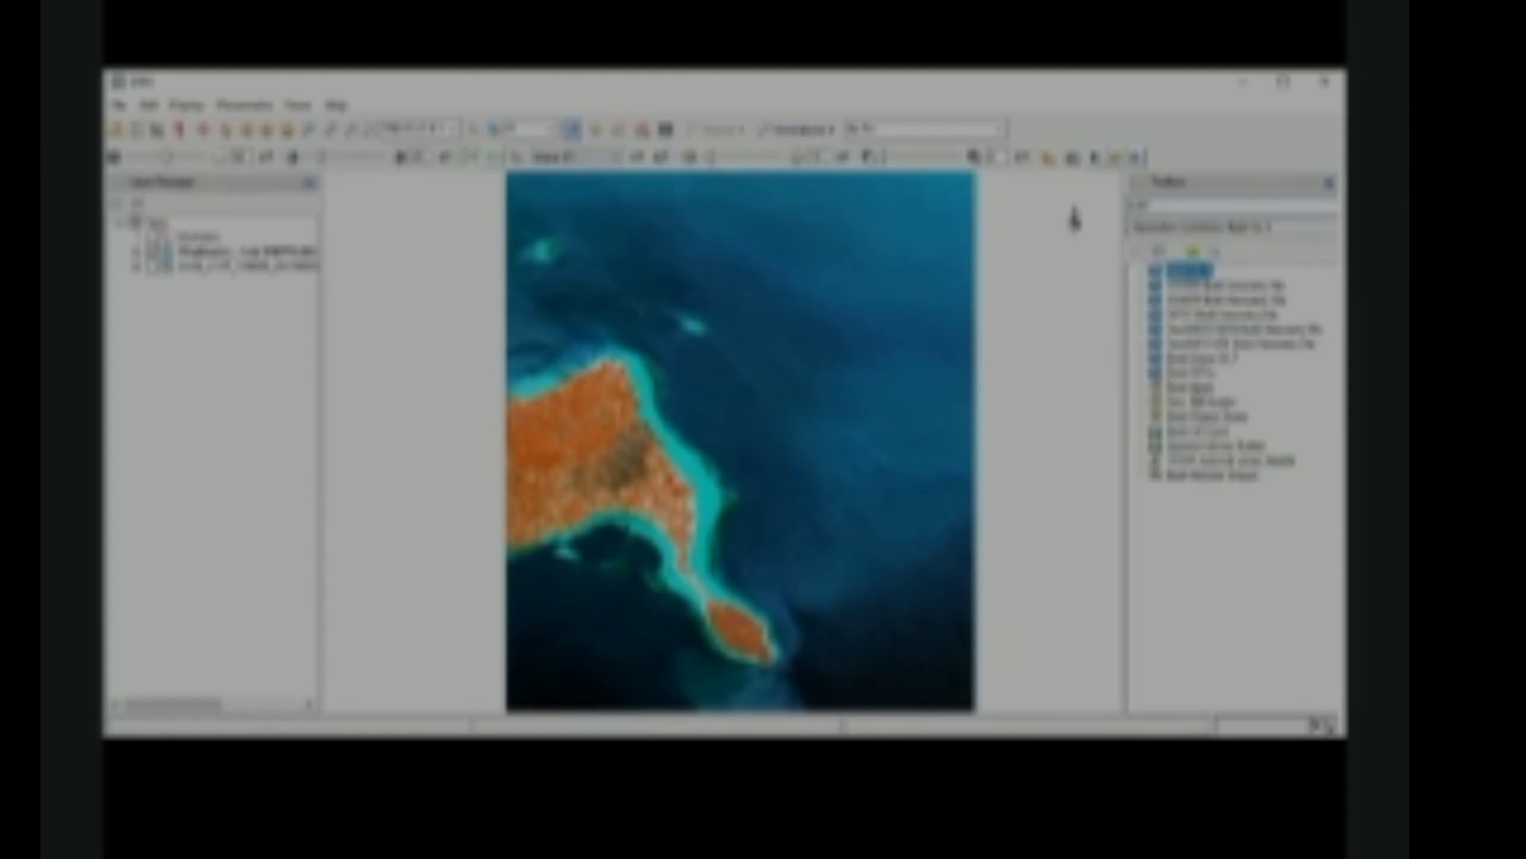
double_click(1191, 387)
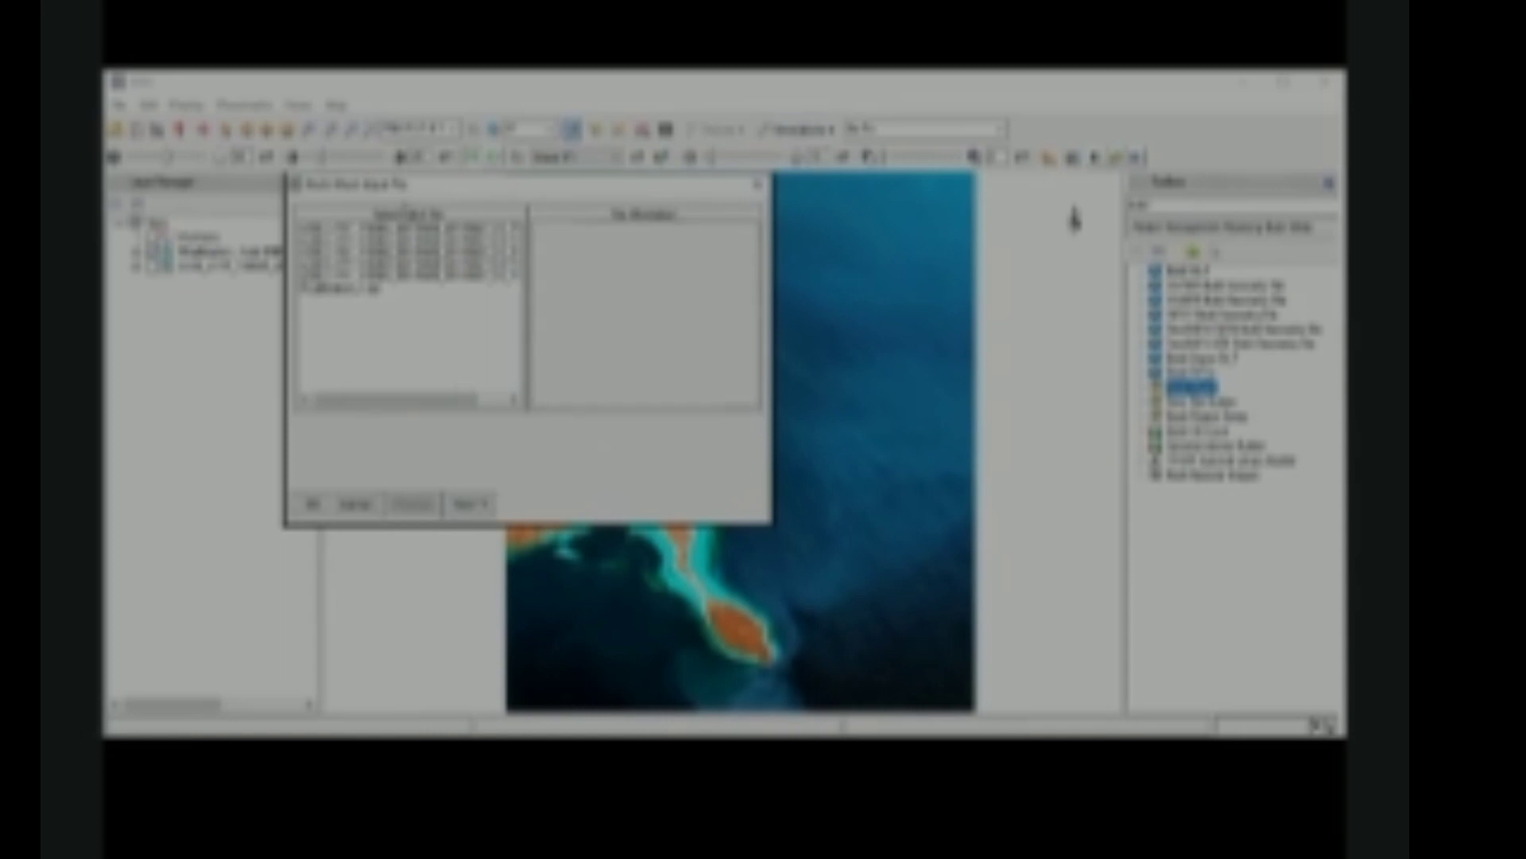
left_click(377, 289)
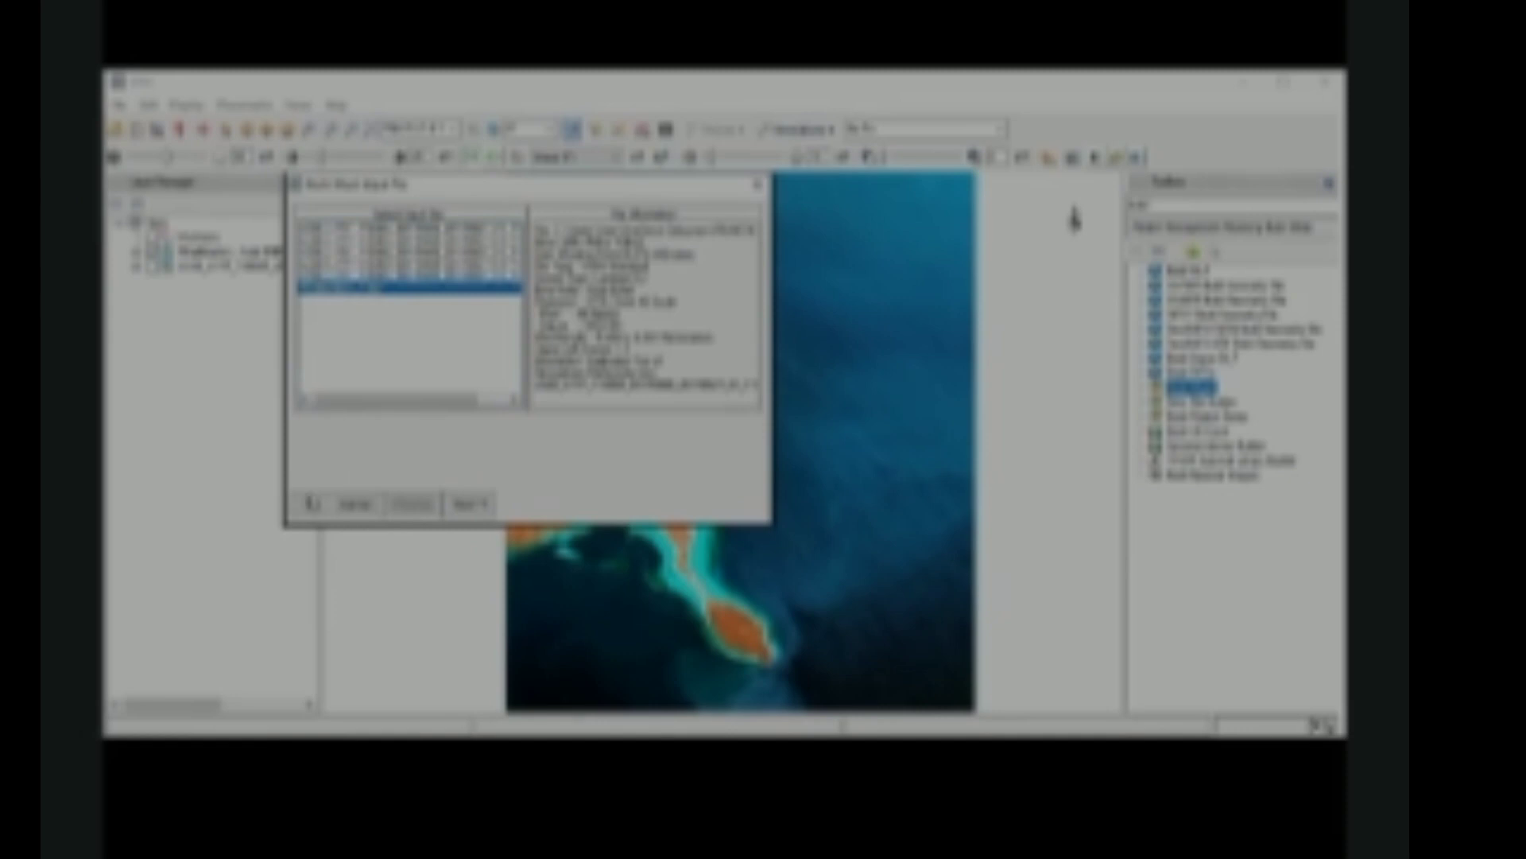
left_click(315, 504)
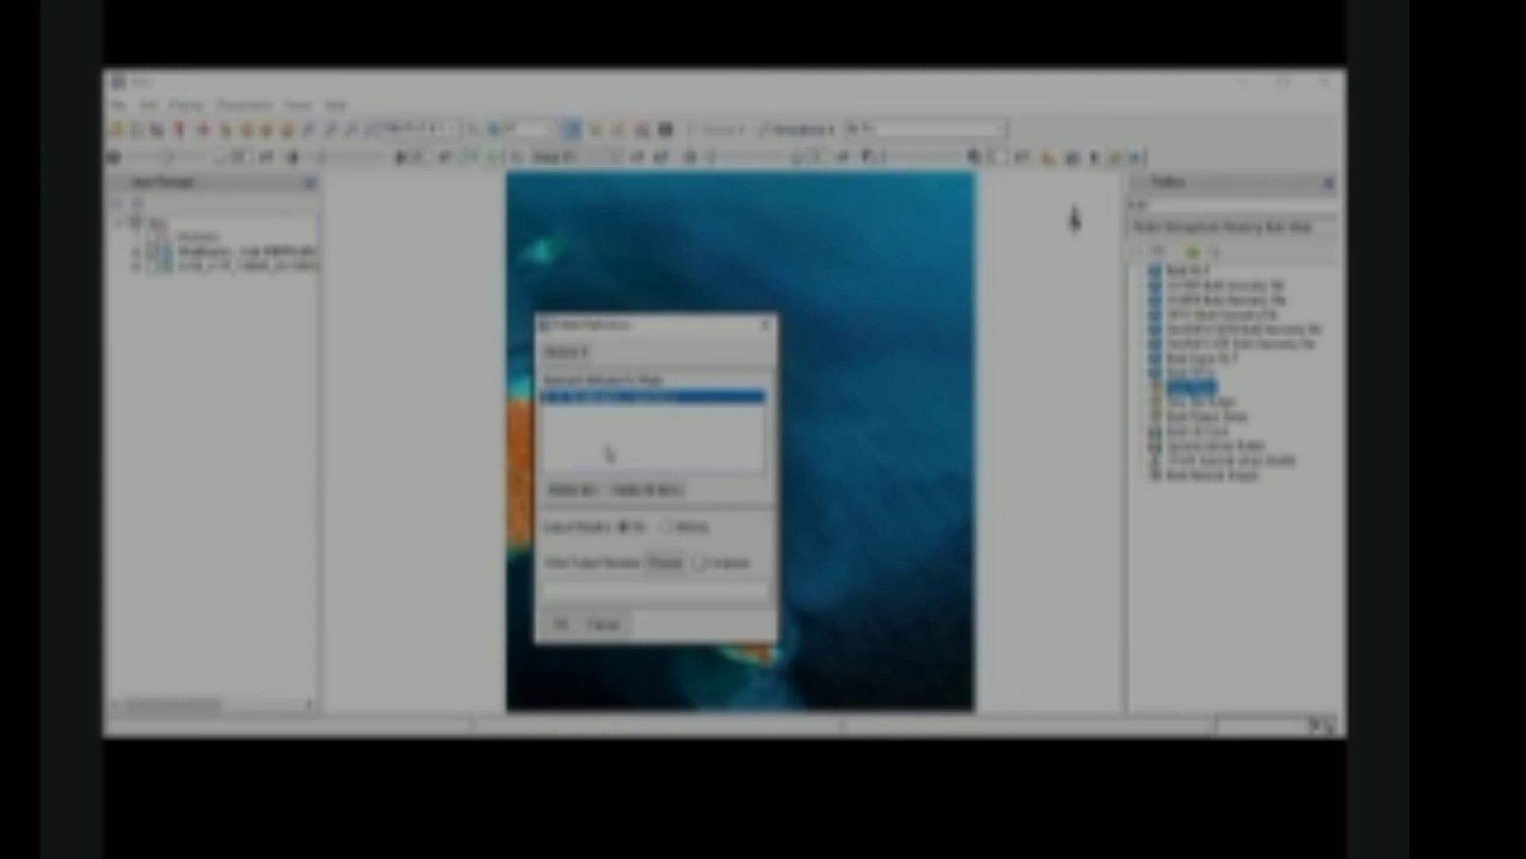
- Start importing a data range for the mask and try the Near Infrared band of the original Landsat file as input
left_click(571, 355)
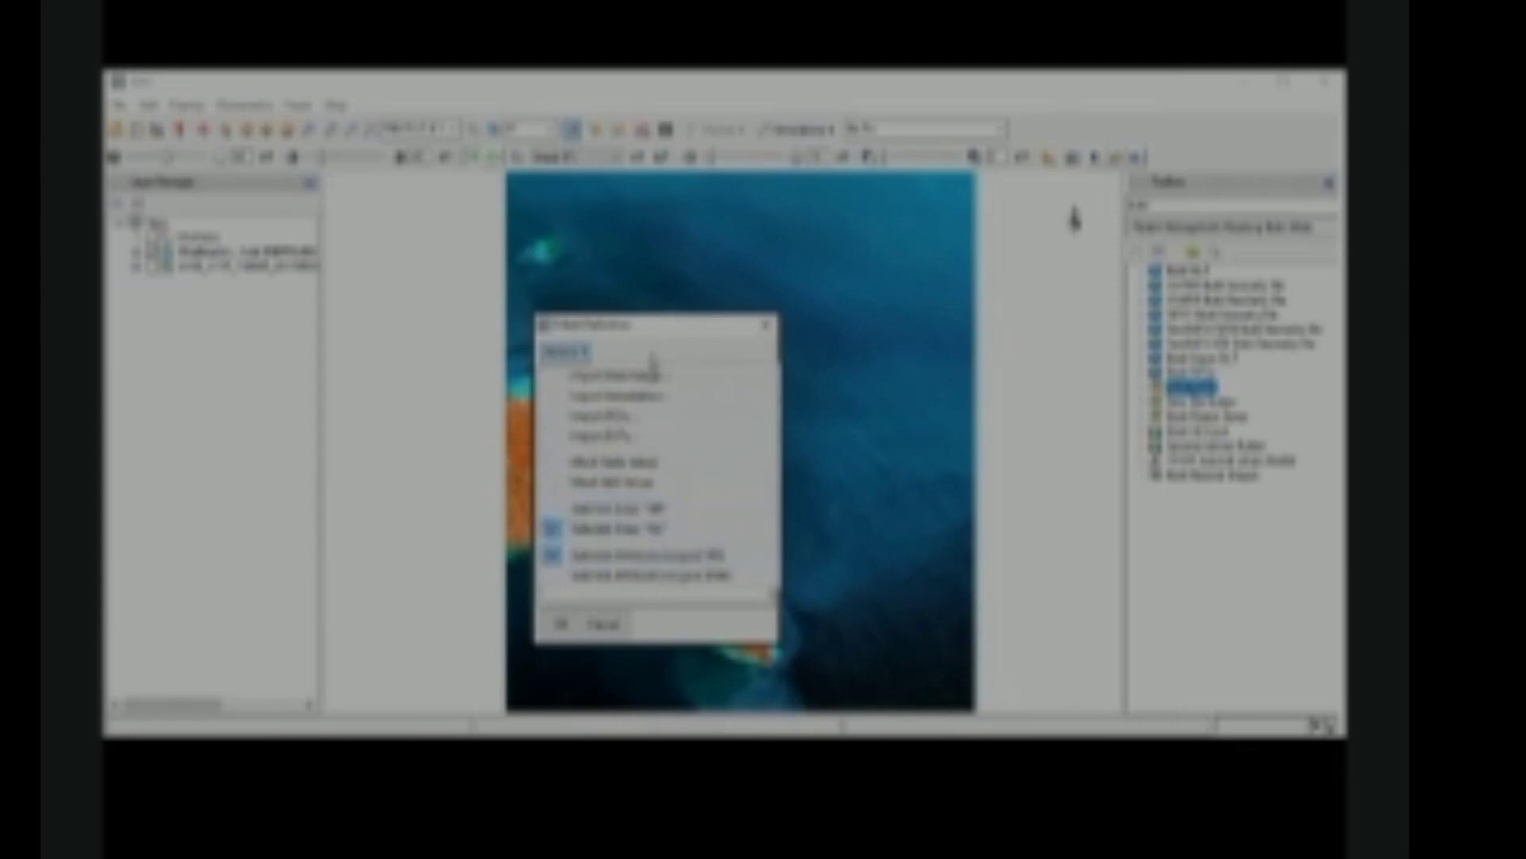
left_click(632, 375)
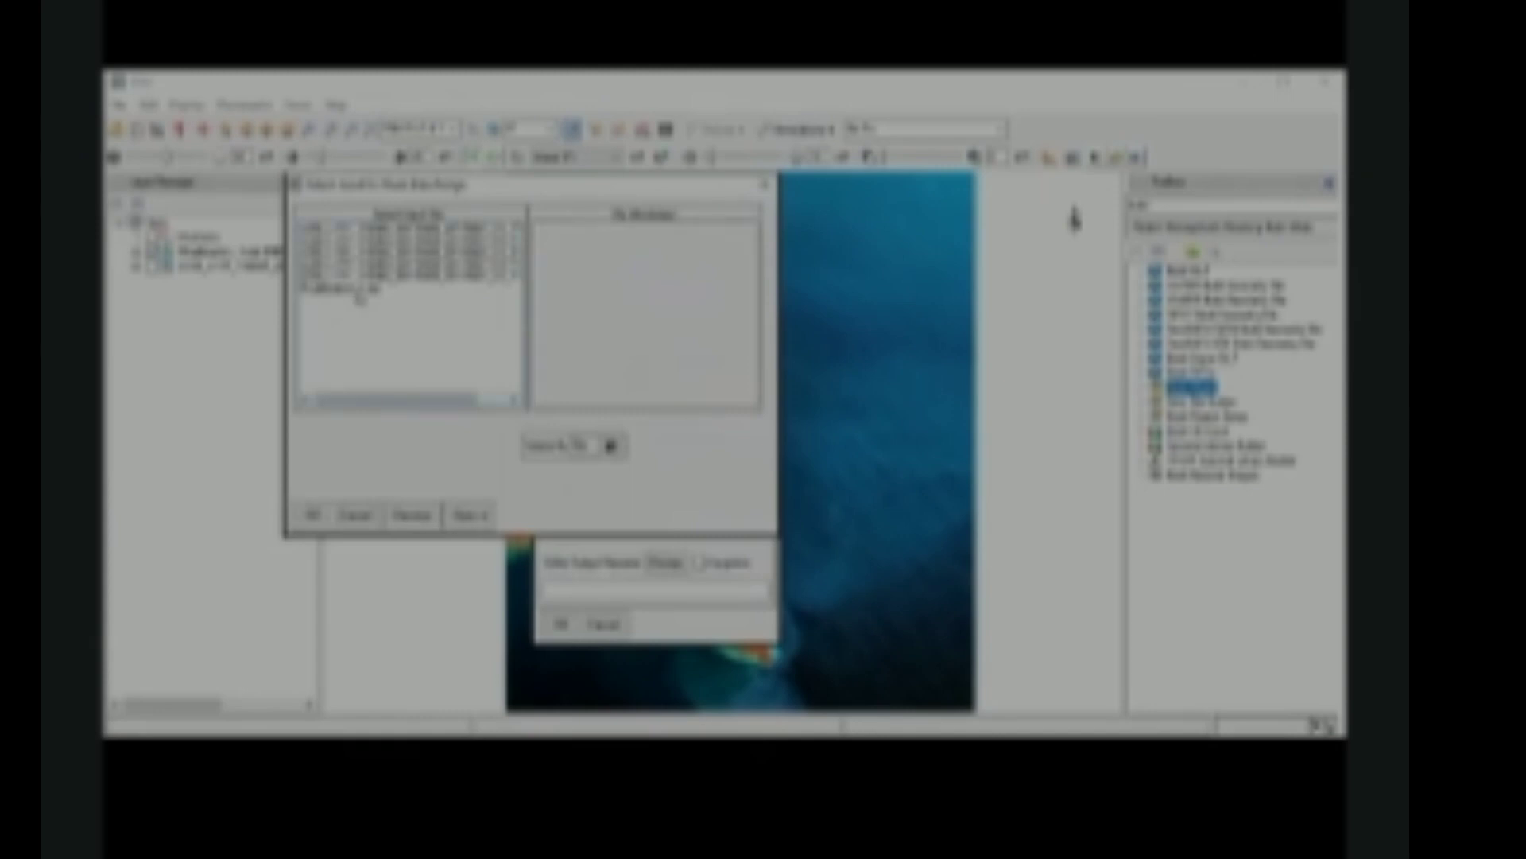
left_click(360, 288)
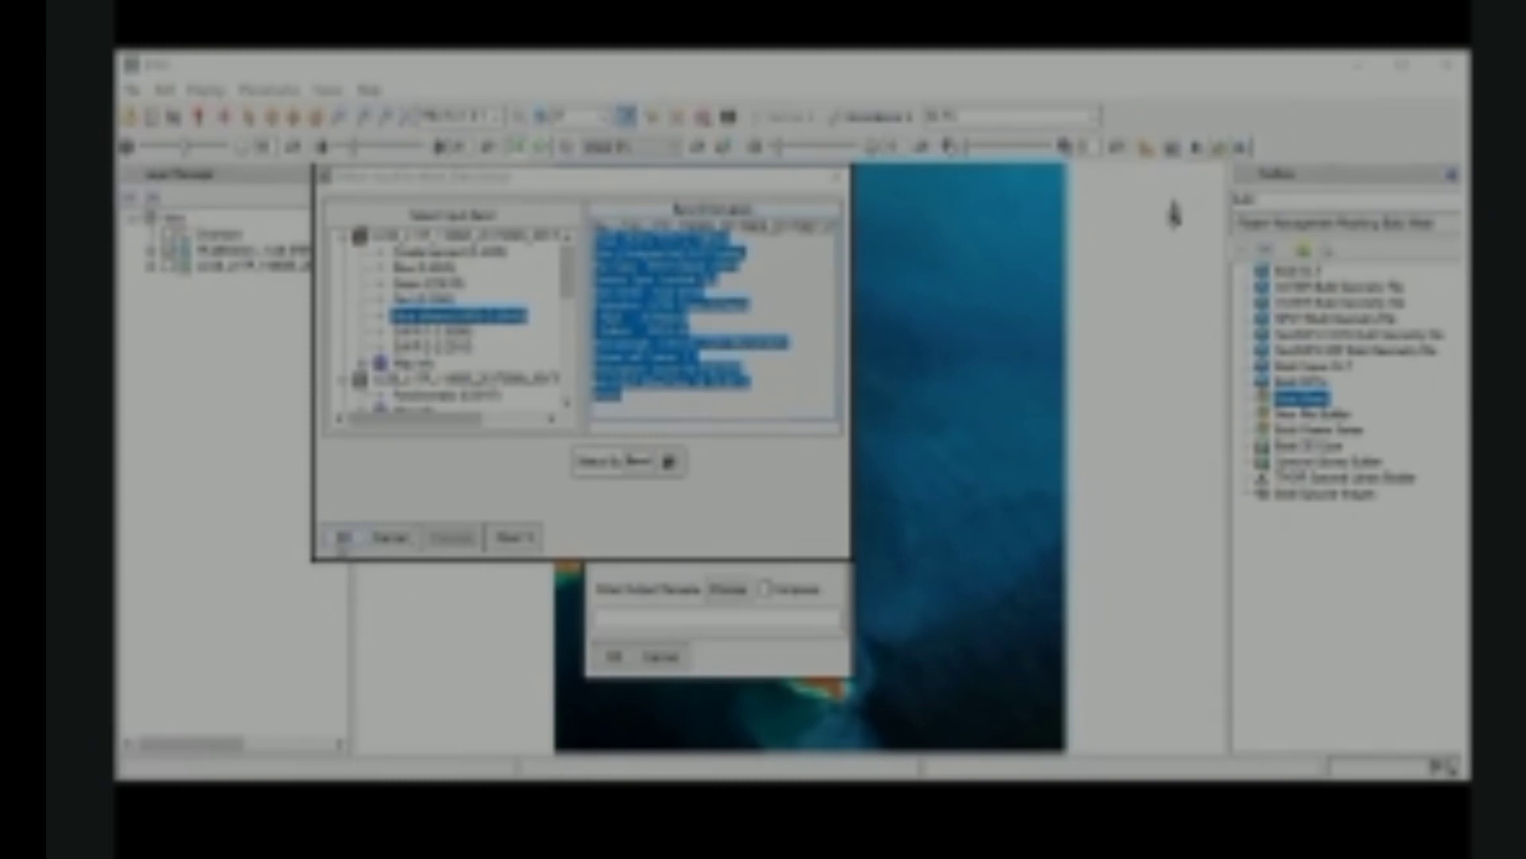
left_click(343, 541)
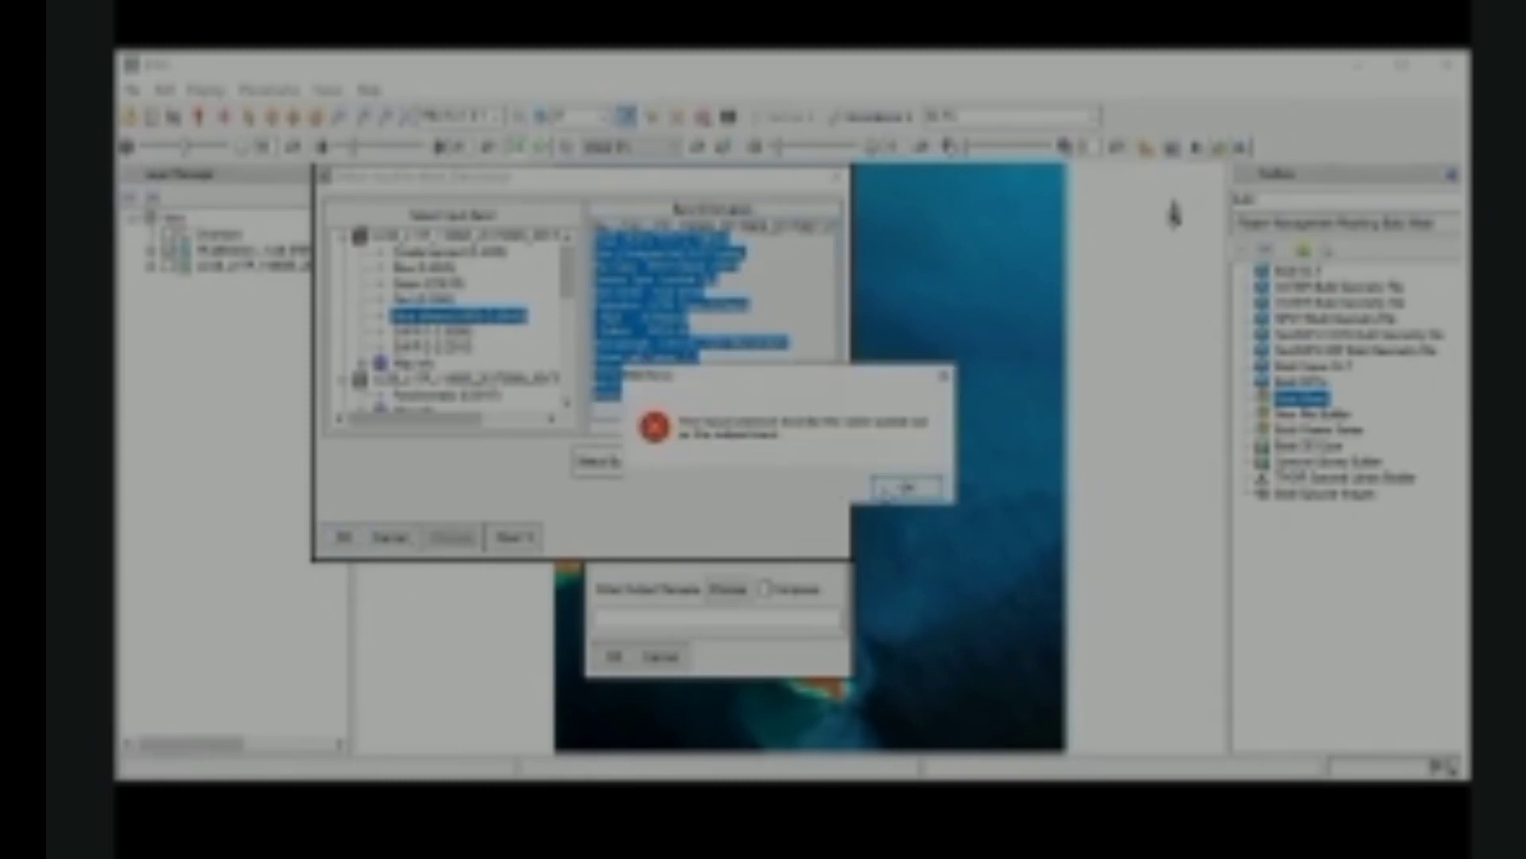
left_click(885, 494)
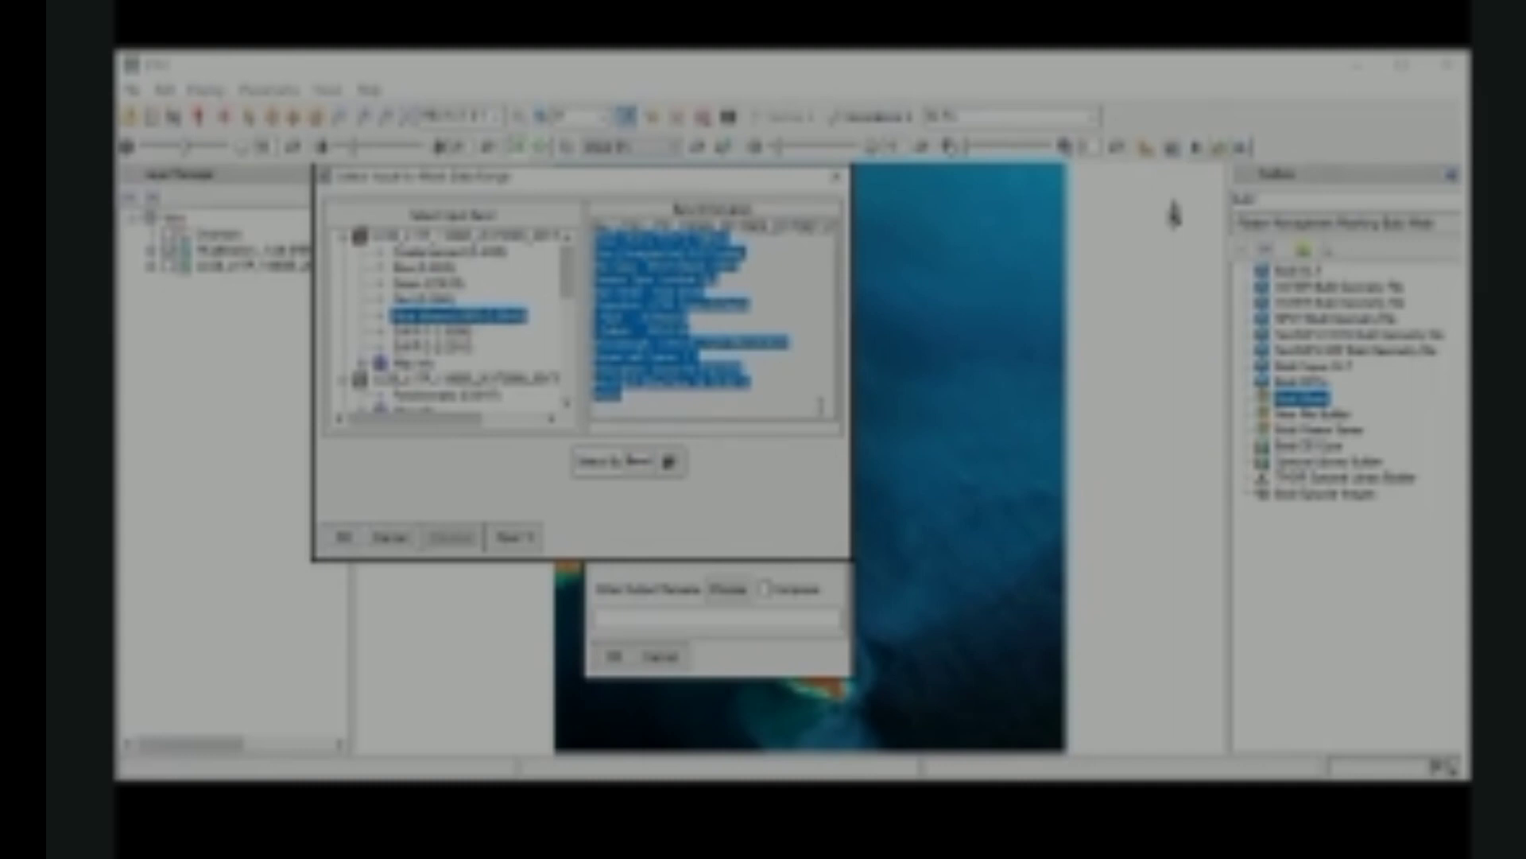
- Choose the Near Infrared band of RCalibration_1.dat as the input for the mask's data range
left_click(818, 405)
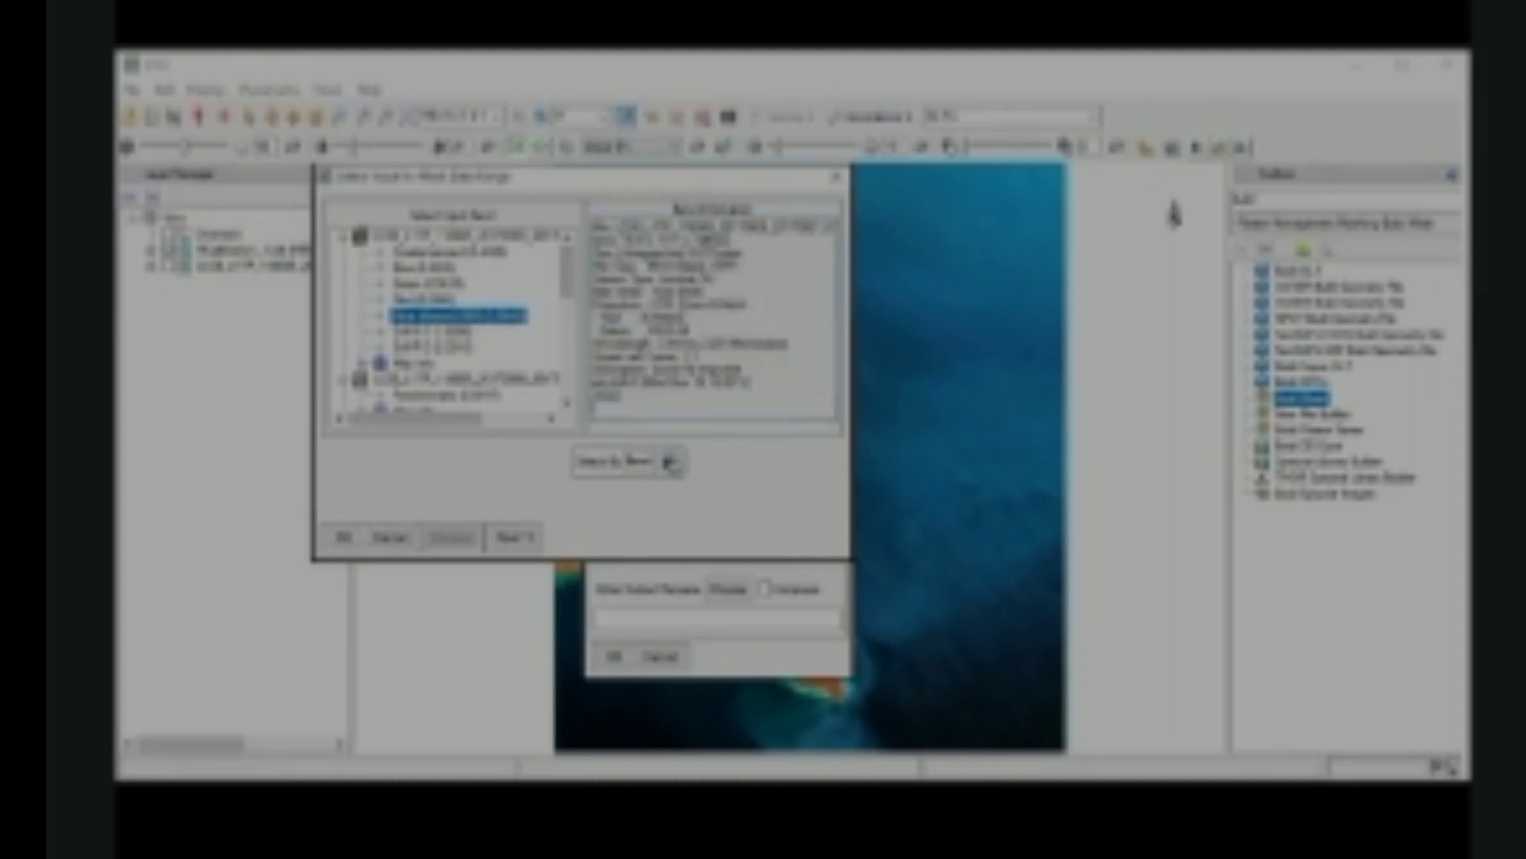
left_click(670, 464)
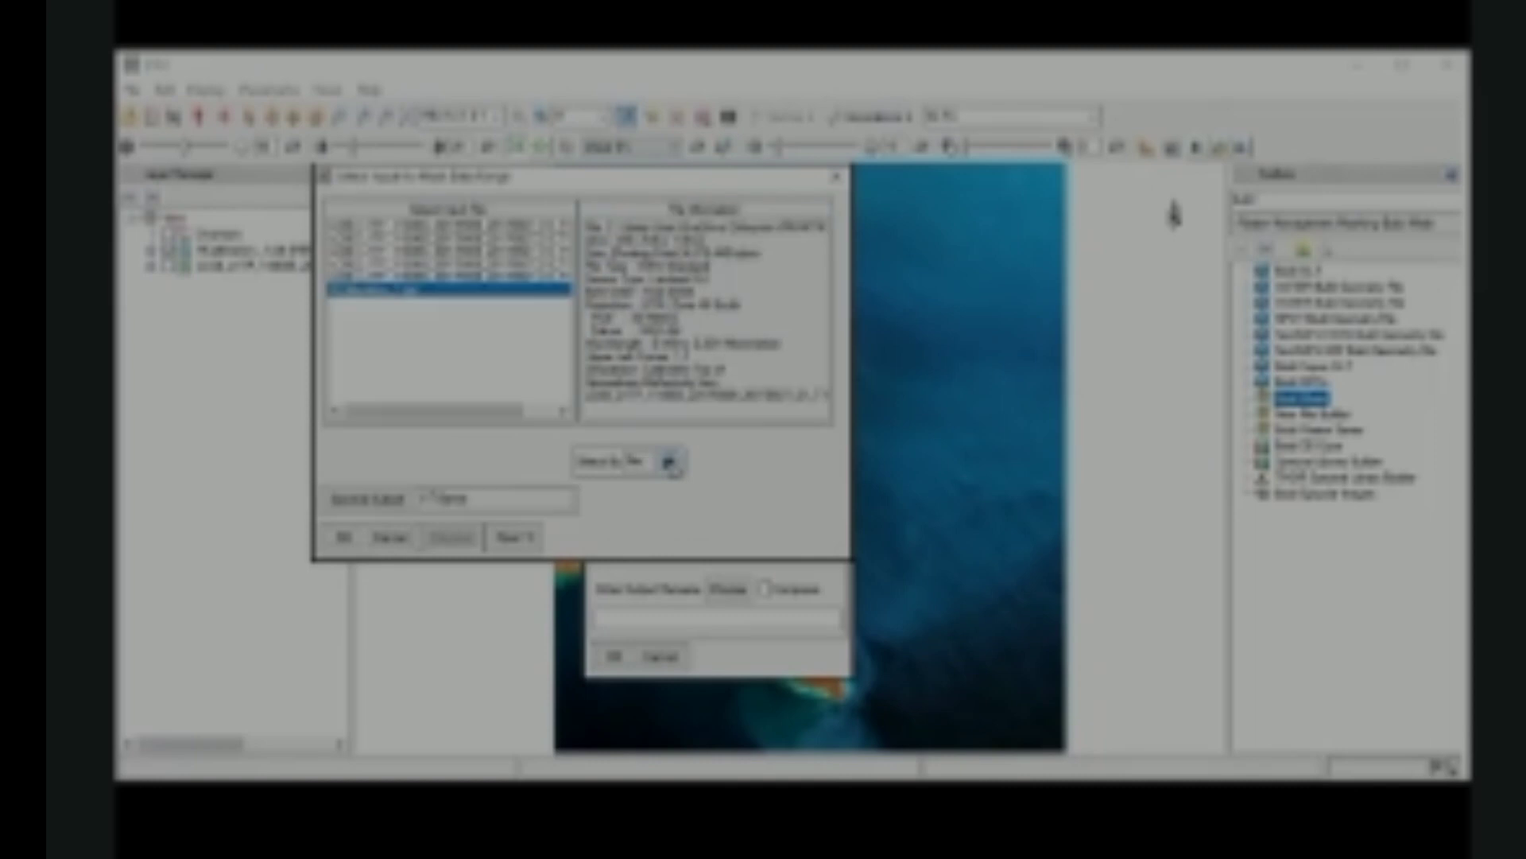
left_click(670, 463)
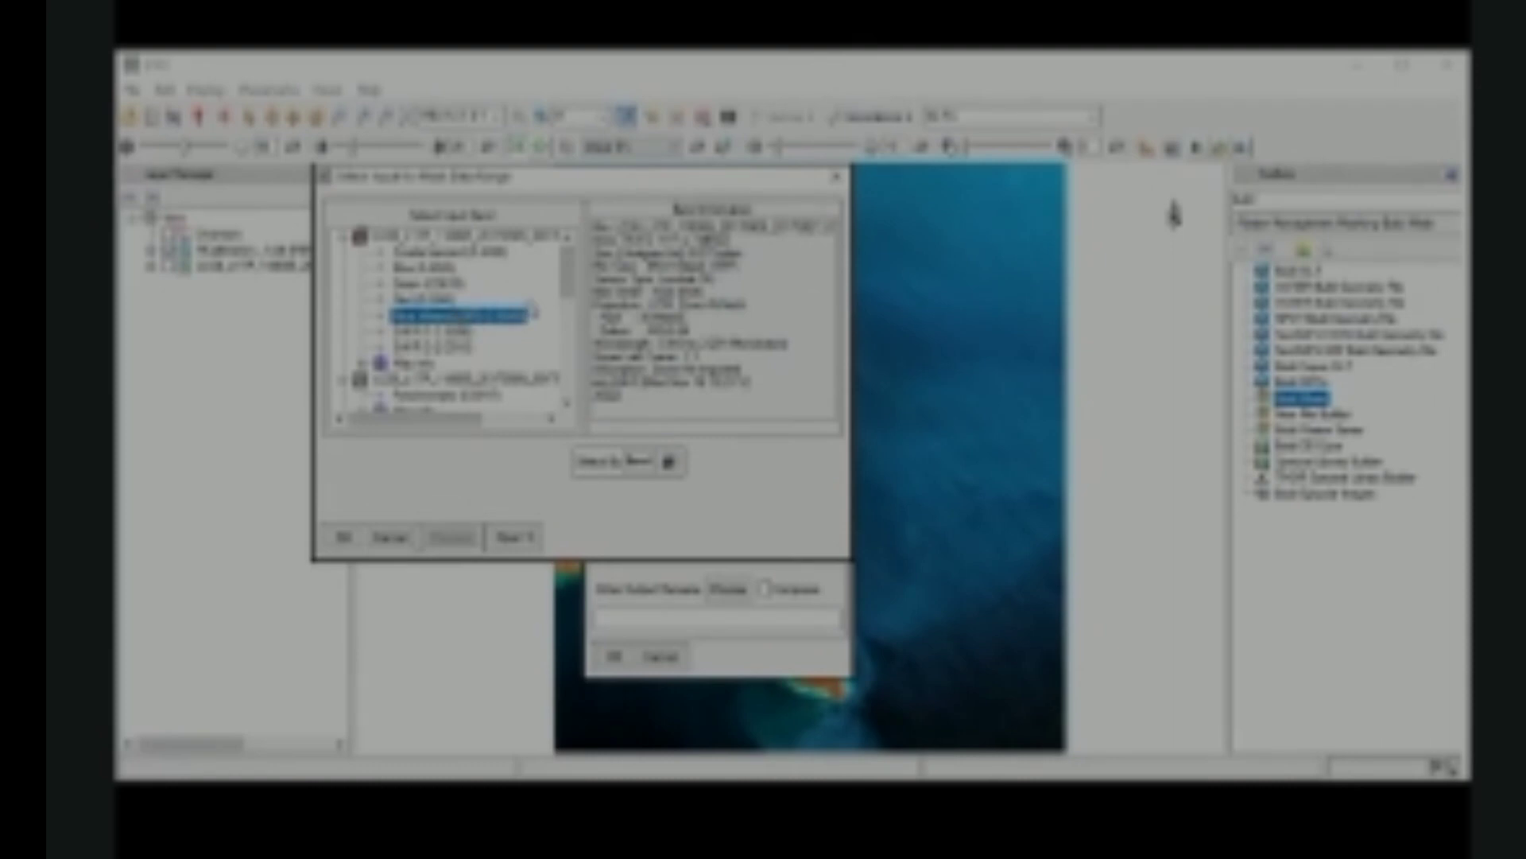
left_click_drag(573, 288, 555, 398)
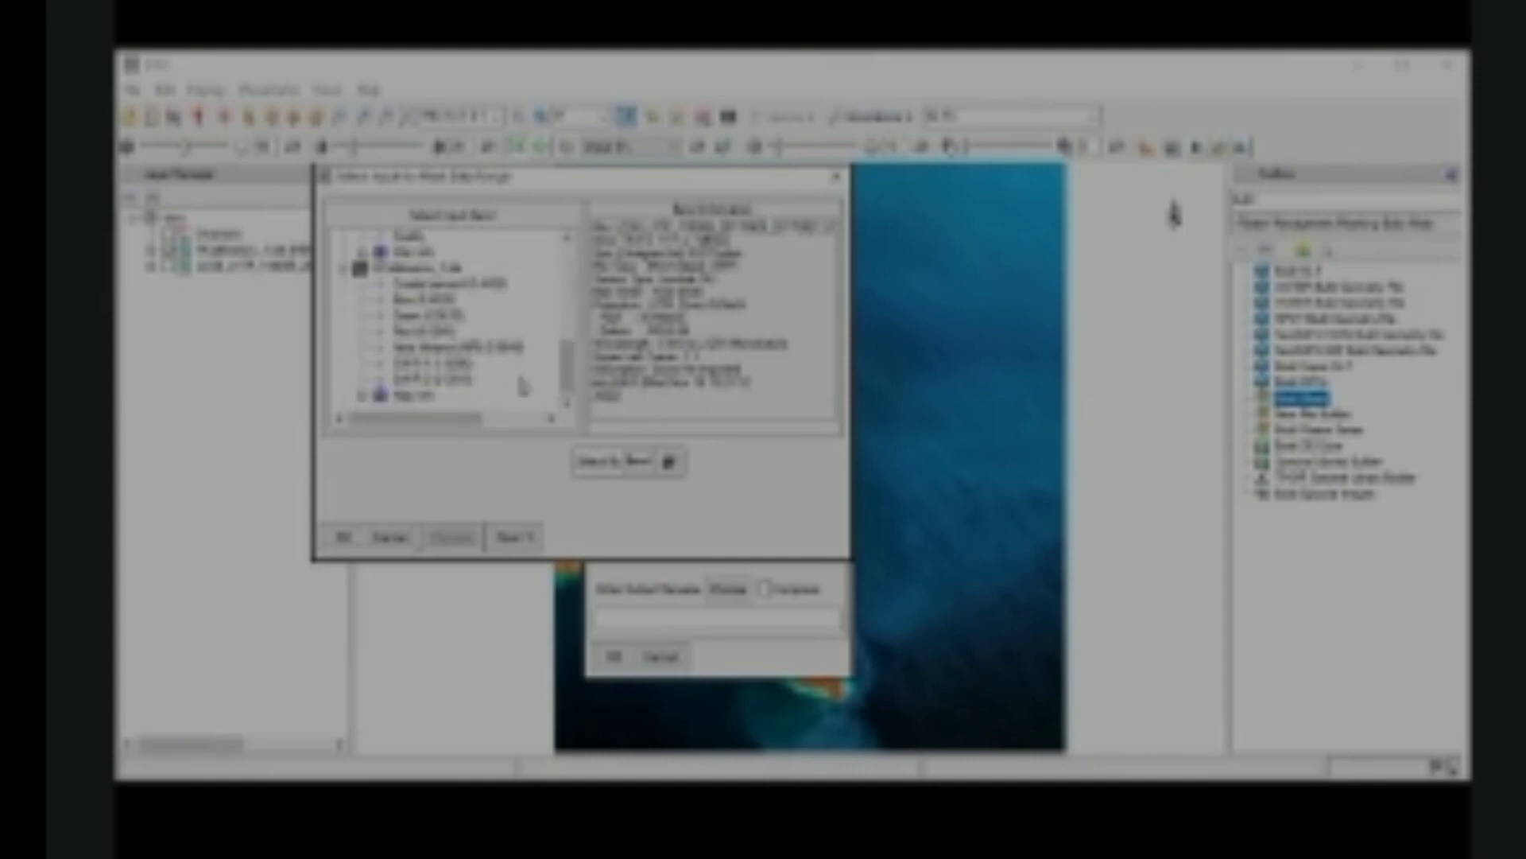
left_click(448, 349)
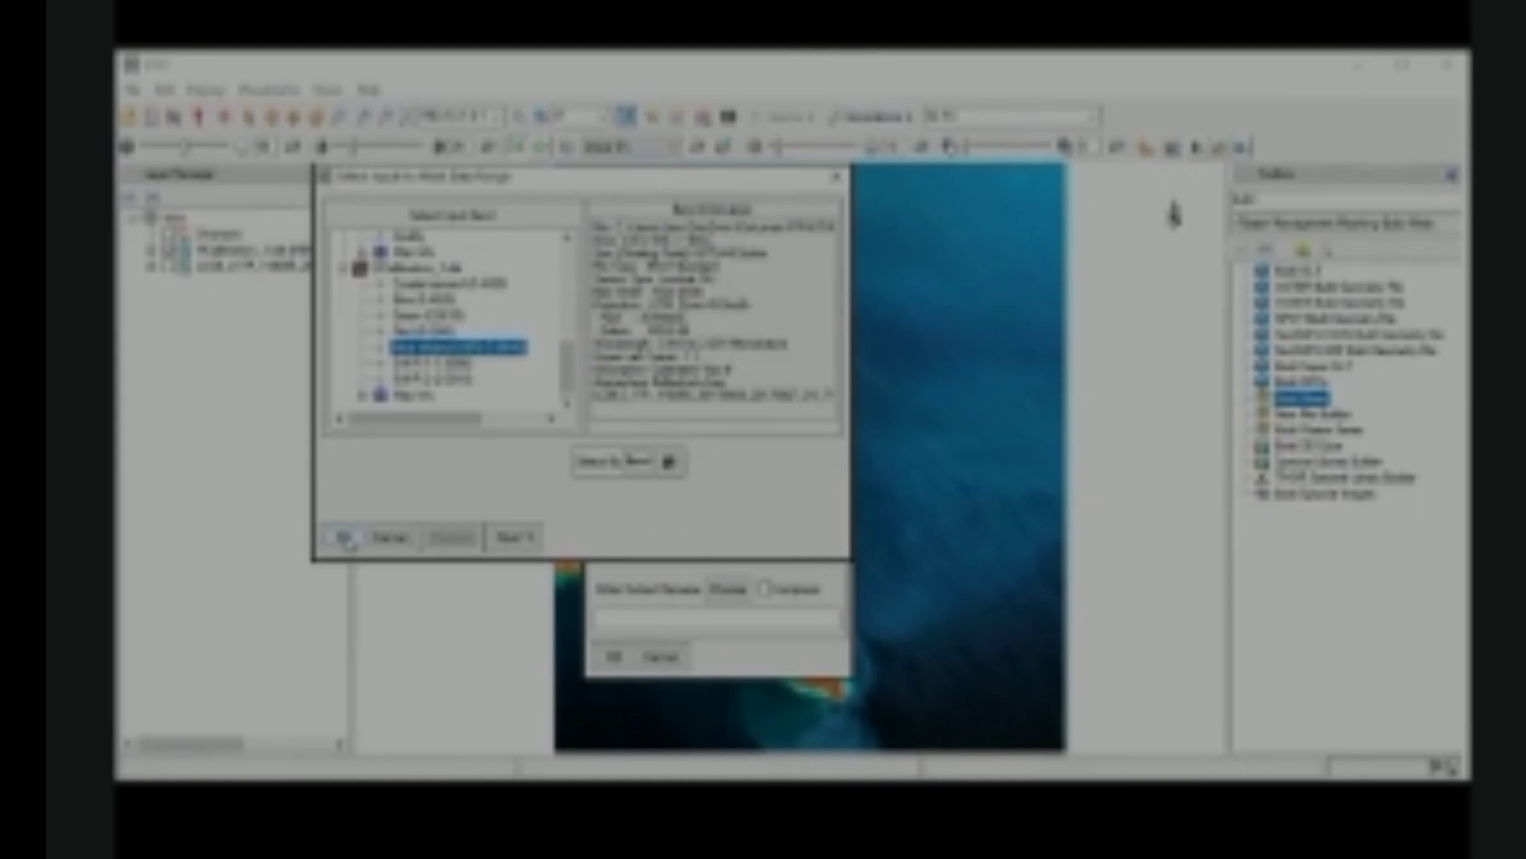
left_click(345, 538)
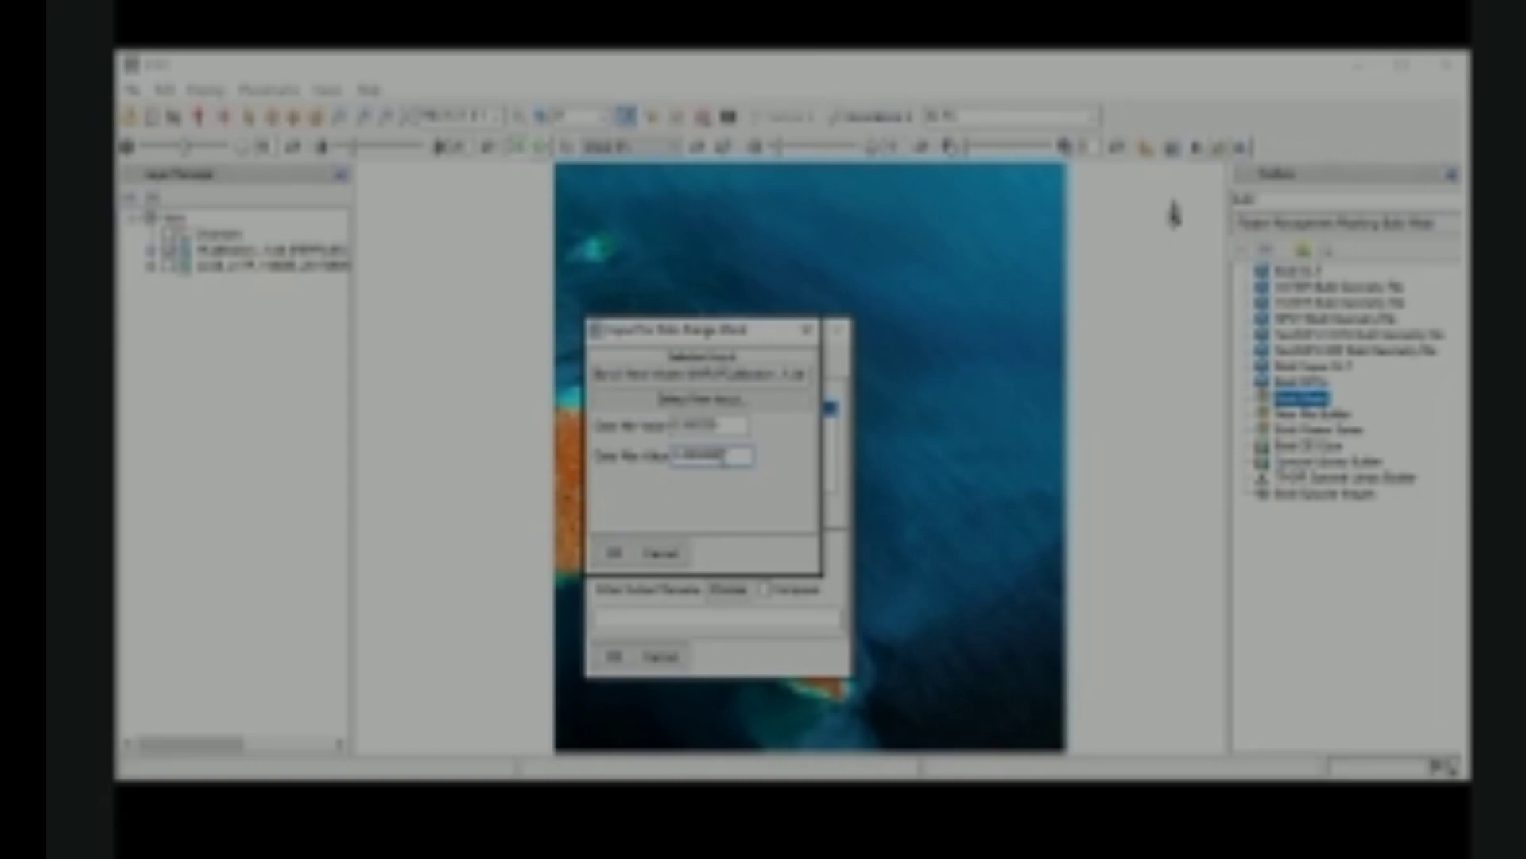
- Set the data maximum of the mask range to 100 and add the range to the mask definition
key("BackSpace")
key("BackSpace")
key("BackSpace")
key("BackSpace")
key("BackSpace")
type("0")
key("BackSpace")
type("100")
left_click(616, 554)
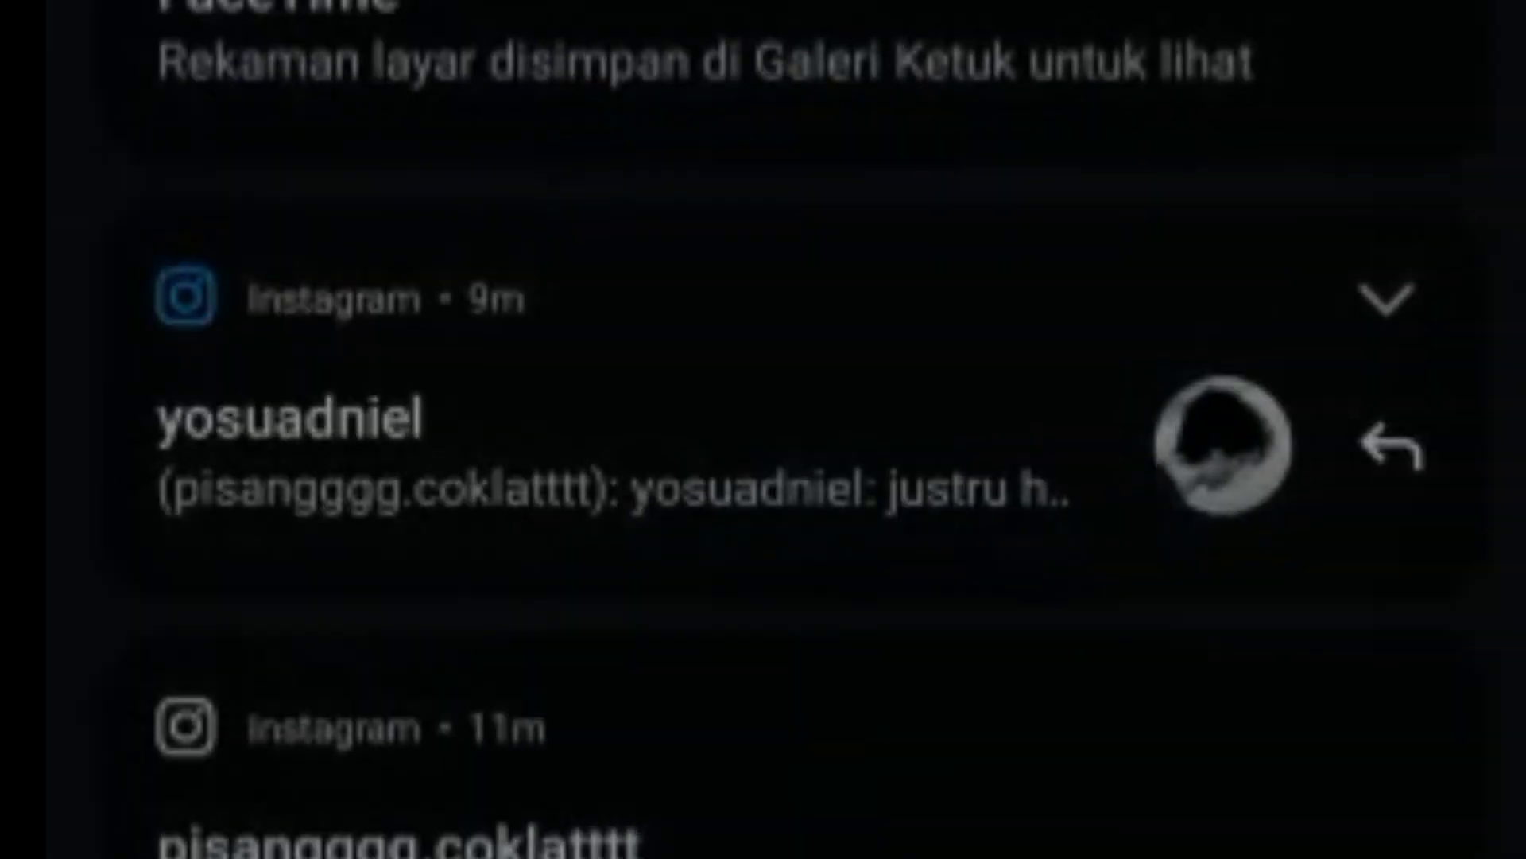
- Build the mask to the output file MaskingArea_1 in the KELOMPOK 1C folder, and hide the RCalibration_1.dat layer
left_click(727, 589)
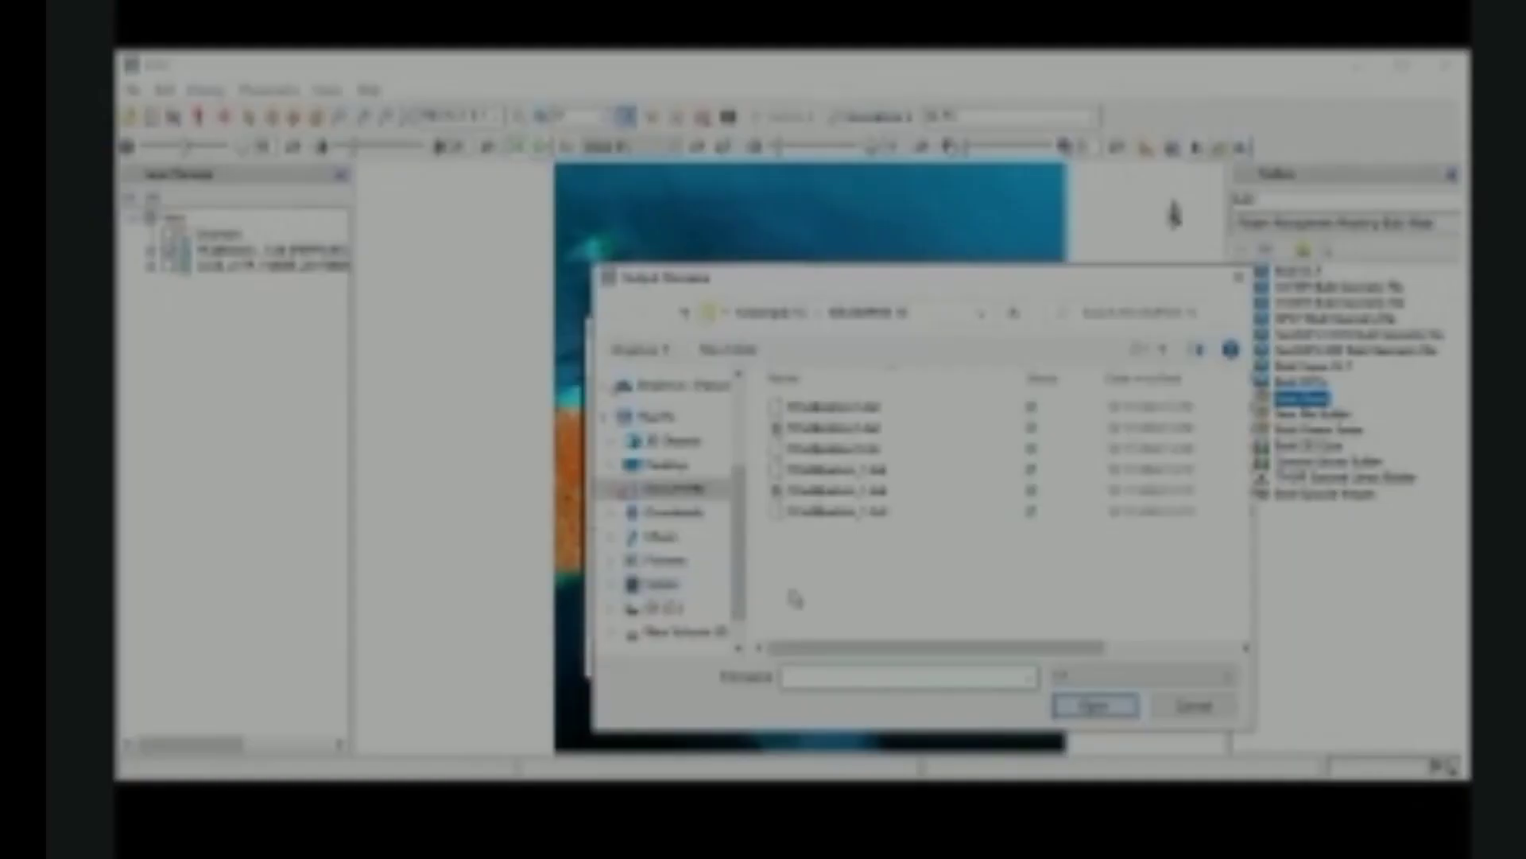
left_click(800, 677)
type("layersta")
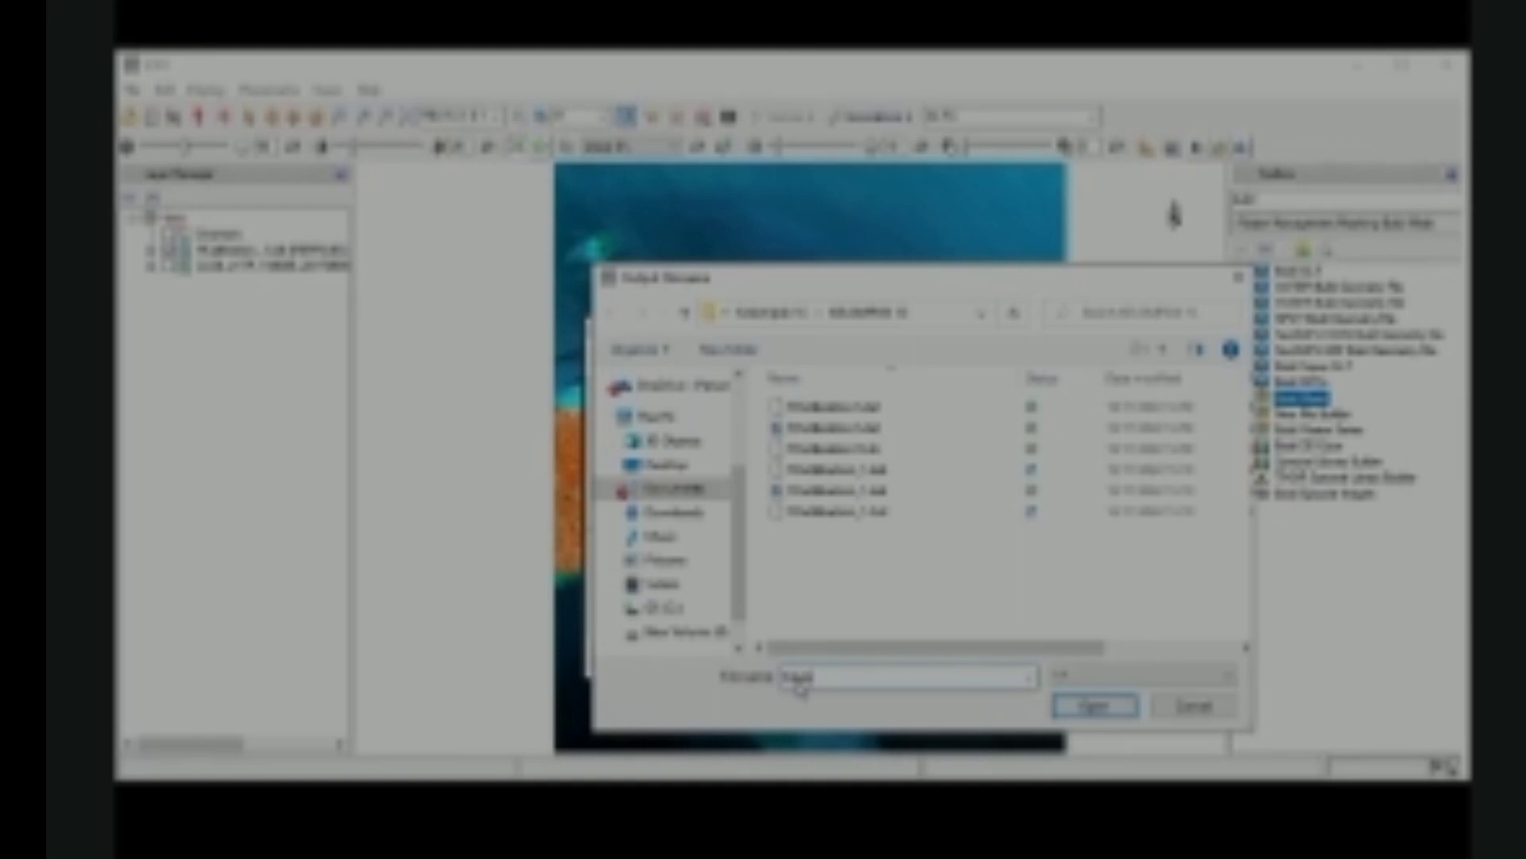
type("g_lay_1")
left_click(1094, 706)
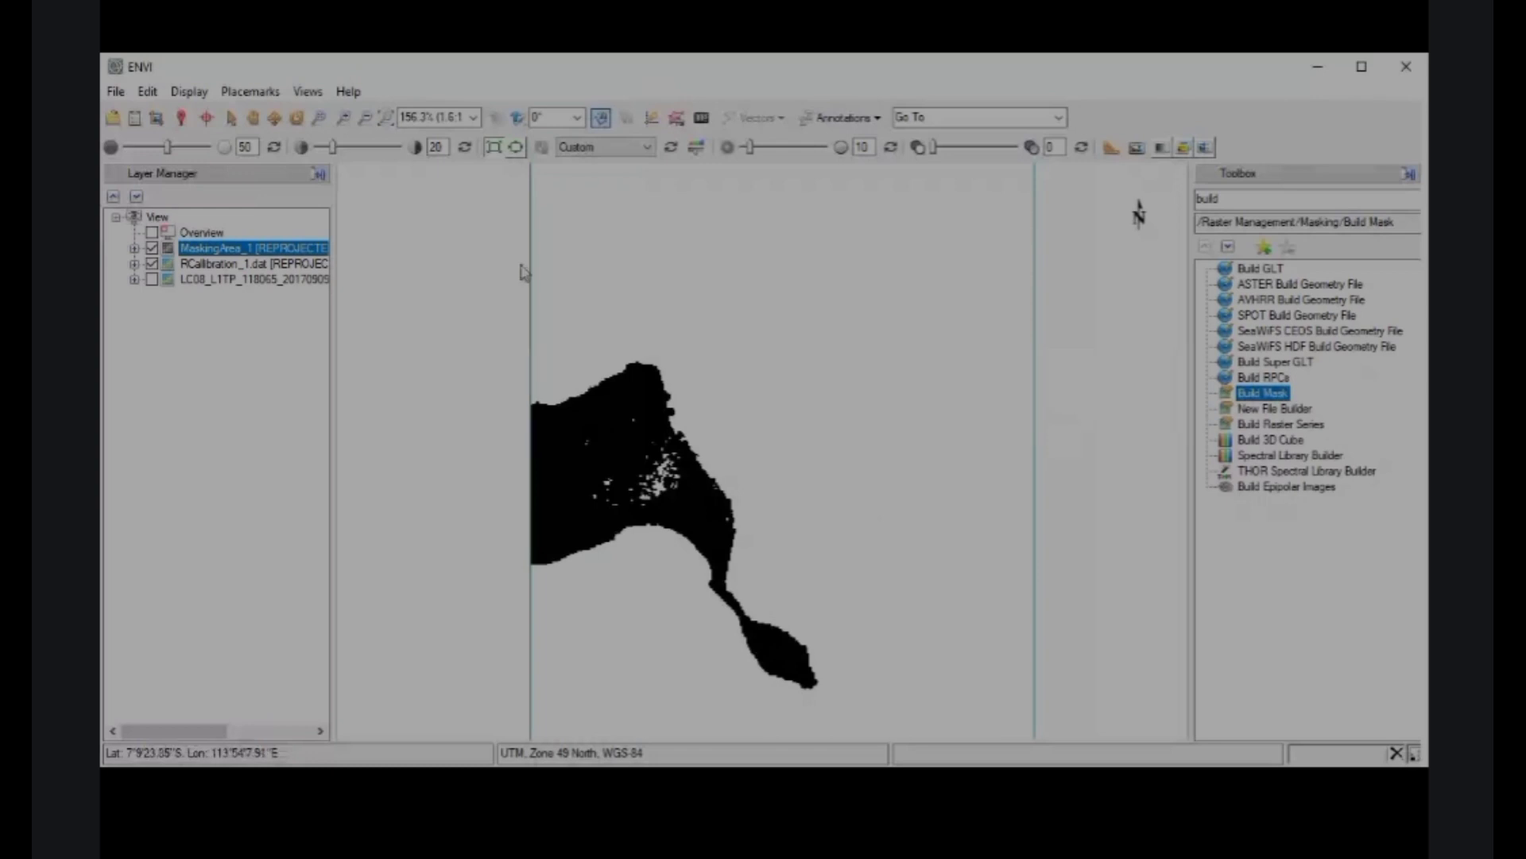
left_click(152, 263)
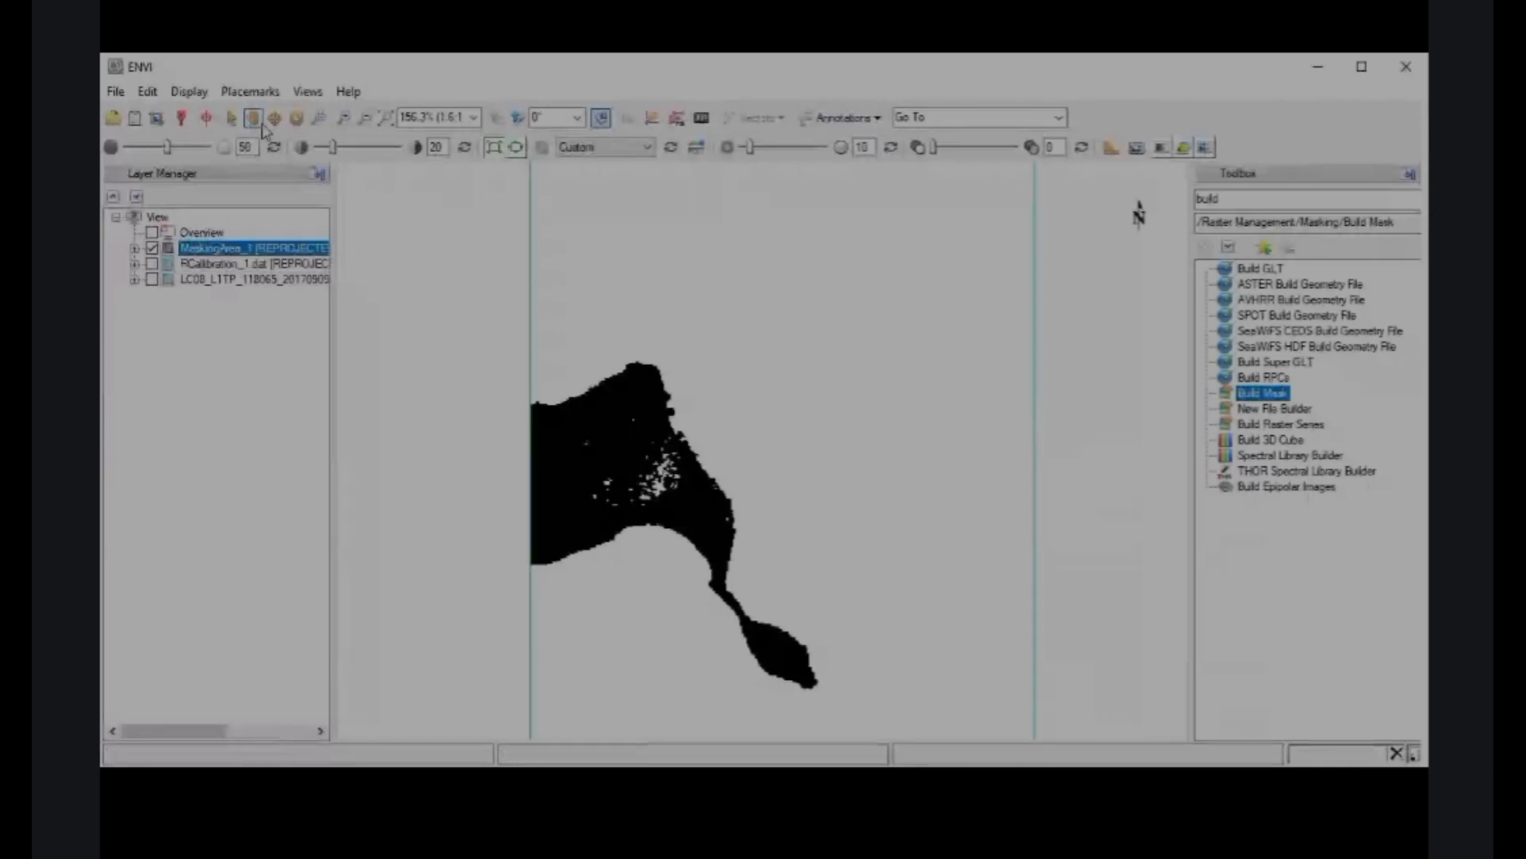
left_click(366, 122)
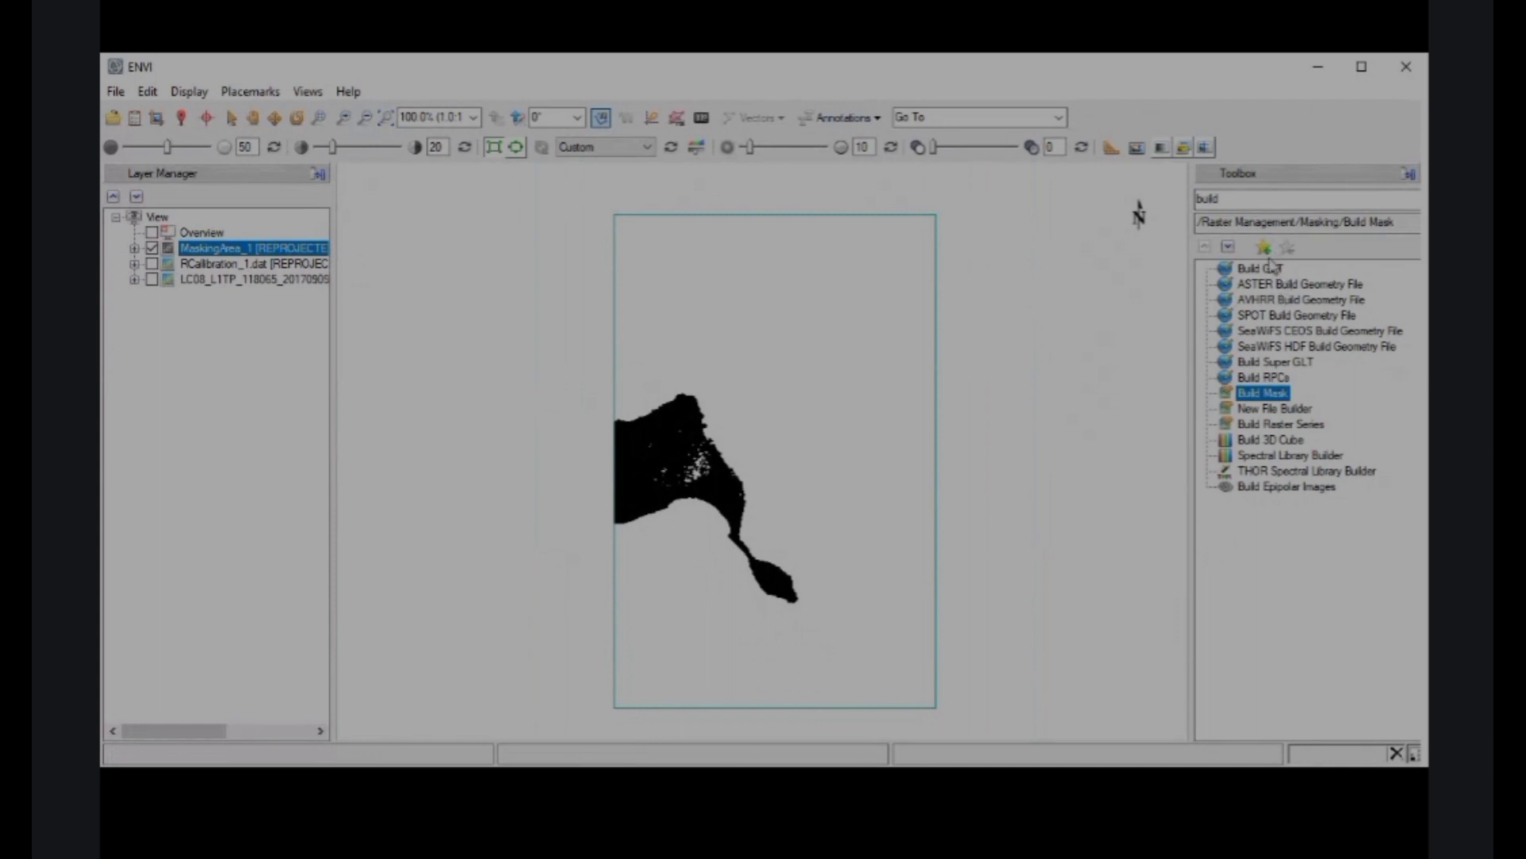
- Find the Apply Mask tool by searching the toolbox for "apply", and start it
double_click(1235, 199)
type("apply")
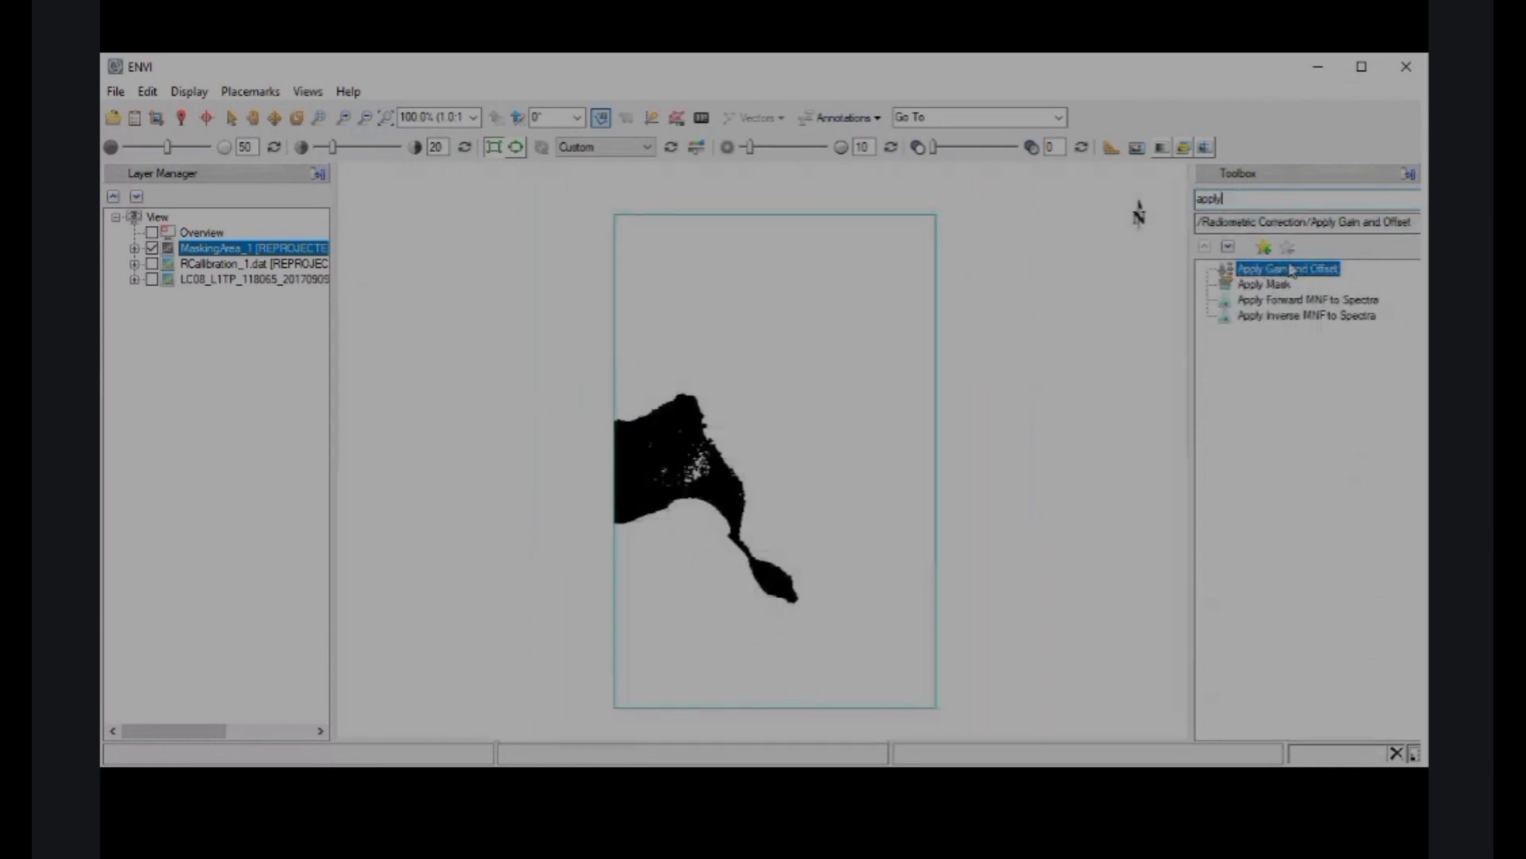
left_click(1263, 284)
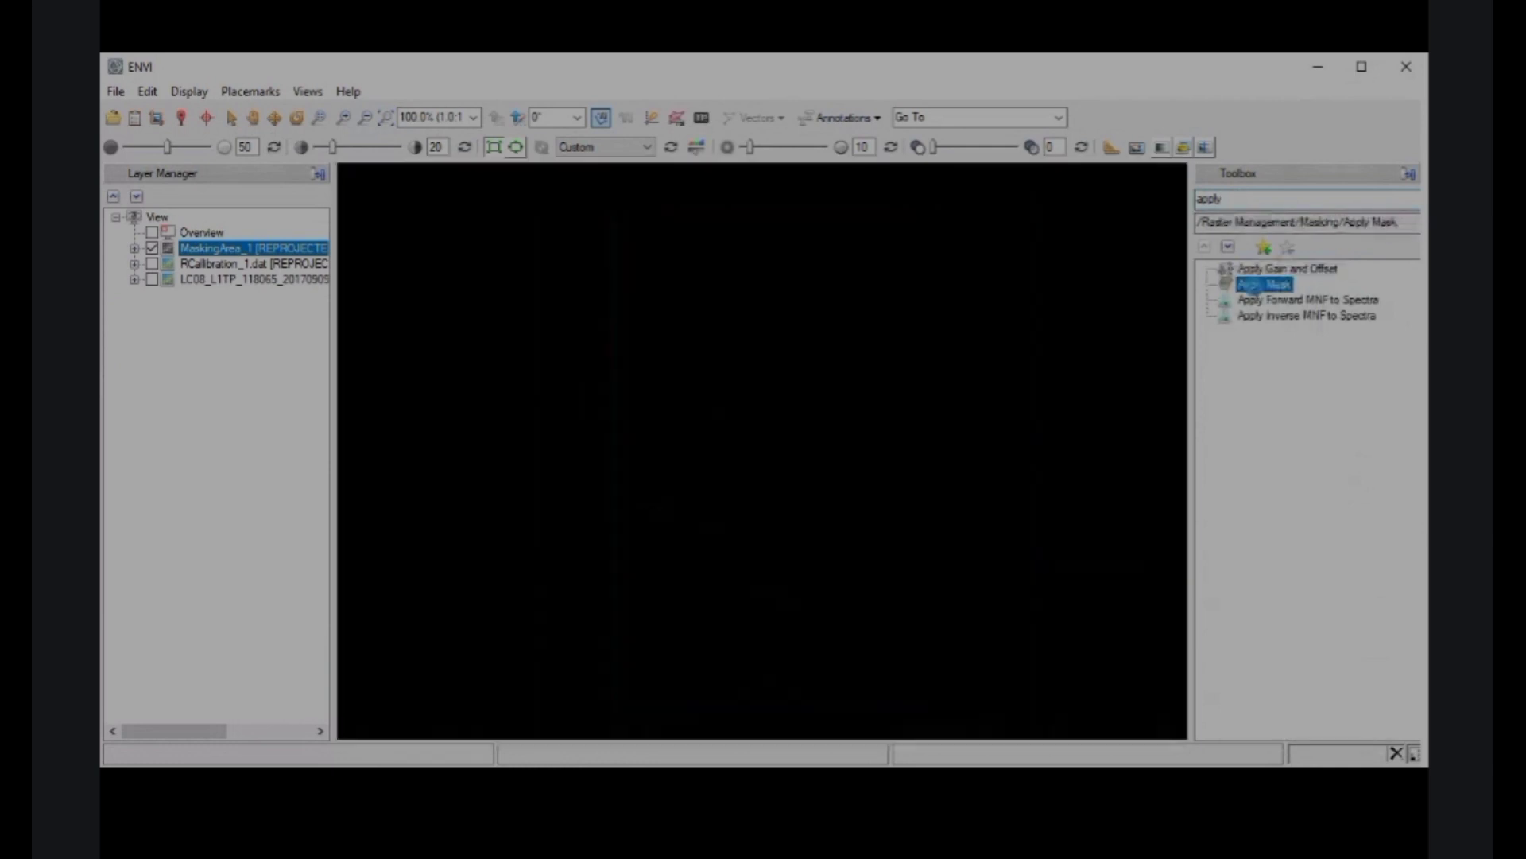
double_click(1257, 285)
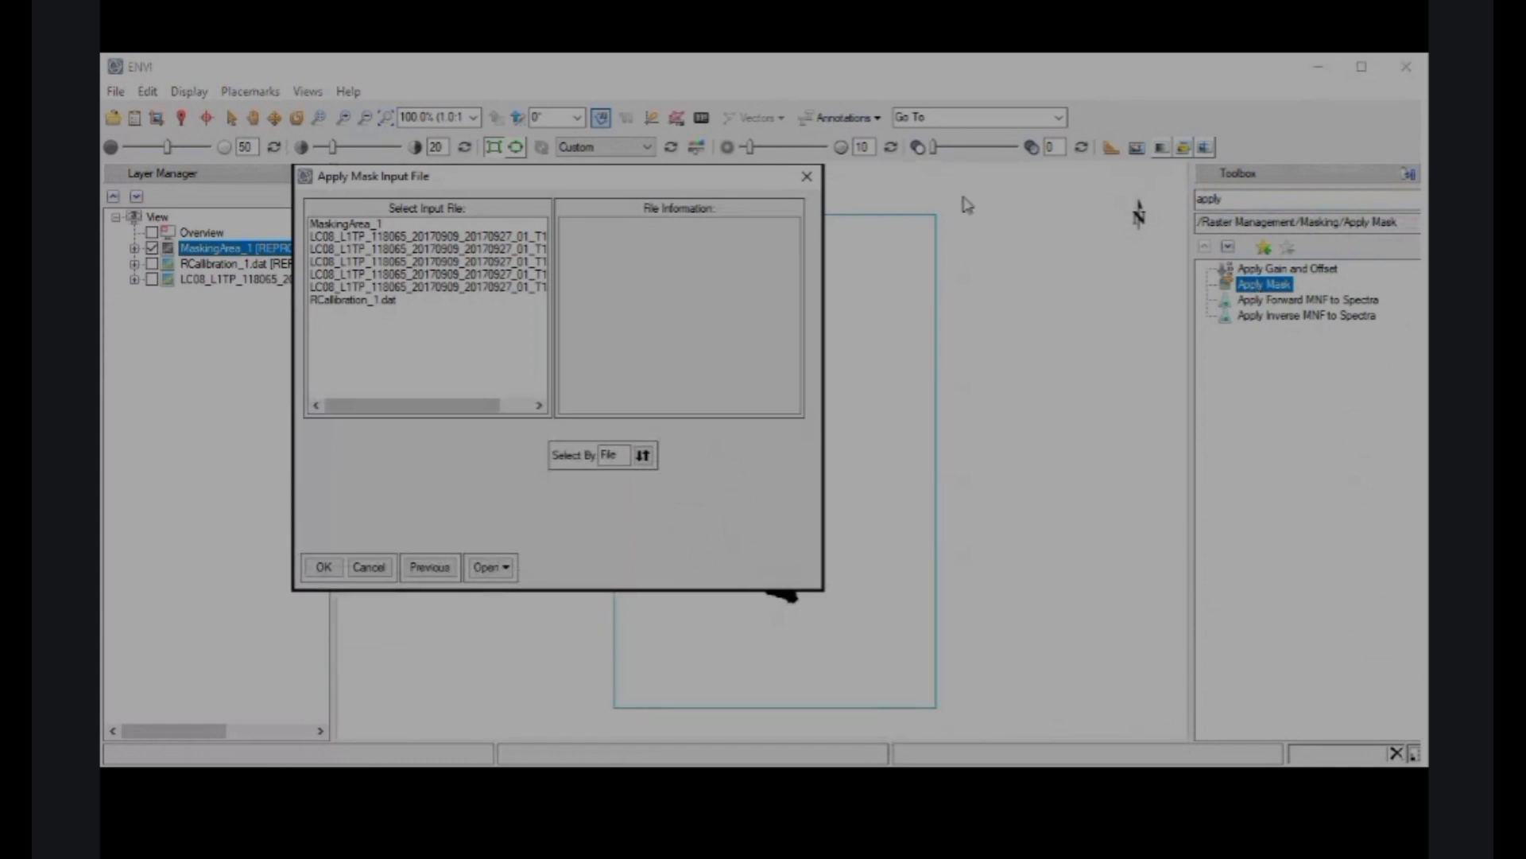
- Select RCalibration_1.dat as the image to mask, with the Mask Band of MaskingArea_1 as its mask
left_click(363, 301)
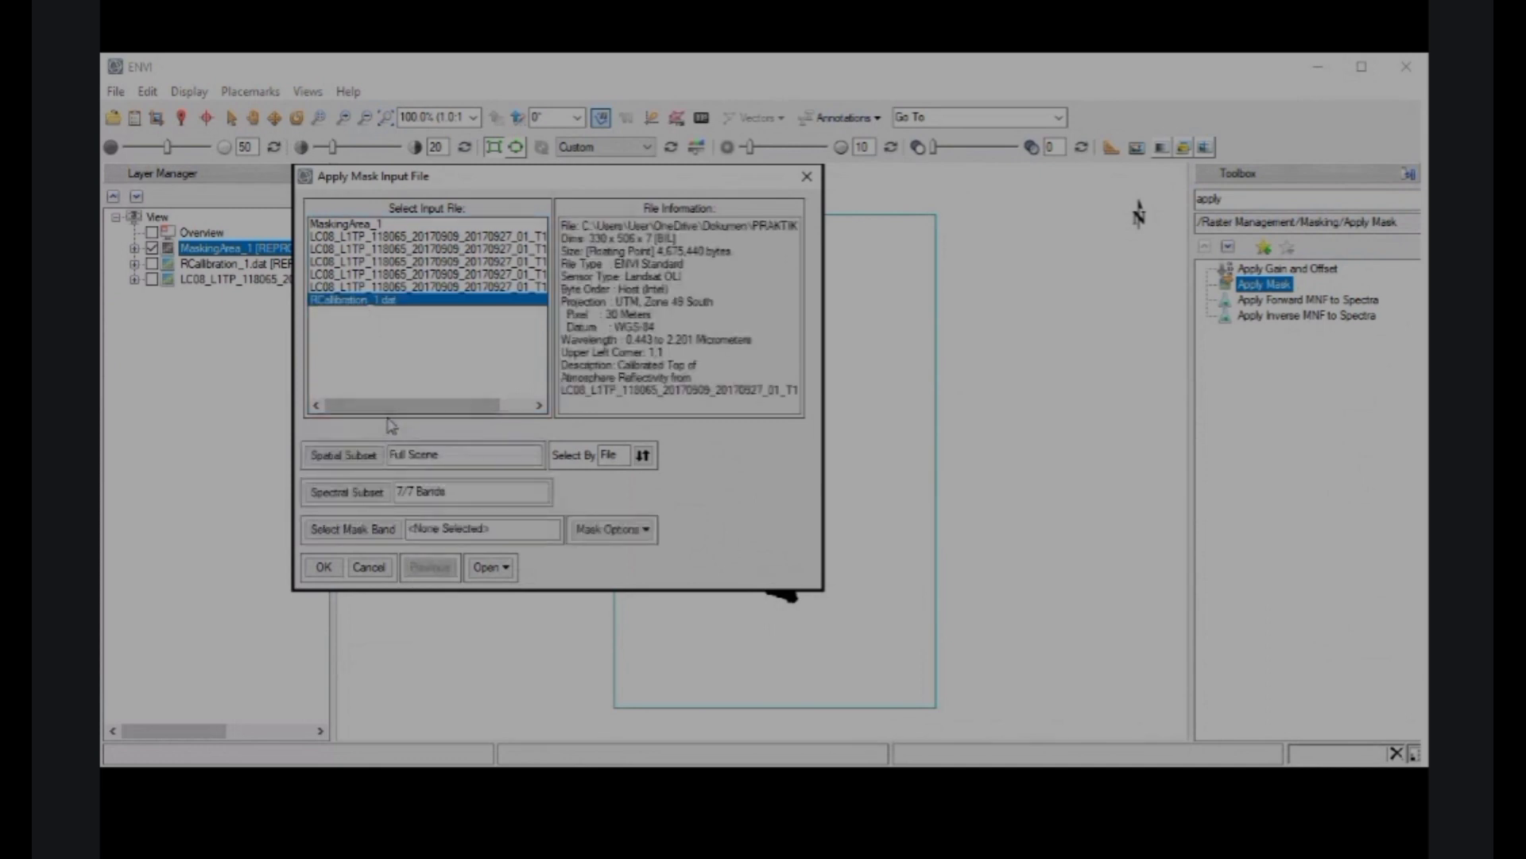
left_click(378, 534)
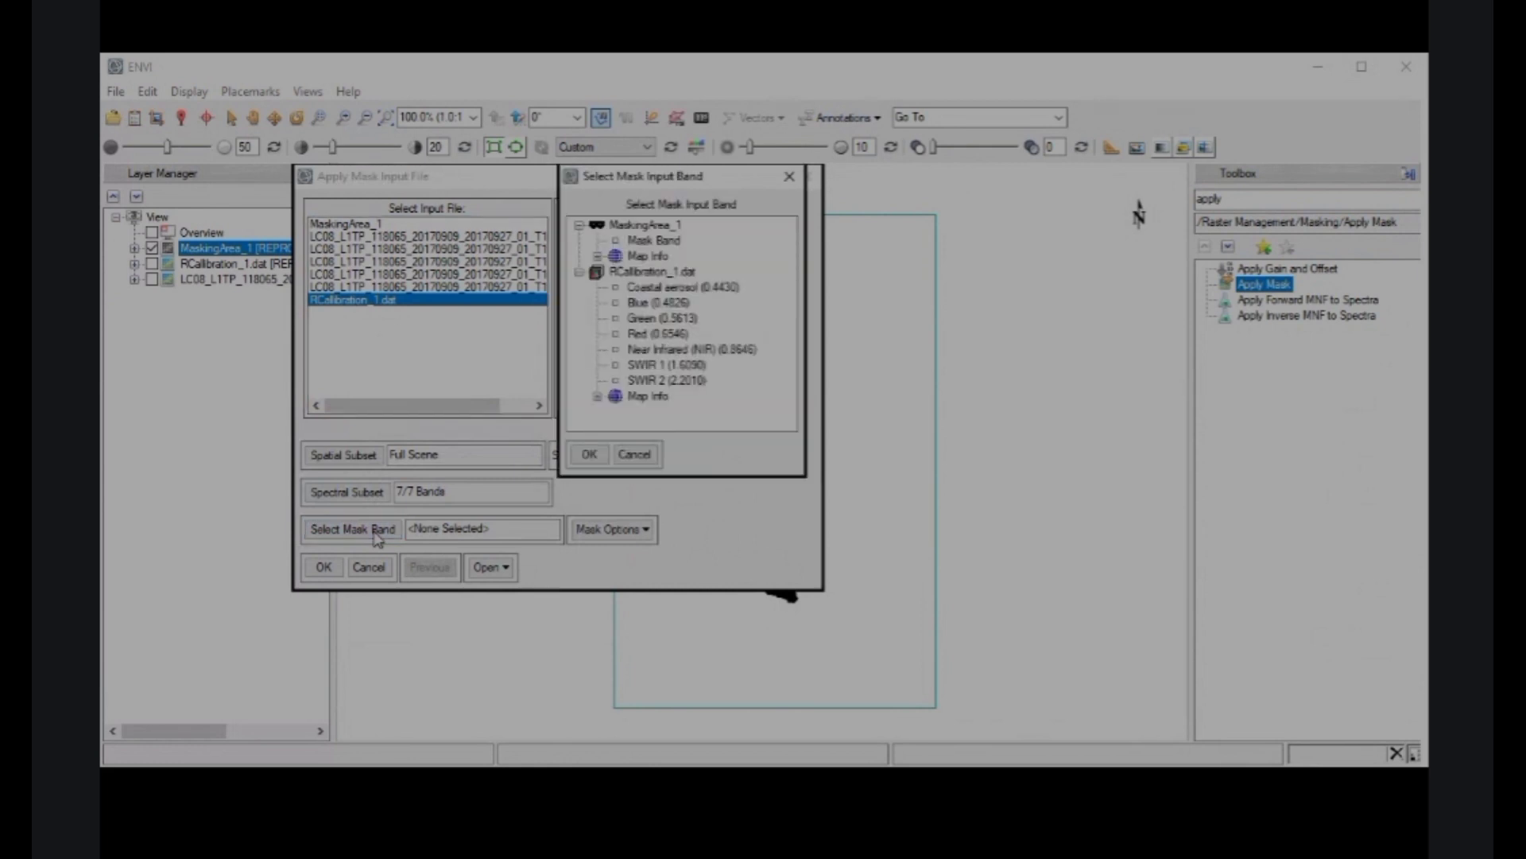
left_click(616, 243)
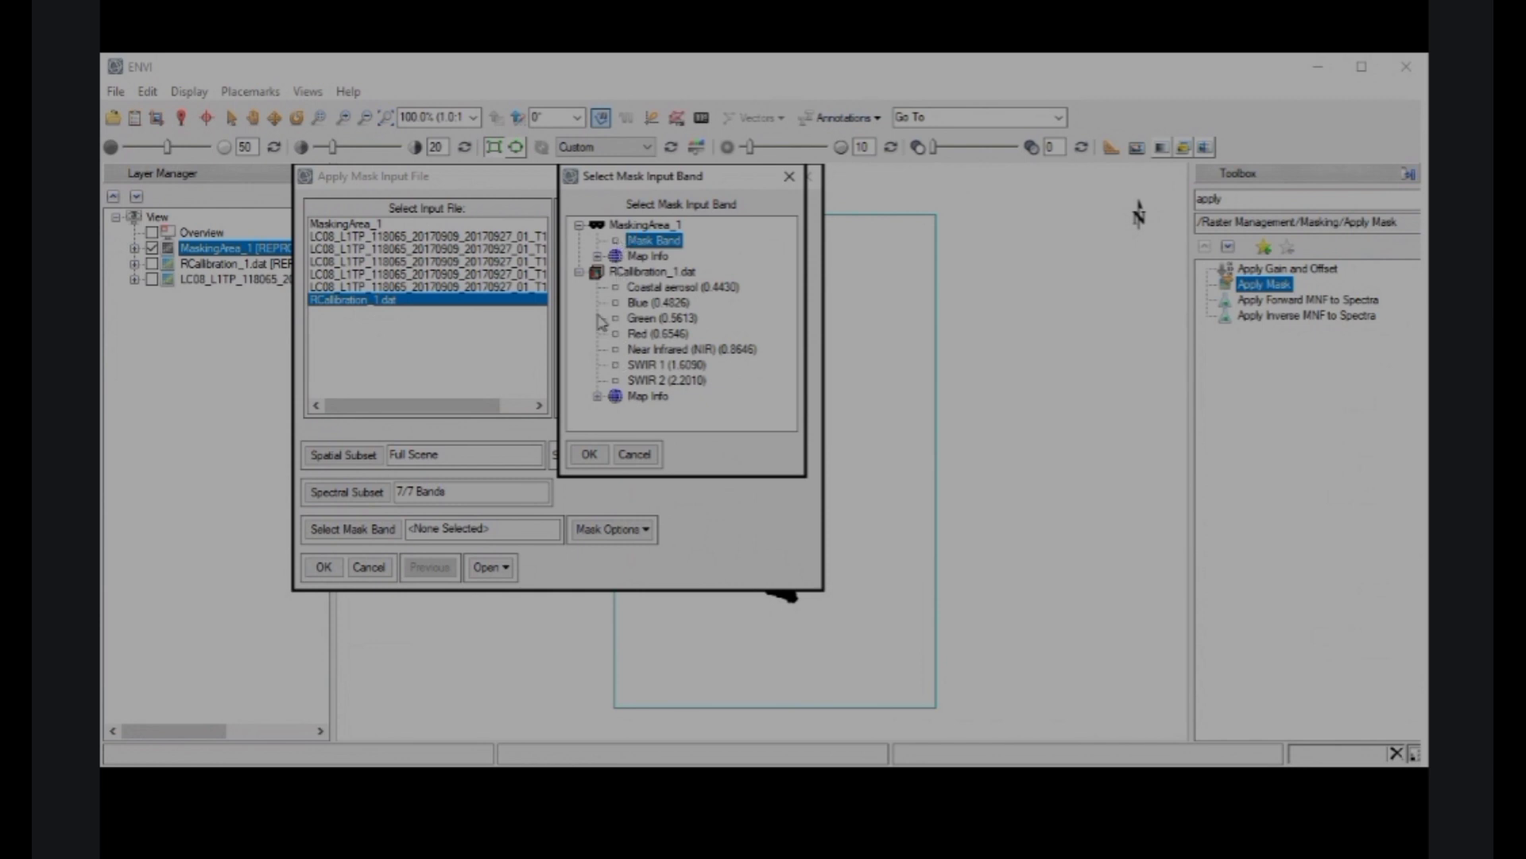
left_click(589, 455)
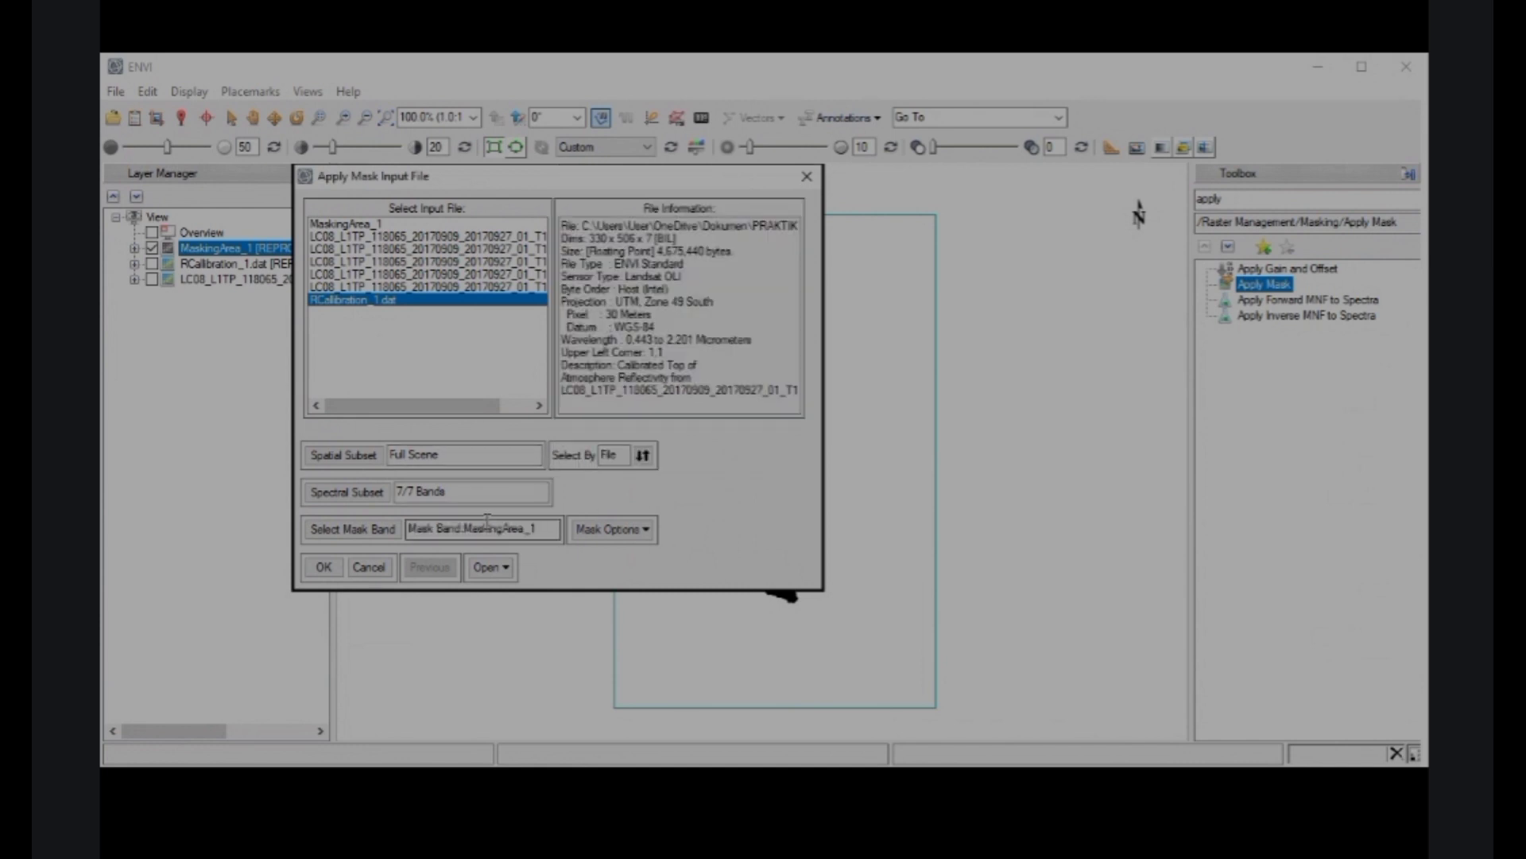
left_click(323, 567)
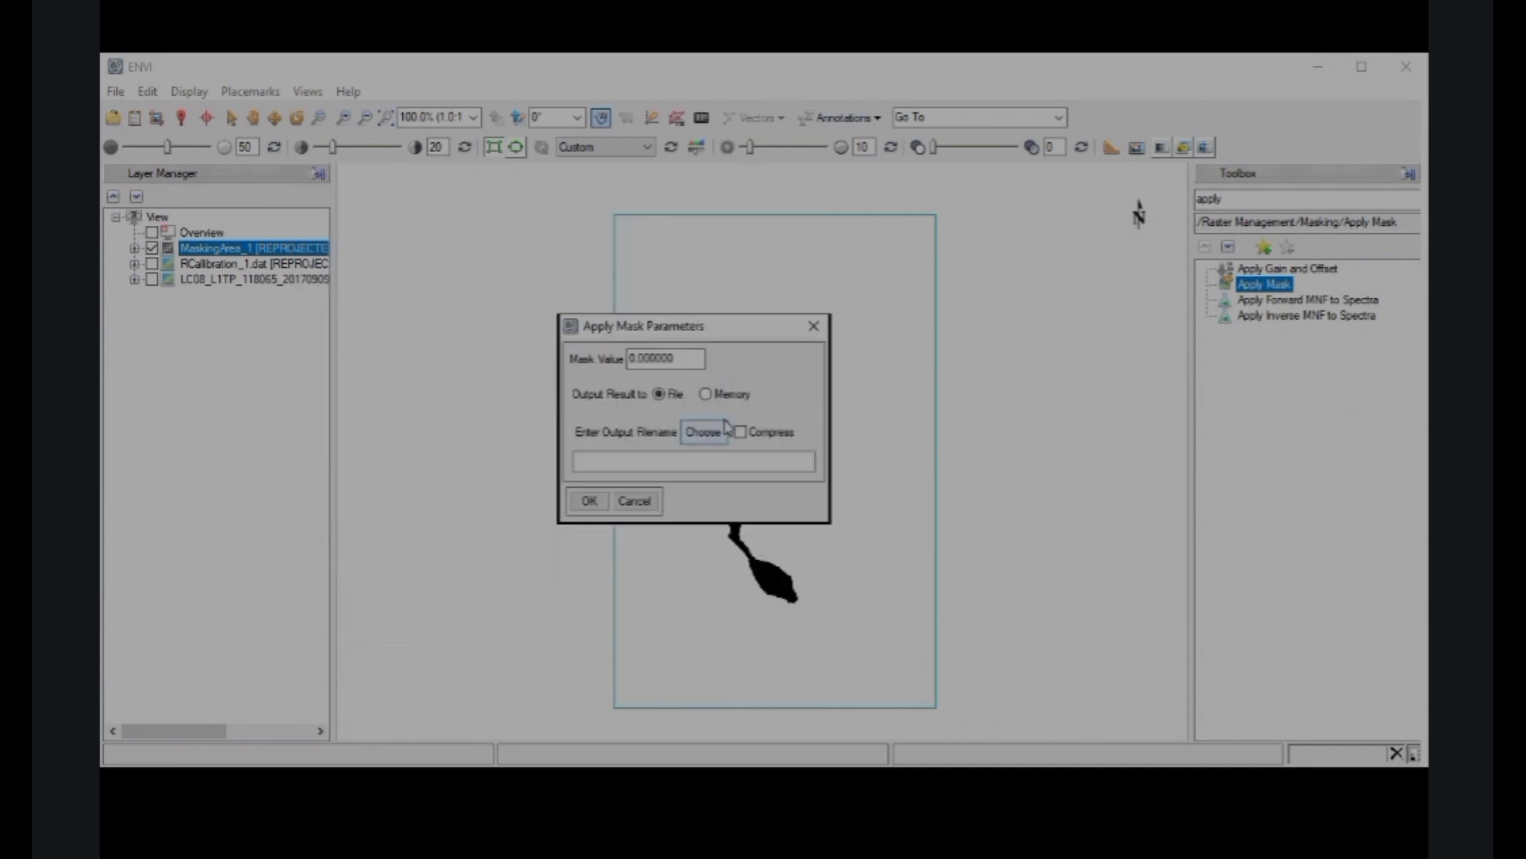
- Apply the mask to the output file MaskingArea_2 in the KELOMPOK 1C folder, and hide the MaskingArea_1 layer
left_click(705, 438)
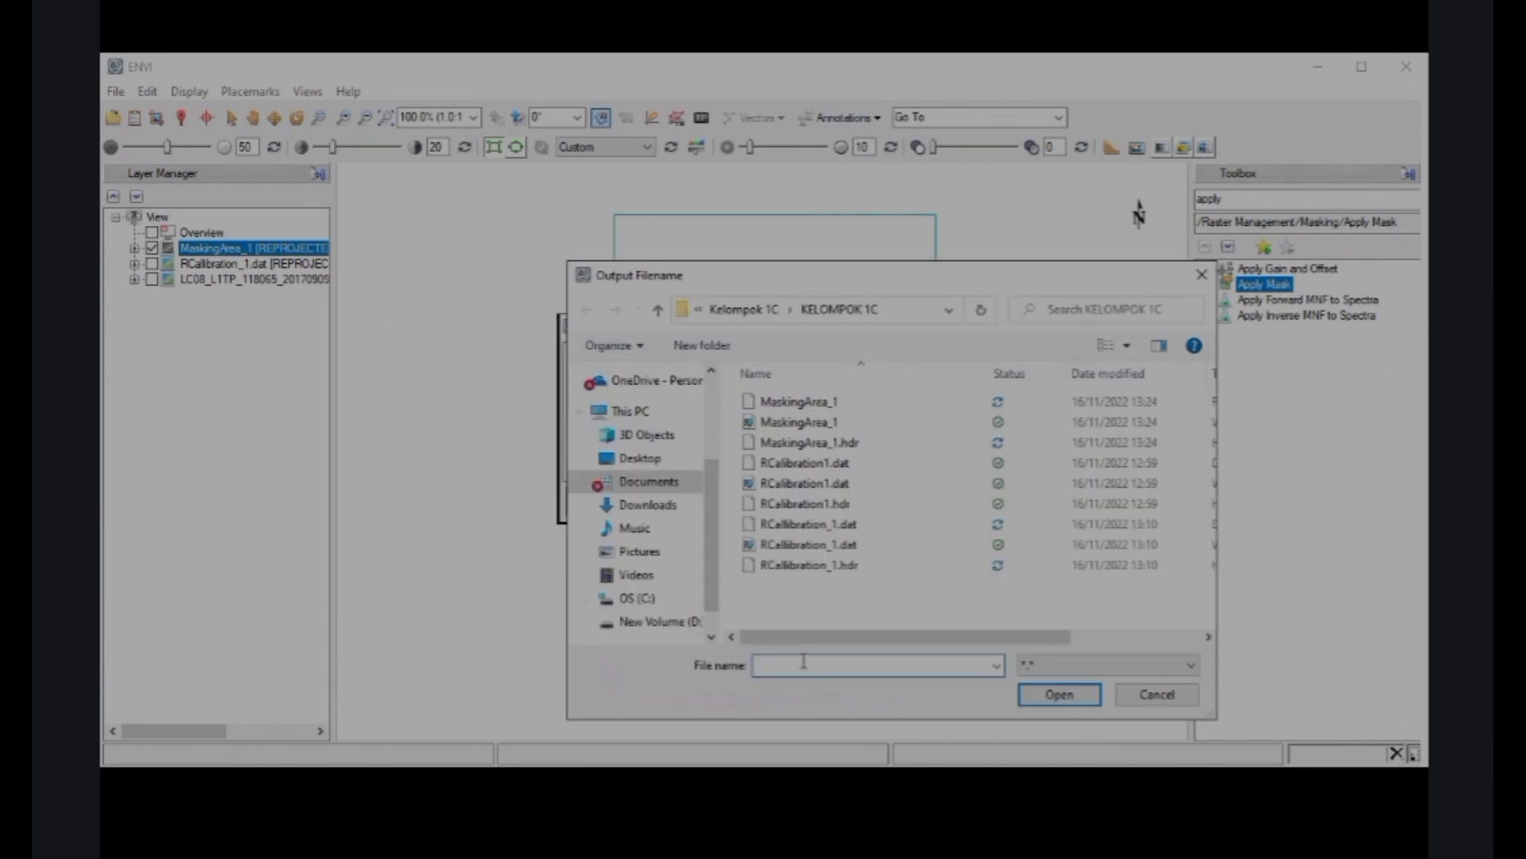
type("Maski")
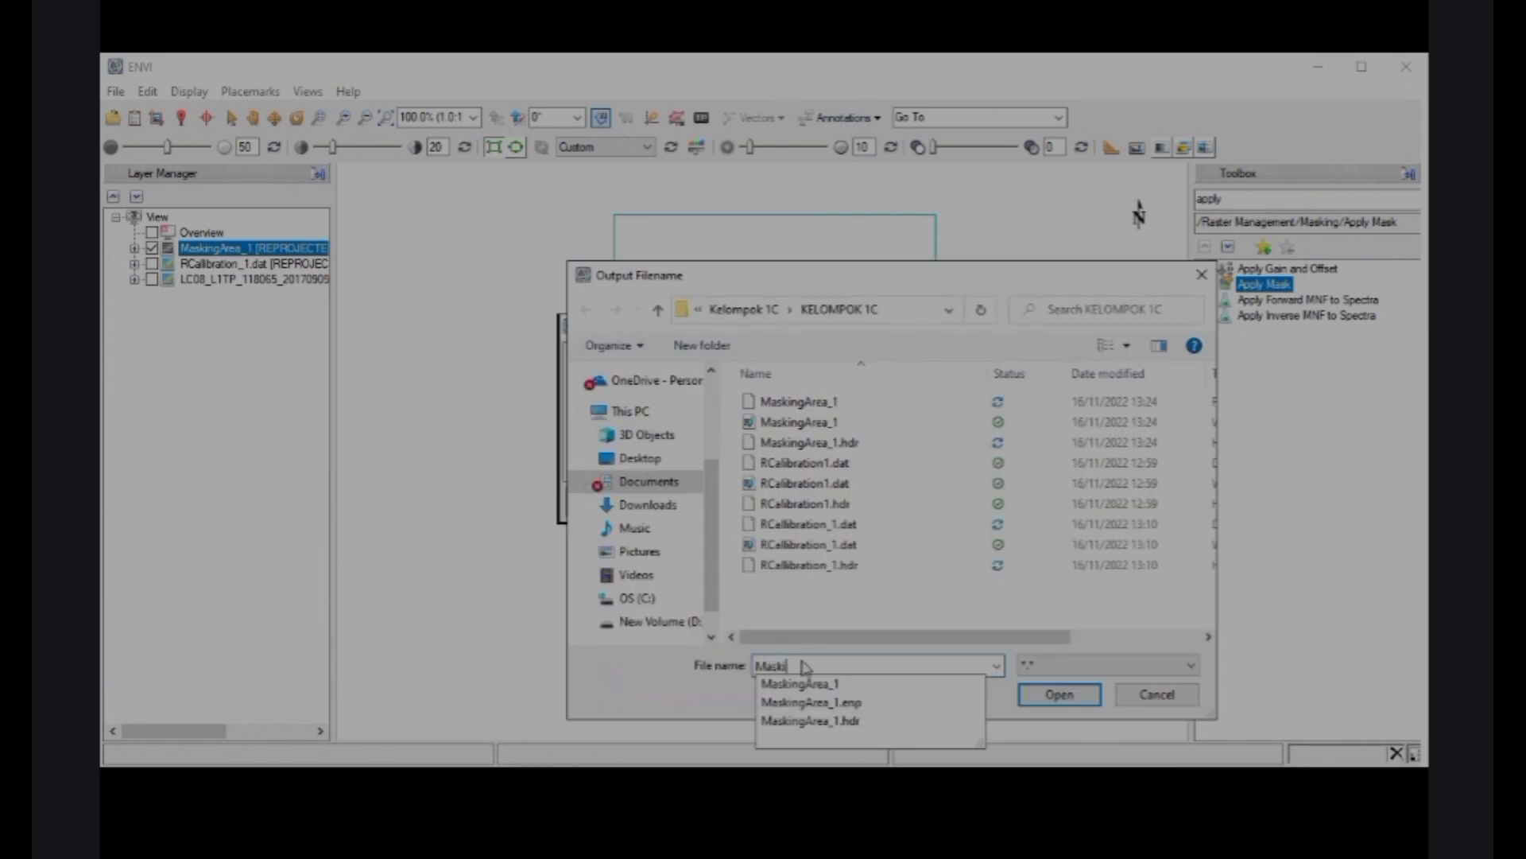
type("ngArea_2")
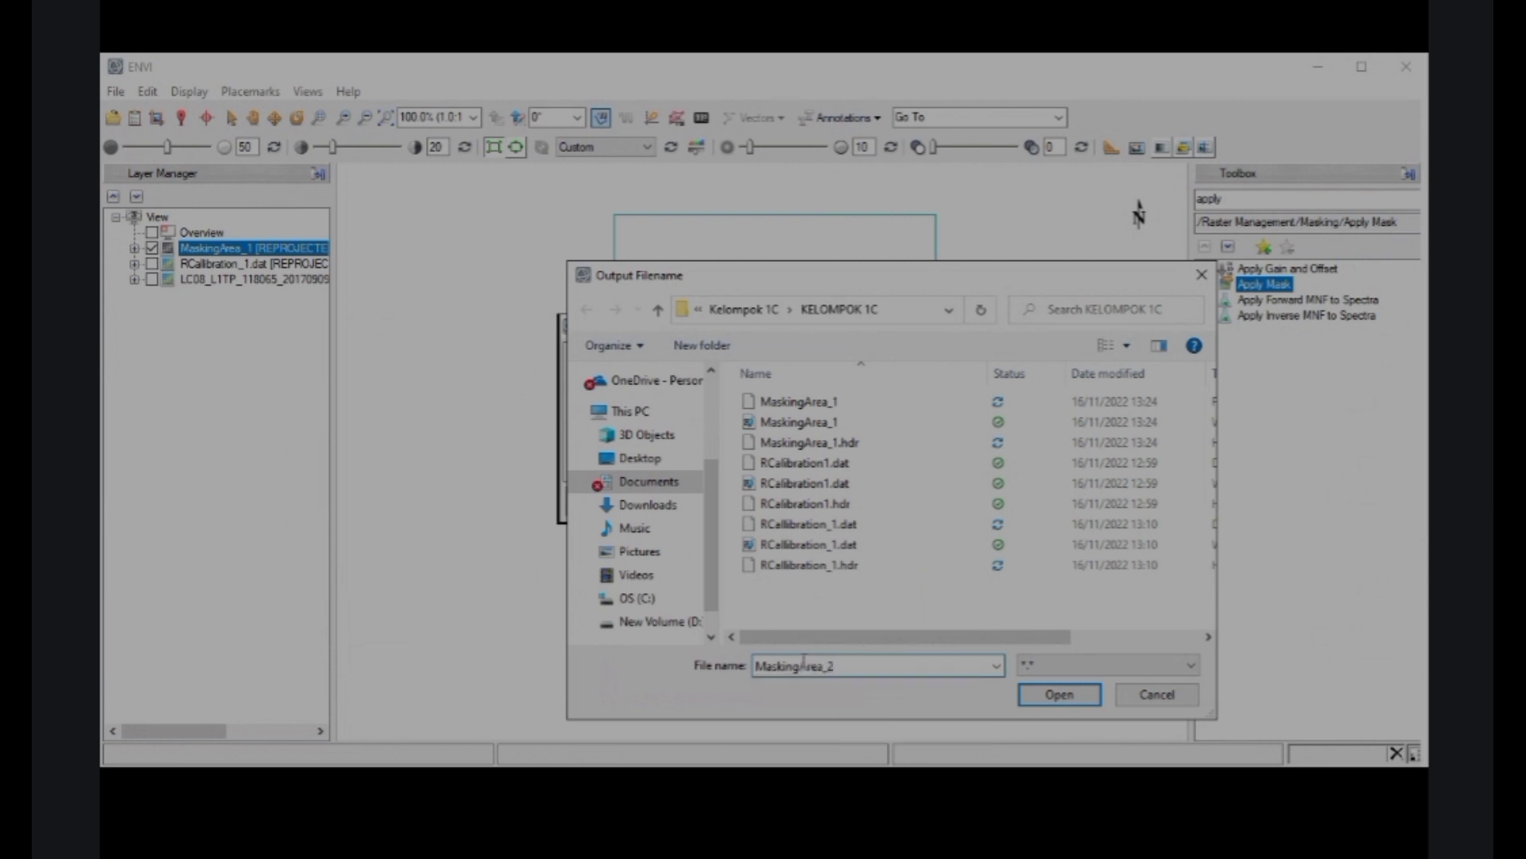
left_click(1060, 695)
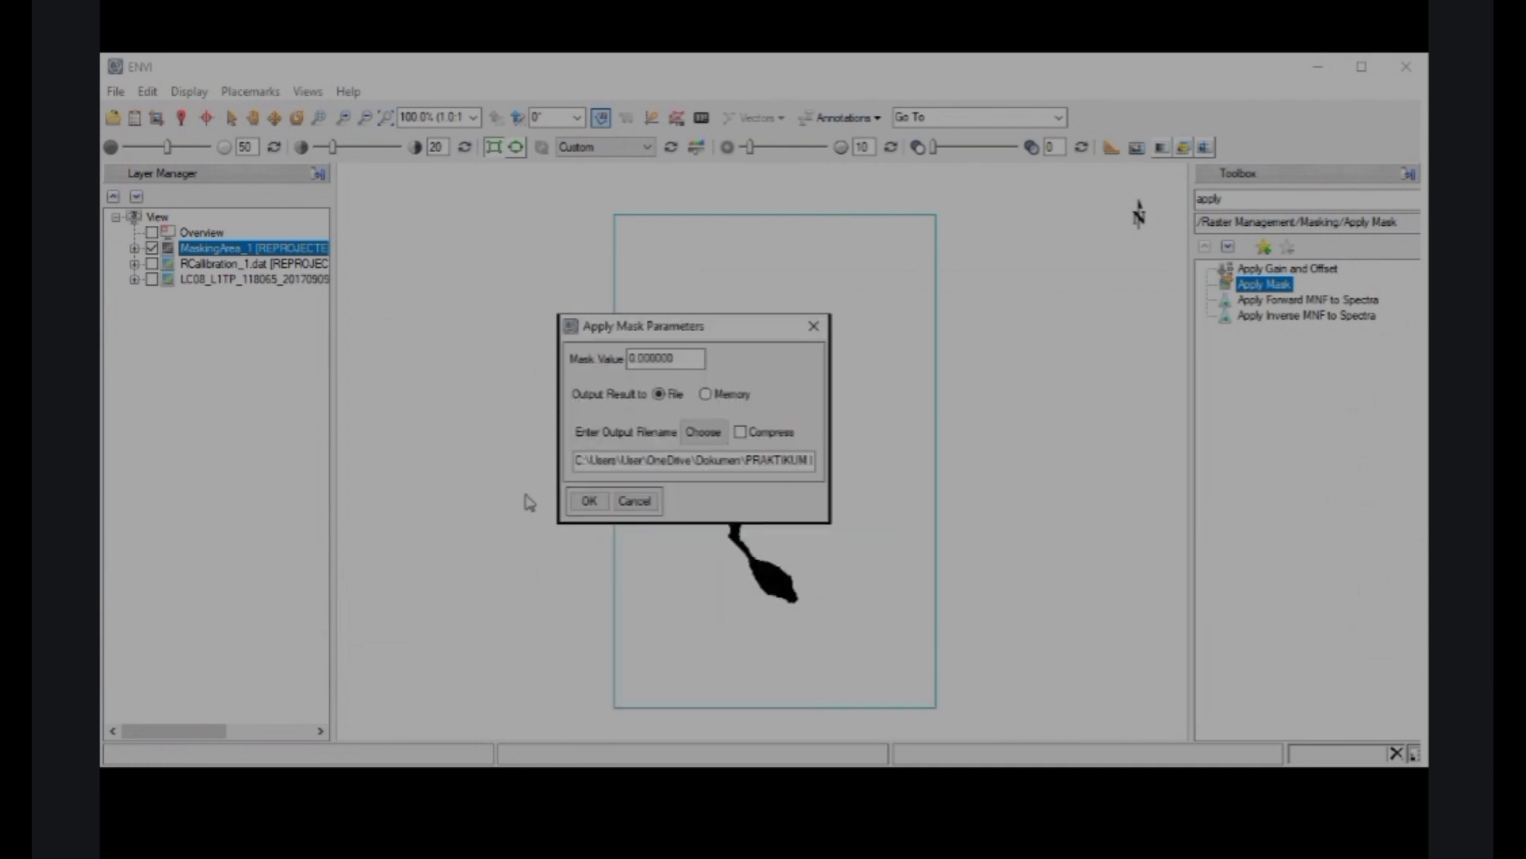
left_click(587, 502)
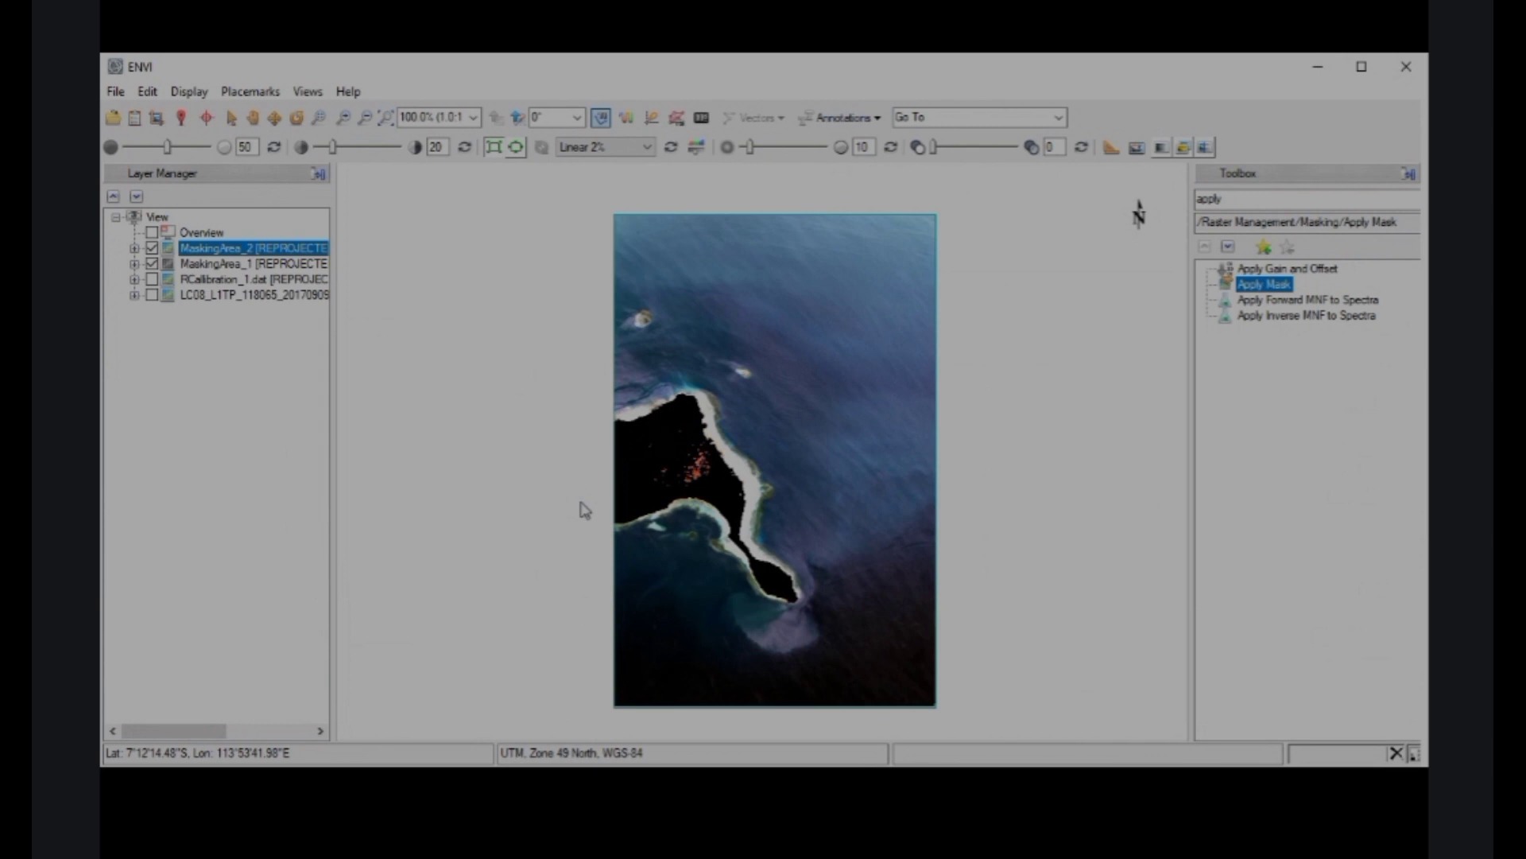
left_click(151, 264)
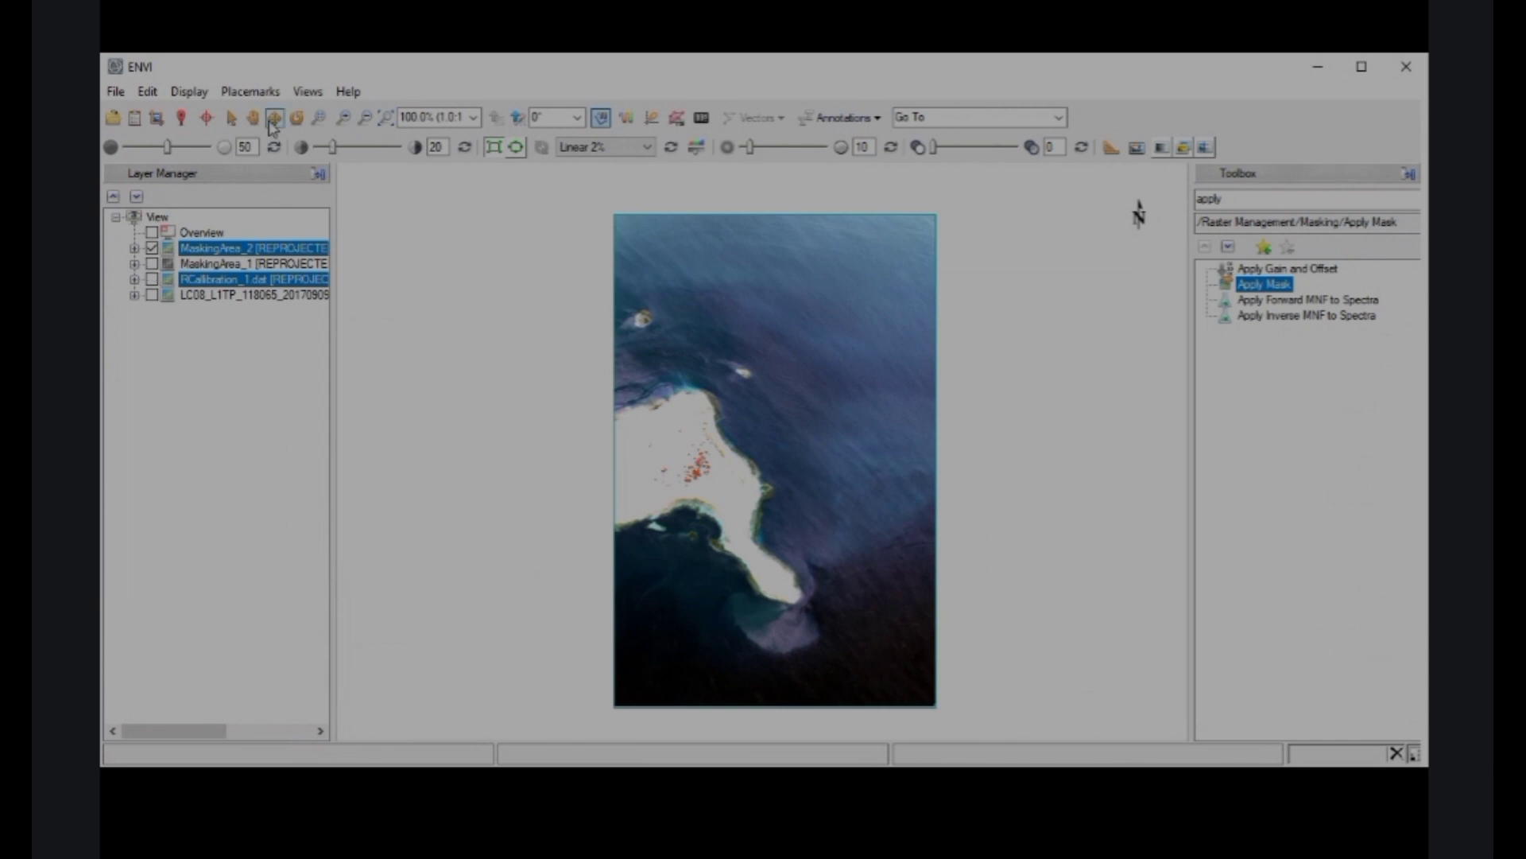
left_click(183, 121)
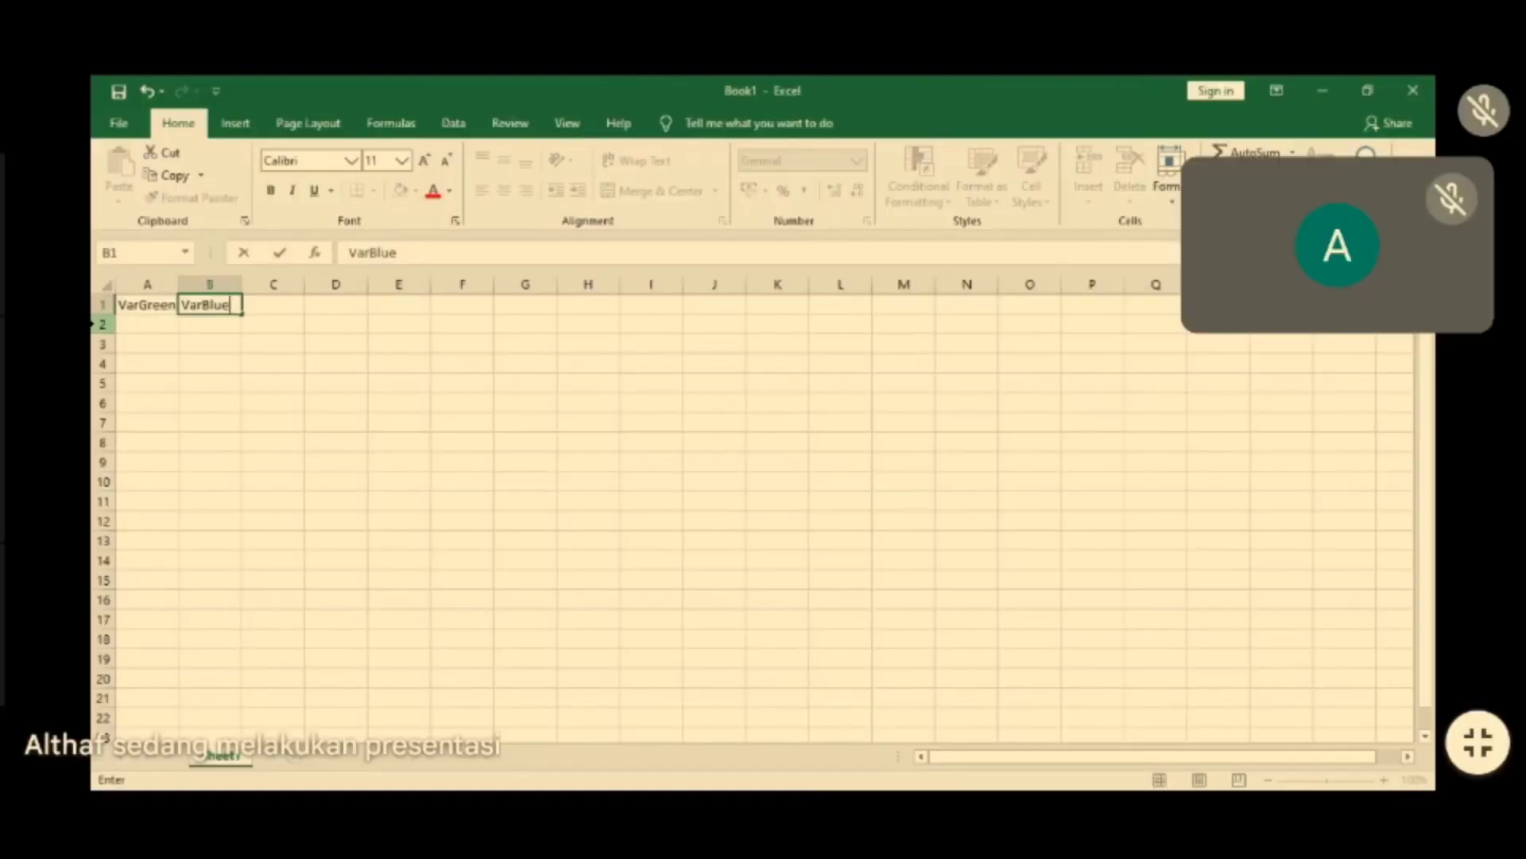
- In the Excel workbook Book1, enter the label VarBlue in cell A2, below VarGreen
left_click(159, 322)
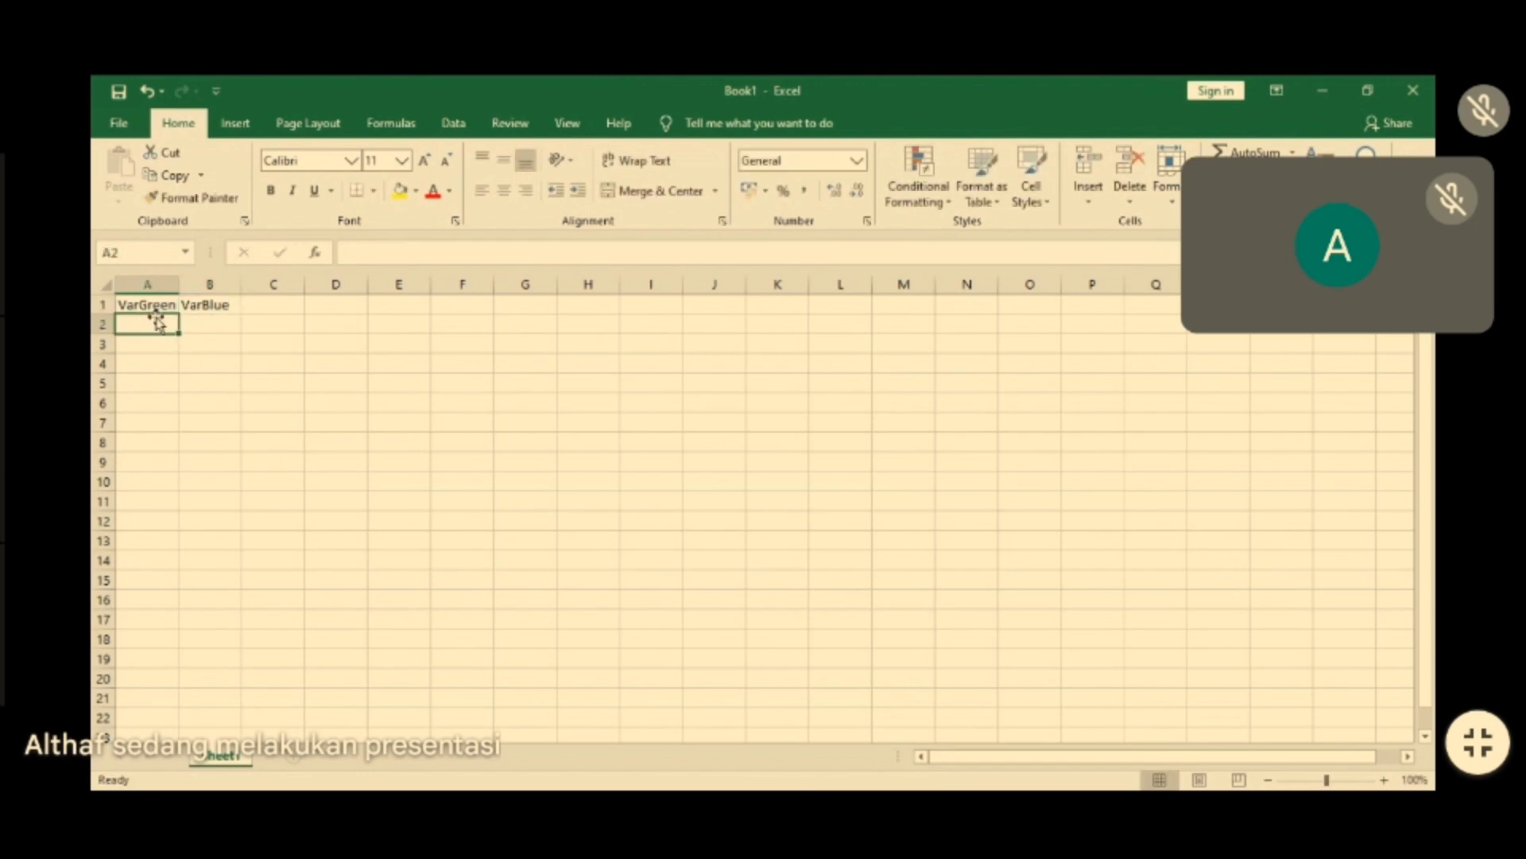
type("Var")
key("Delete")
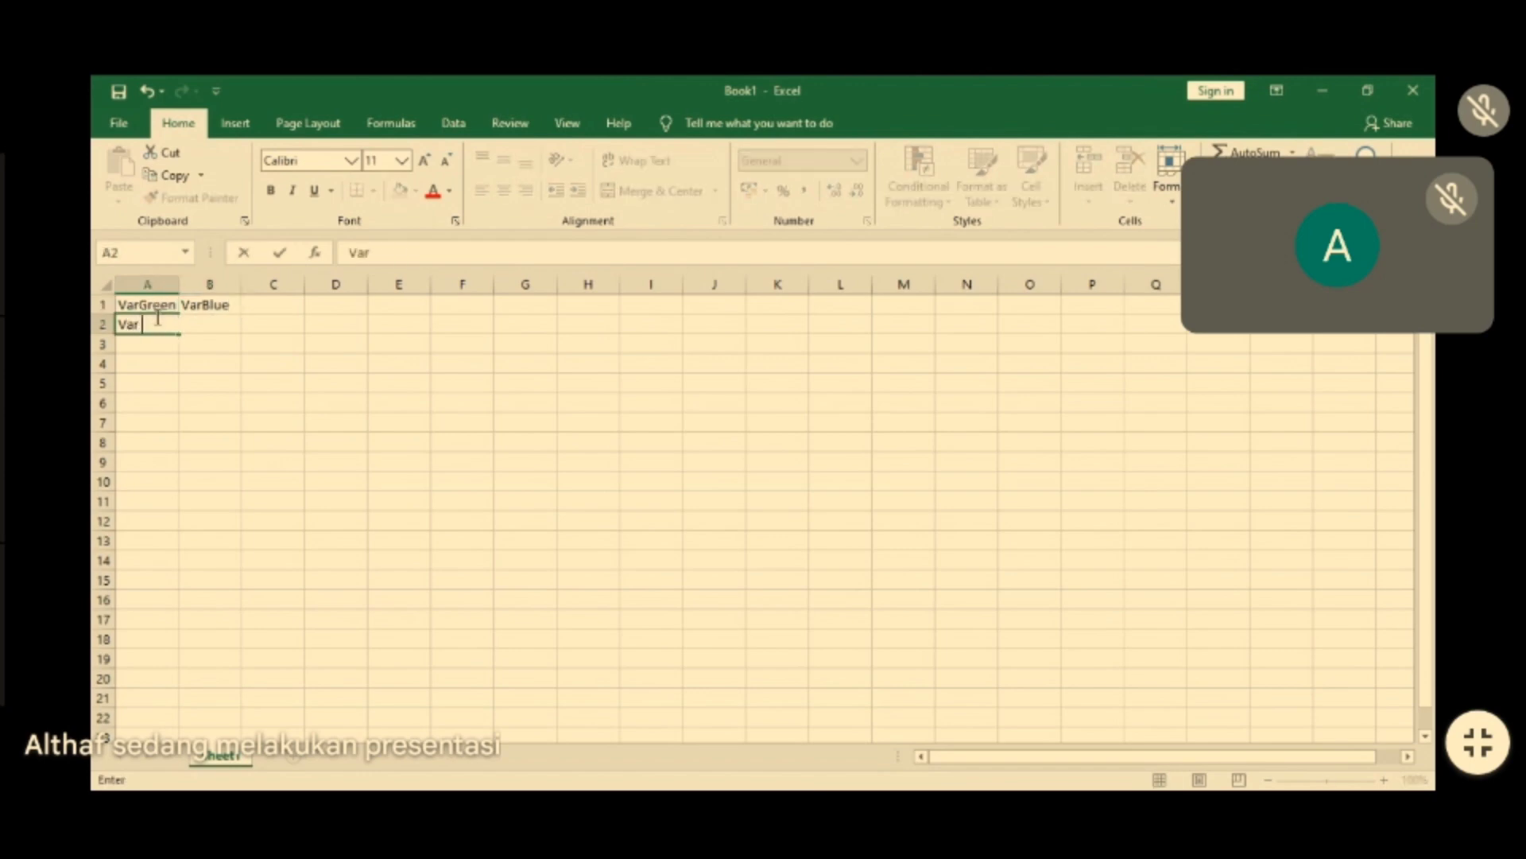
type("Blue")
left_click(191, 304)
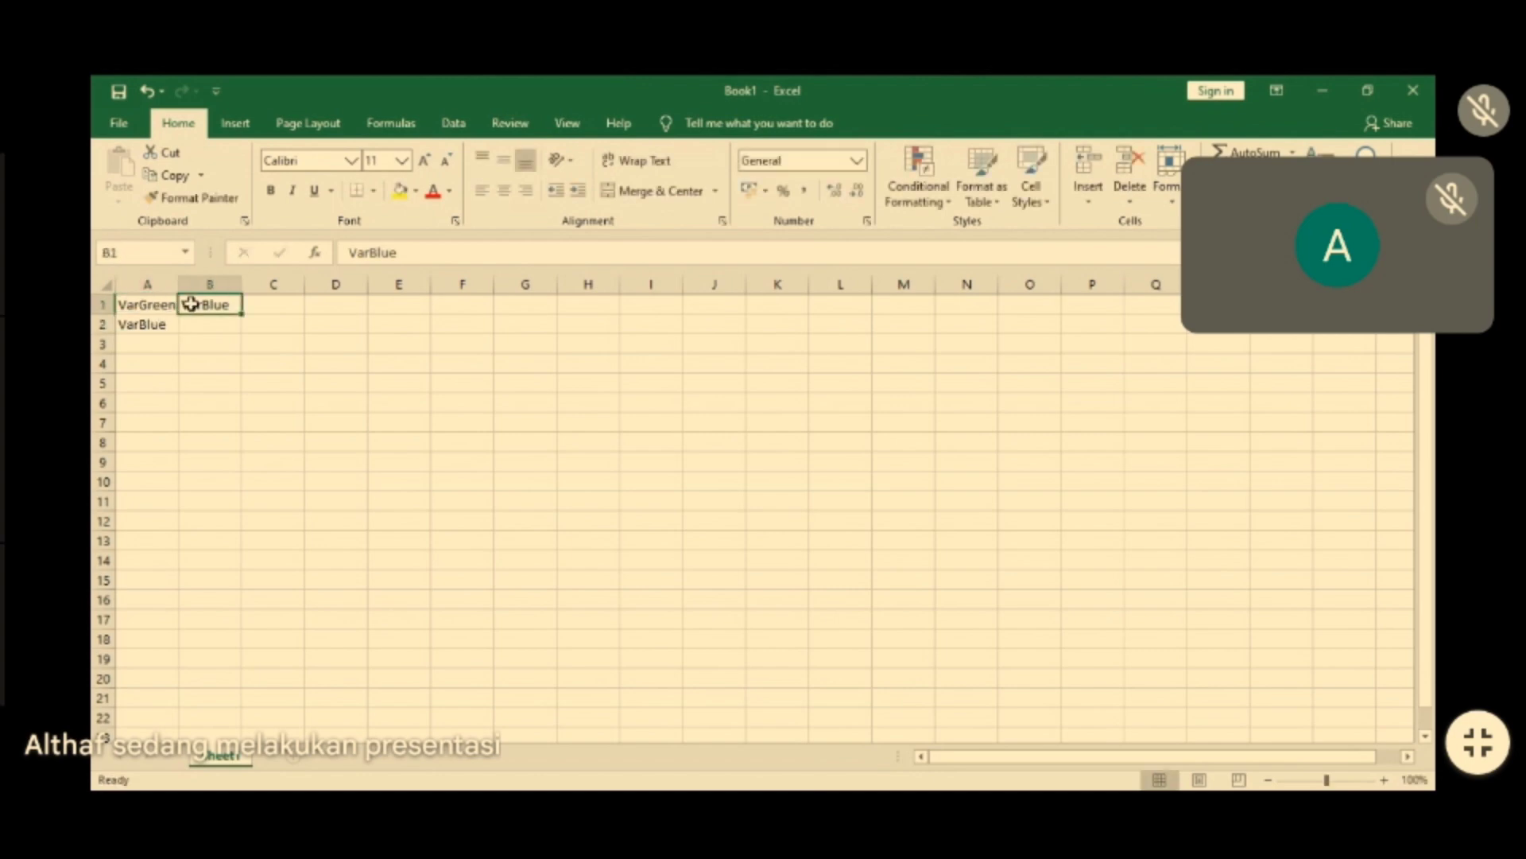
- Clear cell B1 and re-enter the heading VarBlue in it
key("BackSpace")
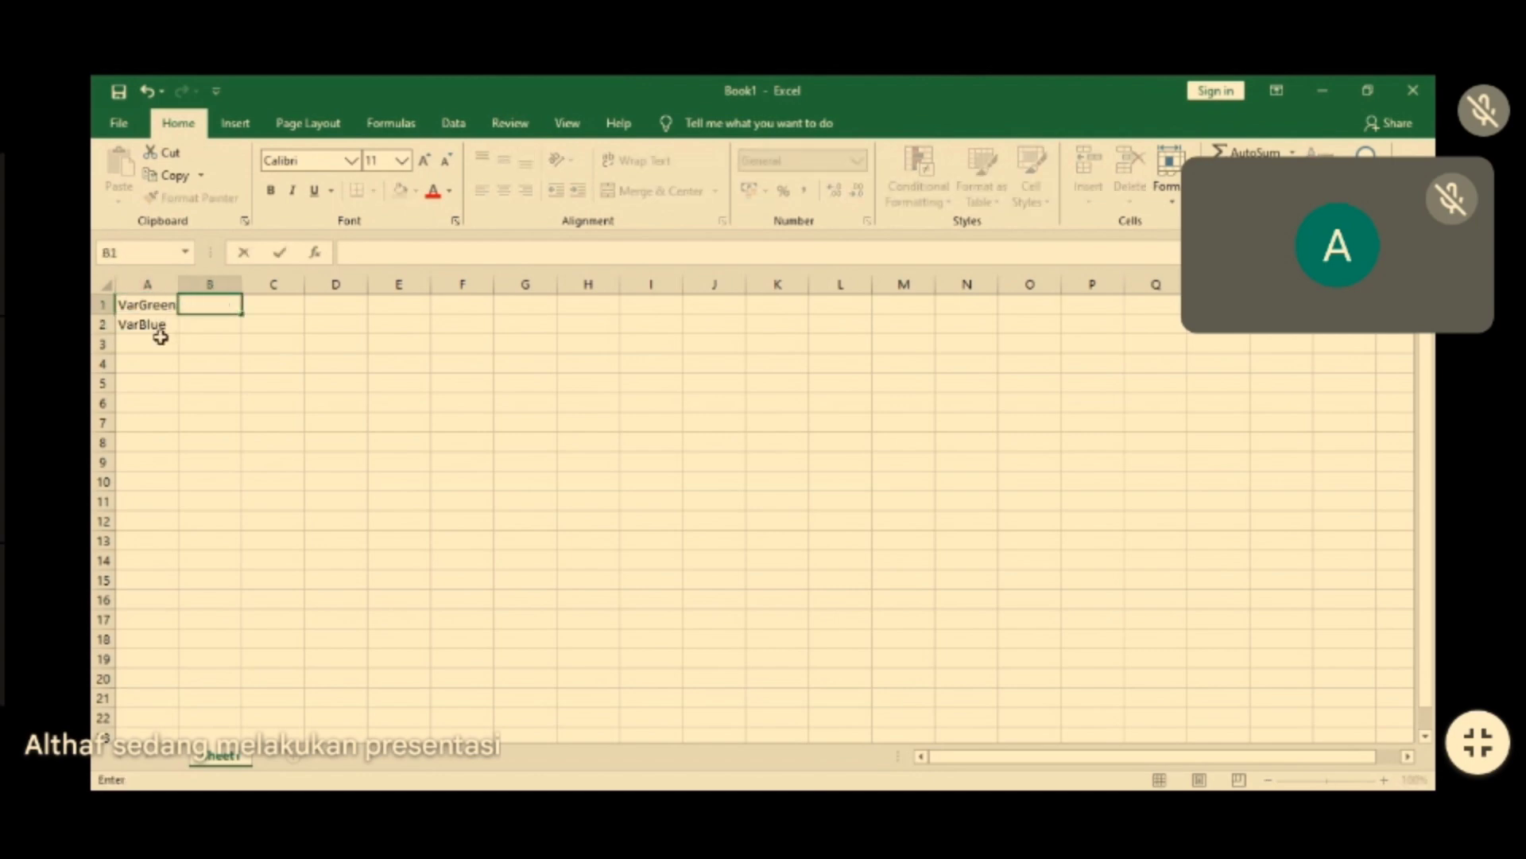
left_click(160, 338)
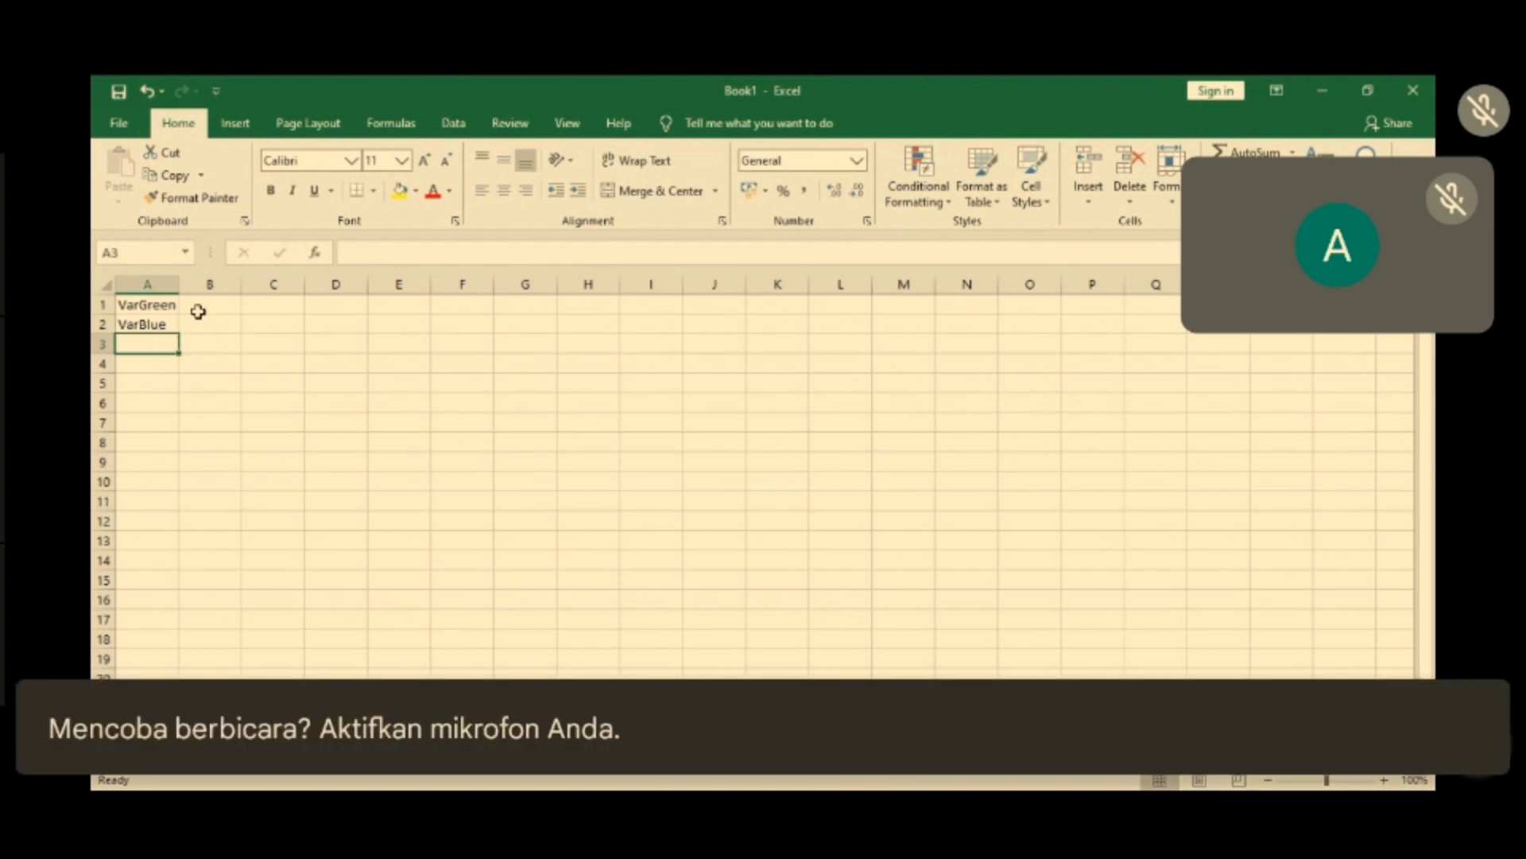
left_click(212, 306)
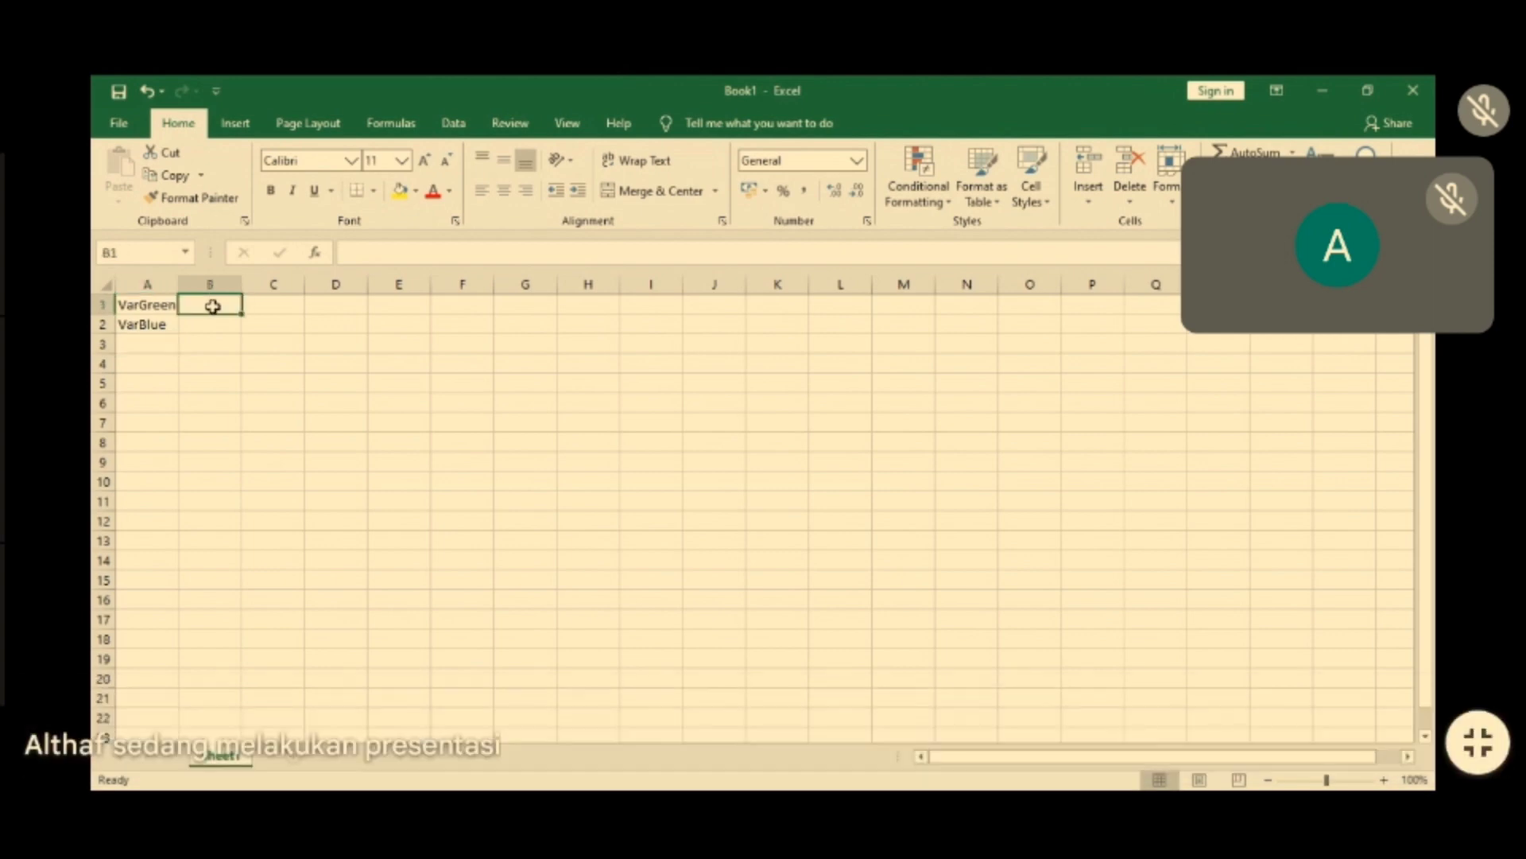
type("Var")
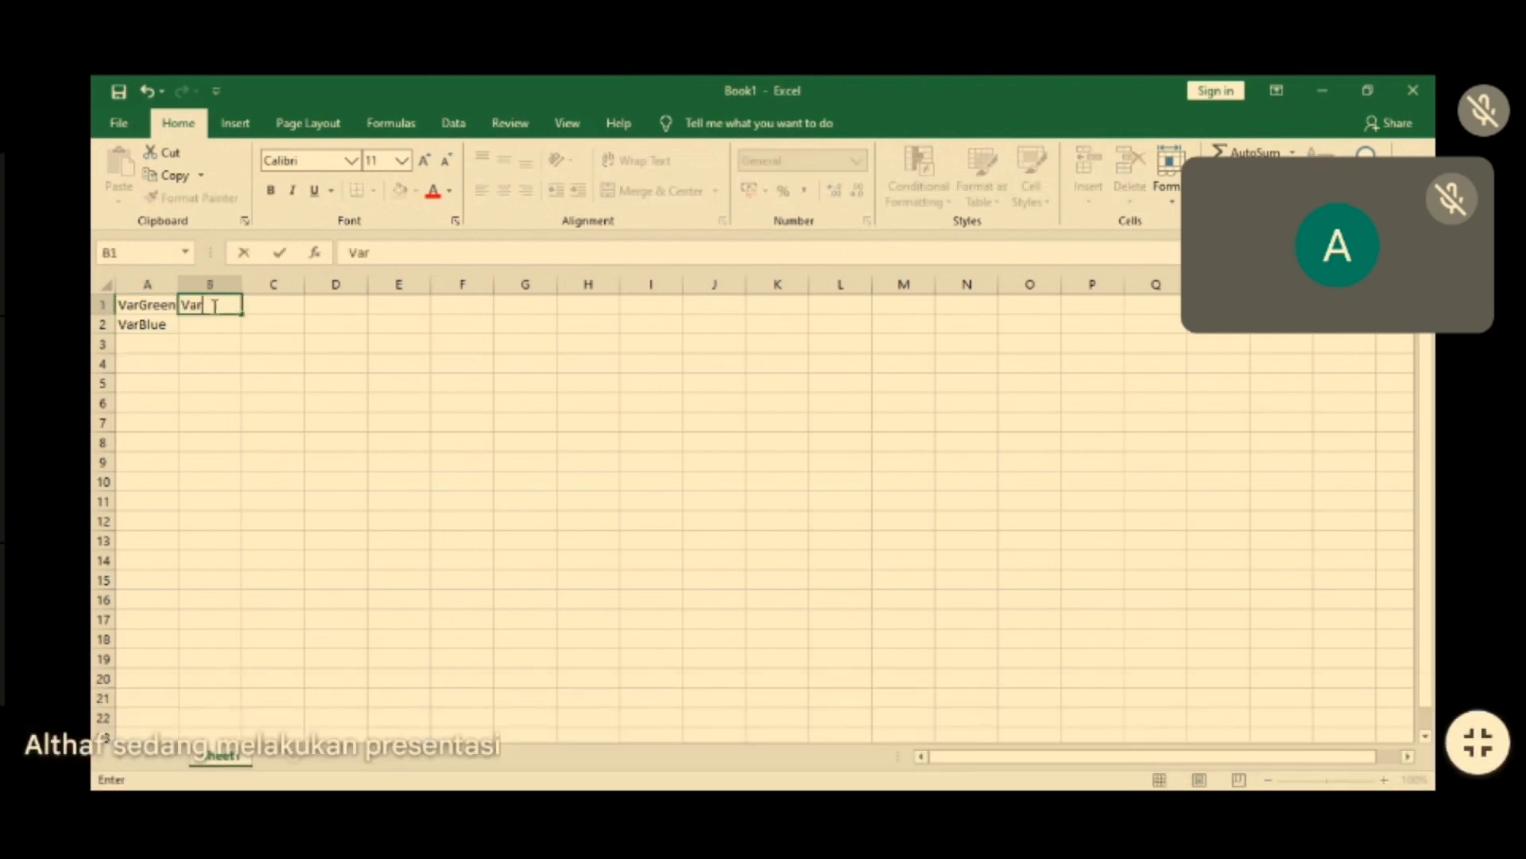
type("lue")
- Replace the VarBlue label in A2 with 0,016, and enter 0,019 and 0,018 in A3:A4 under VarGreen
left_click(157, 321)
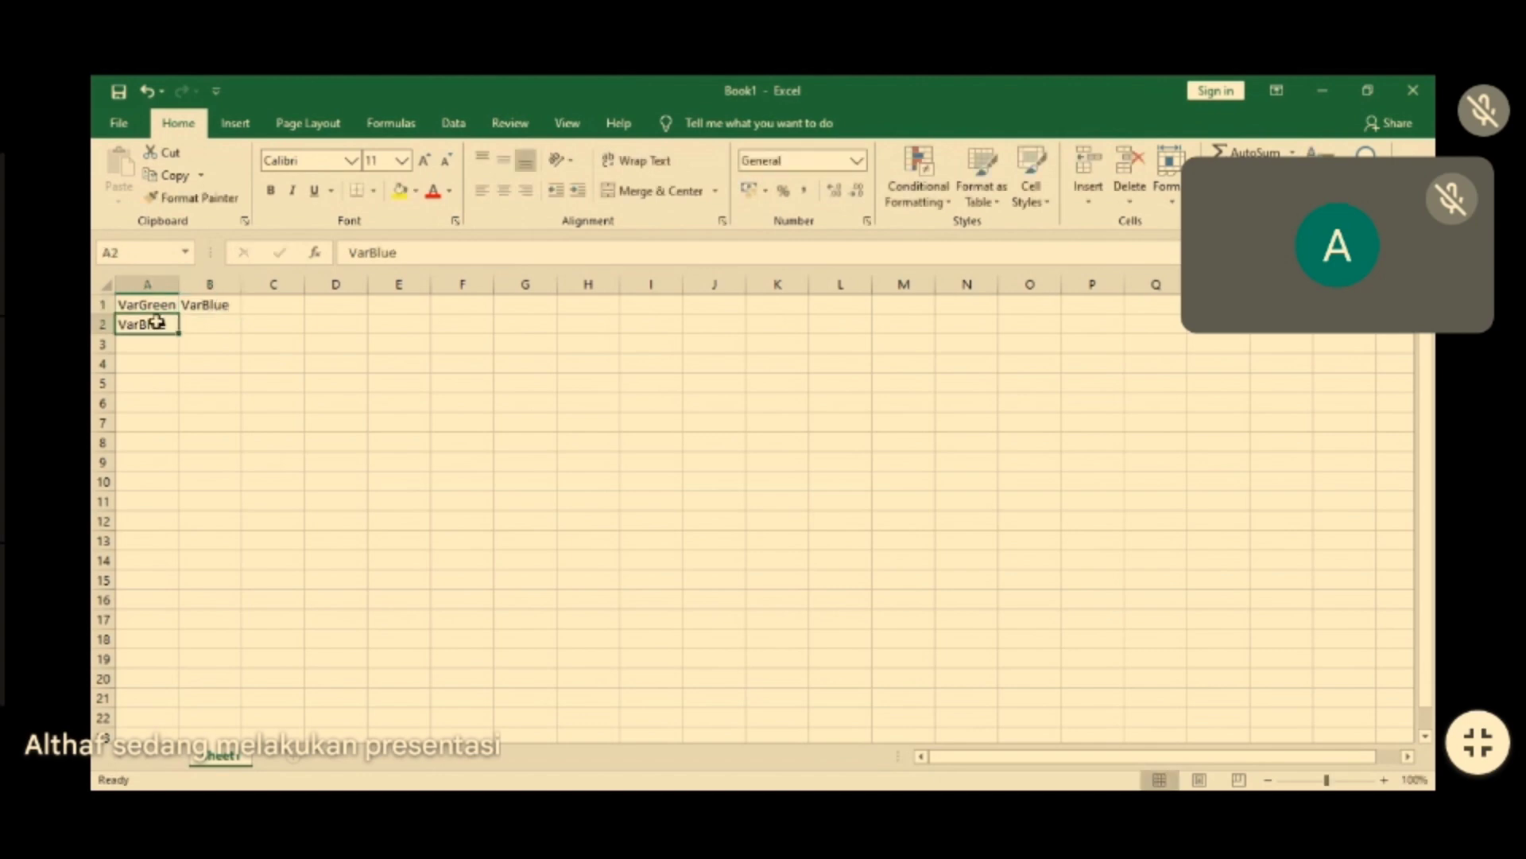
key("BackSpace")
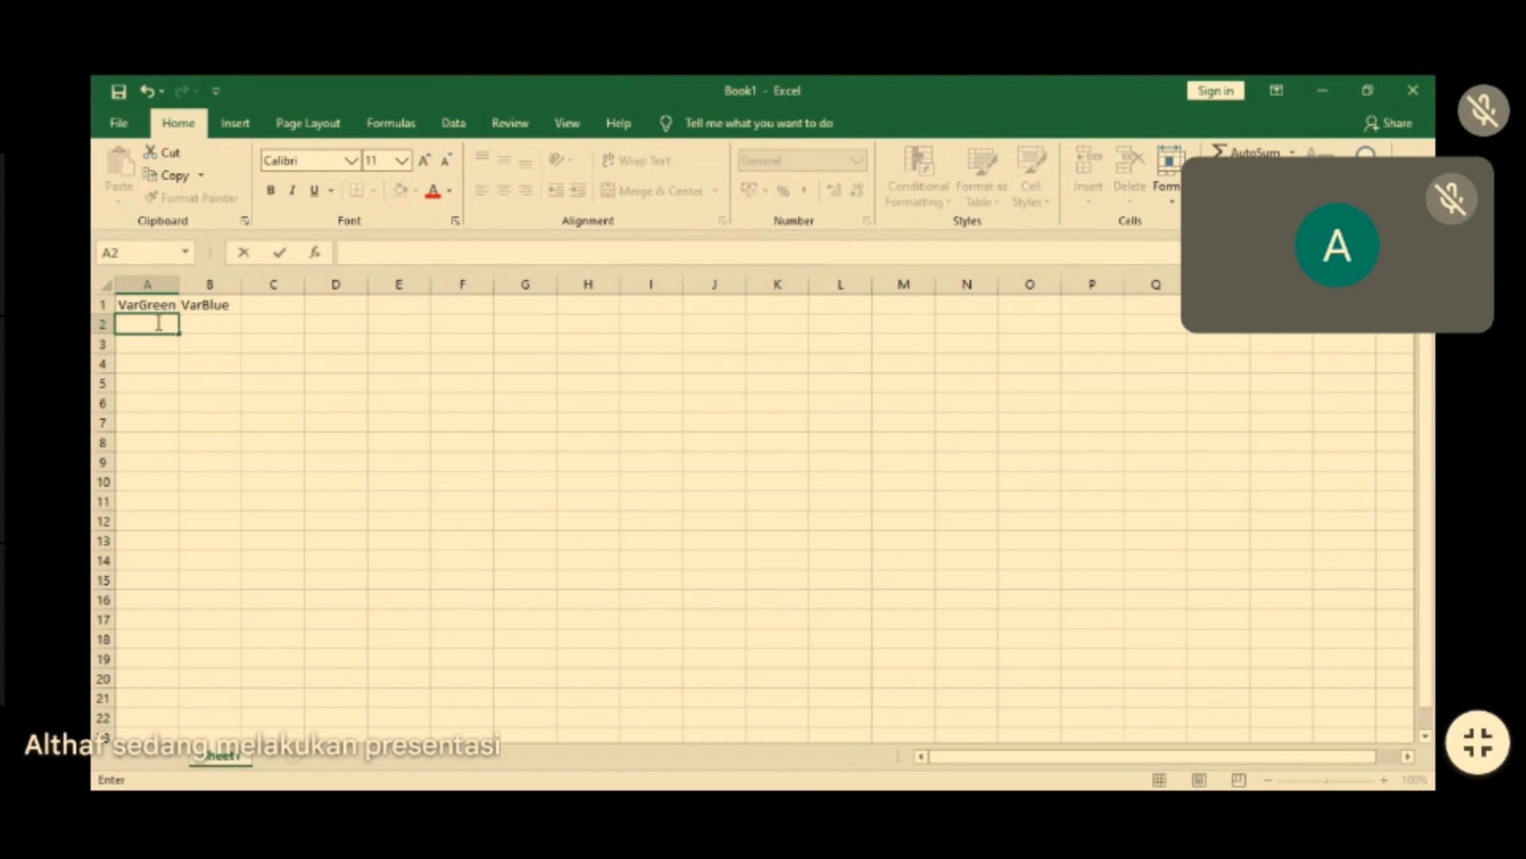
type("0,016")
key("Return")
type("0,01")
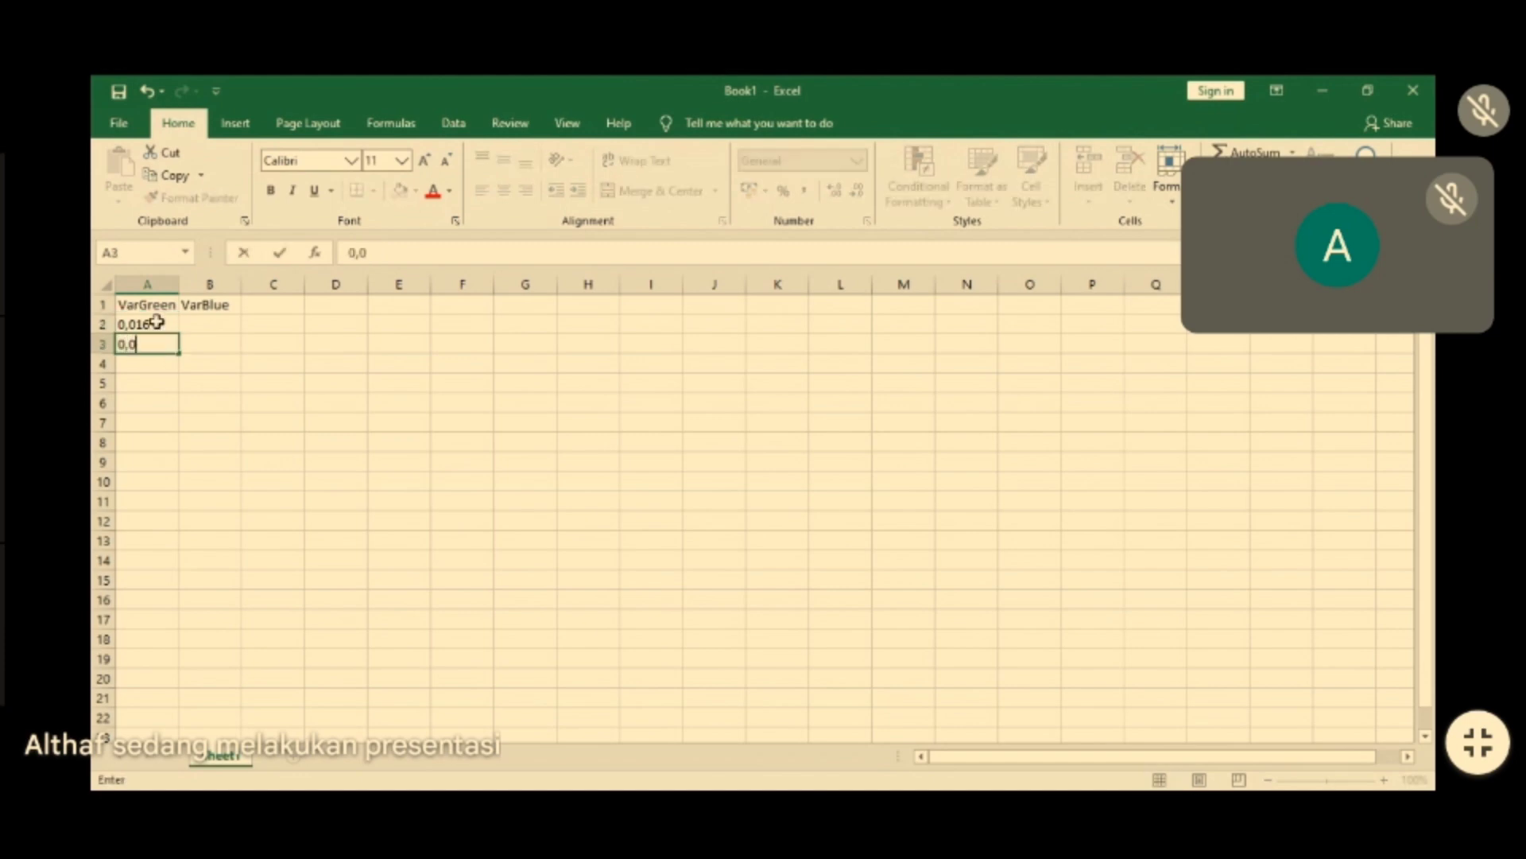
type("9")
key("Return")
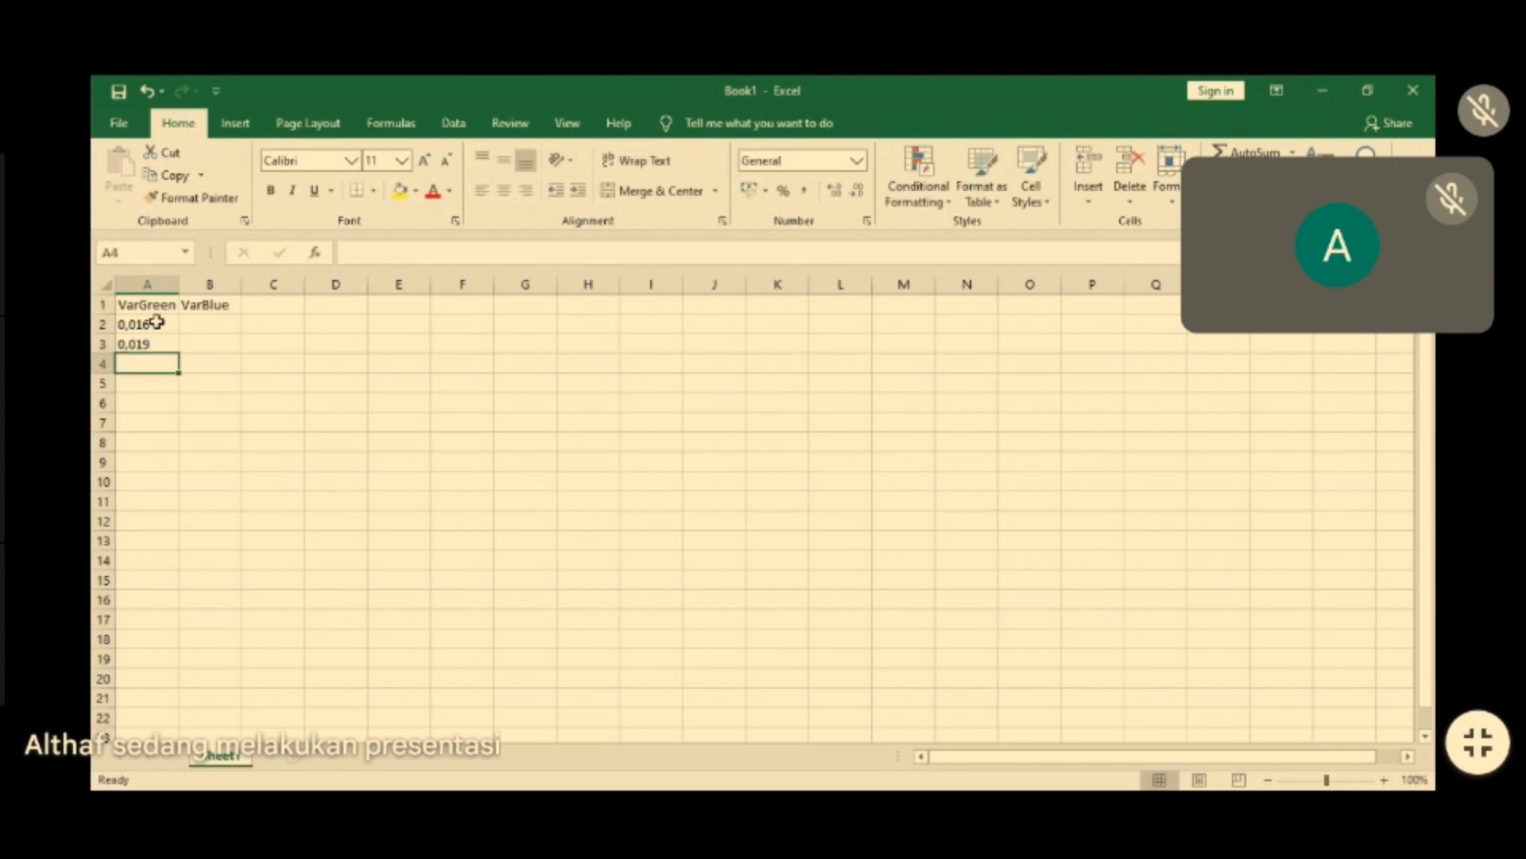
type("0,0")
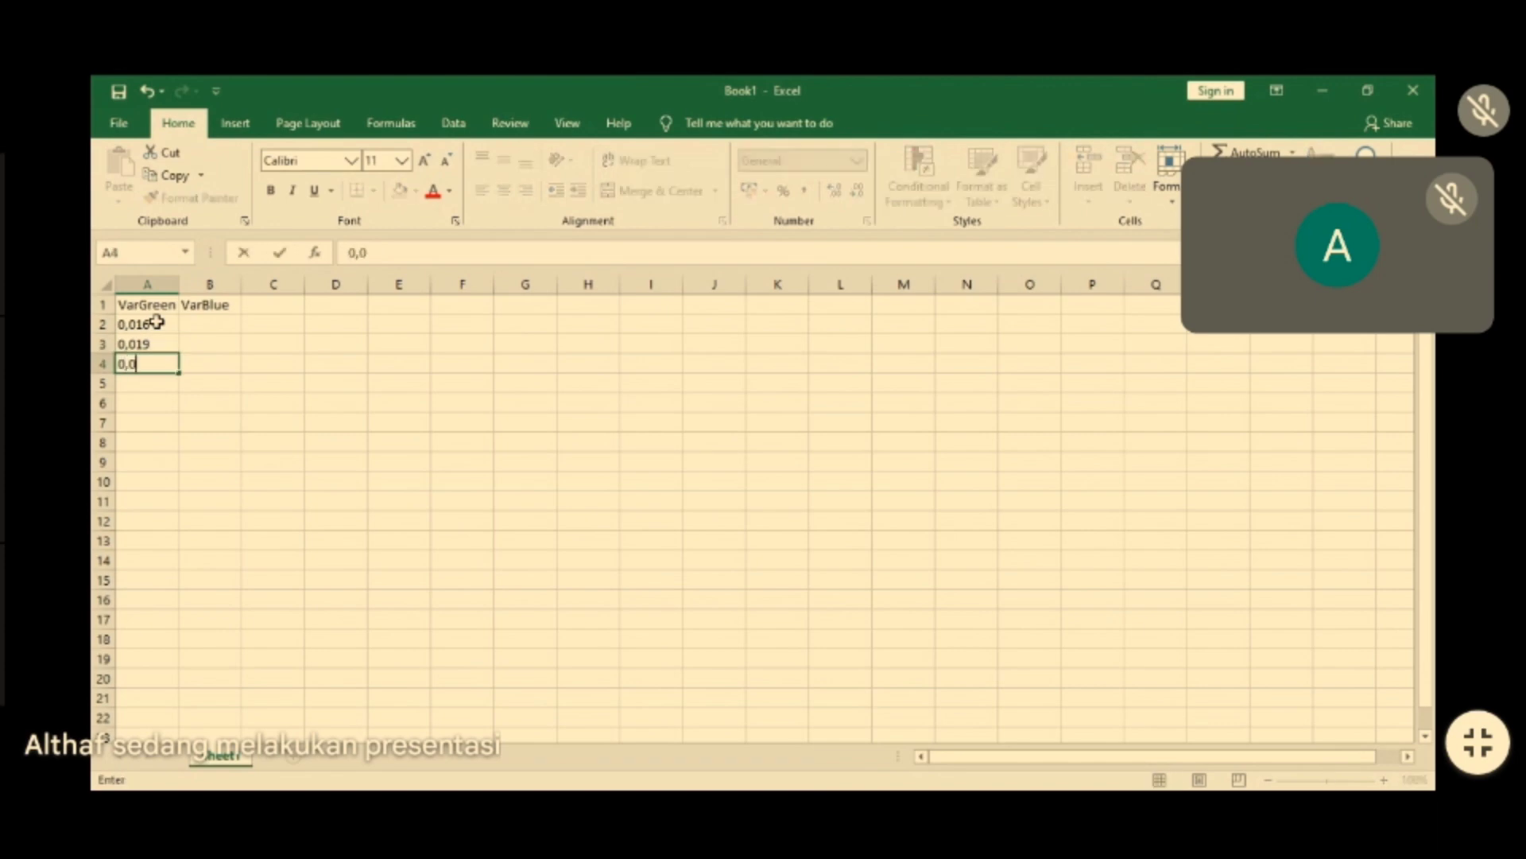
type("18")
key("Return")
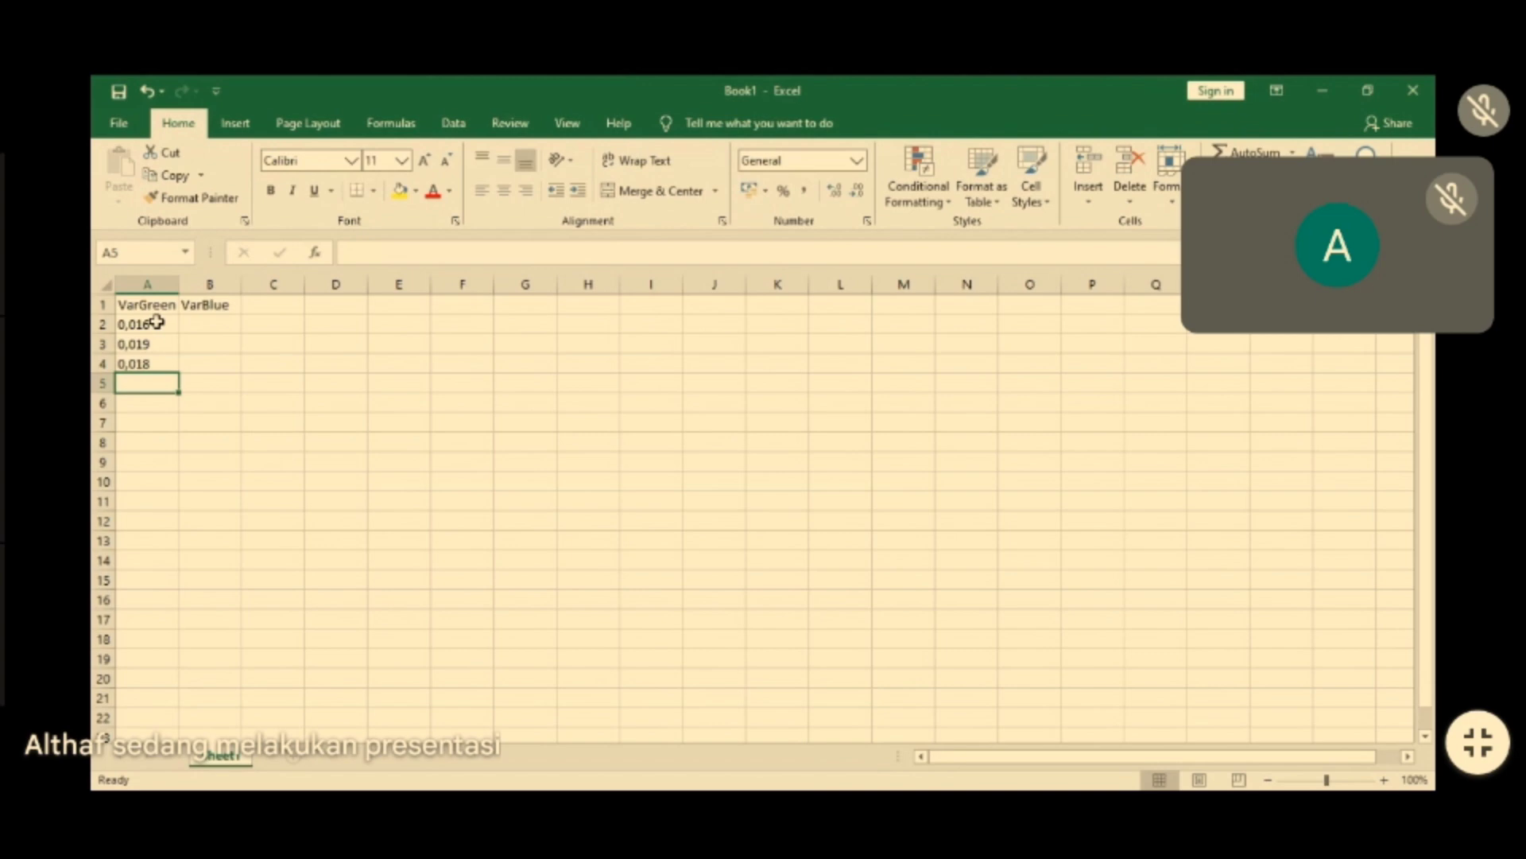
- Enter the VarGreen values 0,016, 0,017, 0,015 and 0,015 in cells A5:A8
type("0,")
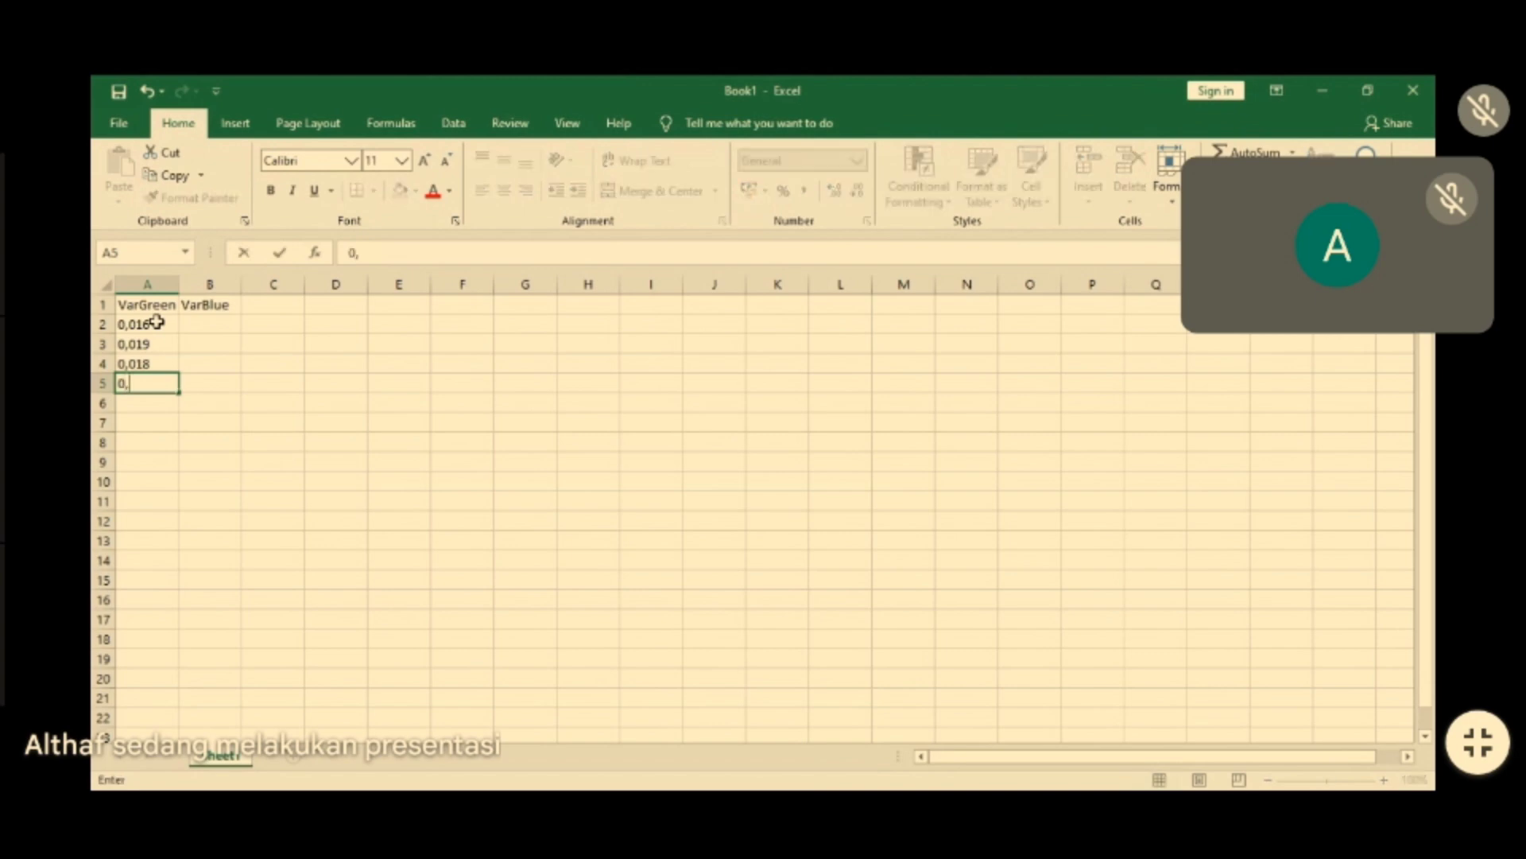
type("016")
key("Return")
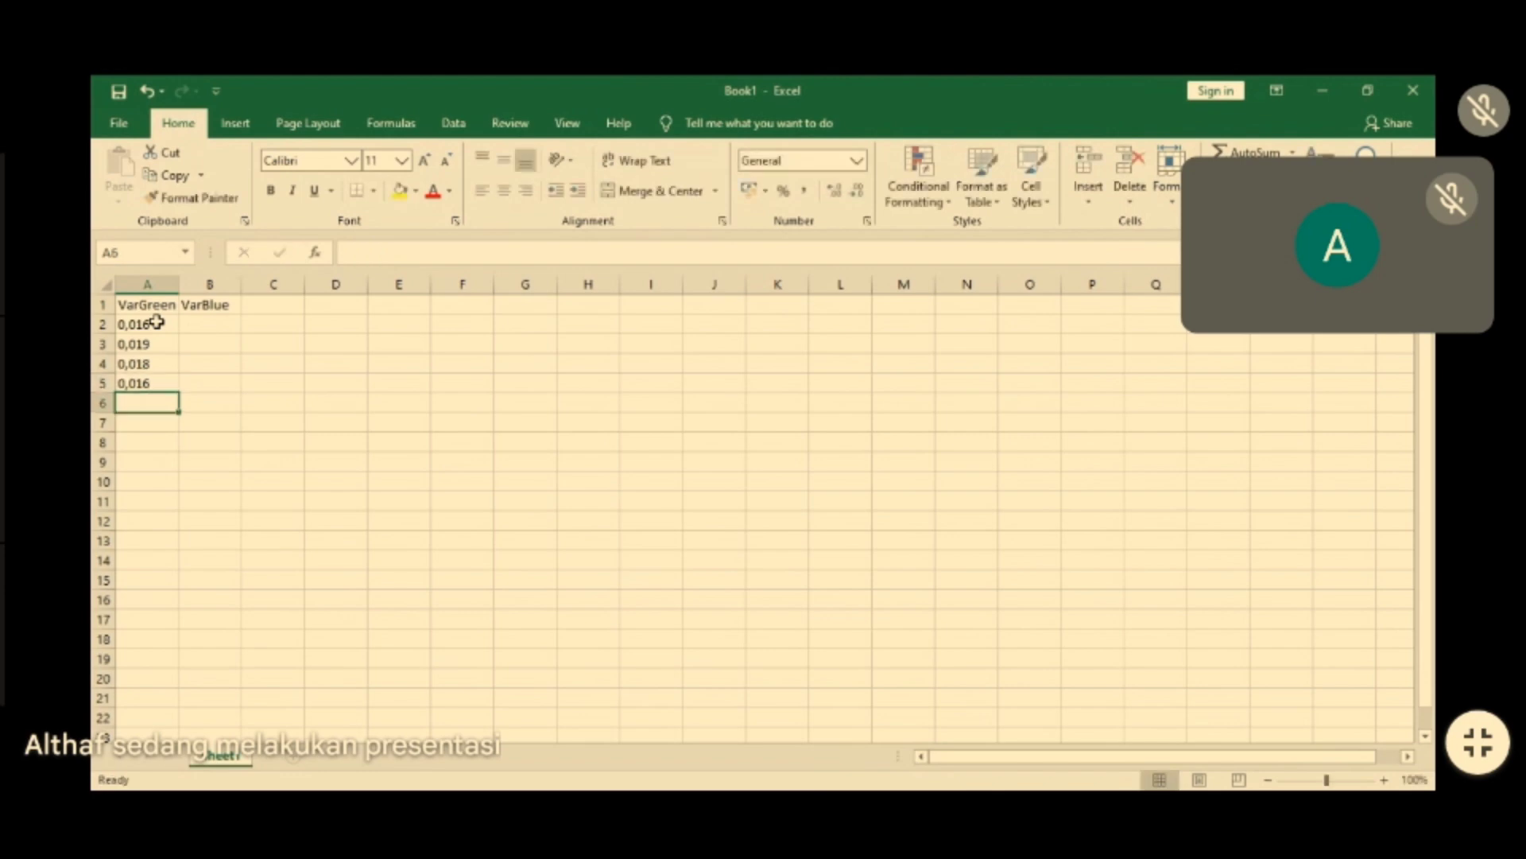
type("0,017")
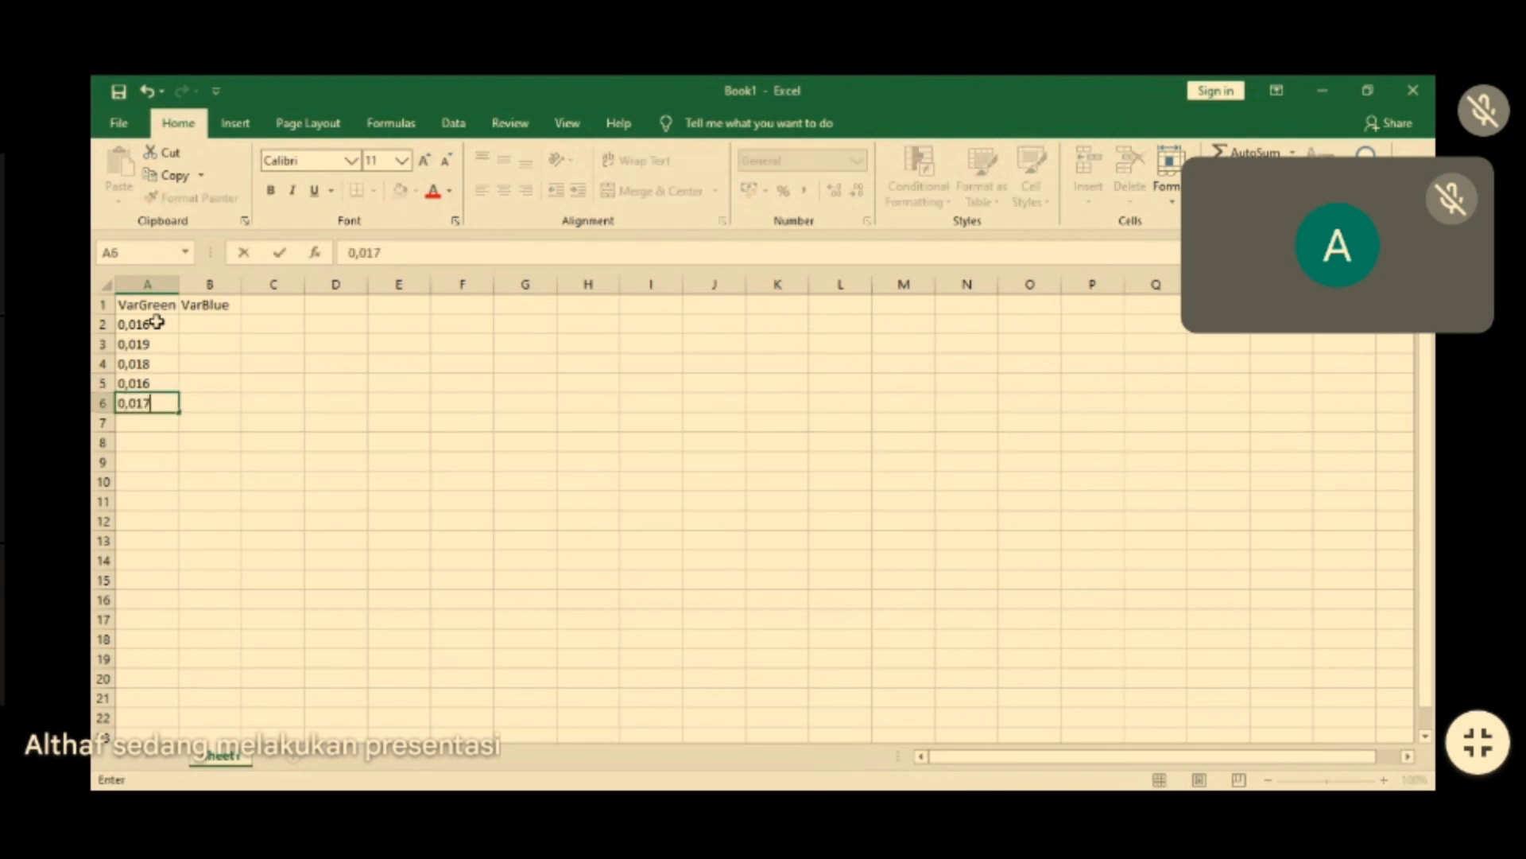
key("Return")
type("0,0")
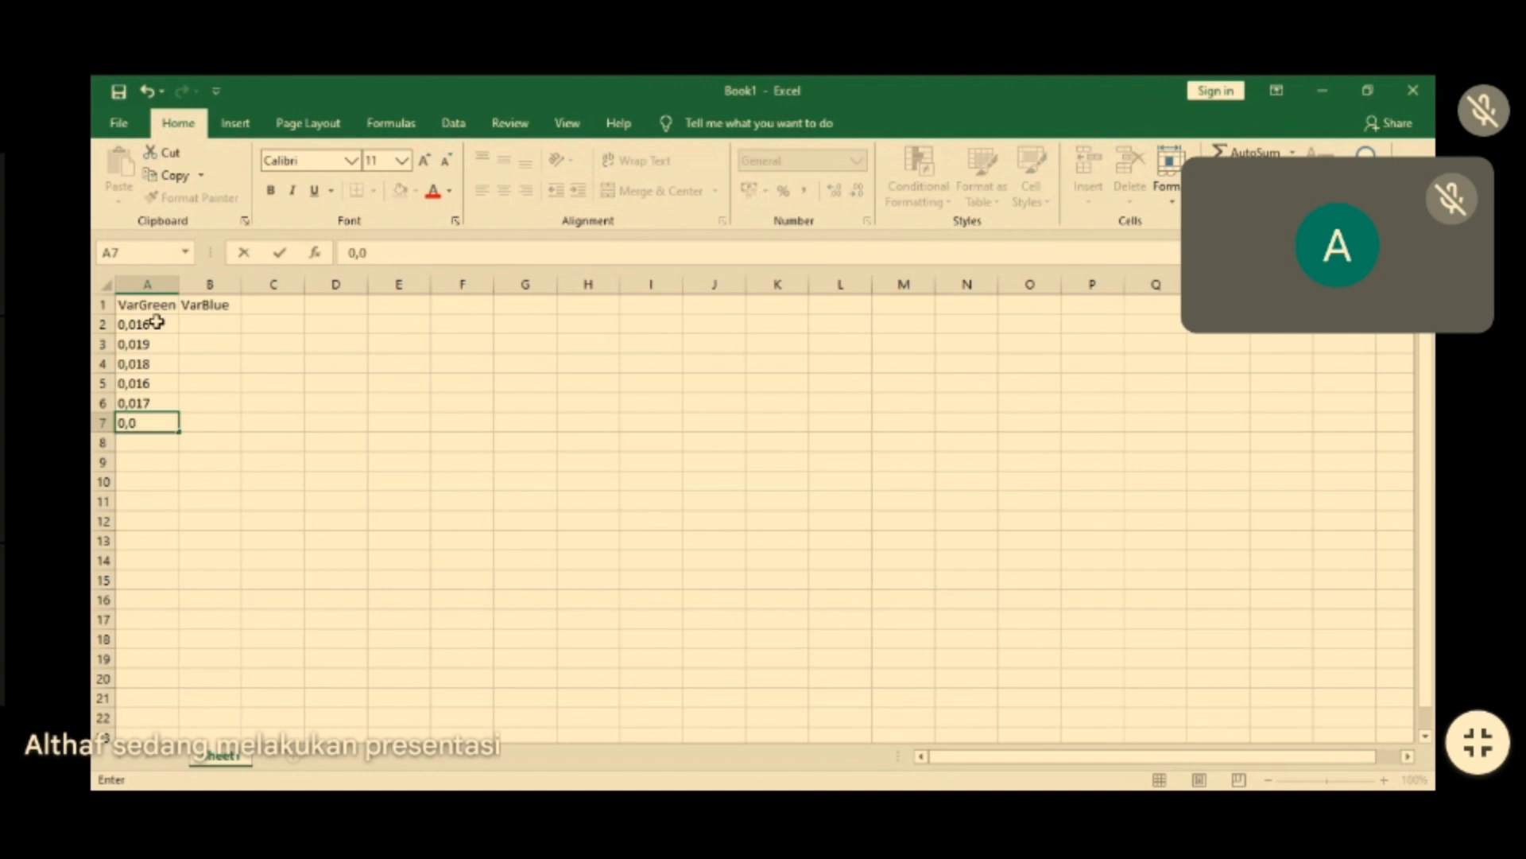
type("15")
key("Return")
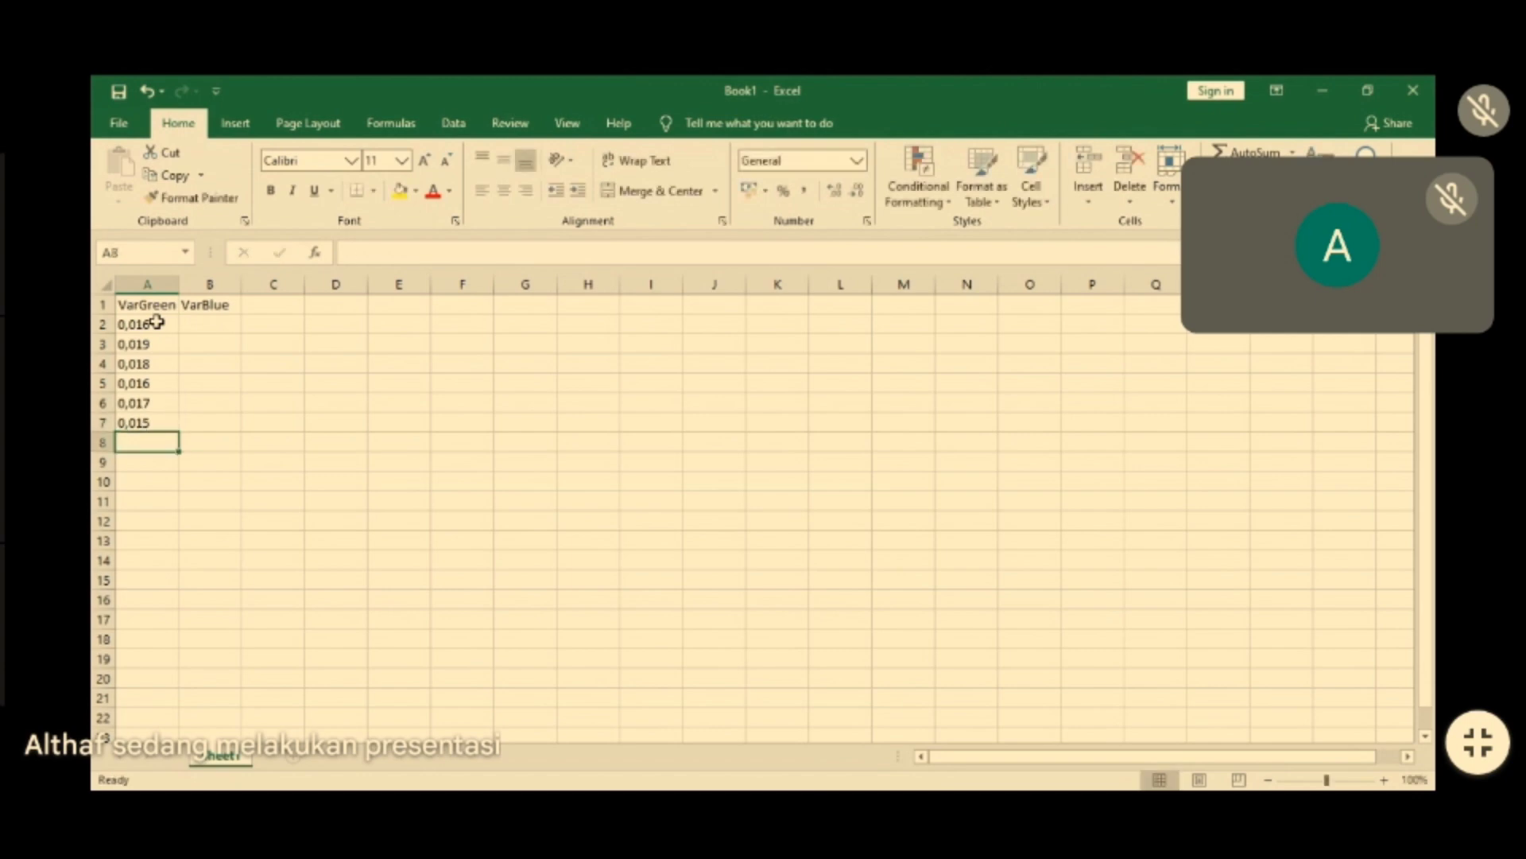
type("0,015")
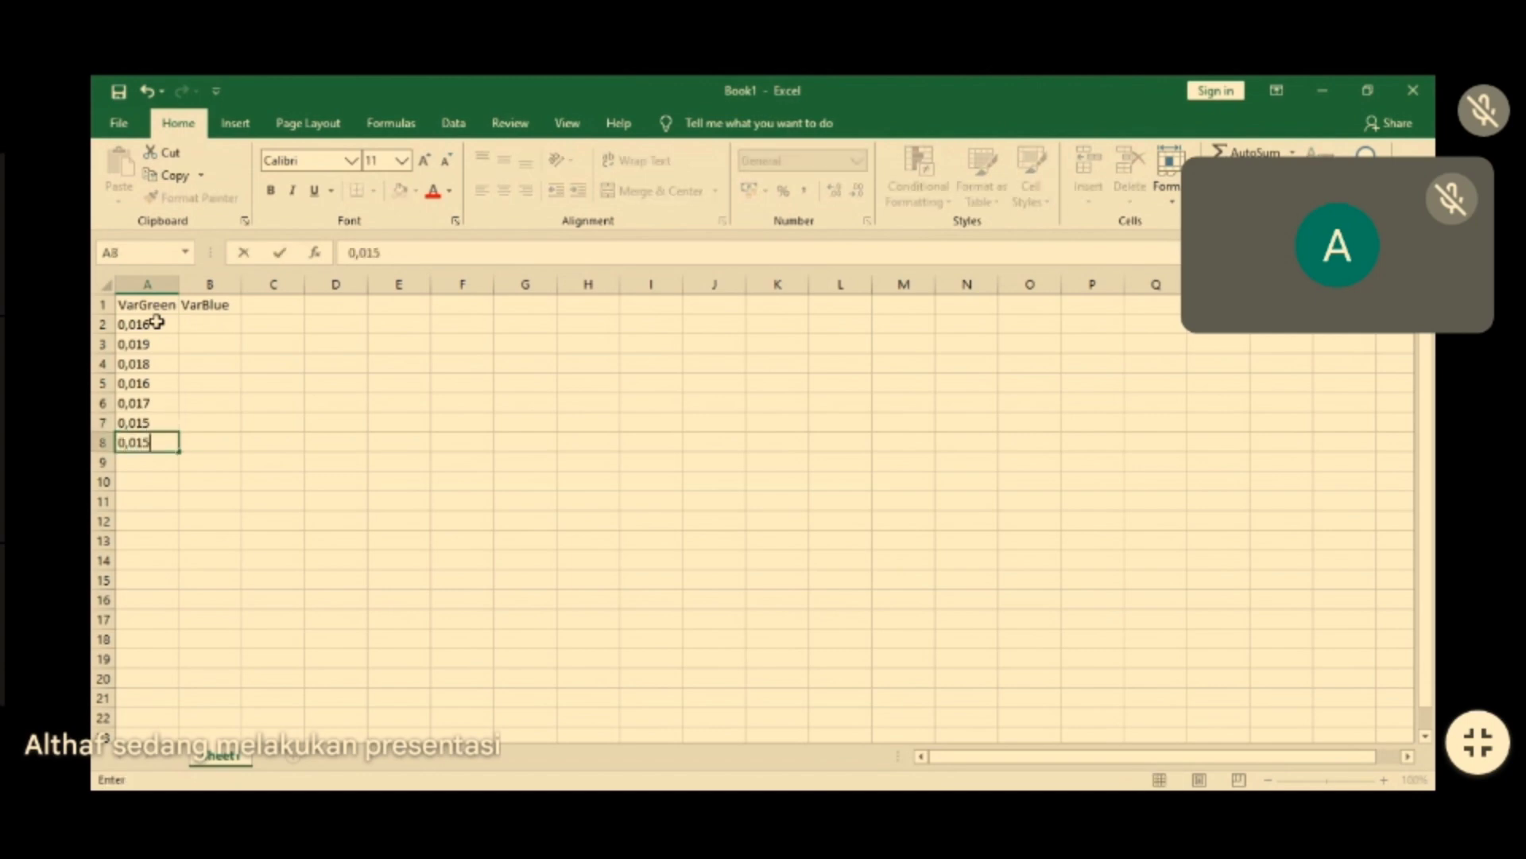
key("Return")
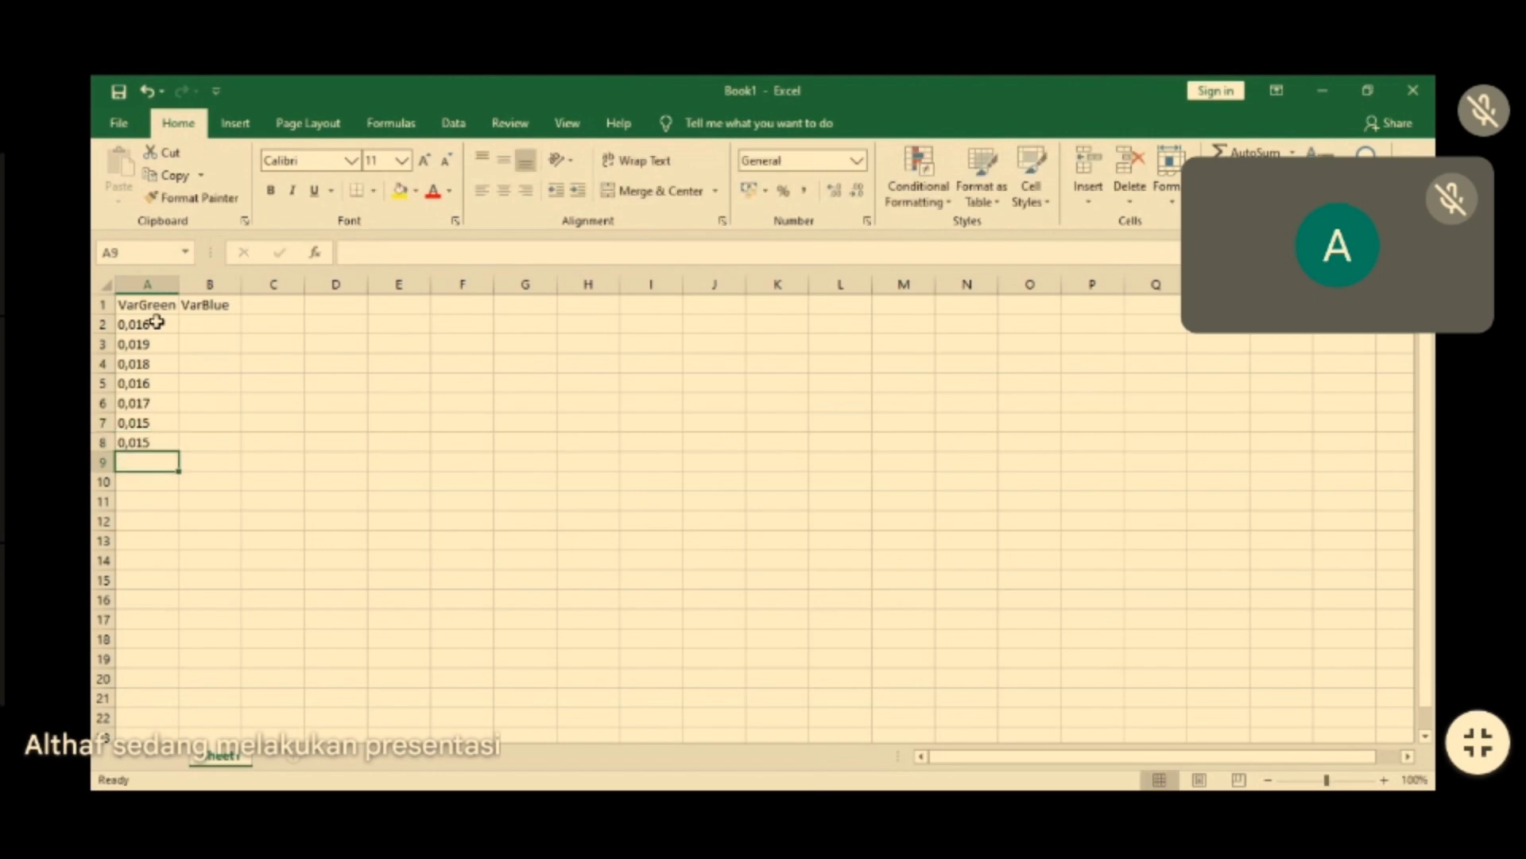
- Enter the VarGreen values 0,017, 0,015 and 0,019 in cells A9:A11
type("0,01")
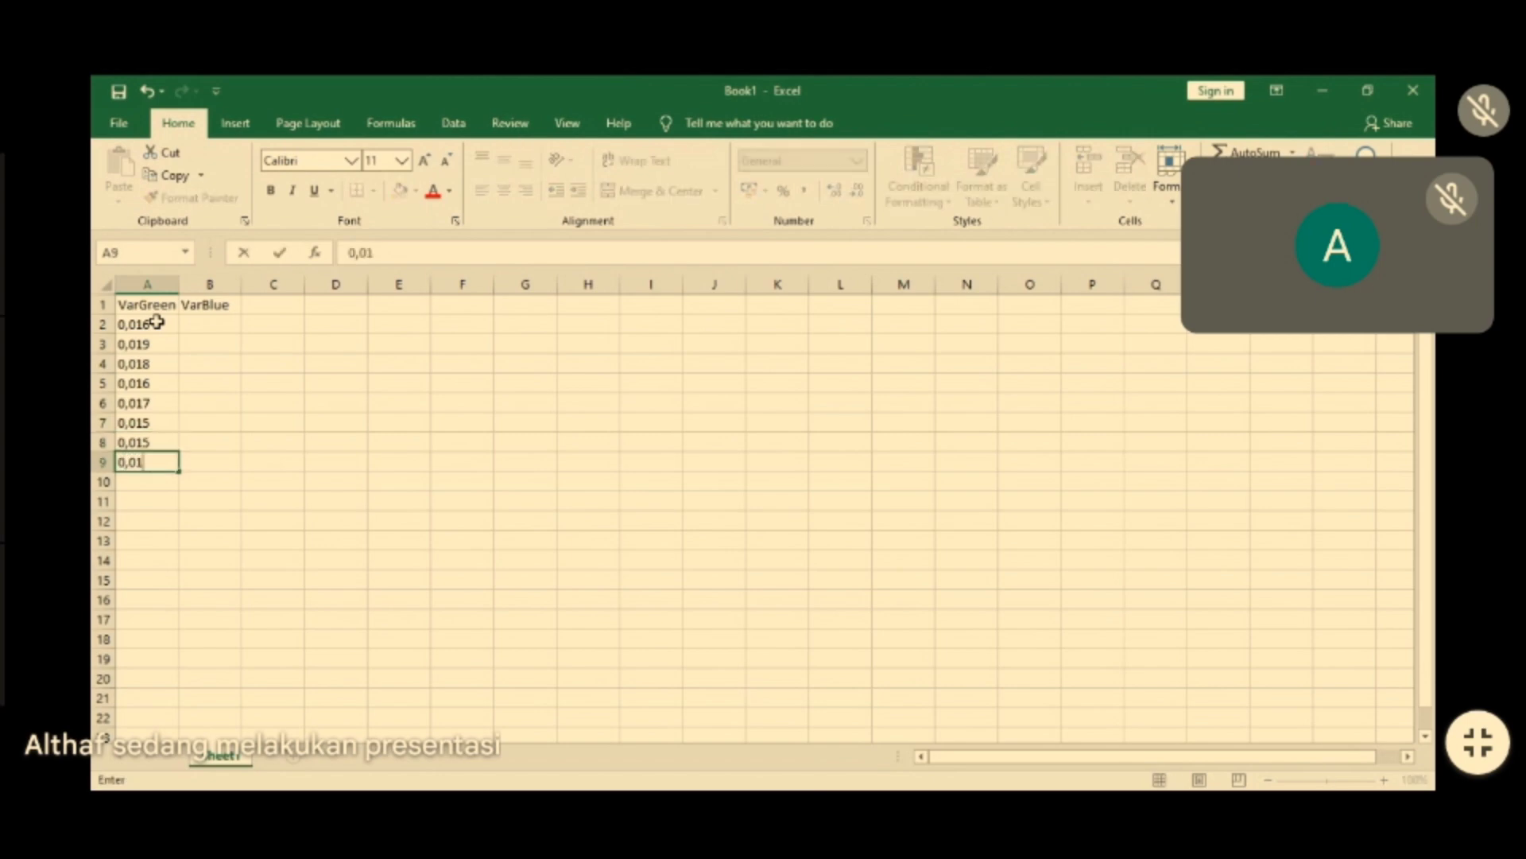
type("7")
key("Return")
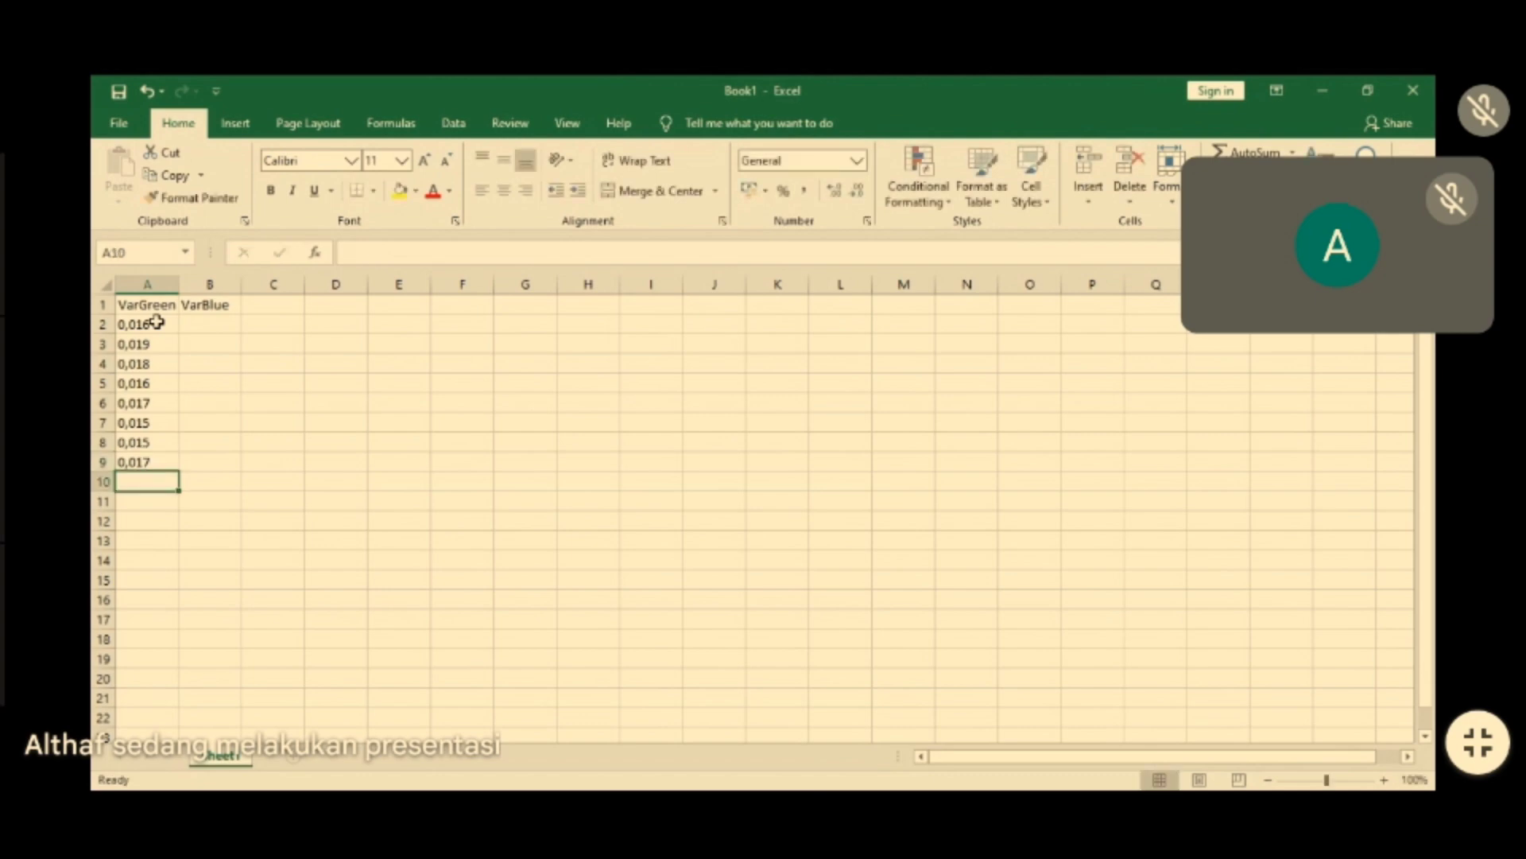
type("0")
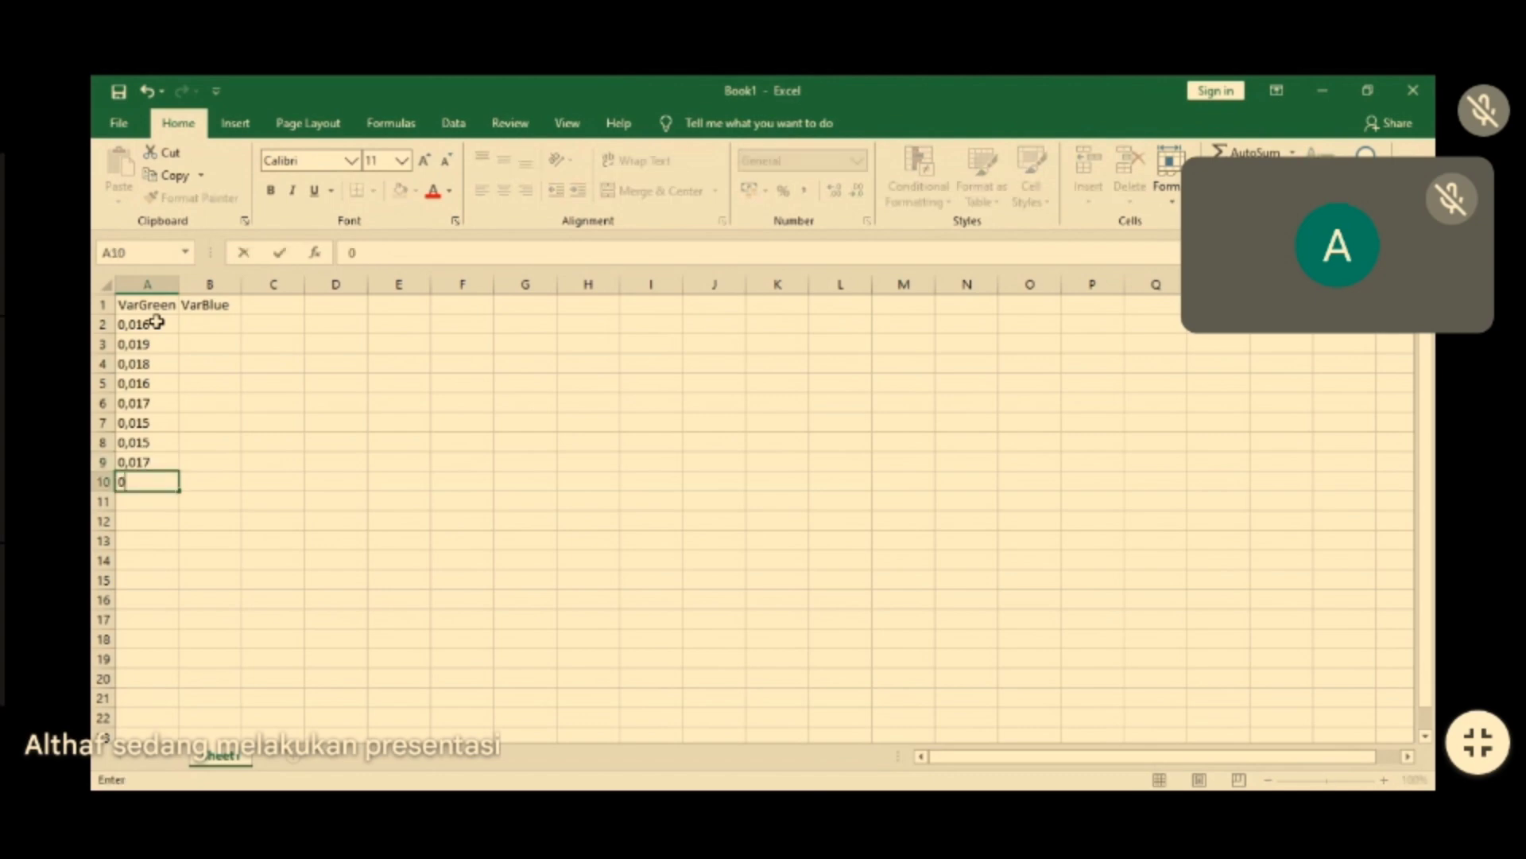
type(",015")
key("Return")
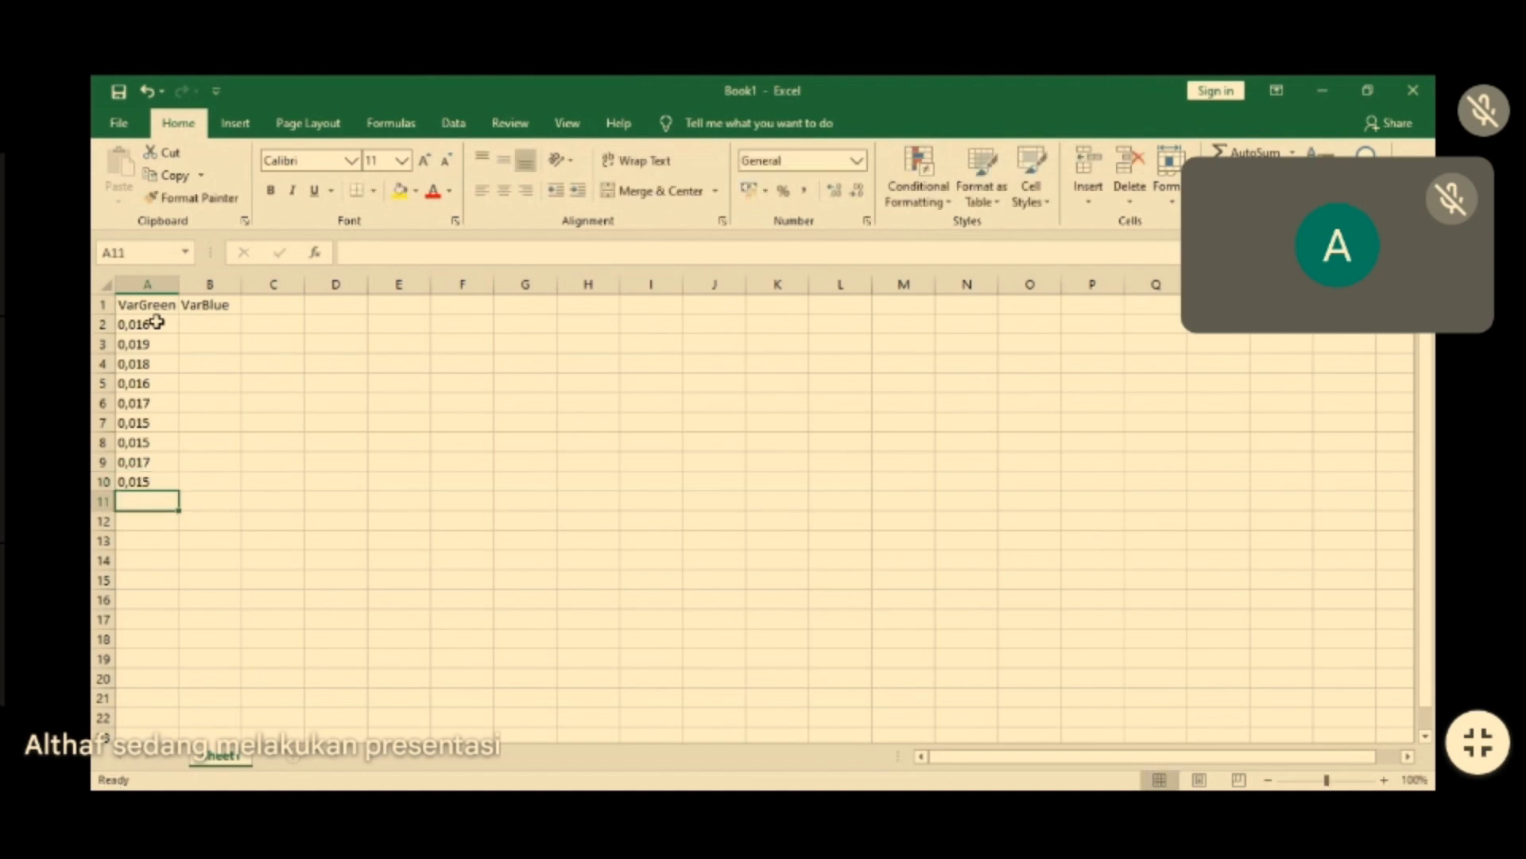
type("0,0")
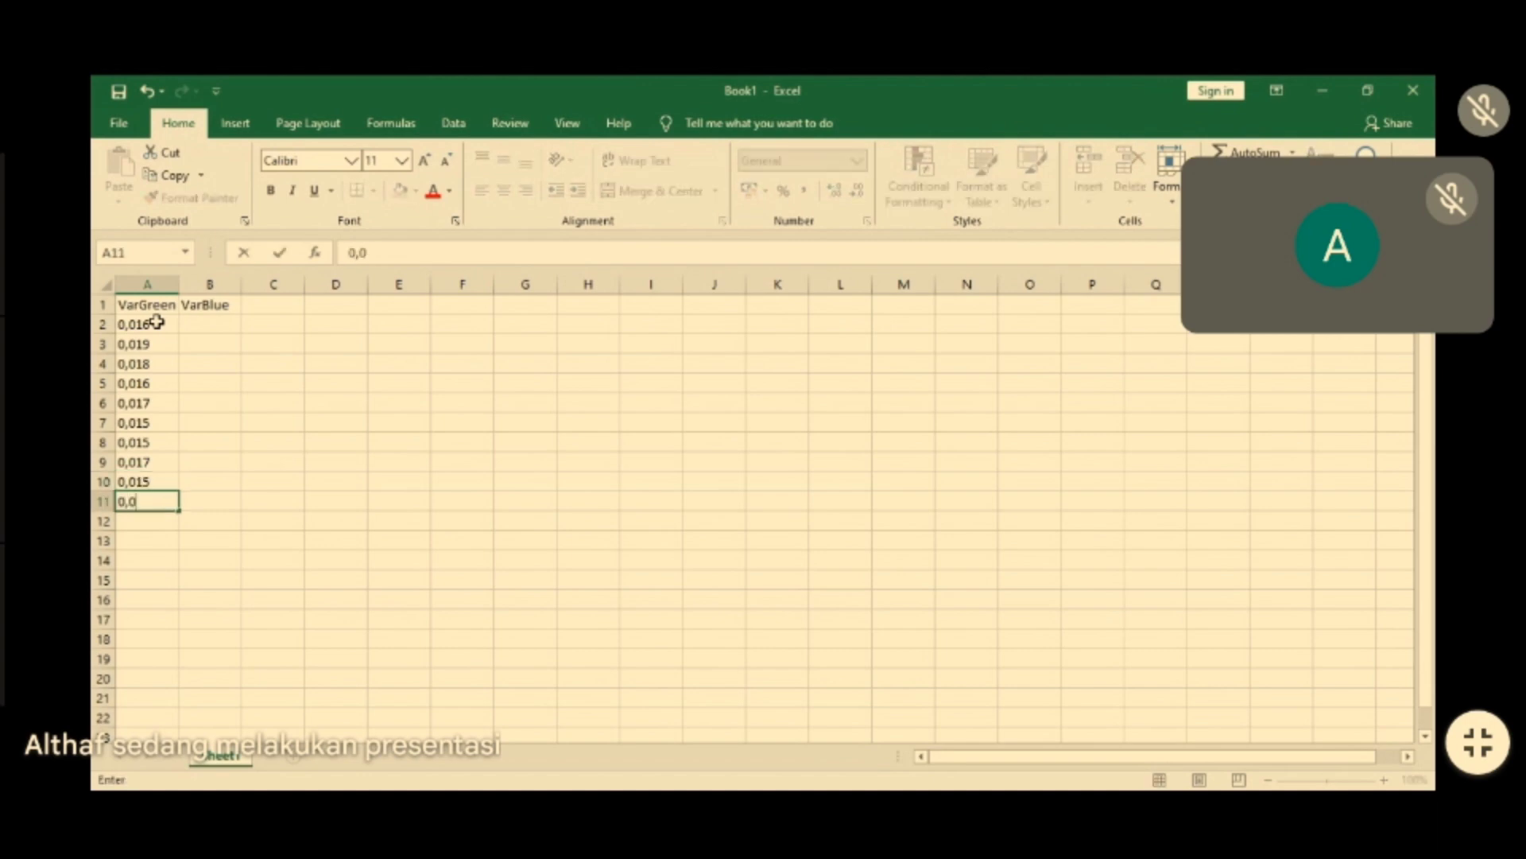
type("19")
- Enter the VarBlue values 0,016, 0,018, 0,018 and 0,016 in cells B2:B5
left_click(206, 323)
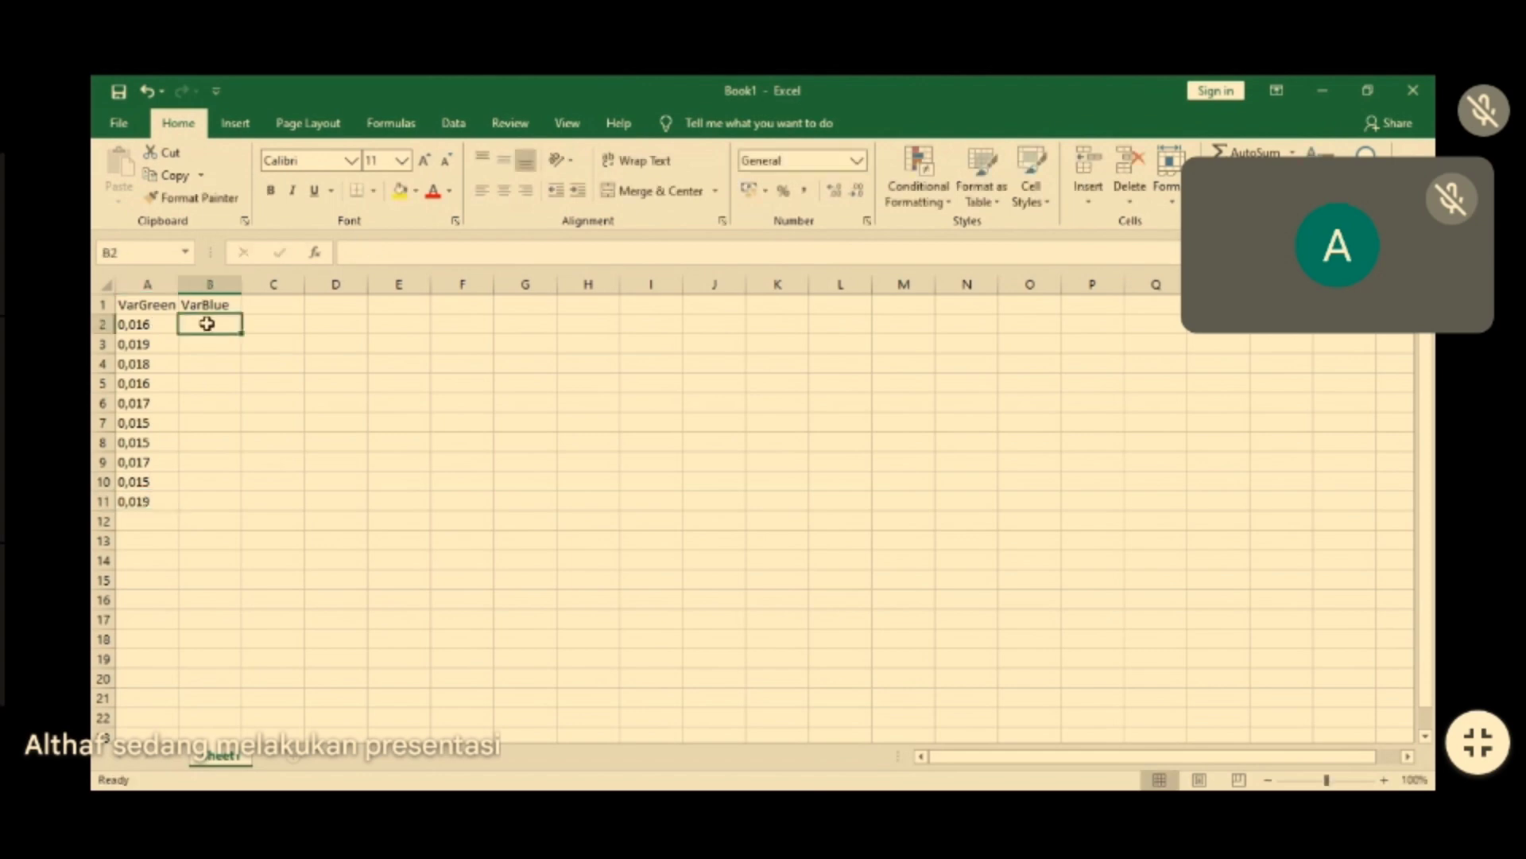
type("0,016")
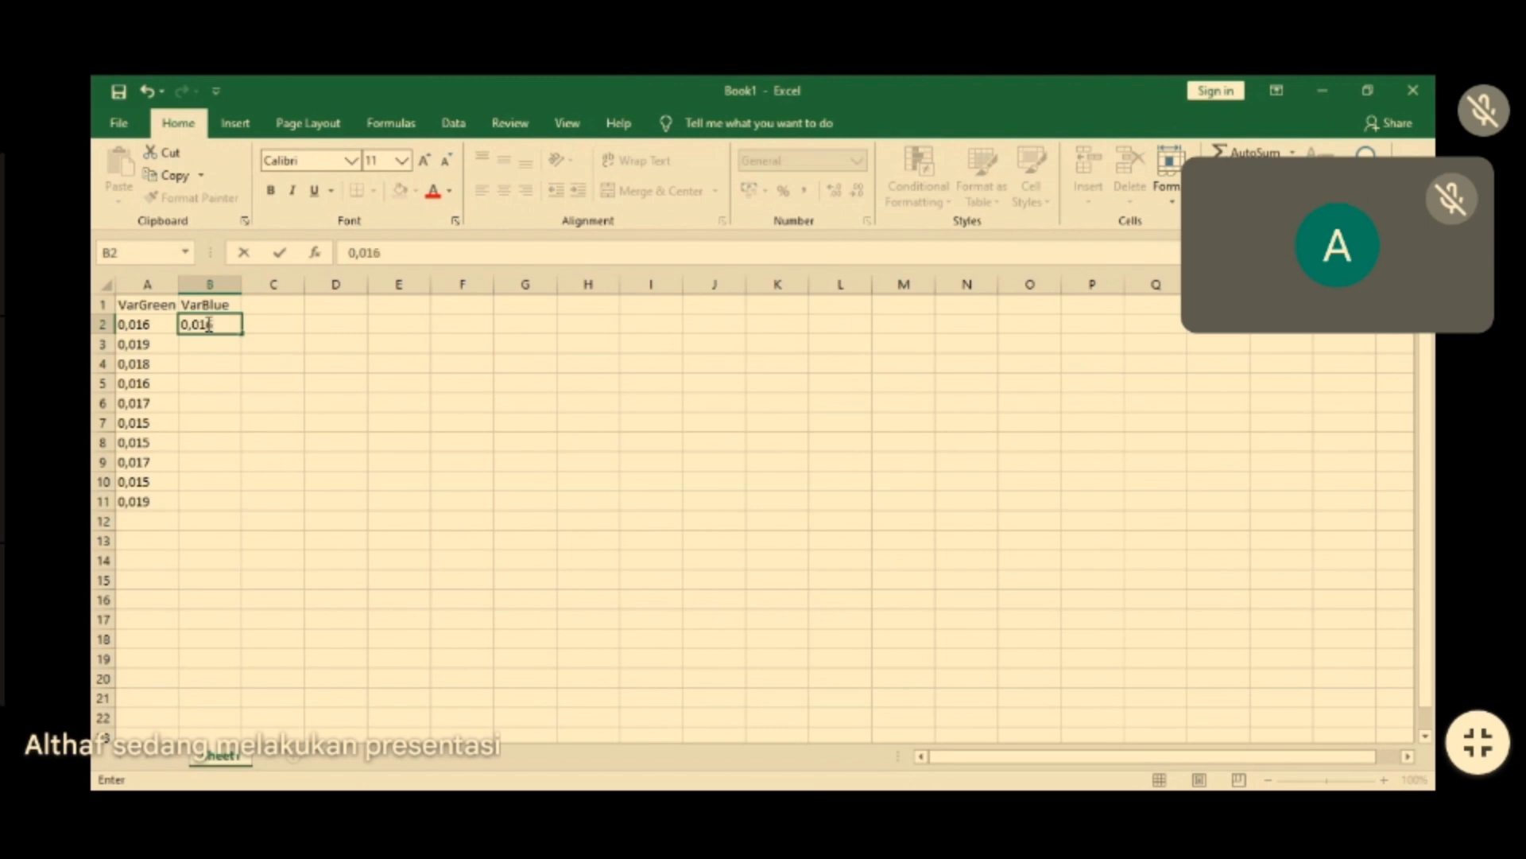
key("Return")
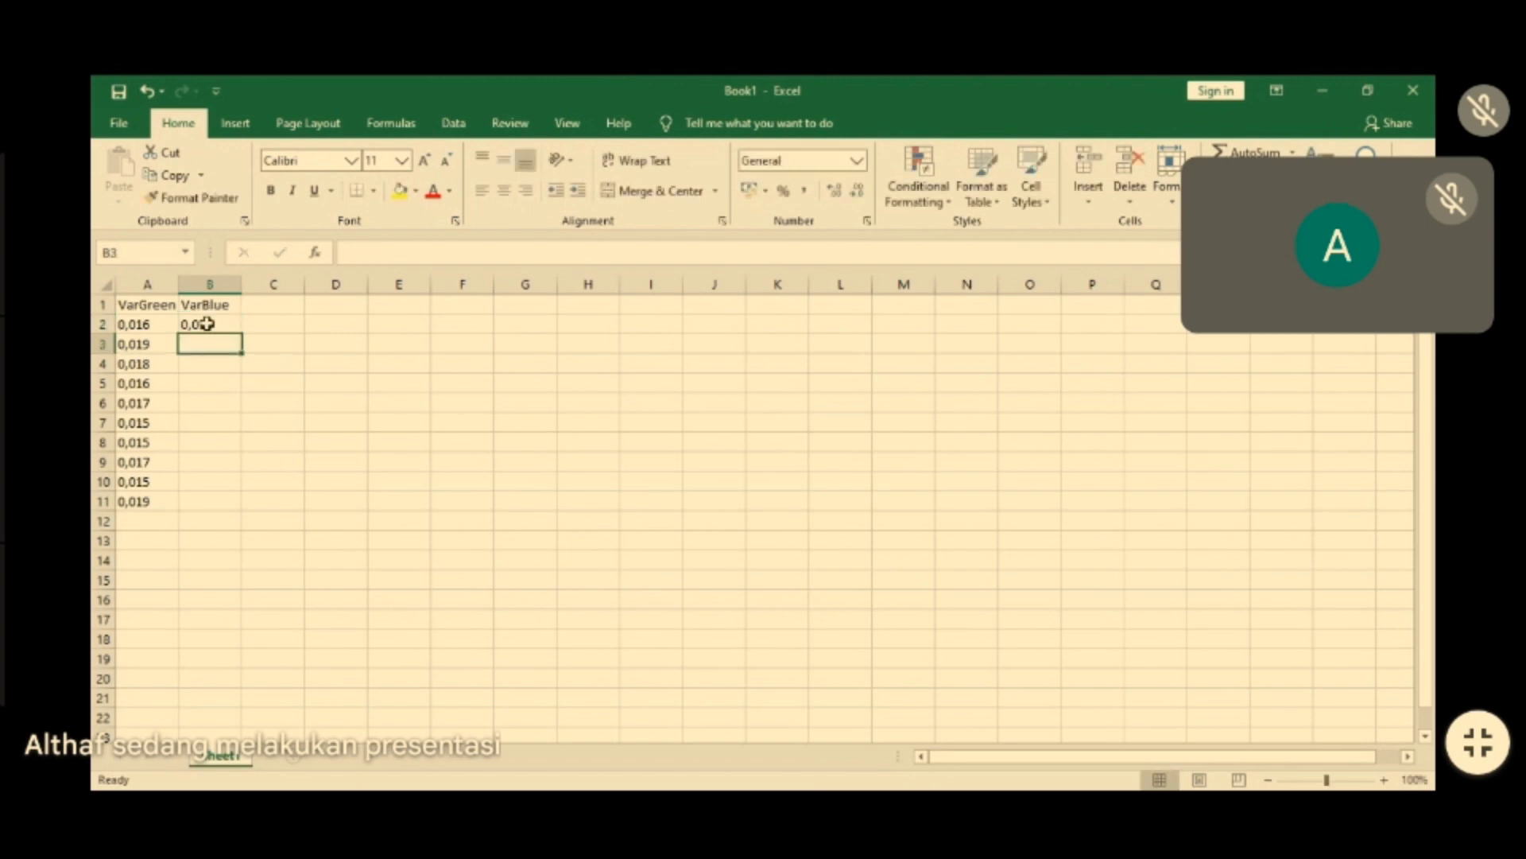
type("0,018")
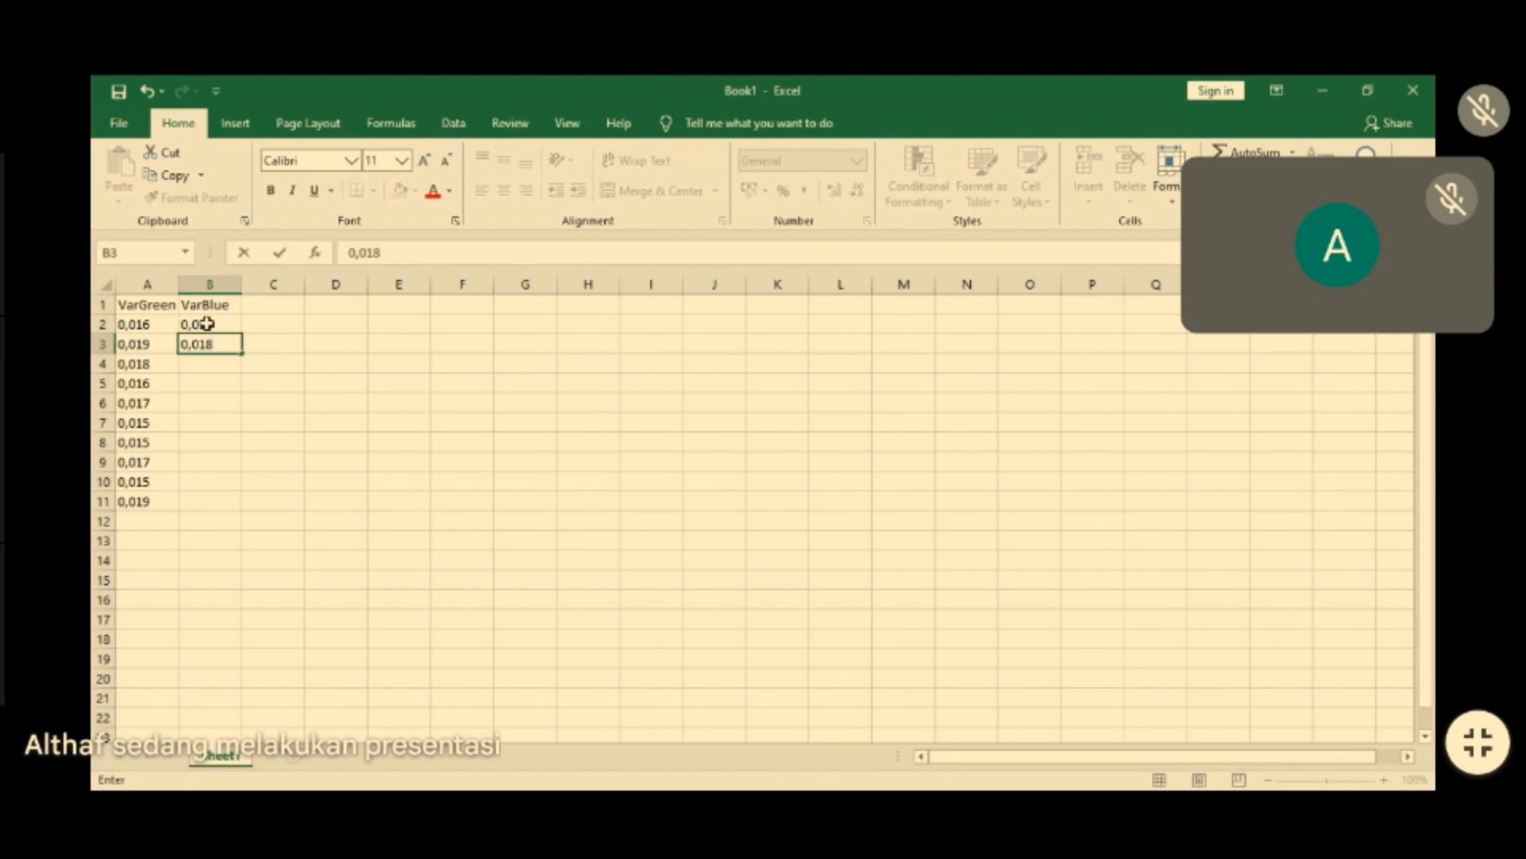
key("Return")
type("0,018")
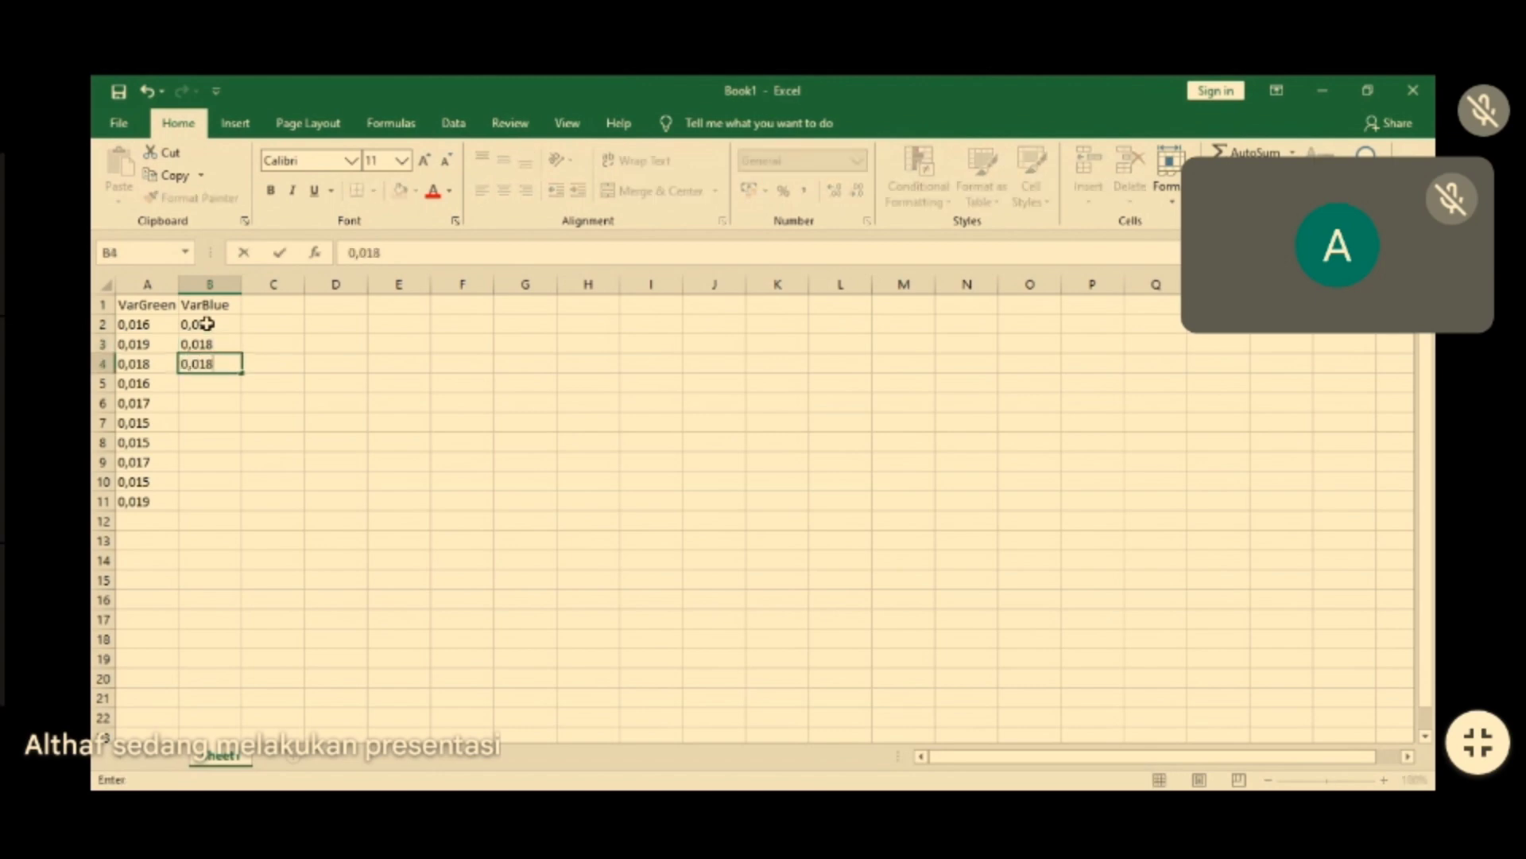
key("Return")
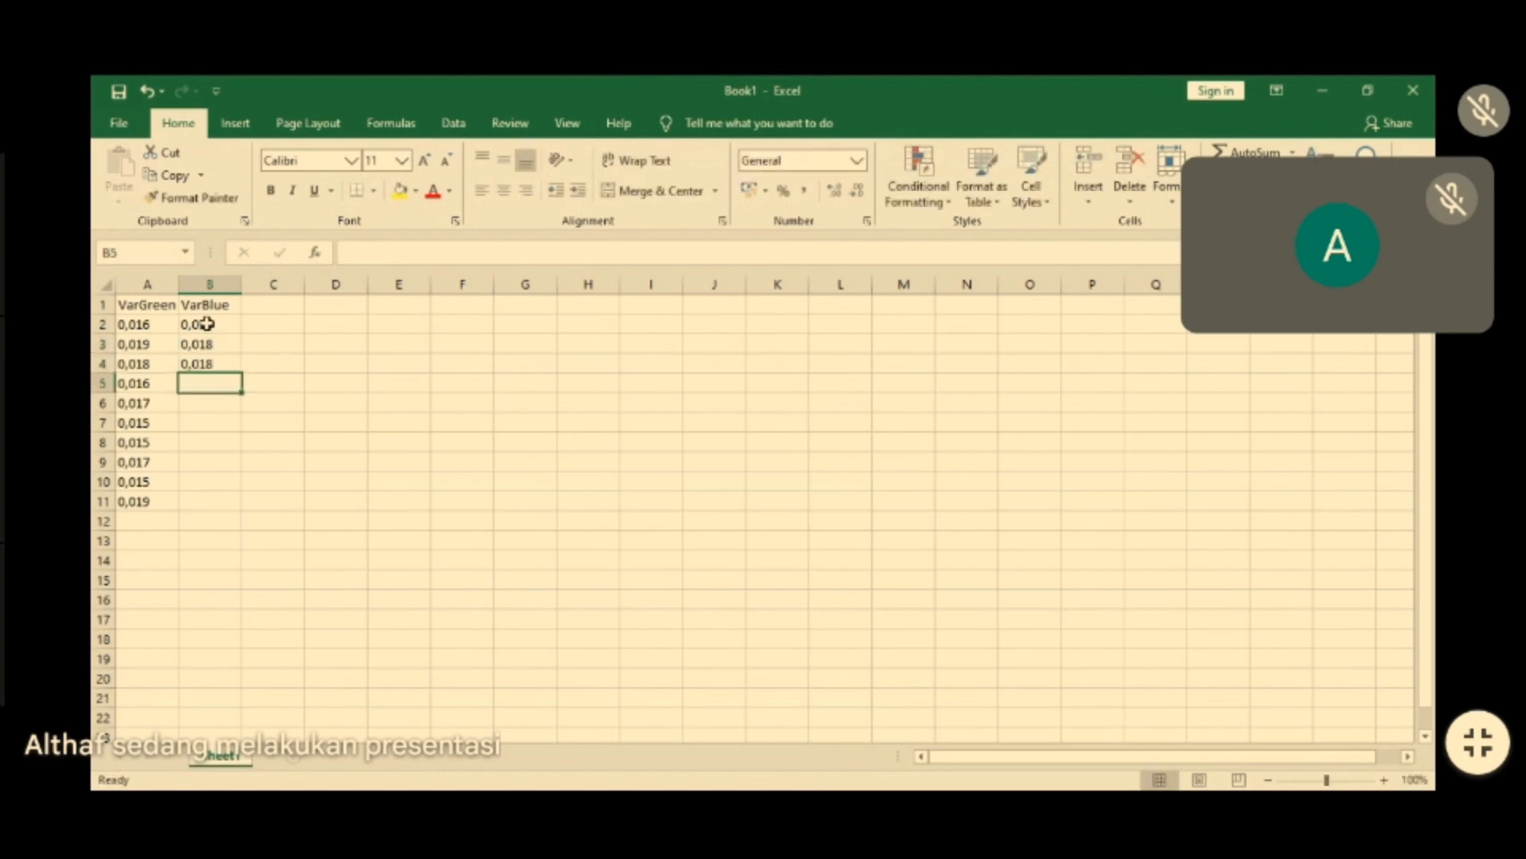
type("0,016")
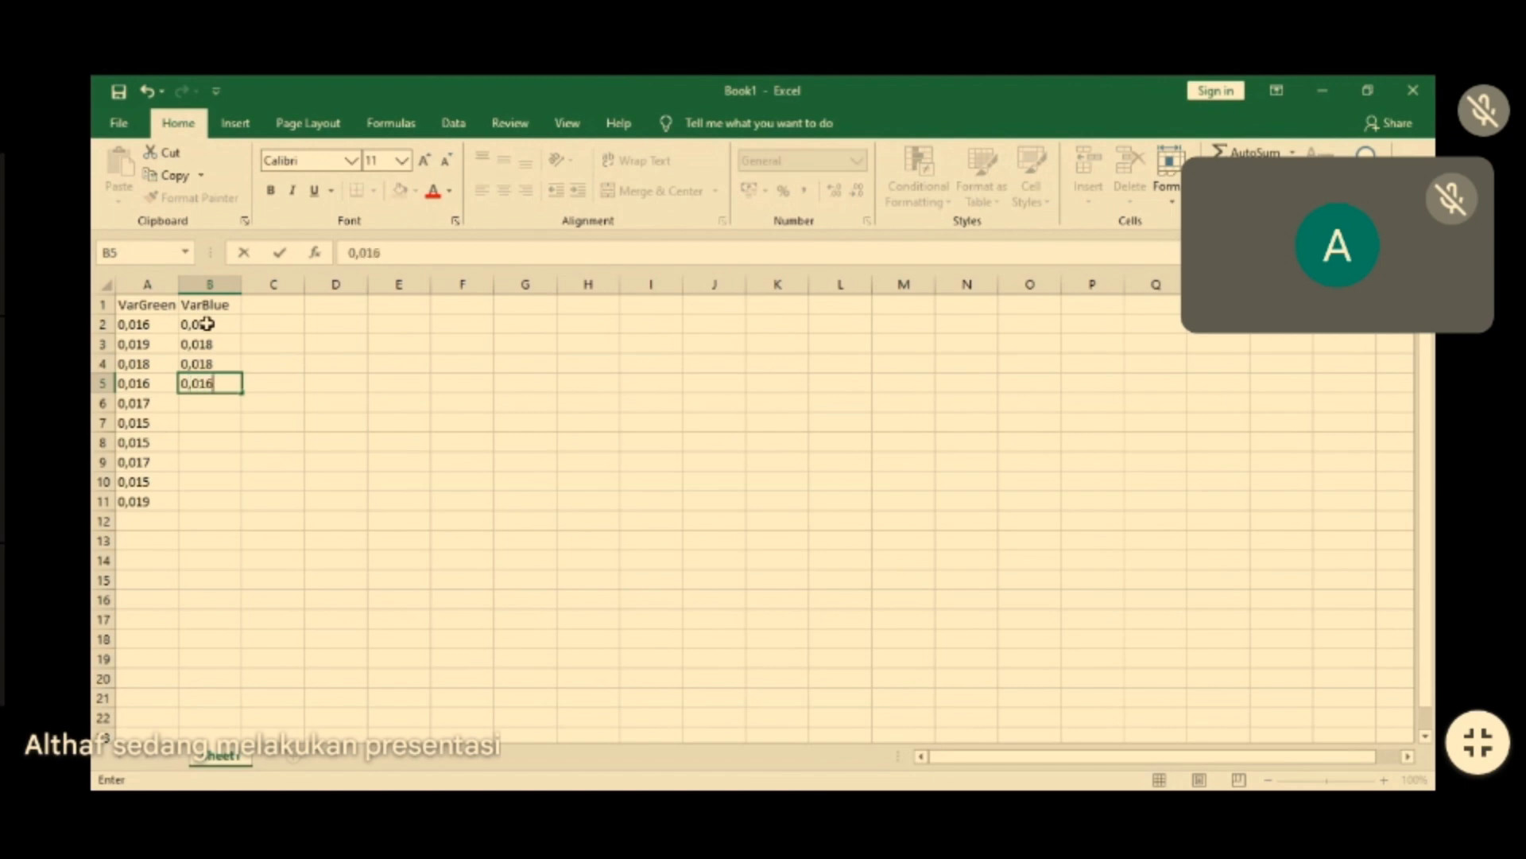
key("Return")
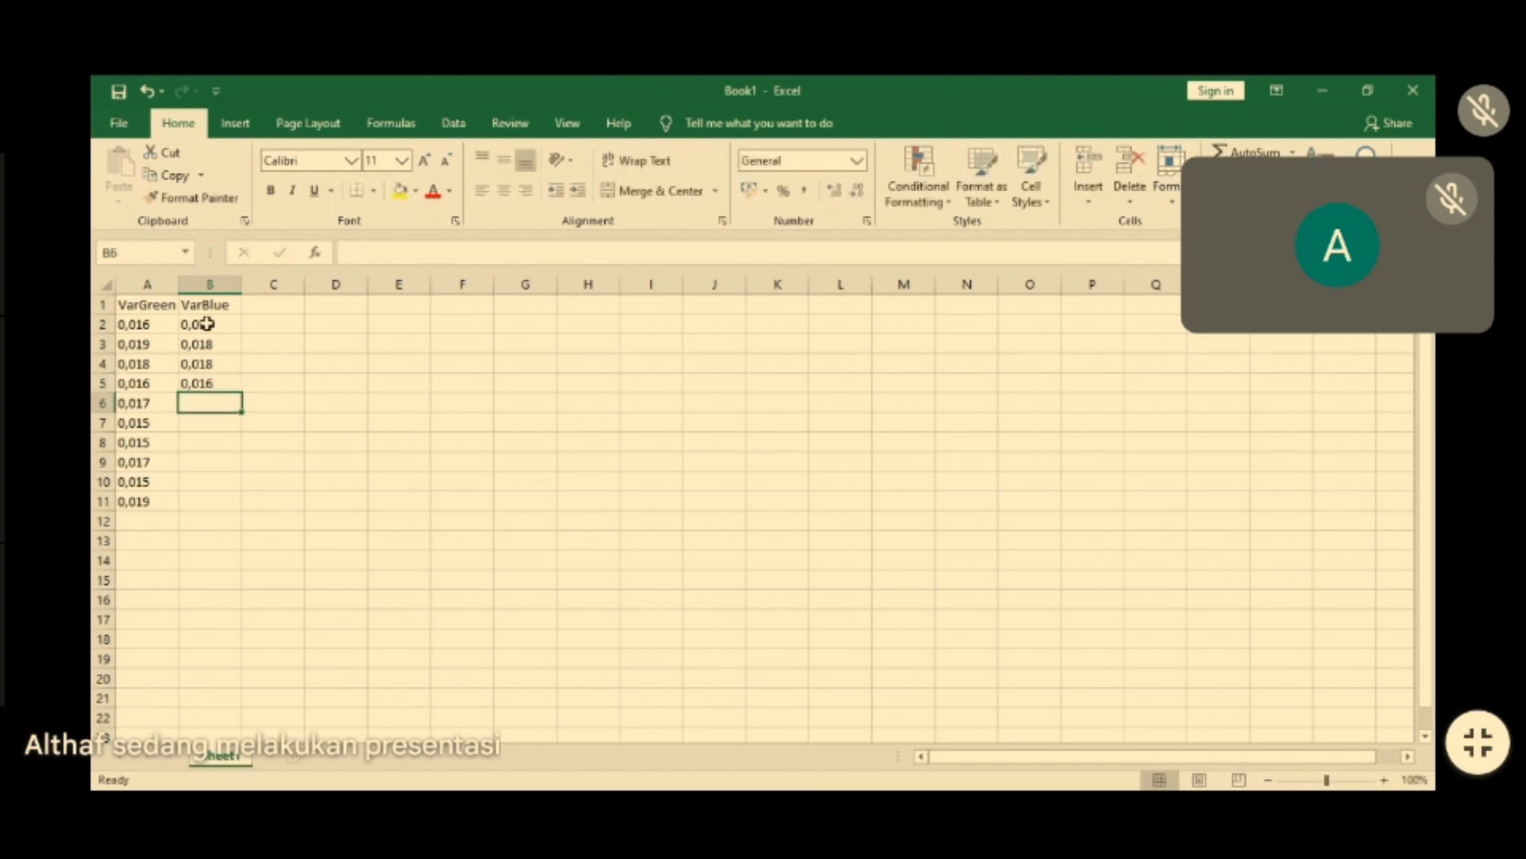
- Enter the VarBlue values 0,017, 0,016 and 0,016 in cells B6:B8
type("0,017")
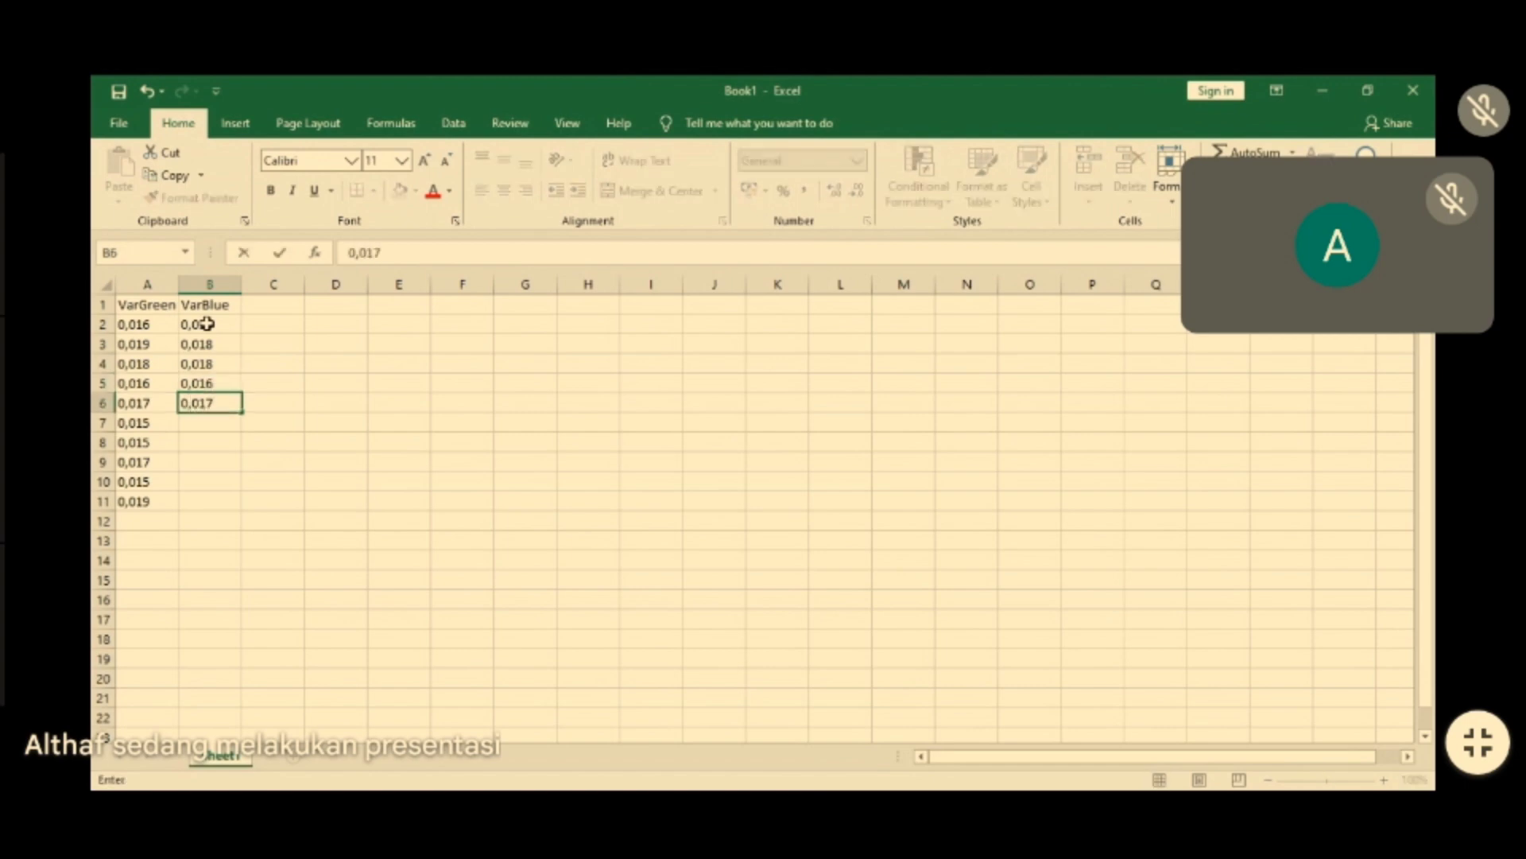
key("Return")
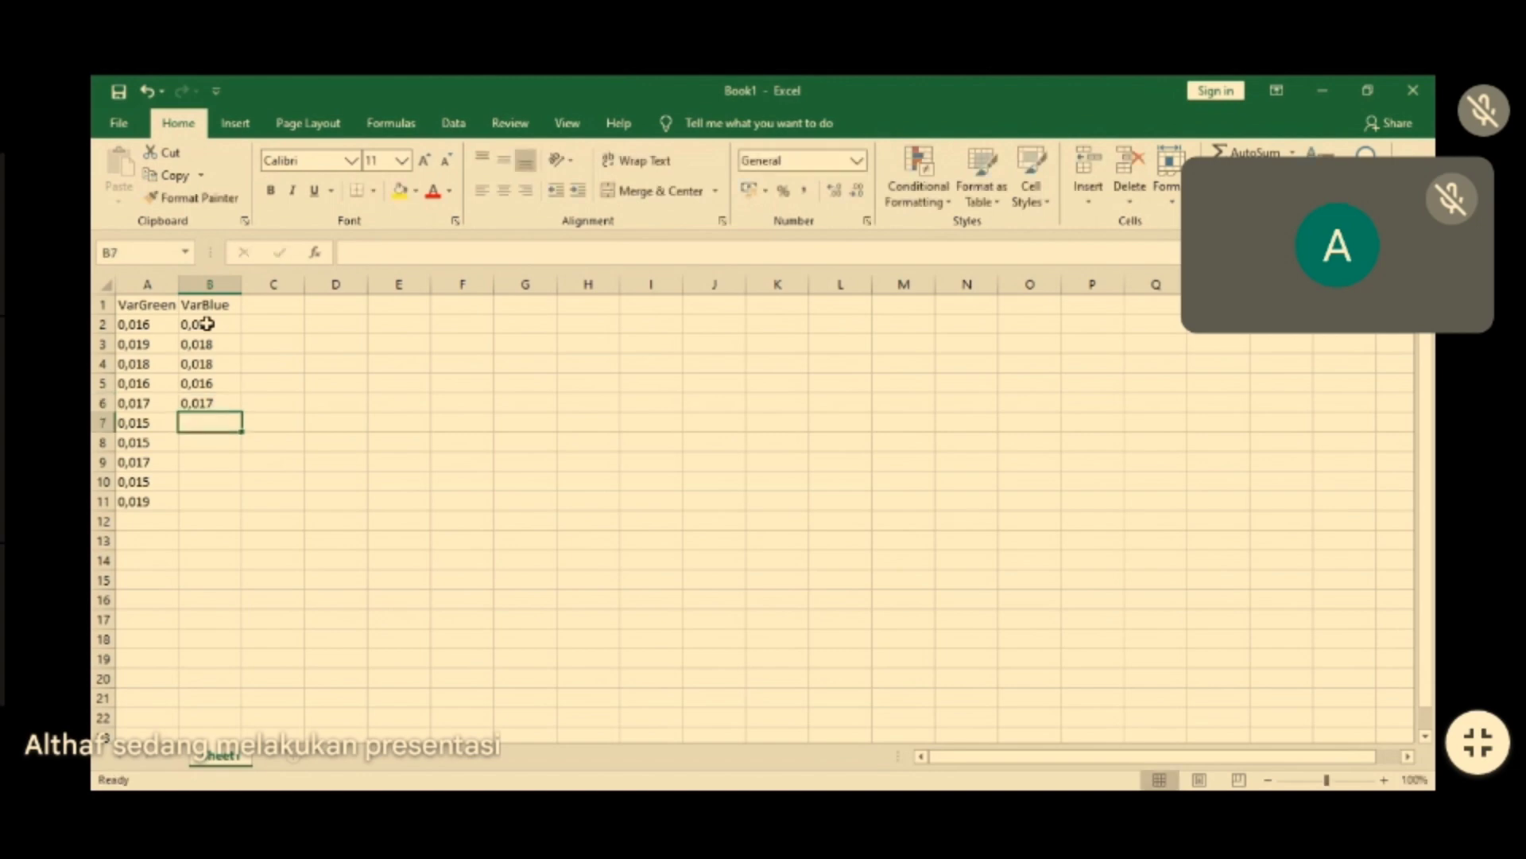
type("0,016")
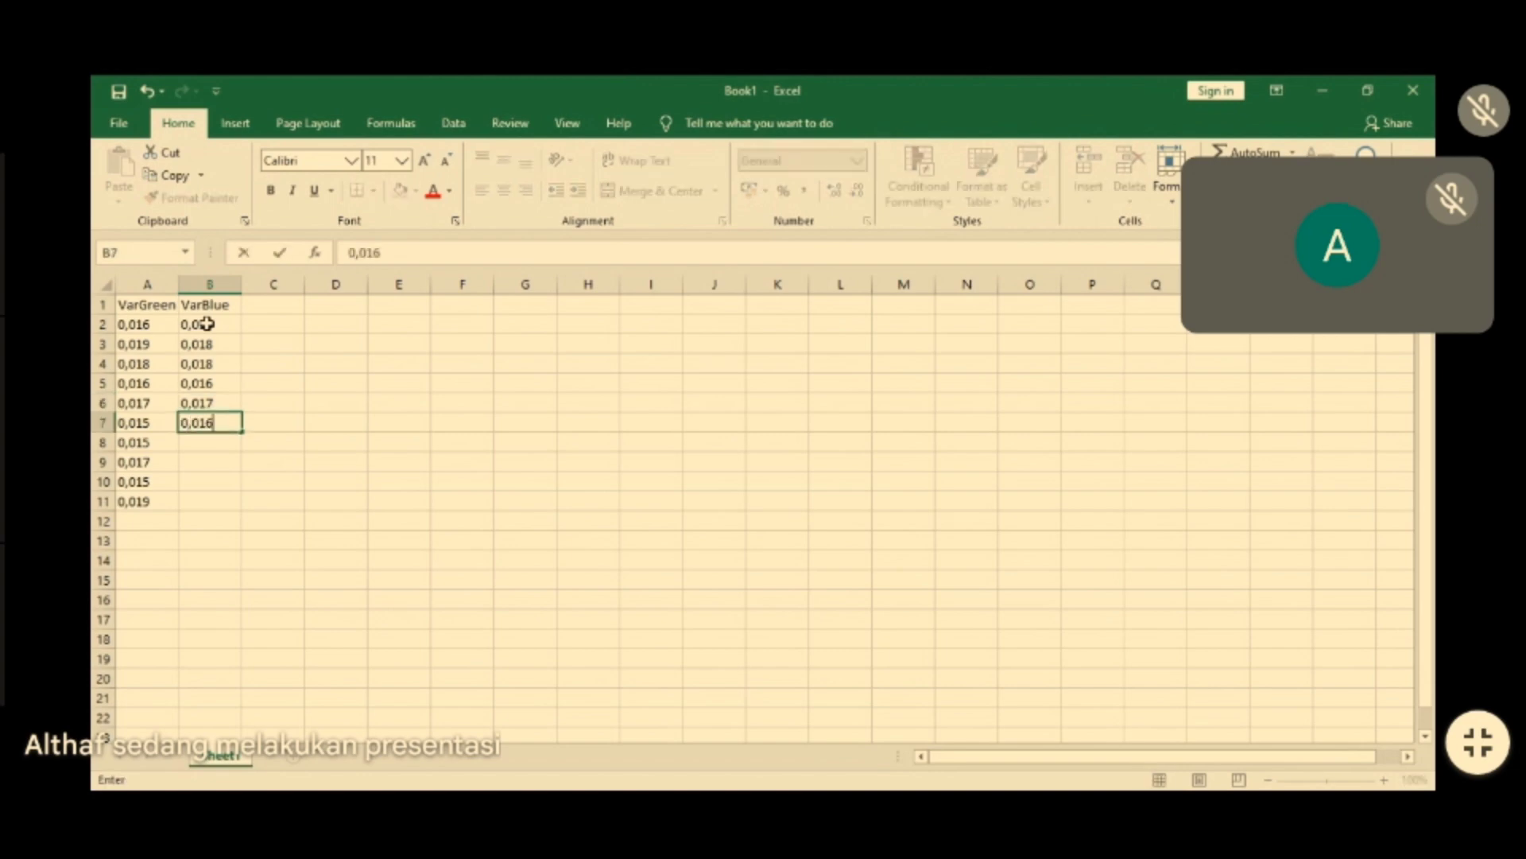
key("Return")
type("0,016")
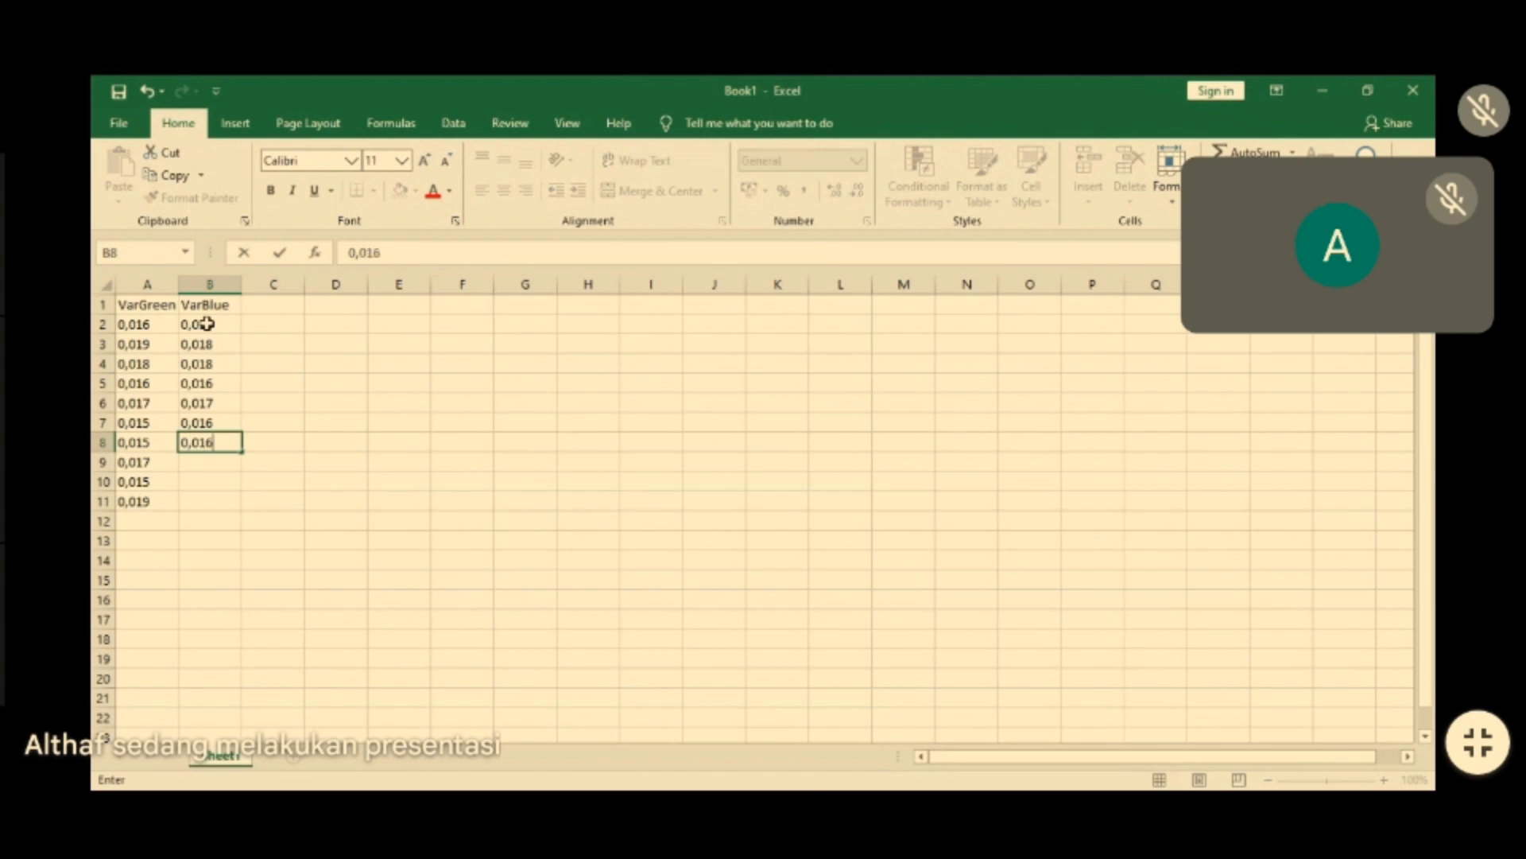
key("Return")
- Enter the VarBlue values 0,017, 0,016 and 0,019 in cells B9:B11
type("0,")
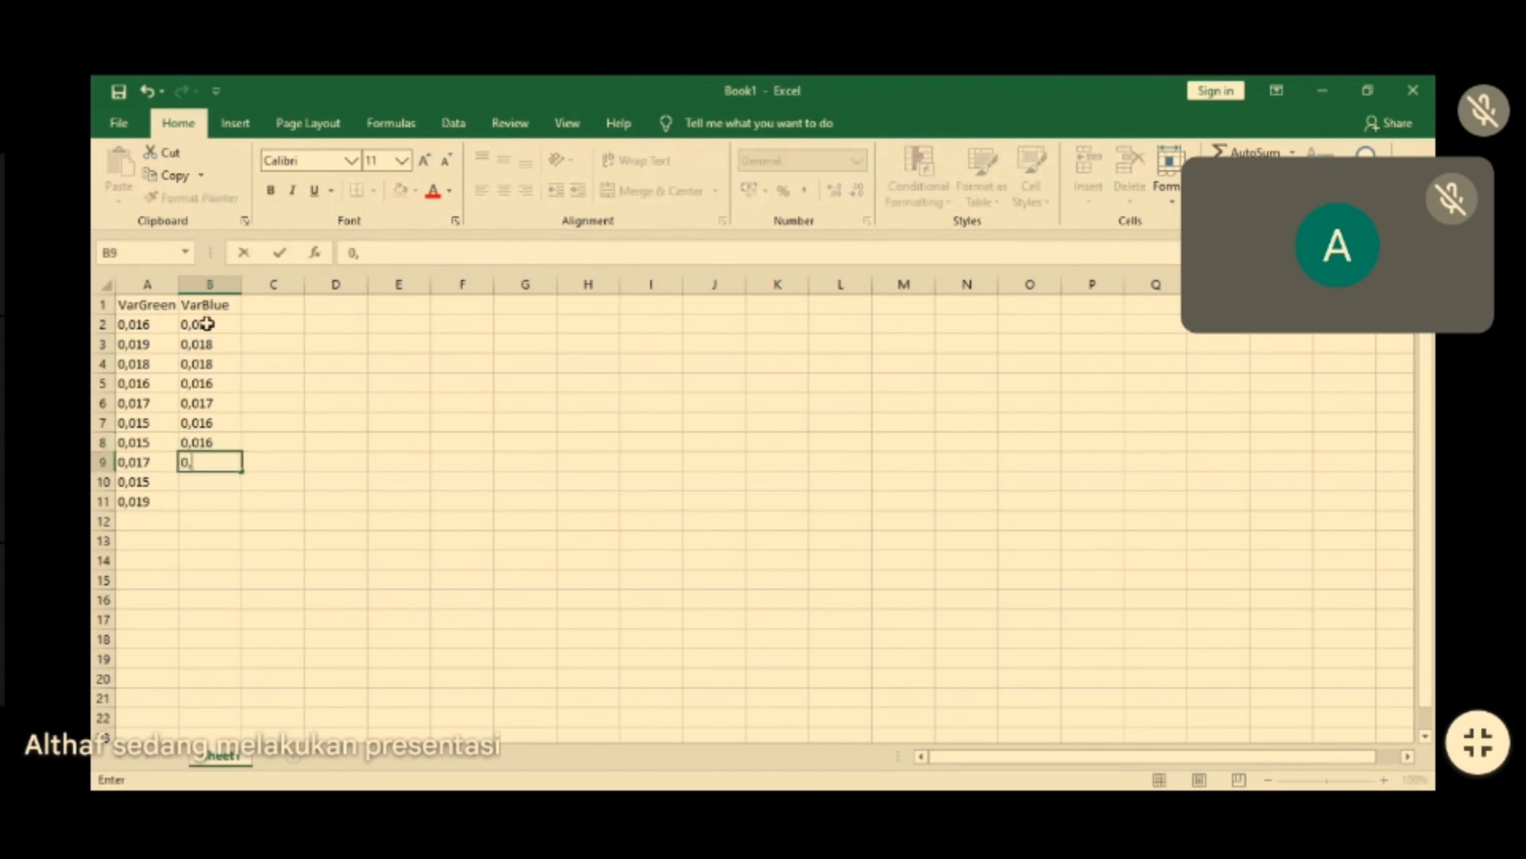
type("017")
key("Return")
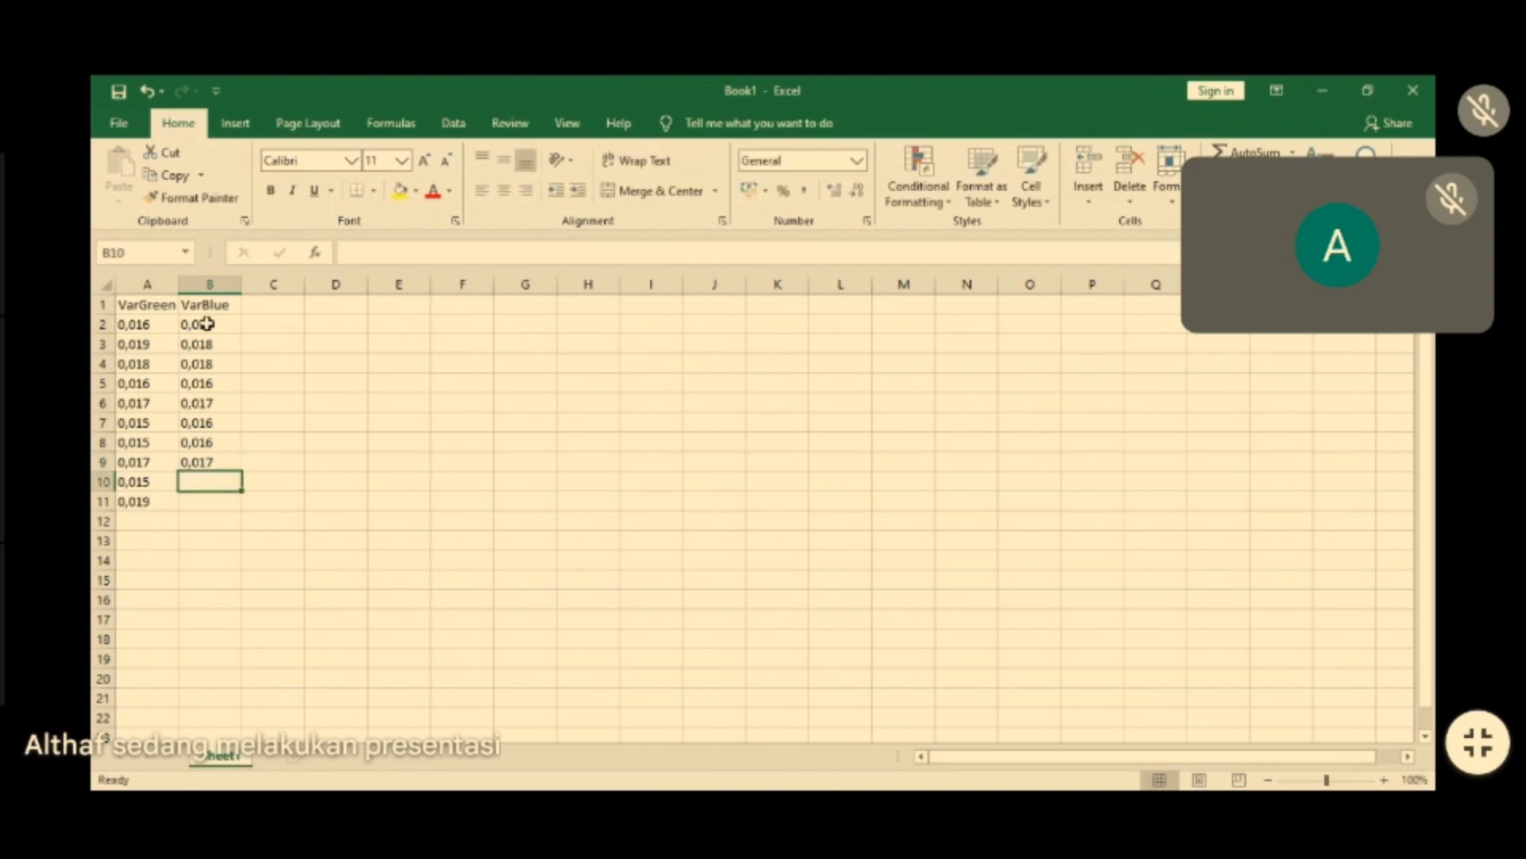
type("0,016")
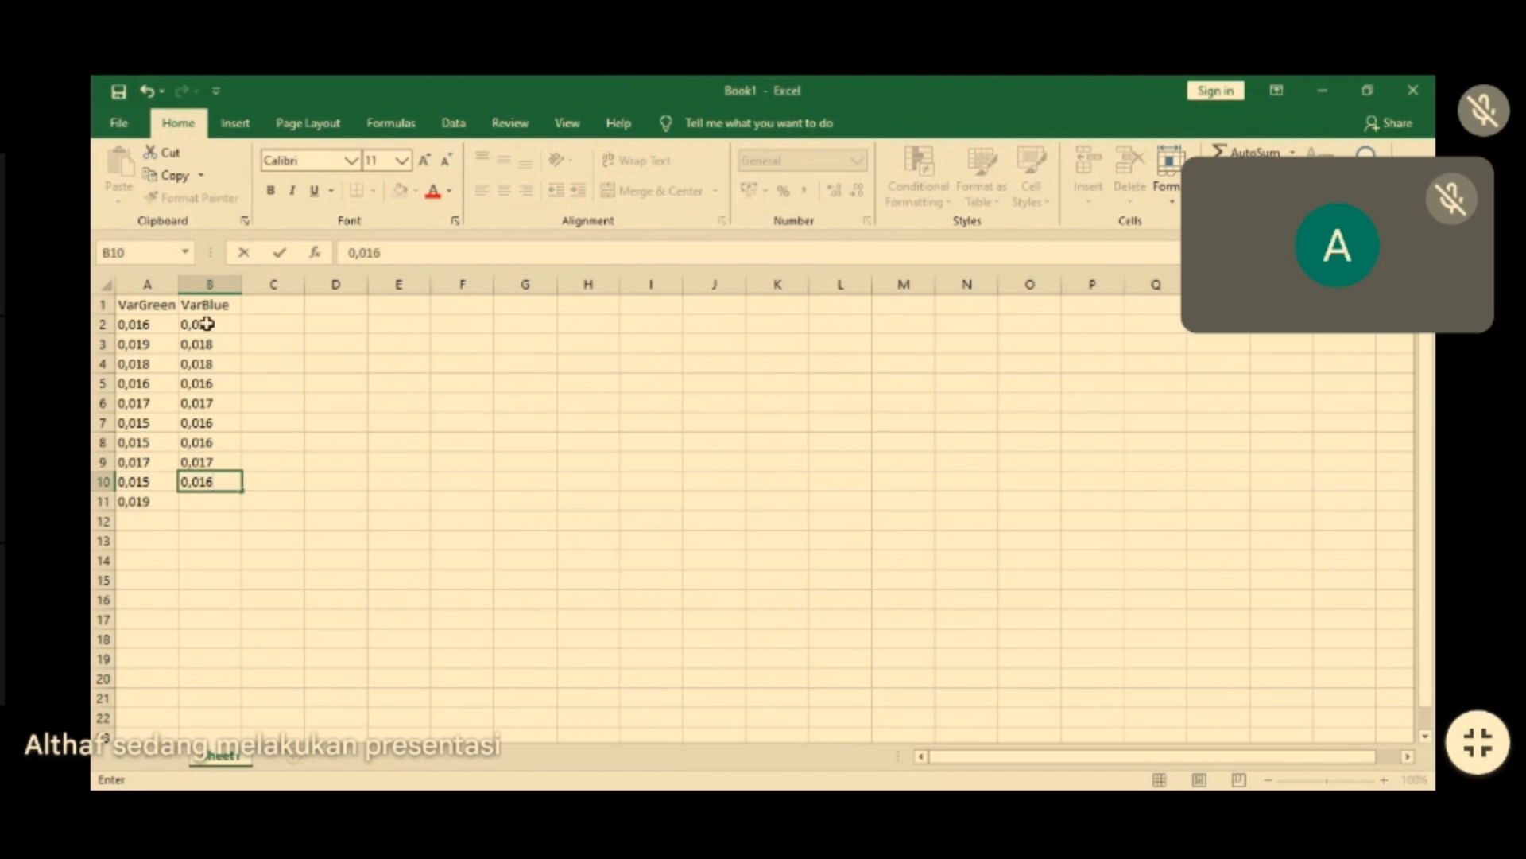
key("Return")
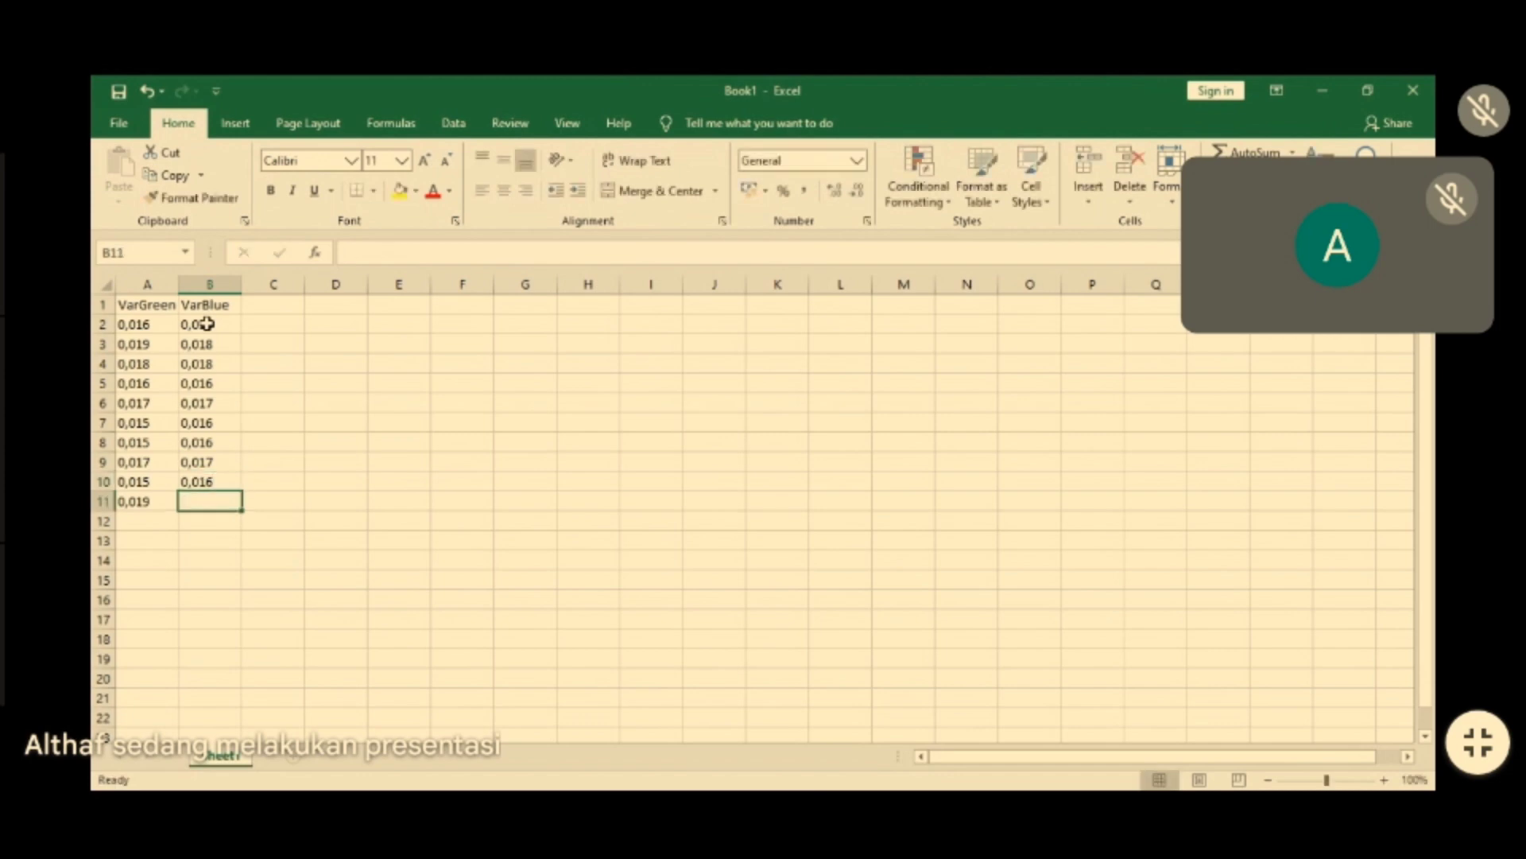
type("0,019")
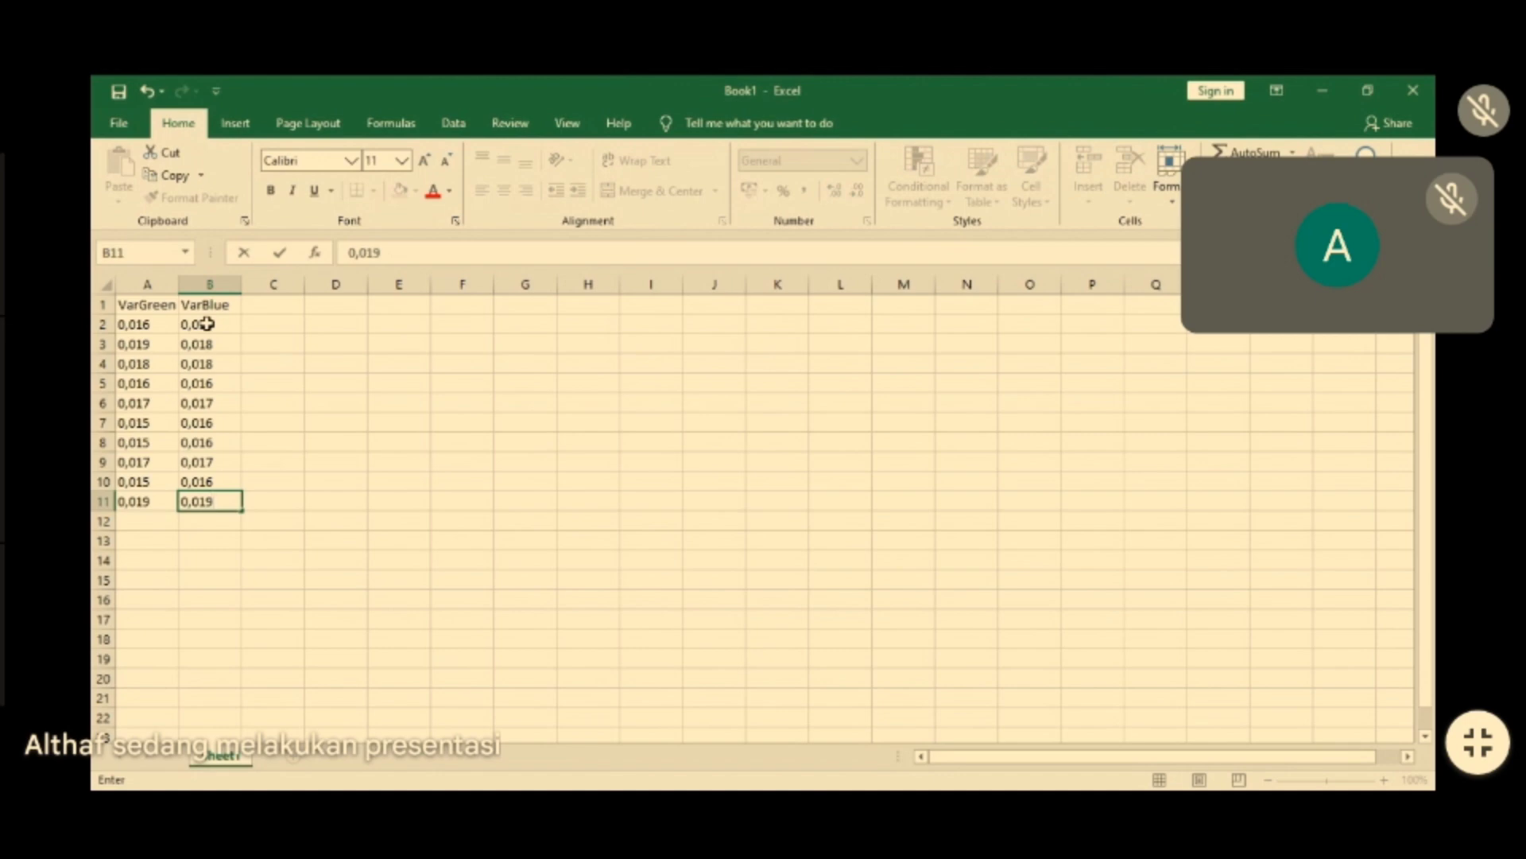
- Label cell A13 Covariance and widen column A to fit the label
left_click(136, 541)
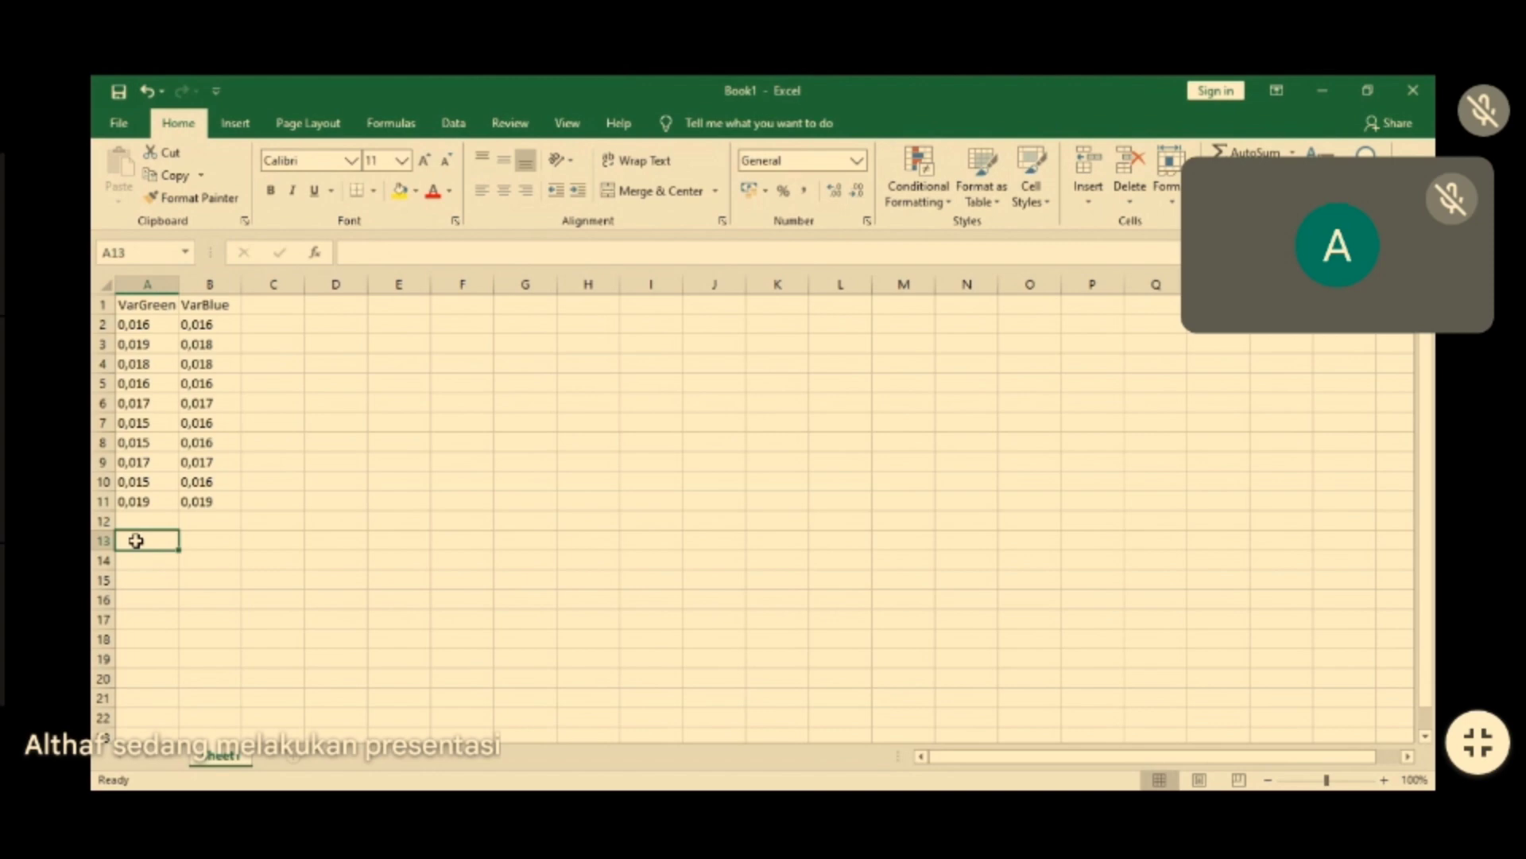
type("C")
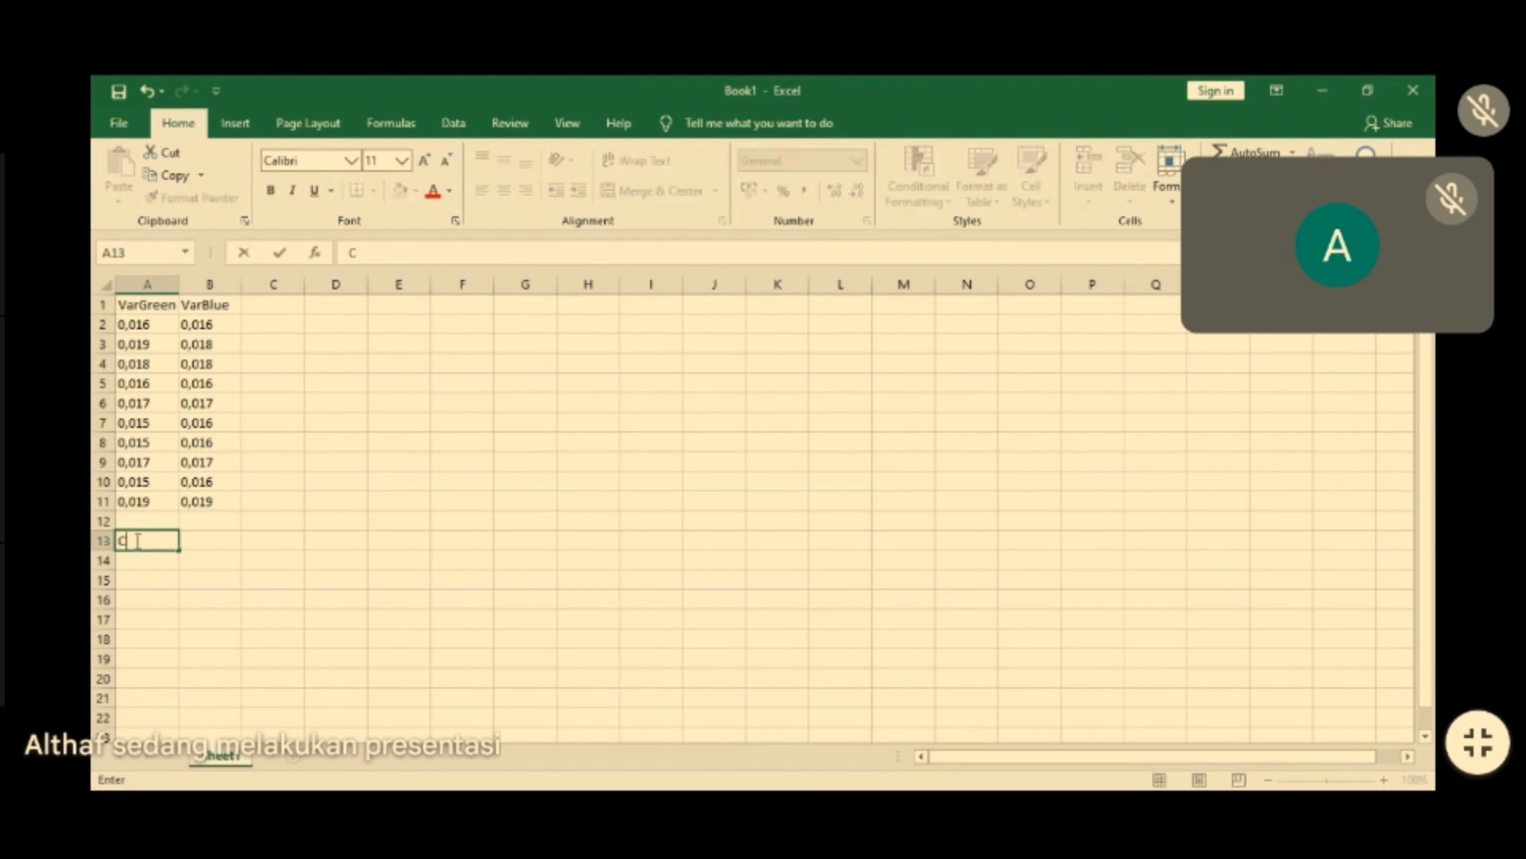
type("ovariance")
left_click(250, 420)
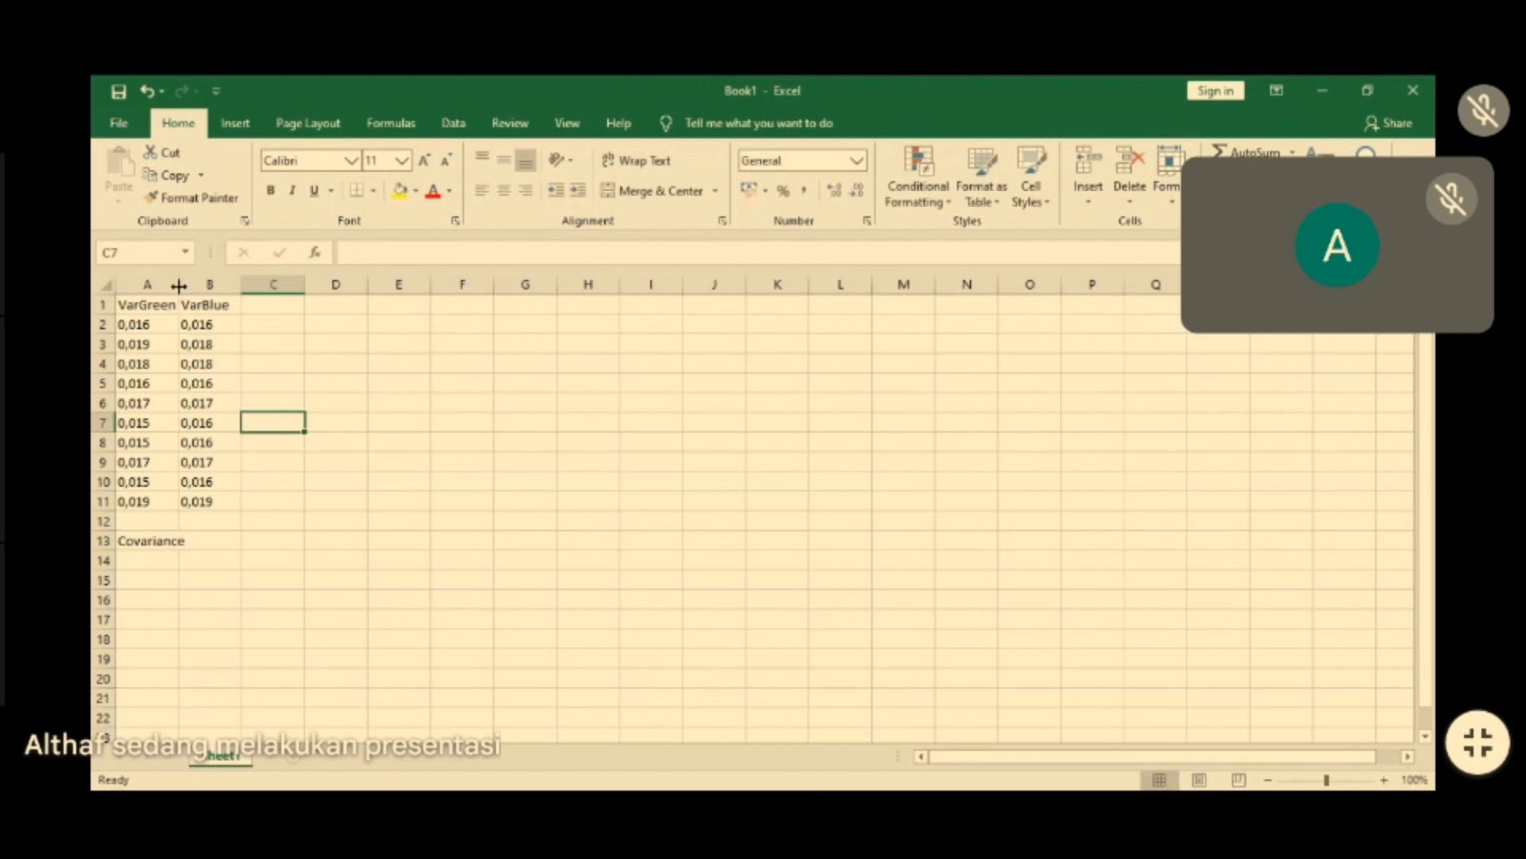
left_click_drag(179, 285, 191, 287)
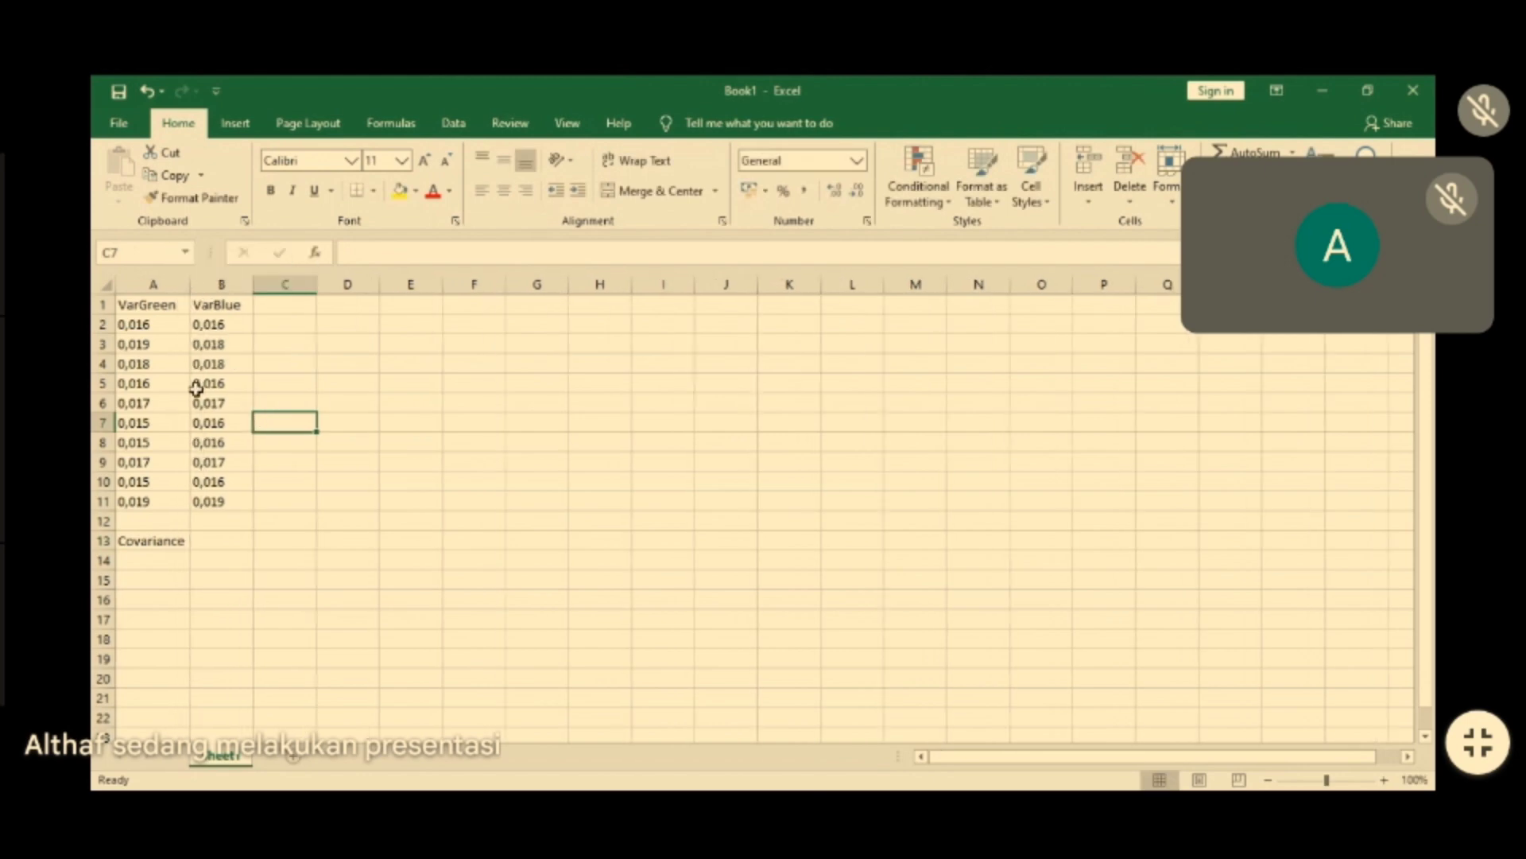
- Start a COVARIANCE.S formula in B13 with the VarGreen range A2:A11 as its first array
left_click(220, 541)
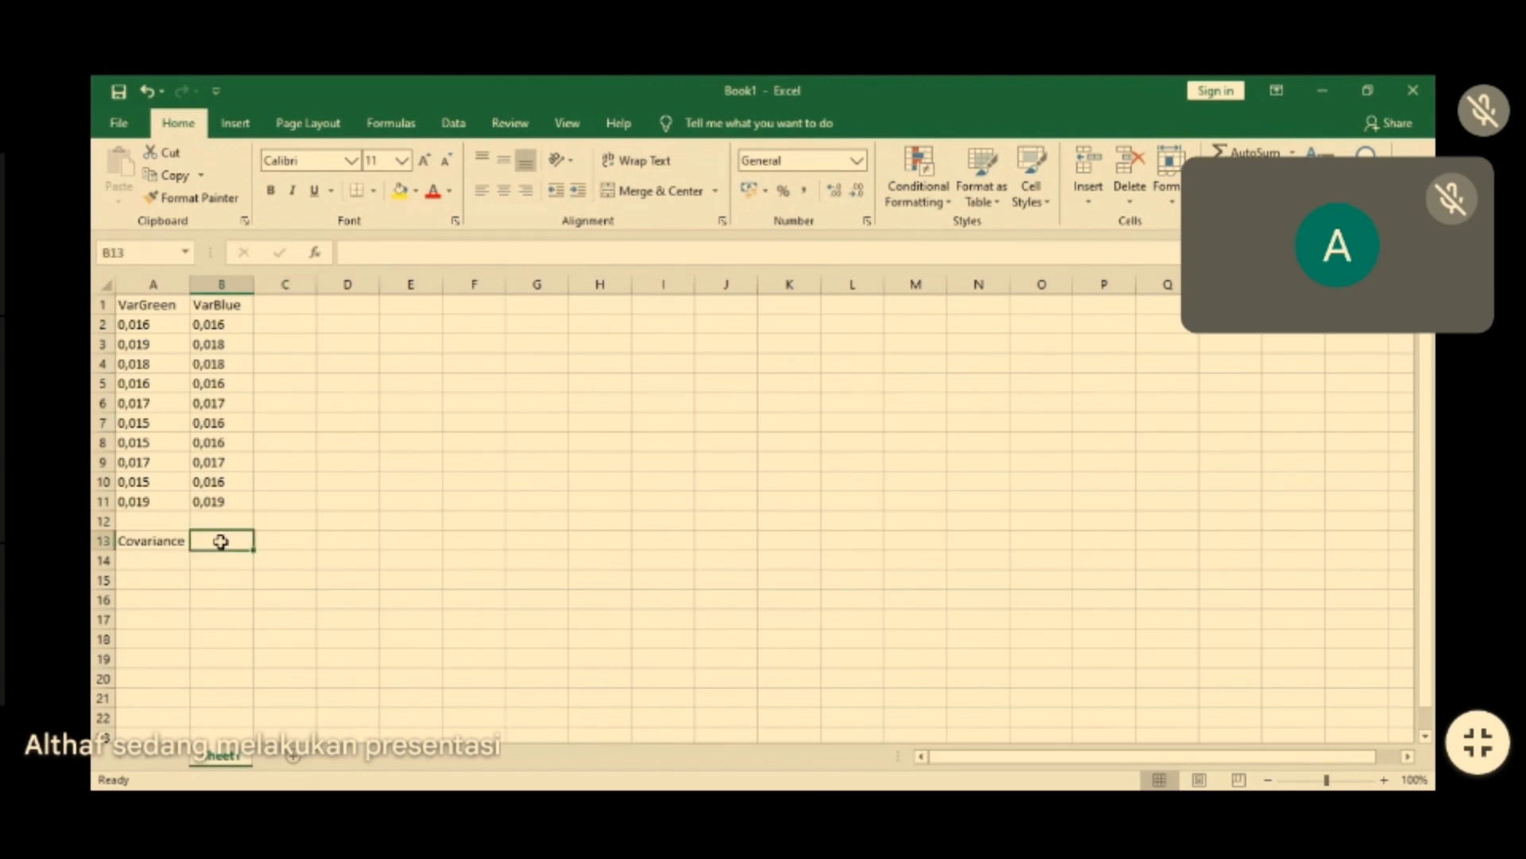
type("=")
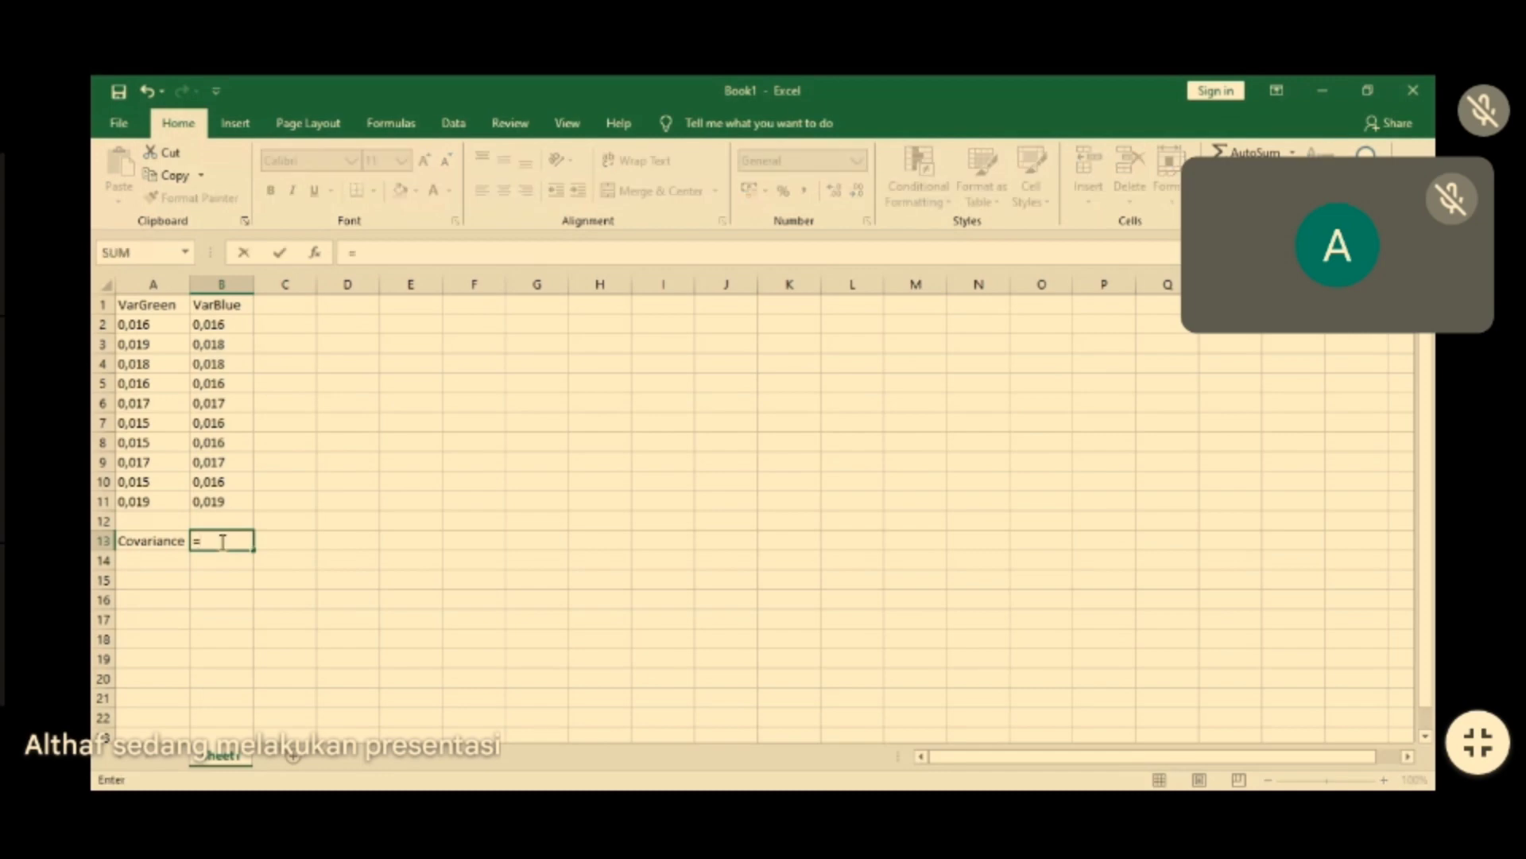
type("co")
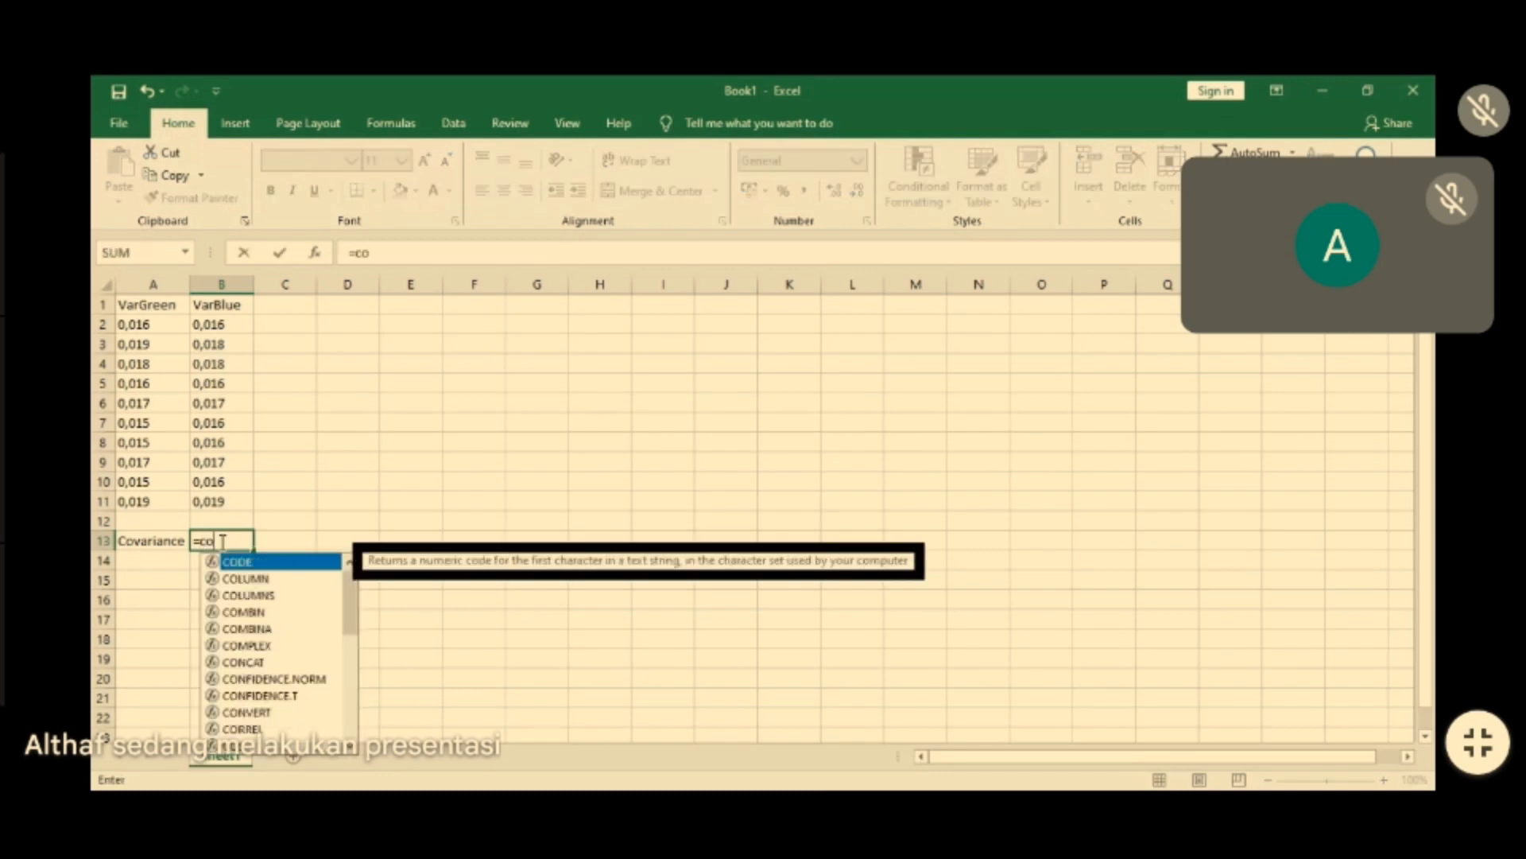
type("va")
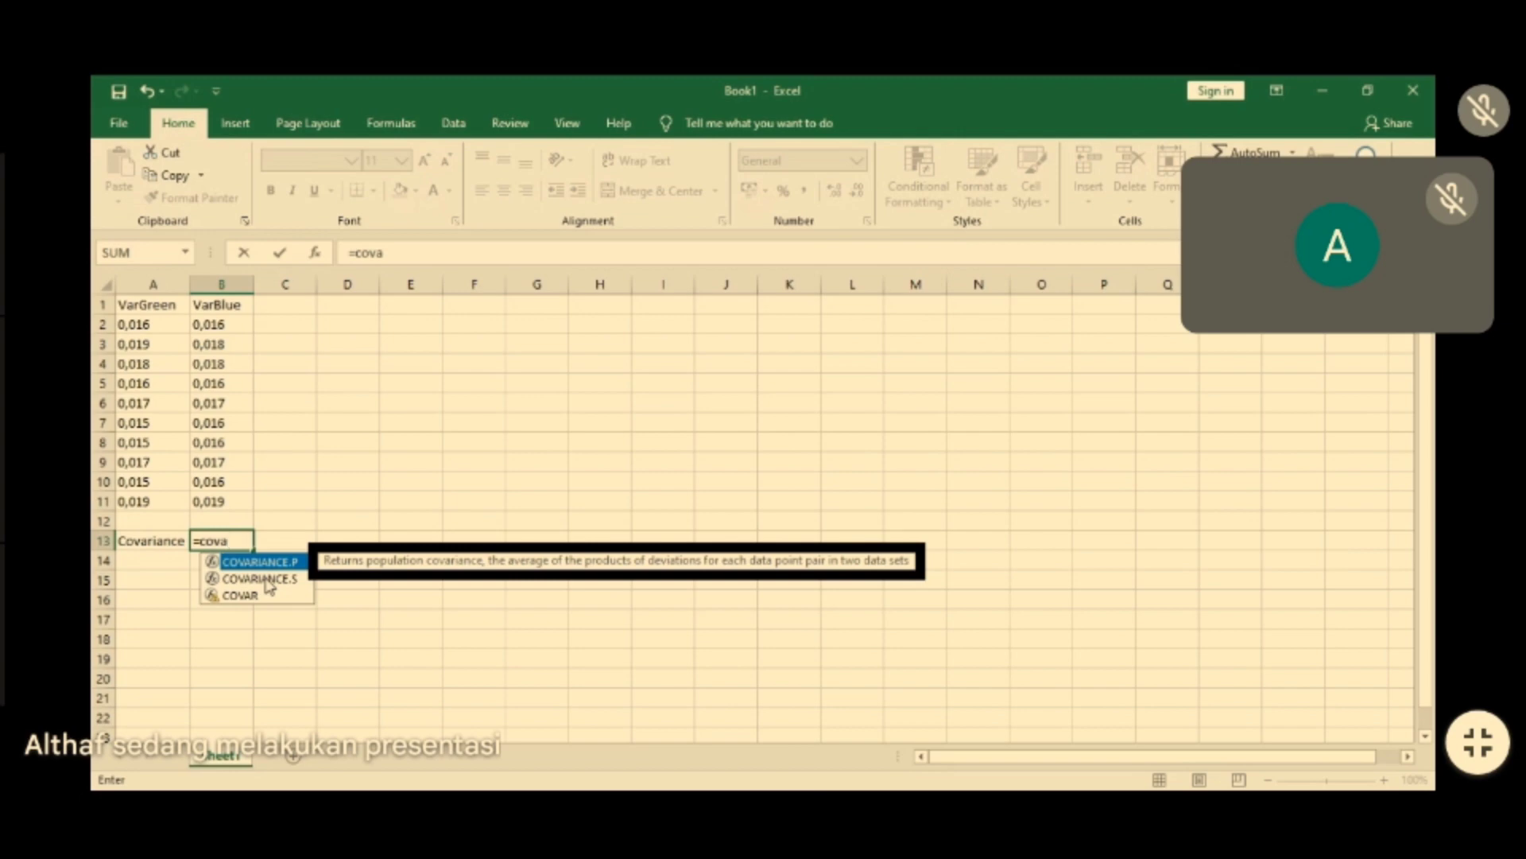
left_click(268, 586)
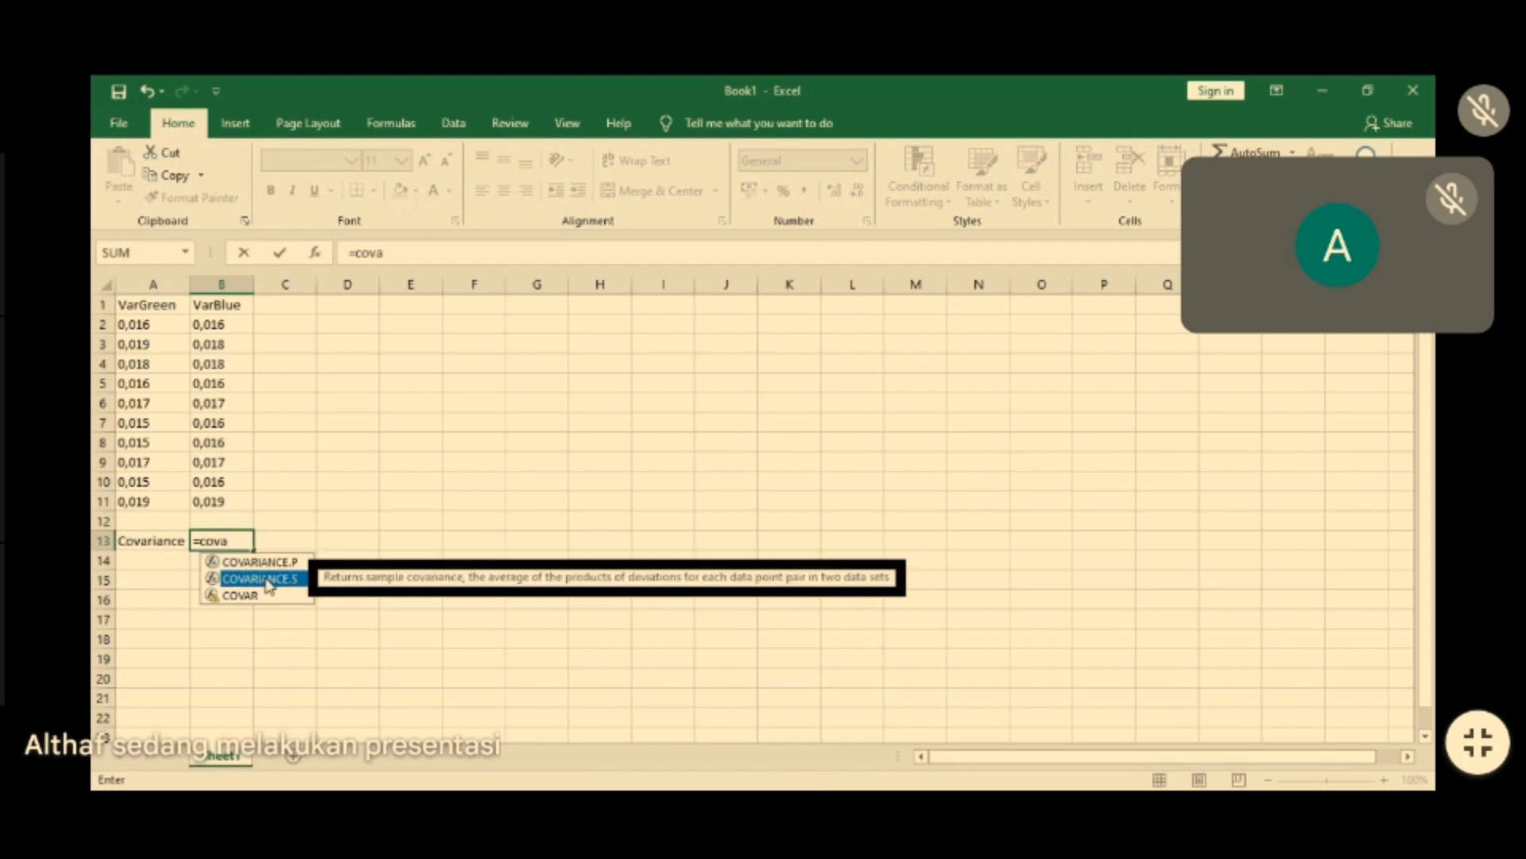
double_click(268, 584)
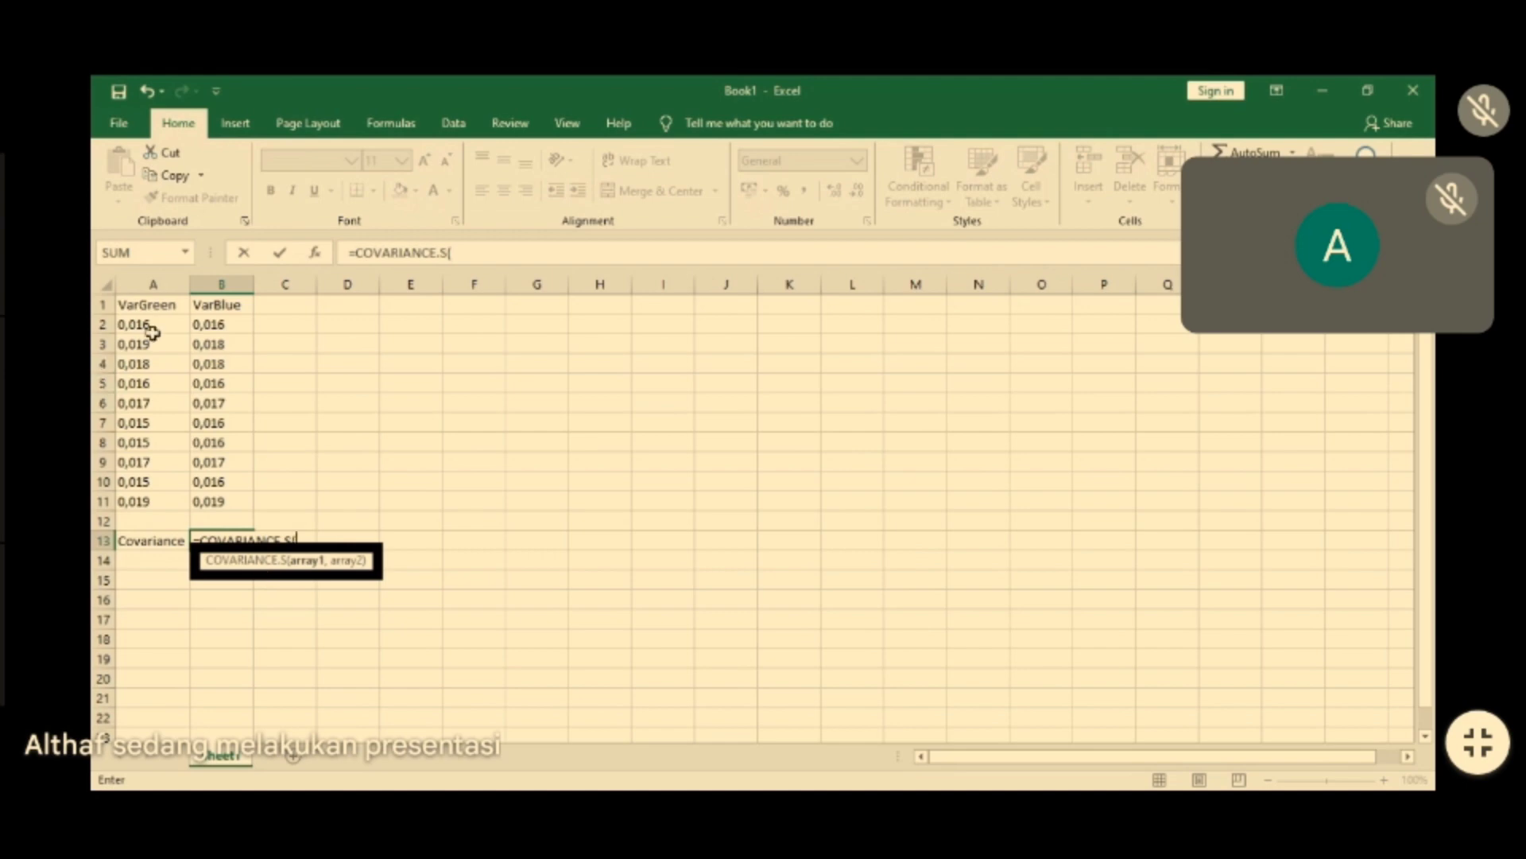
left_click_drag(151, 325, 142, 497)
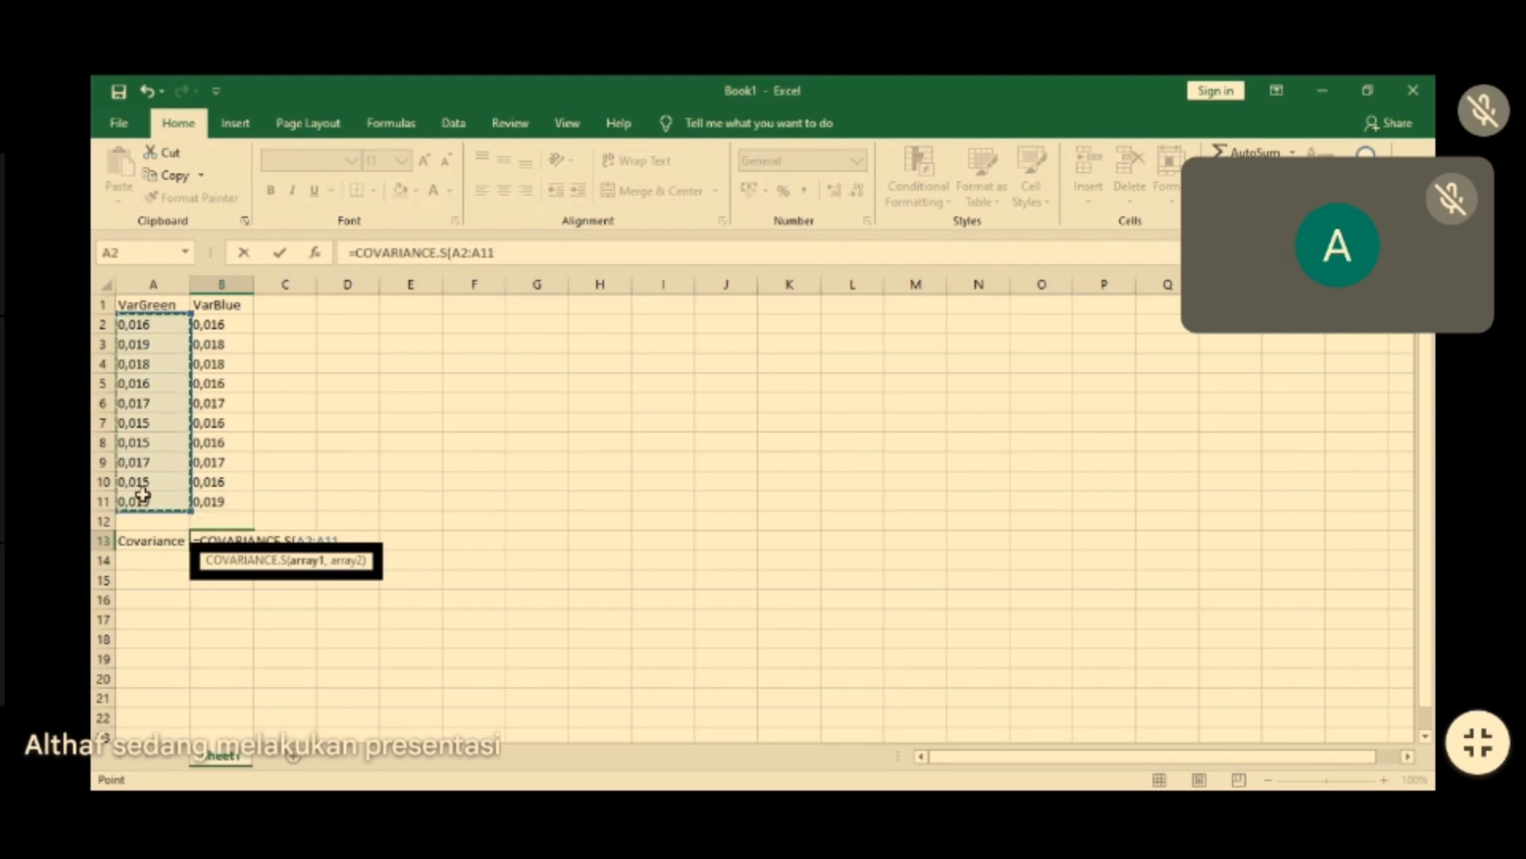
- Try to continue the B13 covariance formula to its second array using a semicolon as the argument separator
type(";")
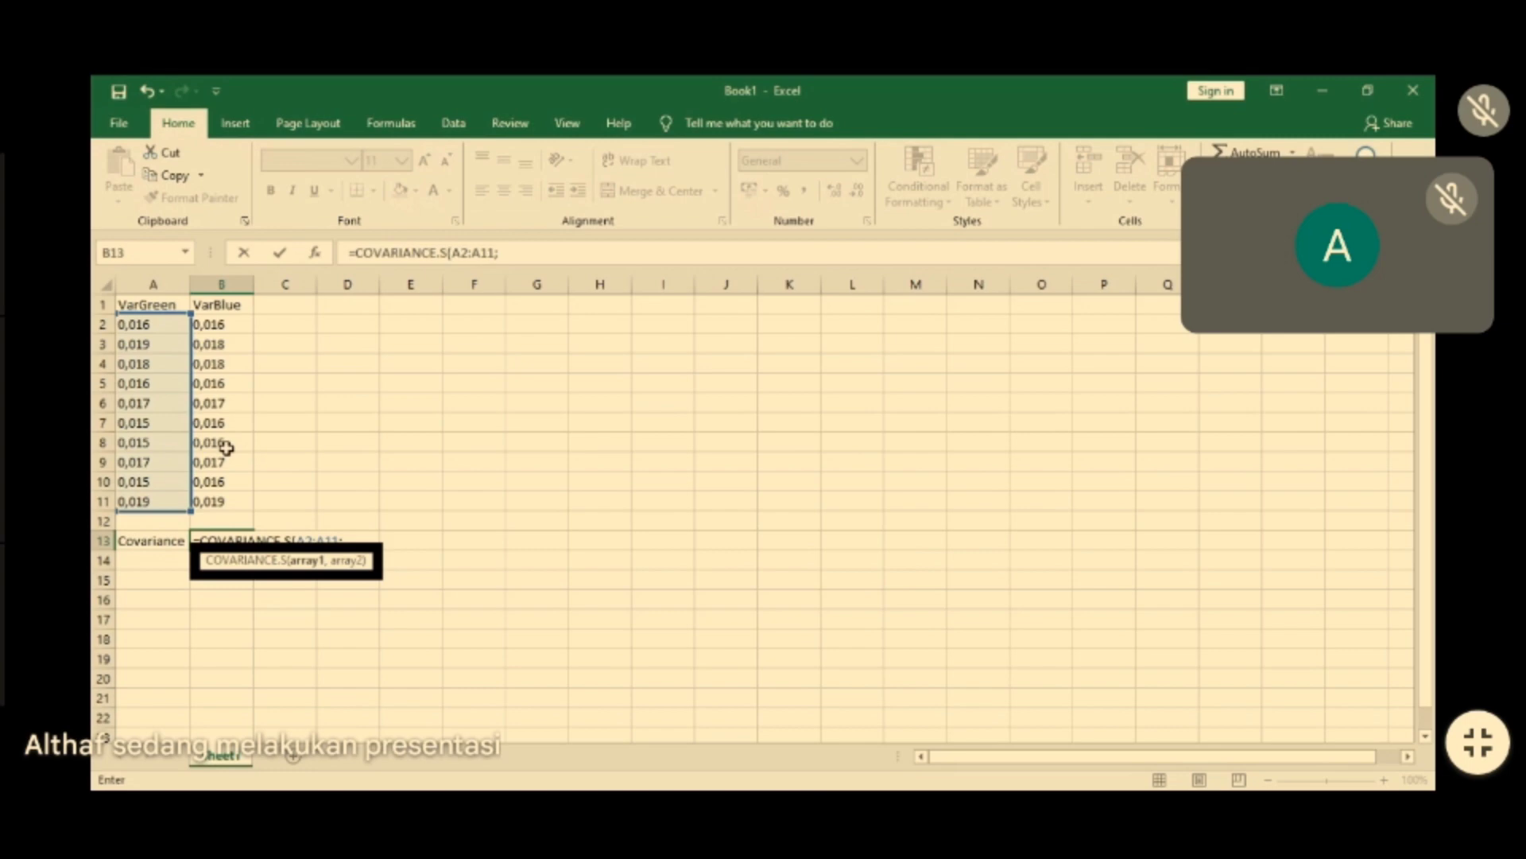
left_click(230, 324)
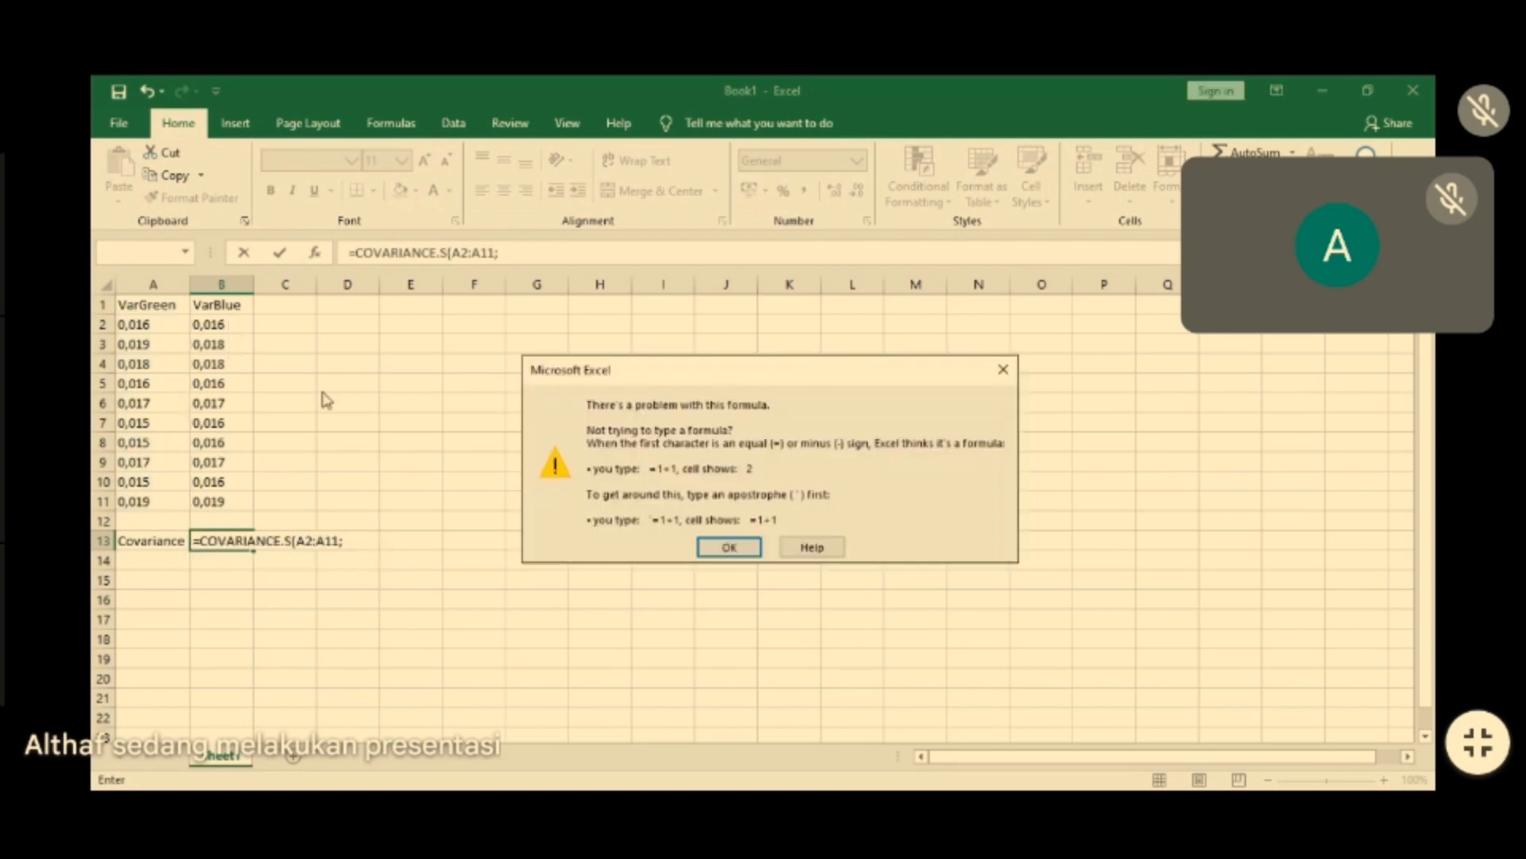
left_click(713, 546)
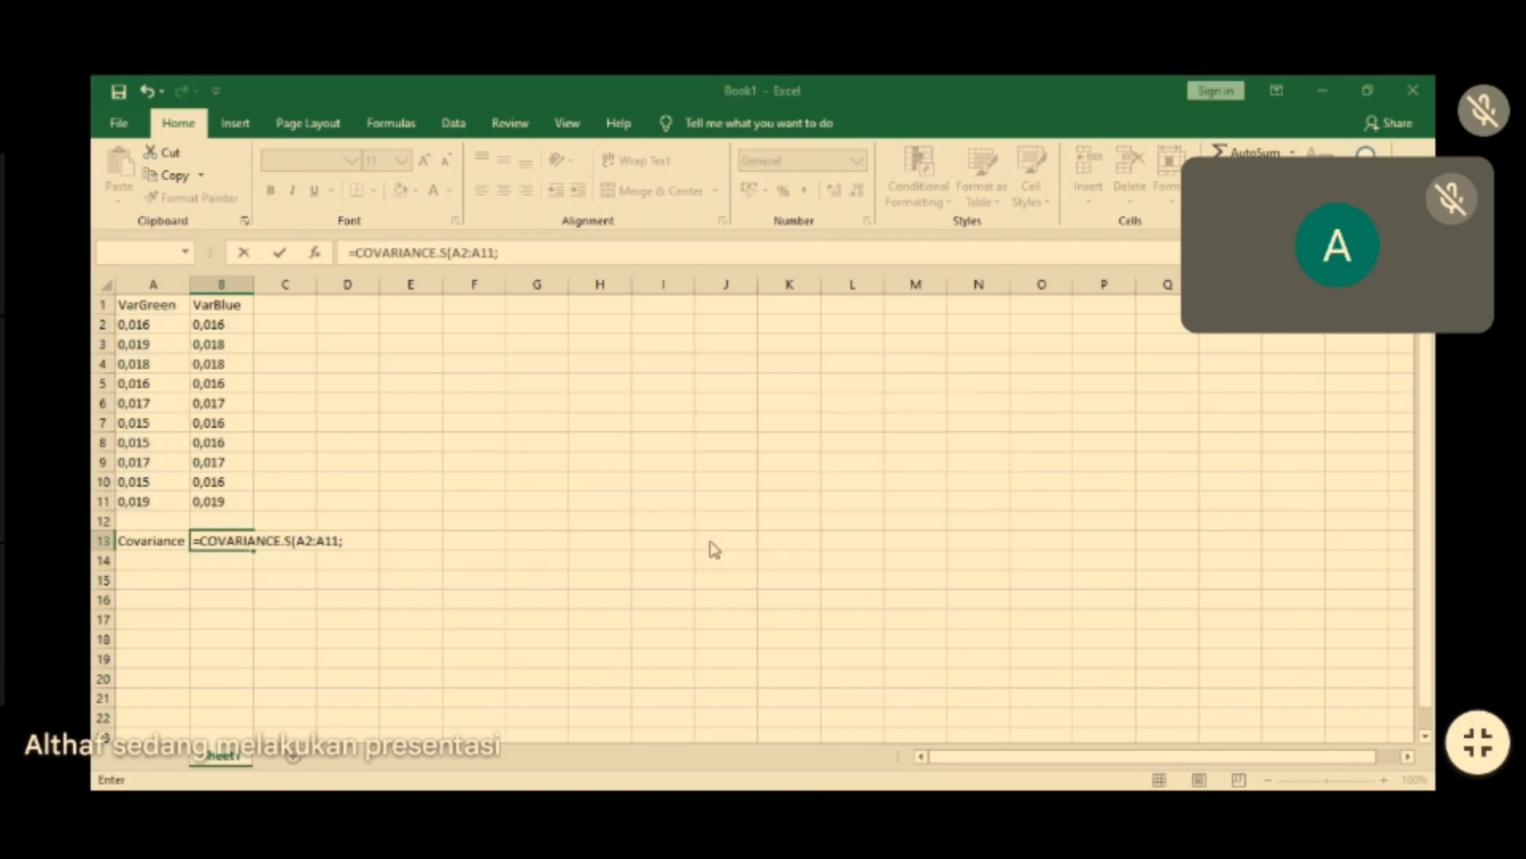
left_click(362, 543)
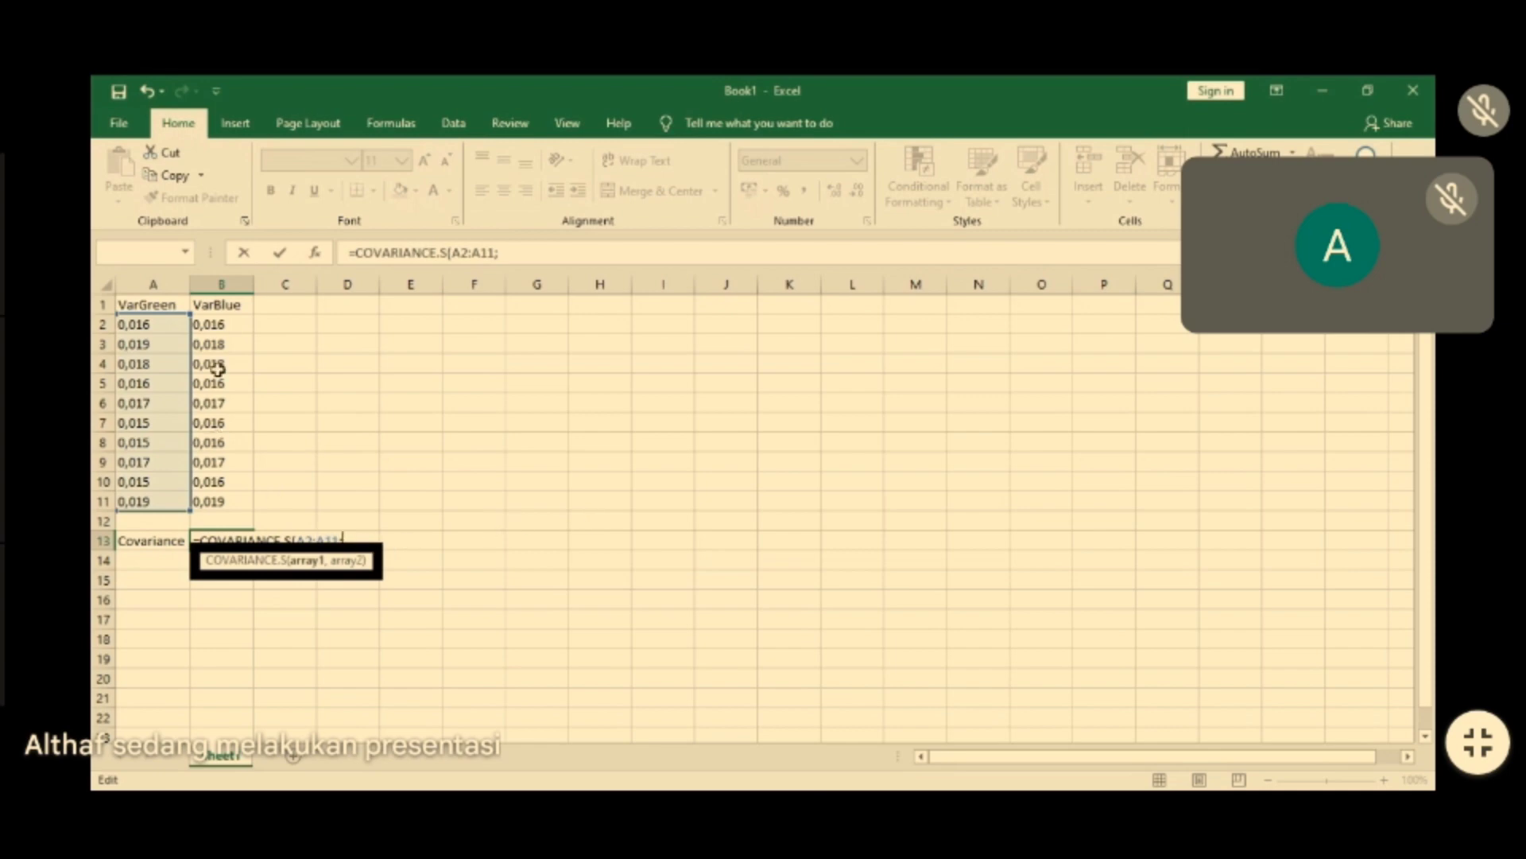
key("Return")
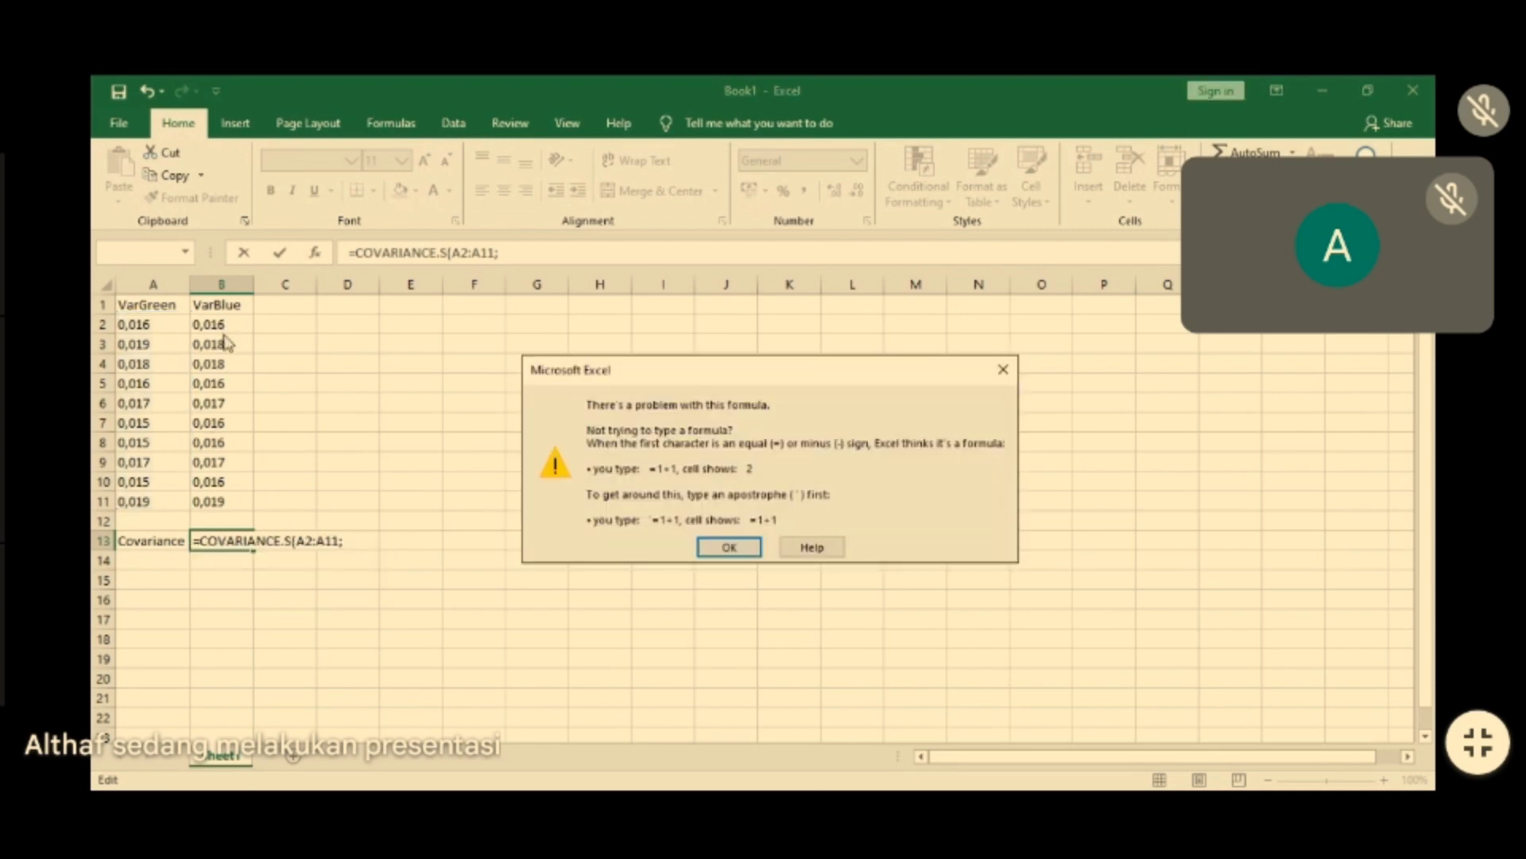
left_click(708, 547)
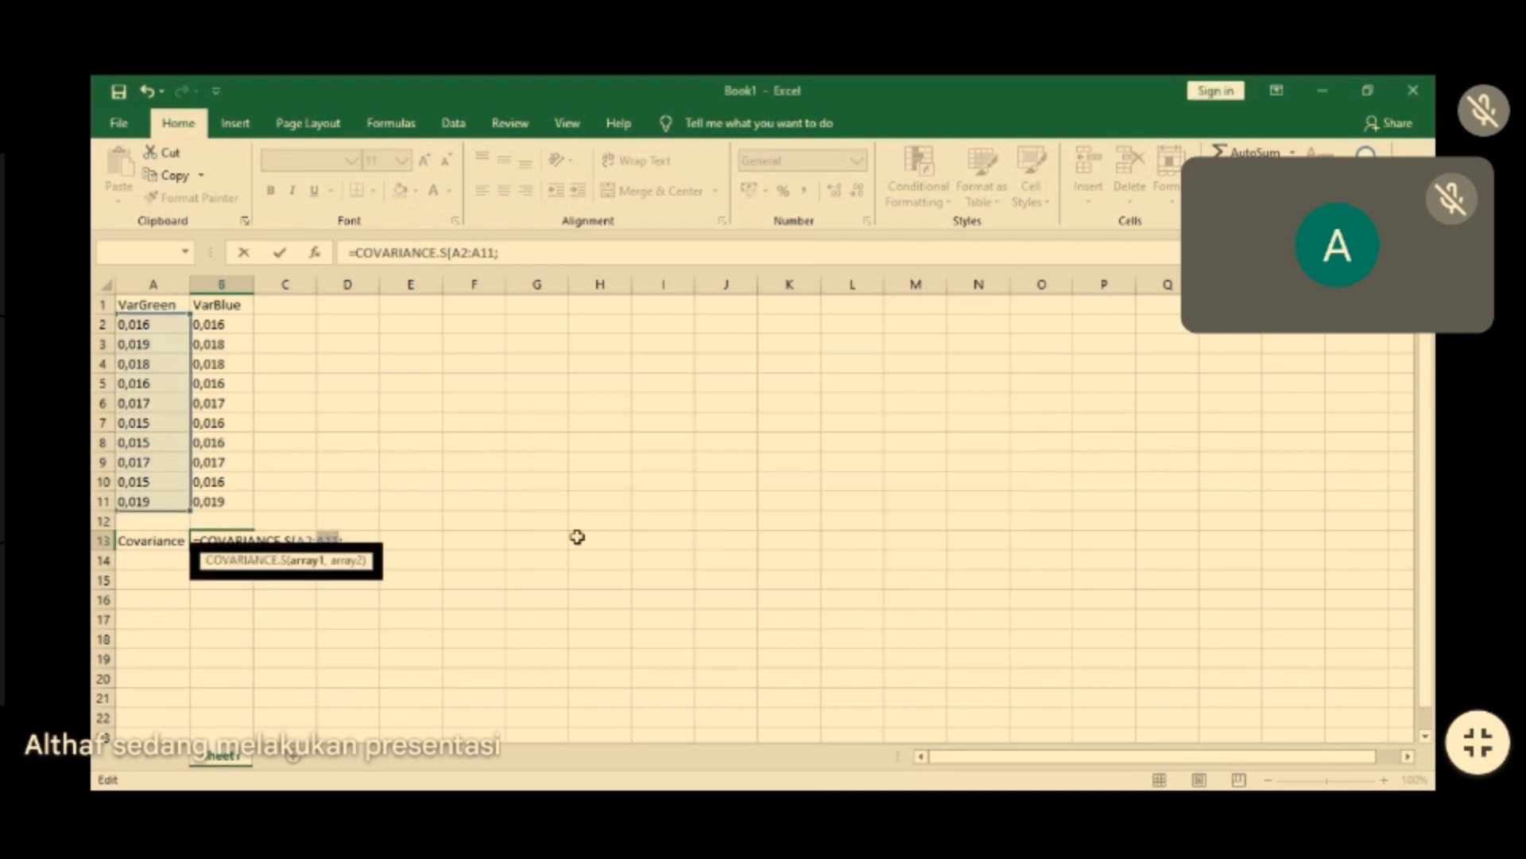
- Replace the semicolon in the B13 formula with a comma and complete it with B2:B11 as the second array
left_click(358, 541)
type(",")
left_click_drag(225, 323, 222, 500)
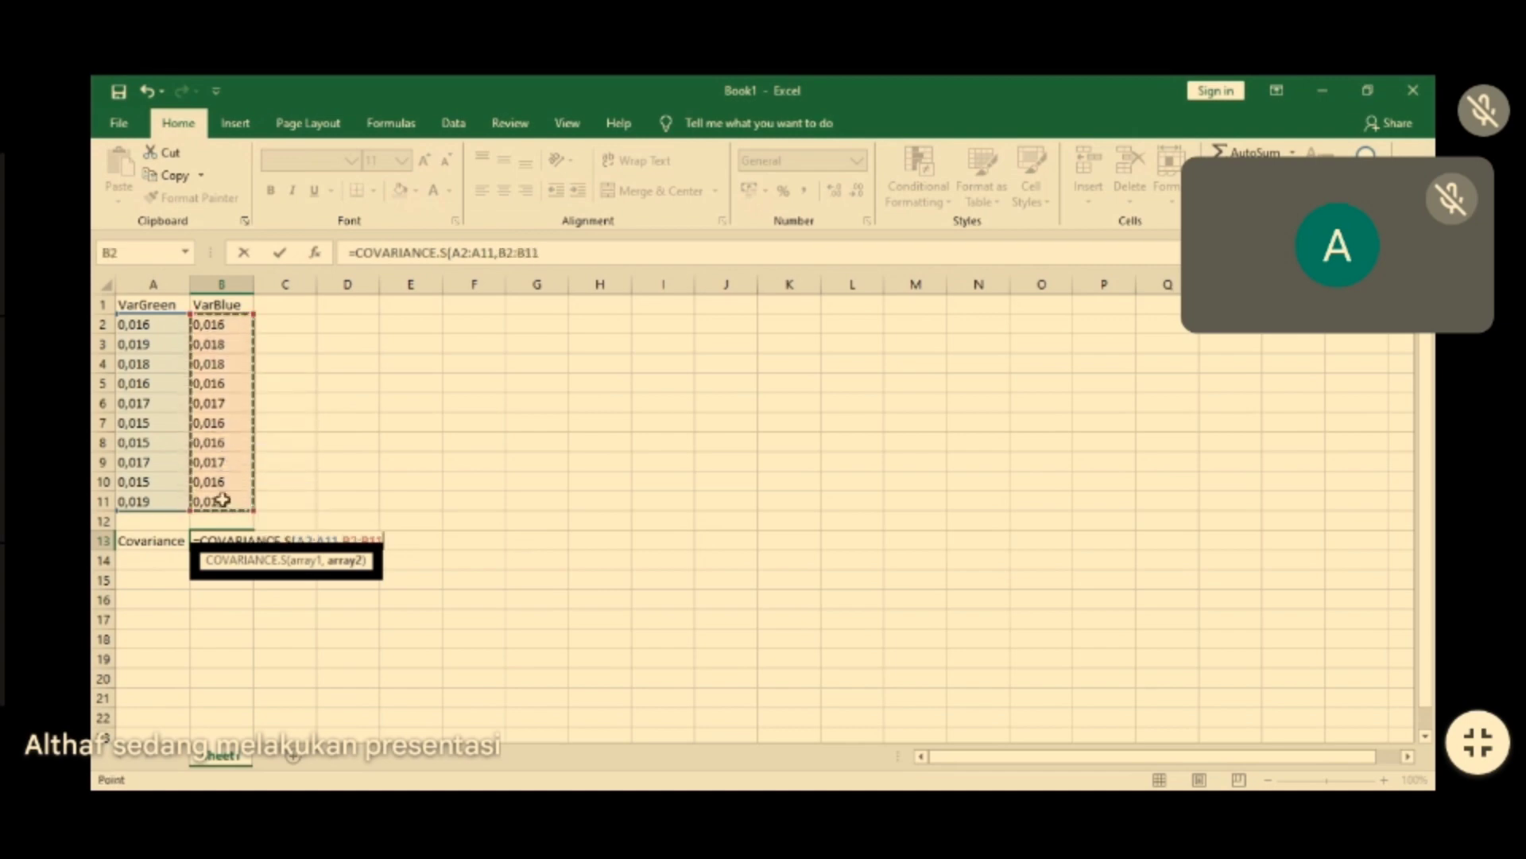
key("Return")
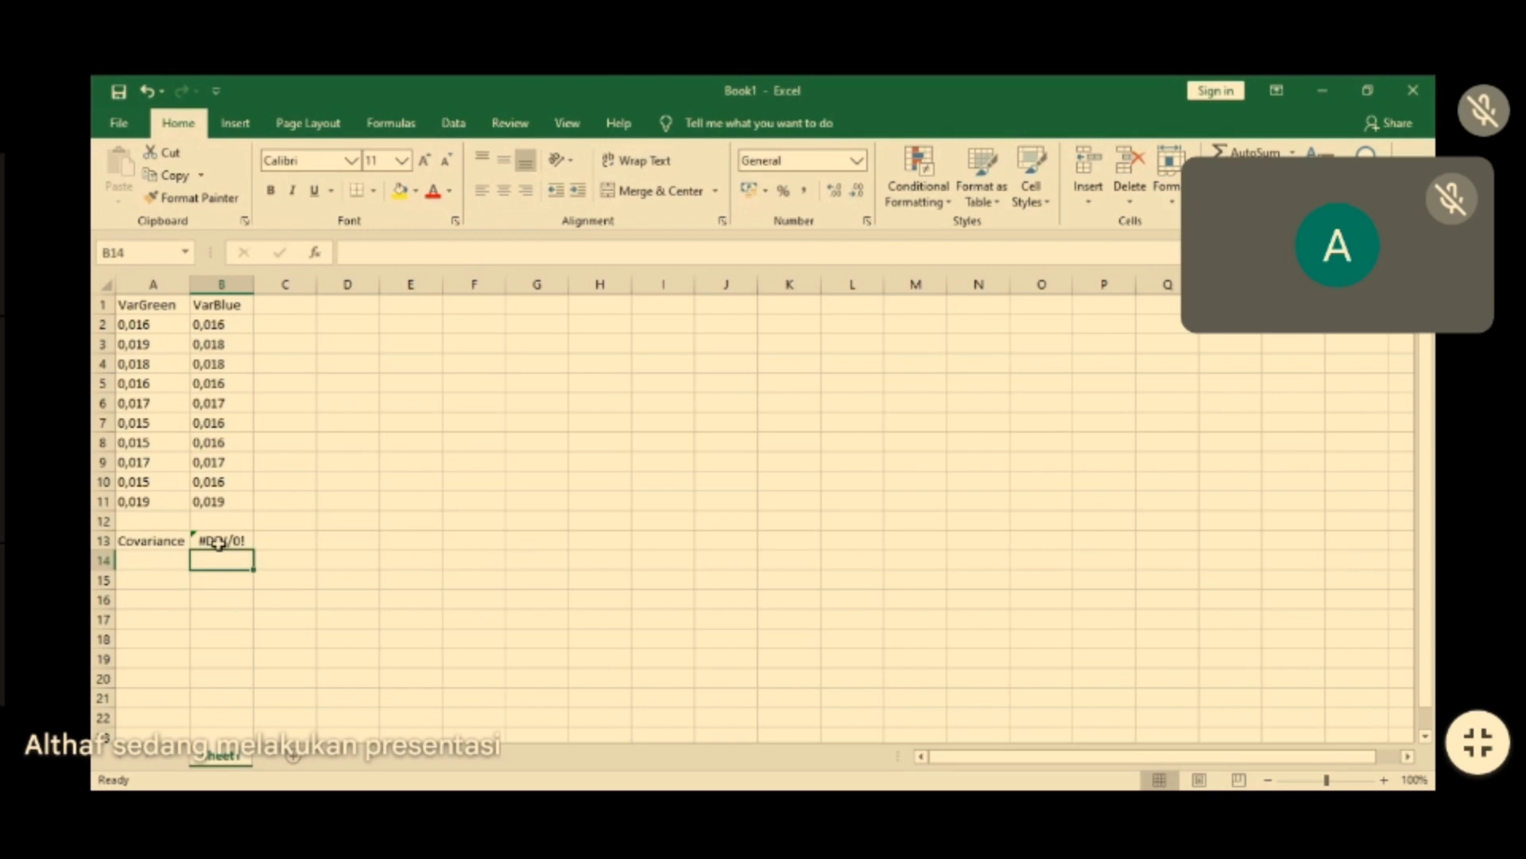
left_click(218, 543)
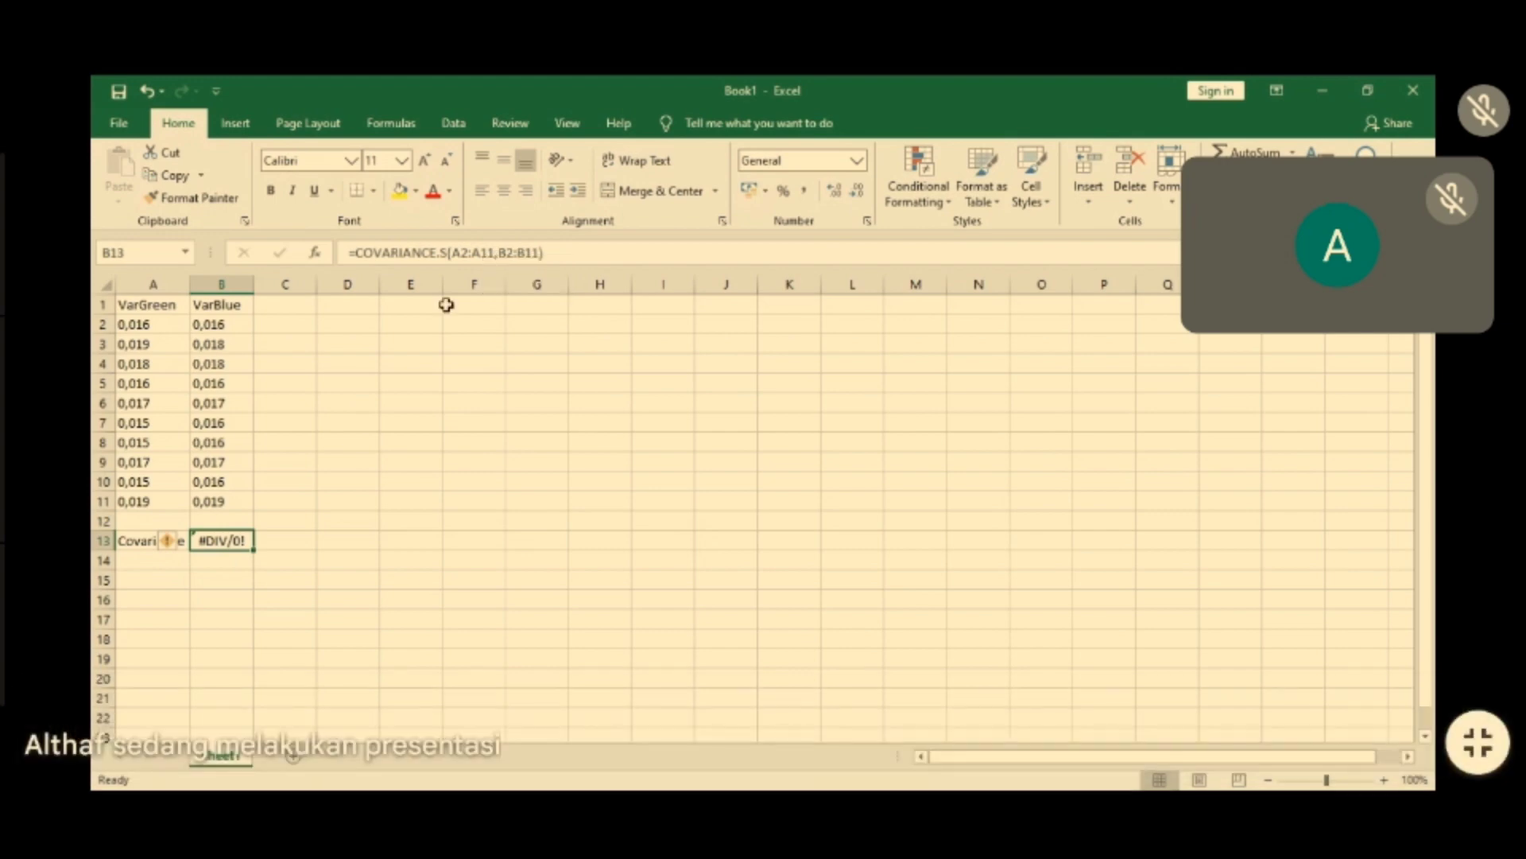
left_click(140, 325)
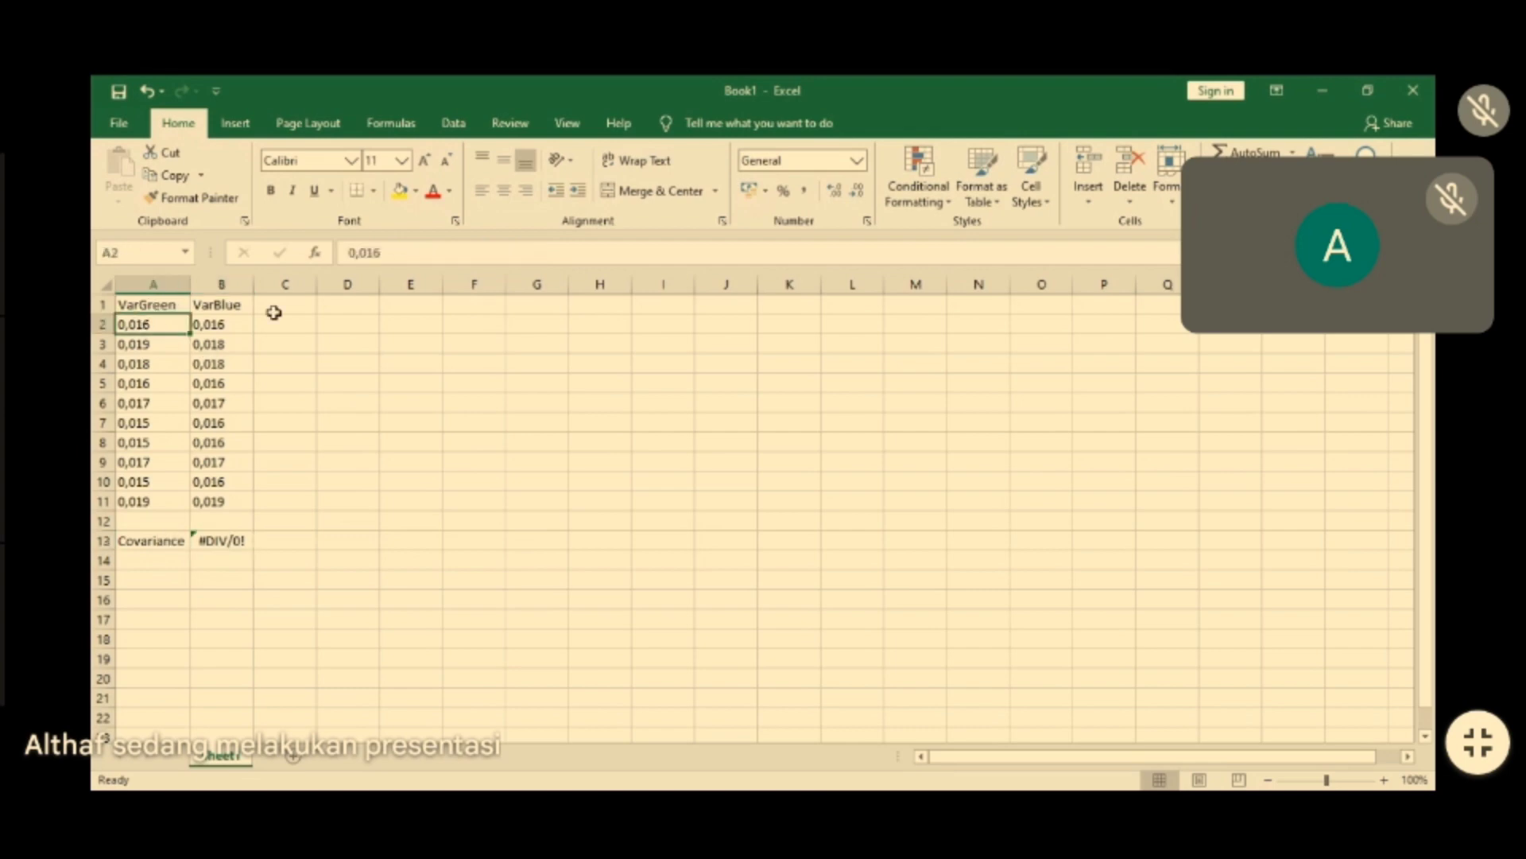
- Edit the decimal and thousands separators in the advanced Excel options and apply the settings
left_click(119, 129)
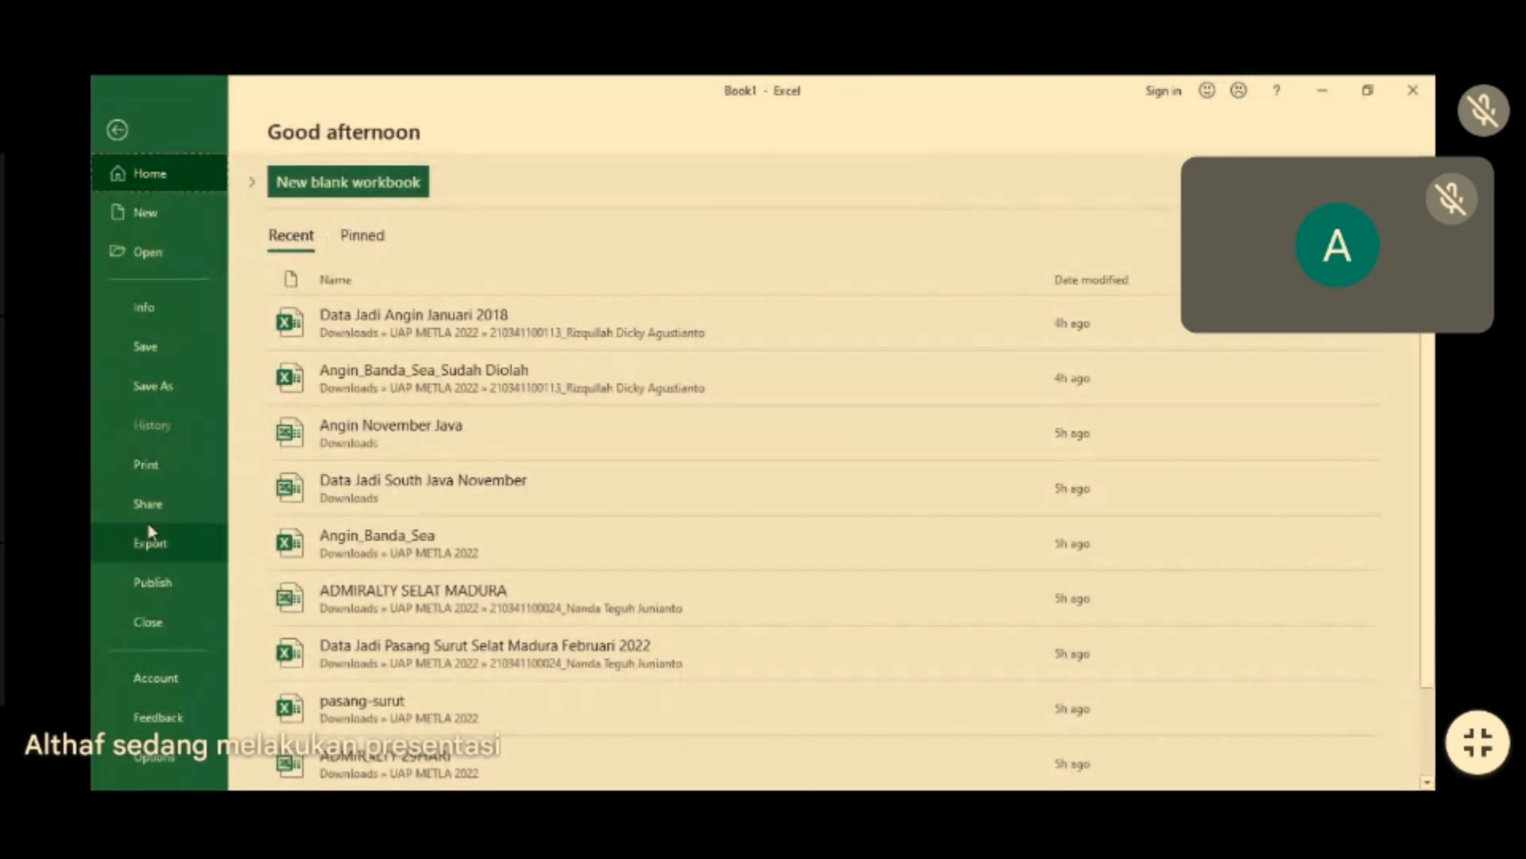
left_click(162, 762)
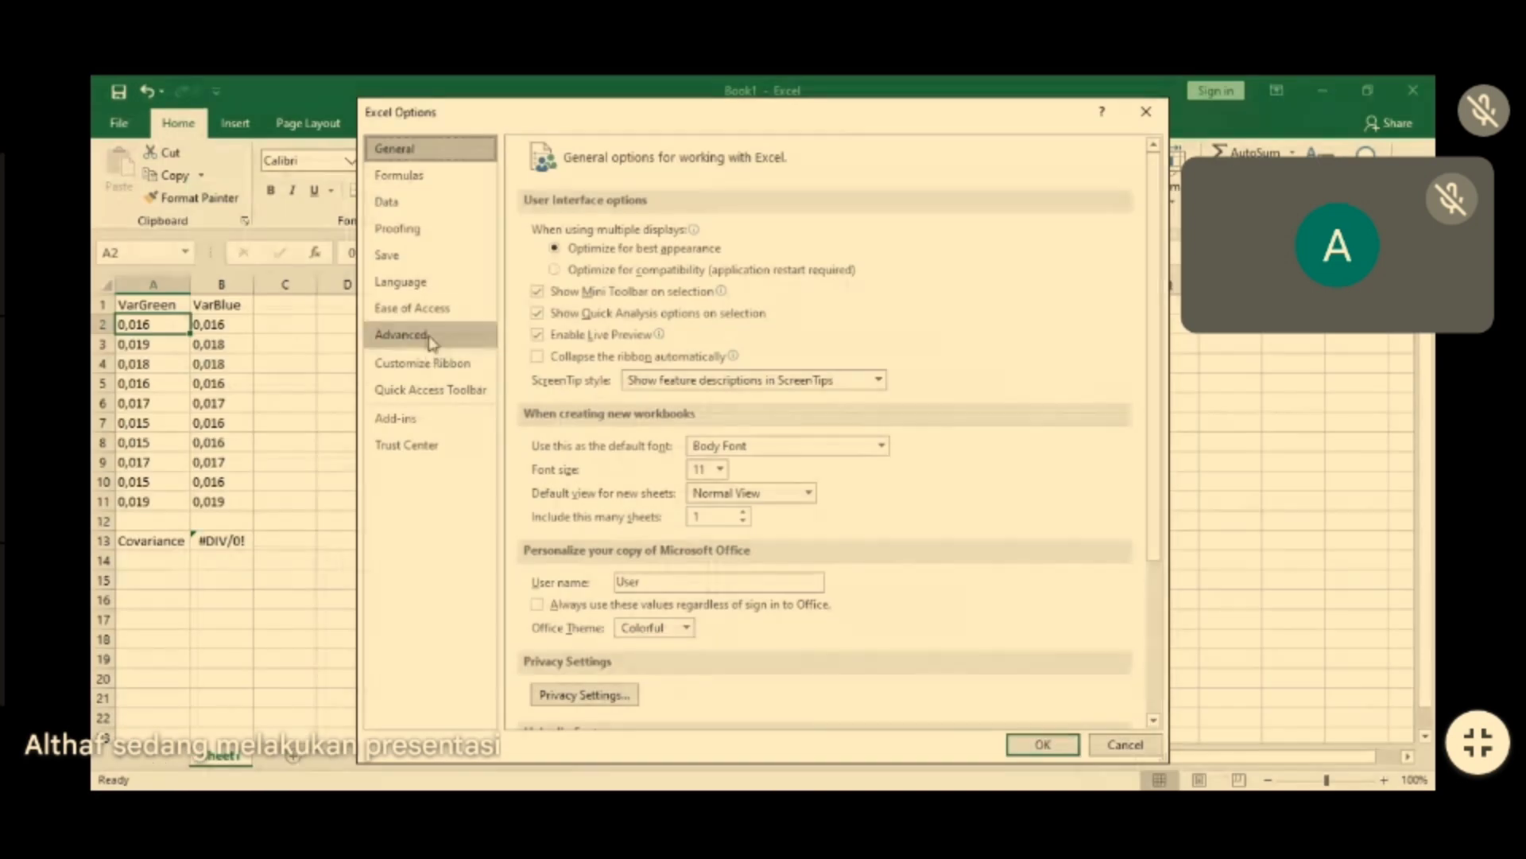
left_click(429, 339)
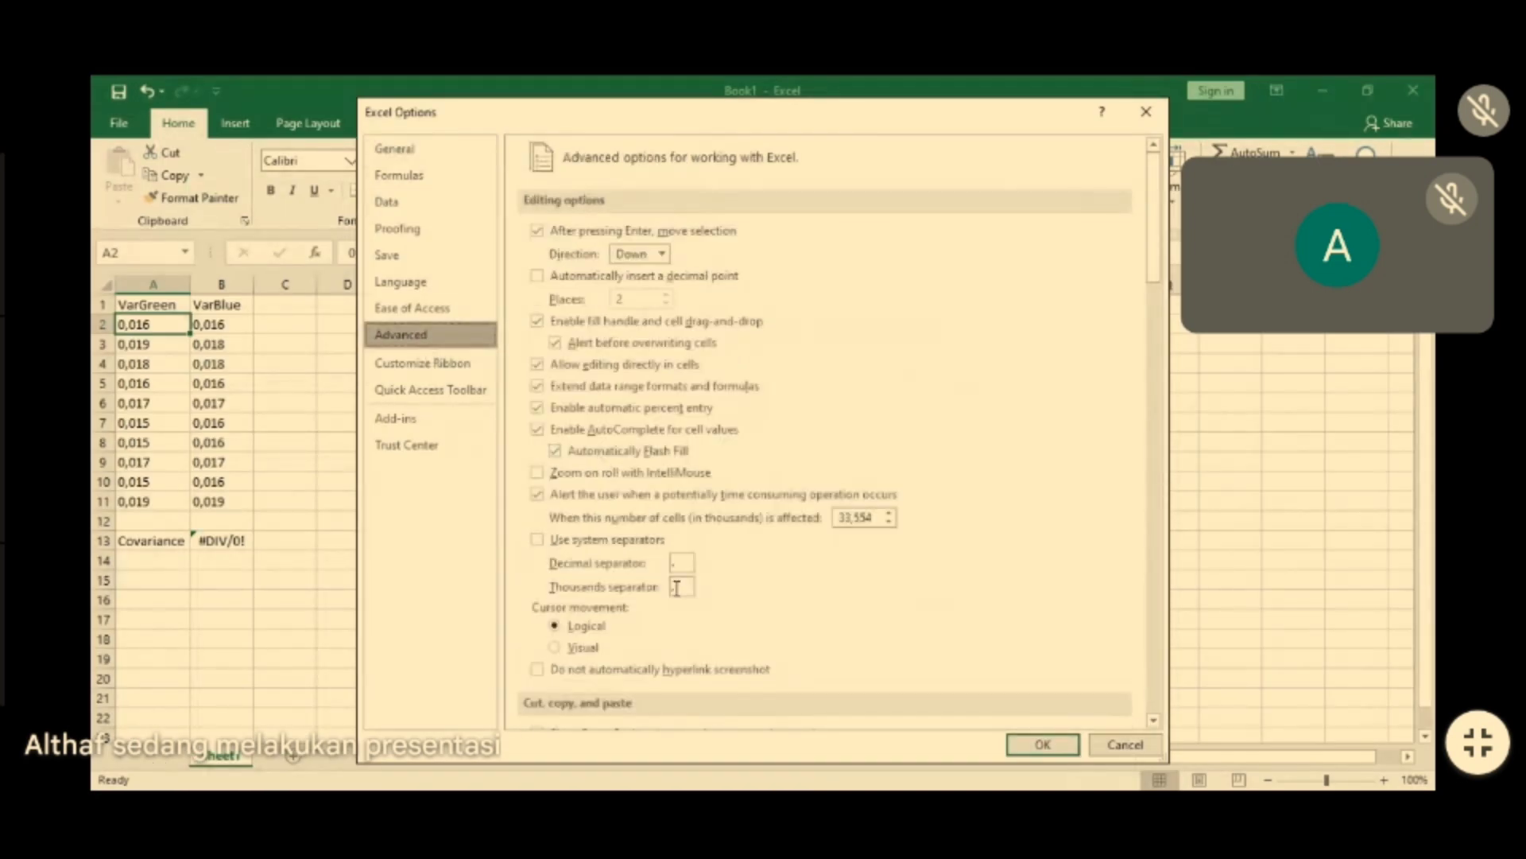
left_click(685, 561)
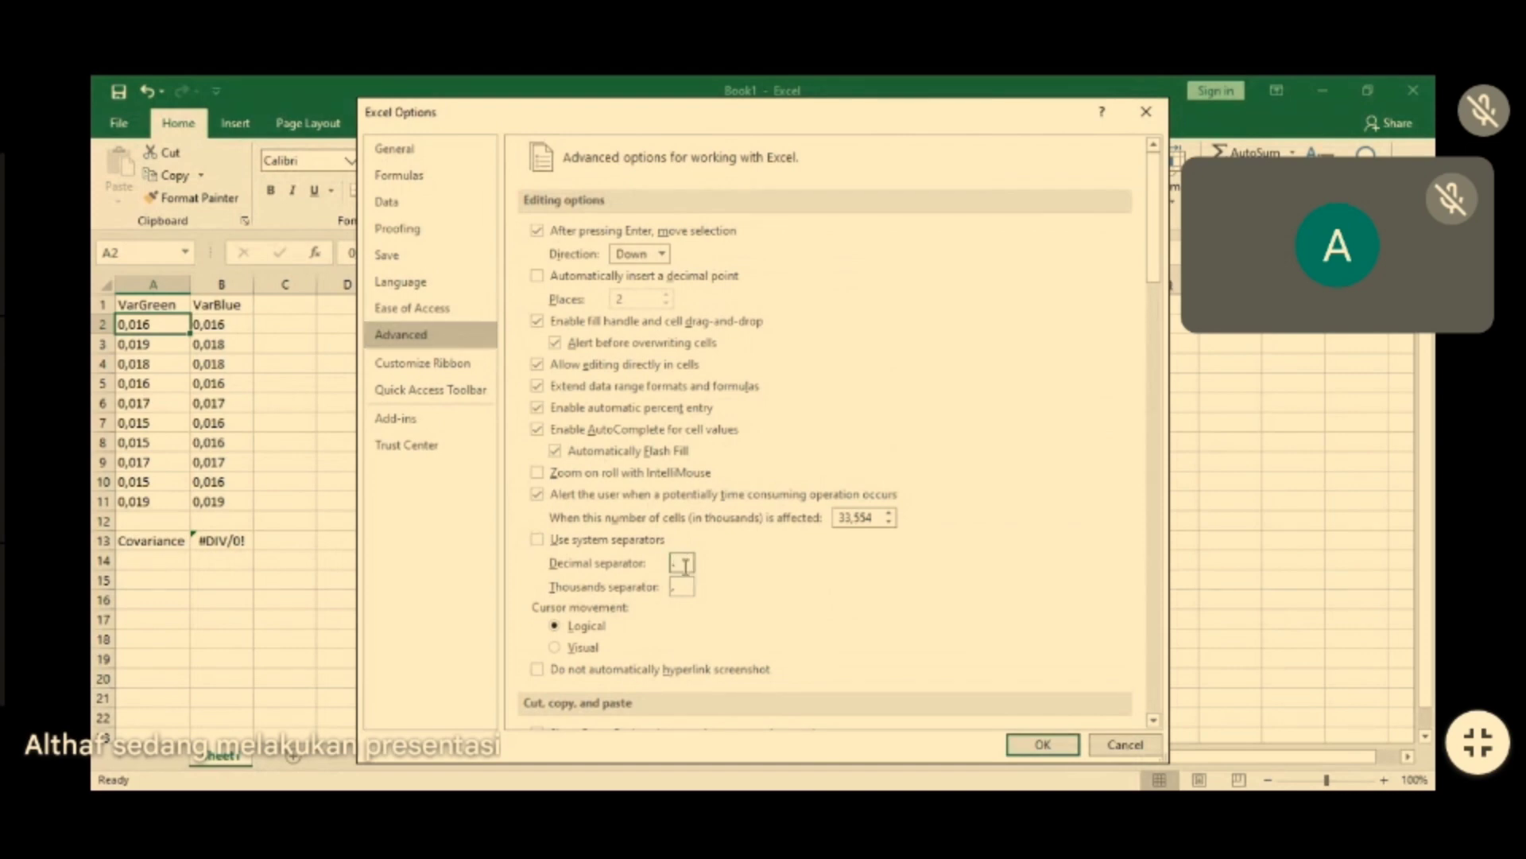
left_click(682, 587)
type(",")
key("BackSpace")
type(".")
left_click(682, 562)
key("BackSpace")
type(".")
left_click(688, 586)
left_click(1031, 746)
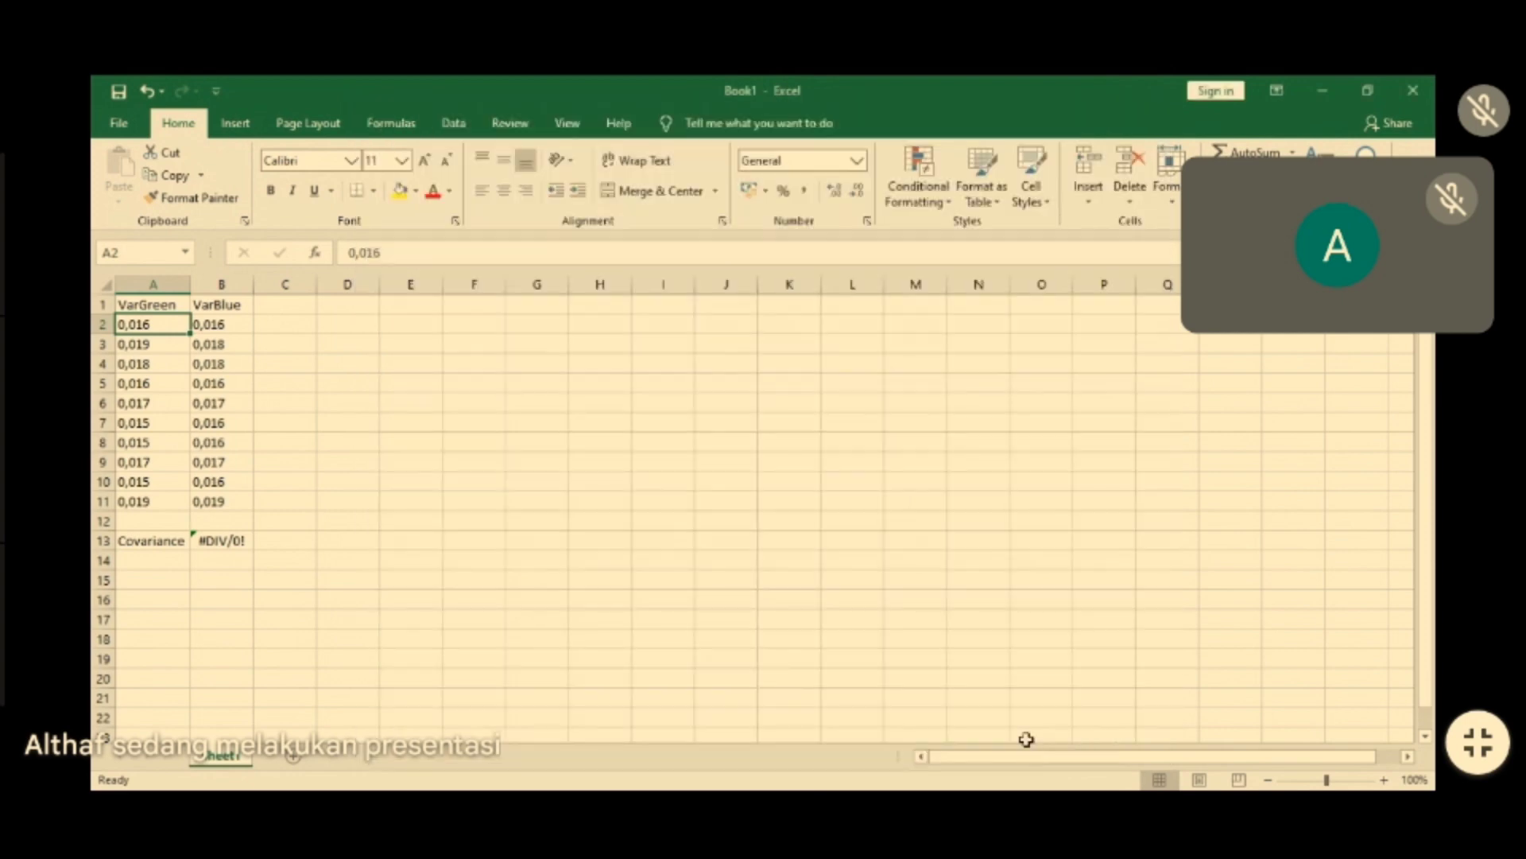
- Enter a VAR.S formula in B13 over the VarBlue range B2:B11
left_click(140, 344)
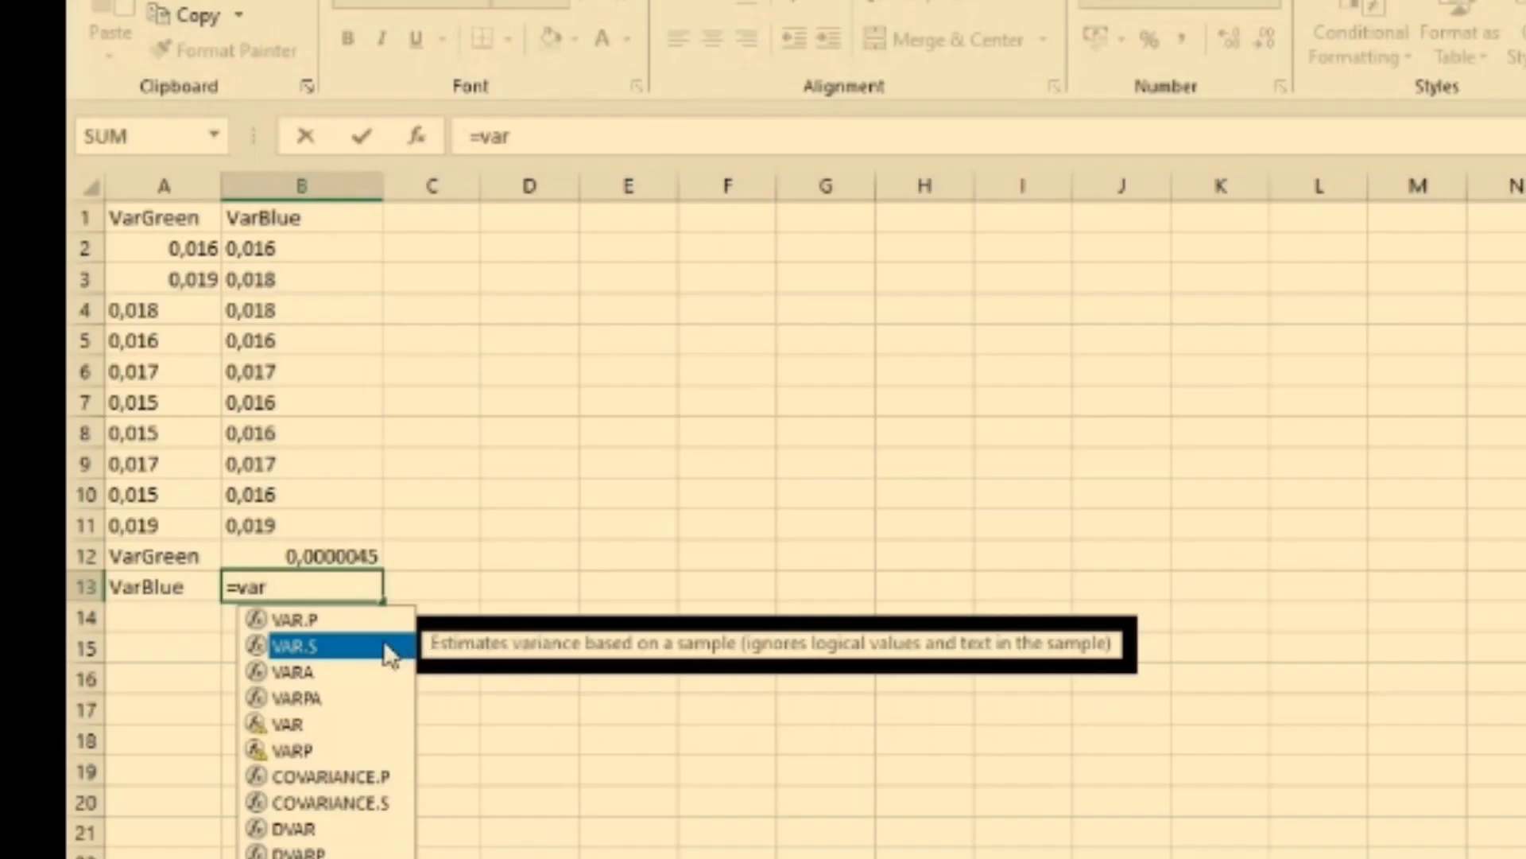
double_click(329, 648)
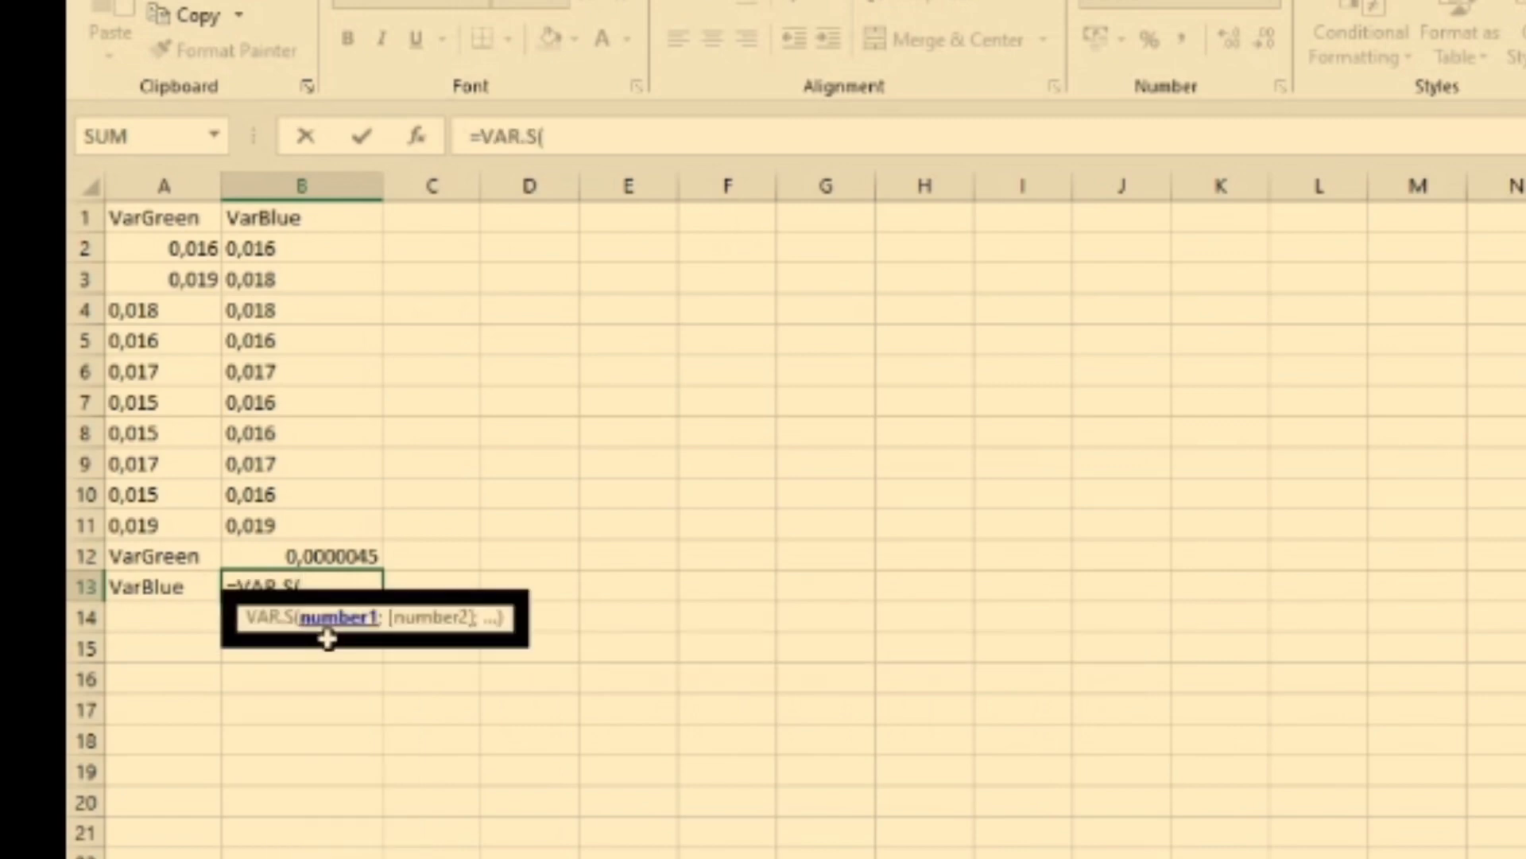
left_click_drag(246, 251, 284, 515)
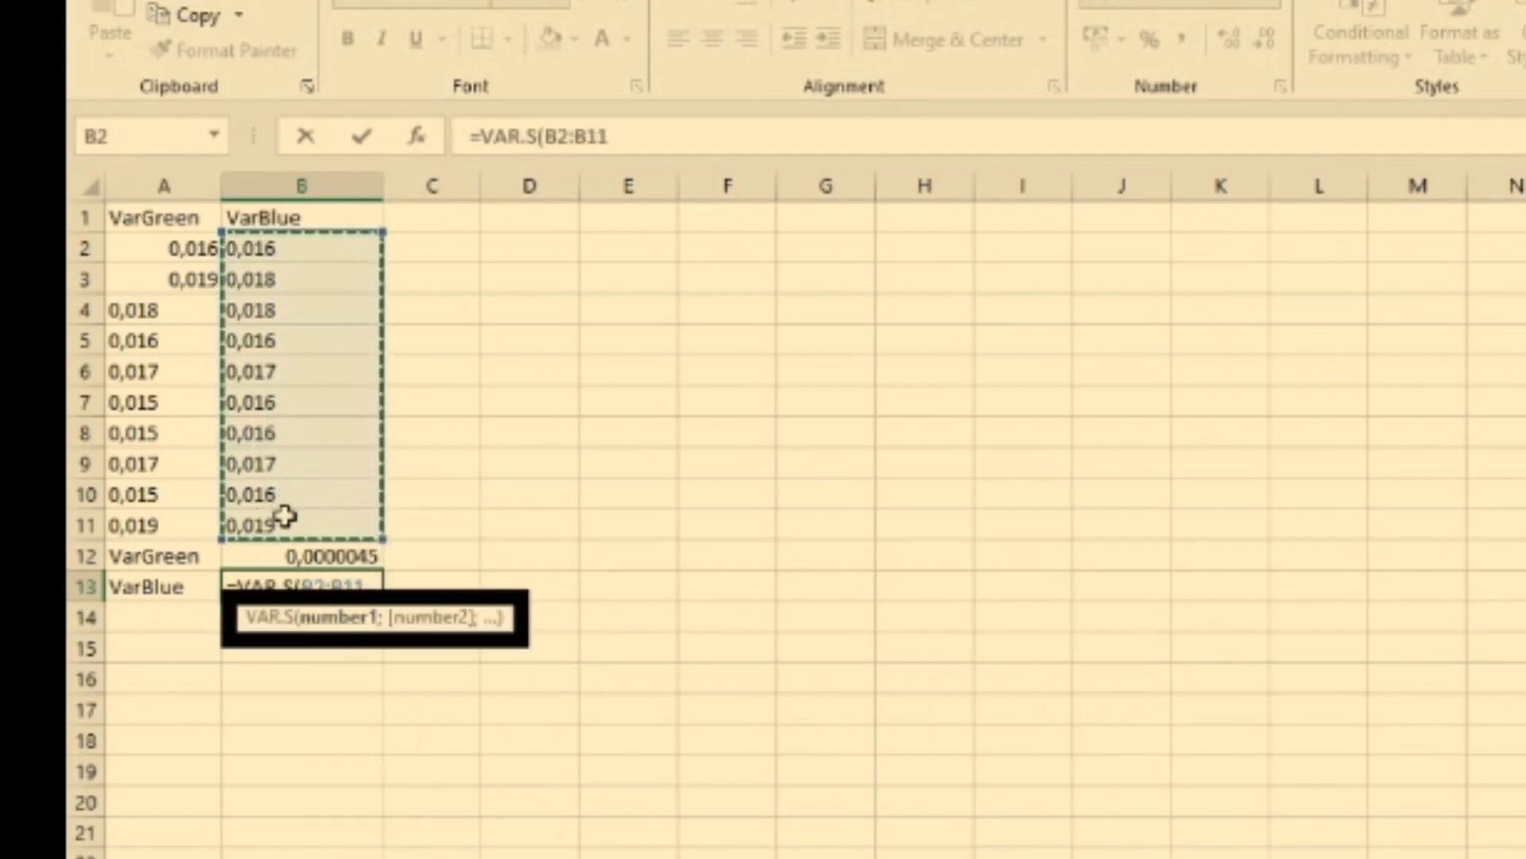
key("Return")
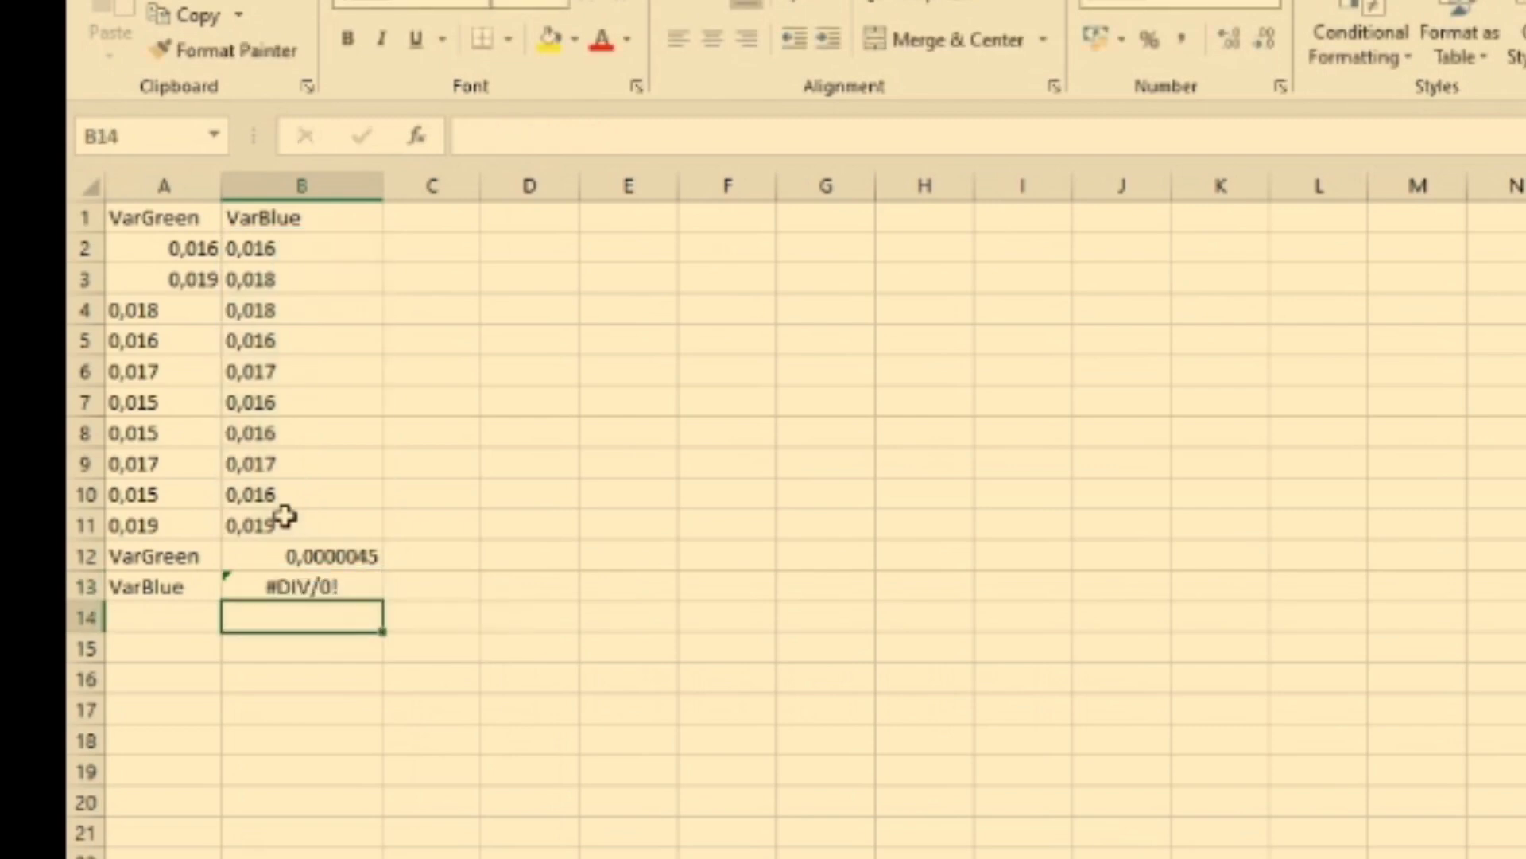
left_click(310, 585)
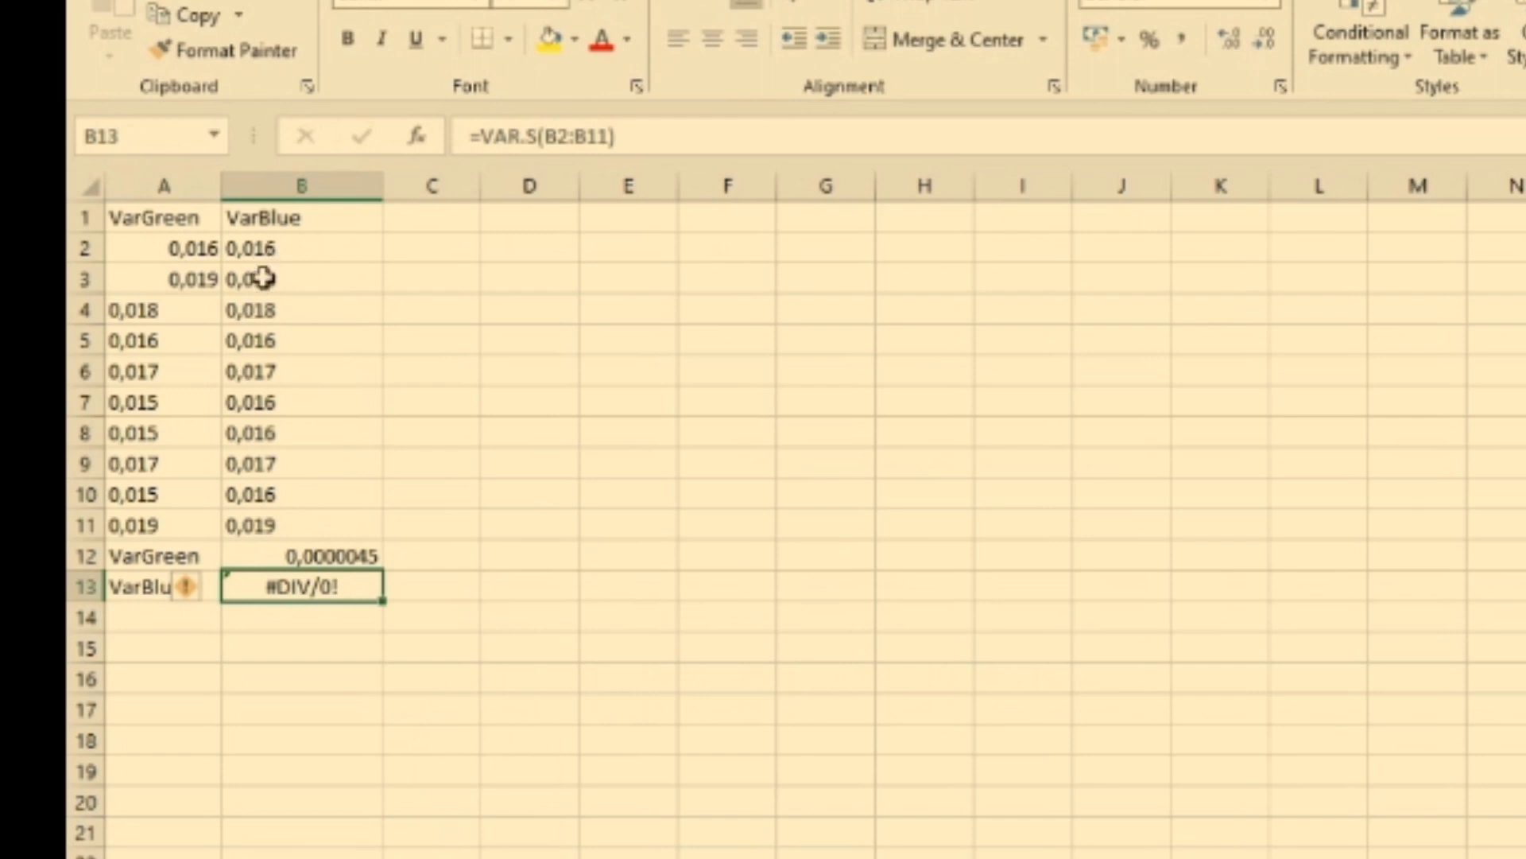
- Try a replace-all on the period character across the whole sheet and close the find-and-replace dialog
key("ctrl+f")
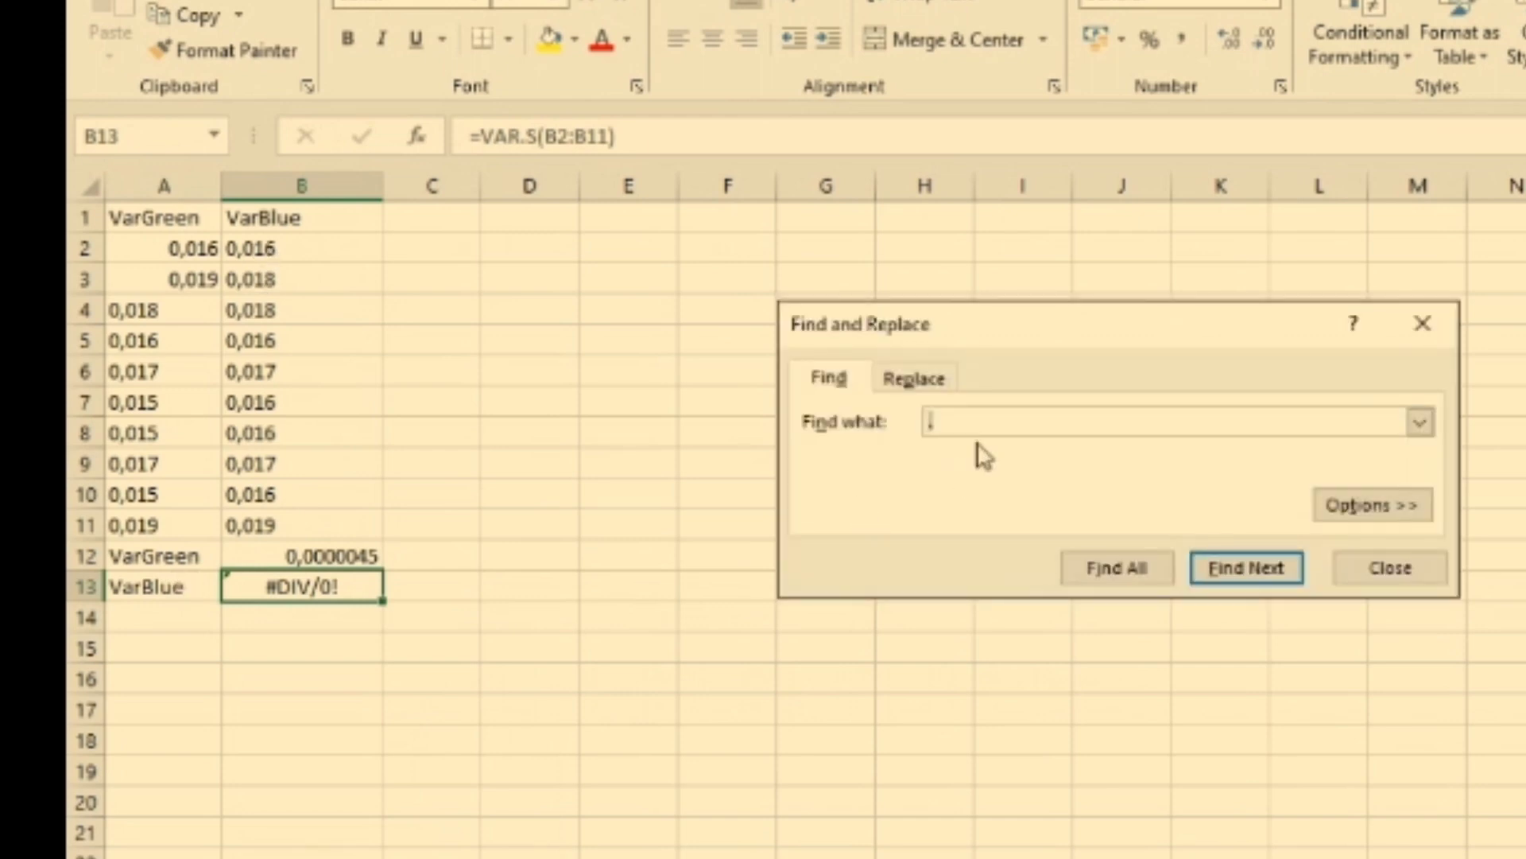
type(".")
left_click(918, 382)
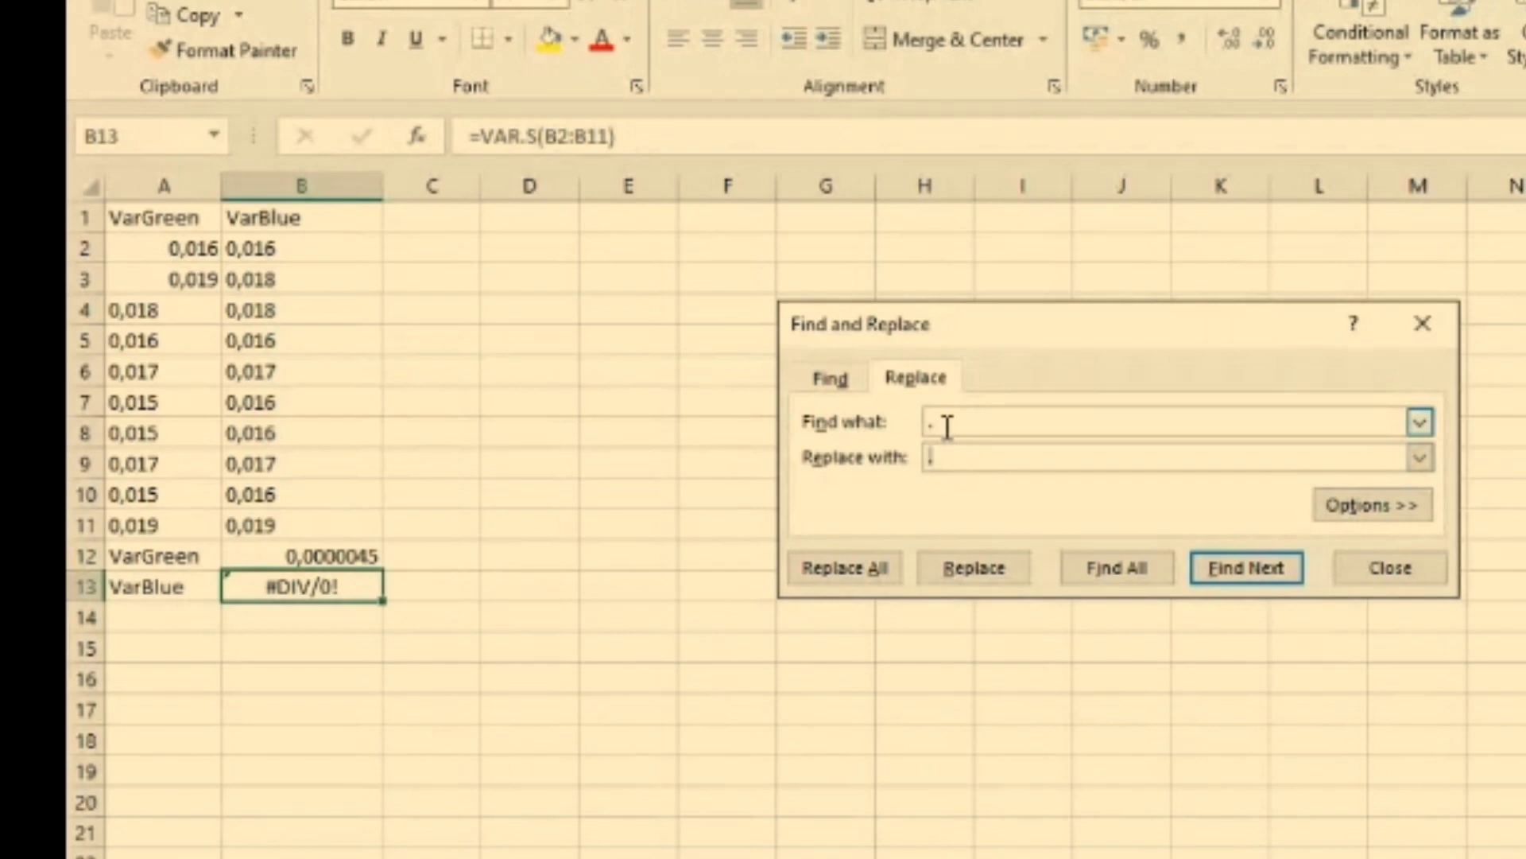
left_click(876, 579)
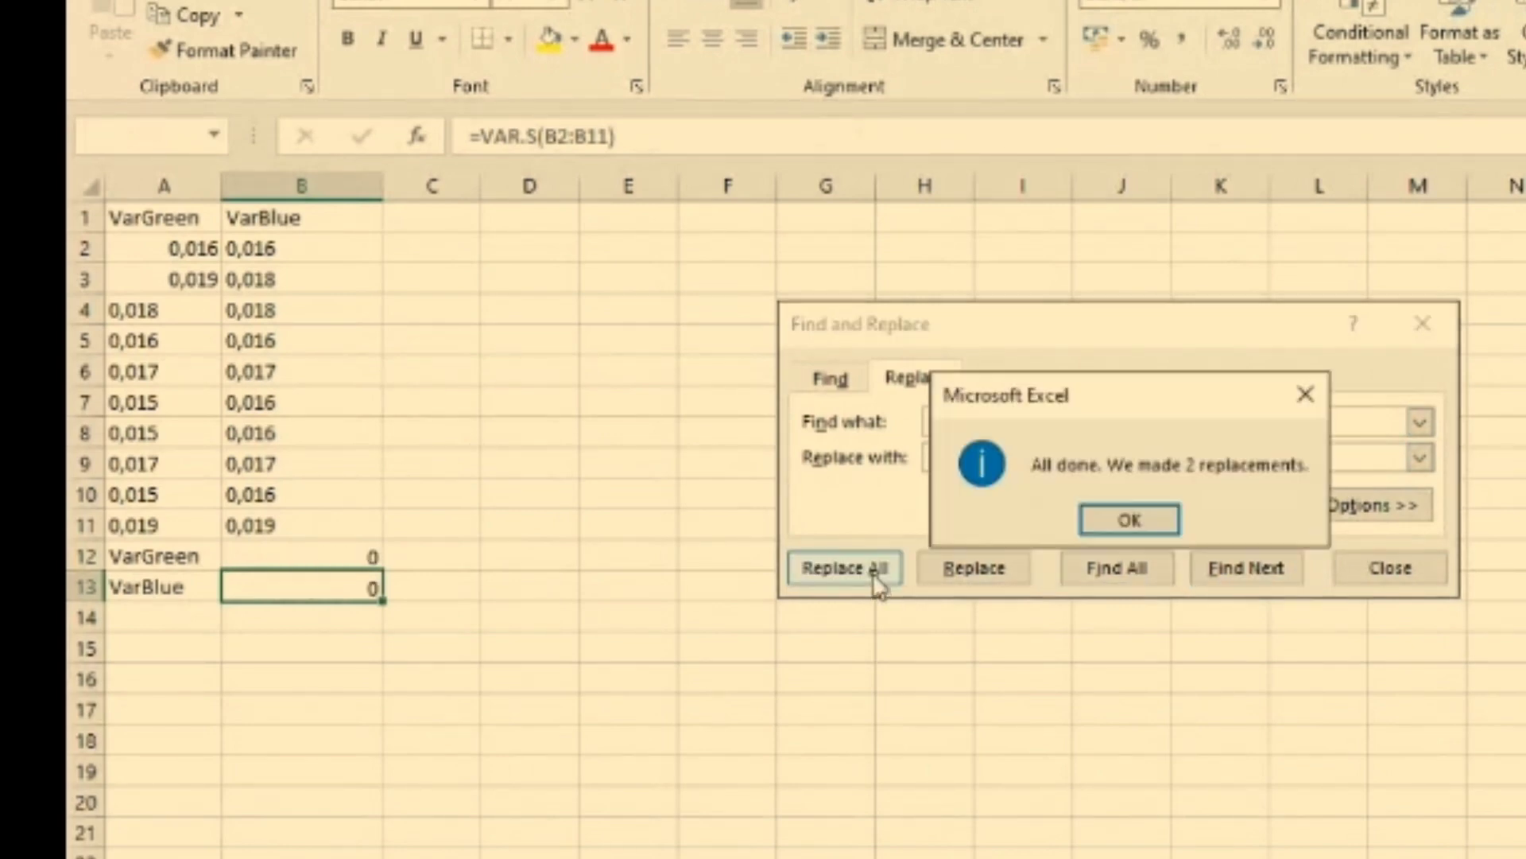
left_click(1127, 520)
left_click(1387, 567)
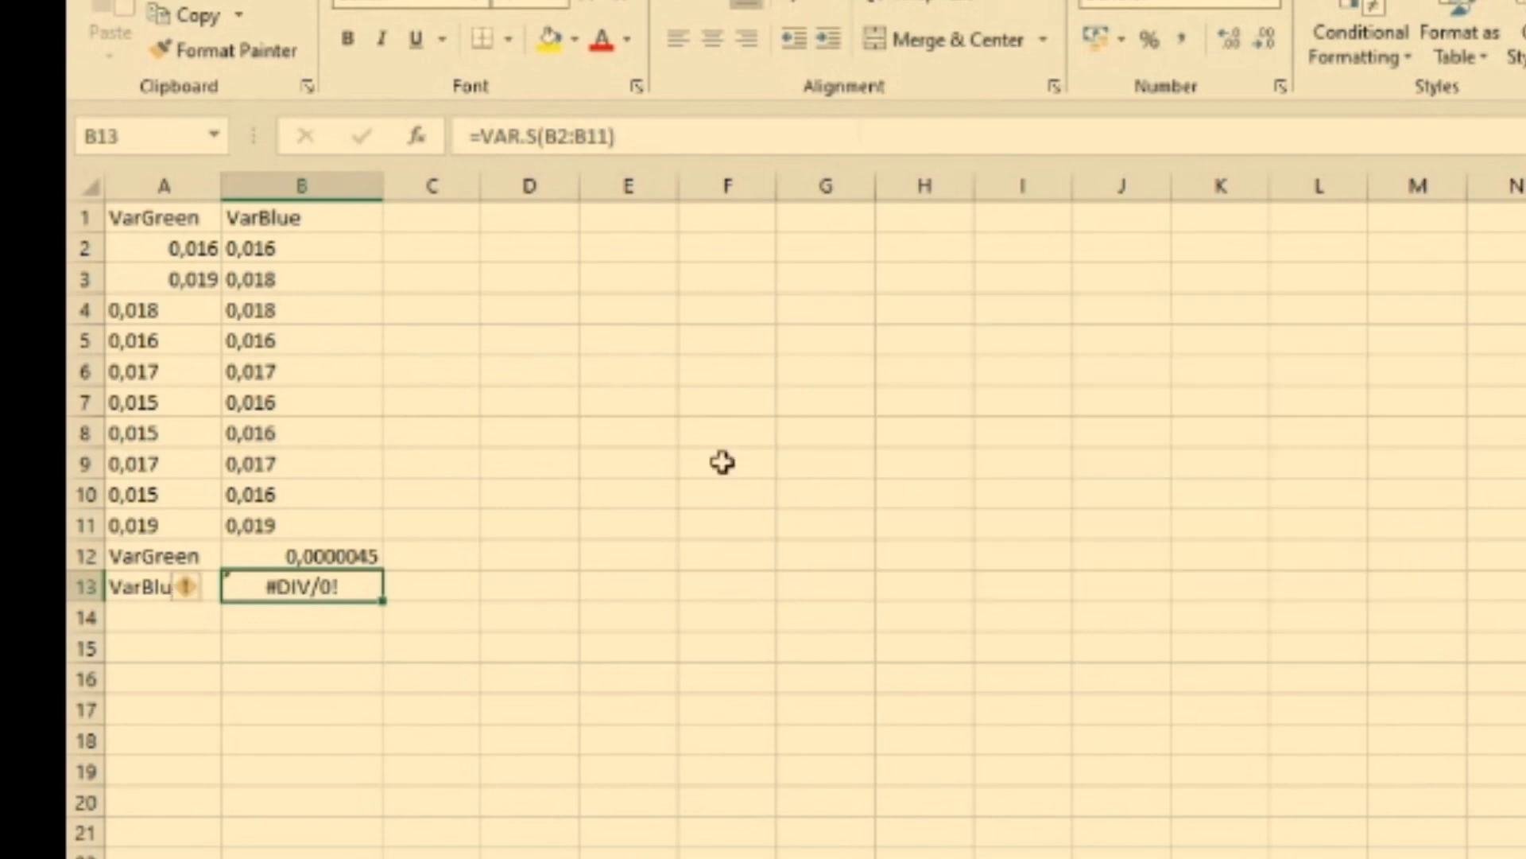
- Examine the sample values stored in the VarBlue column and the first VarGreen cells
left_click(296, 244)
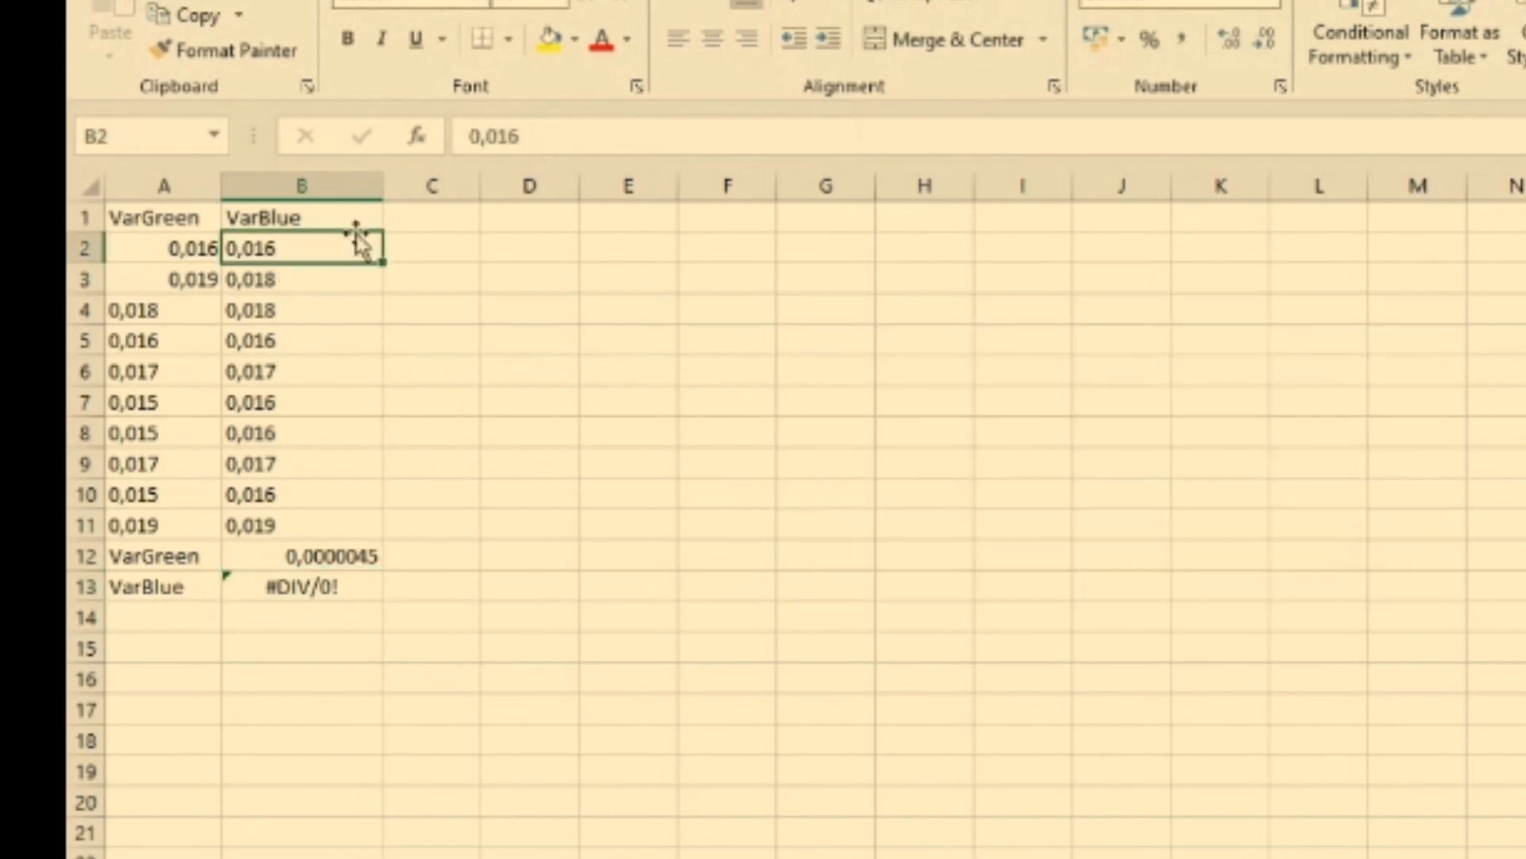
key("Down")
key("Down")
key("Down")
key("Down")
key("Down")
key("Down")
key("Down")
key("Down")
key("Down")
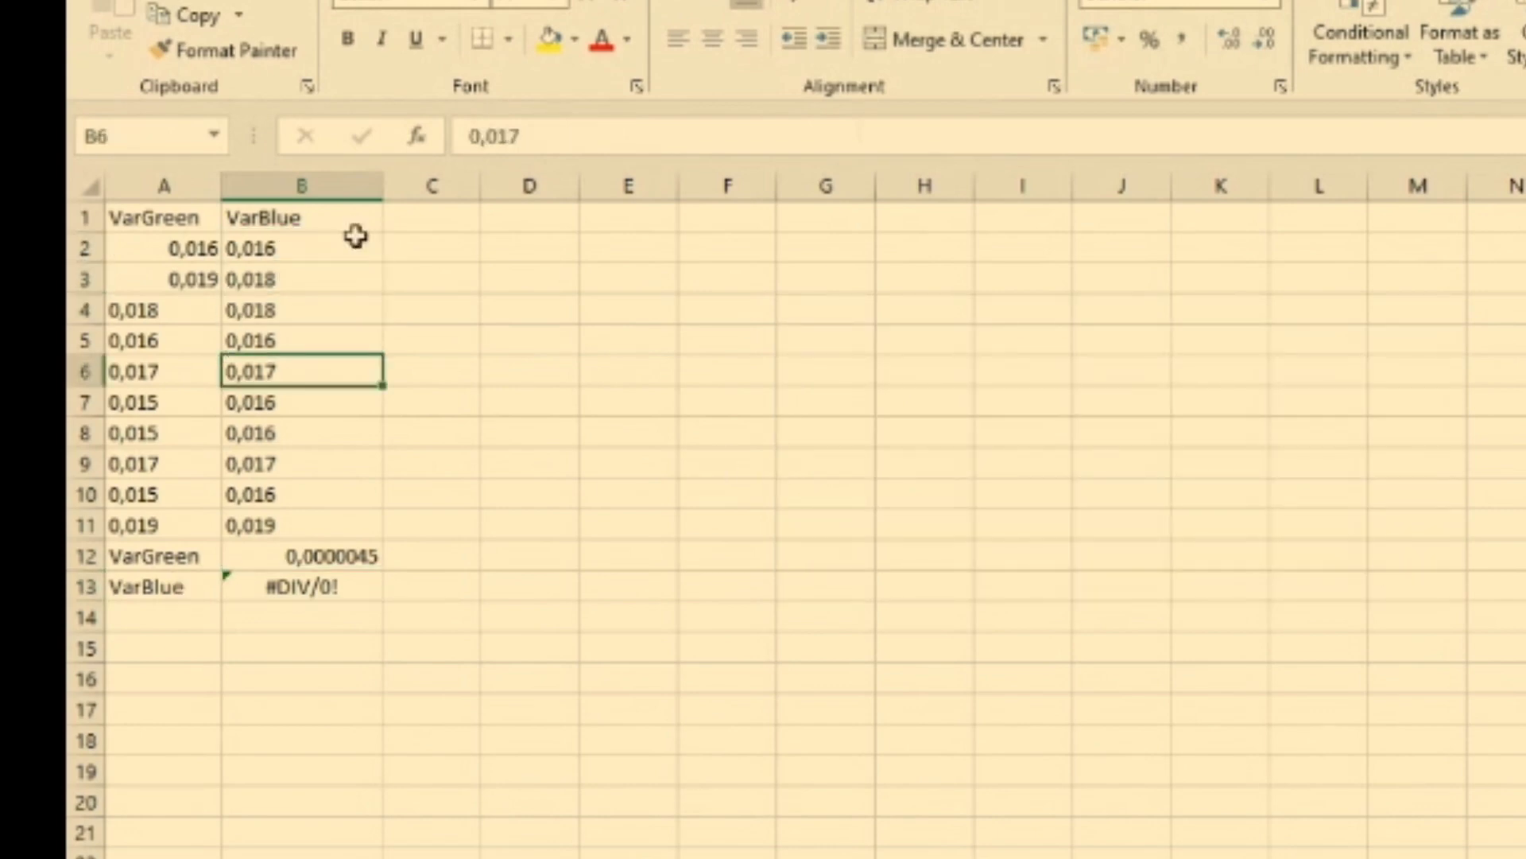
left_click(210, 250)
key("Down")
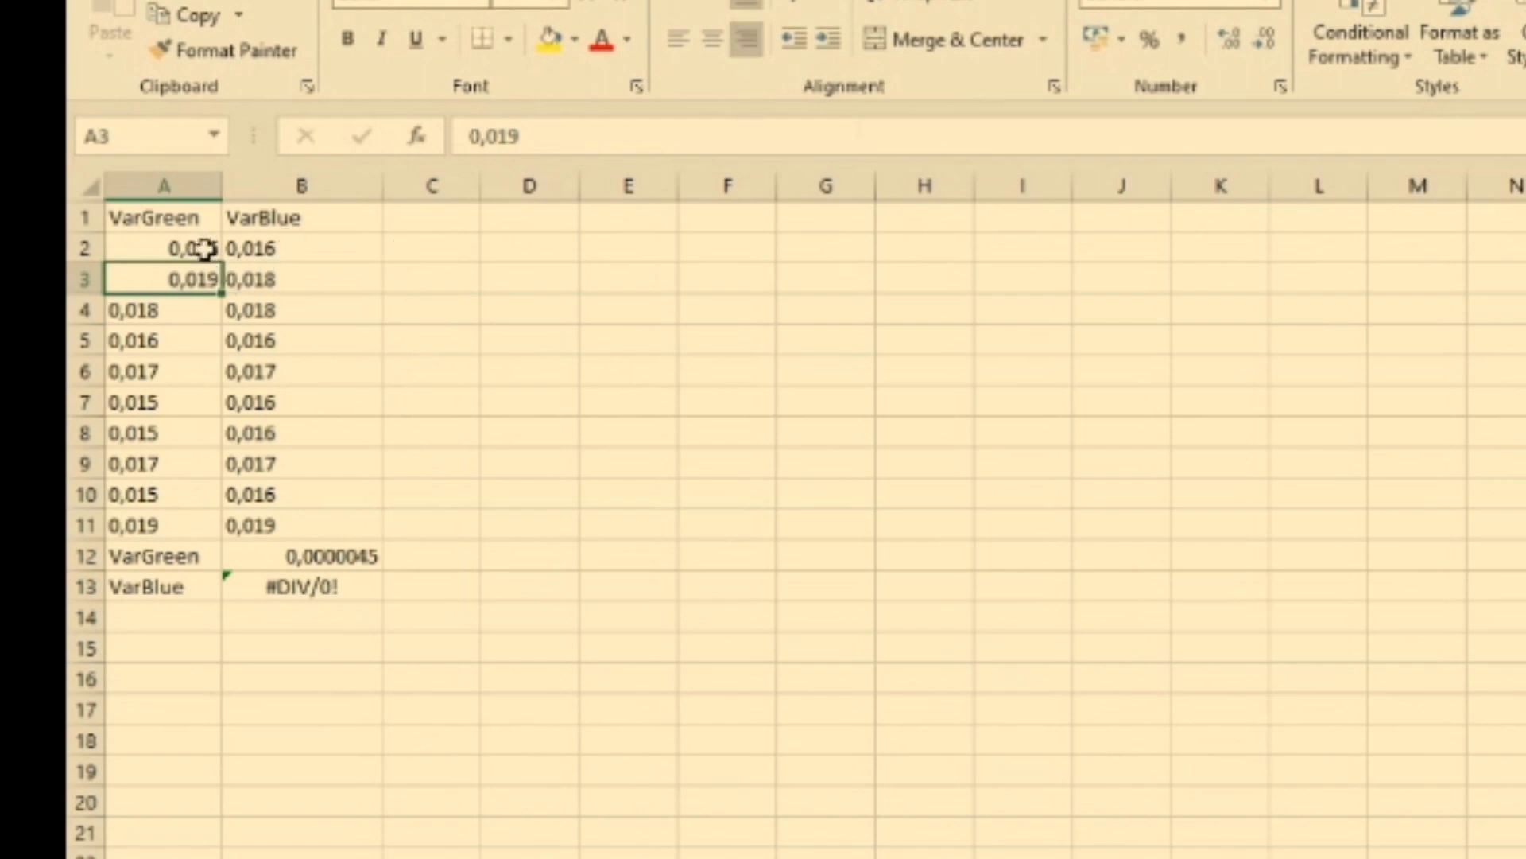
- Right-align all VarGreen and VarBlue sample values in A2:B11
left_click_drag(205, 249, 303, 521)
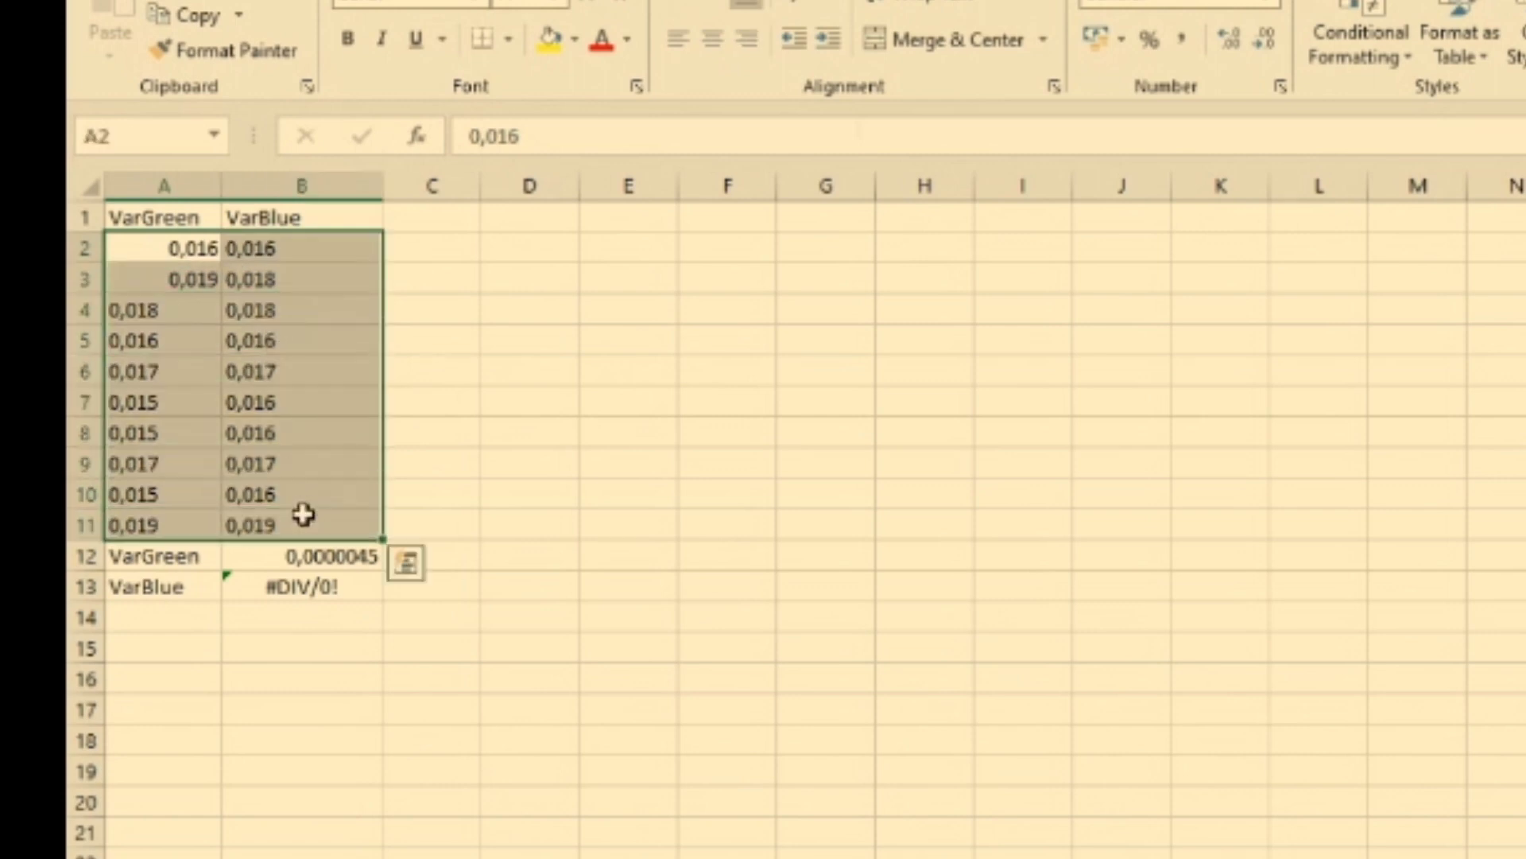
left_click(752, 37)
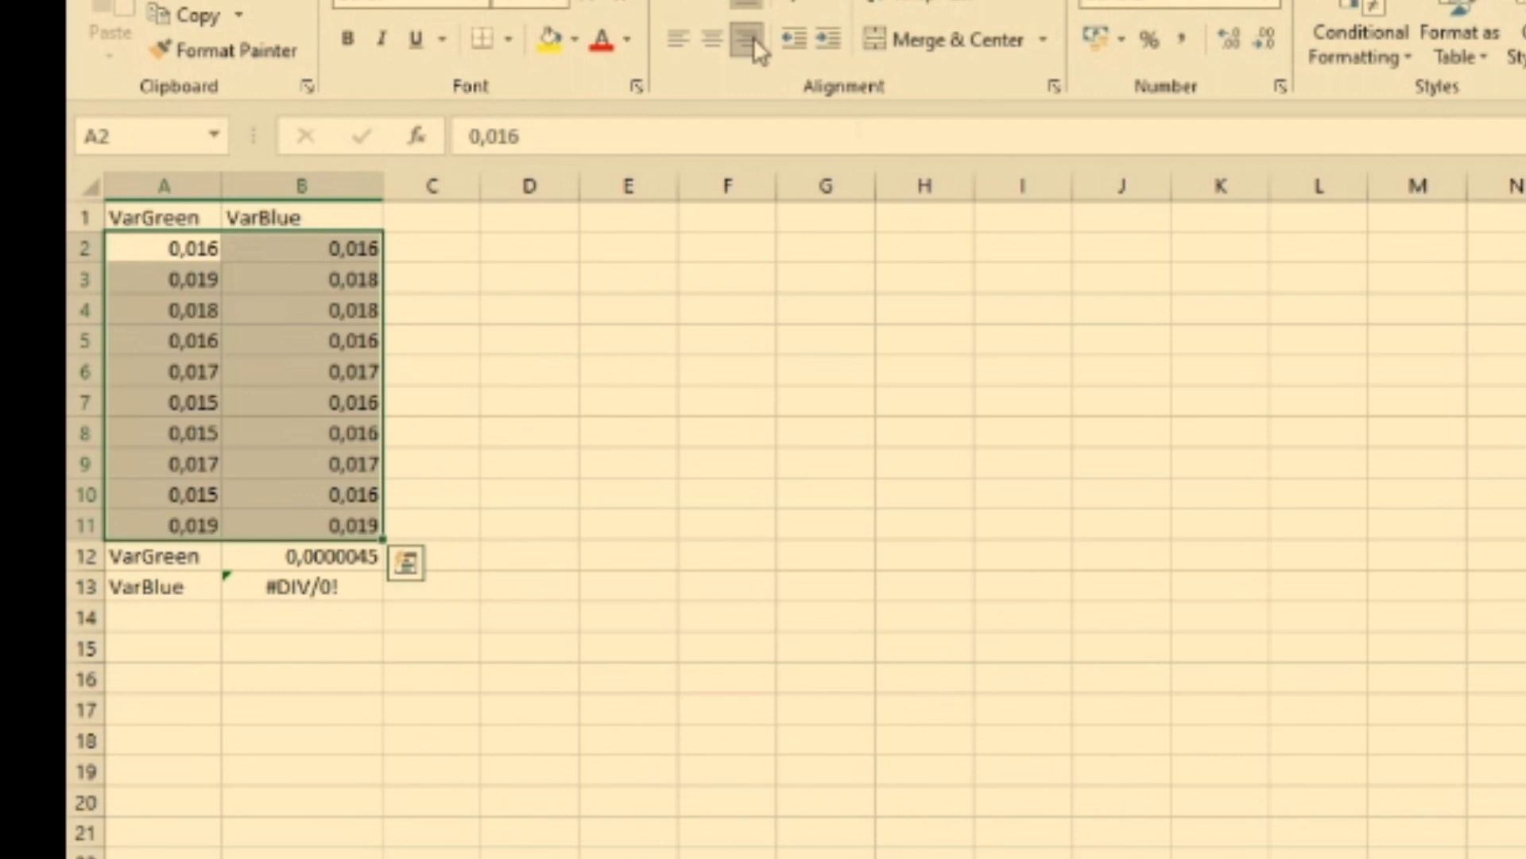
left_click(541, 429)
left_click(347, 587)
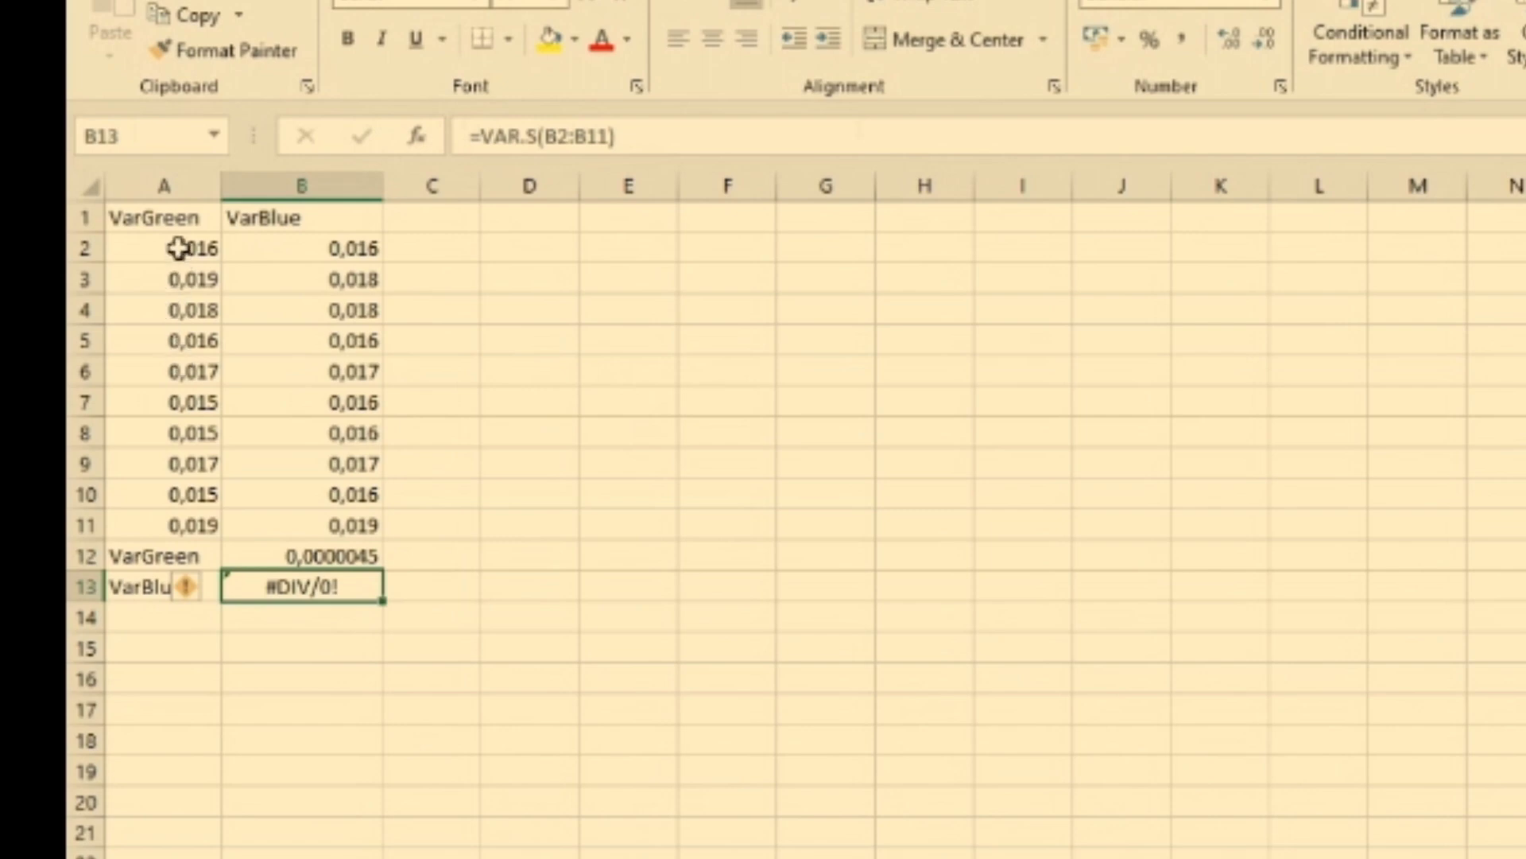
- Prepare a replacement on the sample values in A2:B11 with a comma as the search text
left_click_drag(178, 246, 298, 514)
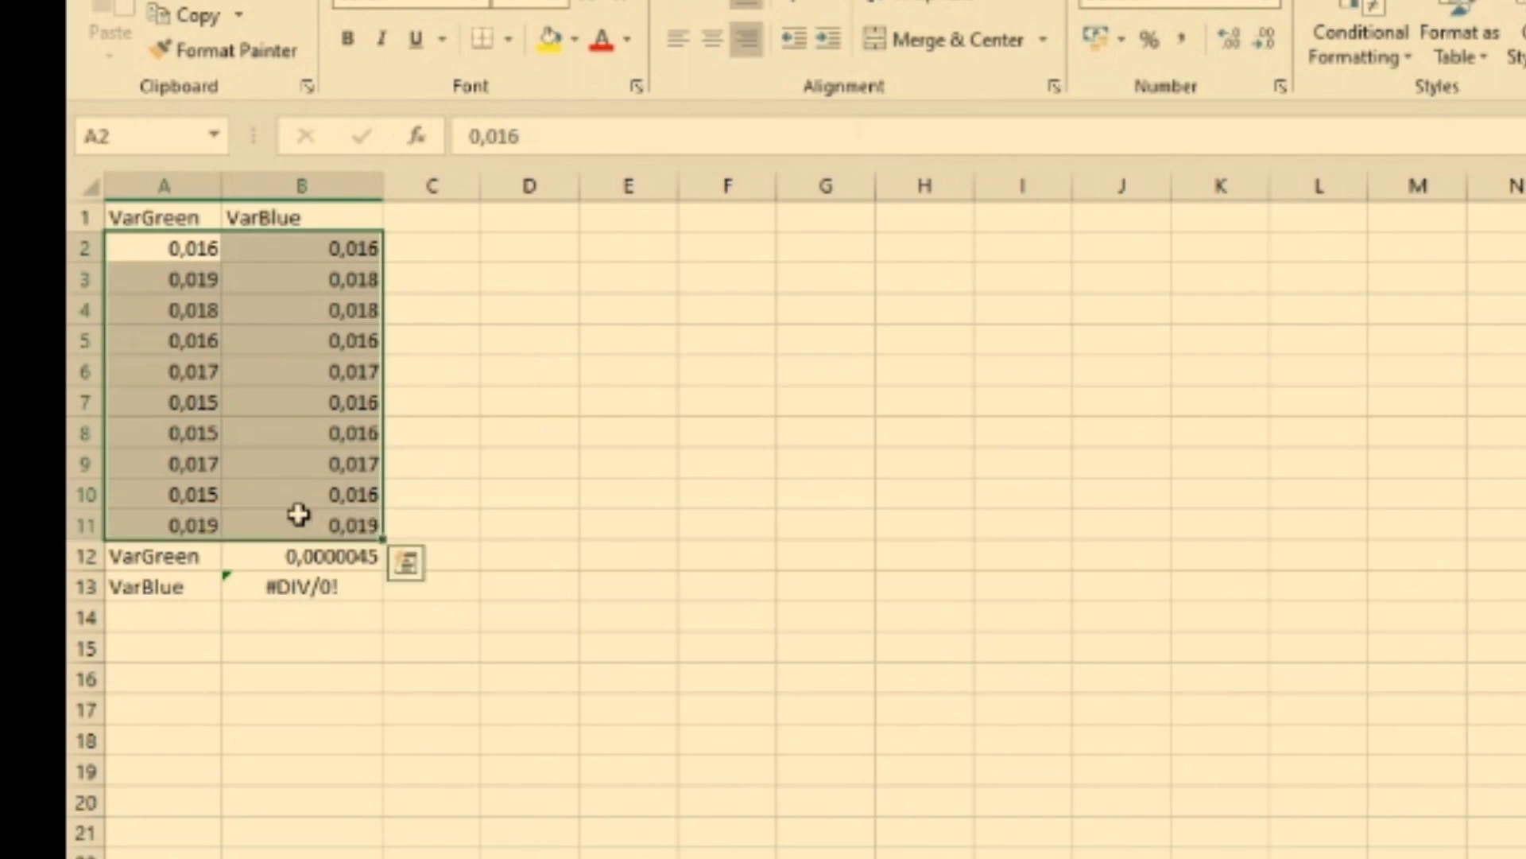
key("ctrl+f")
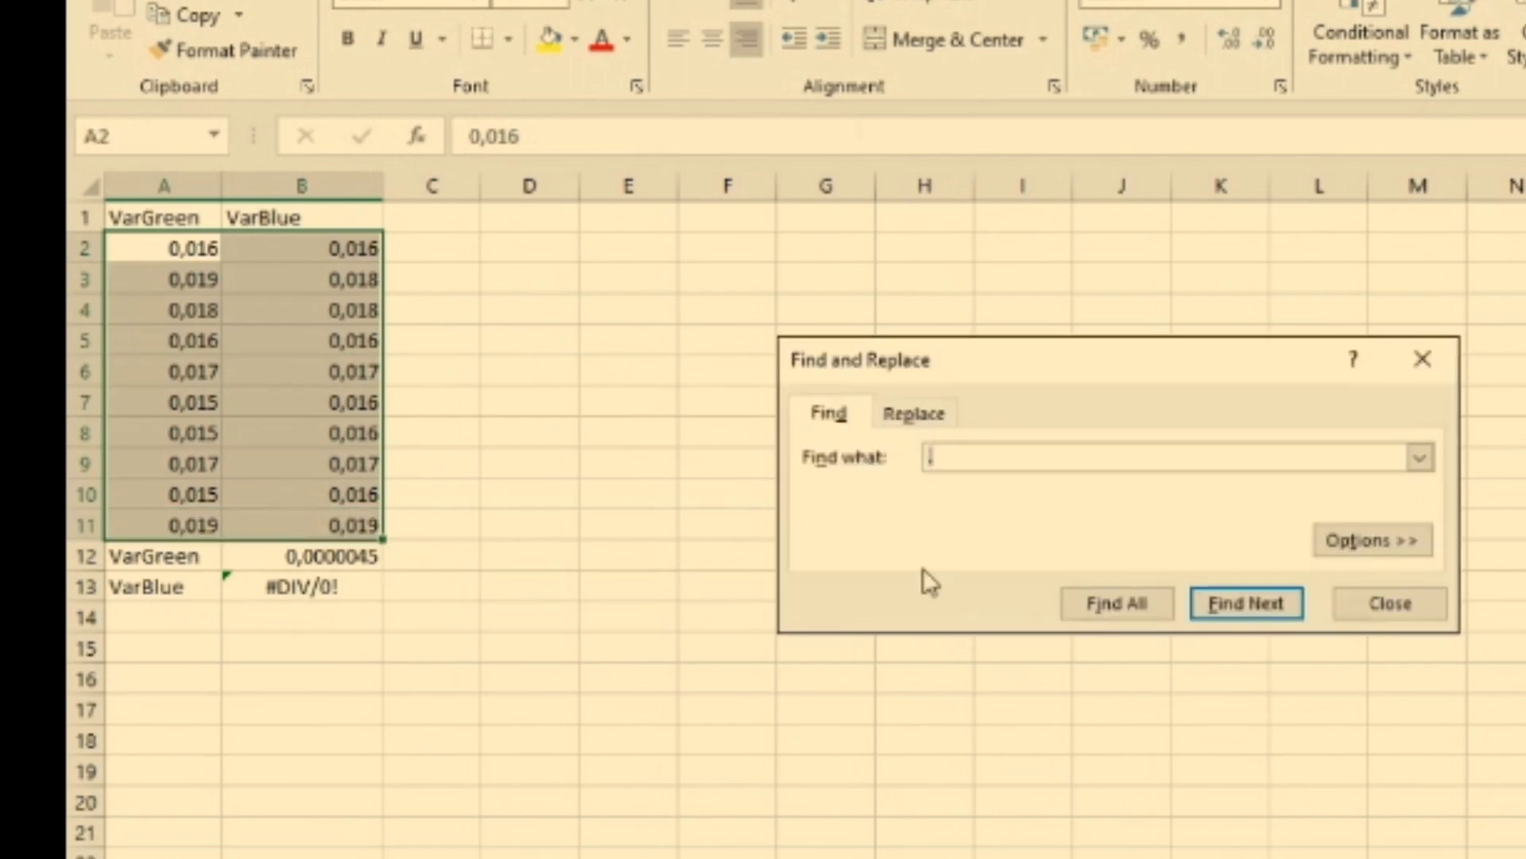
type(",")
left_click(940, 413)
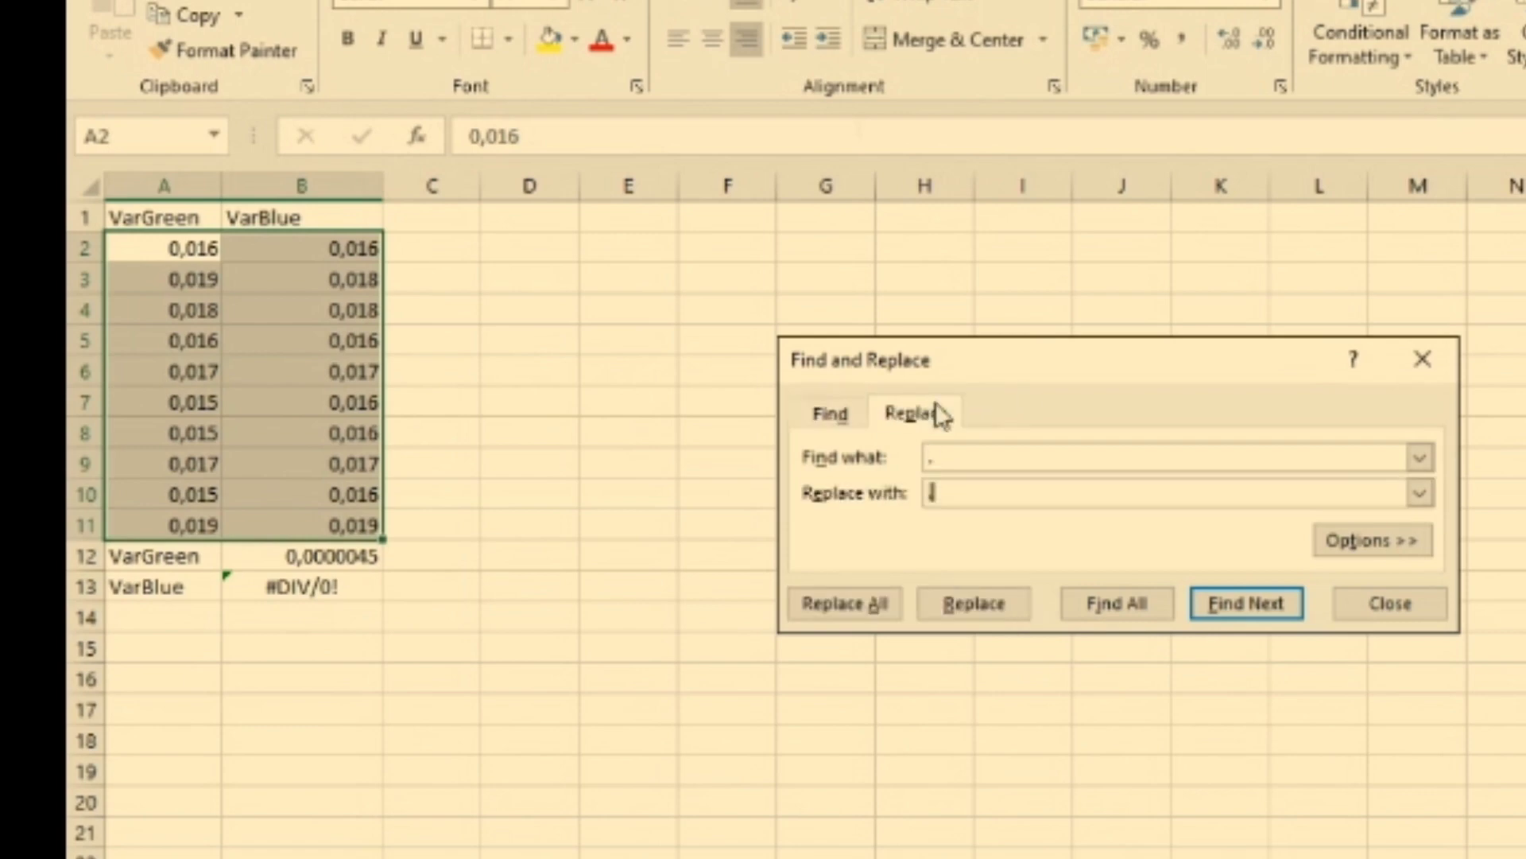
type(".")
left_click(962, 459)
key("BackSpace")
type(",")
- Set a period as the replacement text and replace every comma in A2:B11
left_click(962, 493)
type("....")
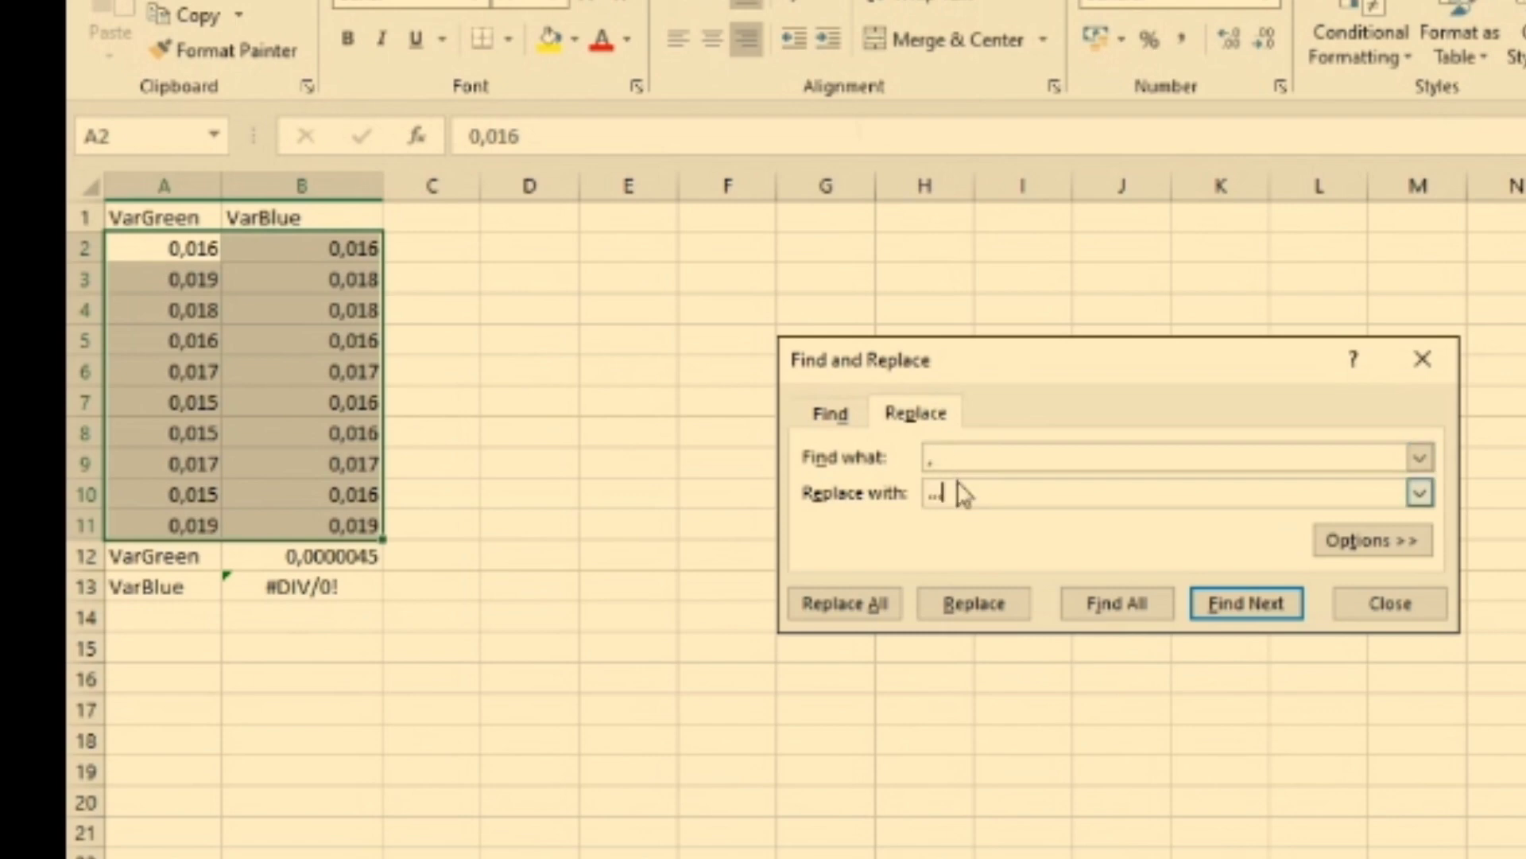
key("BackSpace")
key("BackSpace")
key("BackSpace")
key("BackSpace")
left_click(835, 614)
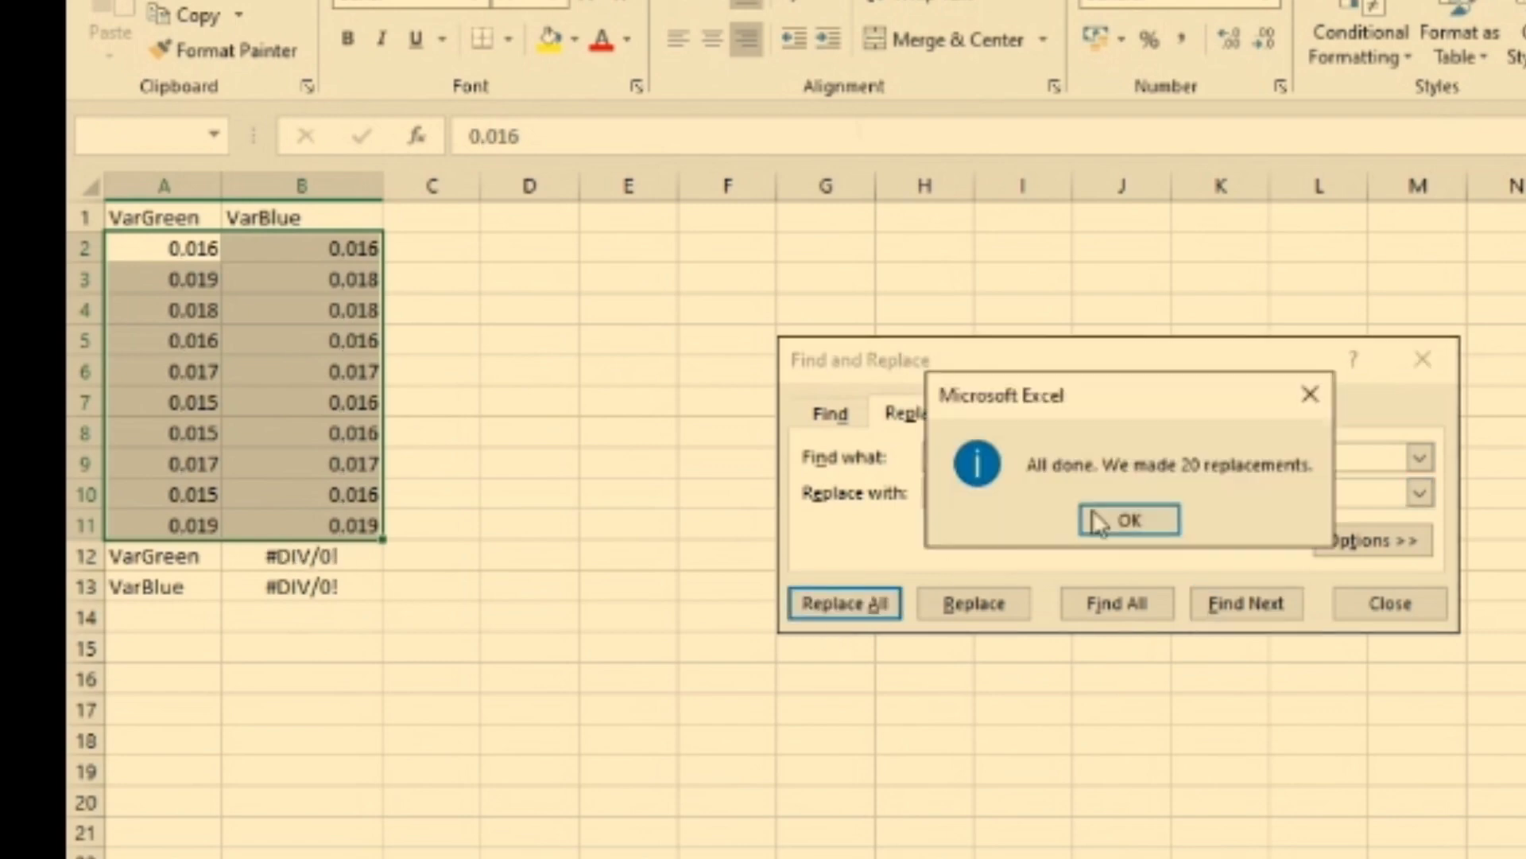
left_click(1122, 521)
left_click(569, 504)
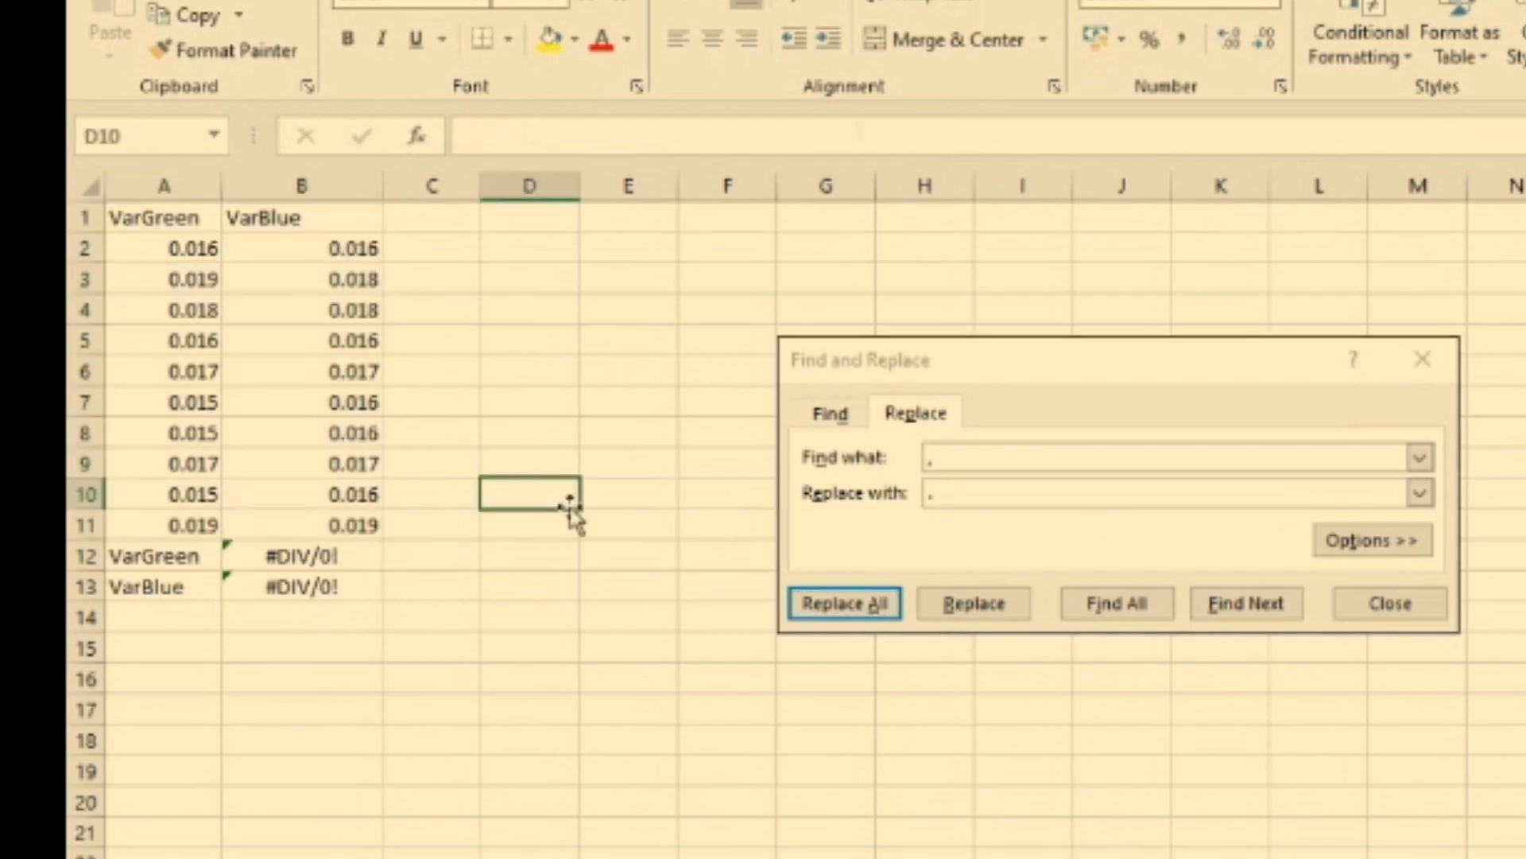
left_click(1423, 361)
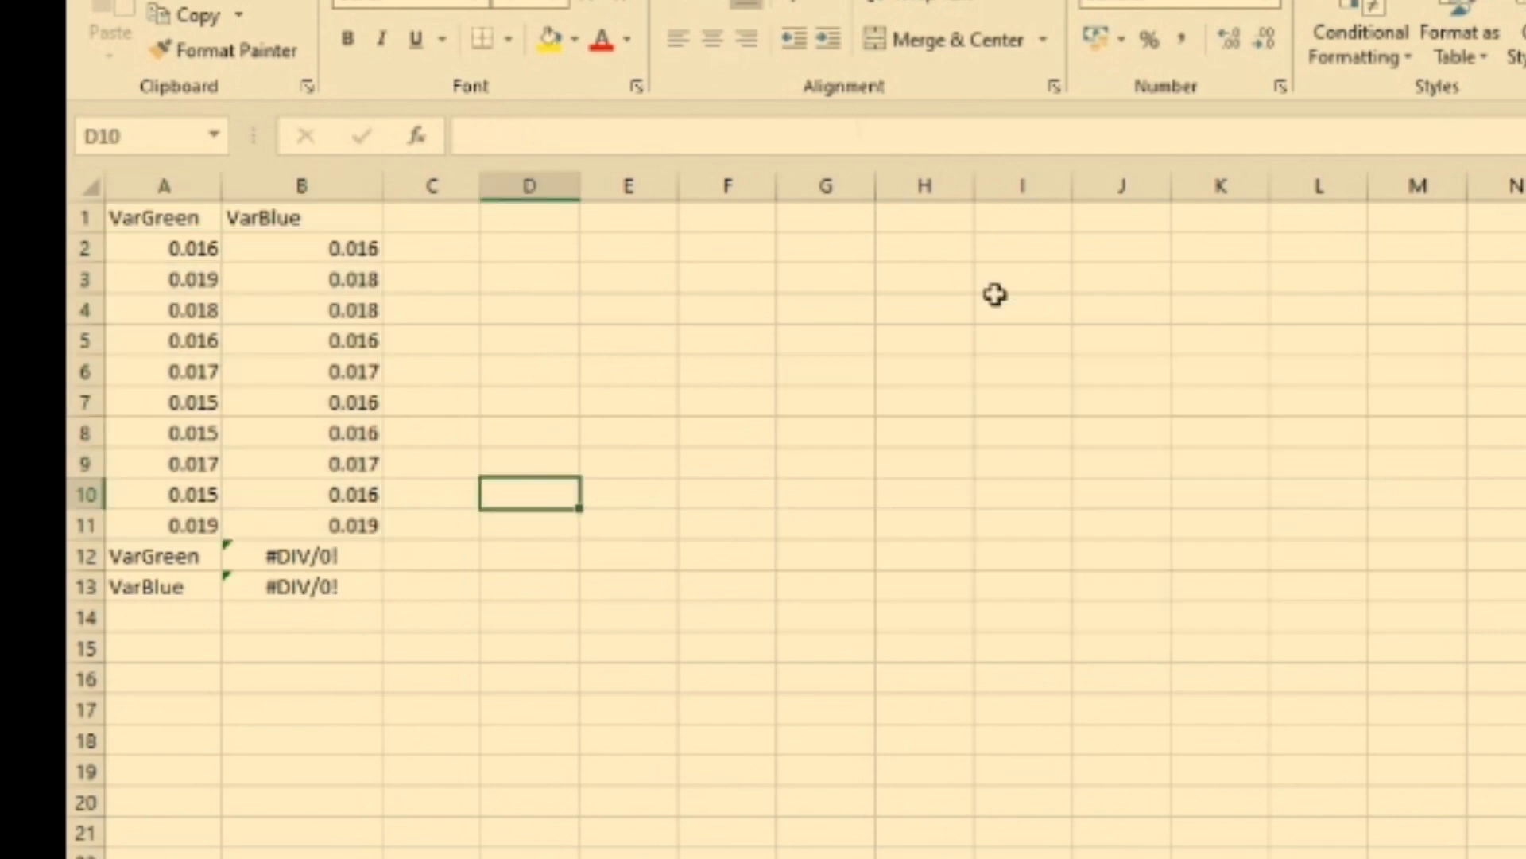
- Re-enter the range A2:A11 in the VAR.S formula in B12 and check the formulas in B12 and B13
left_click(343, 557)
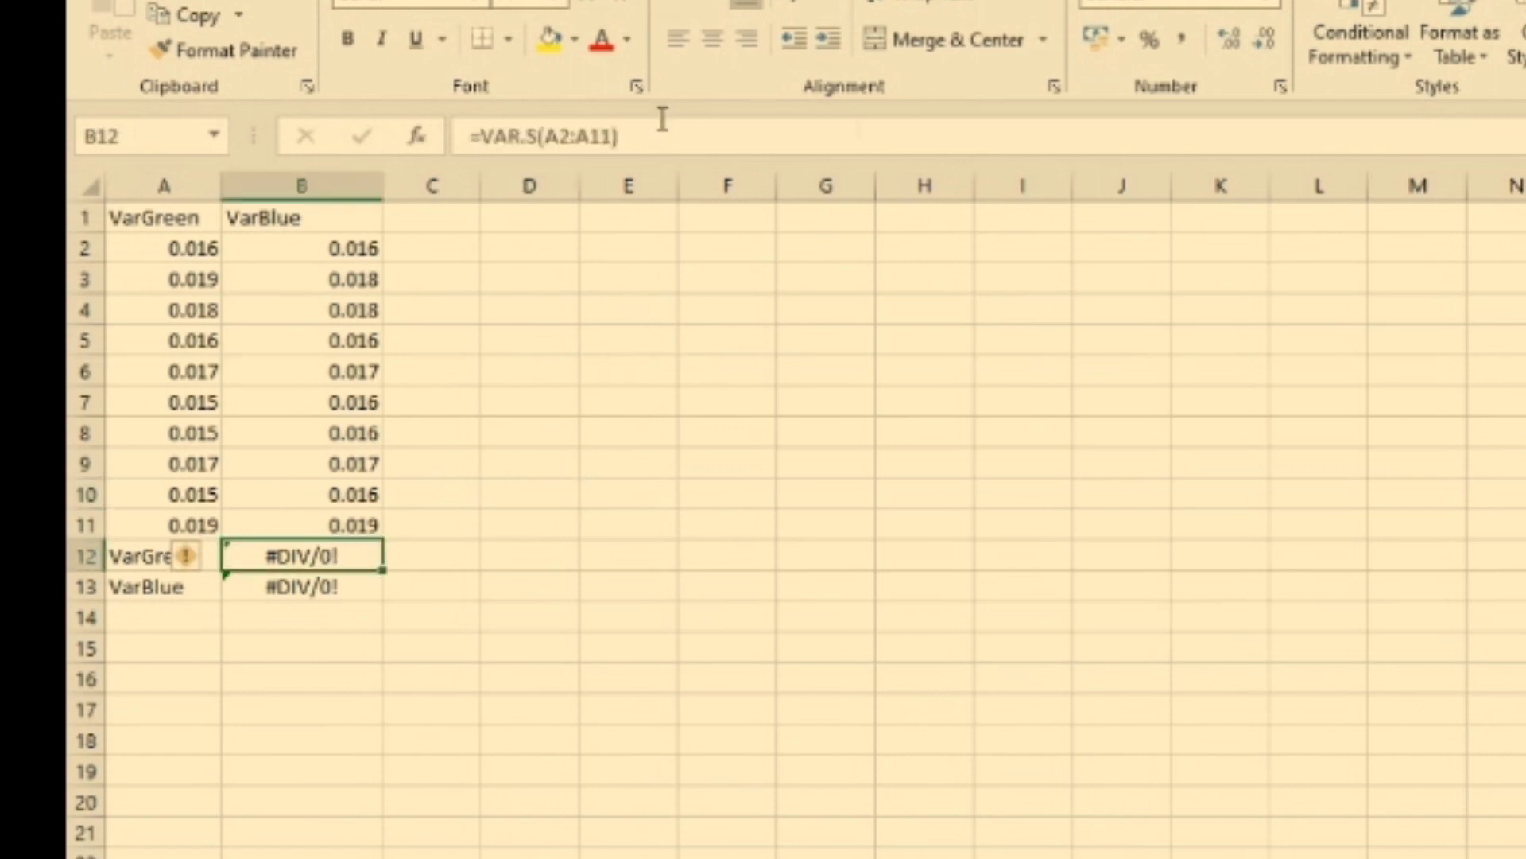
left_click(659, 122)
key("BackSpace")
key("BackSpace")
key("BackSpace")
key("BackSpace")
key("BackSpace")
key("BackSpace")
key("BackSpace")
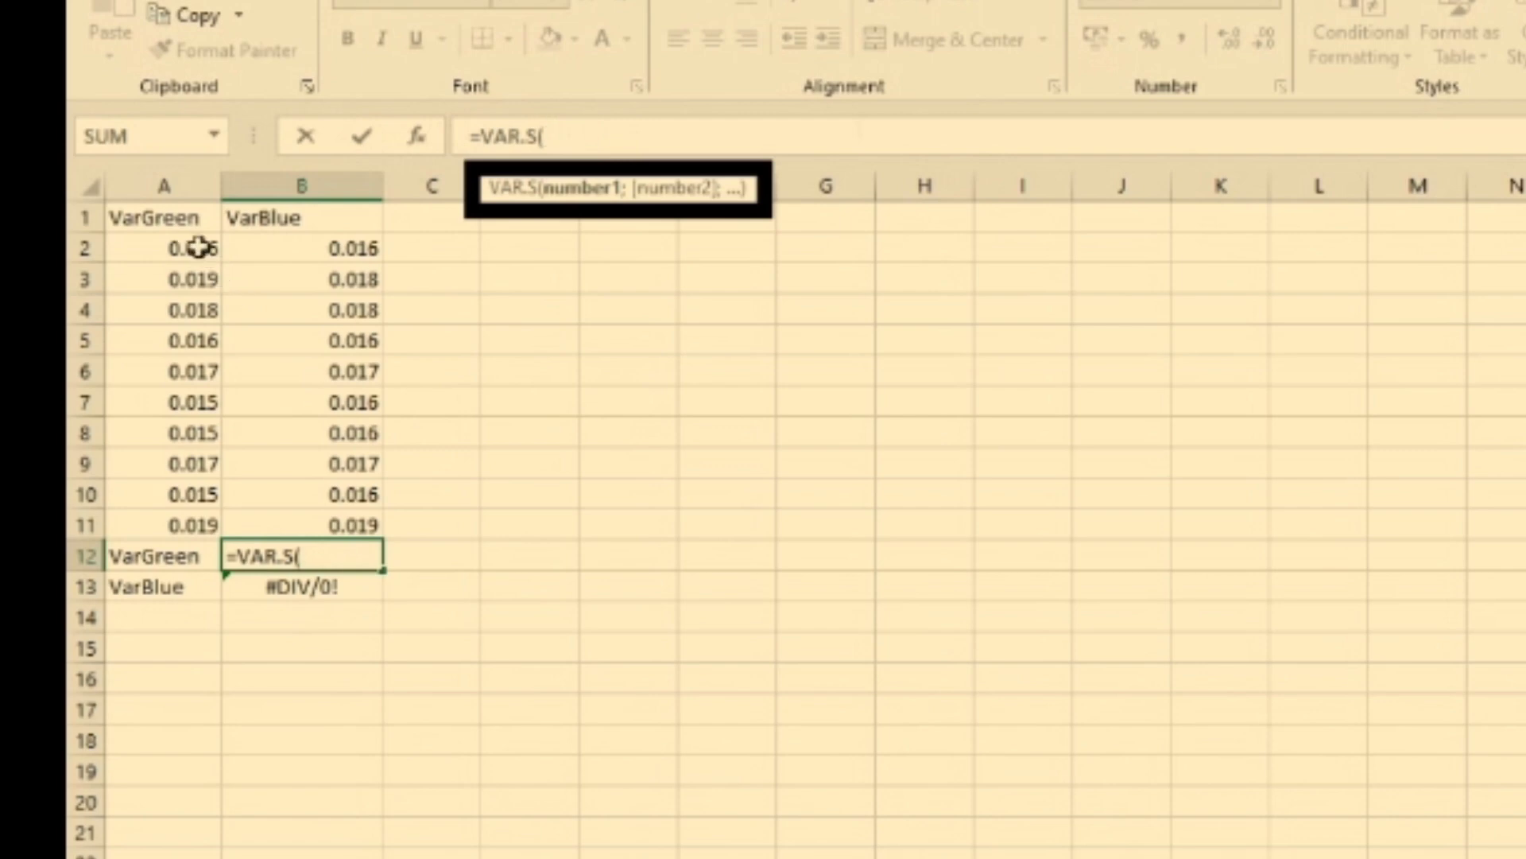
left_click_drag(203, 251, 182, 527)
key("Return")
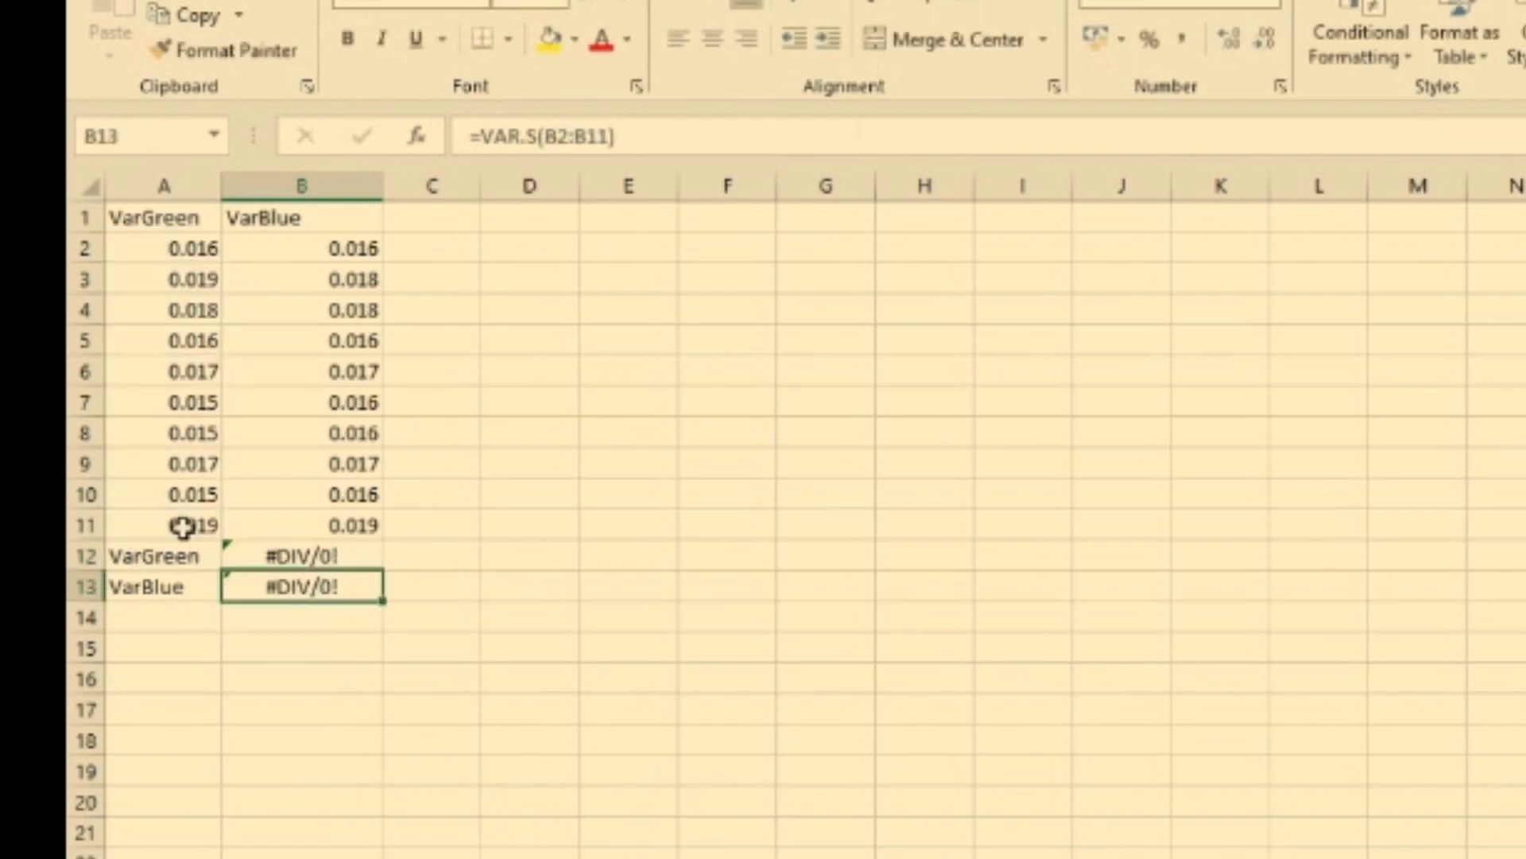
left_click(285, 550)
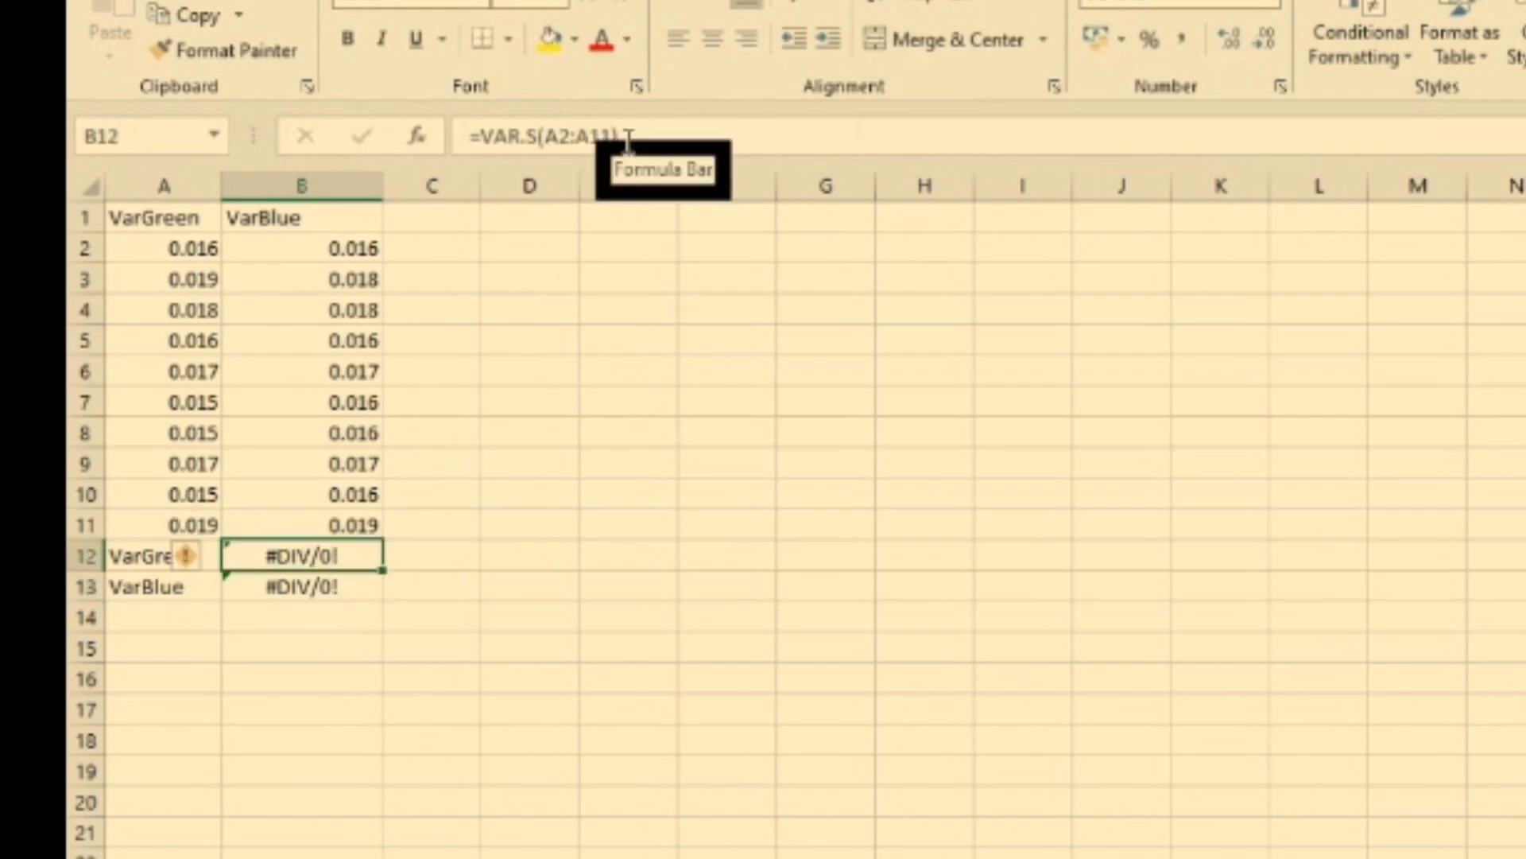
left_click(324, 590)
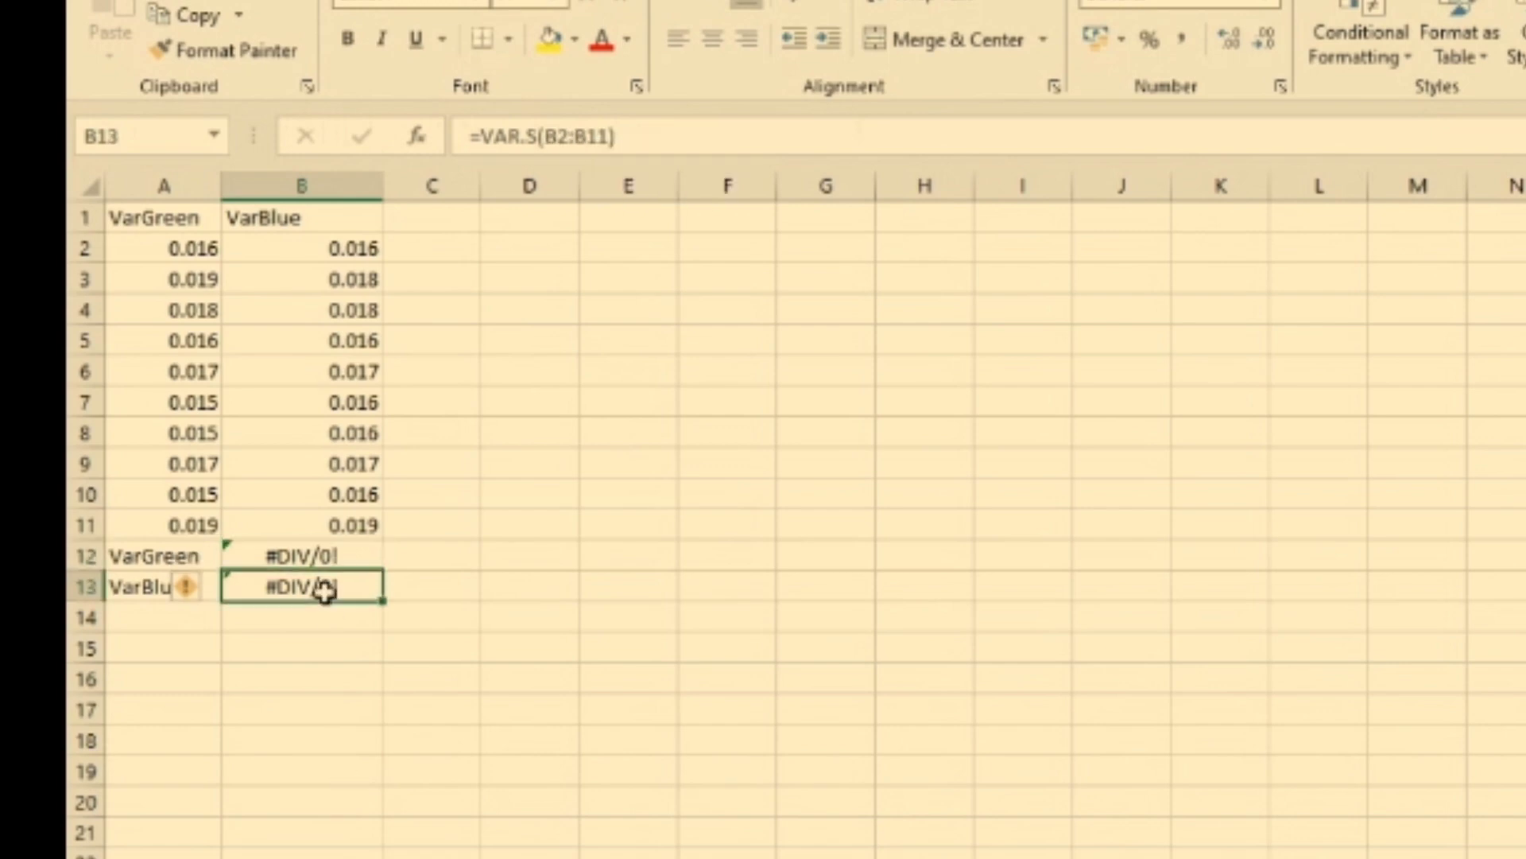
left_click(324, 555)
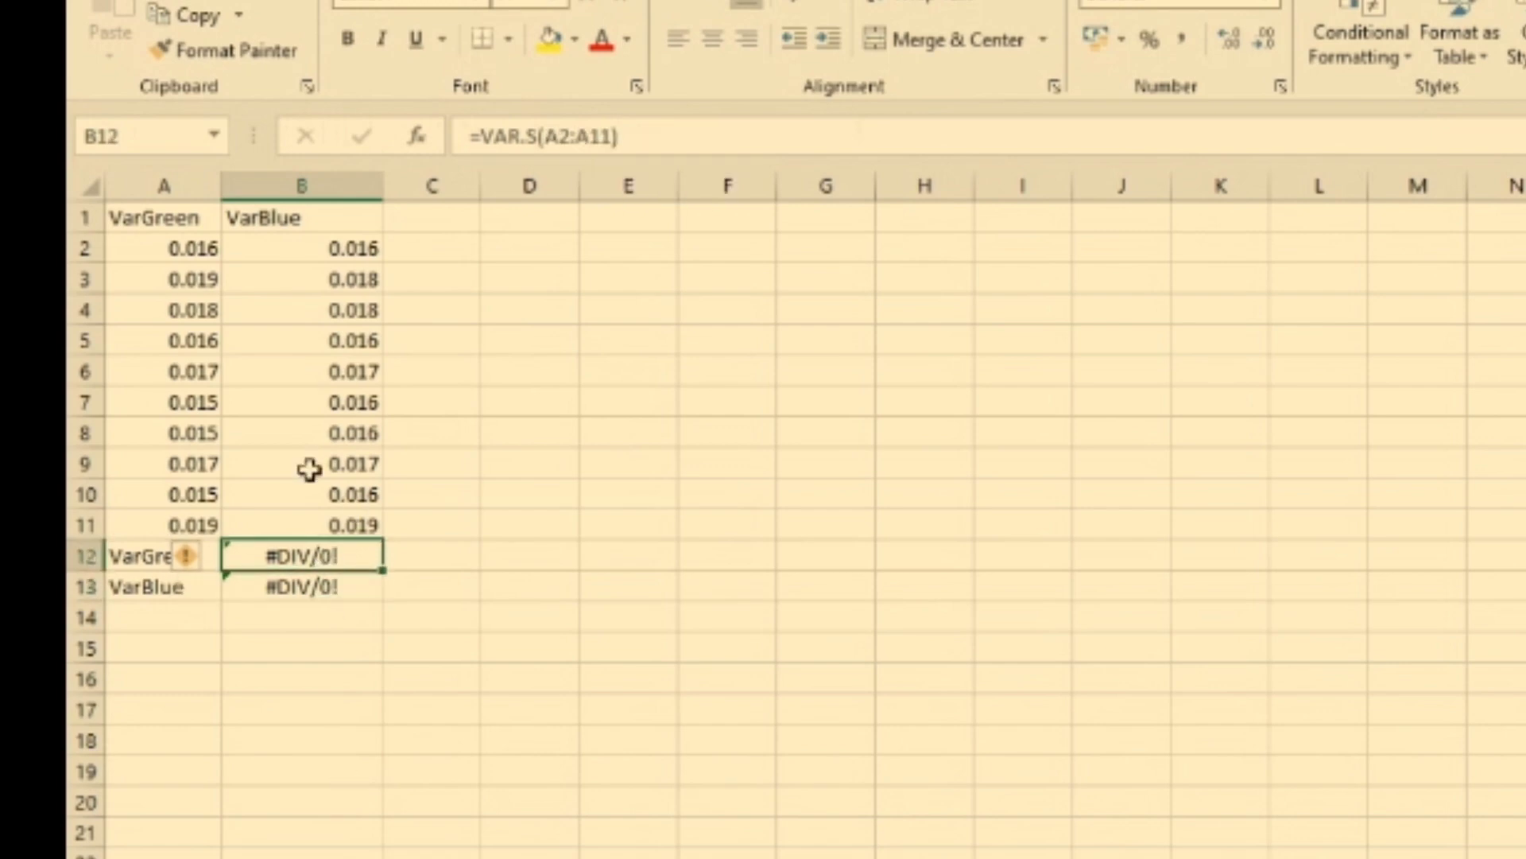
- Replace every period with a comma in the sample values in A2:B11
left_click_drag(193, 250, 355, 521)
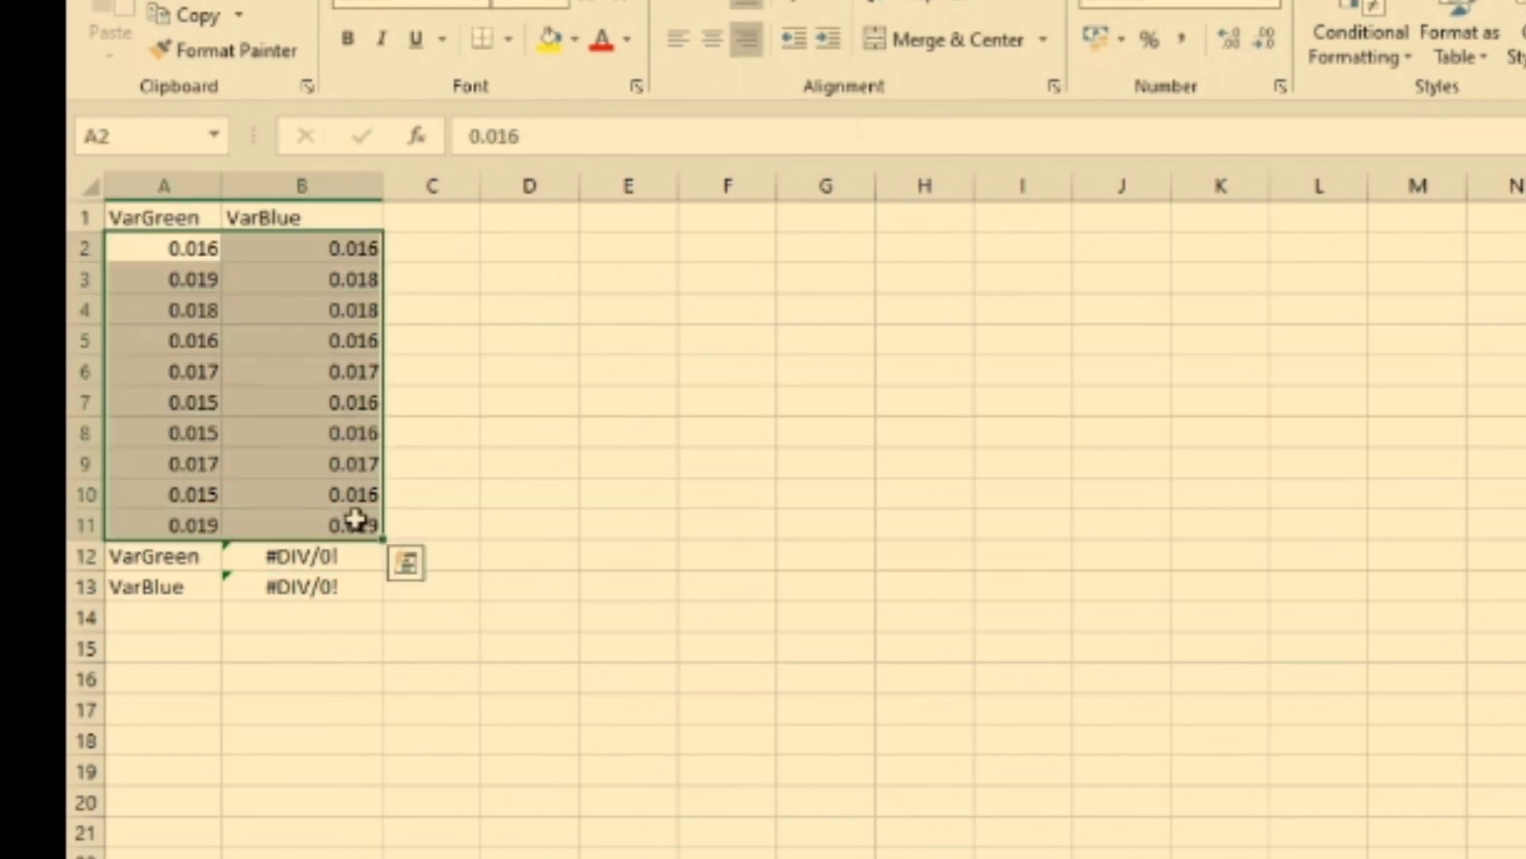
key("ctrl+f")
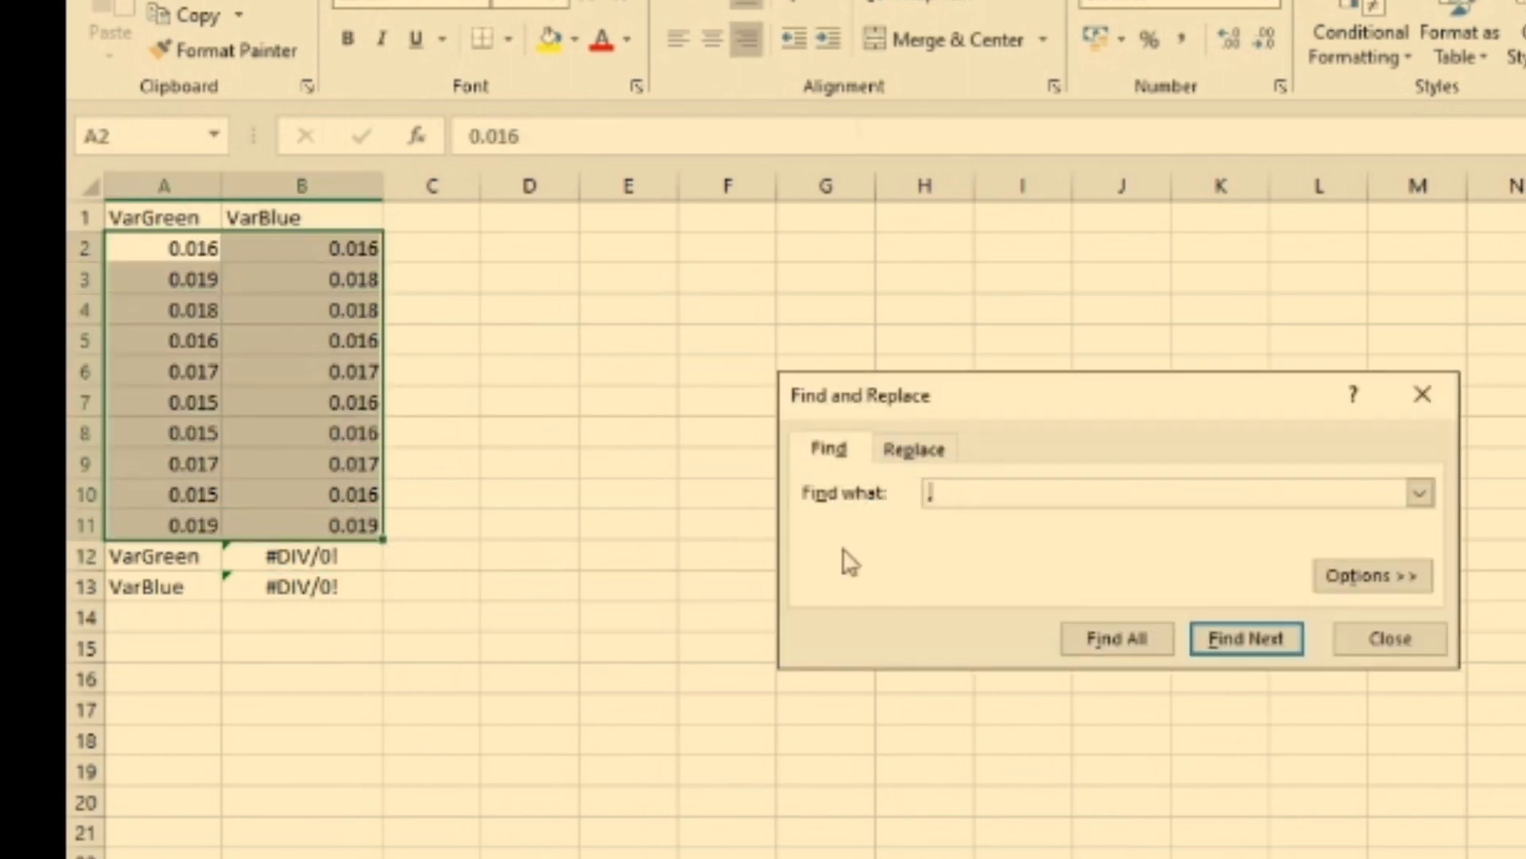
left_click(914, 450)
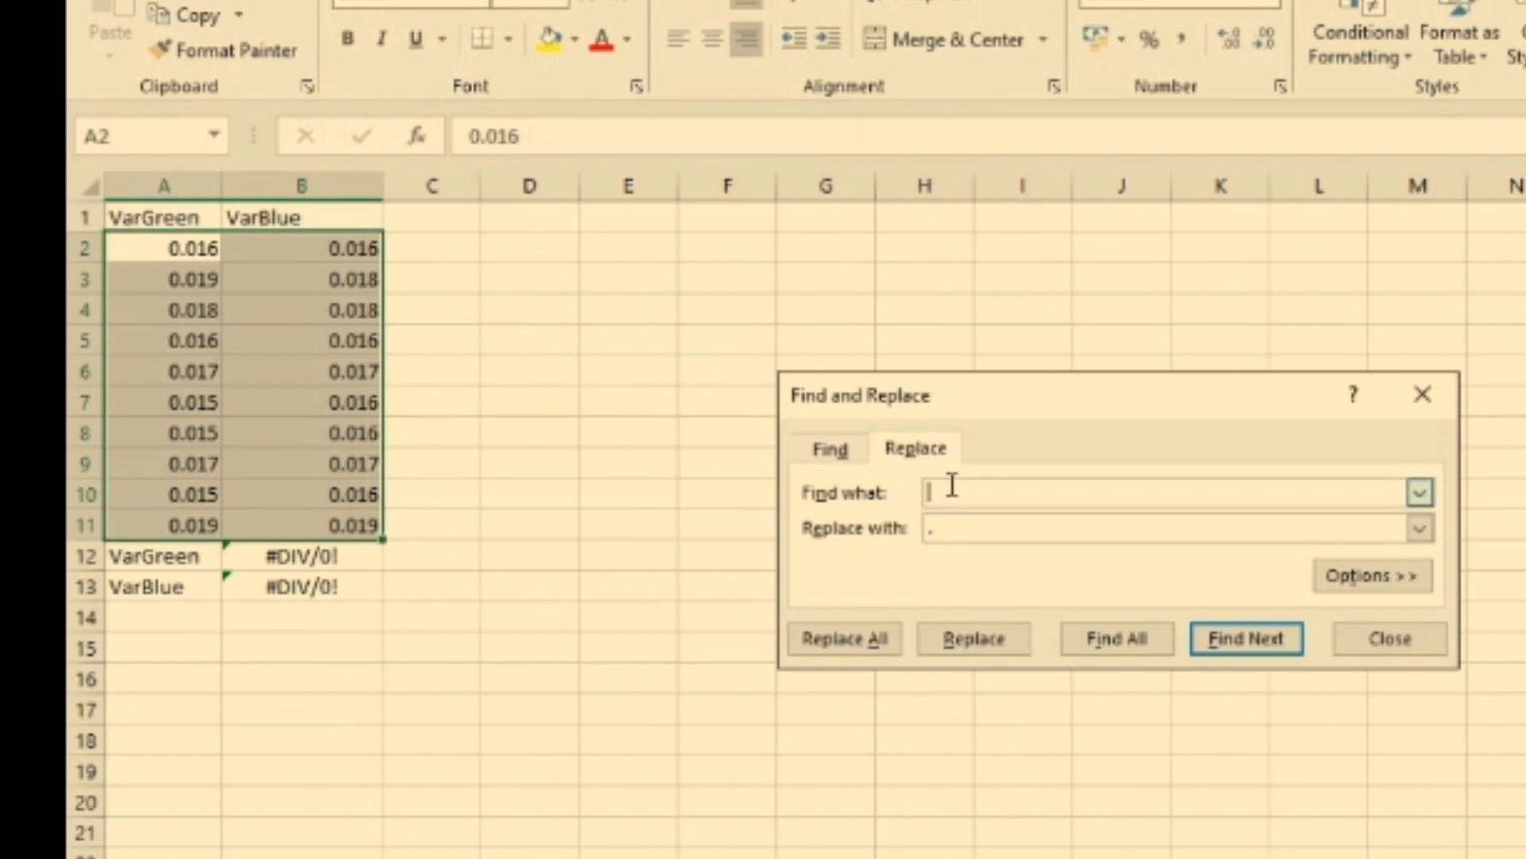
left_click(963, 526)
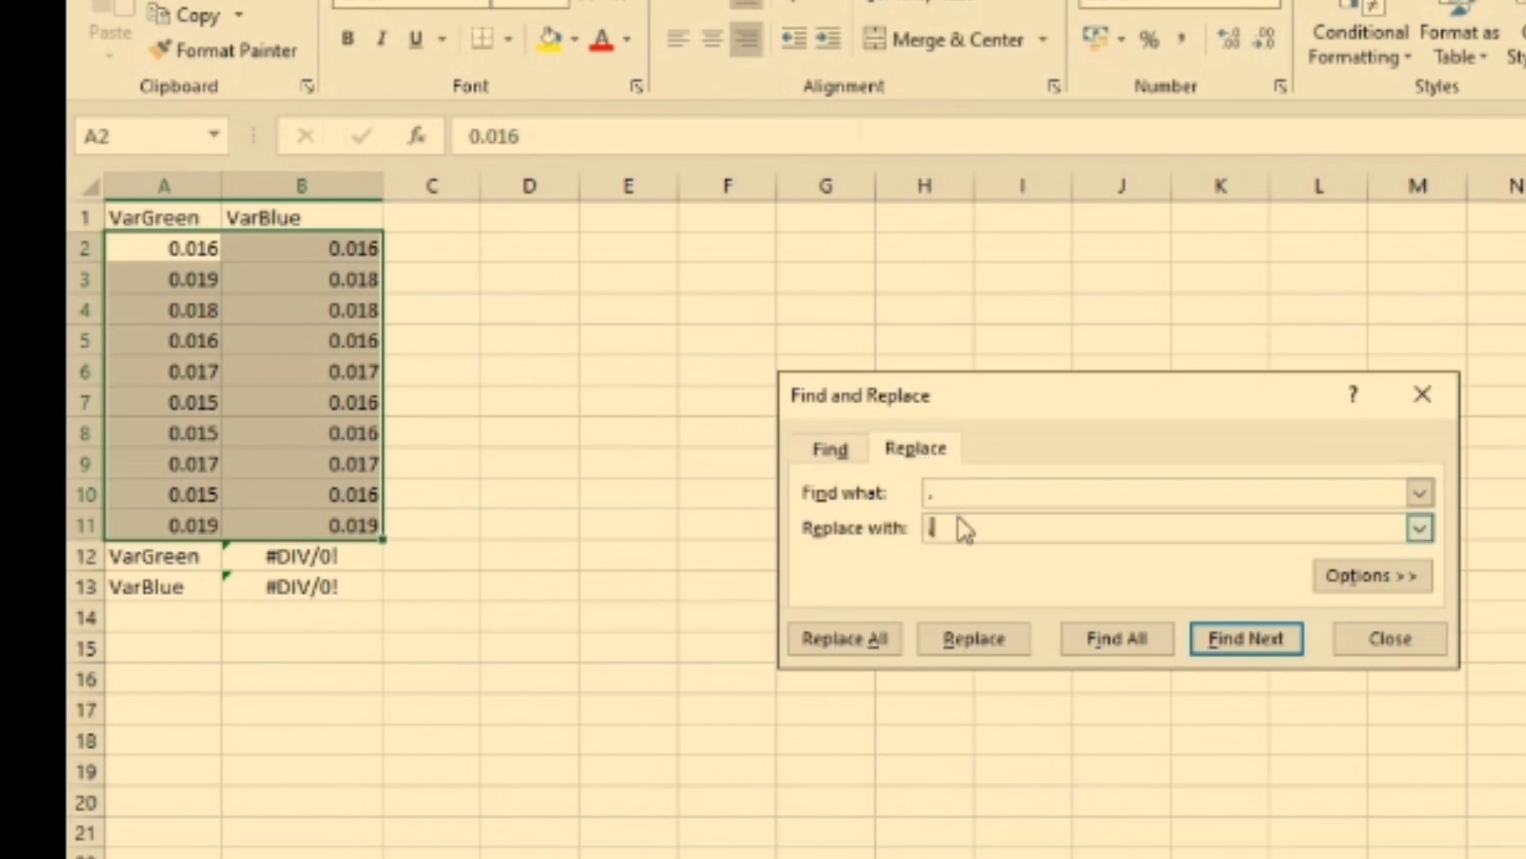
type(",")
left_click(842, 641)
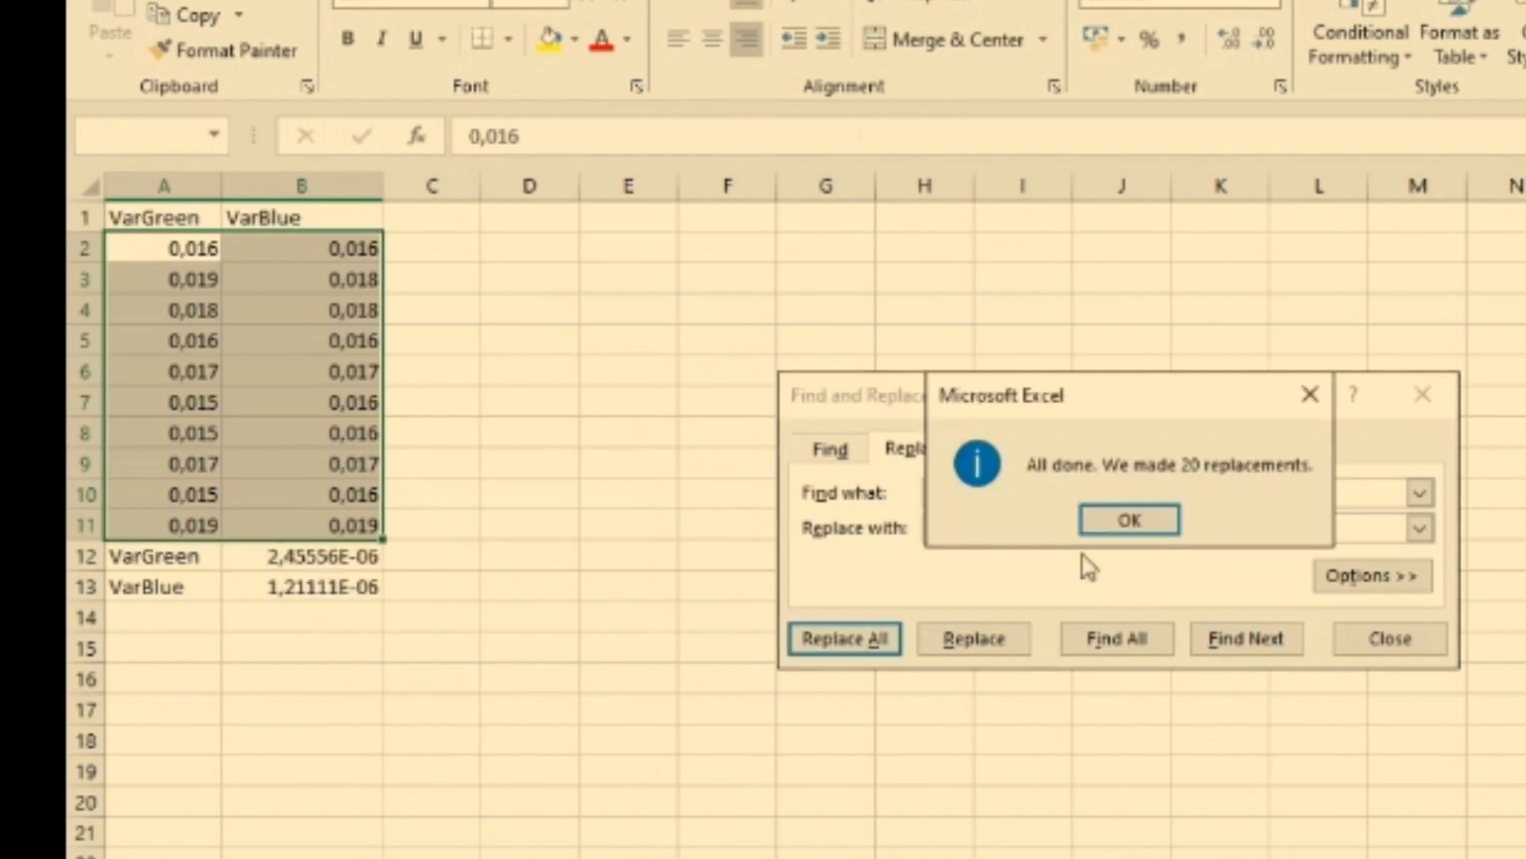
left_click(1129, 521)
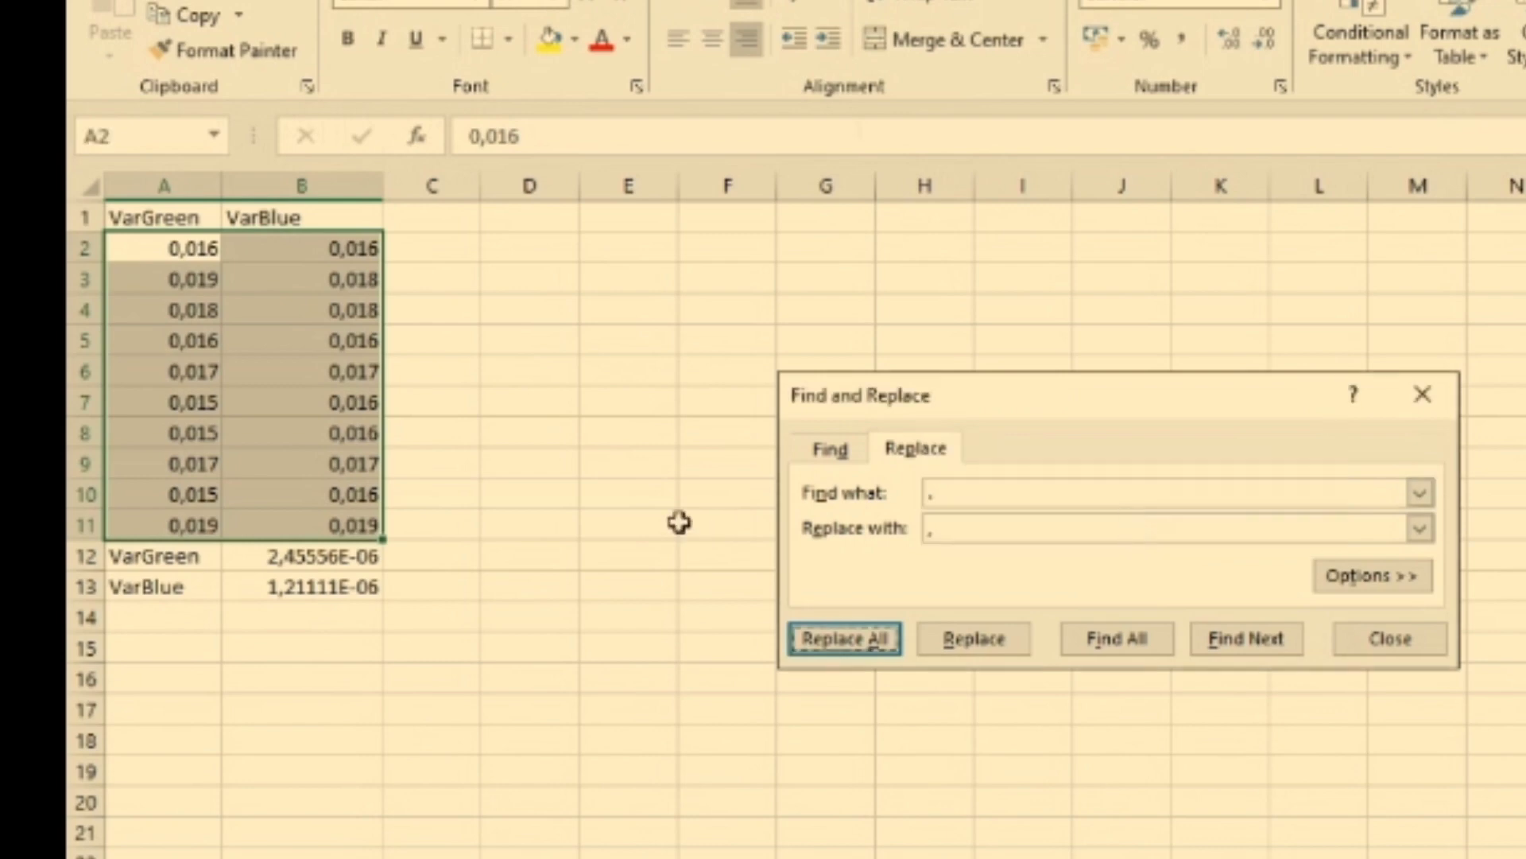
left_click(604, 502)
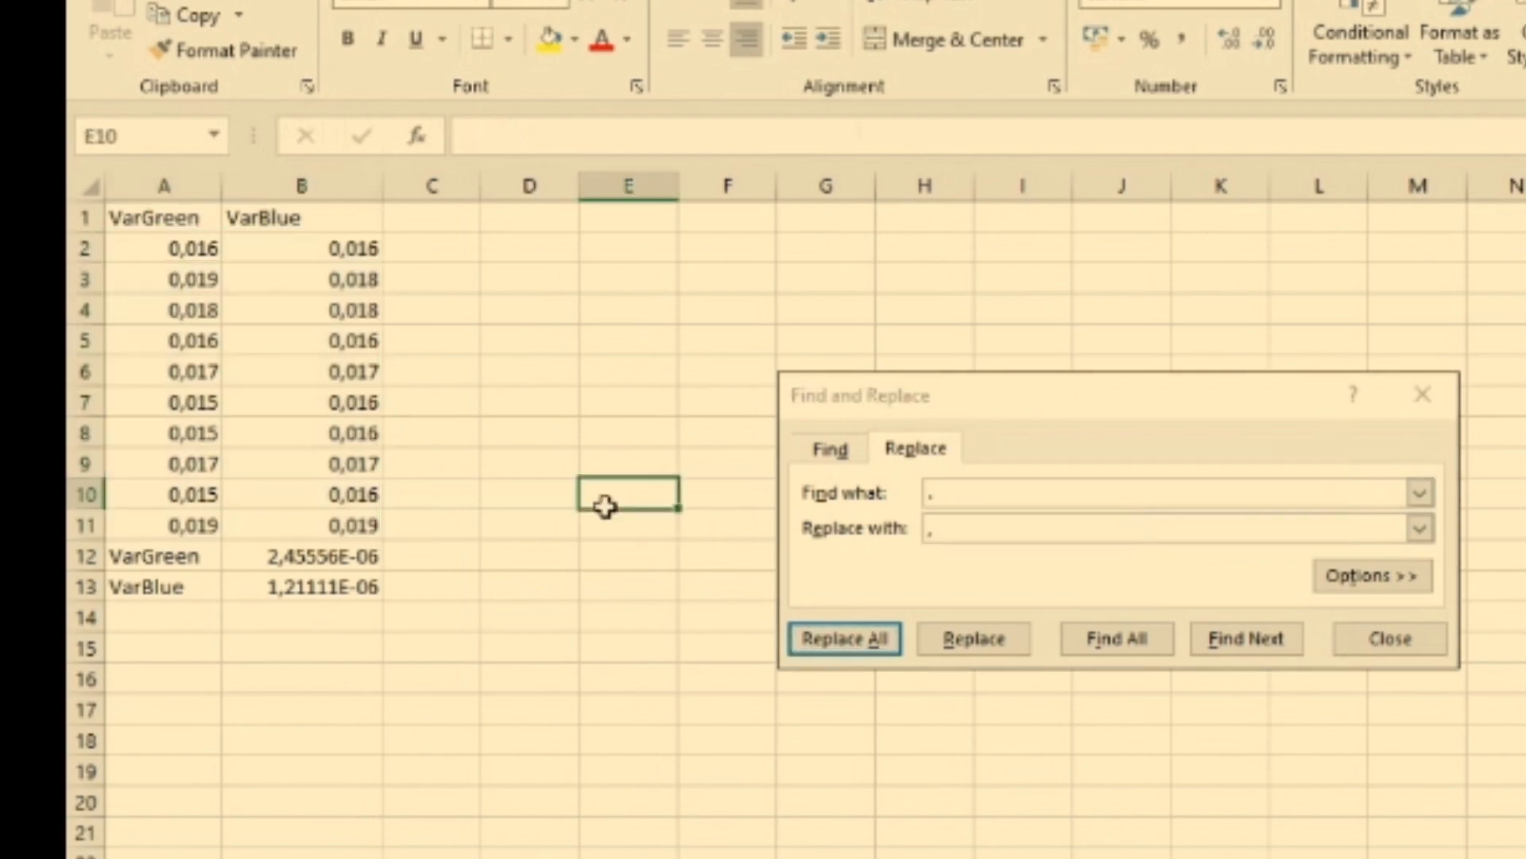
- Narrow column B slightly and format the variances in B12:B13 as numbers with nine decimal places
left_click(1439, 401)
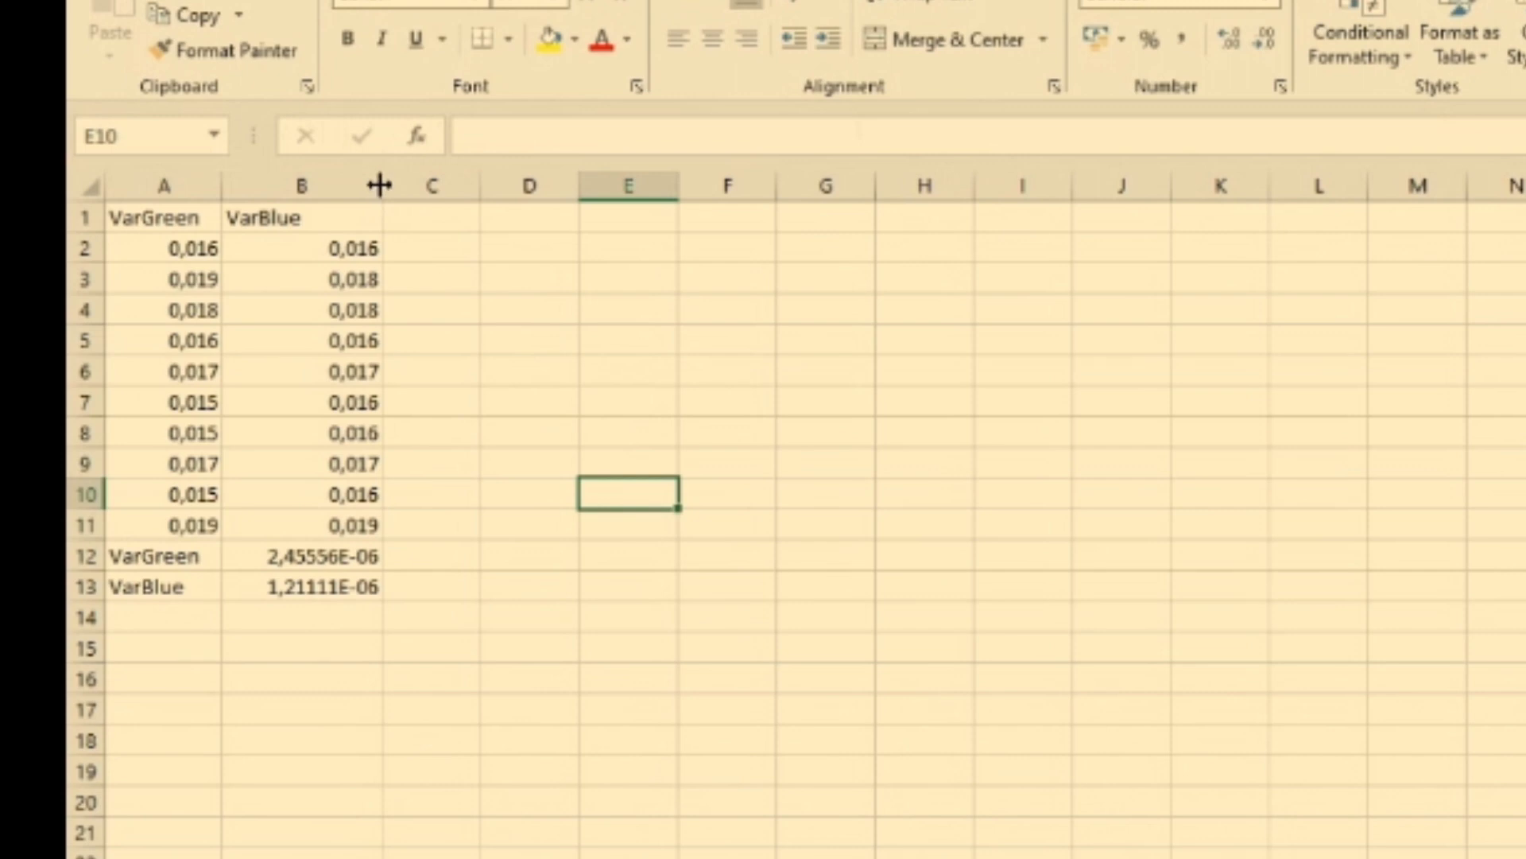
mouse_move(379, 185)
left_mouse_down()
mouse_move(427, 197)
mouse_move(363, 194)
left_mouse_up()
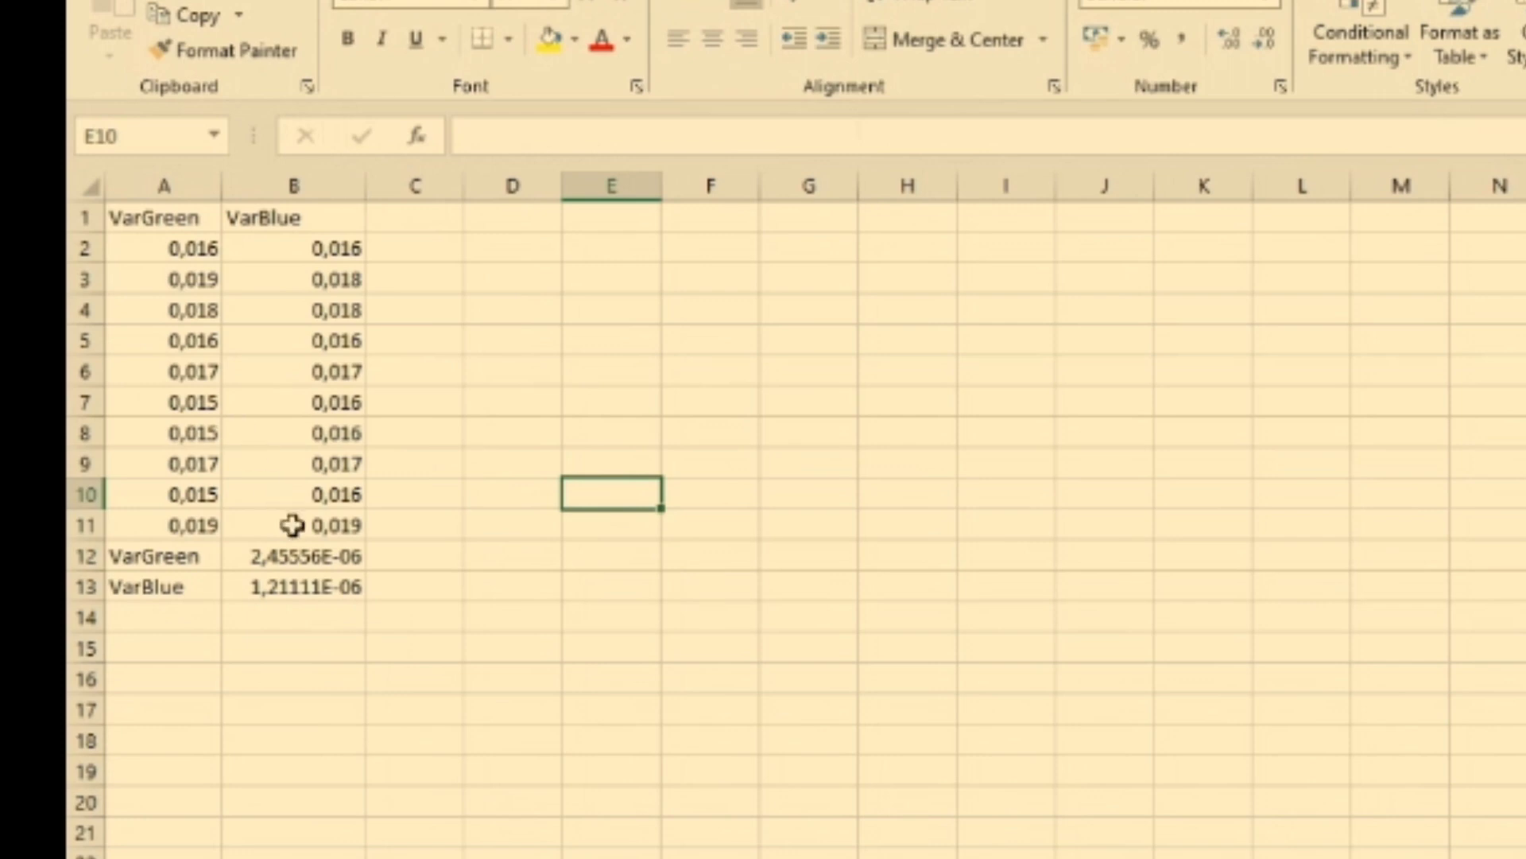
left_click(305, 551)
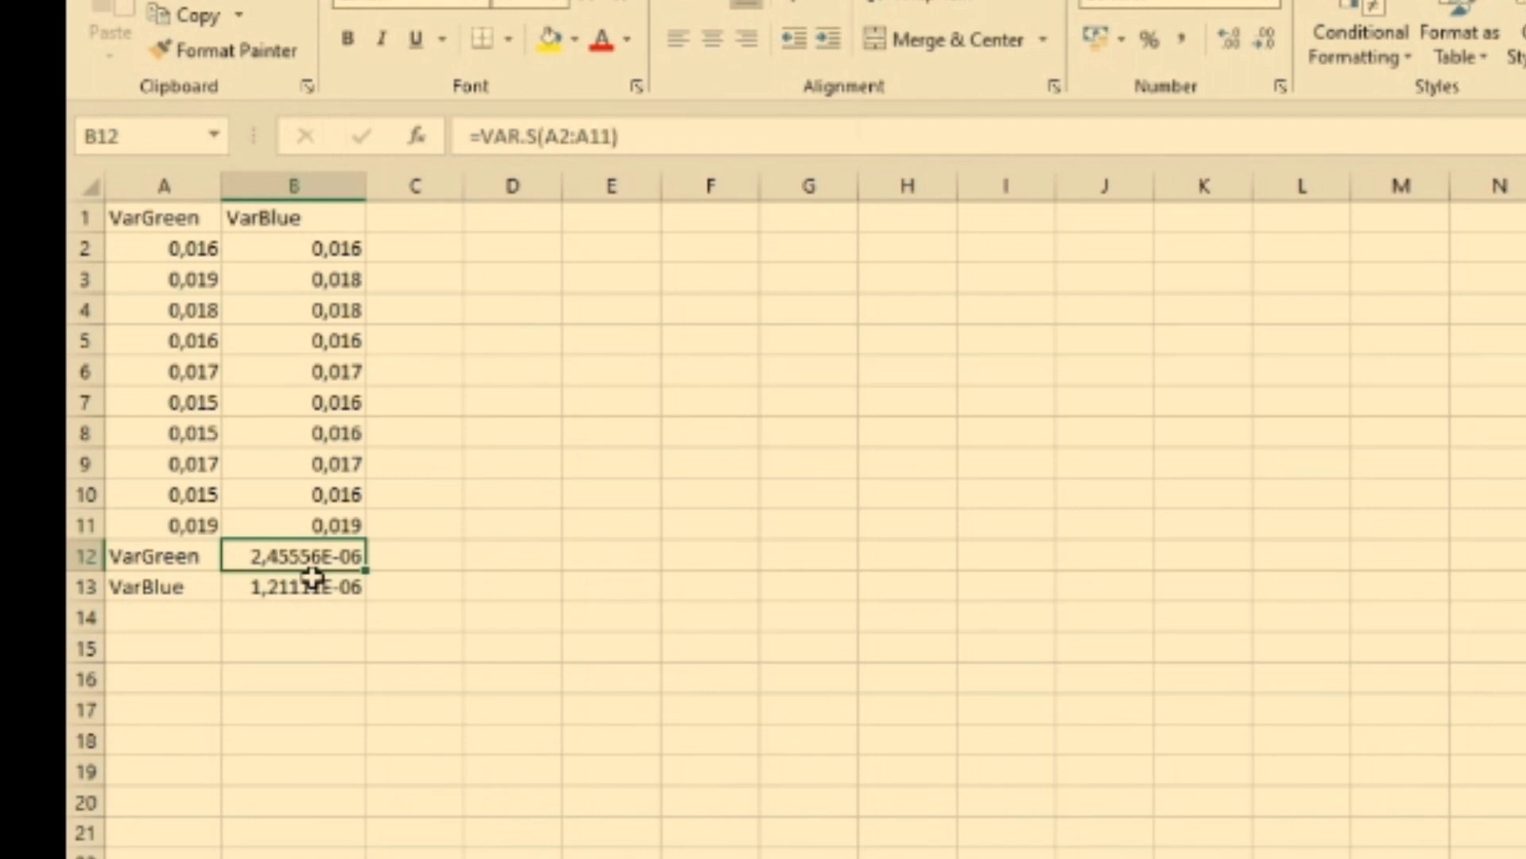
left_click_drag(310, 578, 311, 588)
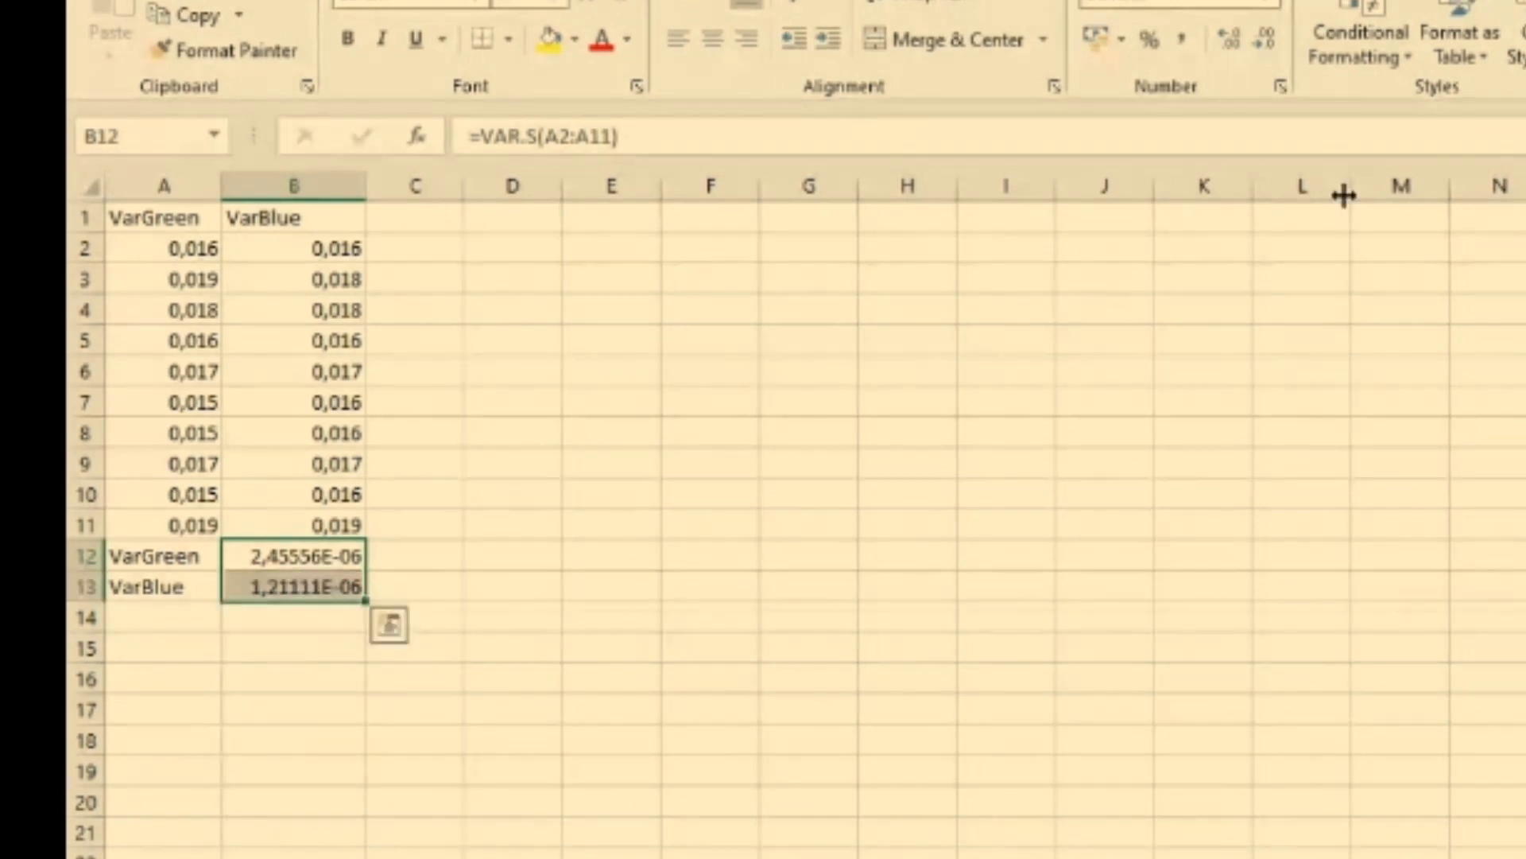
left_click(1281, 84)
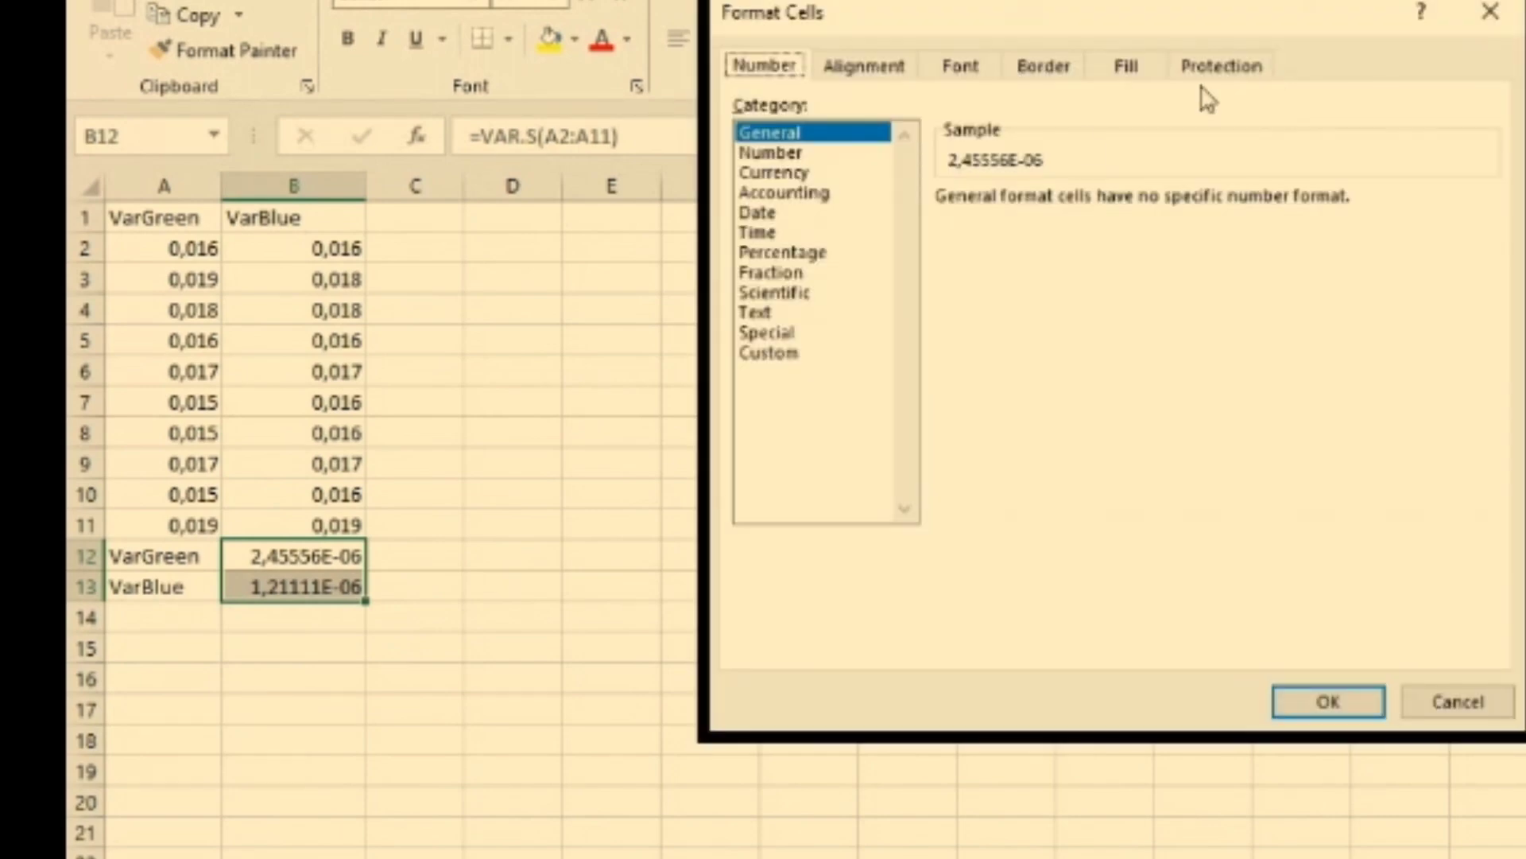
left_click(784, 152)
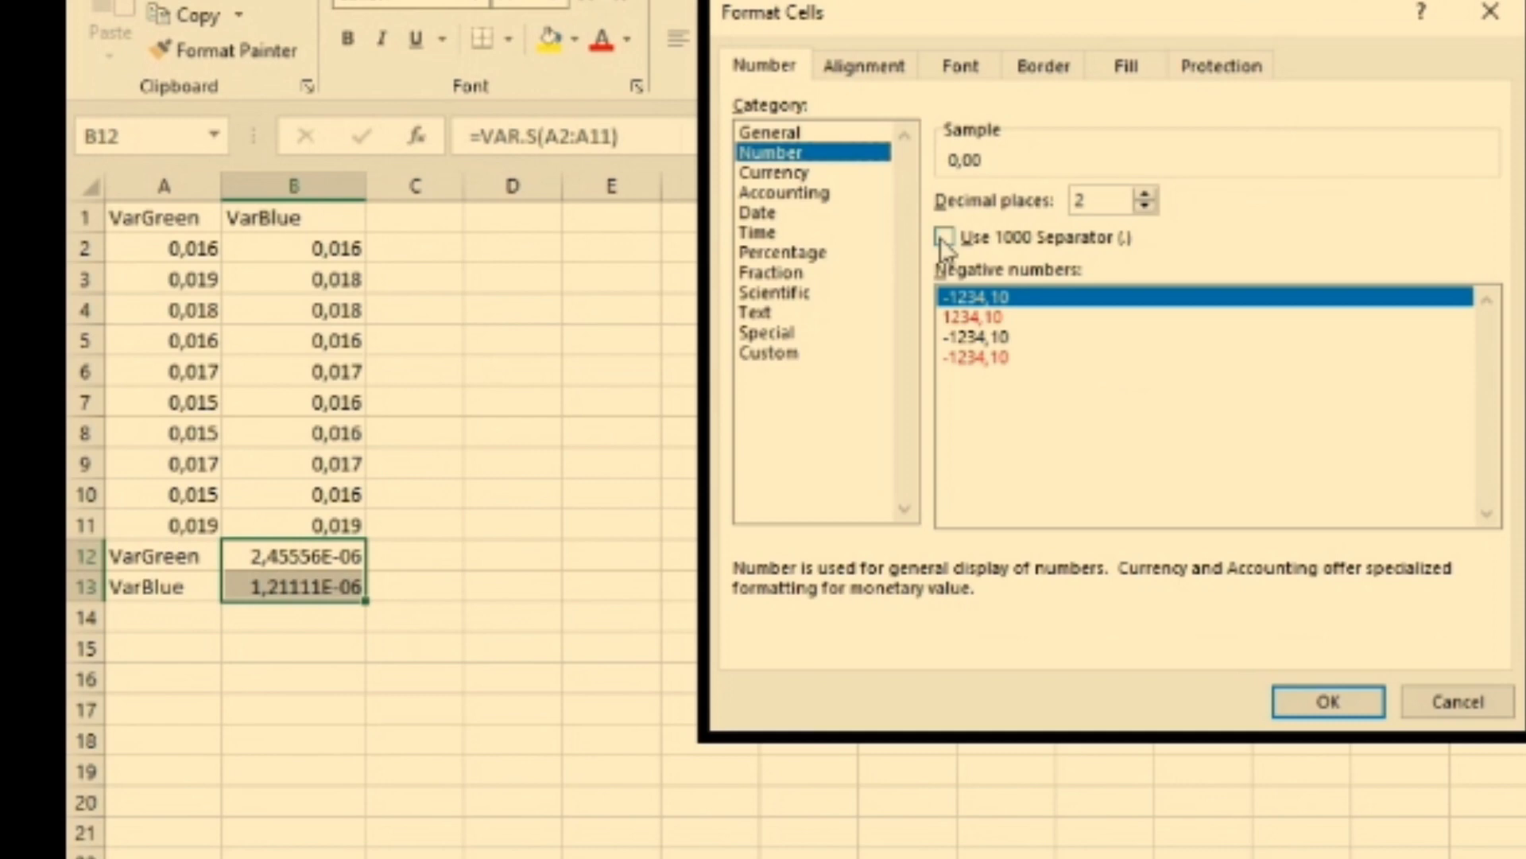
double_click(1095, 199)
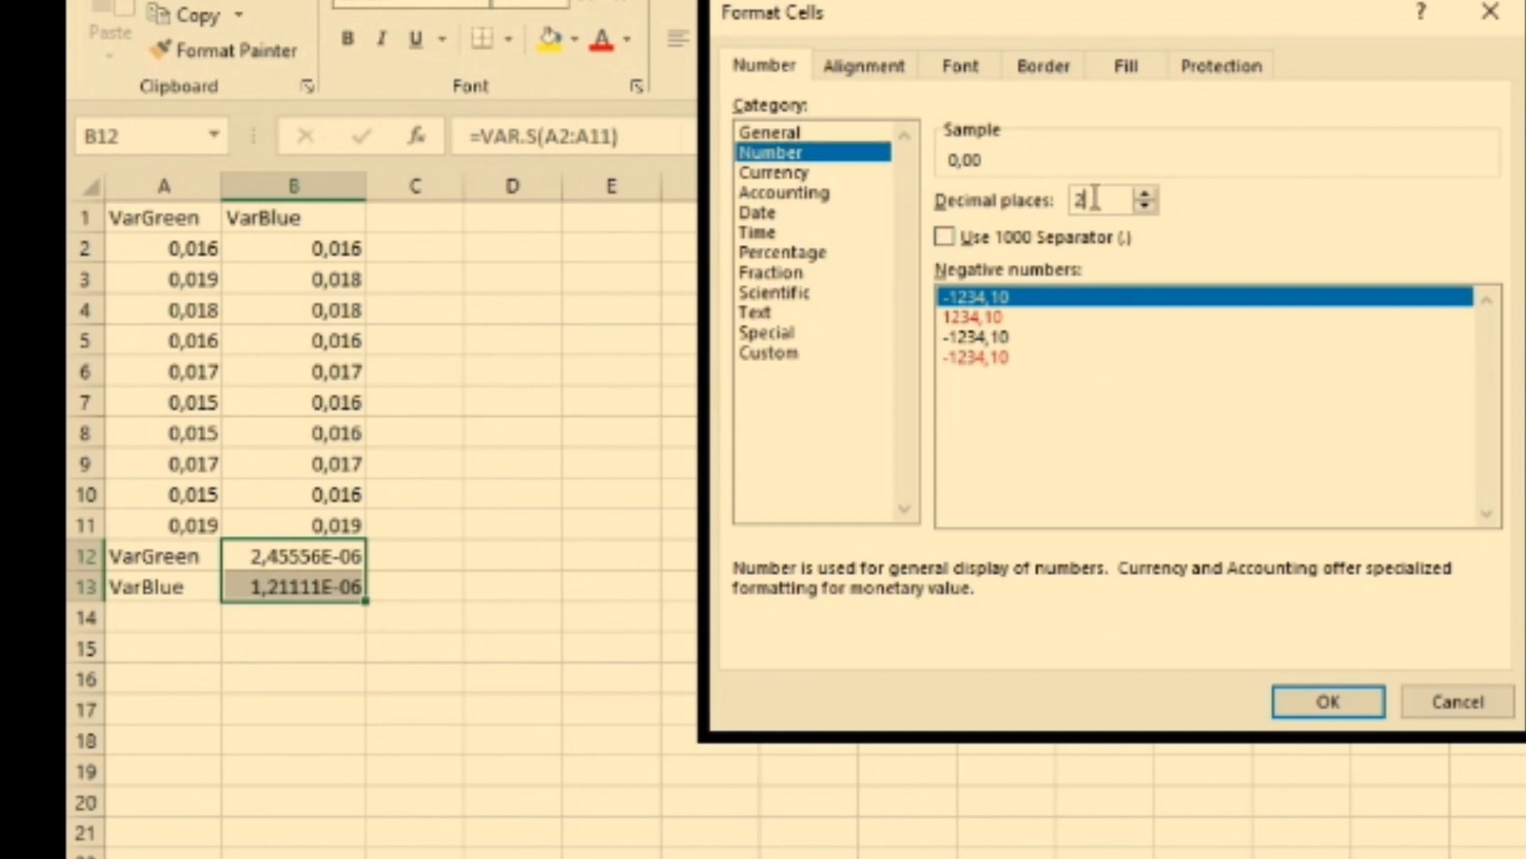
type("9")
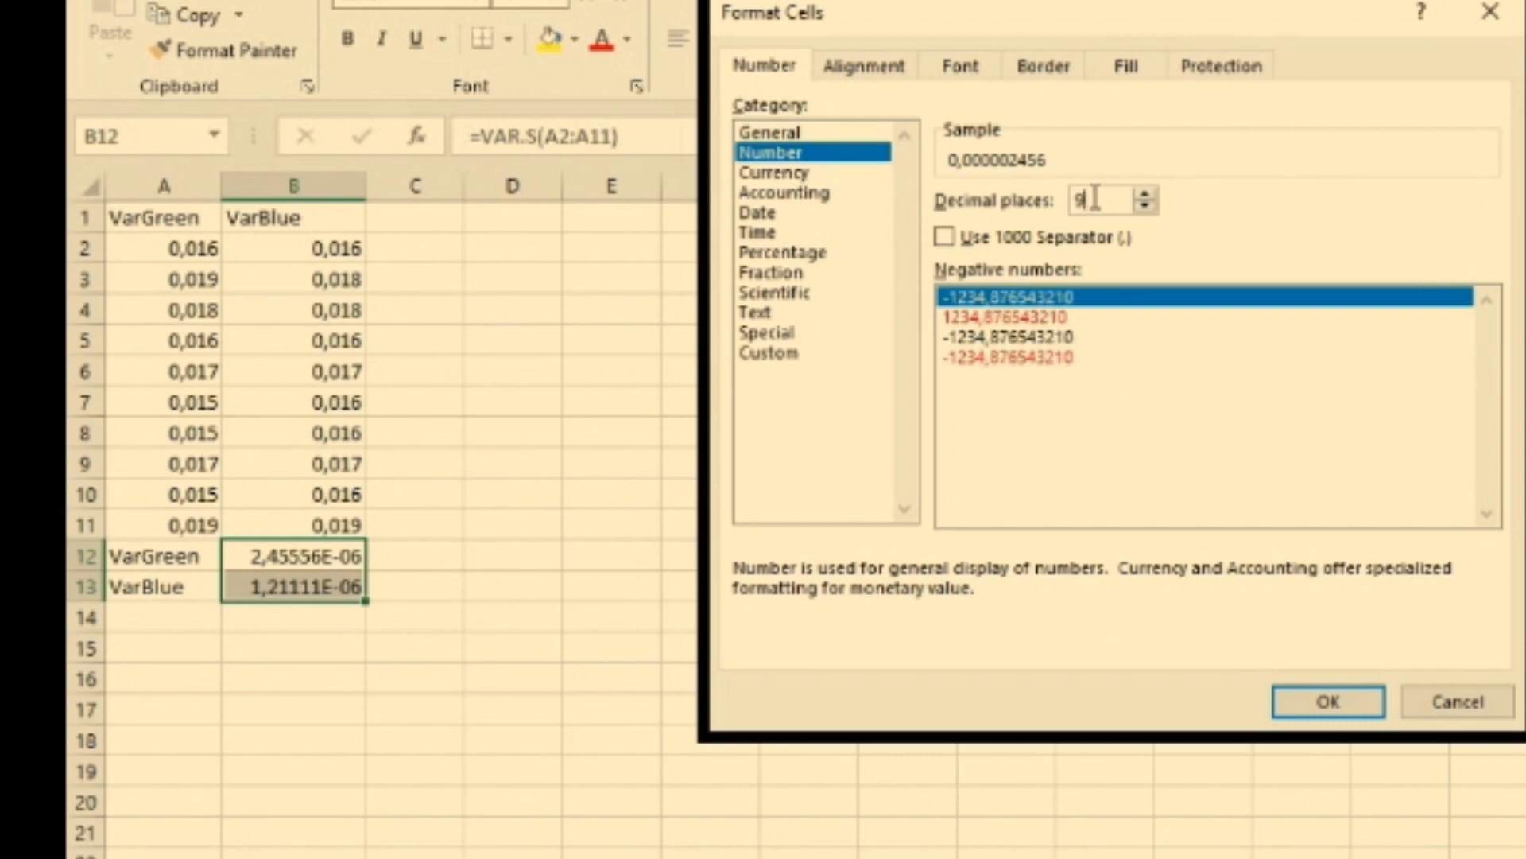
left_click(1308, 704)
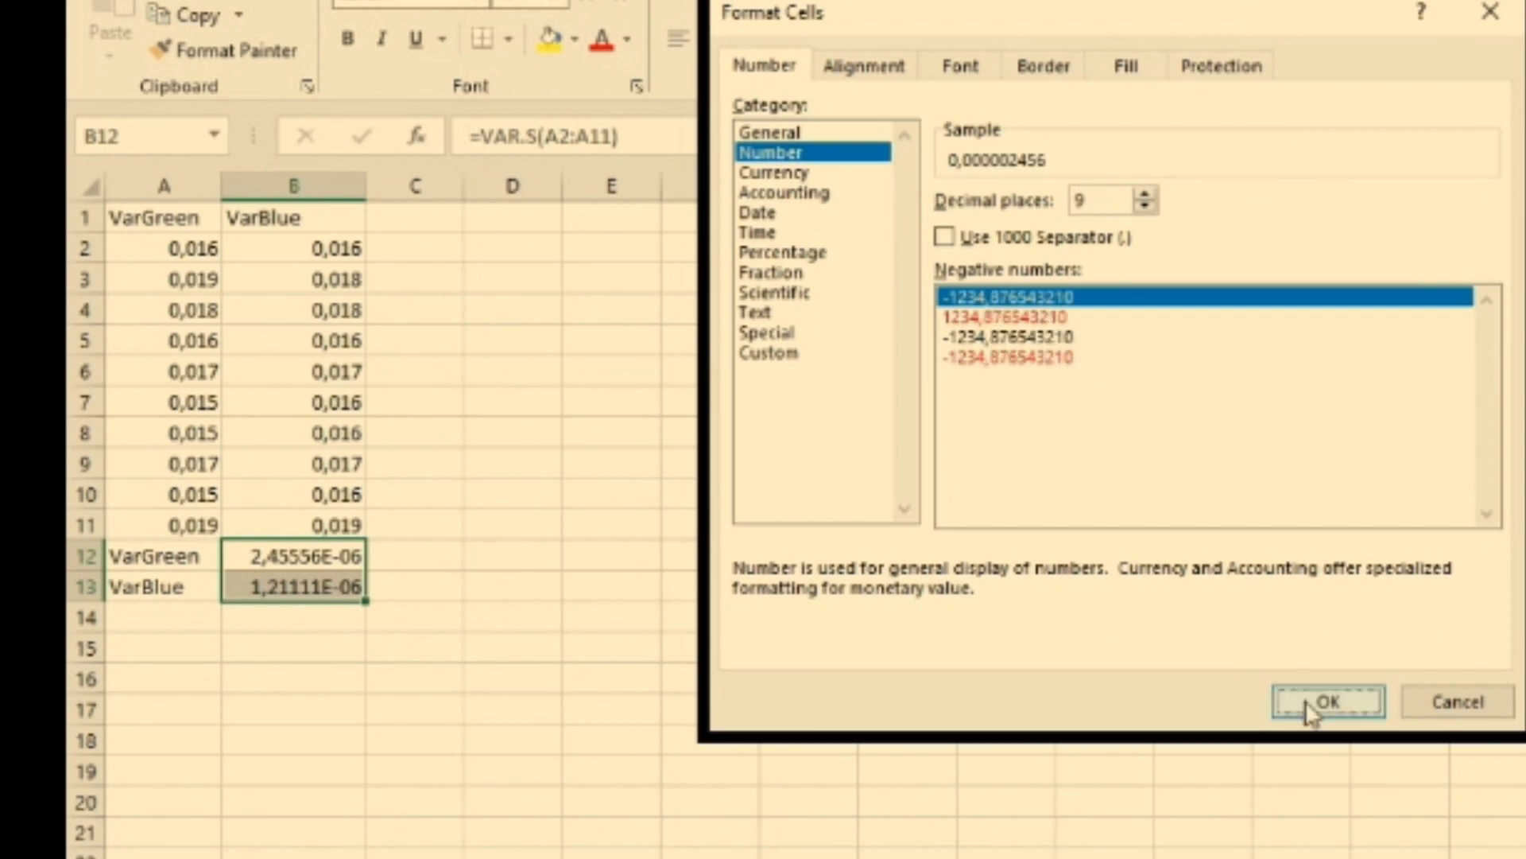
left_click(872, 564)
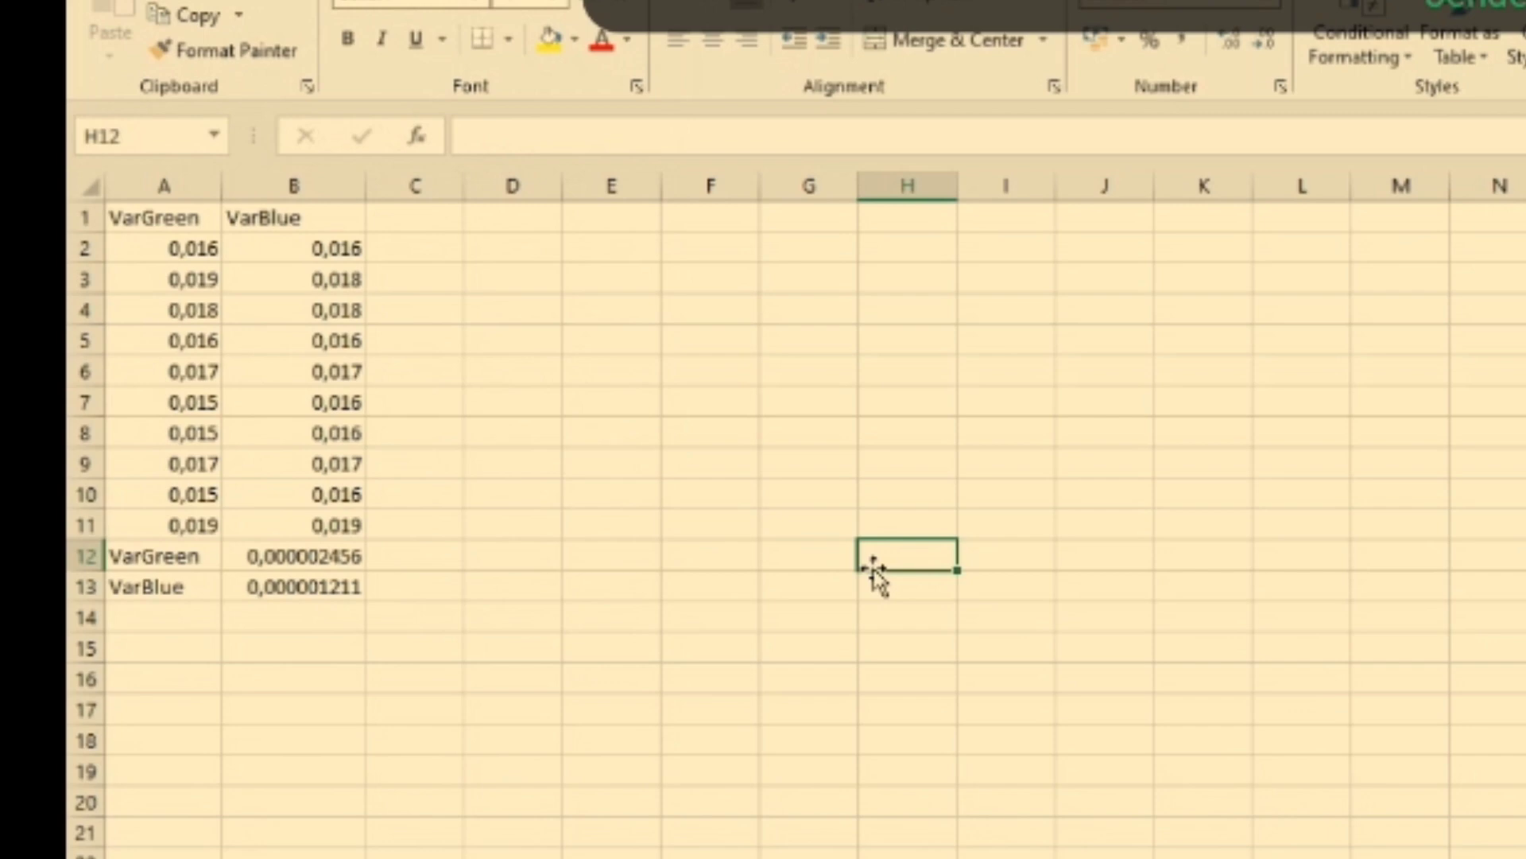
- Add the label Covariance in A14, below the VarBlue variance label
left_click(146, 620)
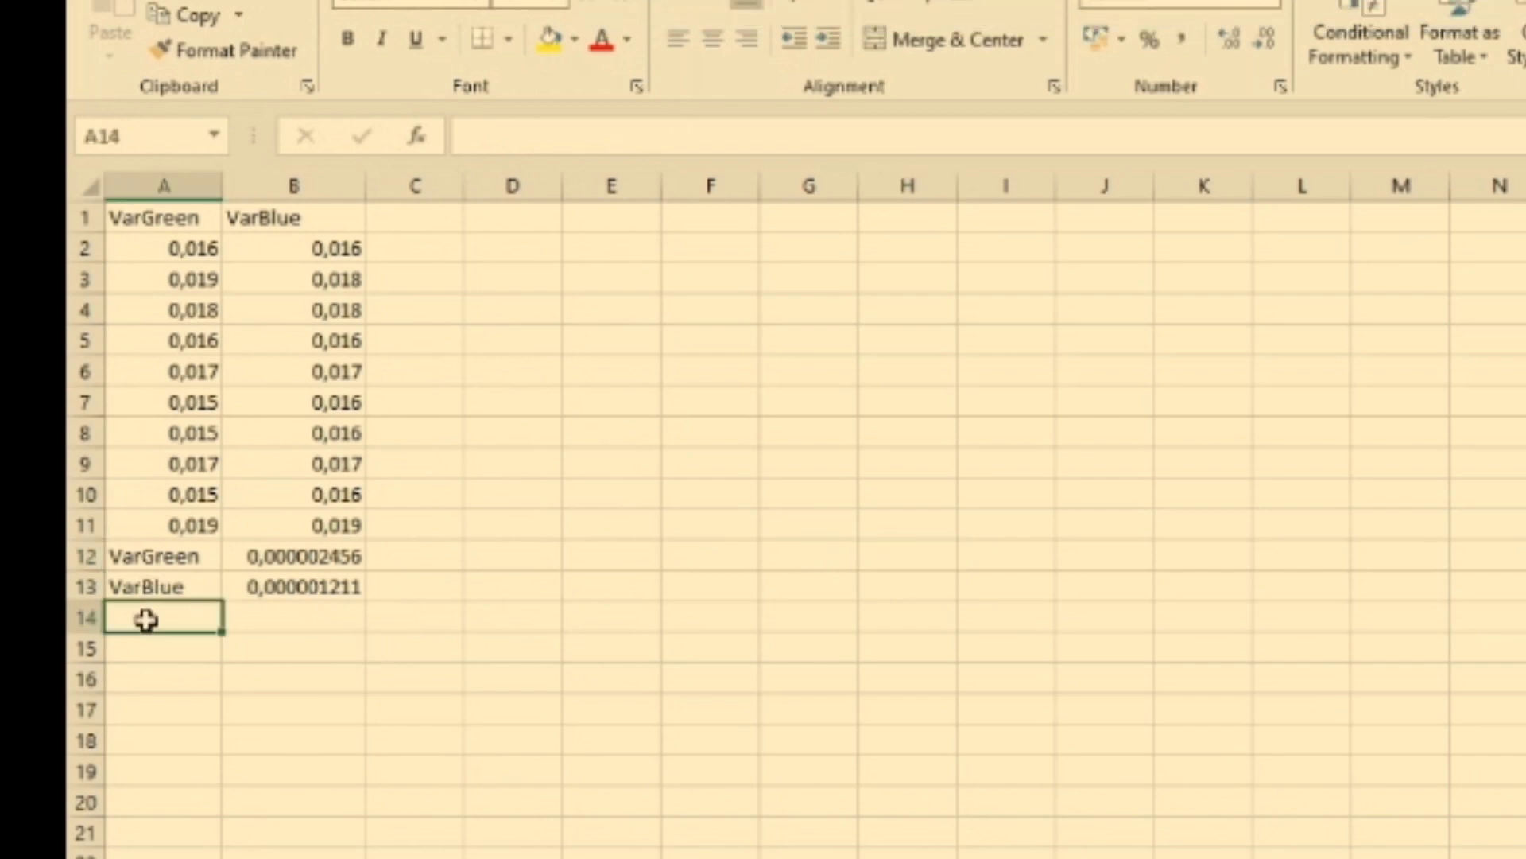
type("C")
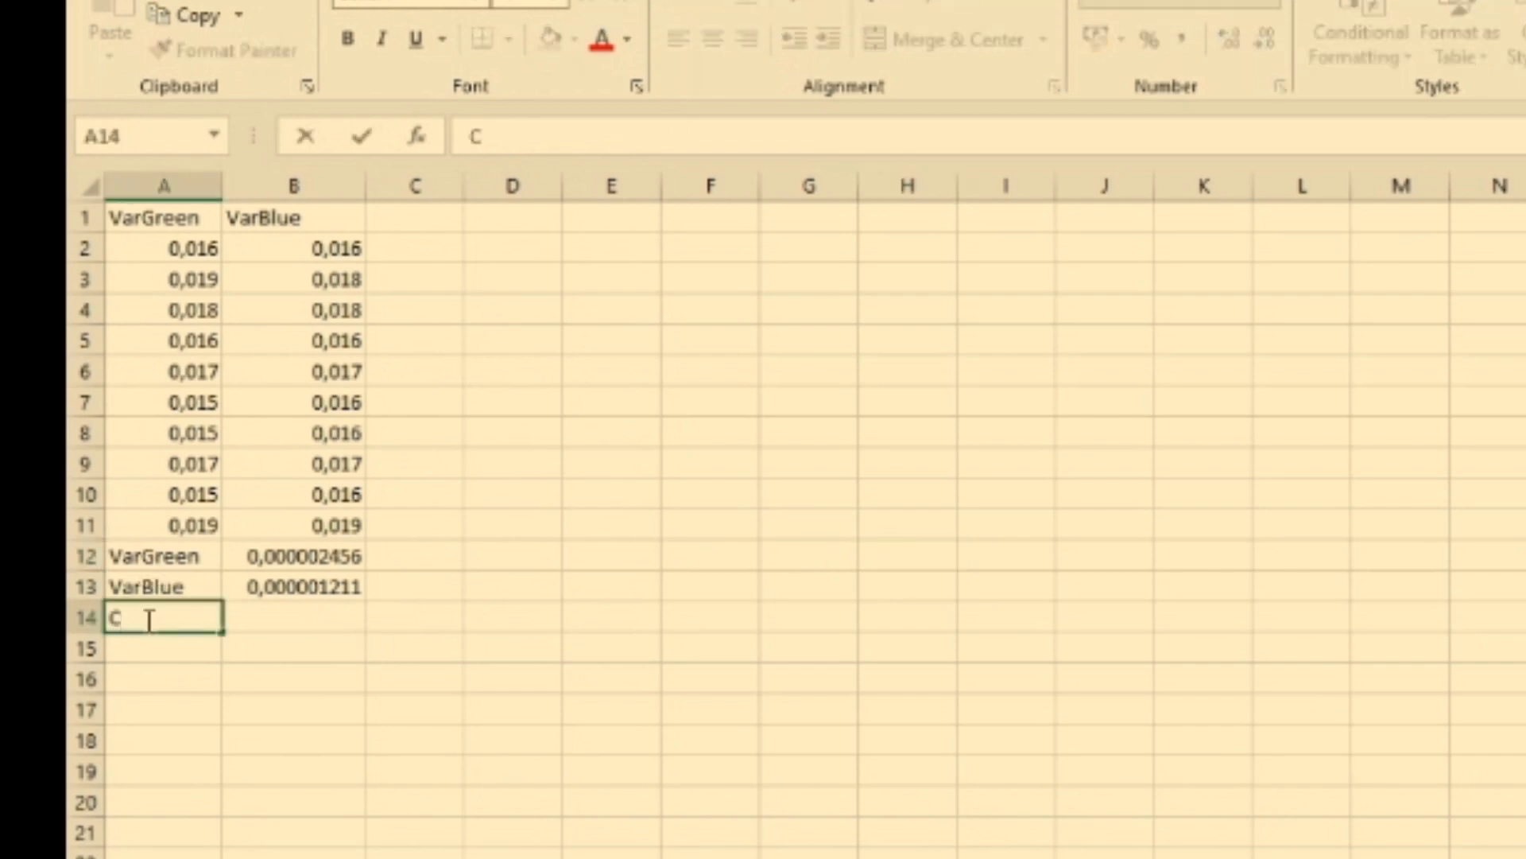
type("ovariance")
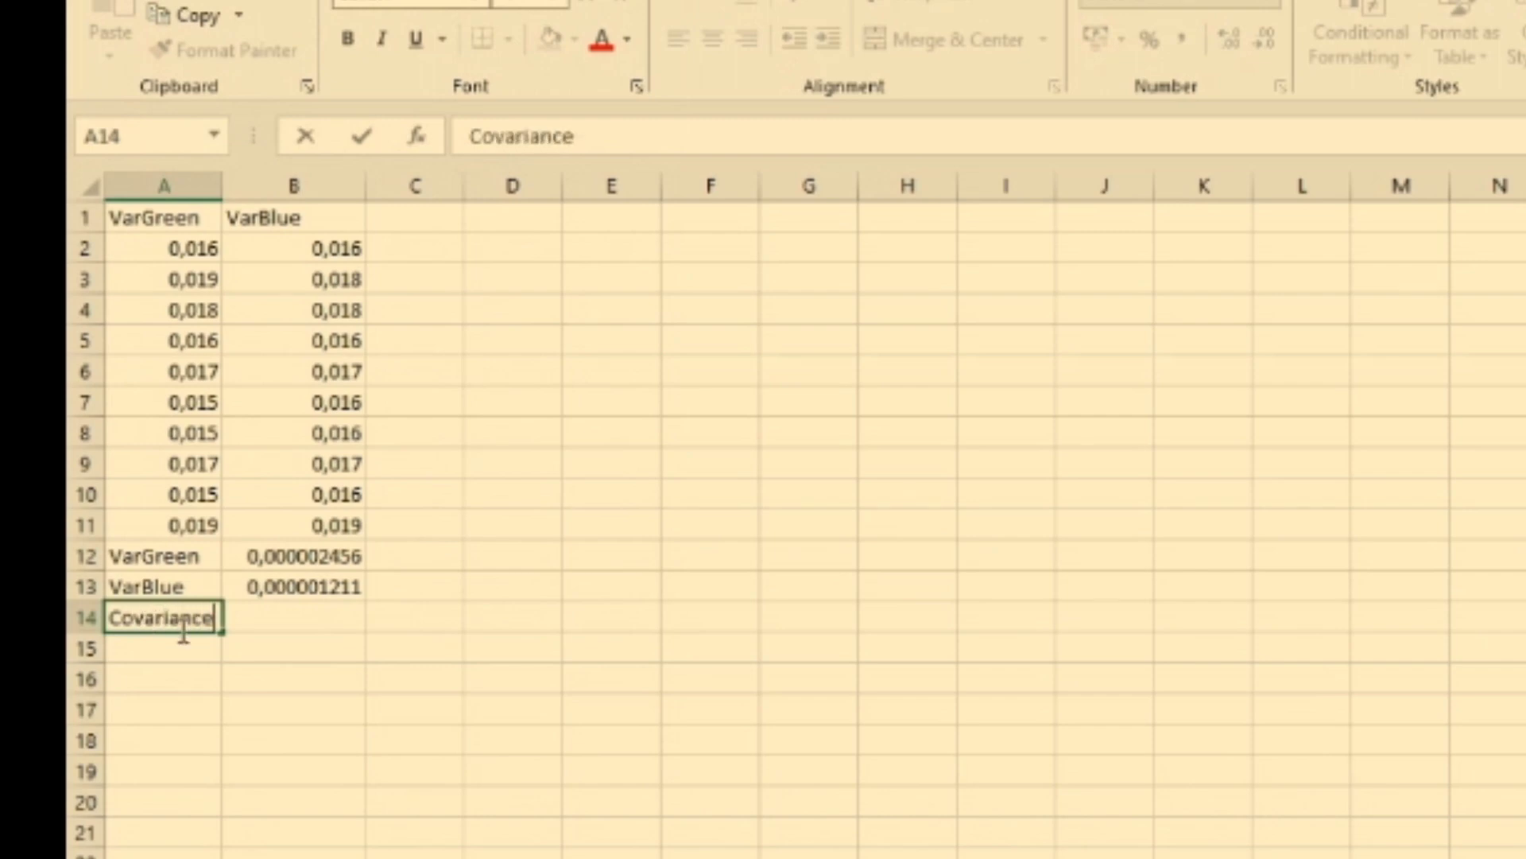
- Calculate the sample covariance of A2:A11 and B2:B11 in B14 with COVARIANCE.S
left_click(246, 620)
type("=")
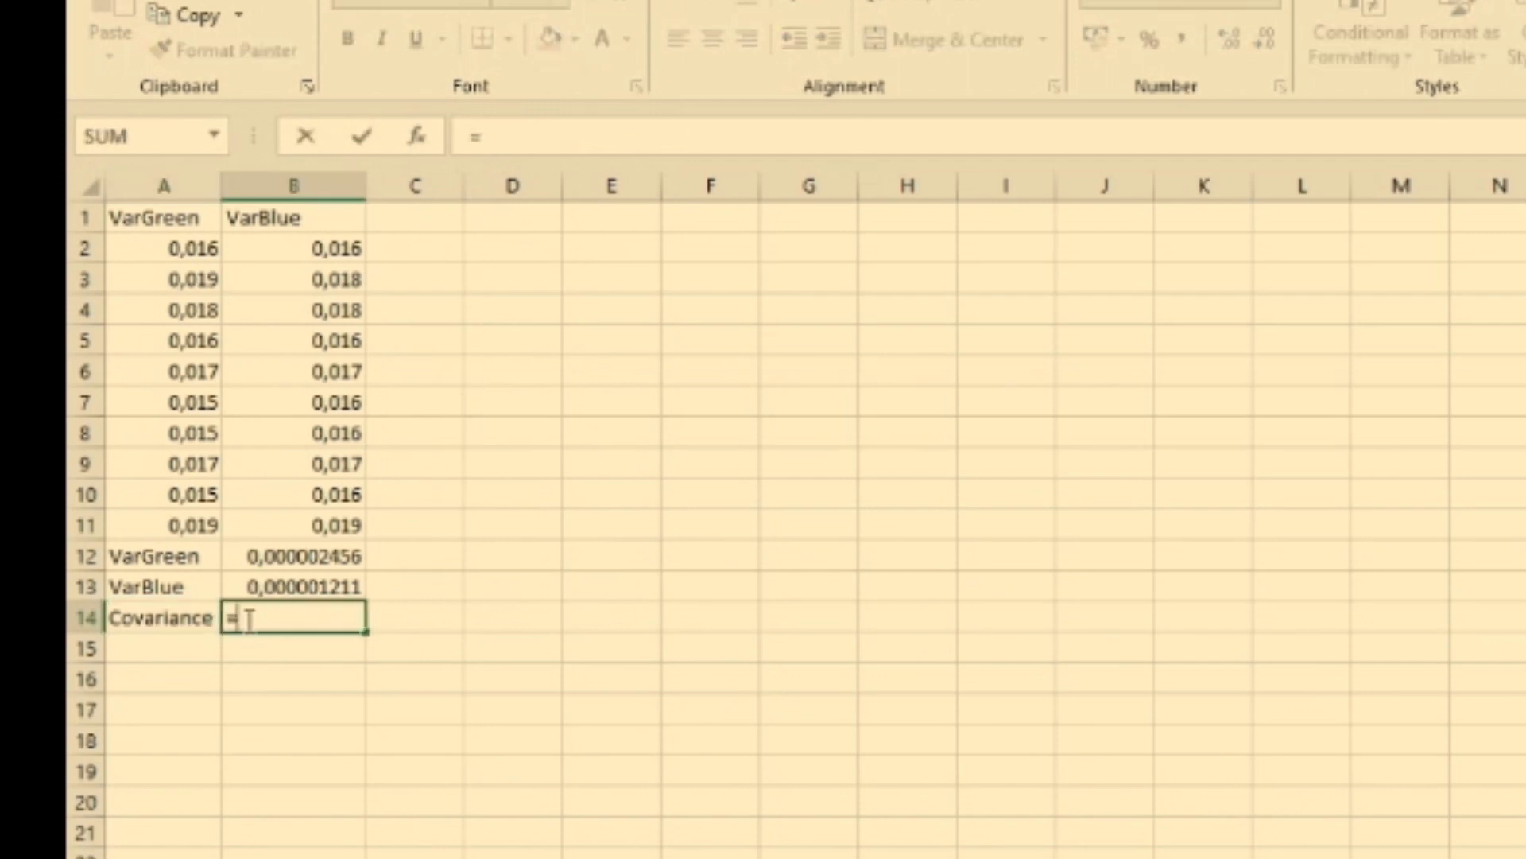
type("covar")
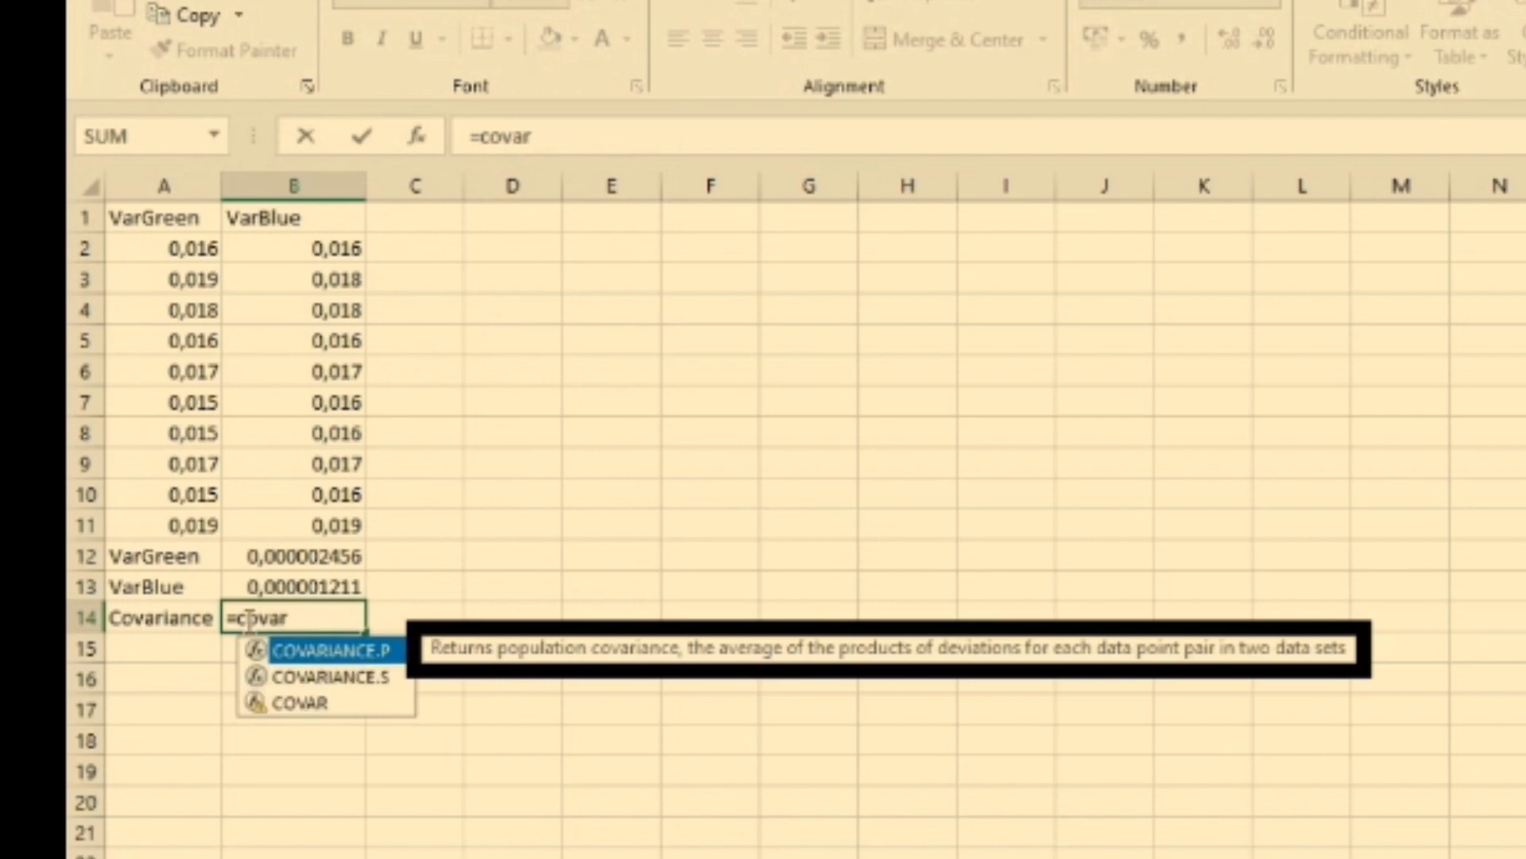
double_click(286, 682)
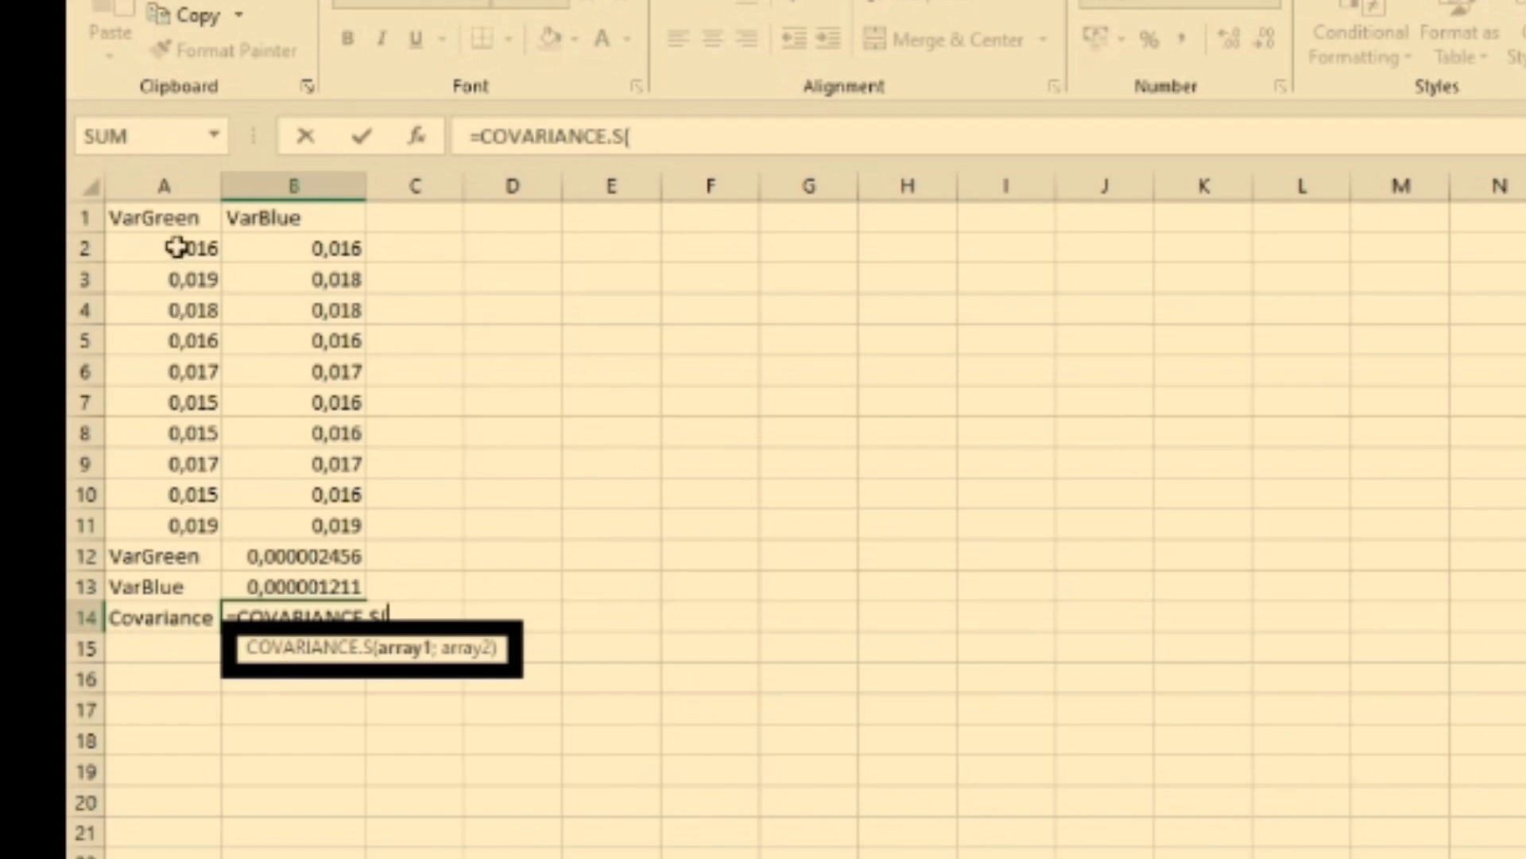
left_click_drag(177, 248, 182, 519)
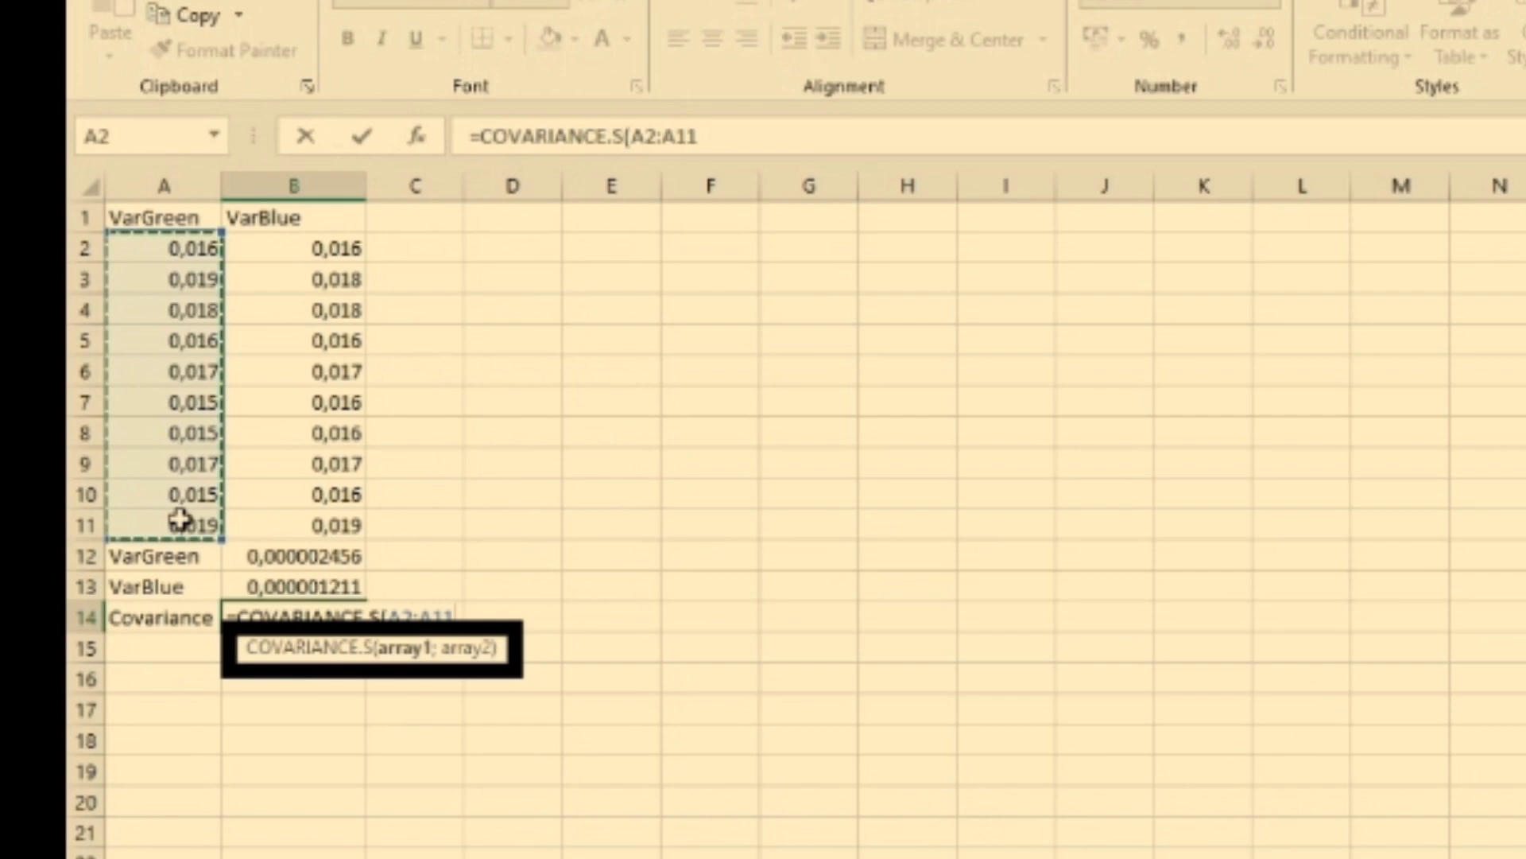
type(";")
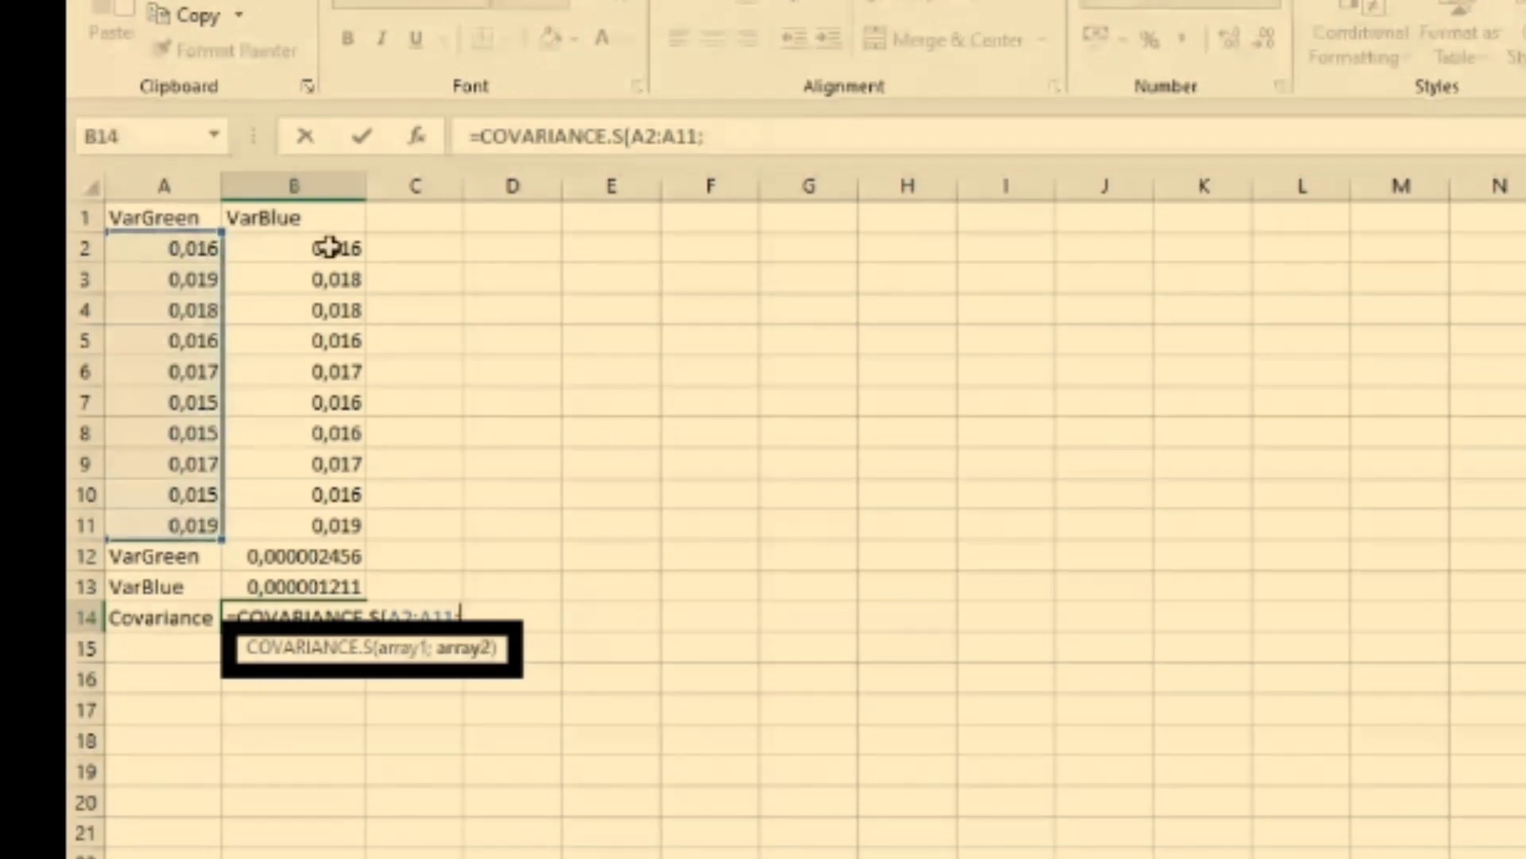
left_click_drag(330, 247, 350, 521)
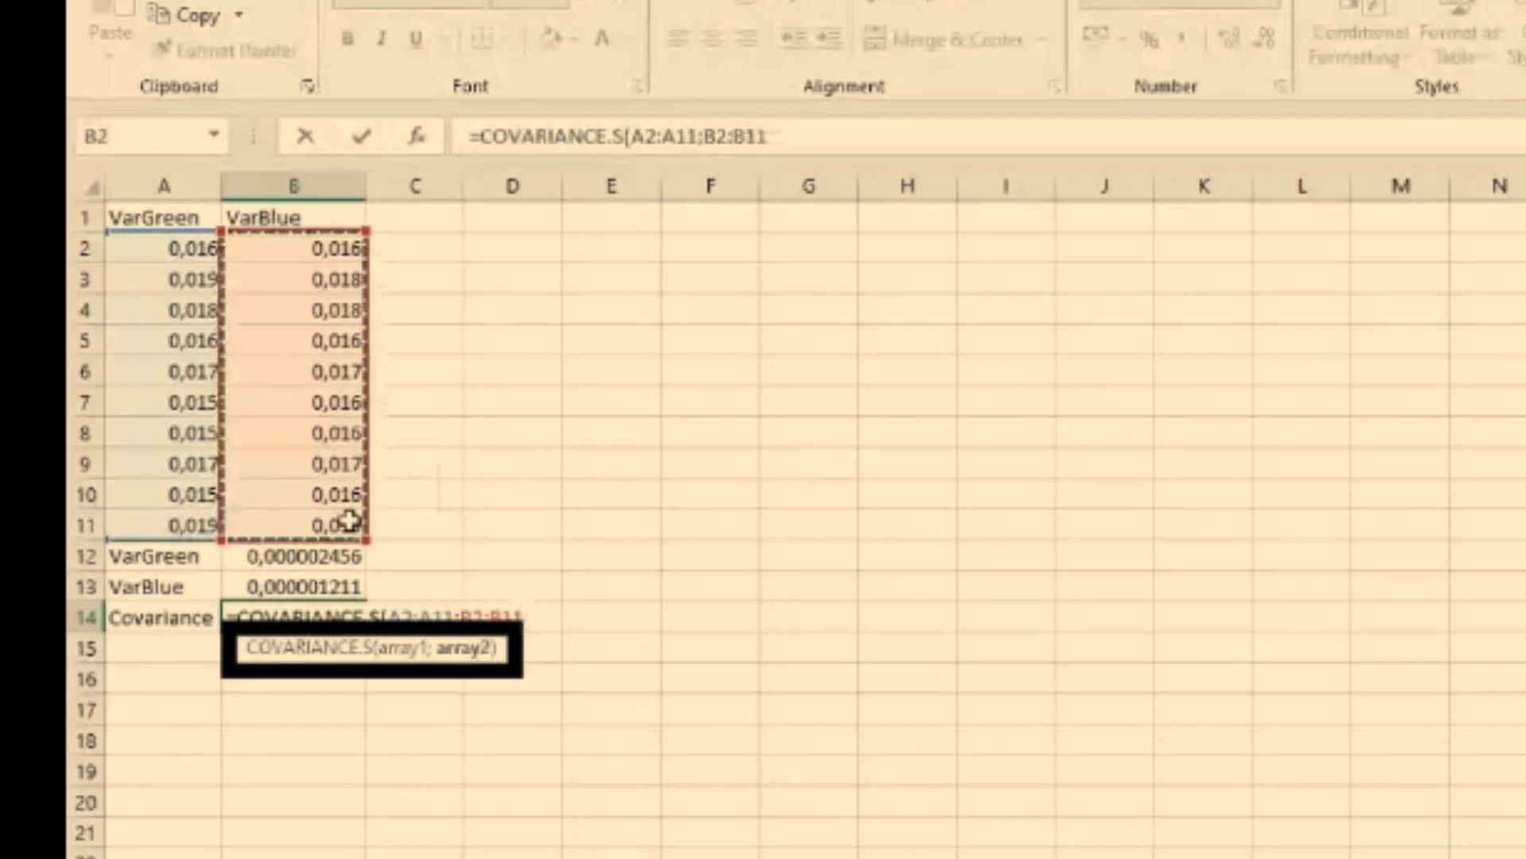
key("Return")
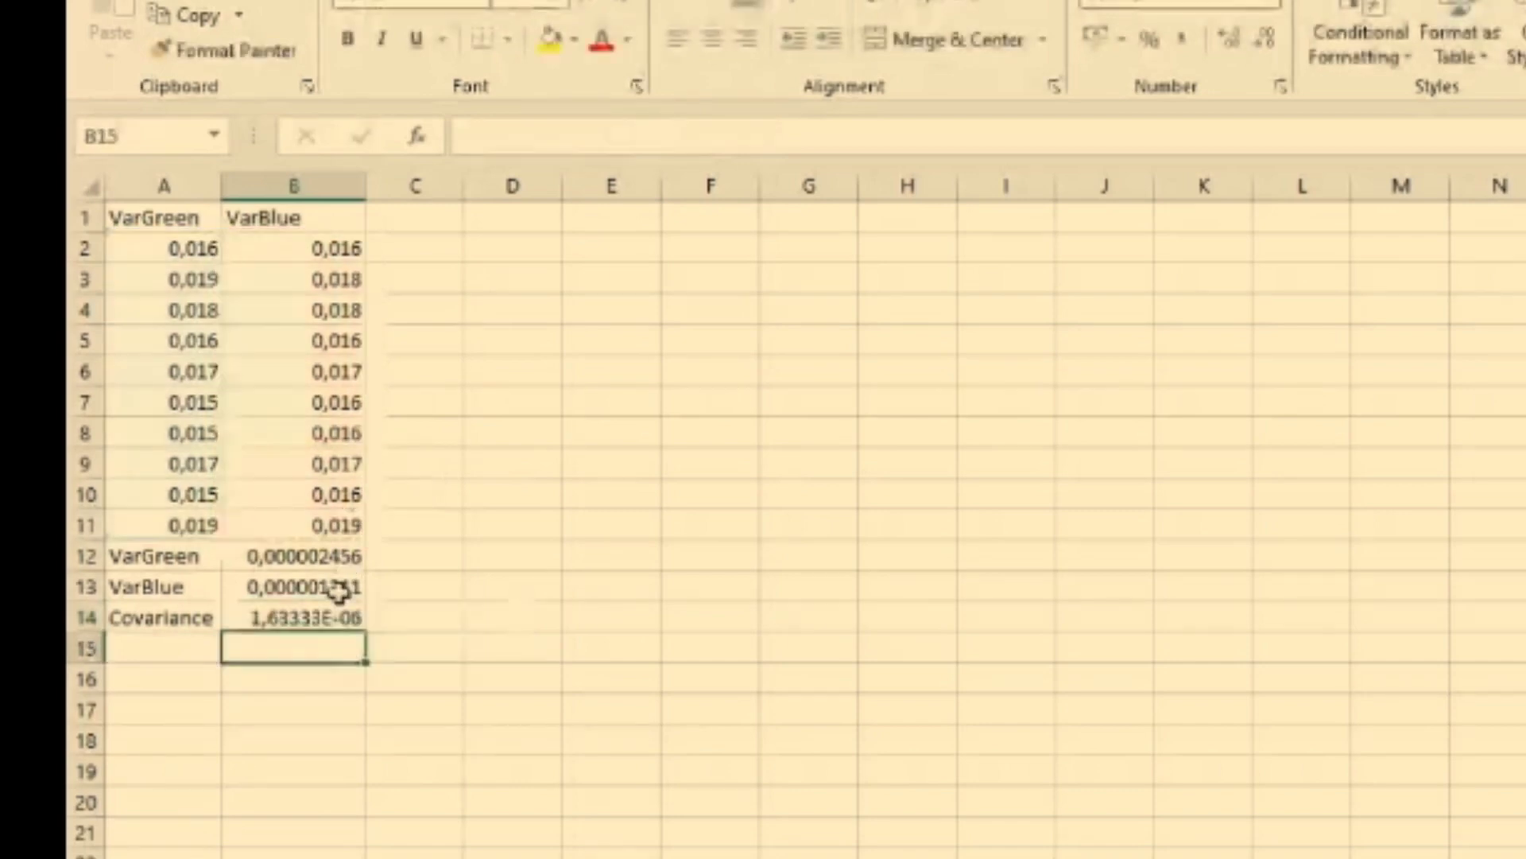
- Format the covariance in B14 as a number with nine decimal places
left_click(331, 616)
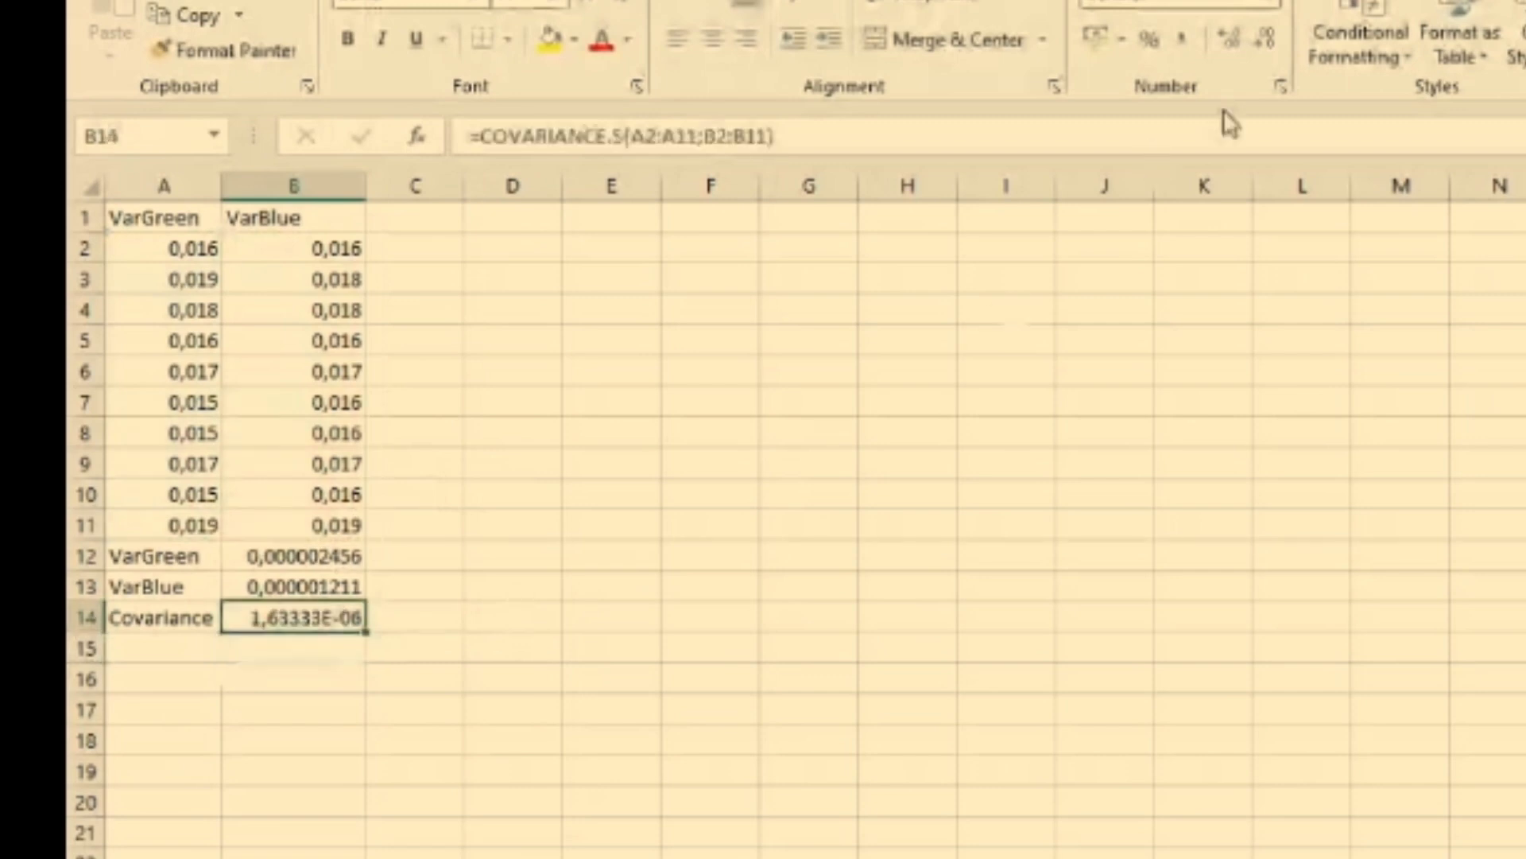
left_click(1278, 88)
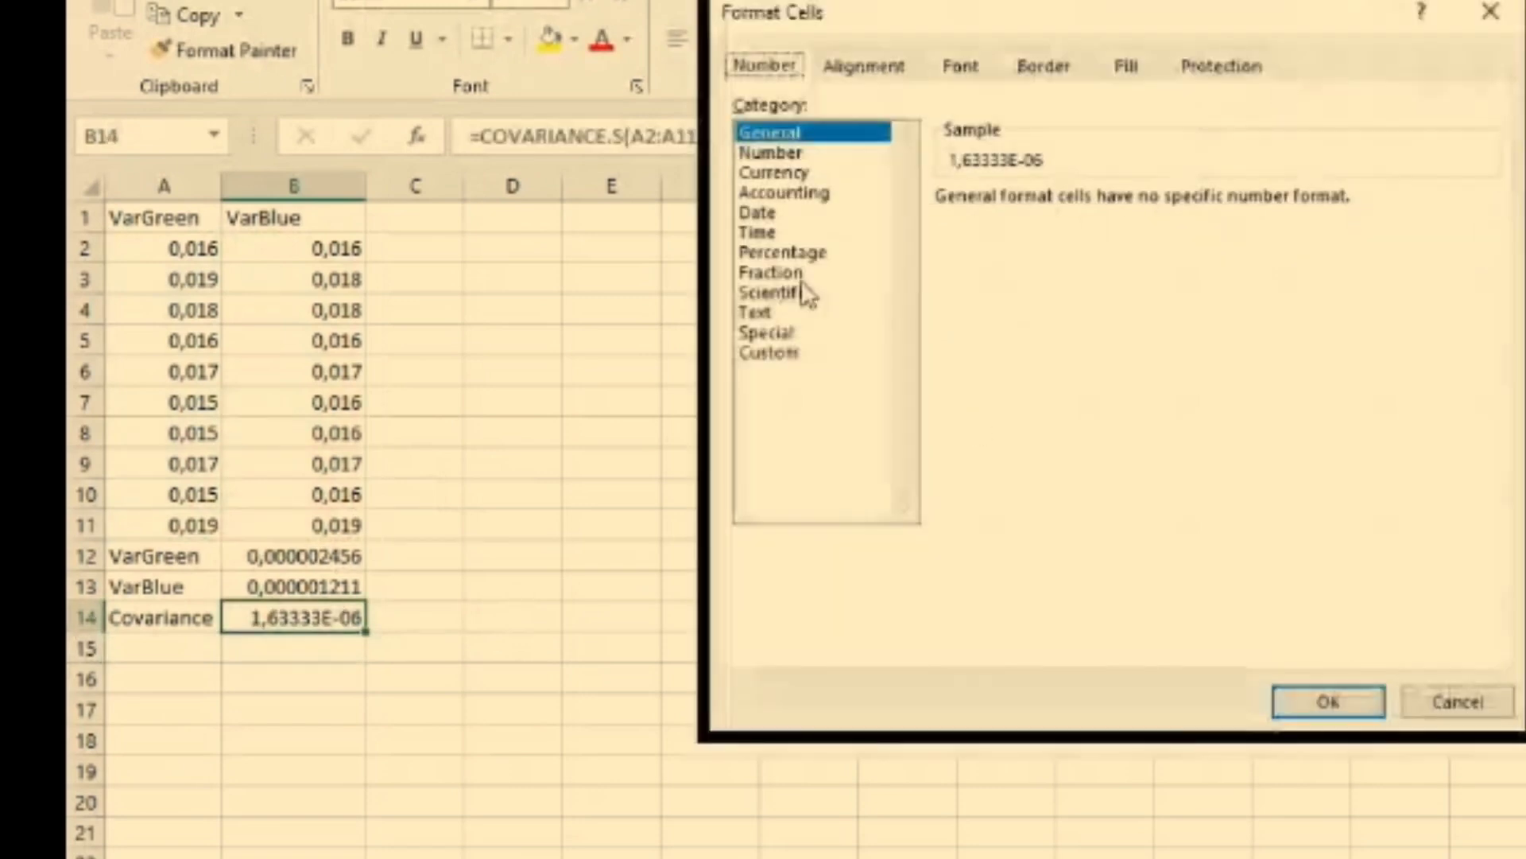
left_click(775, 152)
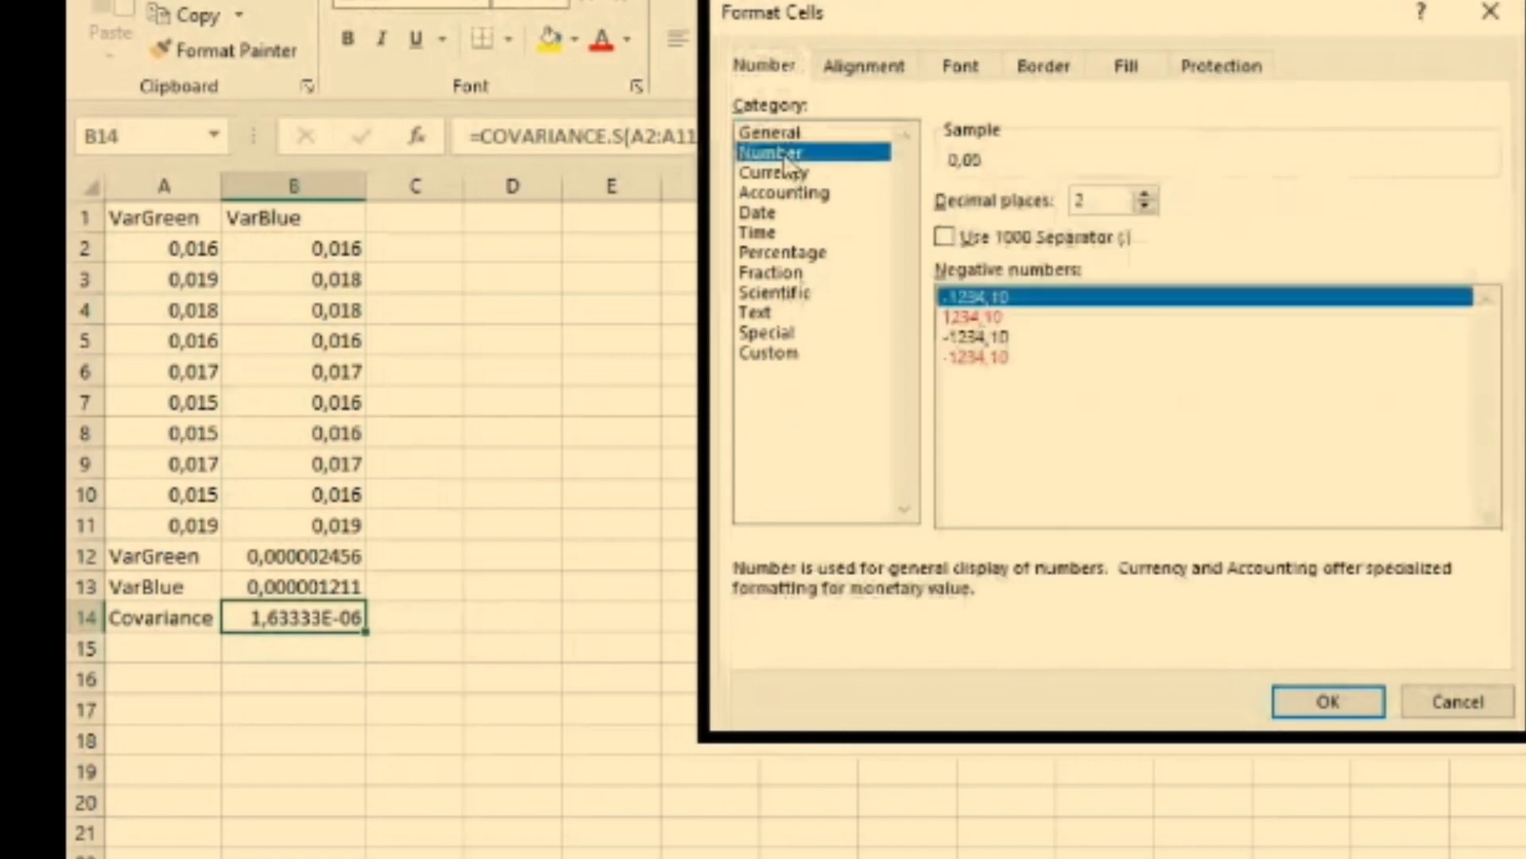
left_click(1117, 191)
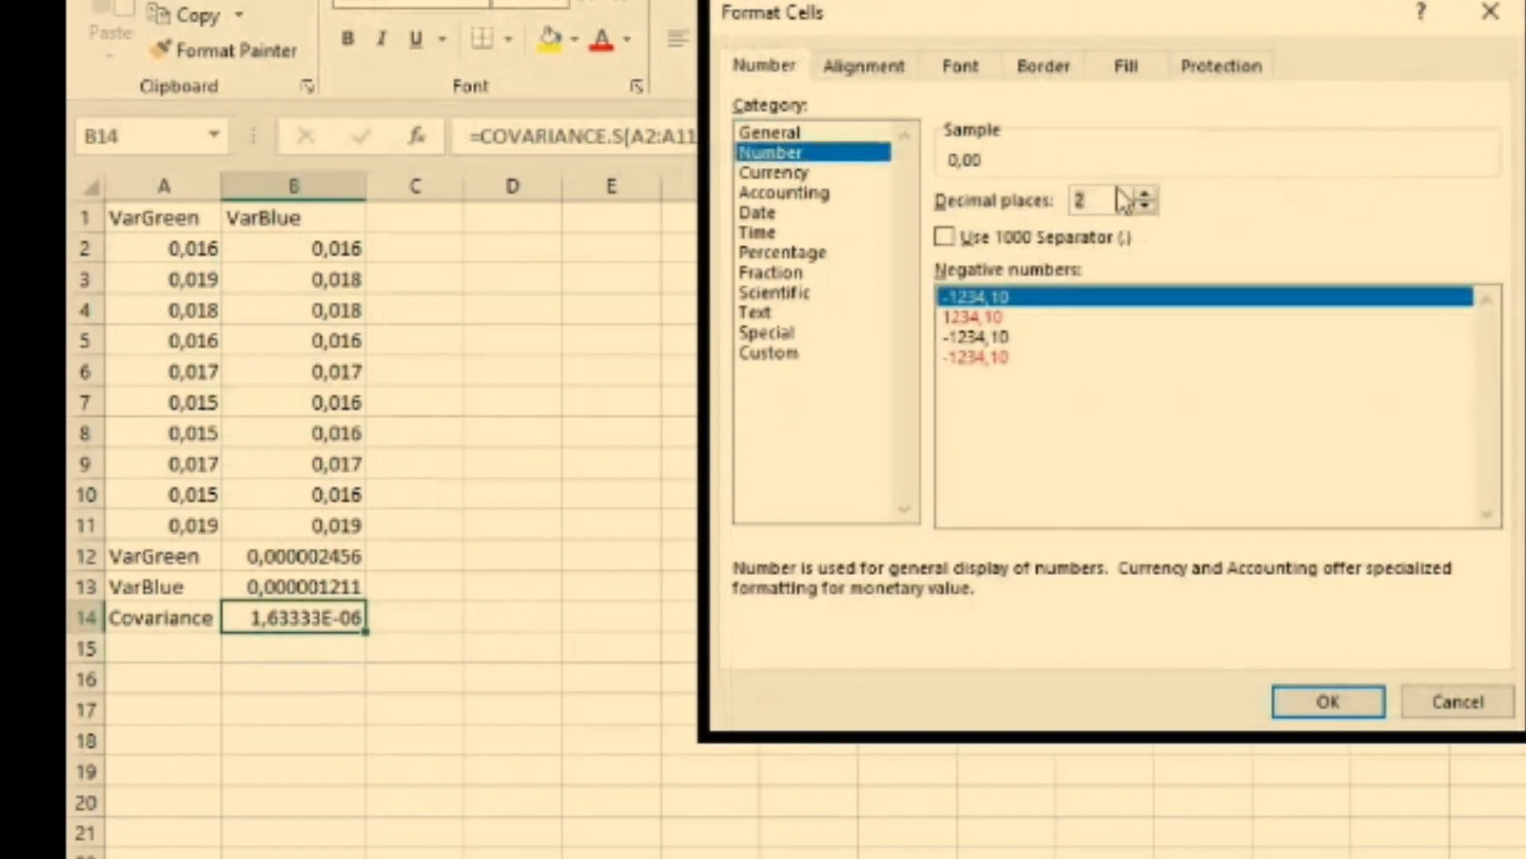
key("BackSpace")
type("9")
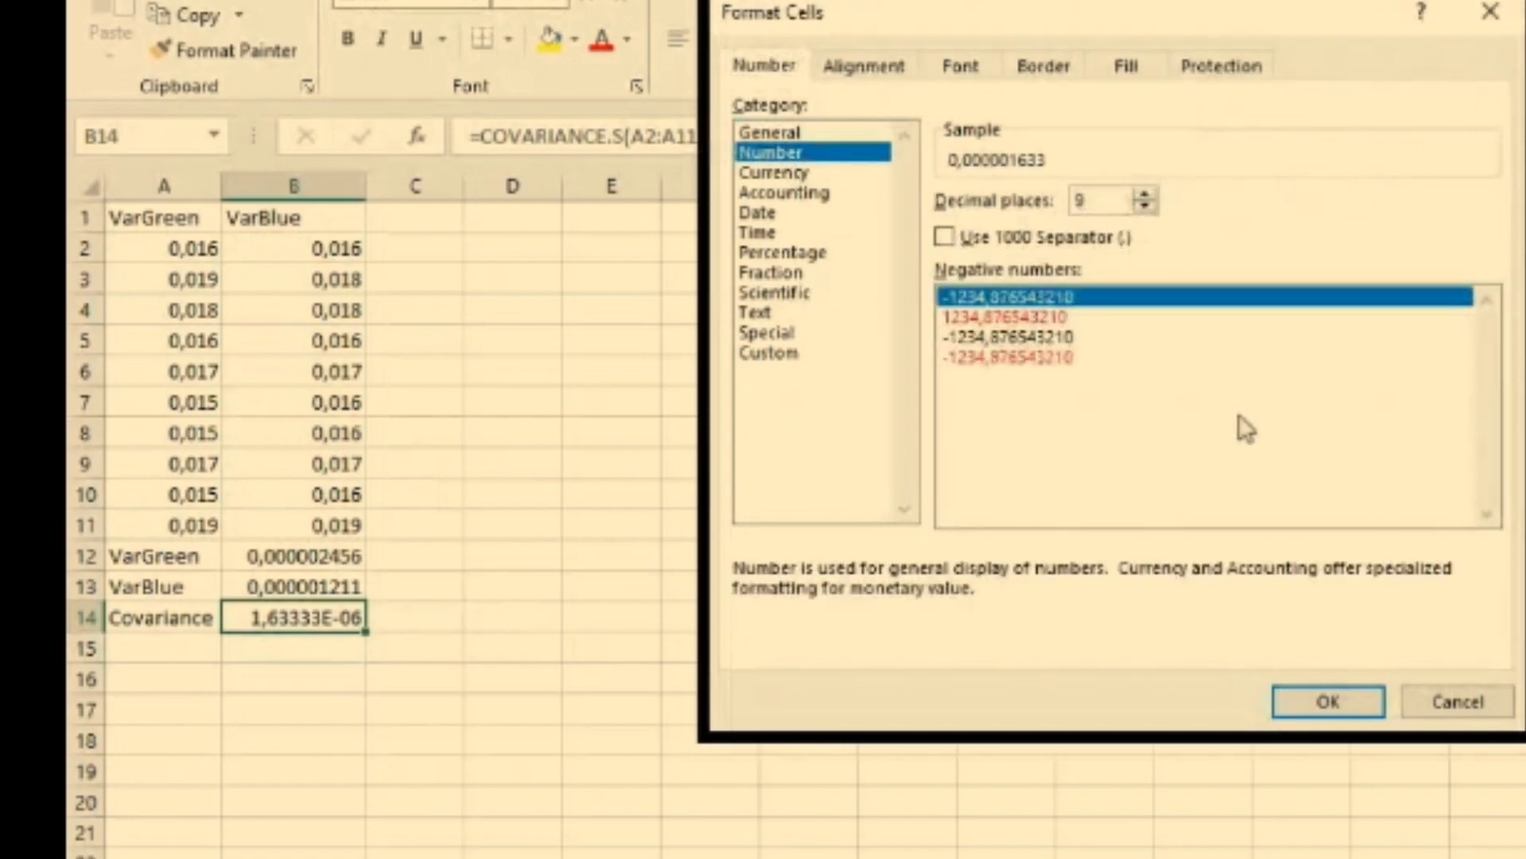
left_click(1308, 698)
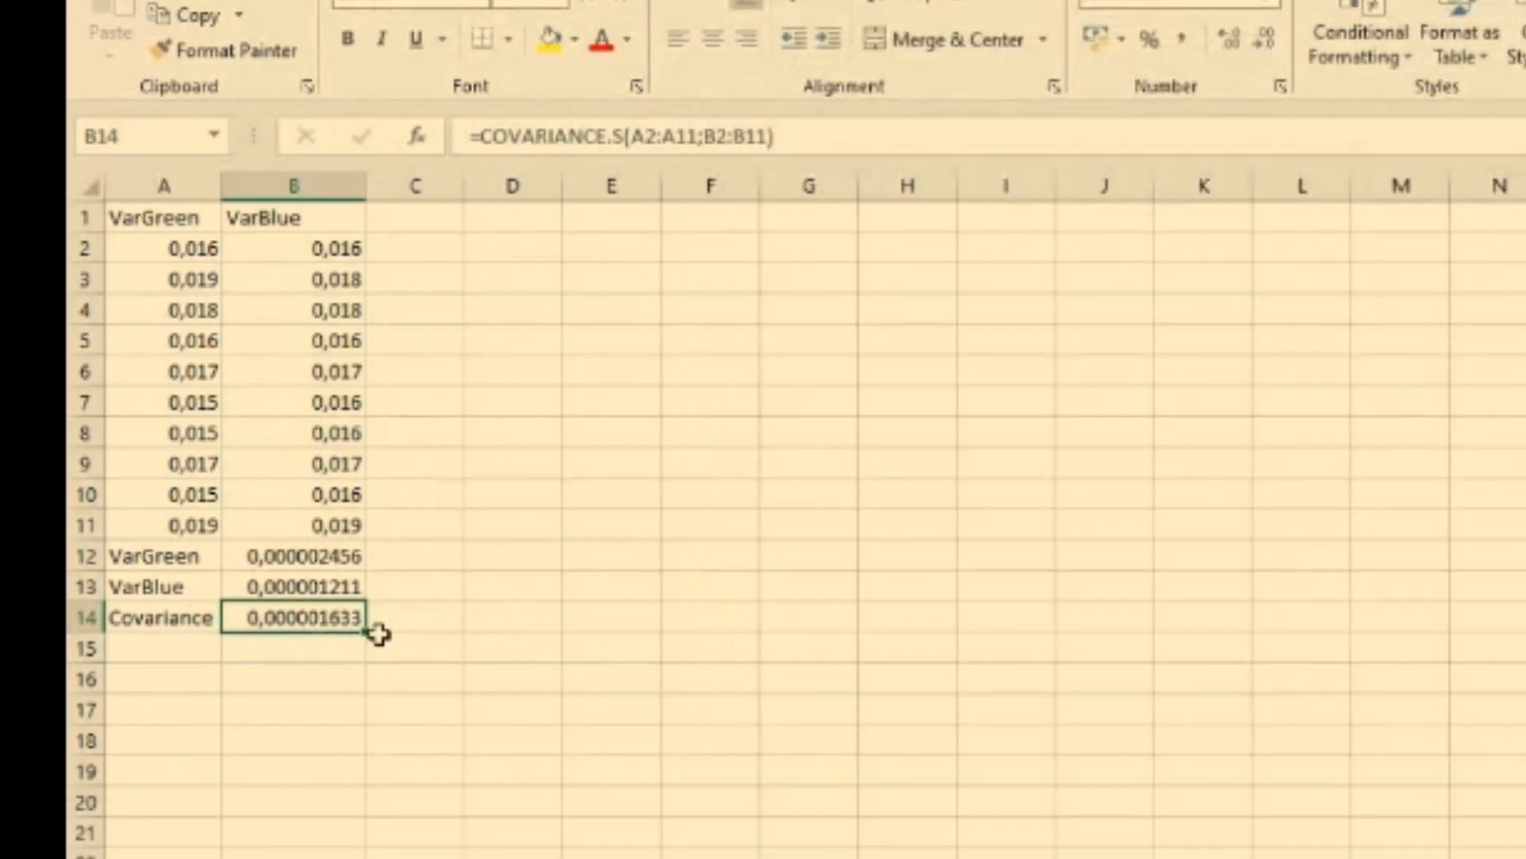
- Add the labels a in A15 and kikj in A16
left_click(209, 640)
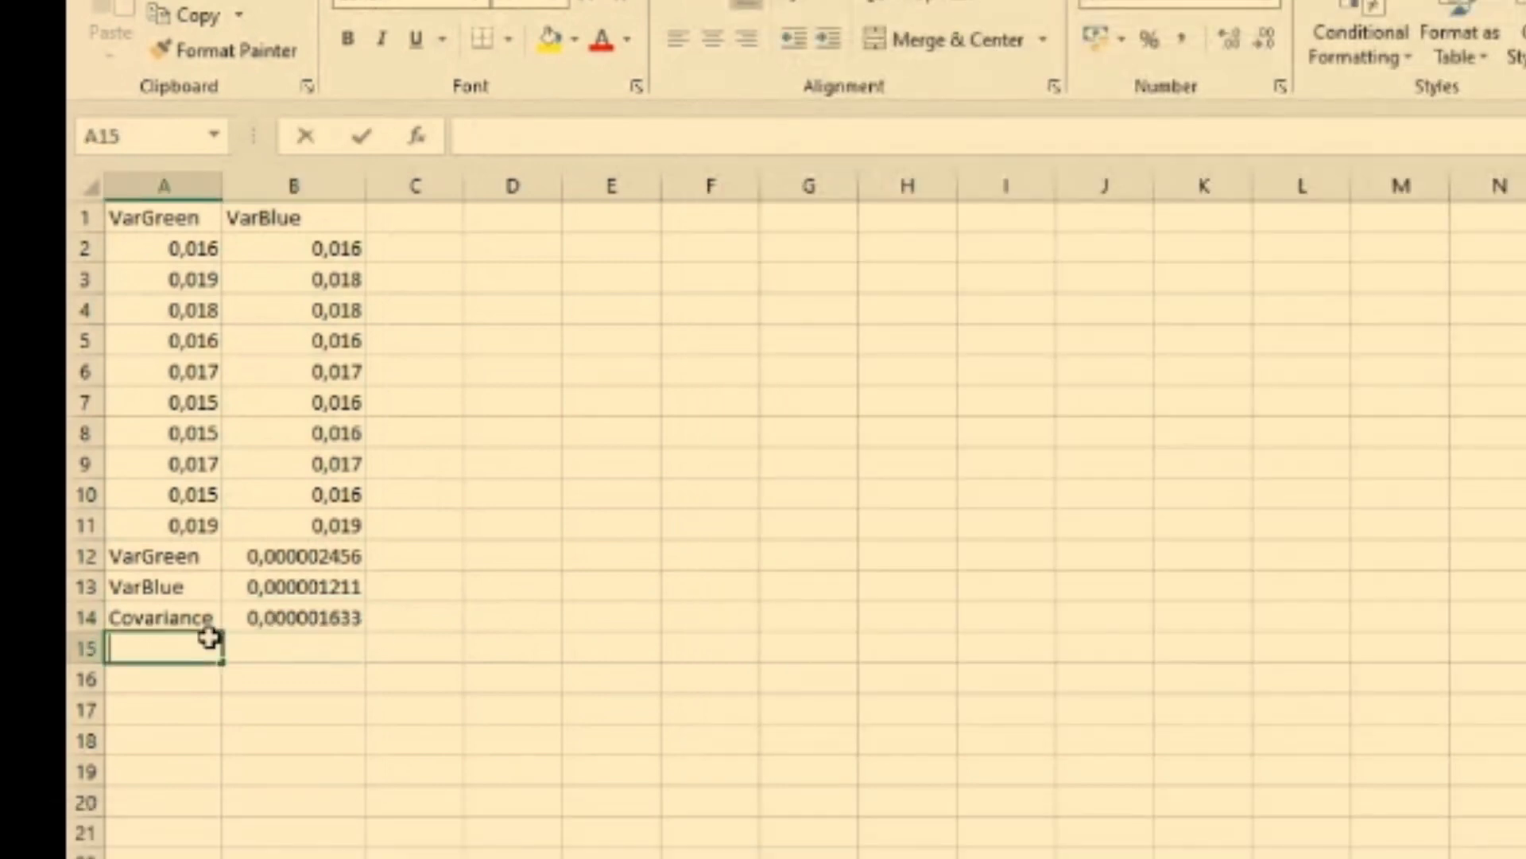
type("a#kikj")
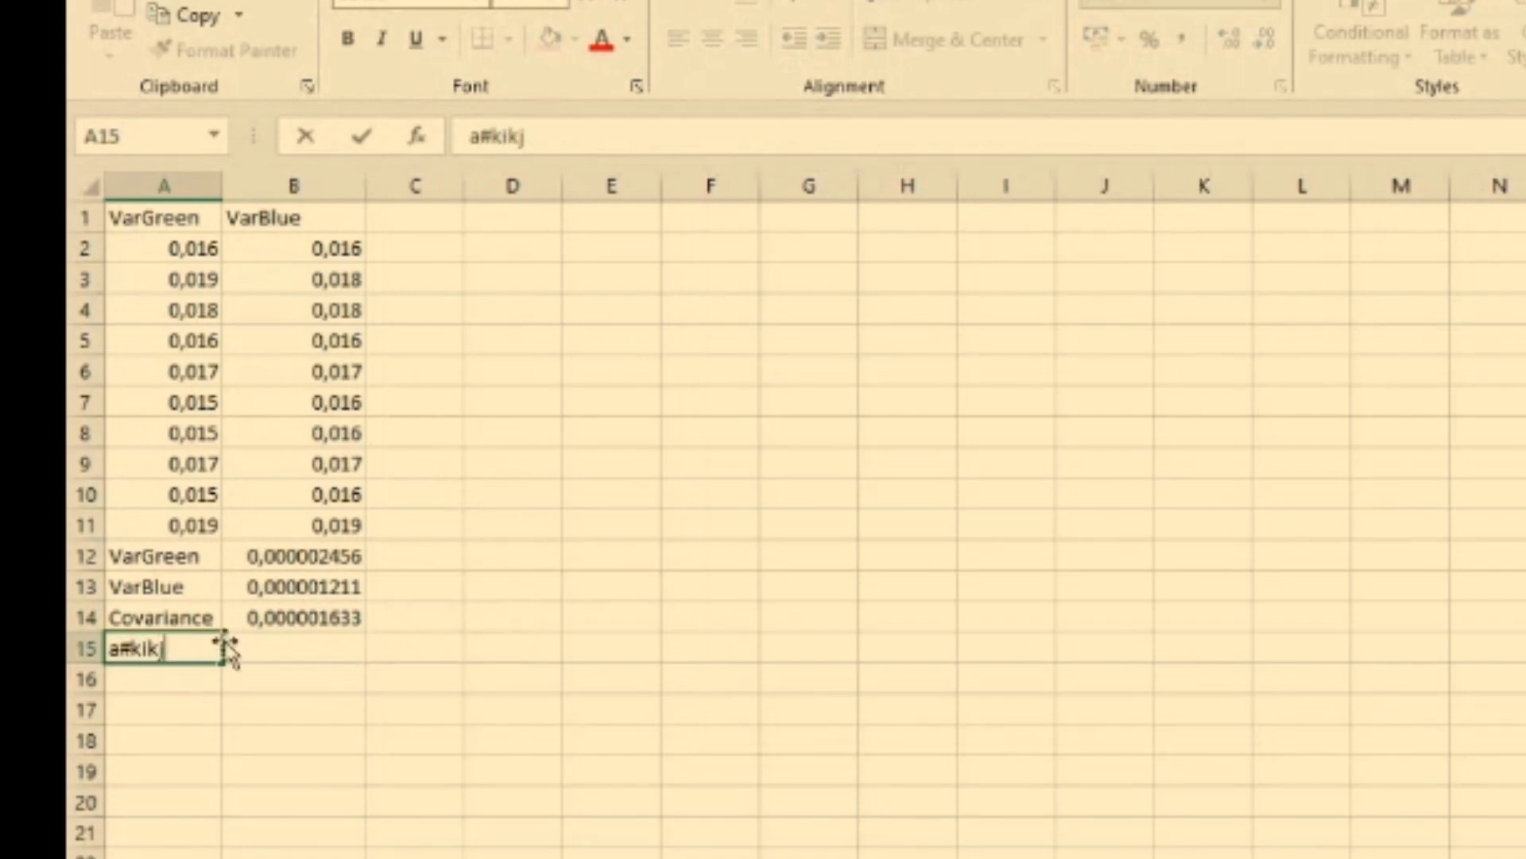
key("BackSpace")
key("BackSpace")
key("BackSpace")
key("BackSpace")
key("BackSpace")
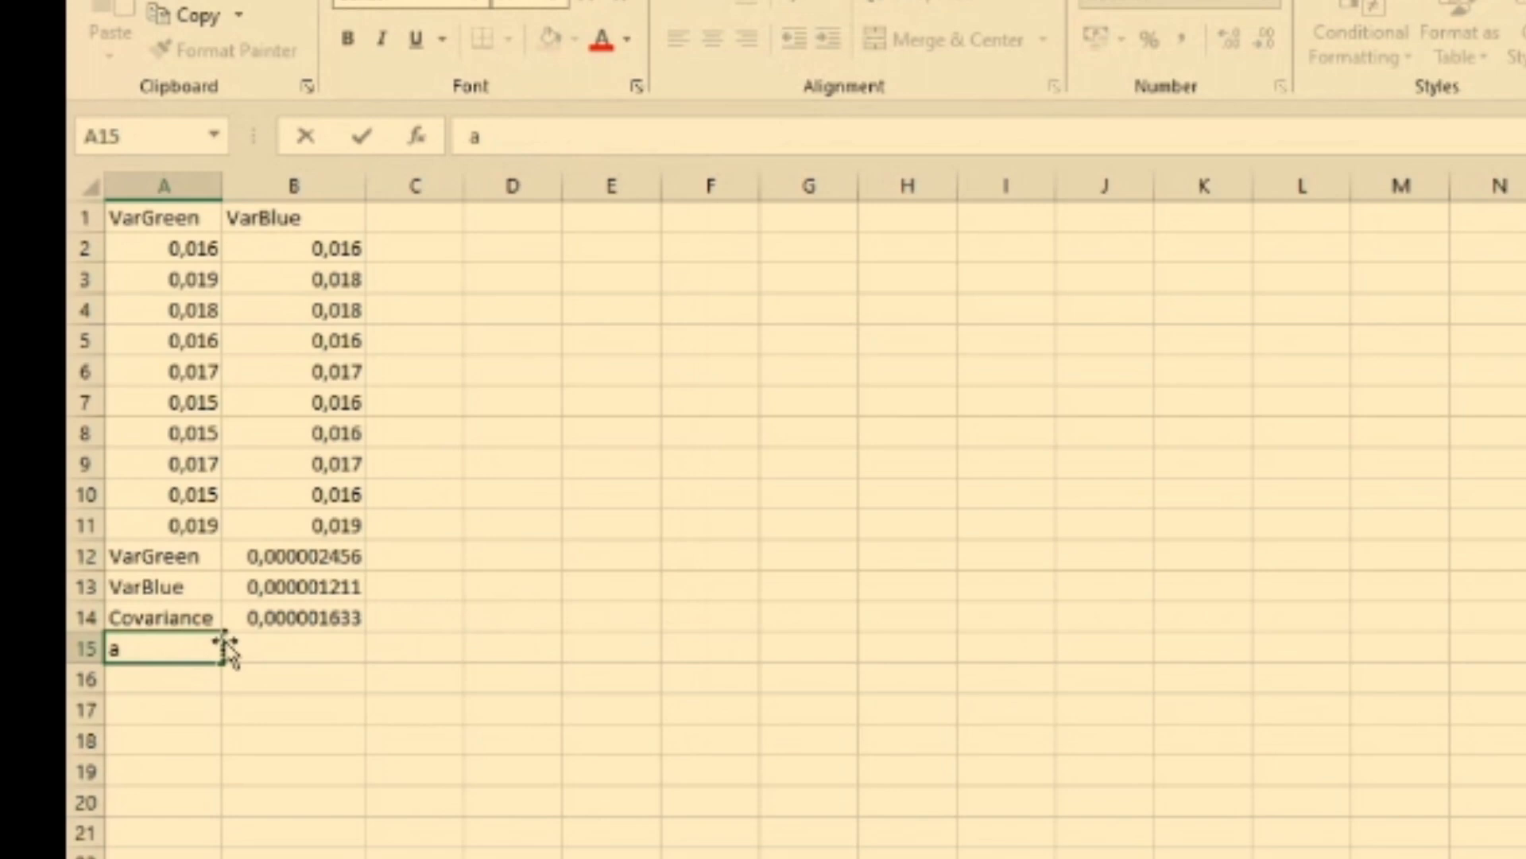
key("Return")
type("kikj")
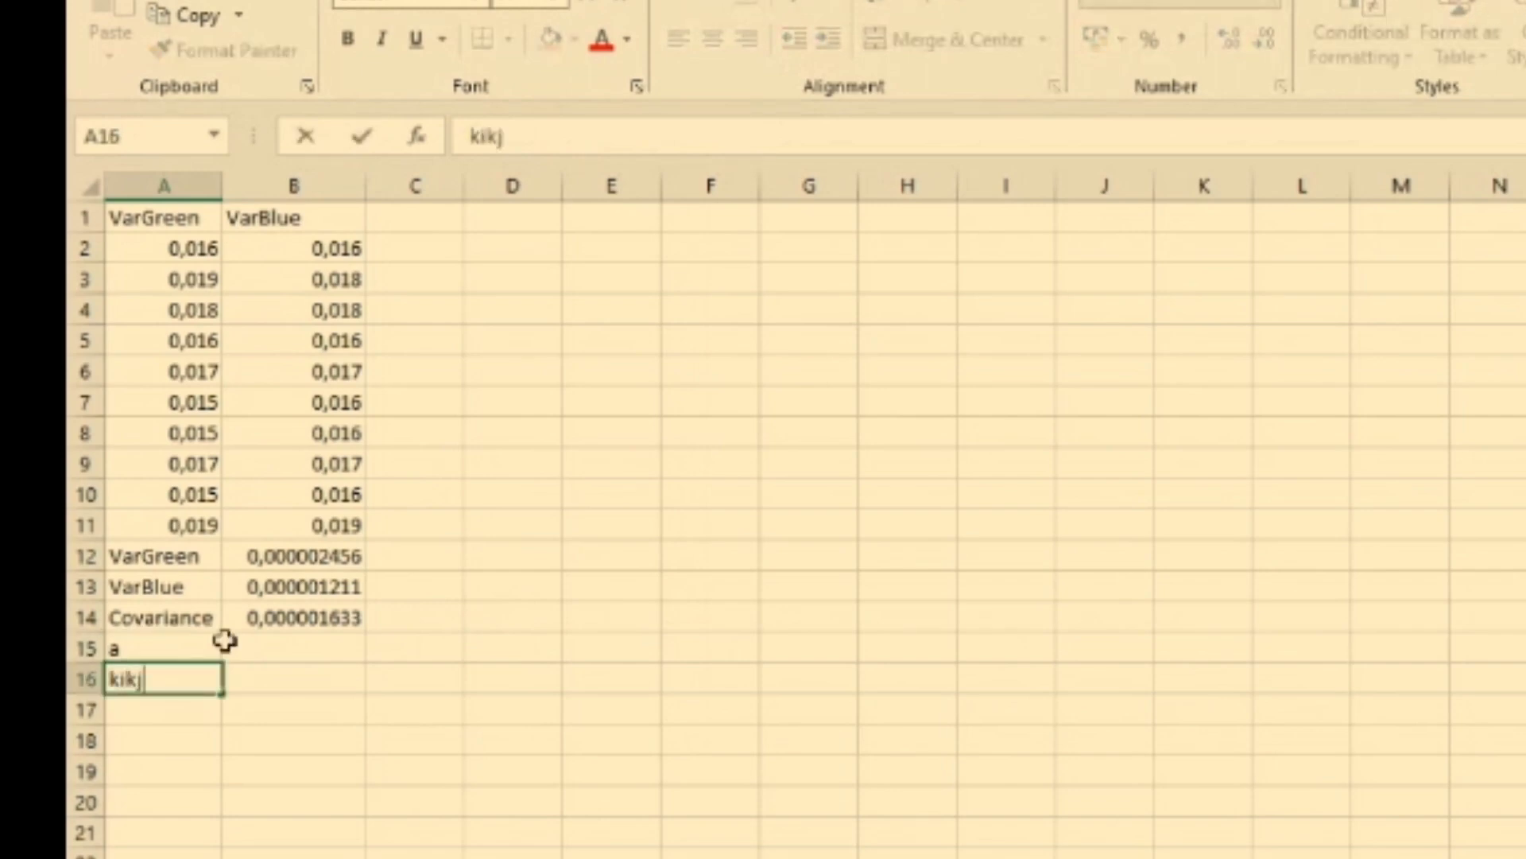
- Calculate a in B15 with the formula =(B12-B13)/(2*B14), using the two variances and the covariance
left_click(256, 645)
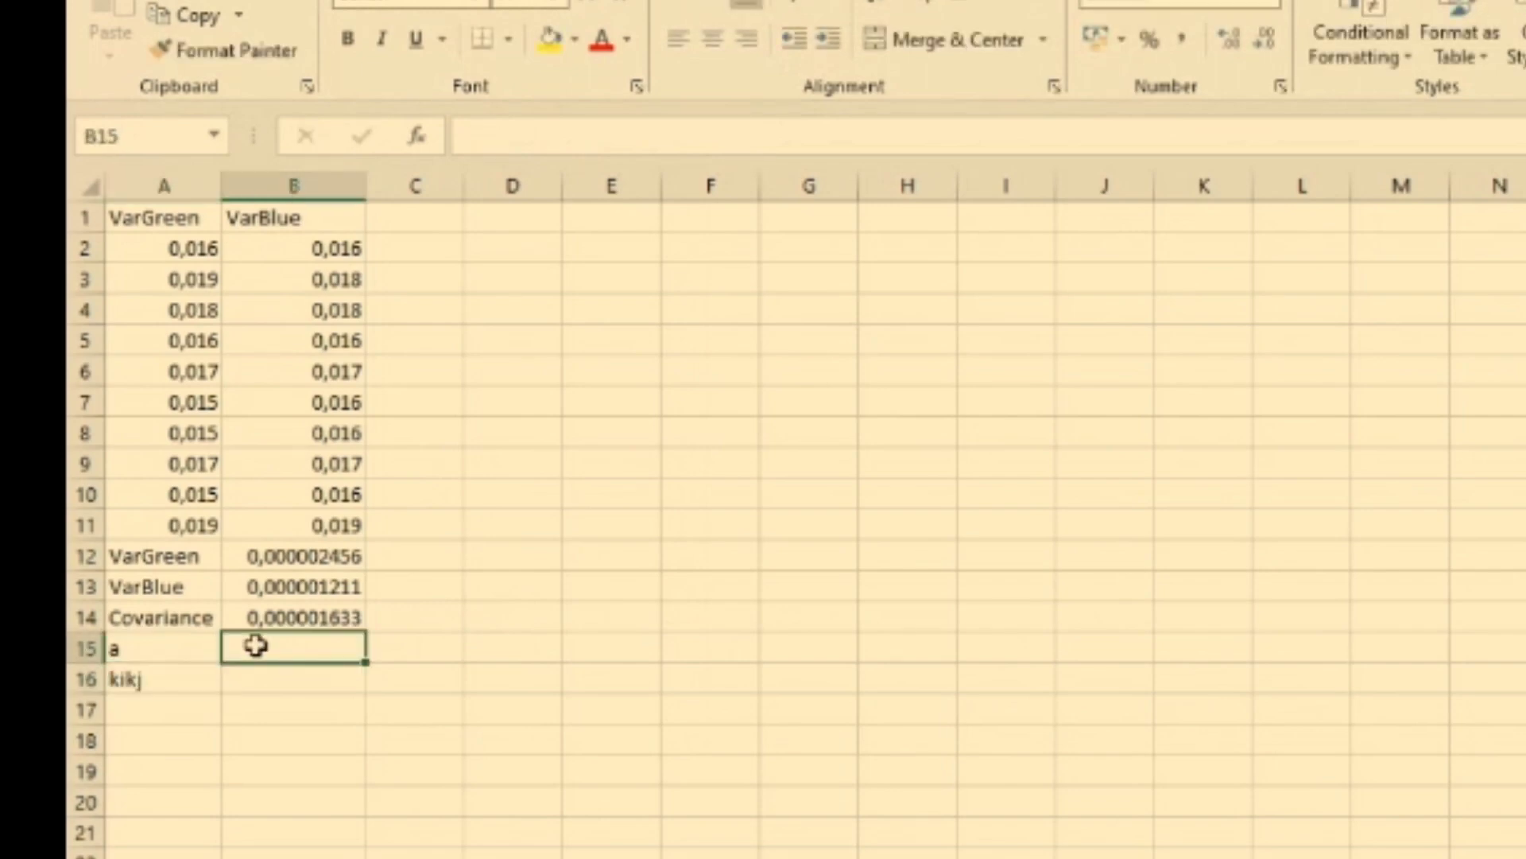
type("=")
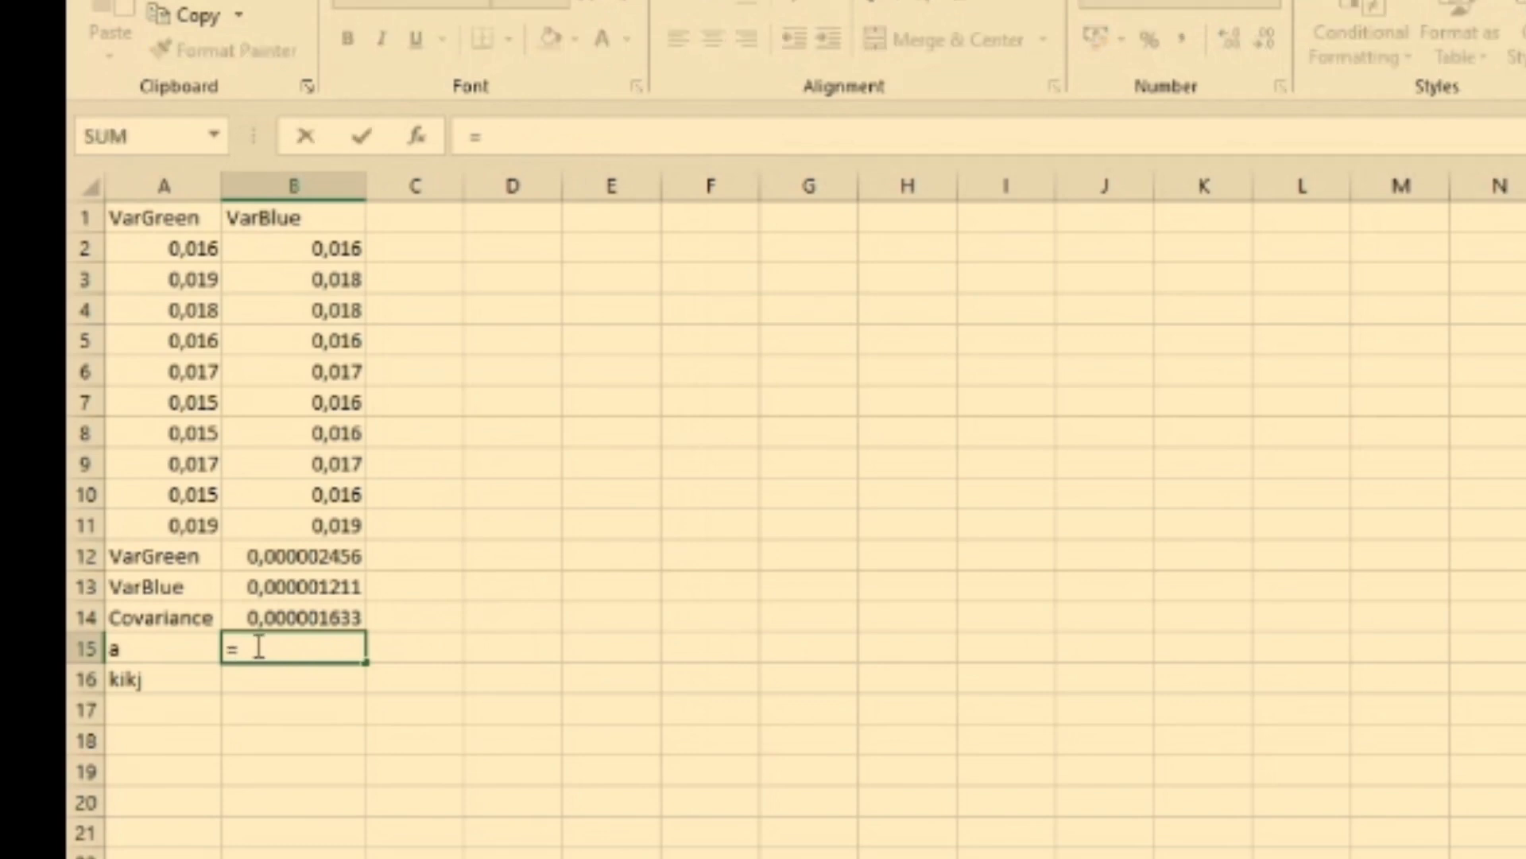
type("(")
left_click(324, 559)
type("-")
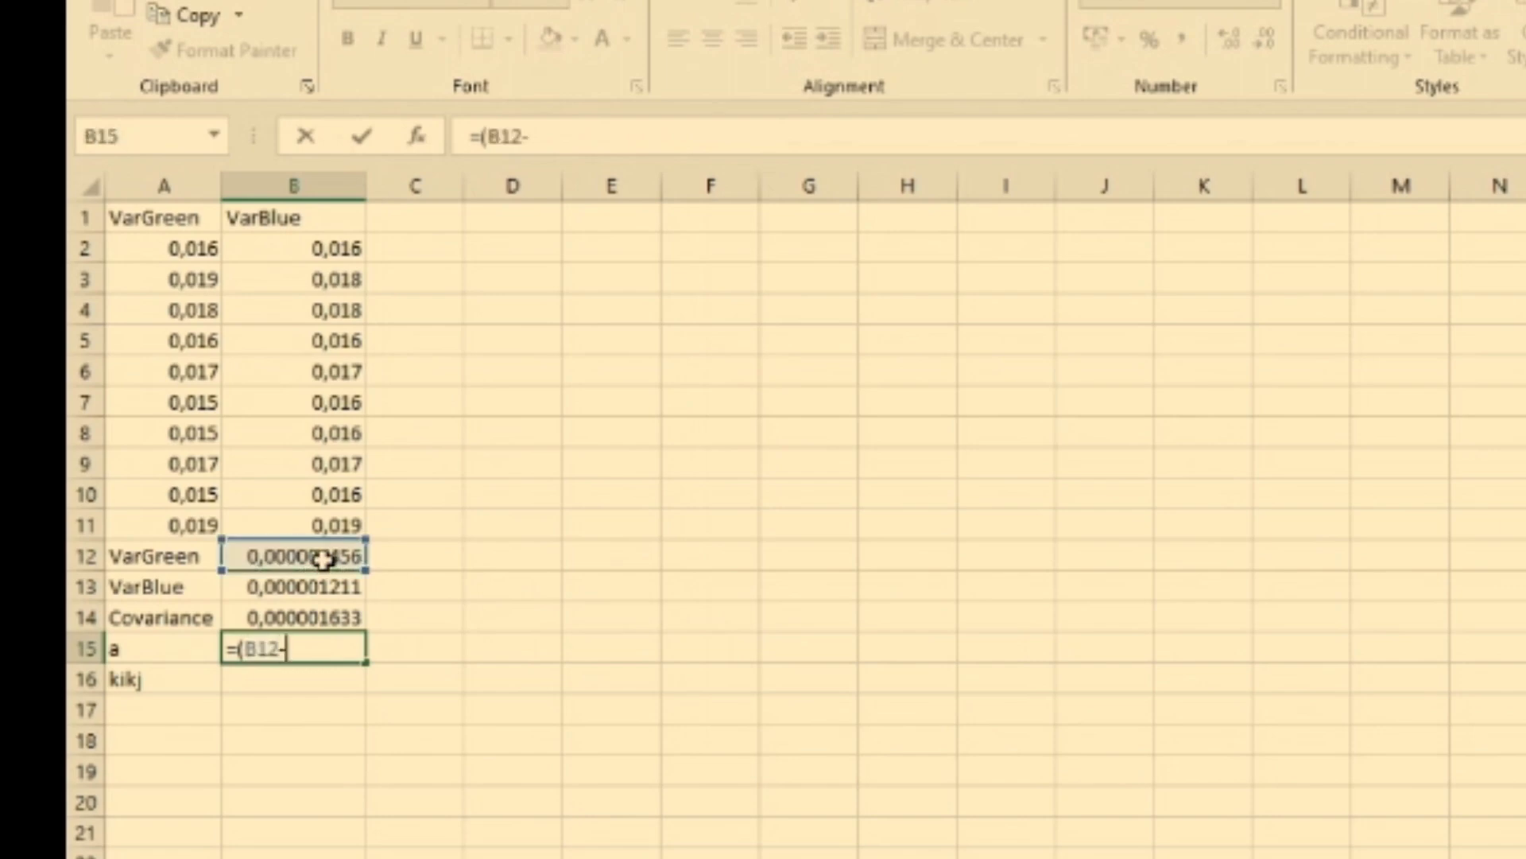
left_click(323, 587)
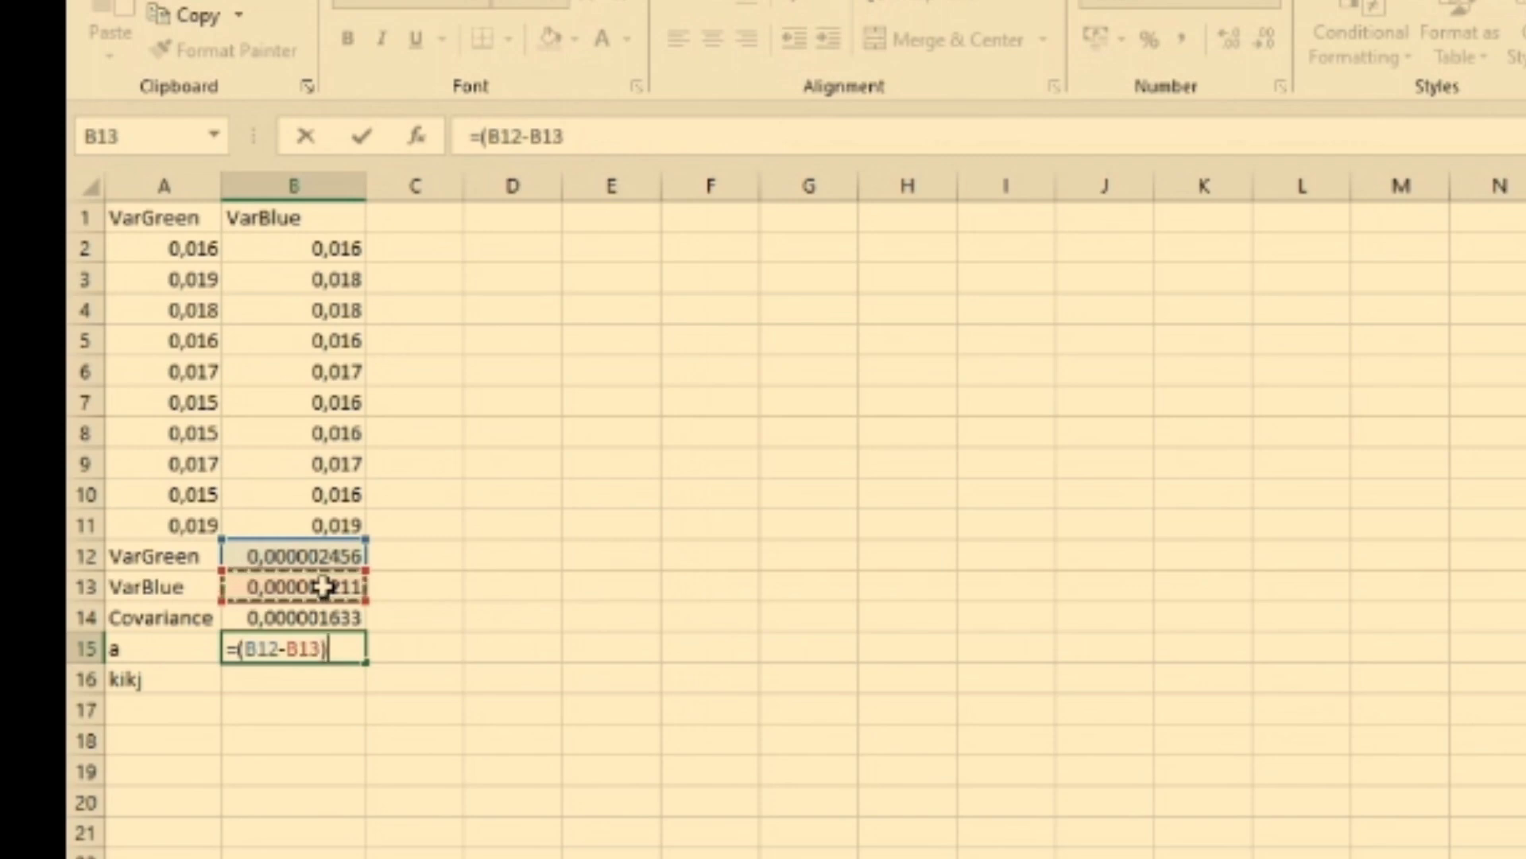
type(")/")
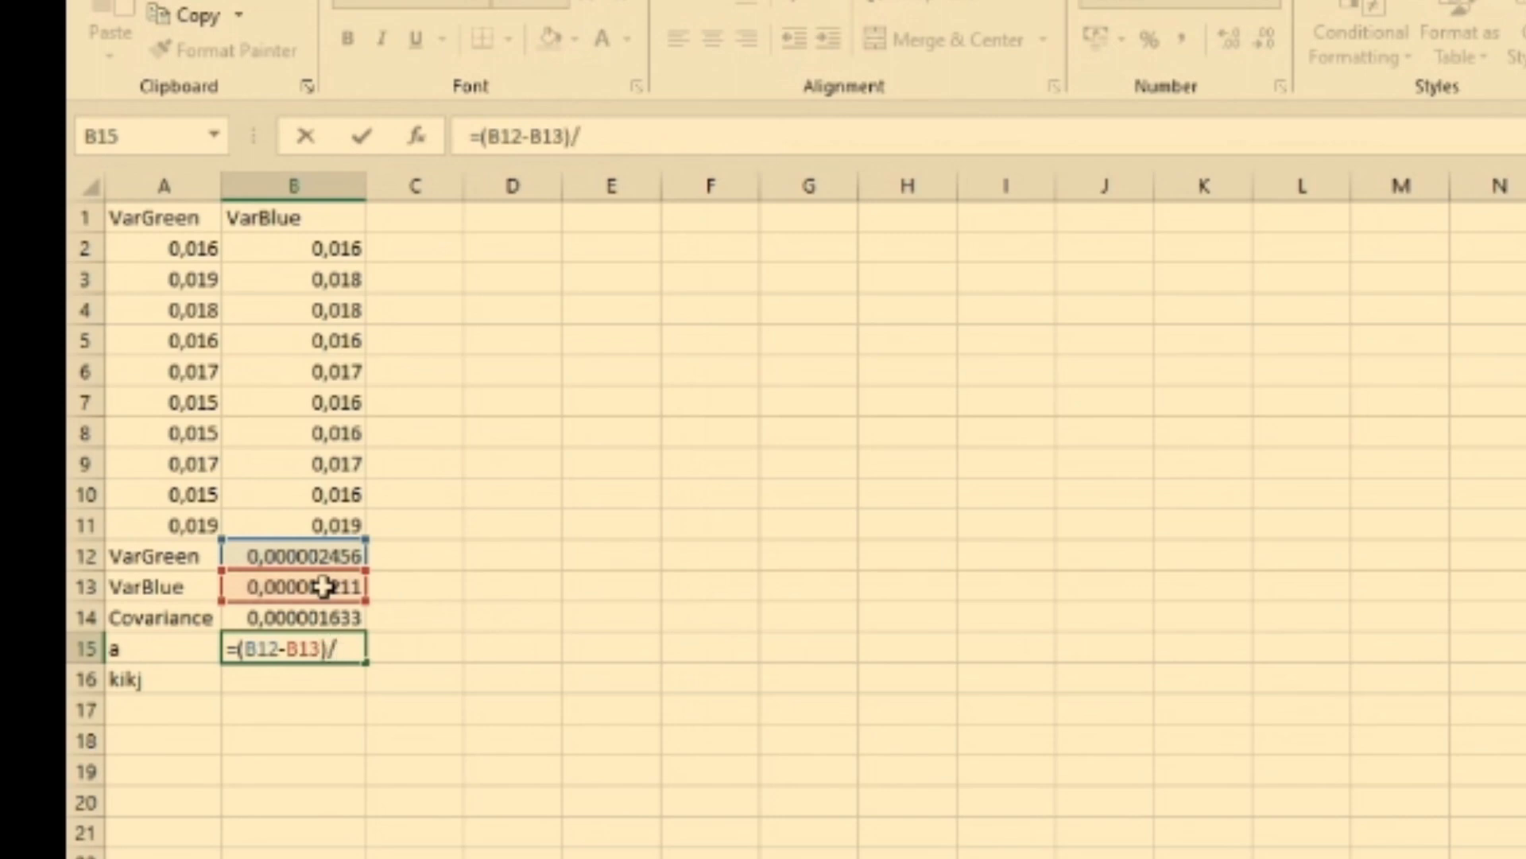
type("(")
type("2*c")
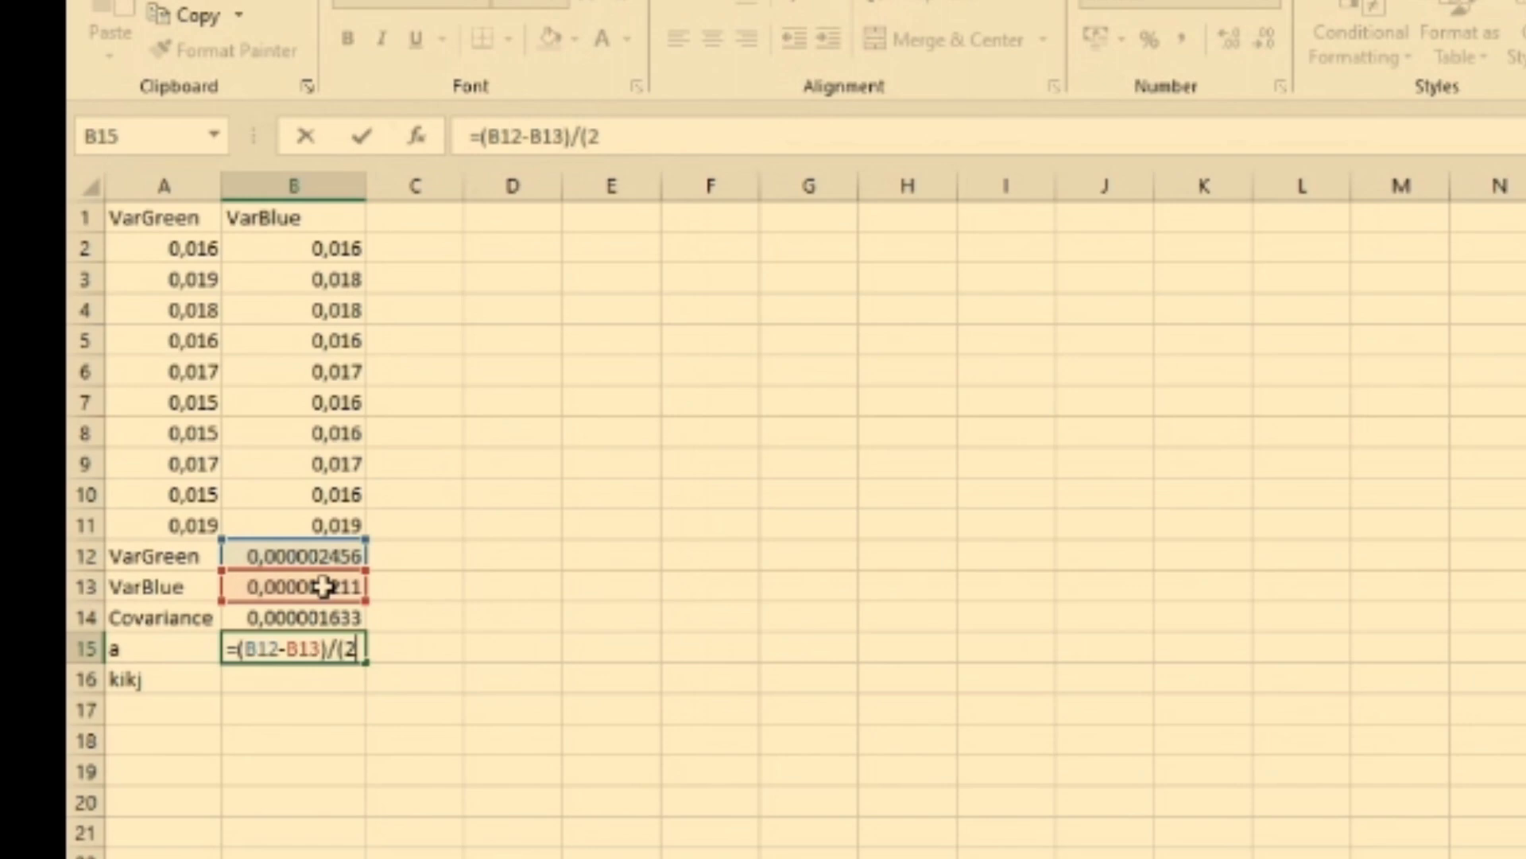
type("*c")
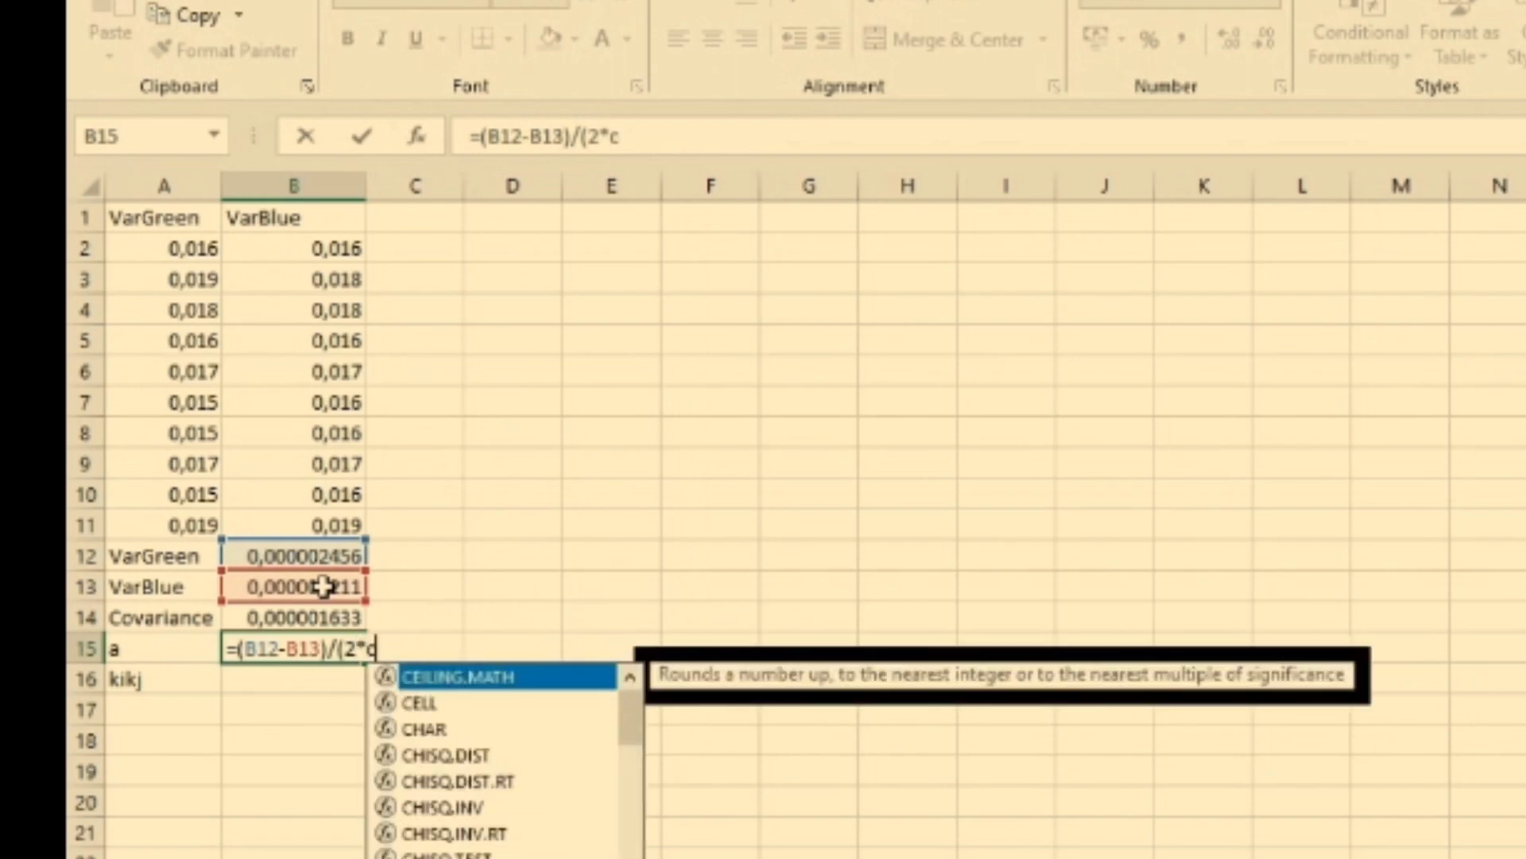
key("BackSpace")
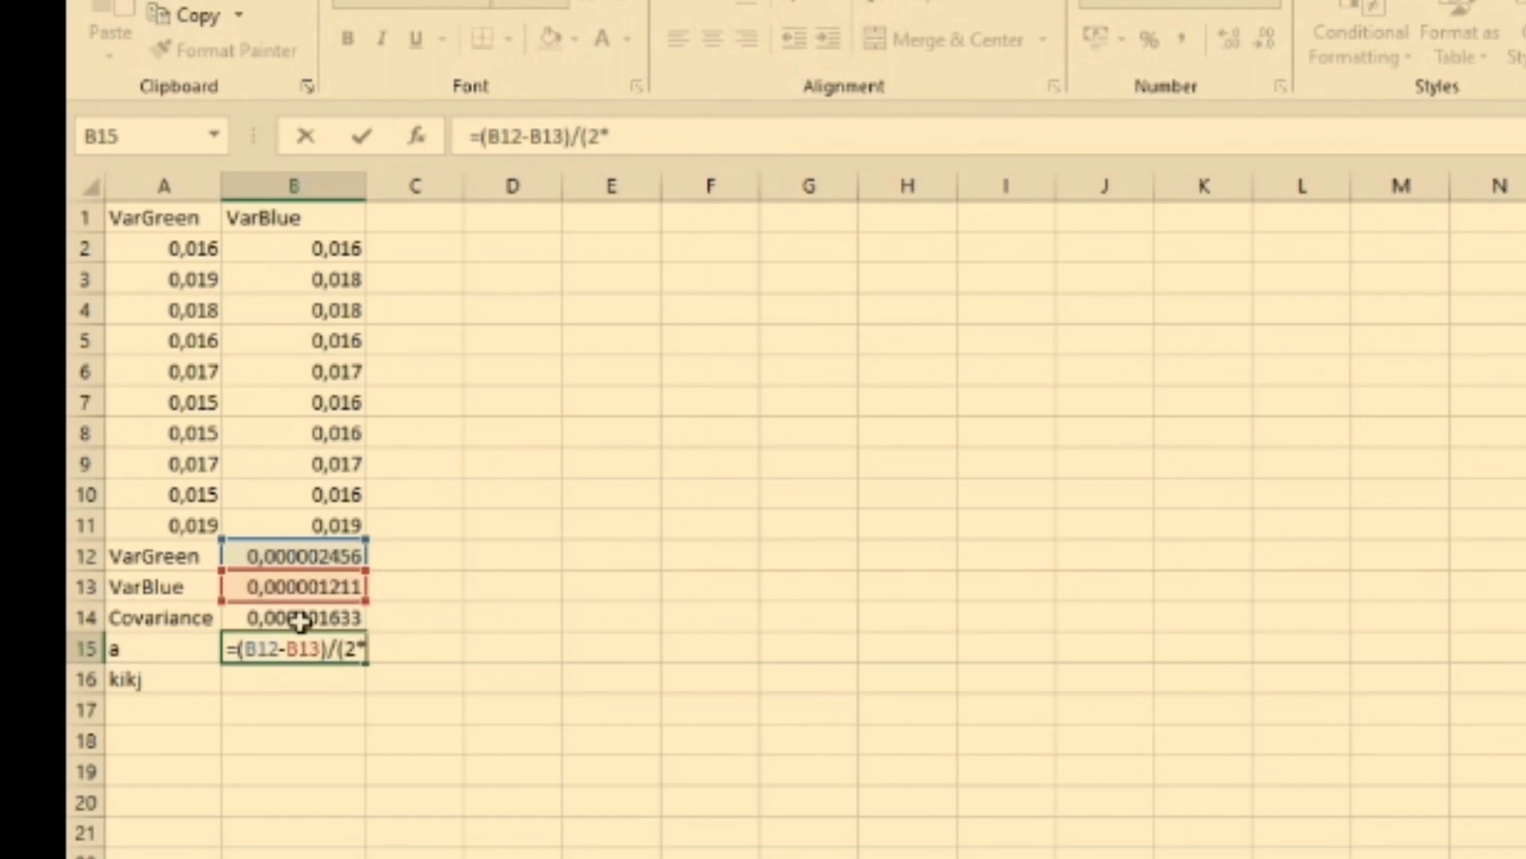
left_click(300, 621)
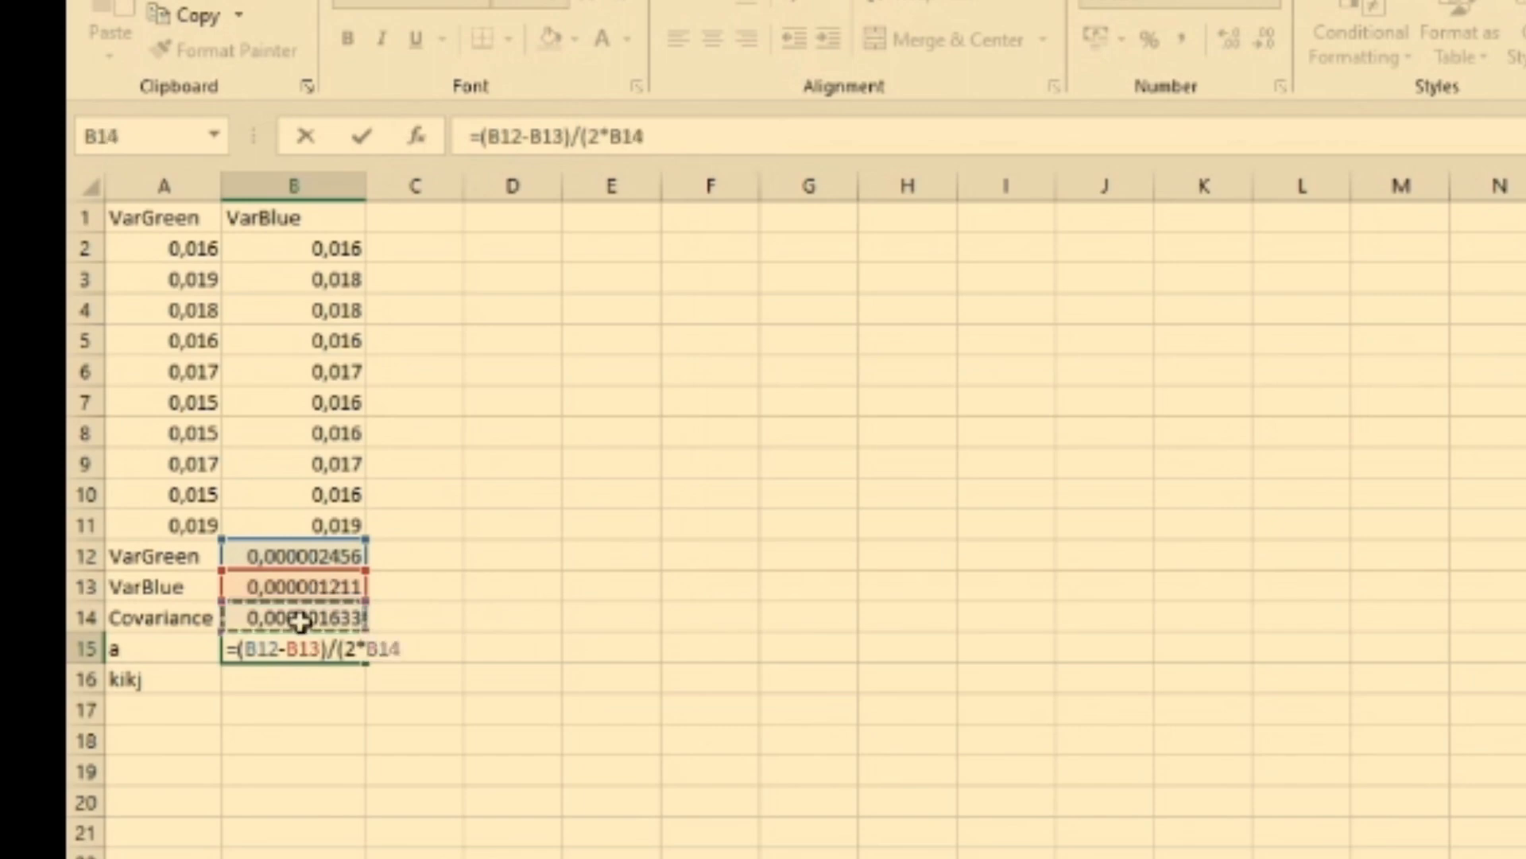
type(")")
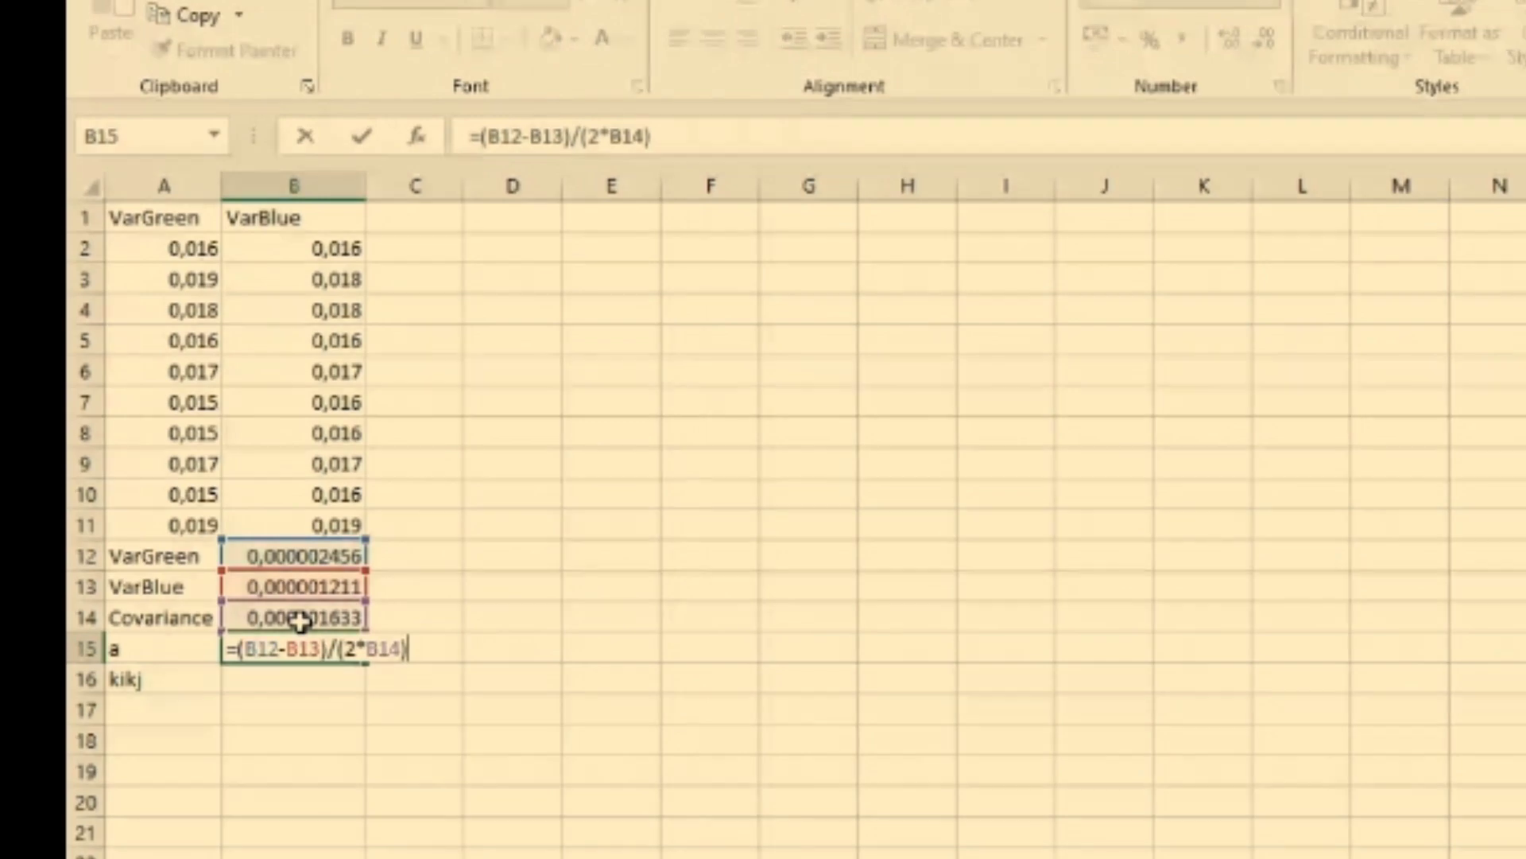
key("Return")
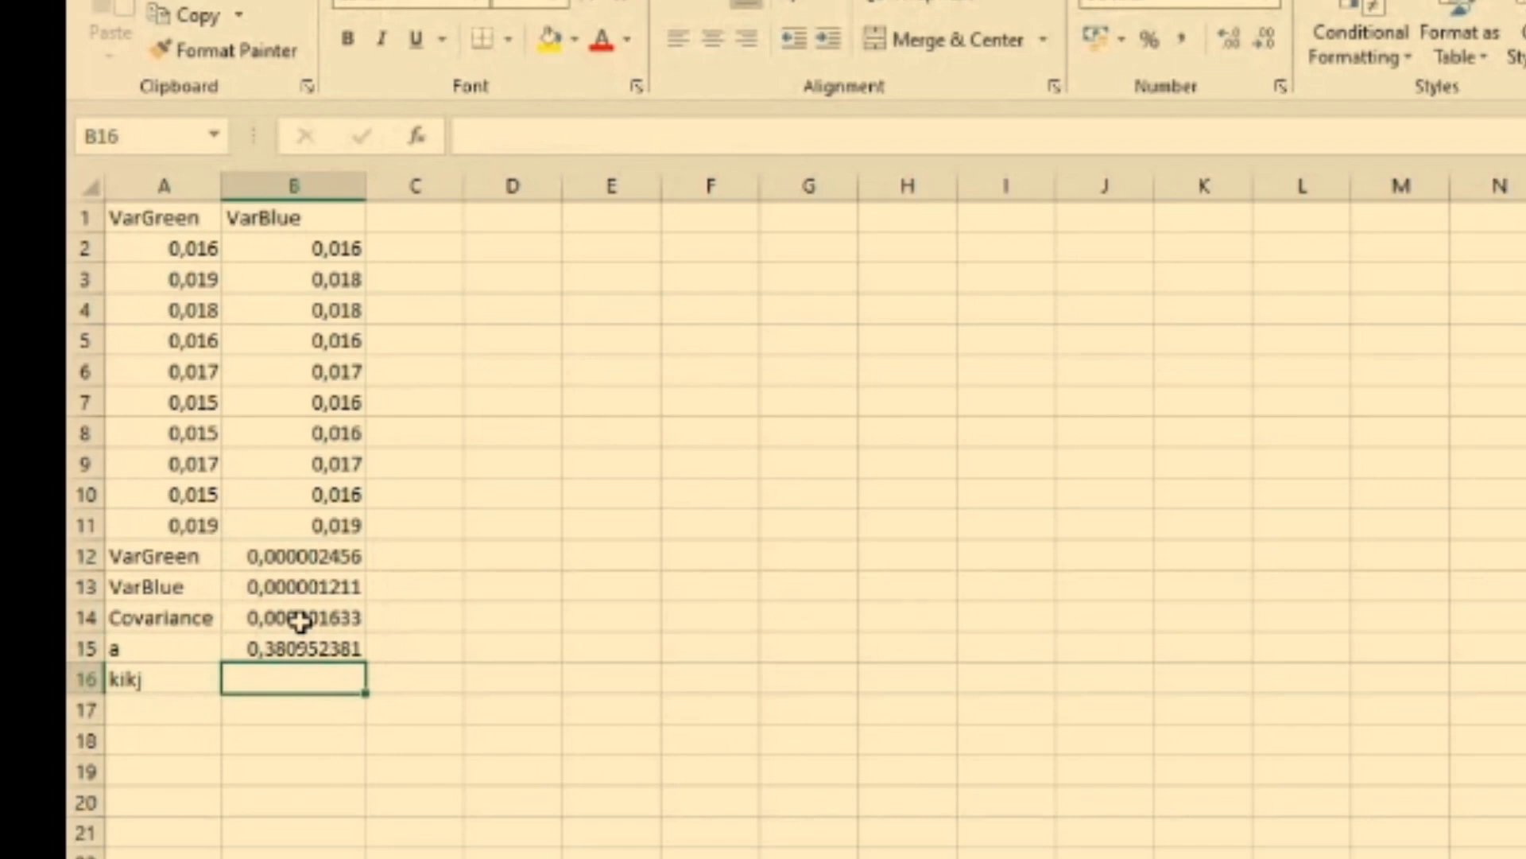
- Calculate kikj in B16 with the formula =(B15+(SQRT(B15^2+1)))
type("=")
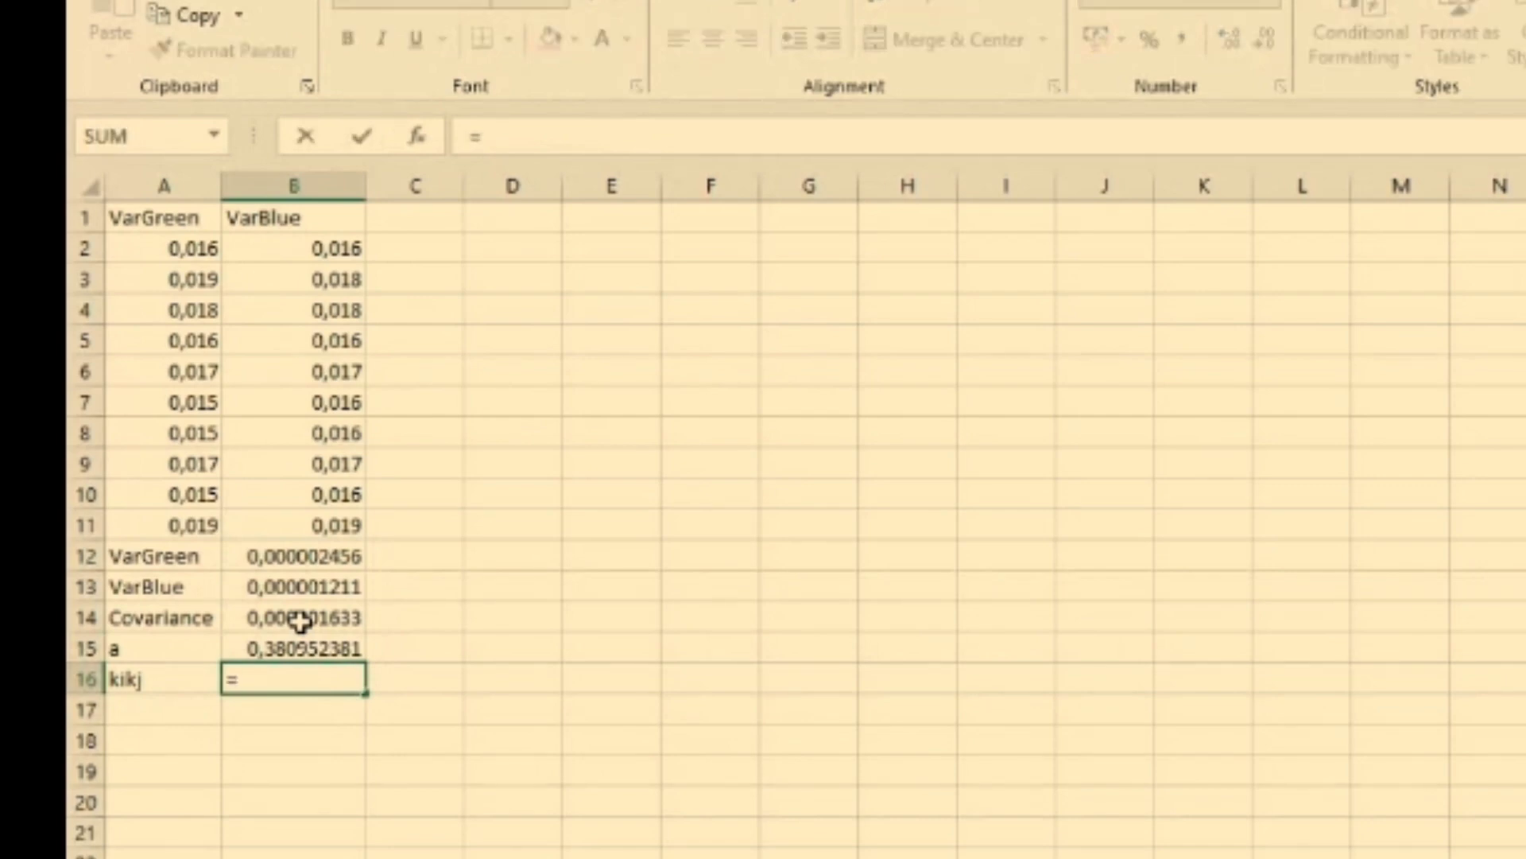
type("(")
left_click(294, 647)
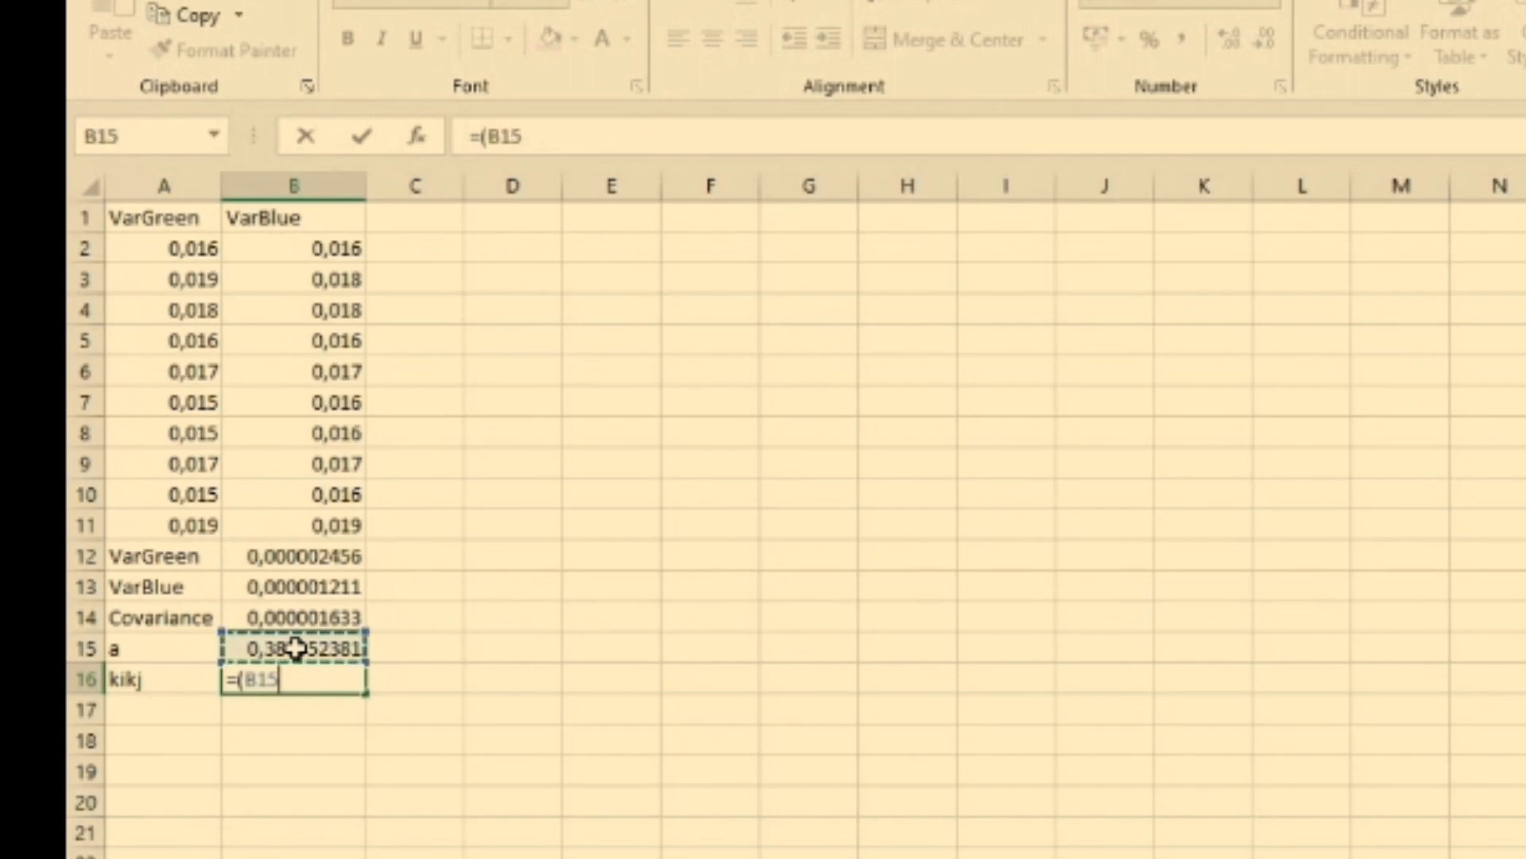
type("+")
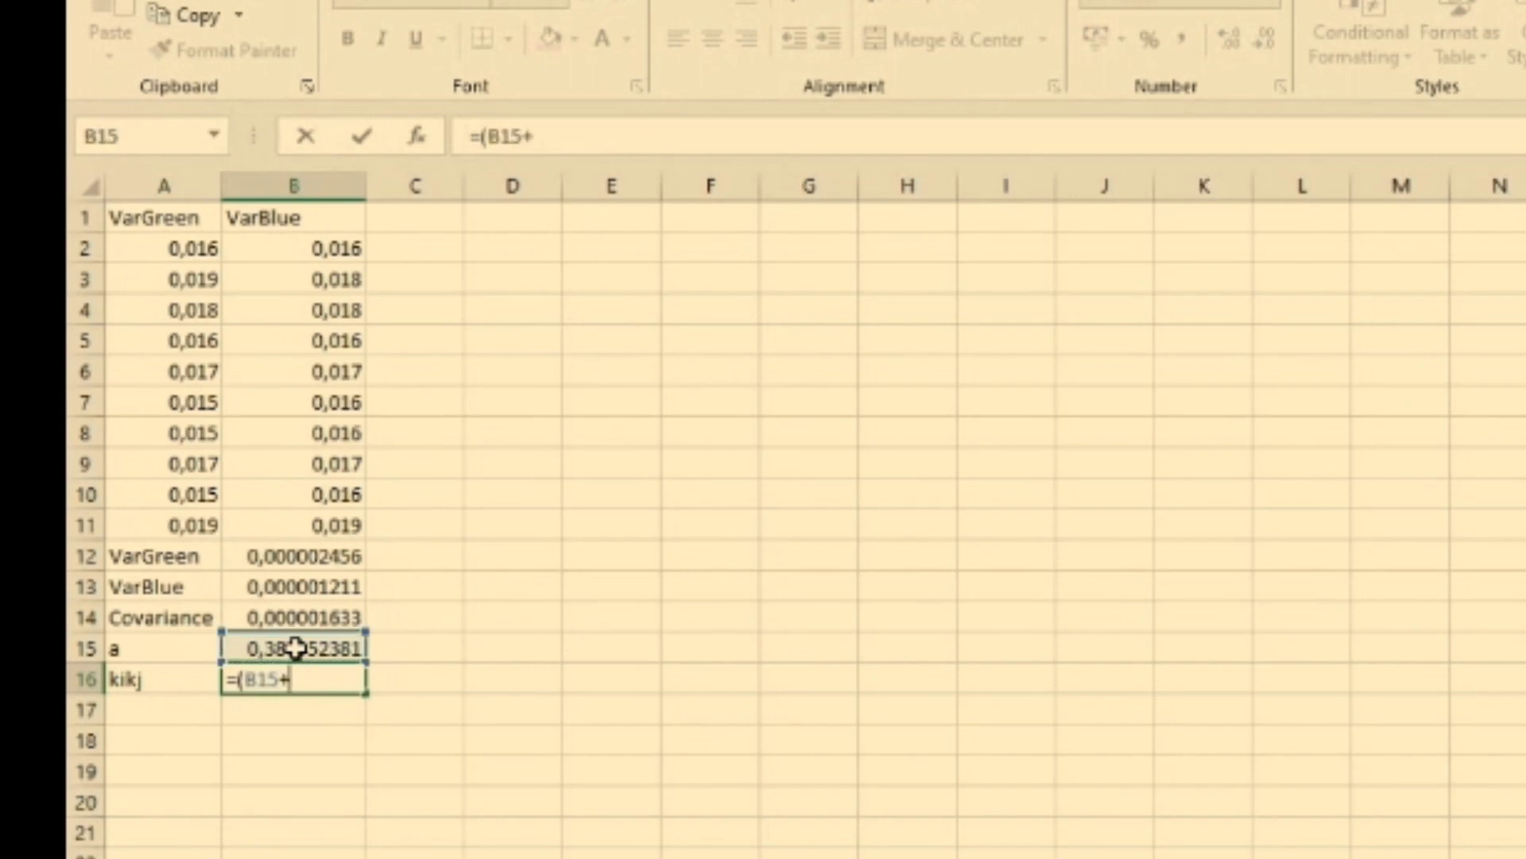
type("(sqrt")
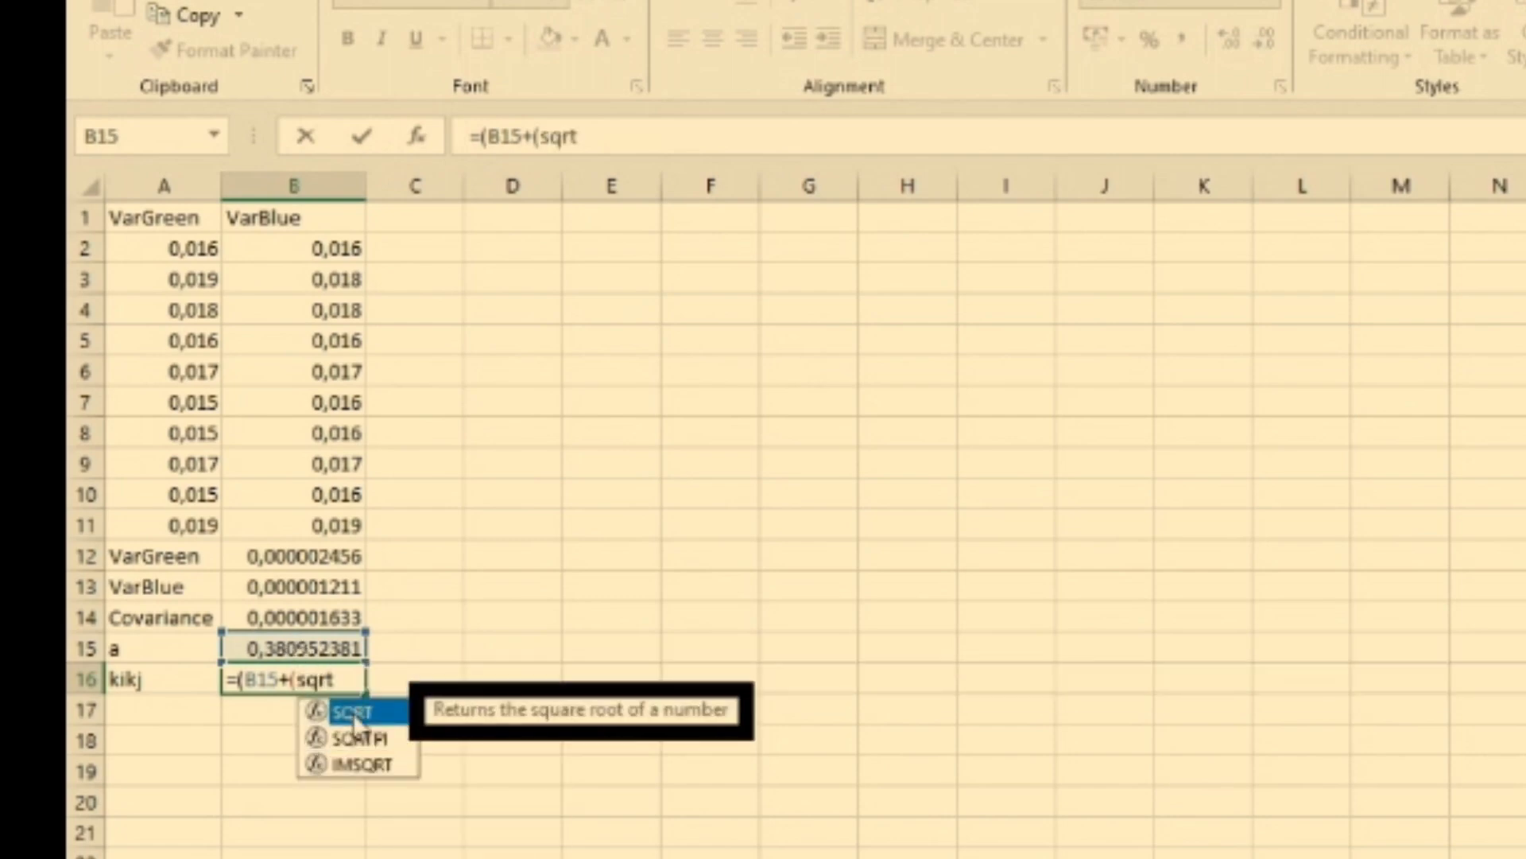
double_click(352, 710)
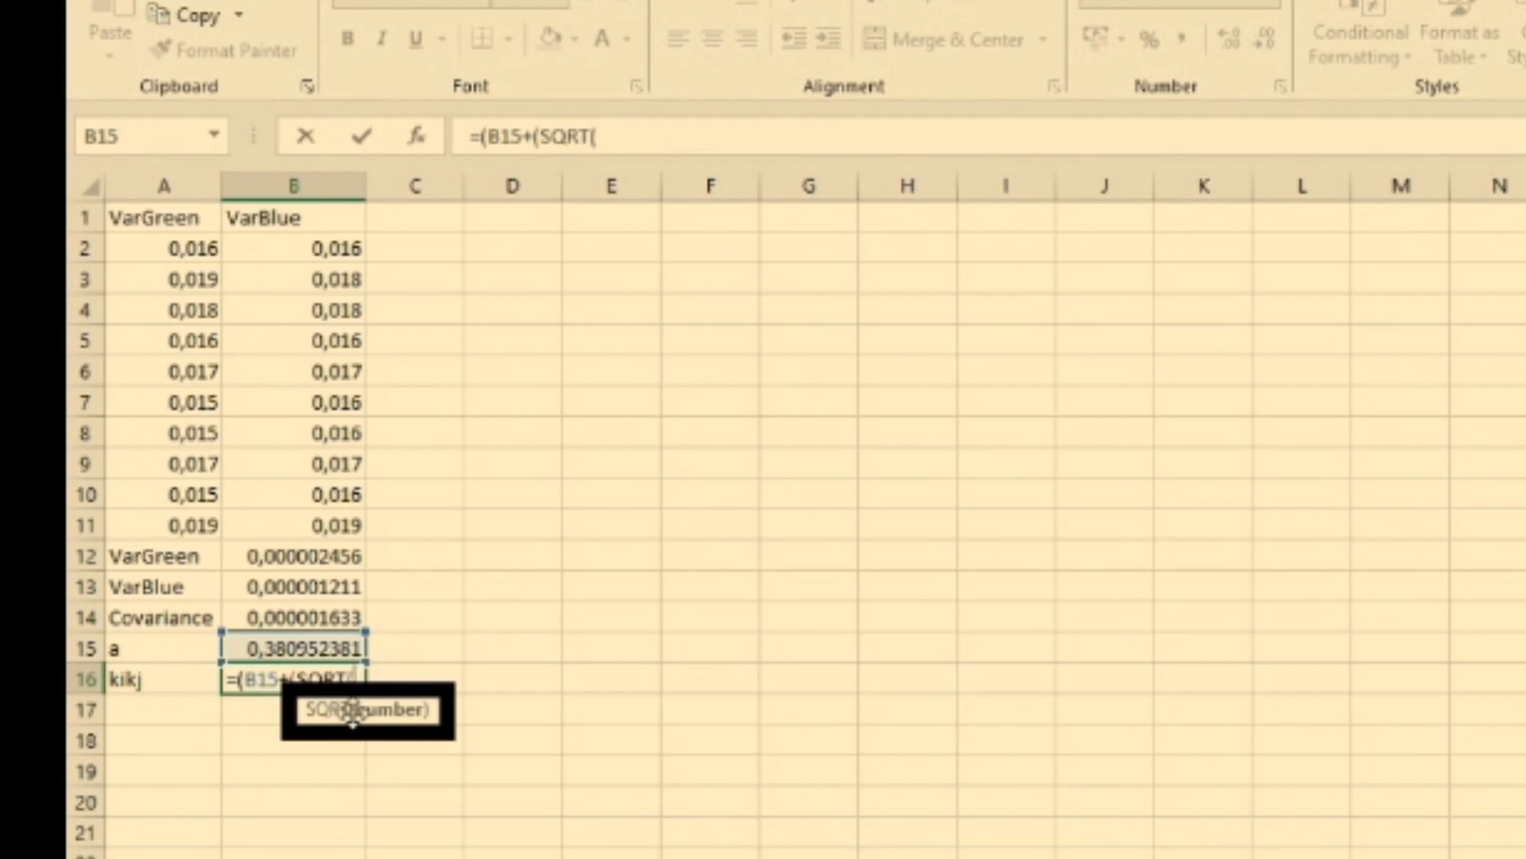
left_click(306, 646)
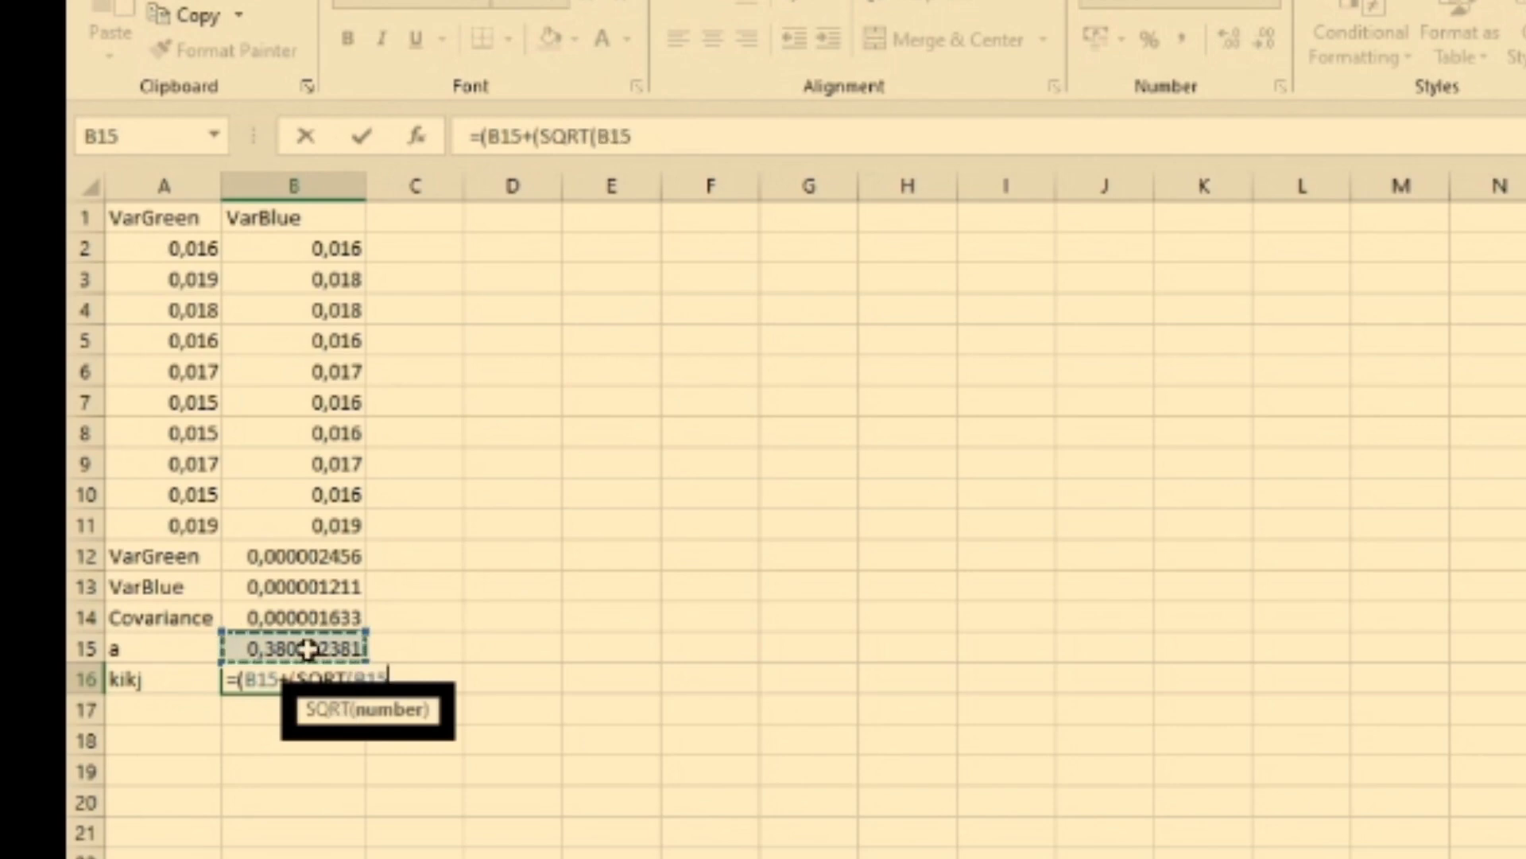
type("^2")
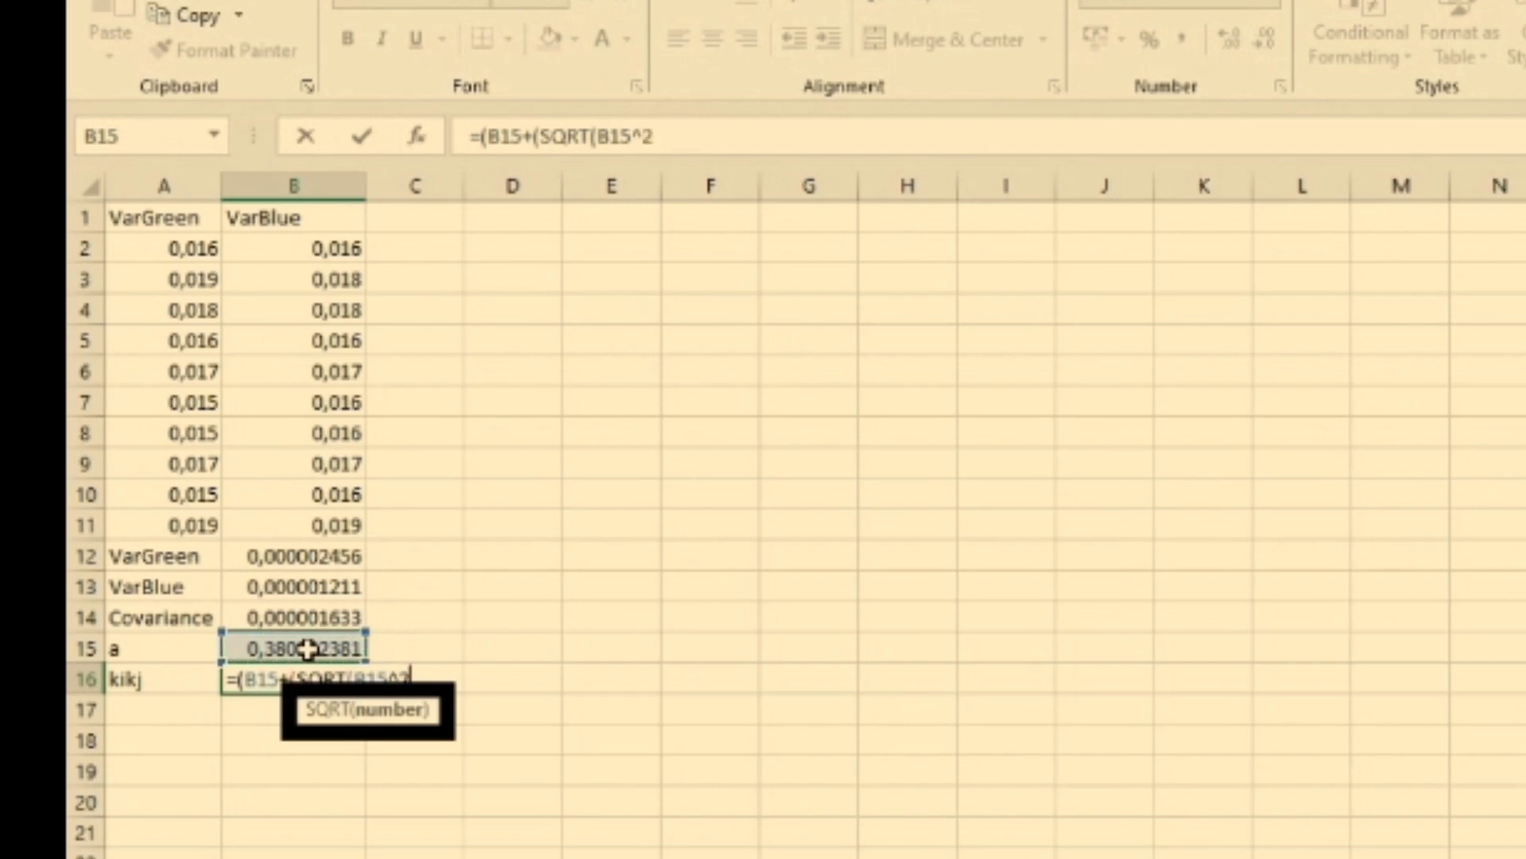
type("+1")
type("))")
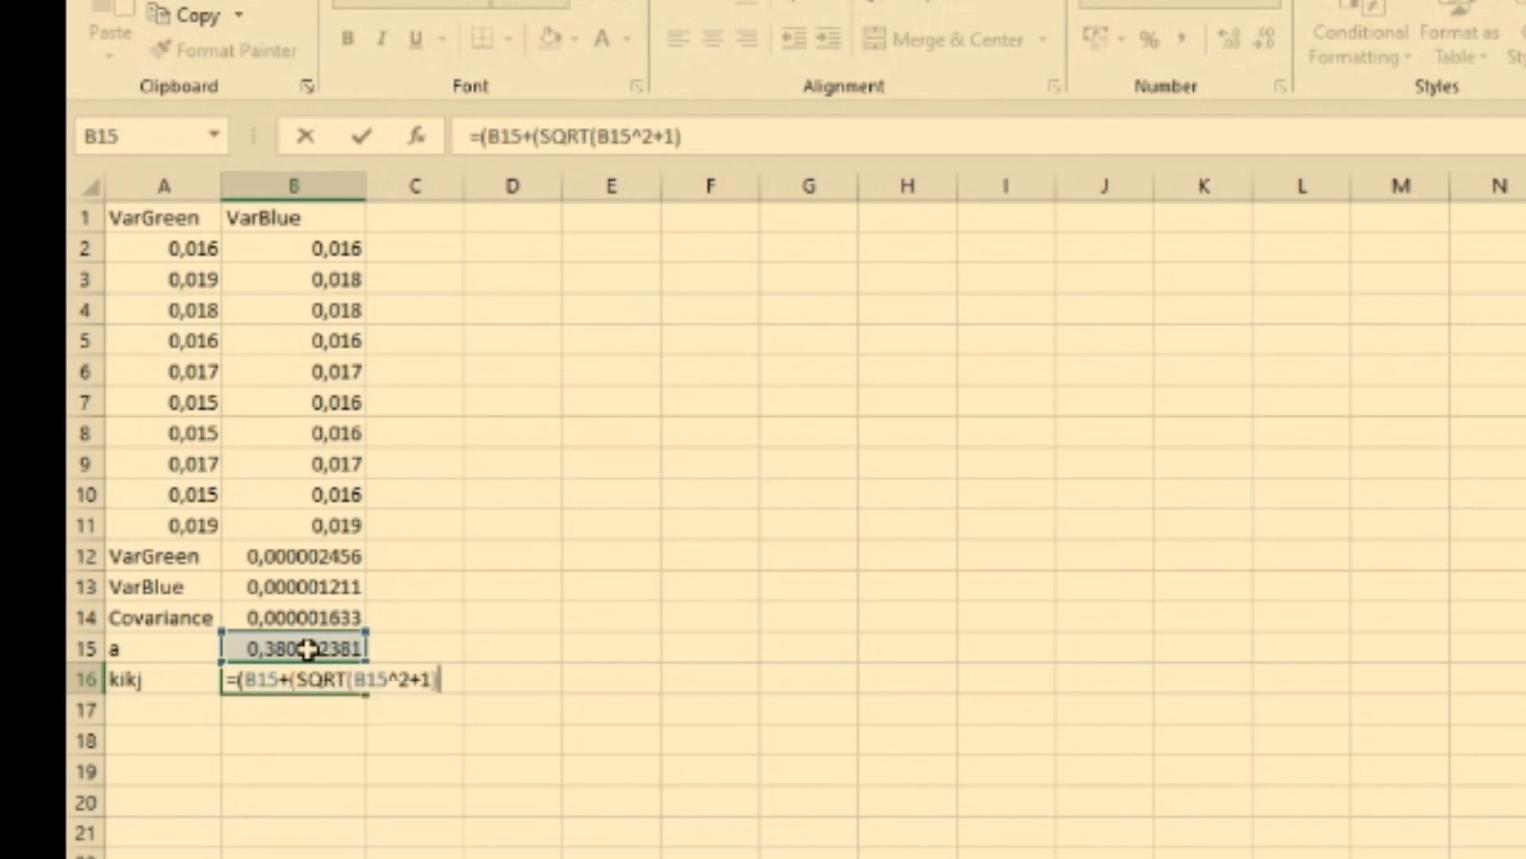
type(")")
key("Return")
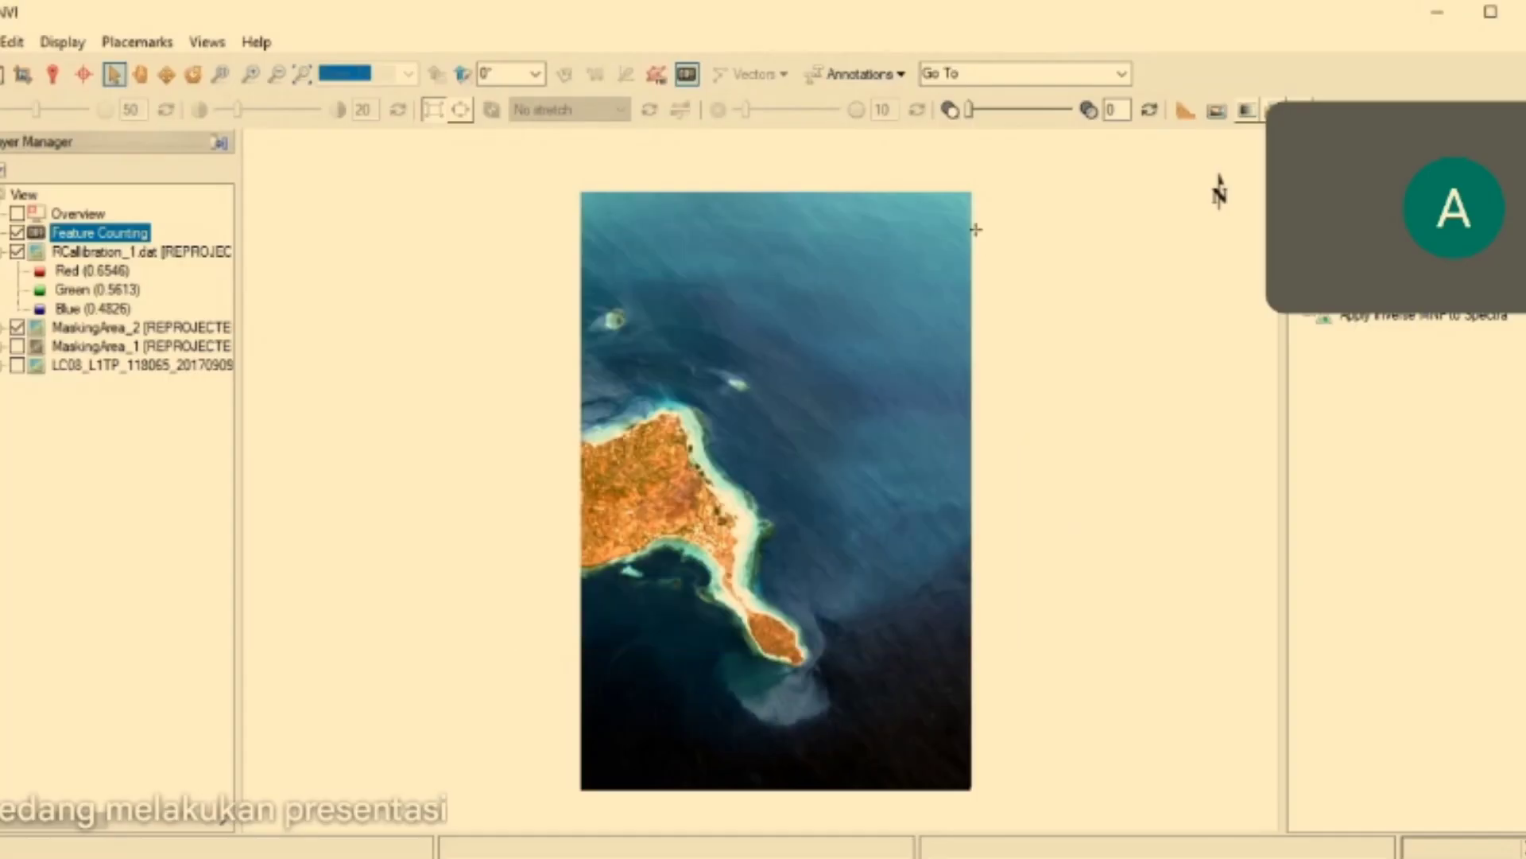
- Switch to ENVI and create a new region of interest named PASIR on the calibrated image
left_click(655, 75)
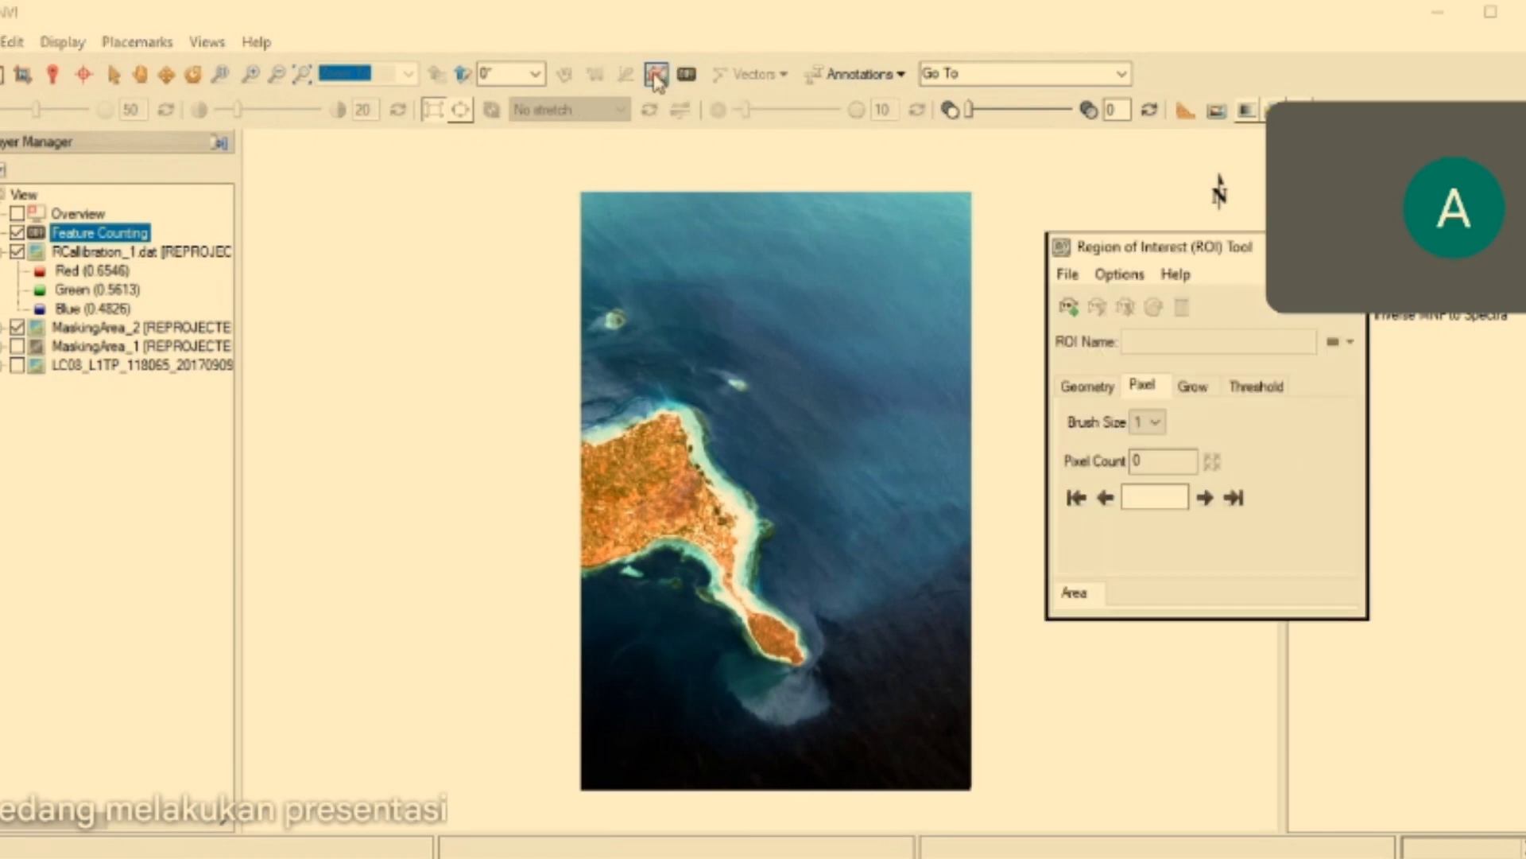
left_click(1070, 309)
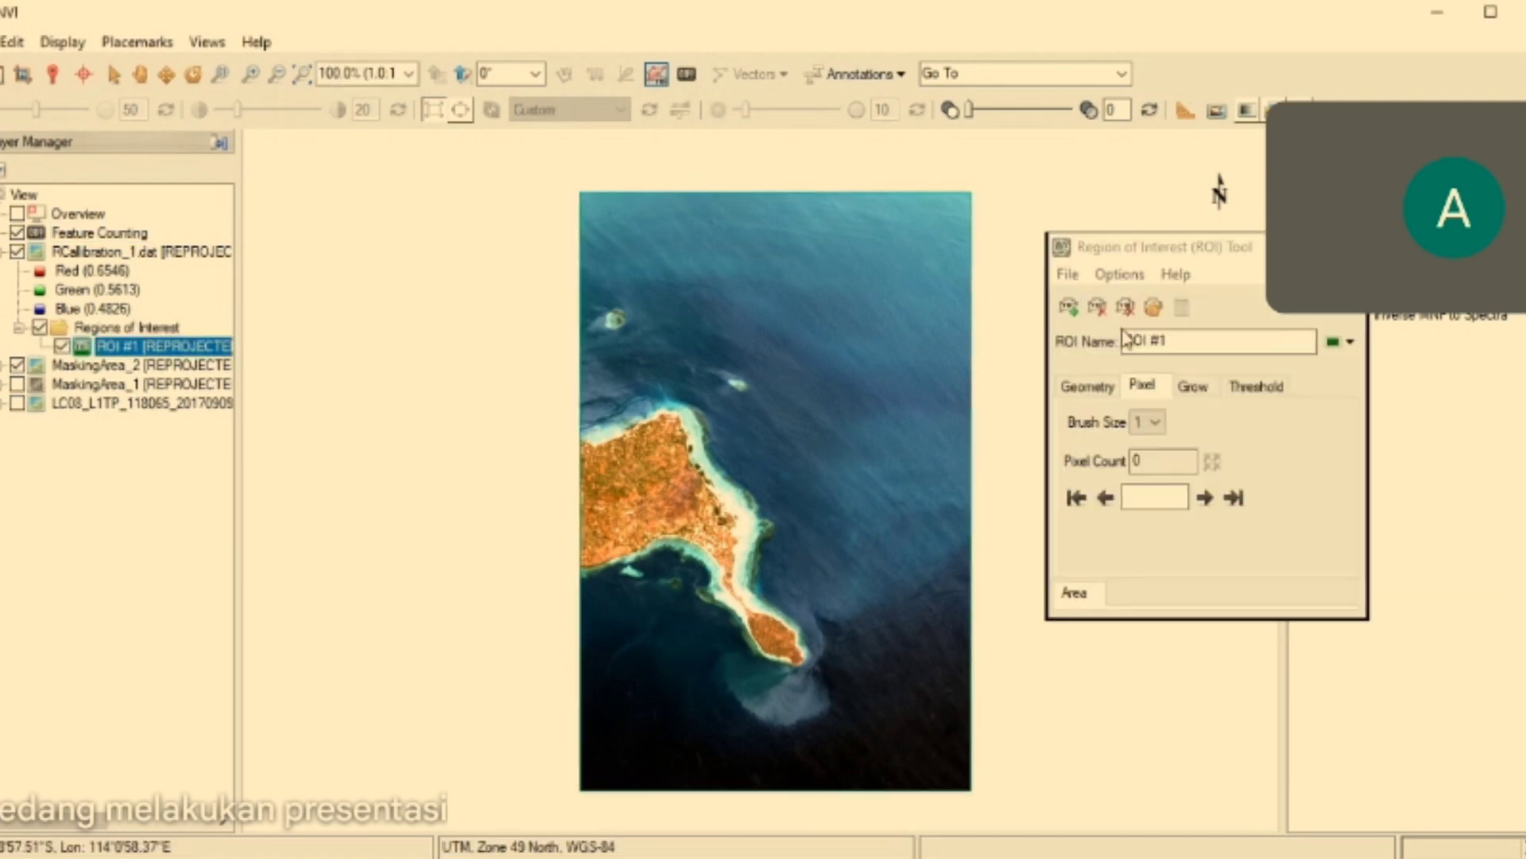
left_click(1179, 337)
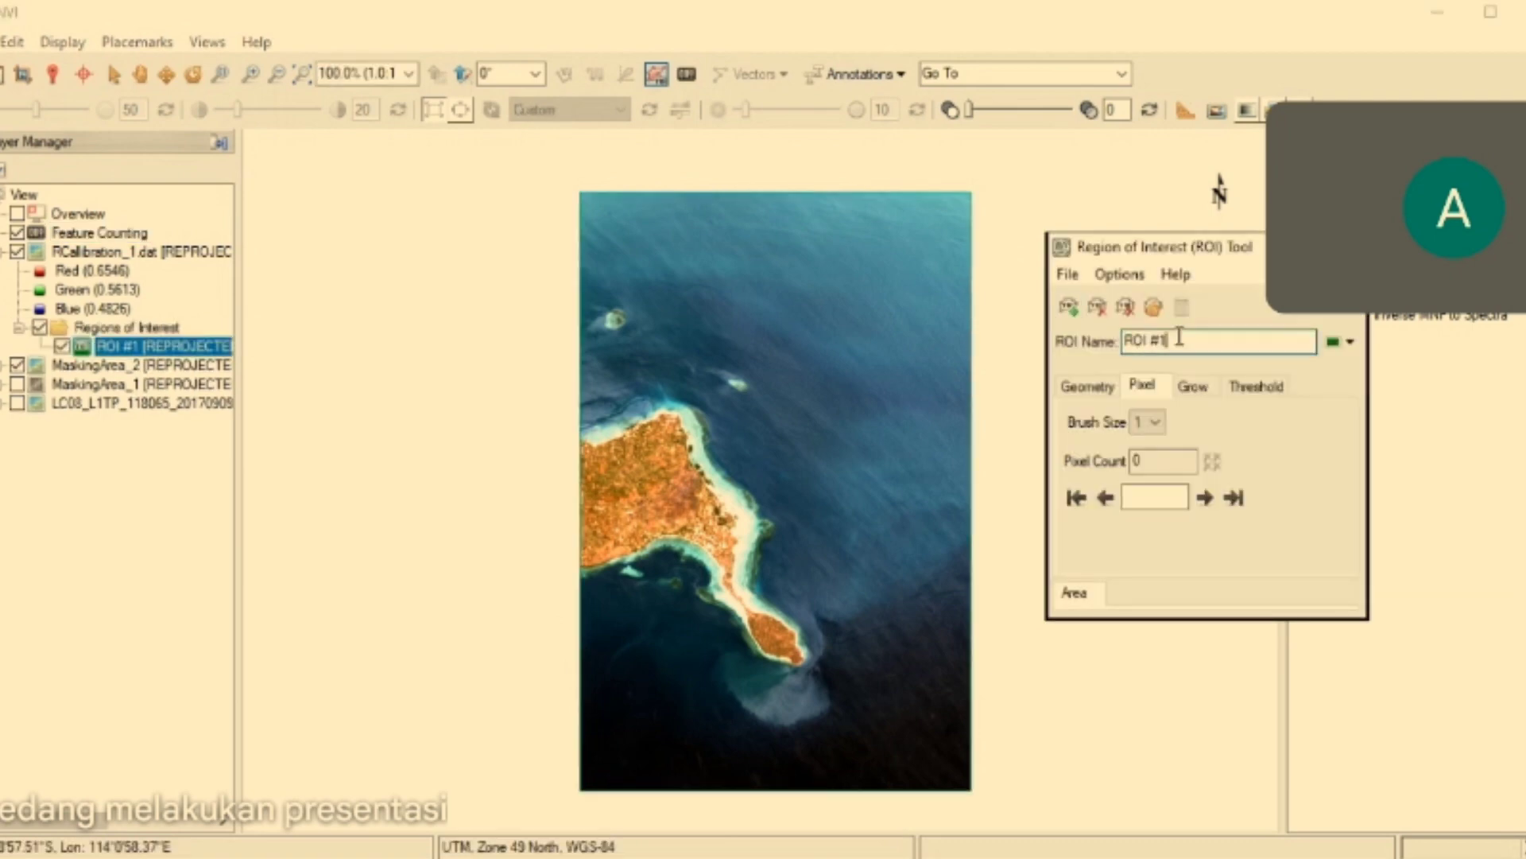
key("BackSpace")
key("BackSpace")
key("BackSpace")
key("BackSpace")
key("BackSpace")
key("BackSpace")
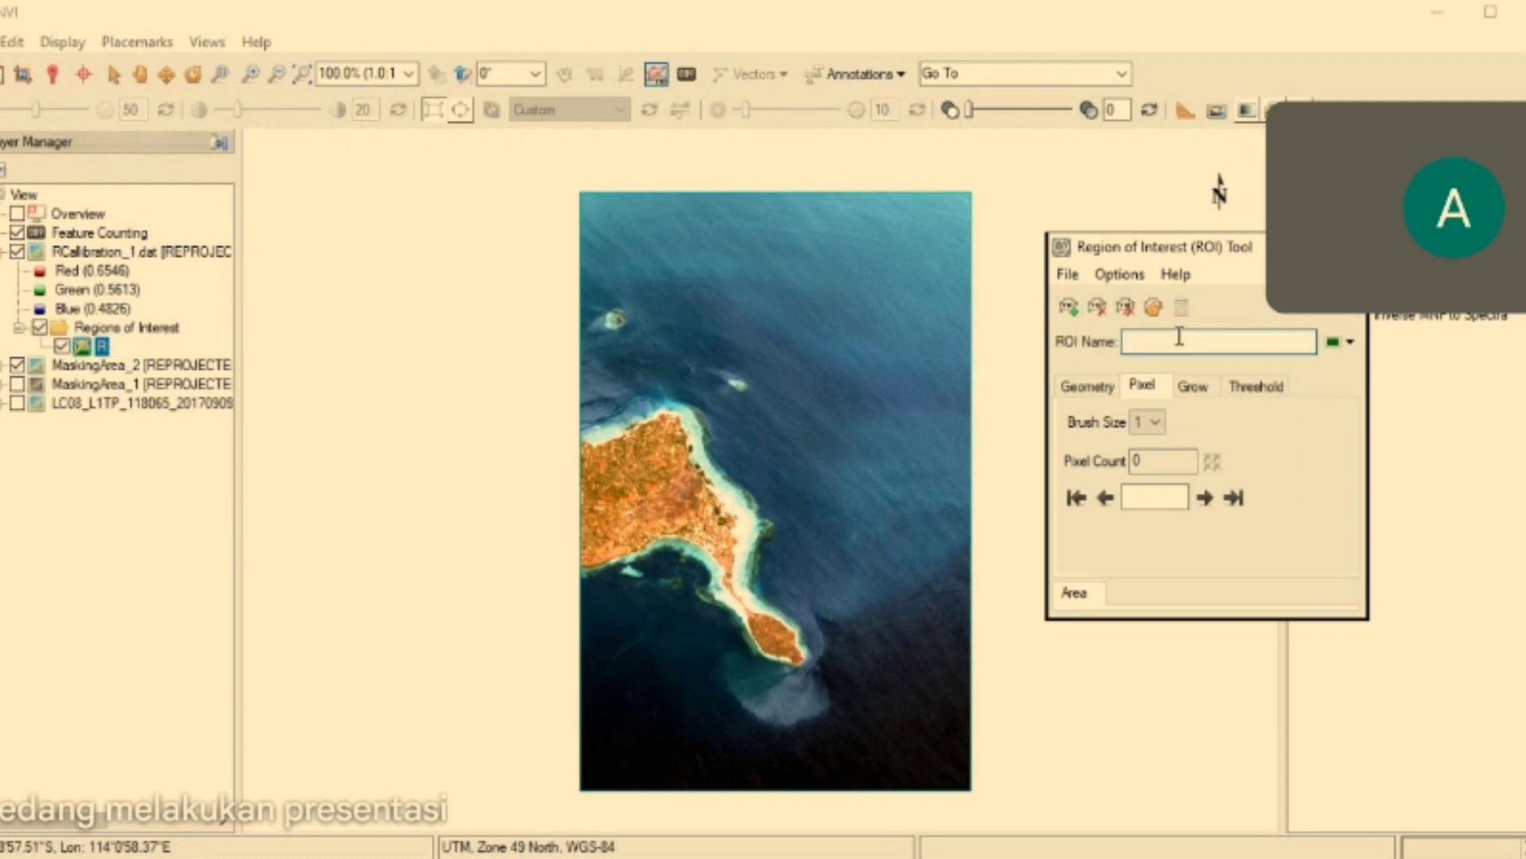
type("PASIR")
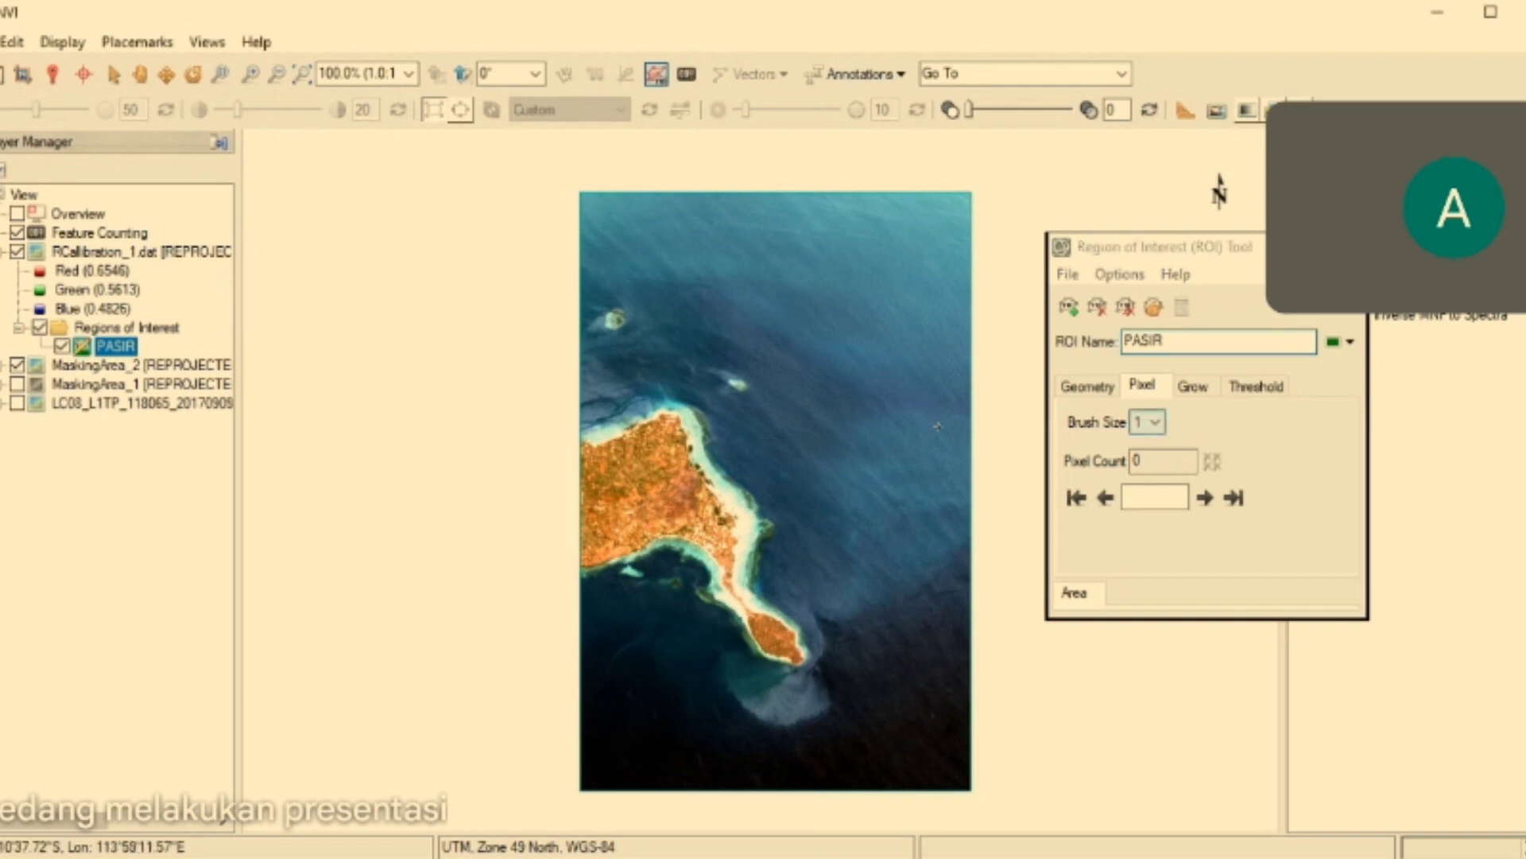
- Mark ten single-pixel PASIR samples along the bright sandy shallows on the peninsula's east coast, using brush size 1
left_click(251, 75)
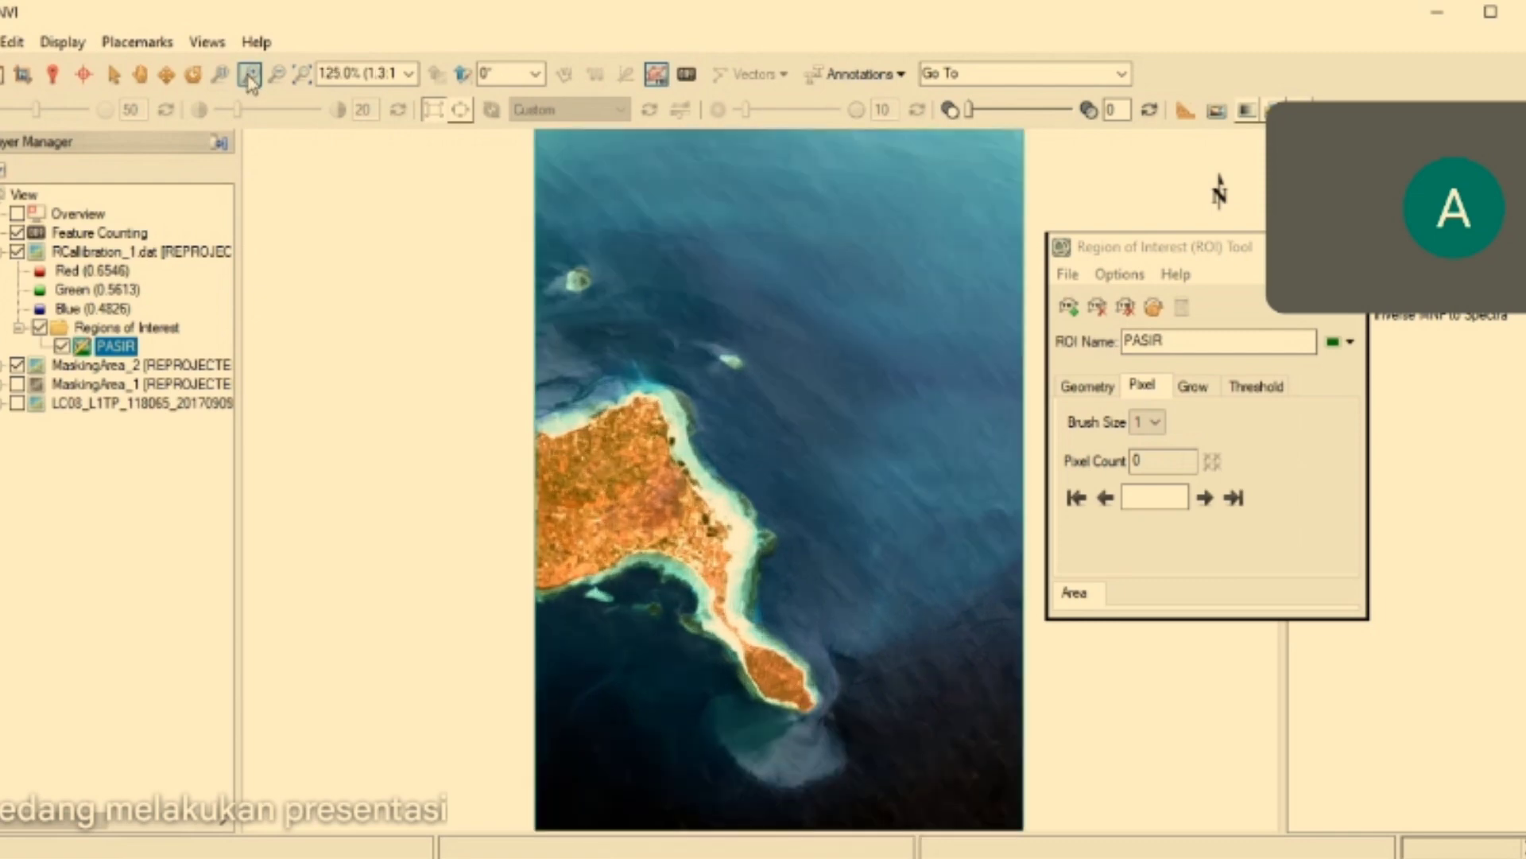
left_click(250, 76)
left_click(250, 75)
left_click(250, 76)
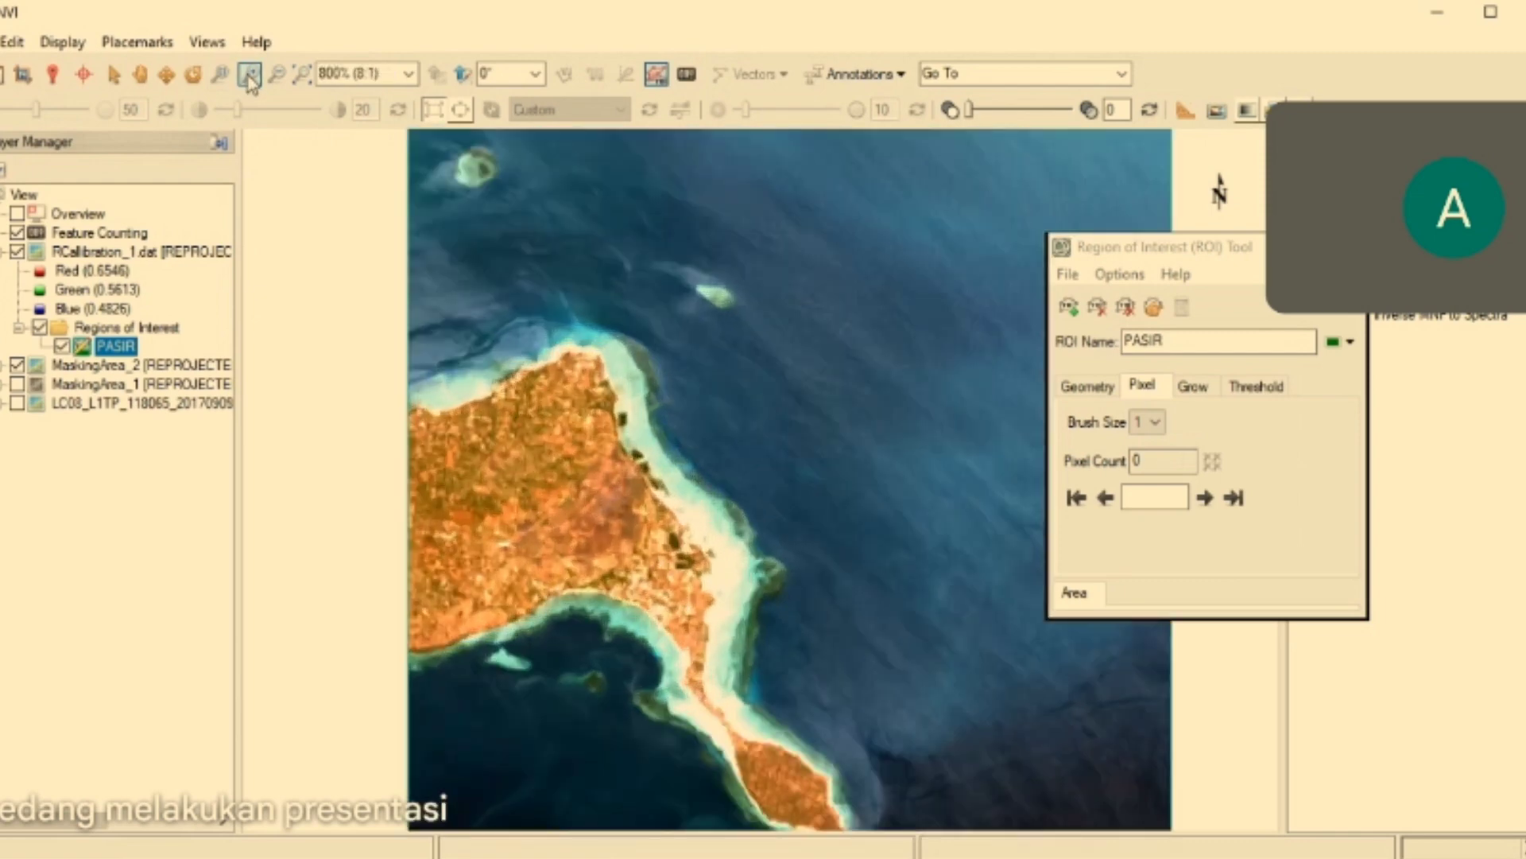
left_click(250, 76)
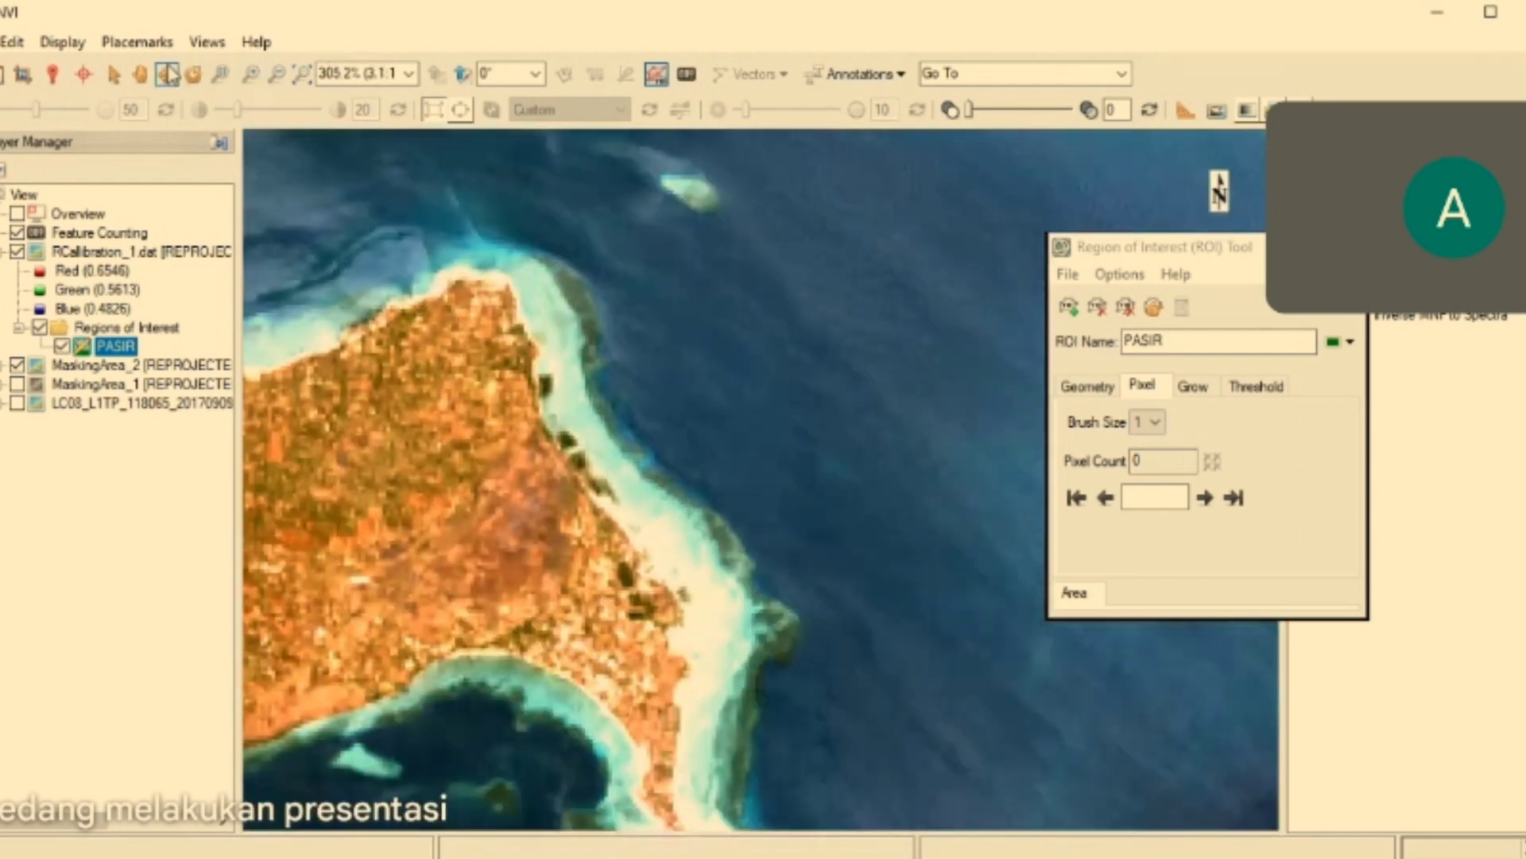
left_click(141, 77)
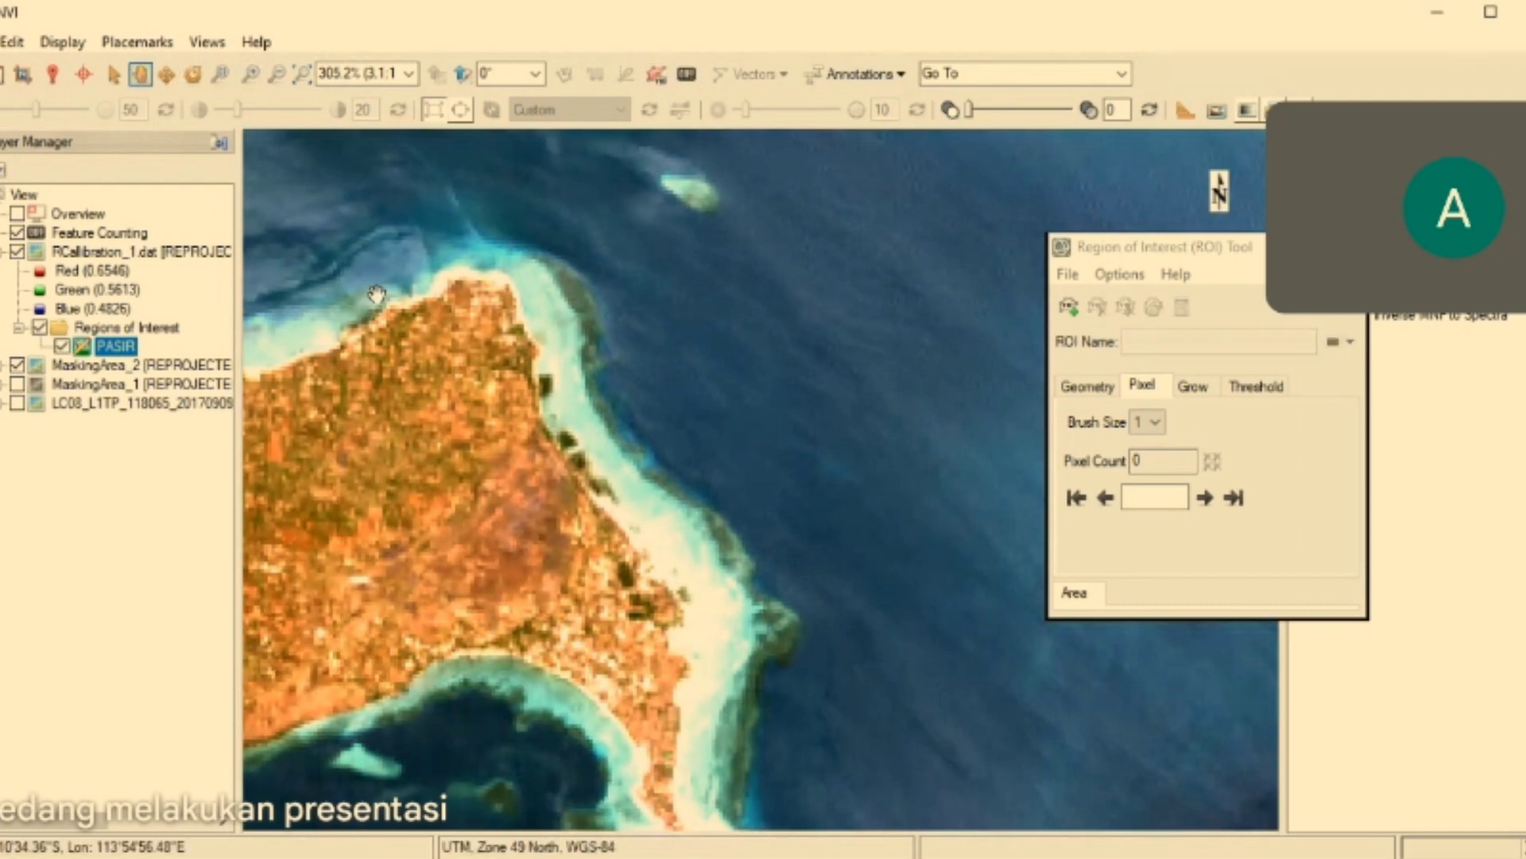
left_click_drag(412, 340, 481, 213)
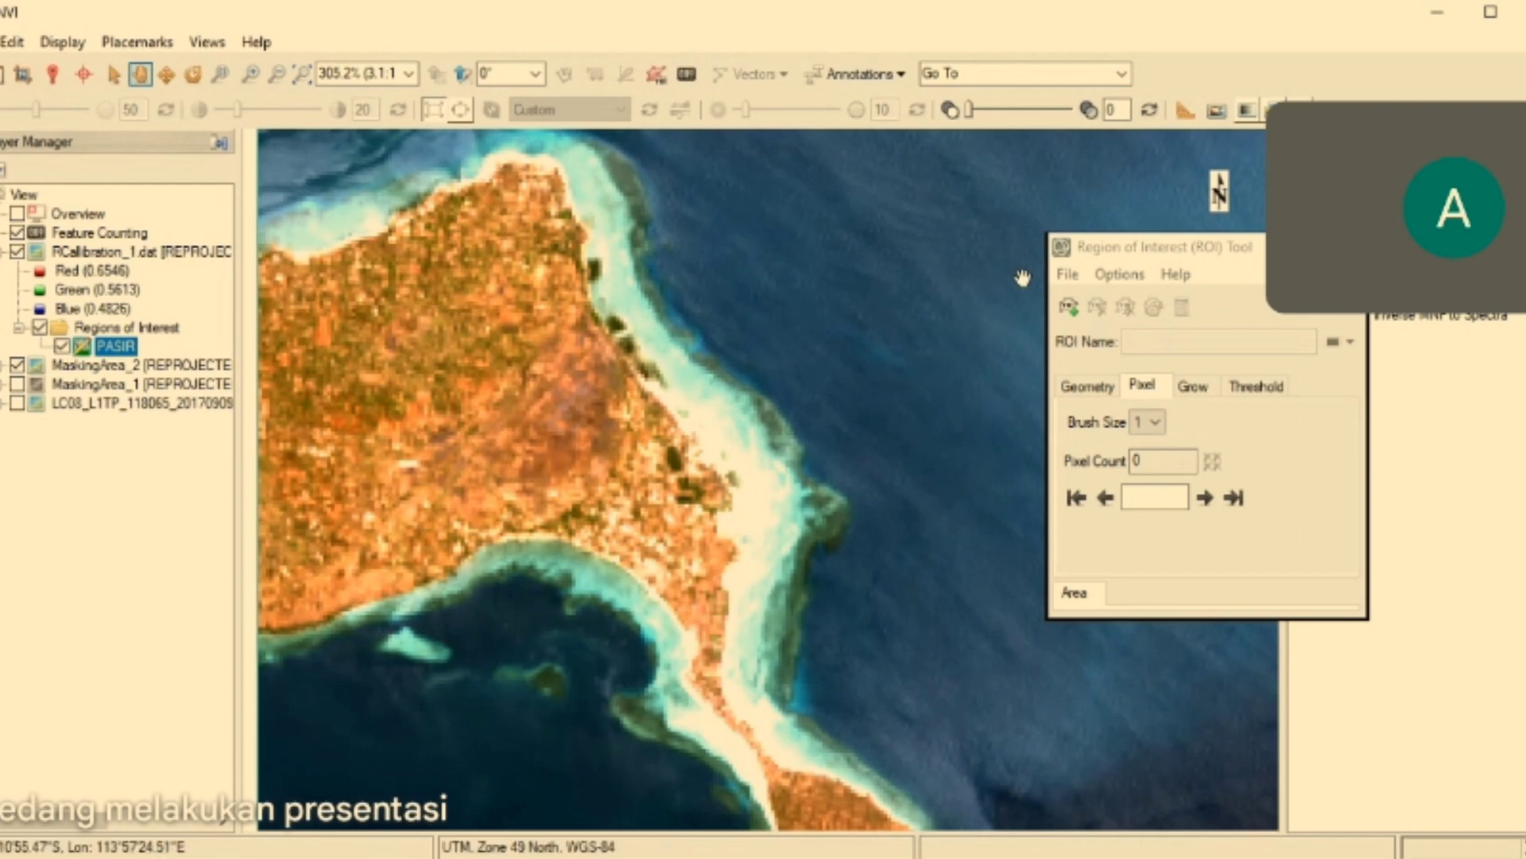
left_click(1173, 328)
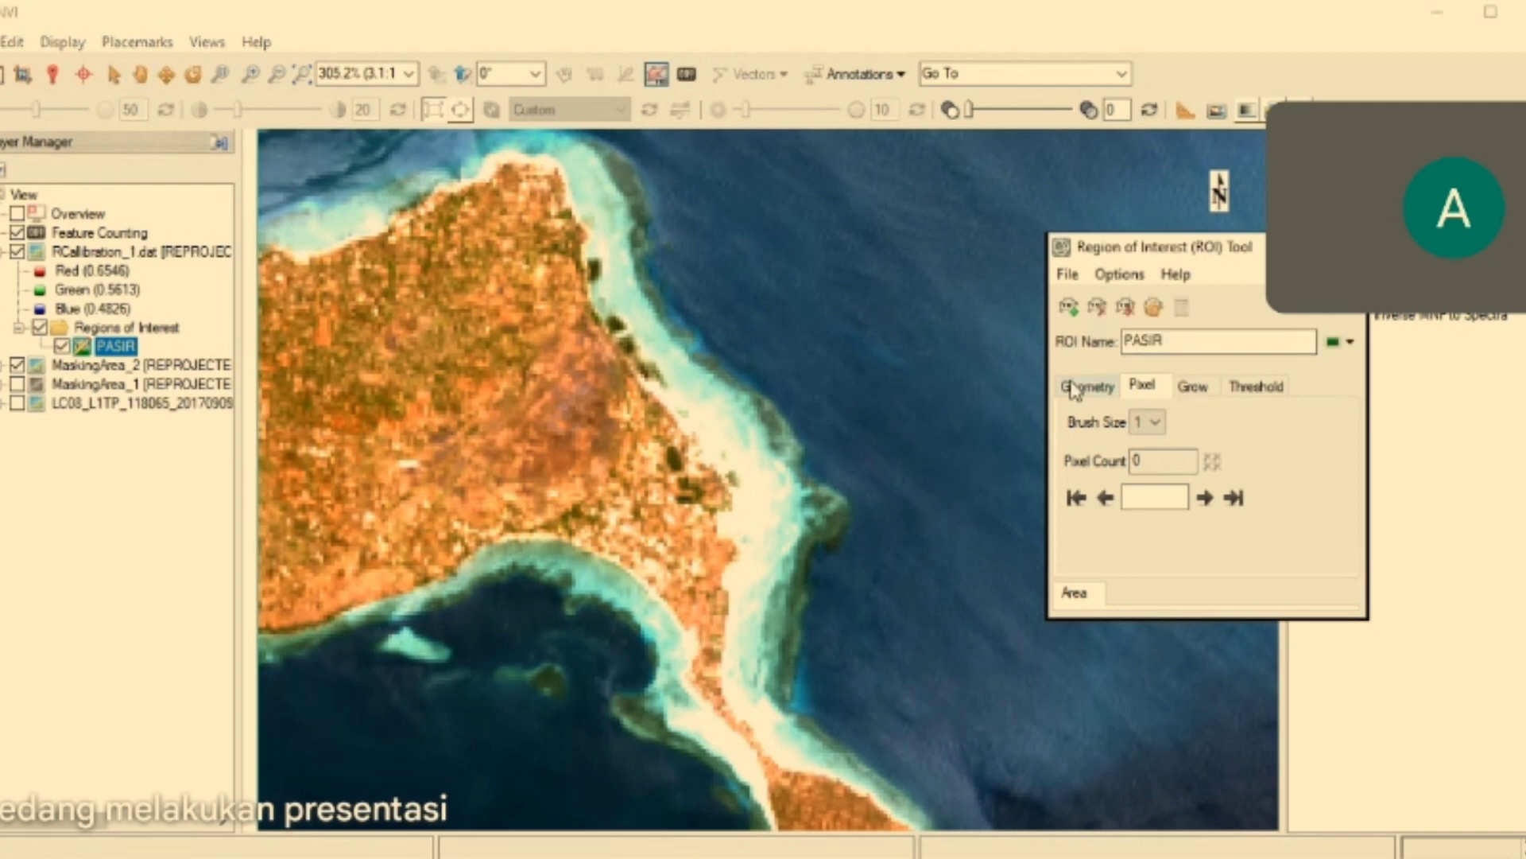
left_click(701, 419)
left_click(704, 430)
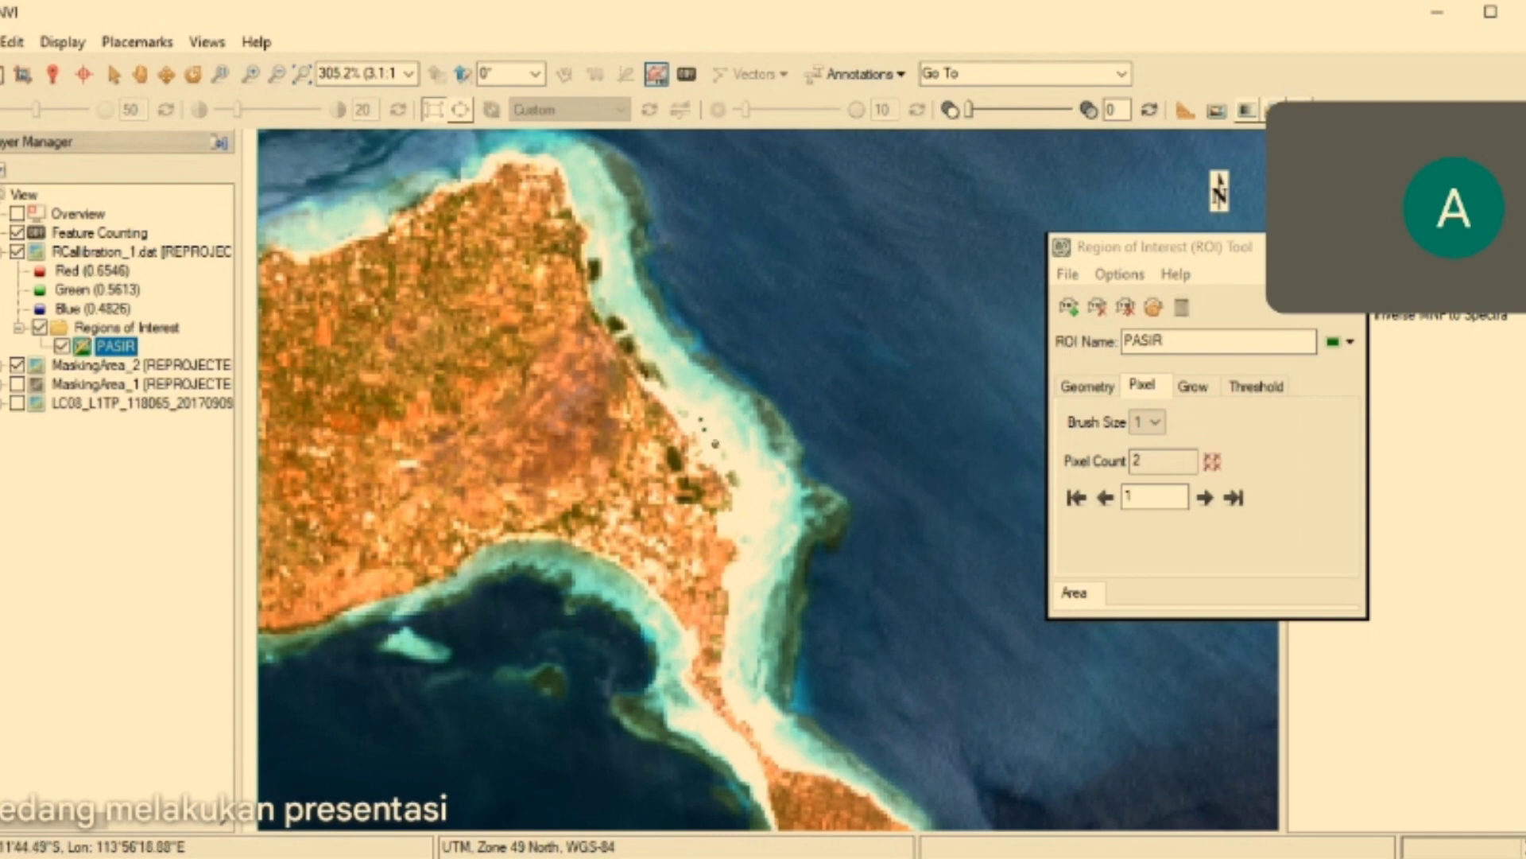
left_click(715, 443)
left_click(741, 465)
left_click(748, 472)
left_click(749, 477)
left_click(752, 479)
left_click(747, 509)
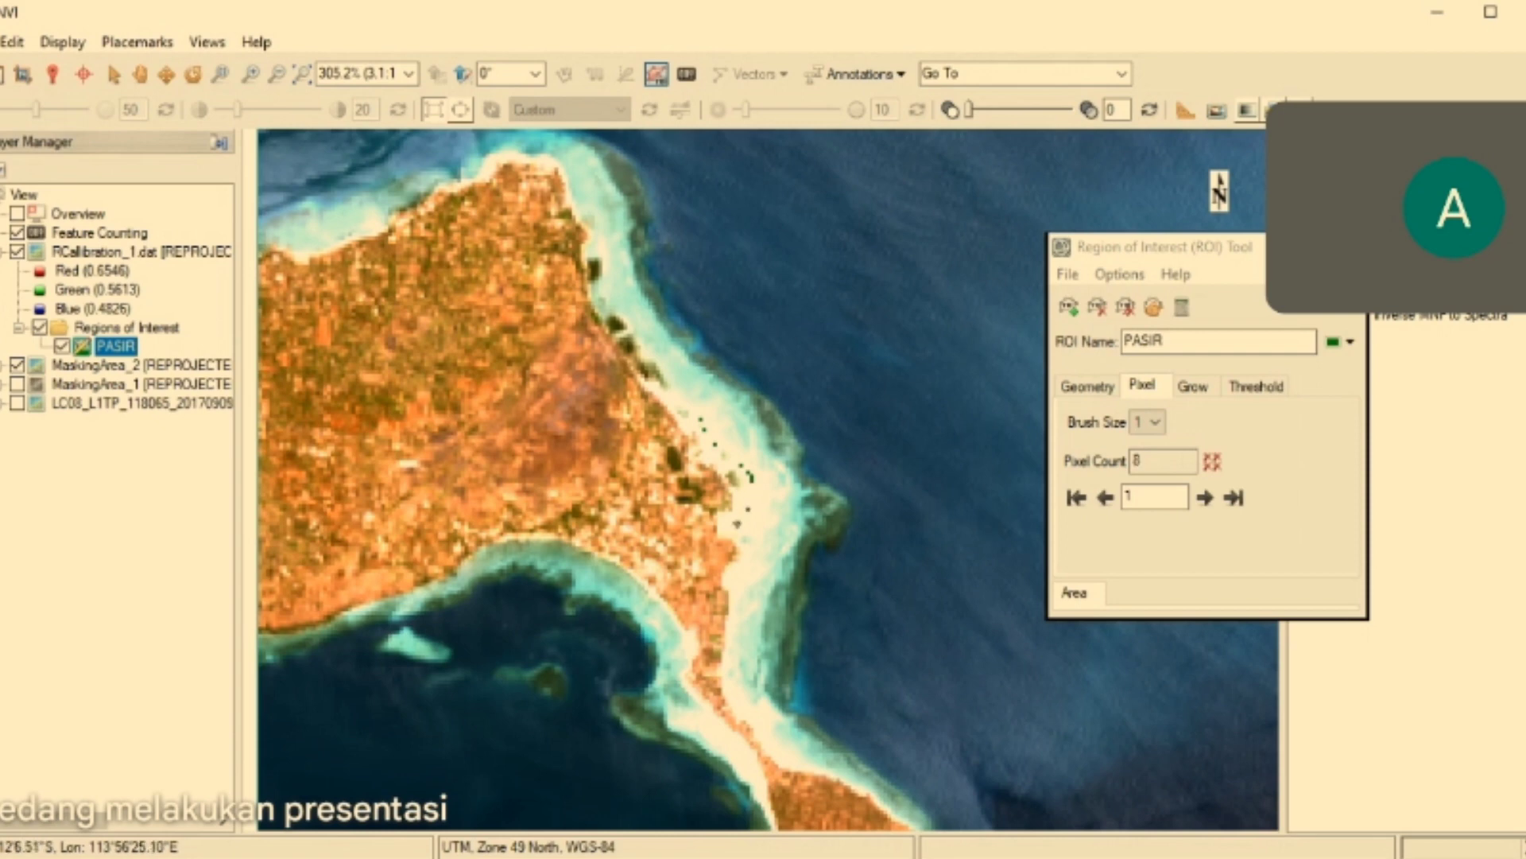
left_click(738, 522)
left_click(755, 522)
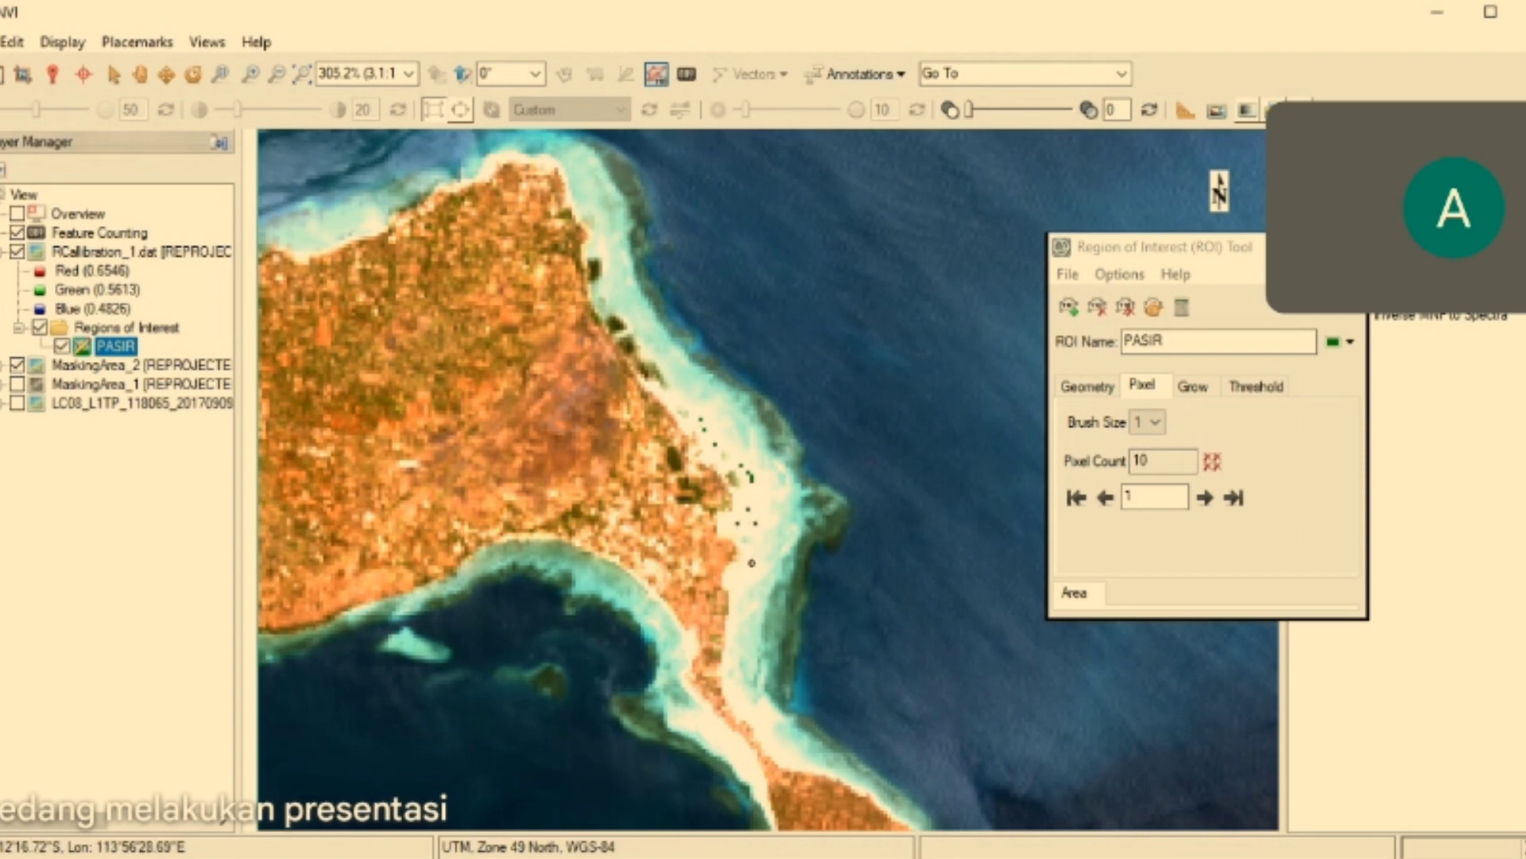
- Recolor the PASIR region white and add more sand pixels along the peninsula's southeast, east and northern shores
left_click(1343, 343)
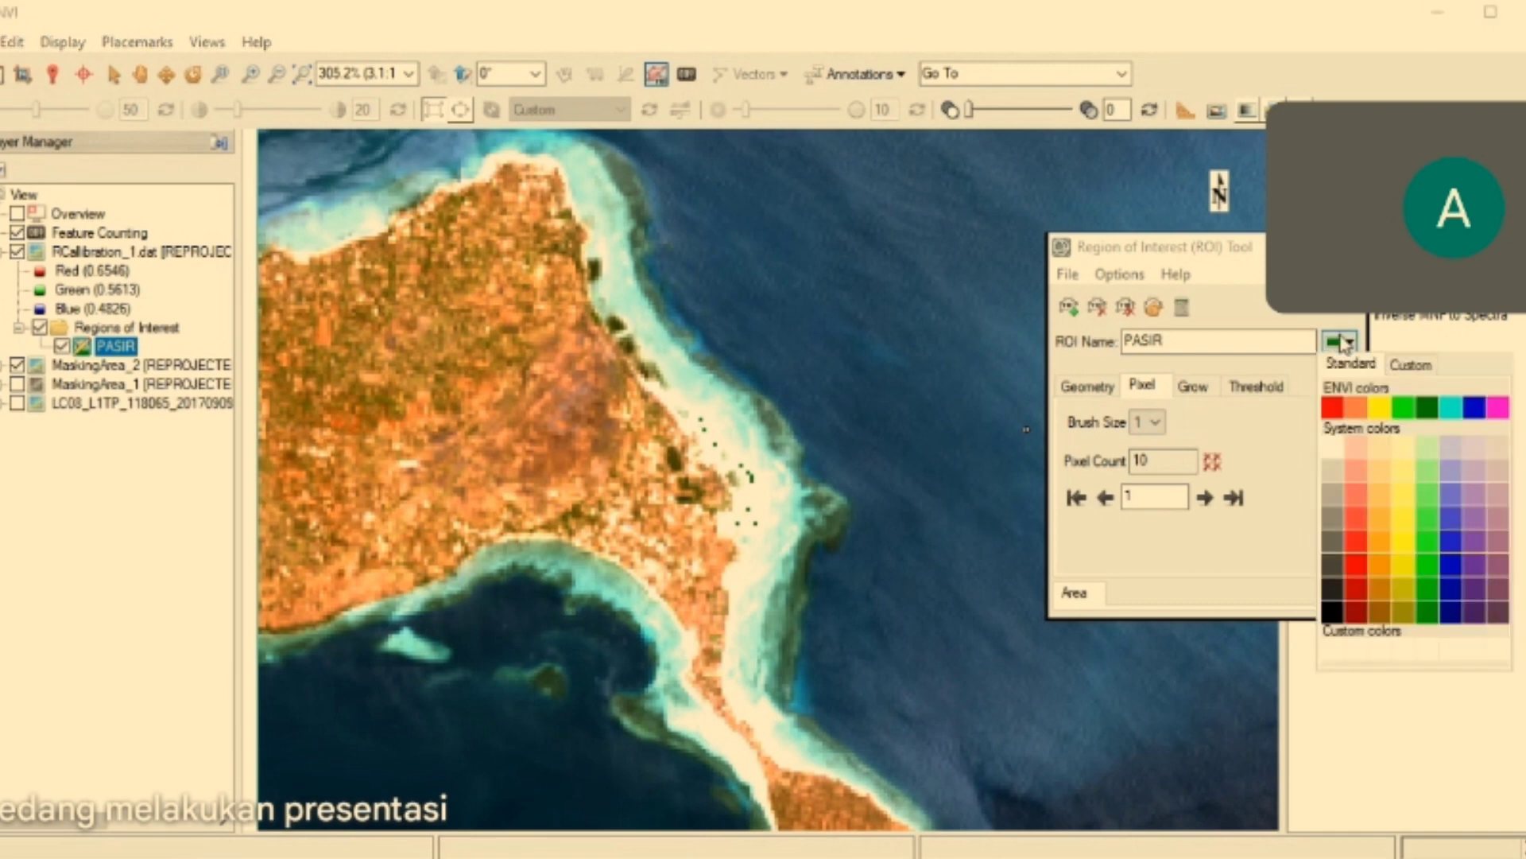
left_click(1334, 448)
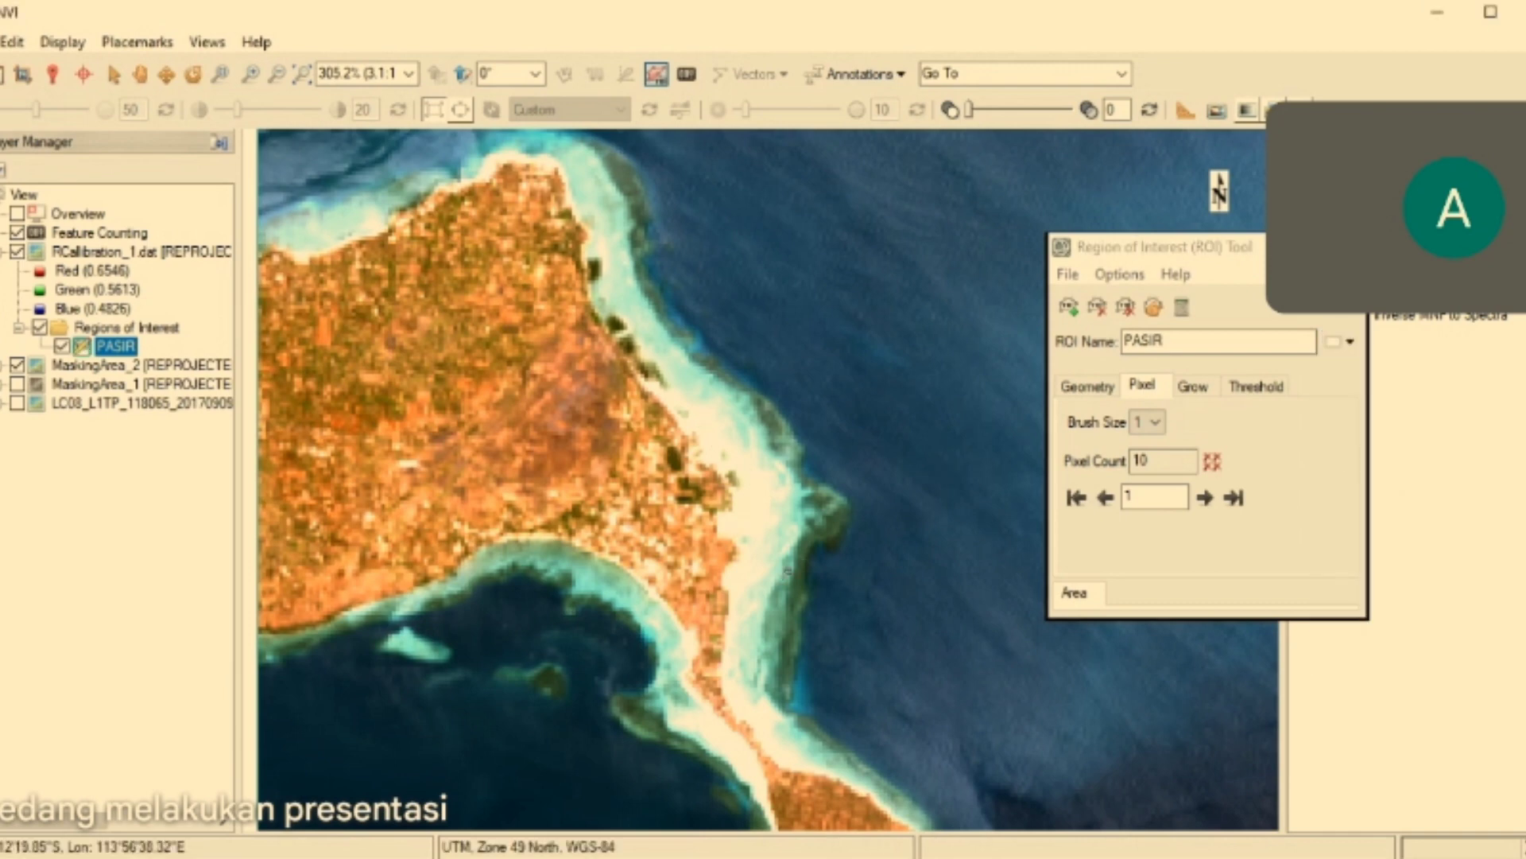
left_click(737, 563)
left_click(733, 577)
mouse_move(733, 577)
left_mouse_down()
mouse_move(732, 683)
mouse_move(787, 756)
left_mouse_up()
mouse_move(762, 791)
left_mouse_down()
mouse_move(771, 772)
mouse_move(753, 773)
mouse_move(701, 722)
mouse_move(781, 530)
mouse_move(661, 352)
left_mouse_up()
left_click_drag(507, 159, 516, 158)
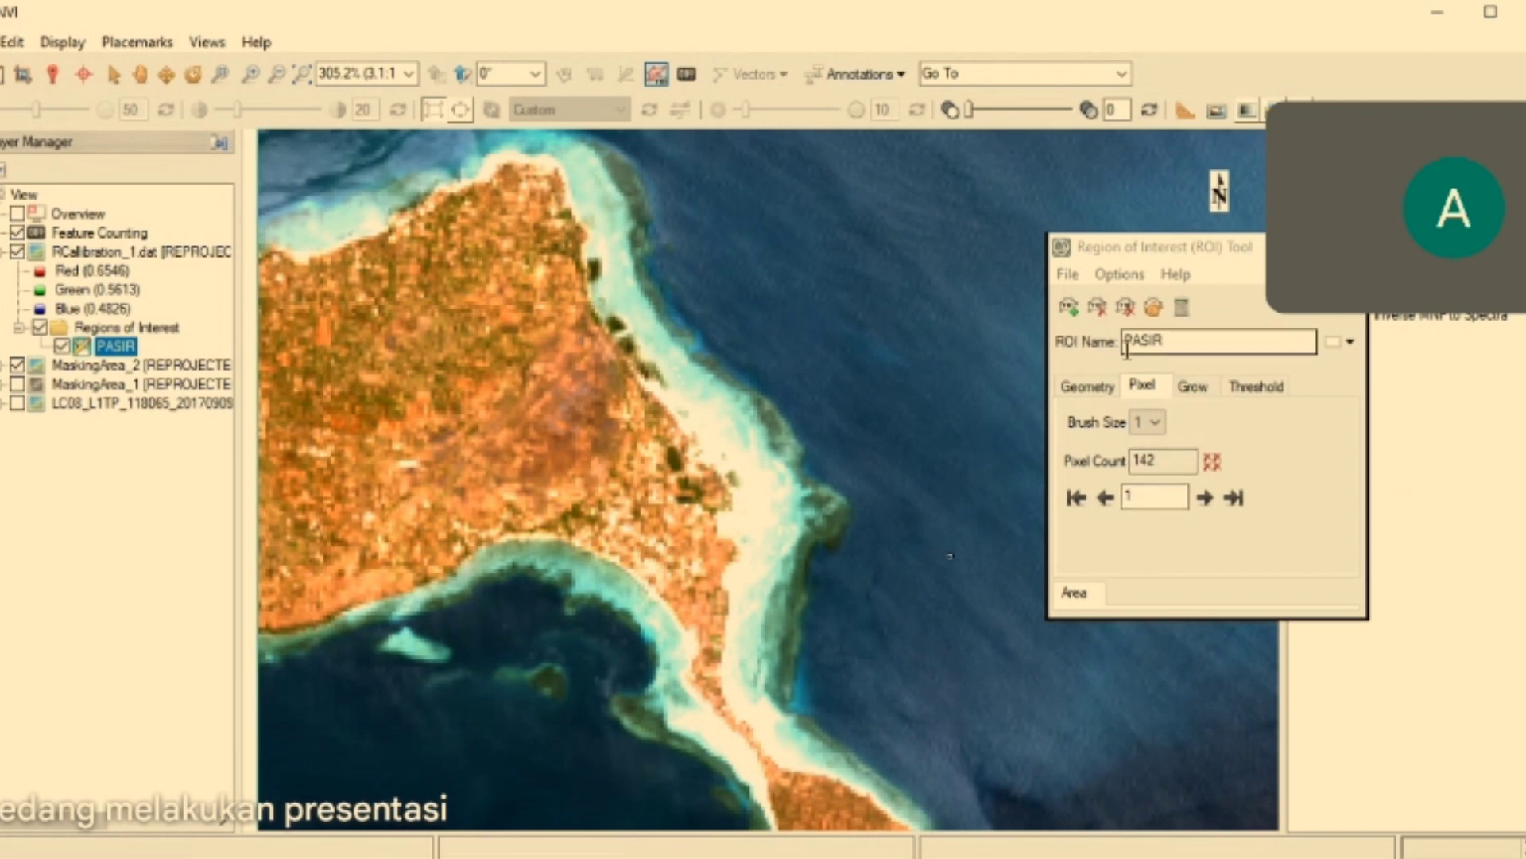
- Create a second region of interest named TERUMBU KARANG and set its color to cyan
left_click(1070, 311)
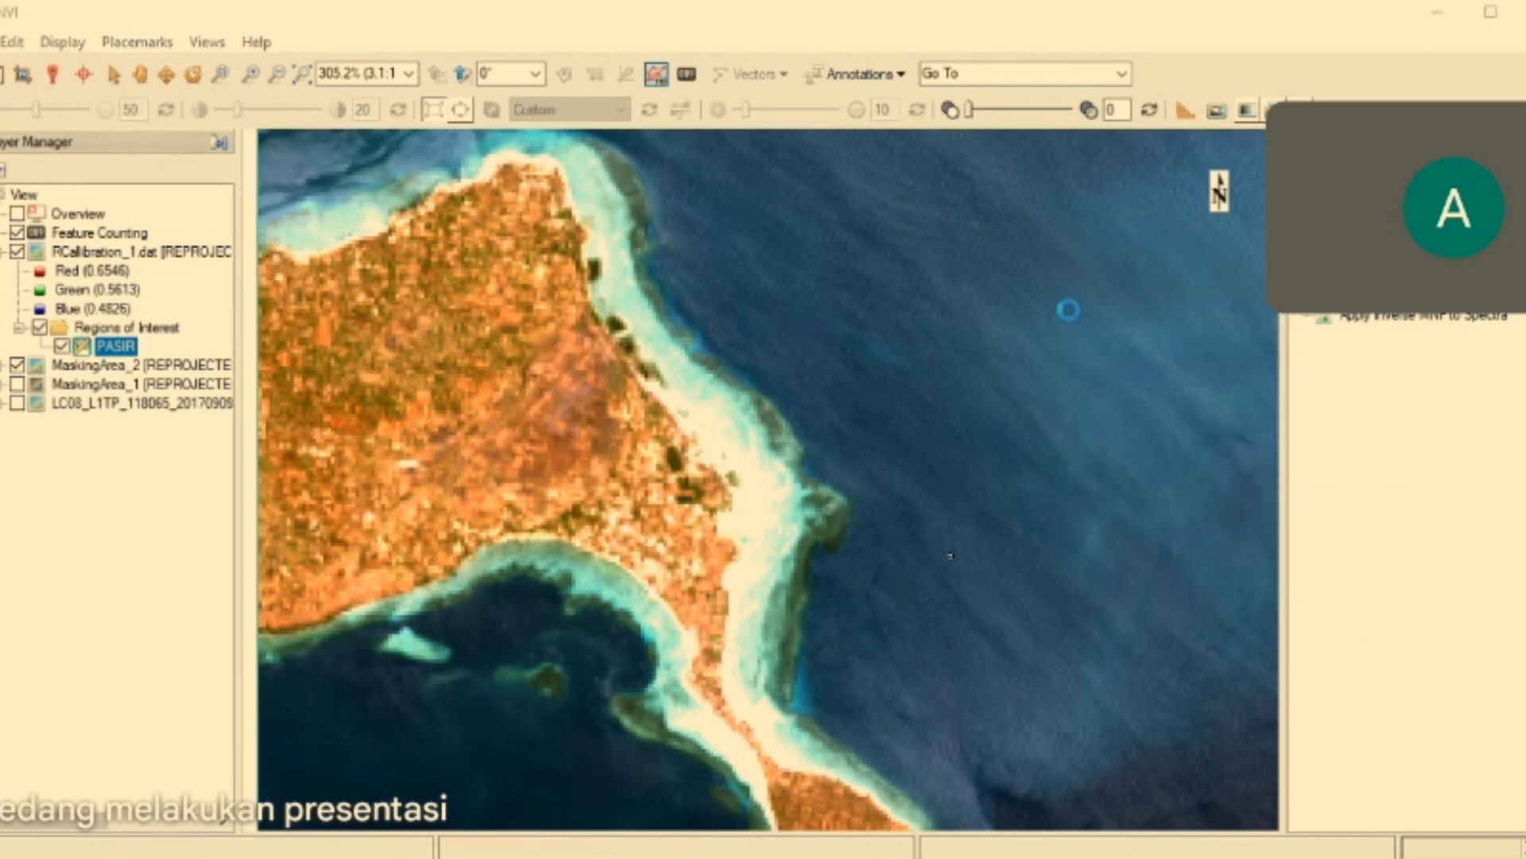
left_click(1185, 339)
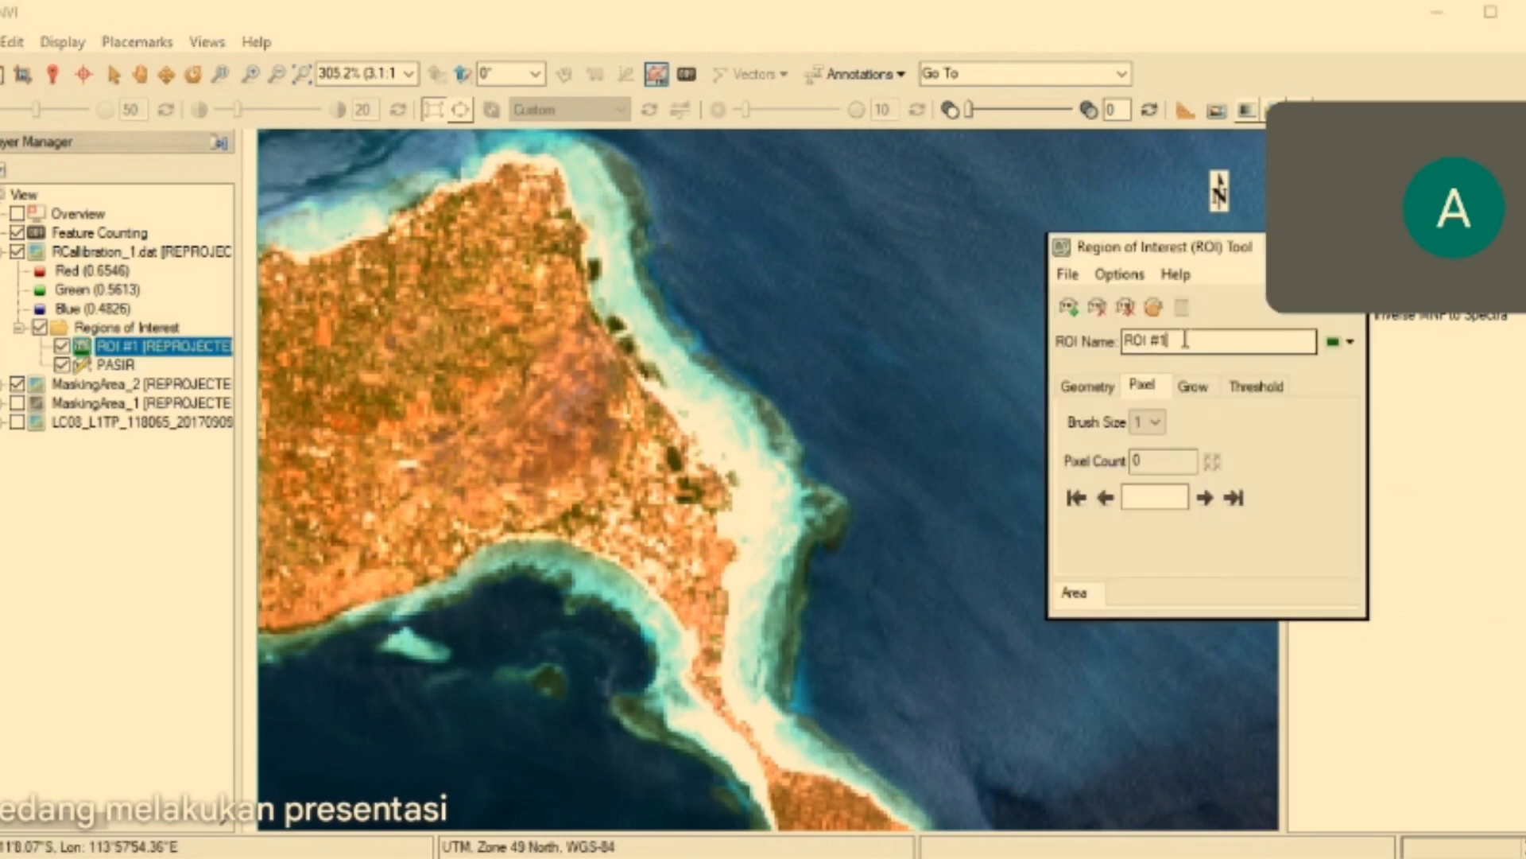
key("BackSpace")
key("BackSpace")
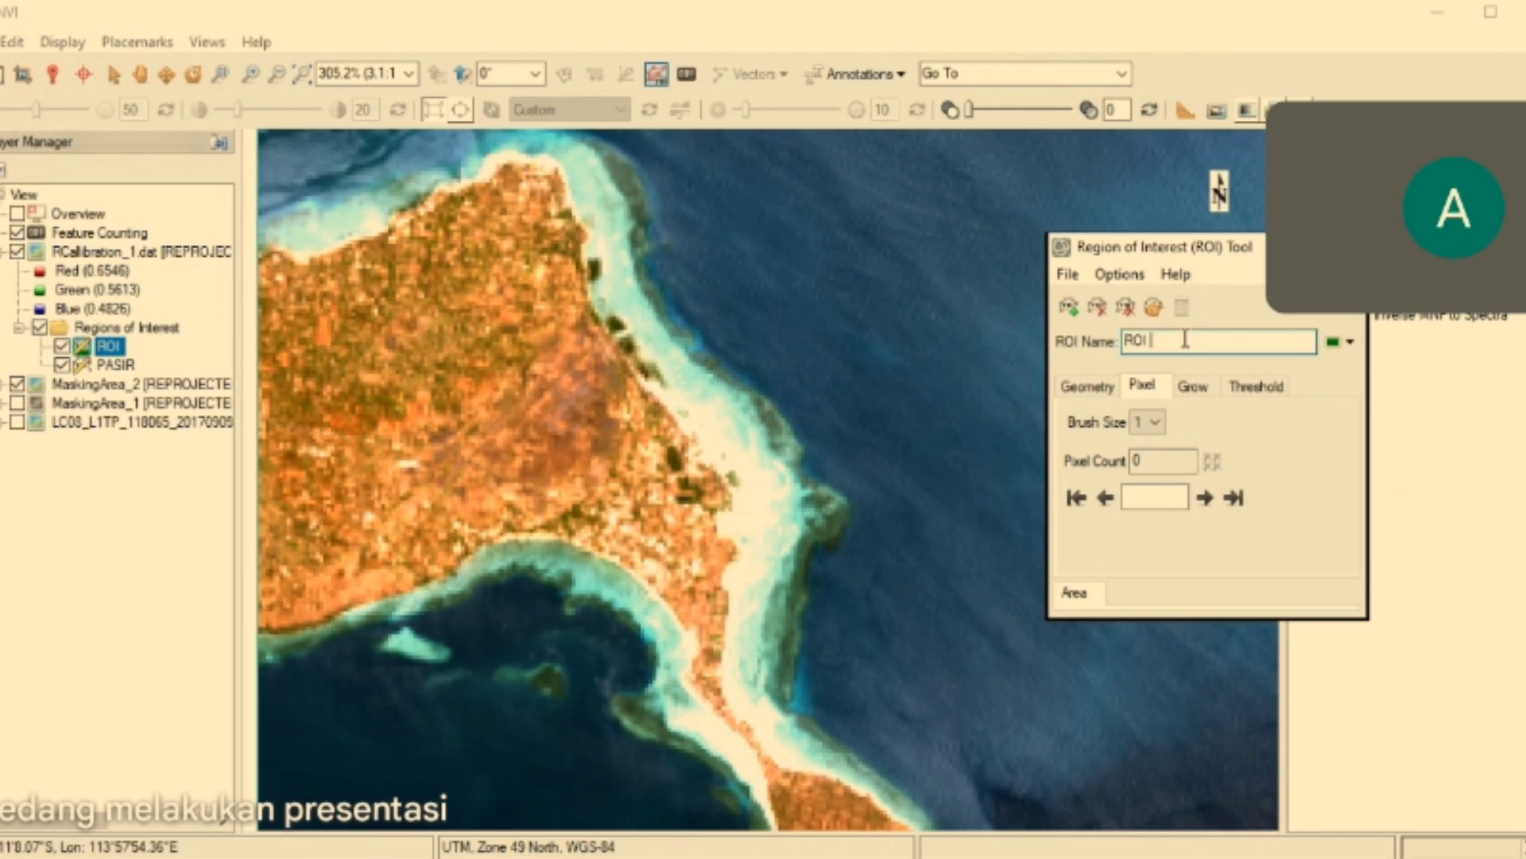
key("BackSpace")
key("BackSpace")
key("BackSpace")
key("BackSpace")
type("TERUMBU")
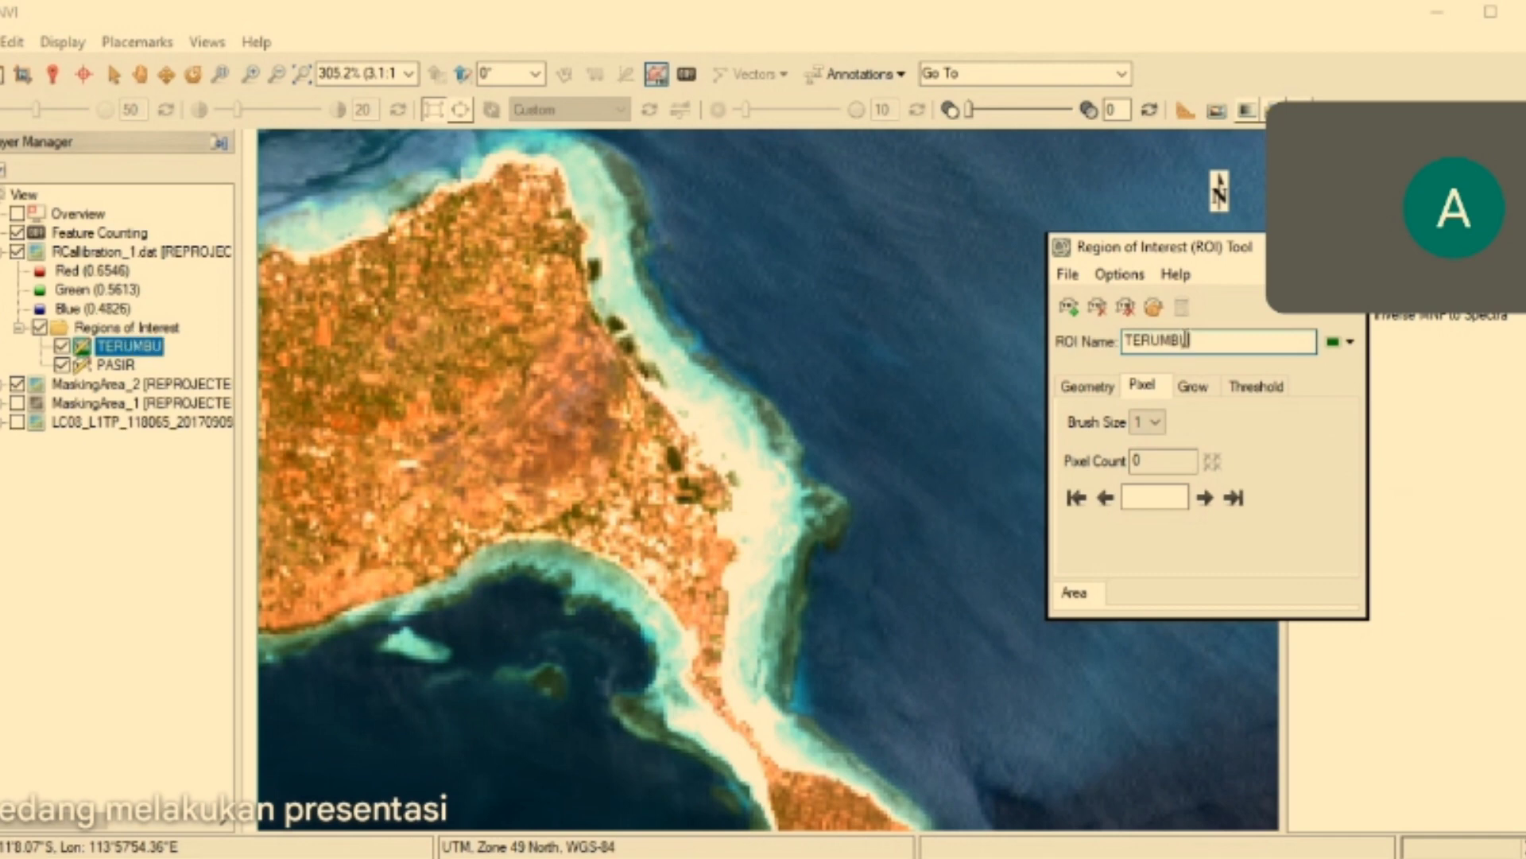
type(" KARANG")
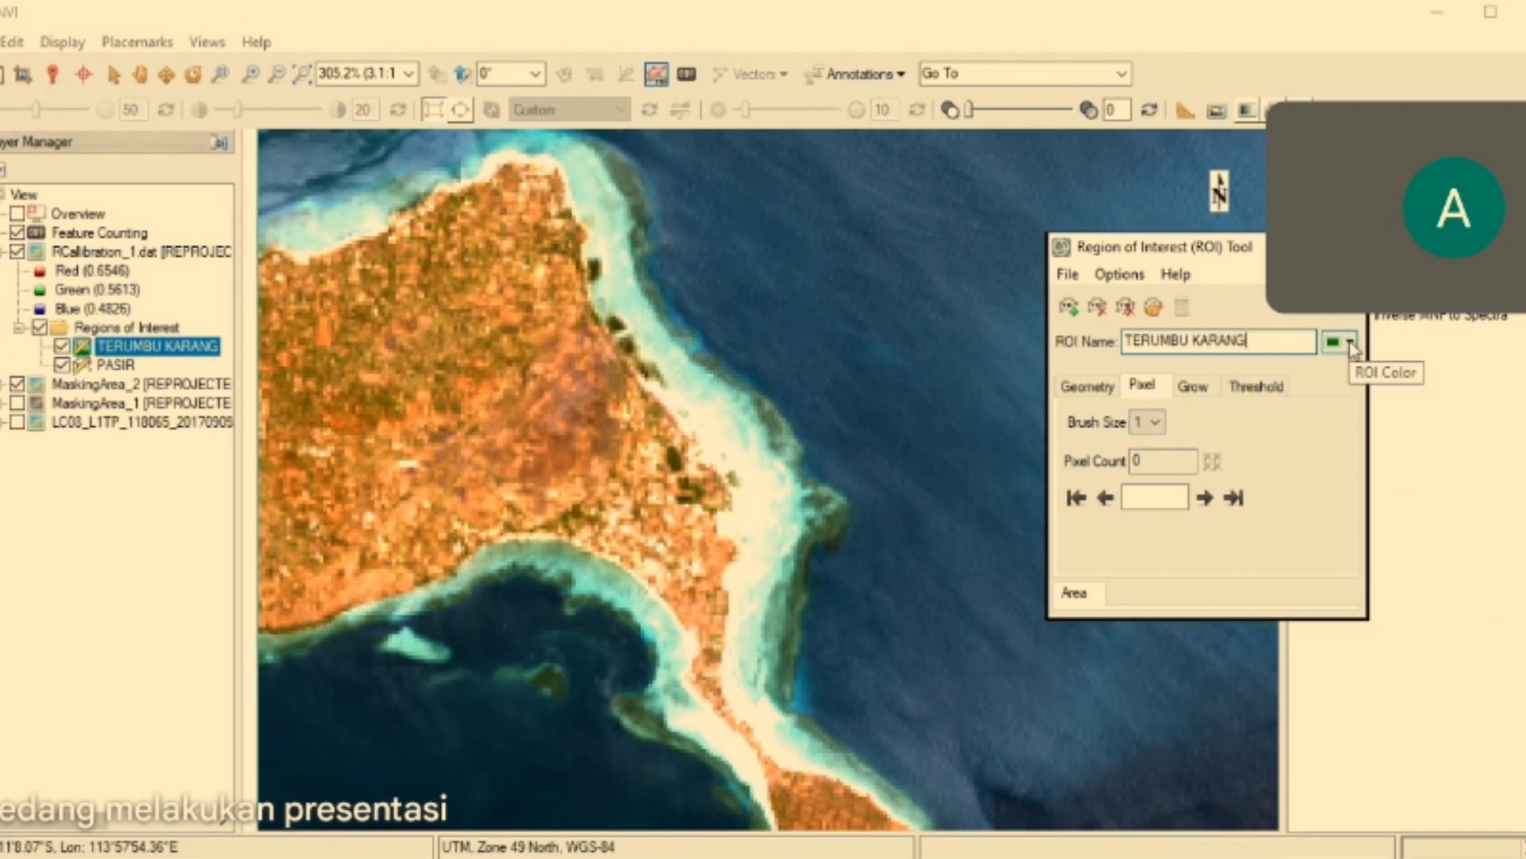
left_click(1351, 344)
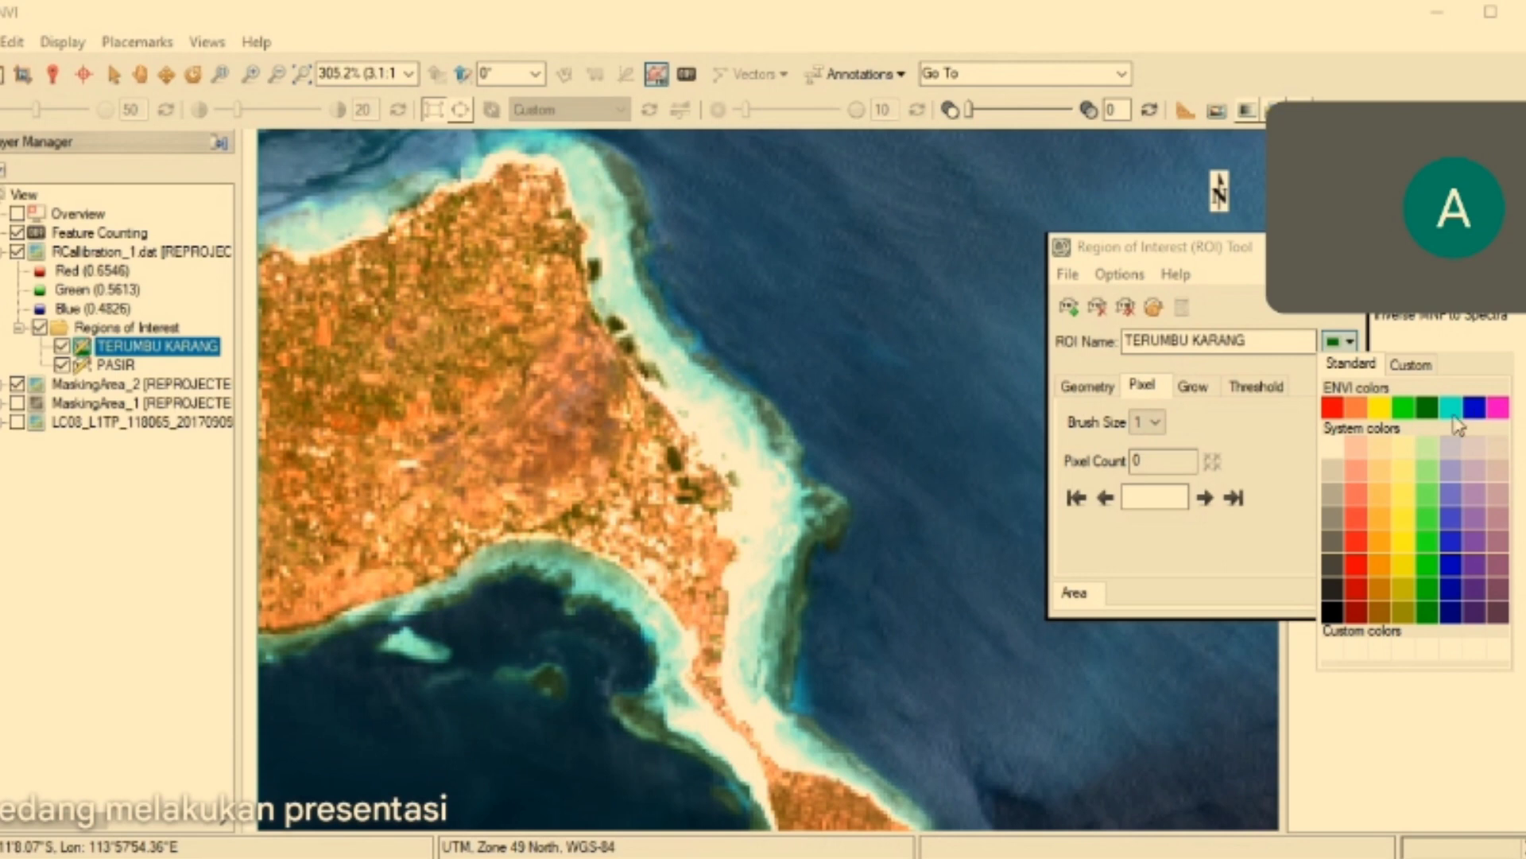
left_click(1452, 407)
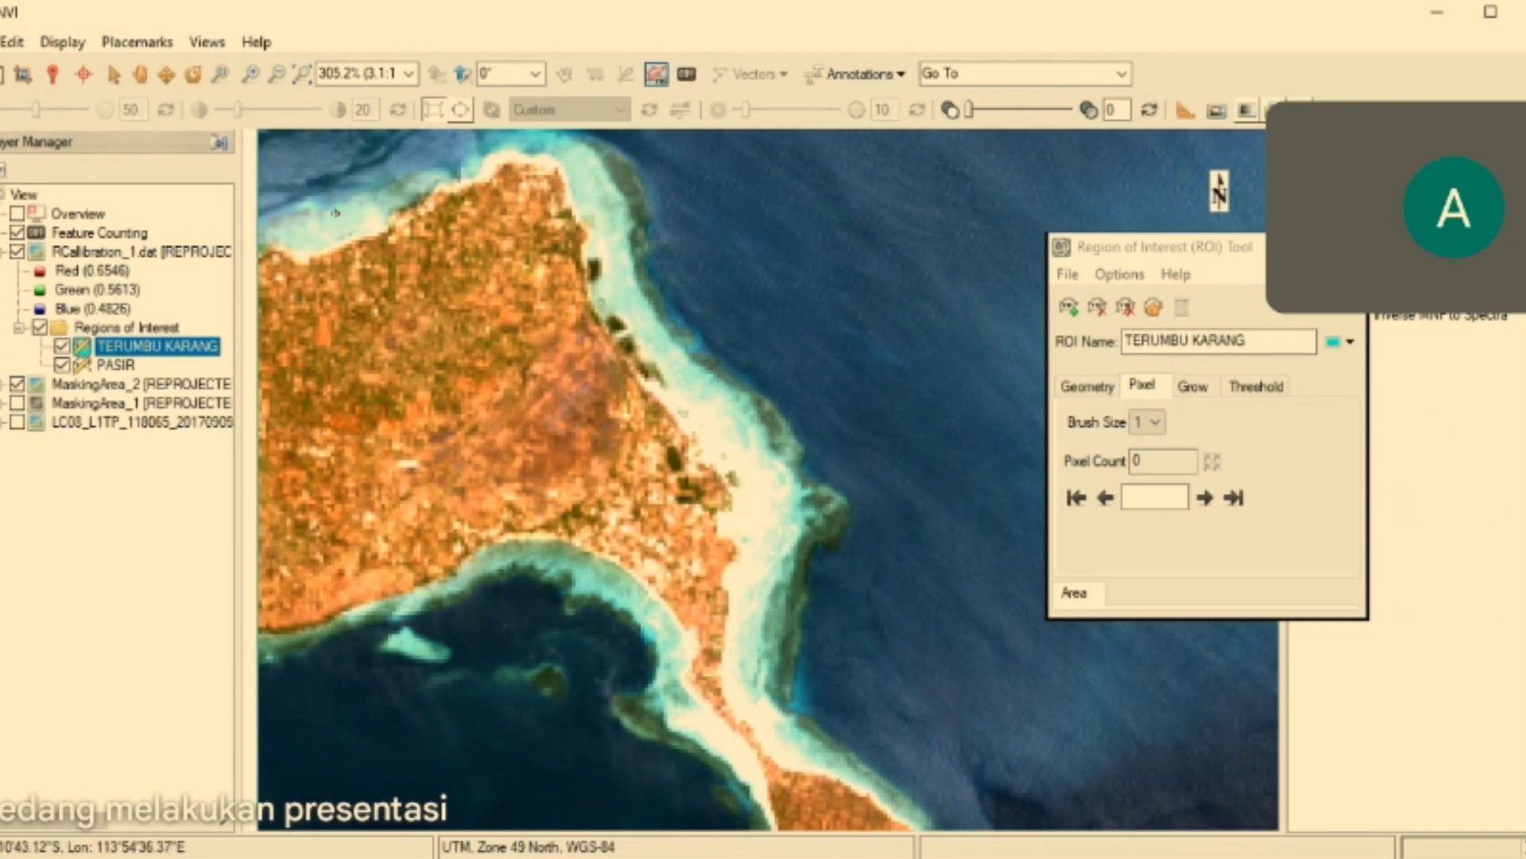
- Mark TERUMBU KARANG pixels in the turquoise shallows off the northwest shore, along the east coast and around the southern bay
mouse_move(335, 213)
left_mouse_down()
mouse_move(354, 211)
mouse_move(298, 239)
mouse_move(322, 238)
left_mouse_up()
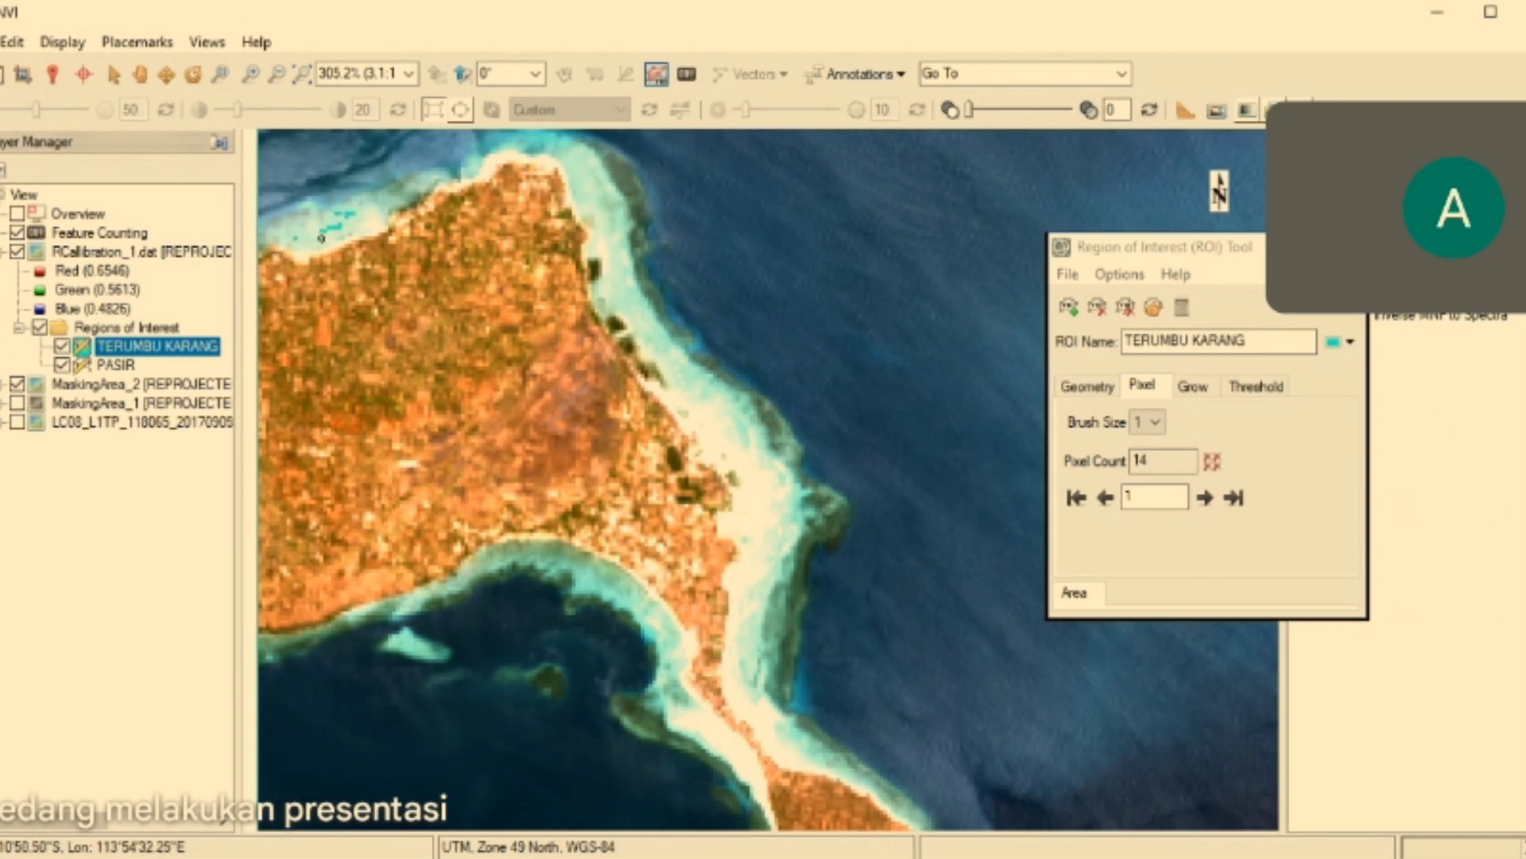
left_click(322, 238)
left_click(586, 183)
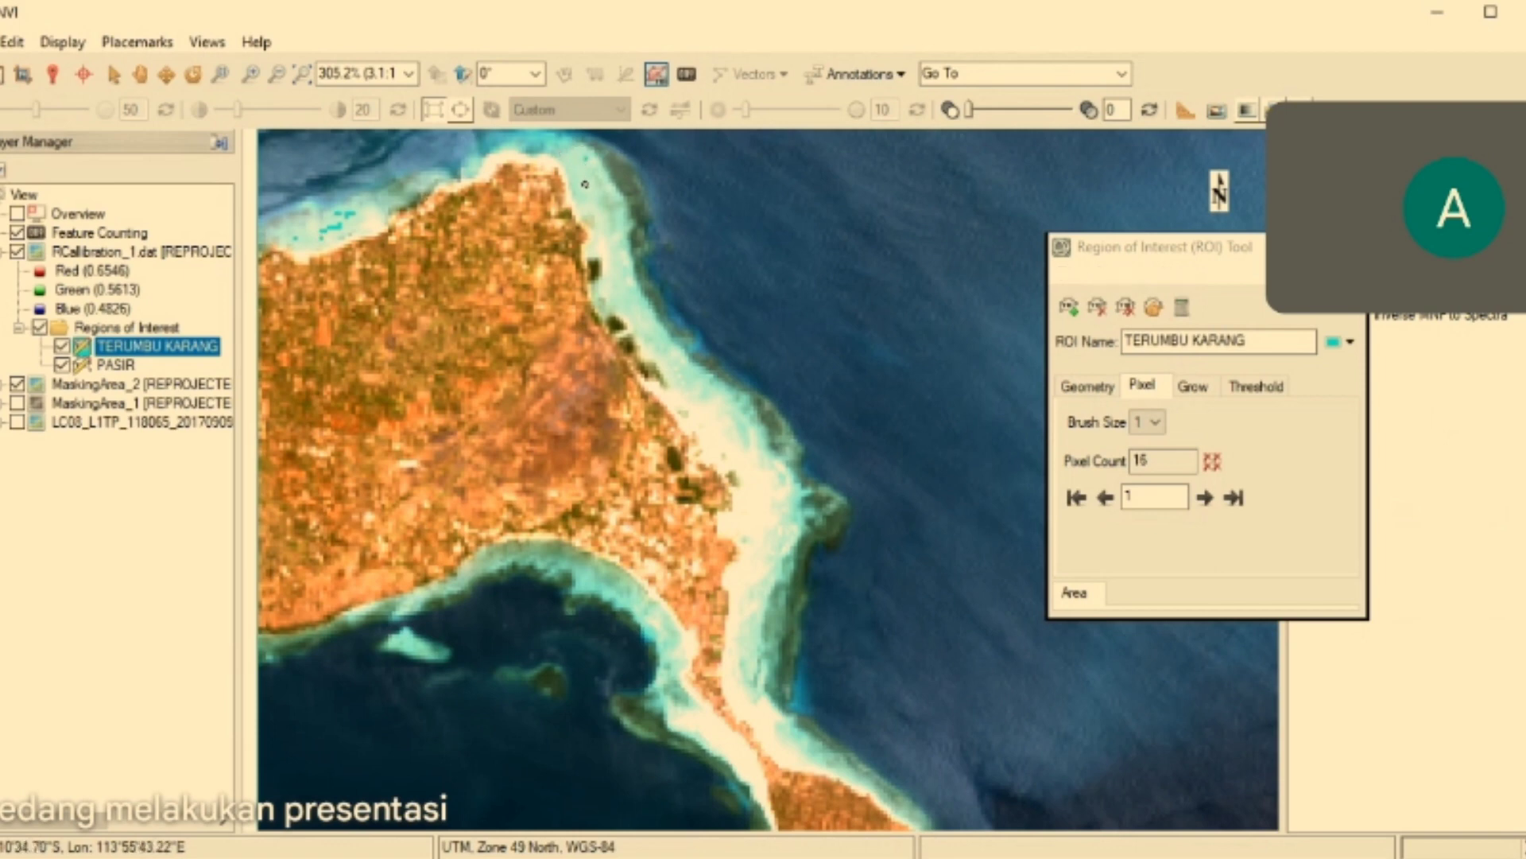
mouse_move(585, 184)
left_mouse_down()
mouse_move(619, 288)
mouse_move(749, 417)
mouse_move(791, 531)
left_mouse_up()
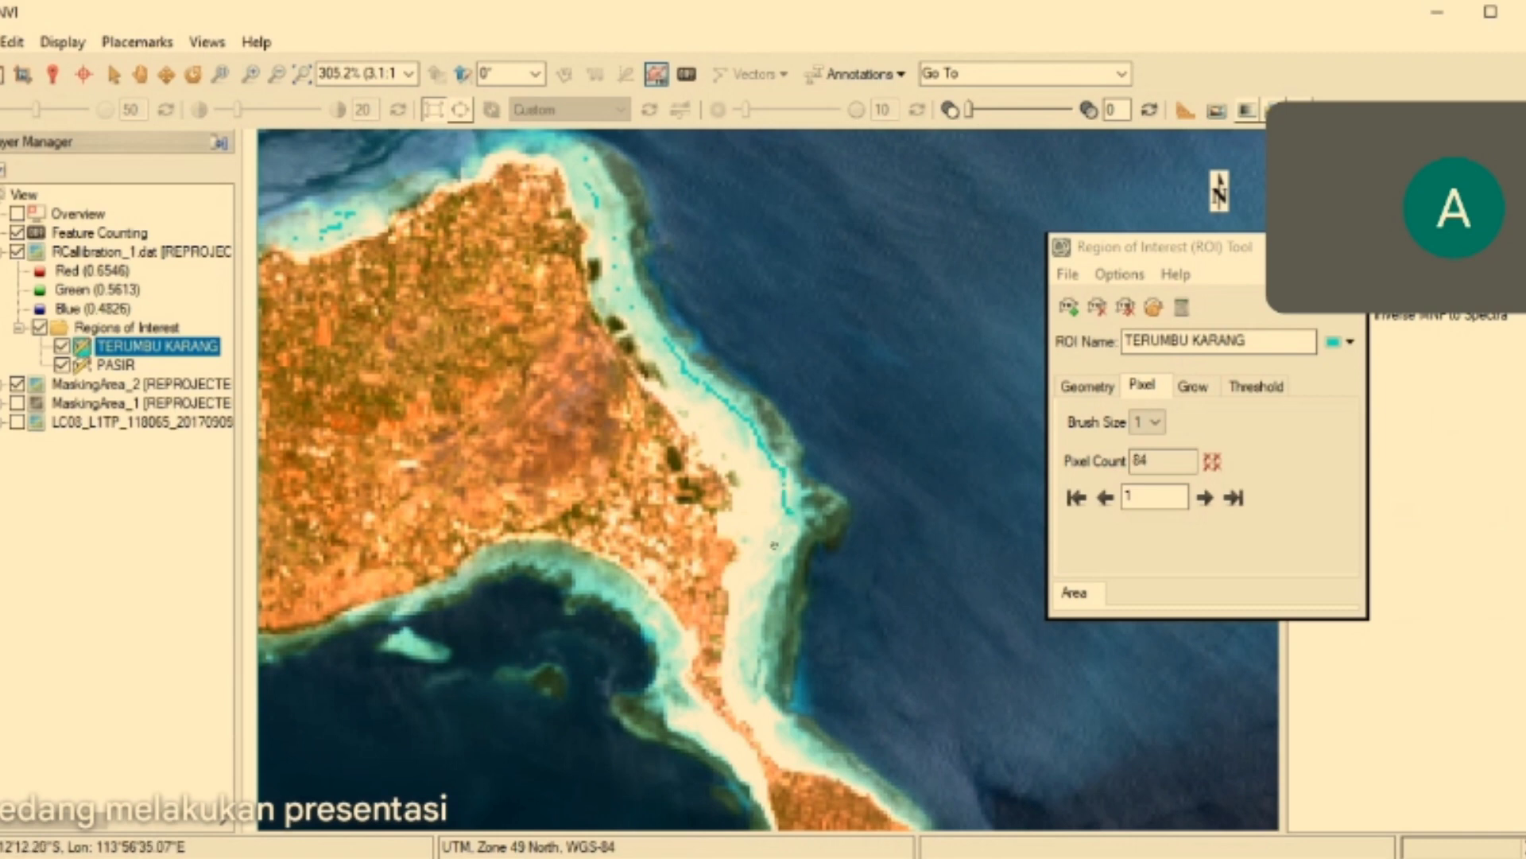
mouse_move(763, 592)
left_mouse_down()
mouse_move(666, 635)
mouse_move(647, 622)
left_mouse_up()
mouse_move(586, 574)
left_mouse_down()
mouse_move(632, 604)
mouse_move(671, 679)
left_mouse_up()
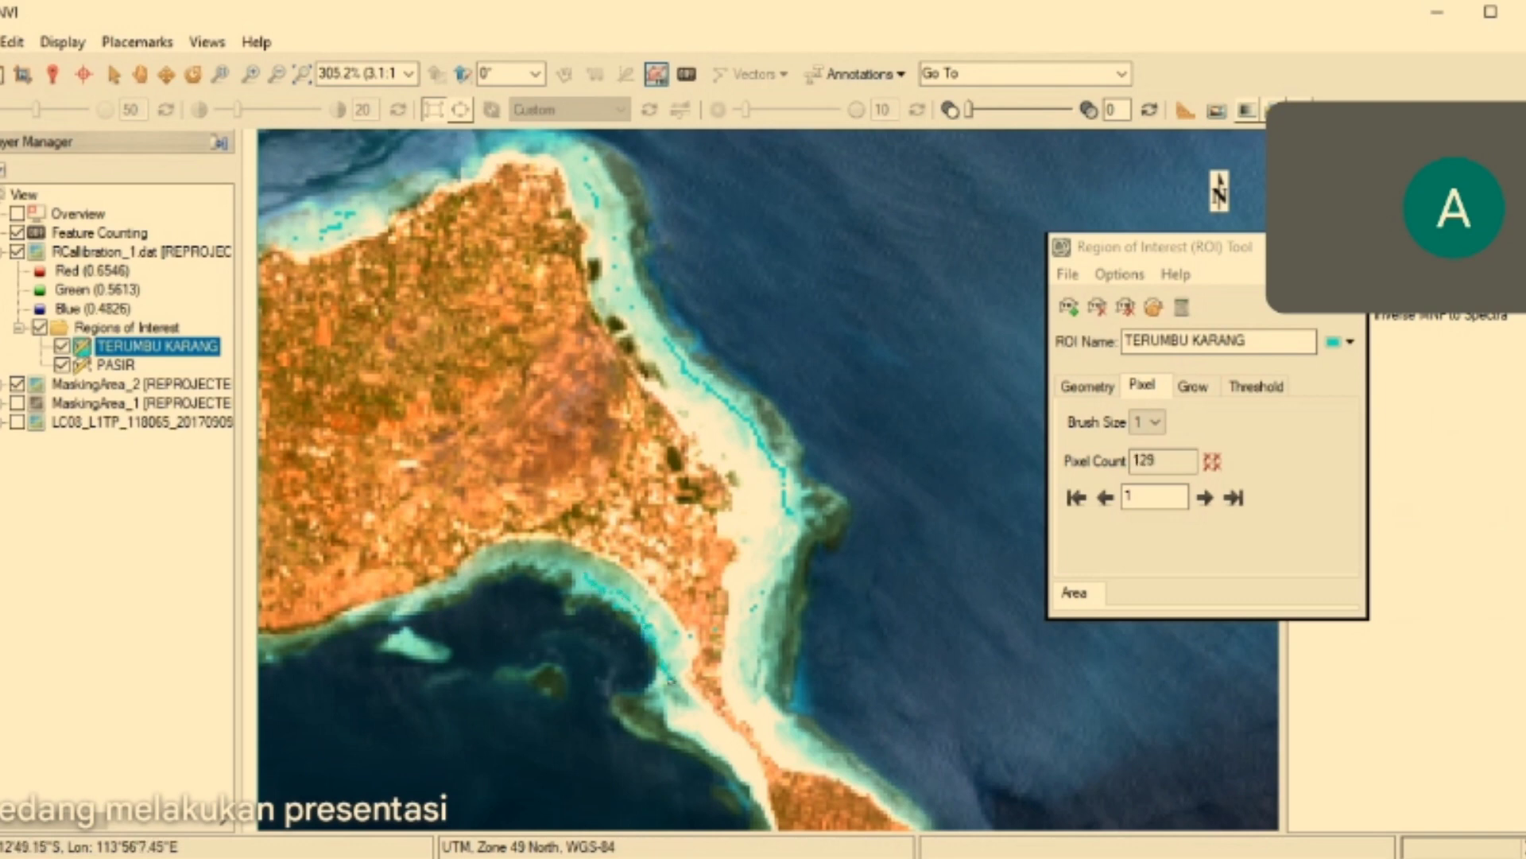
left_click(683, 700)
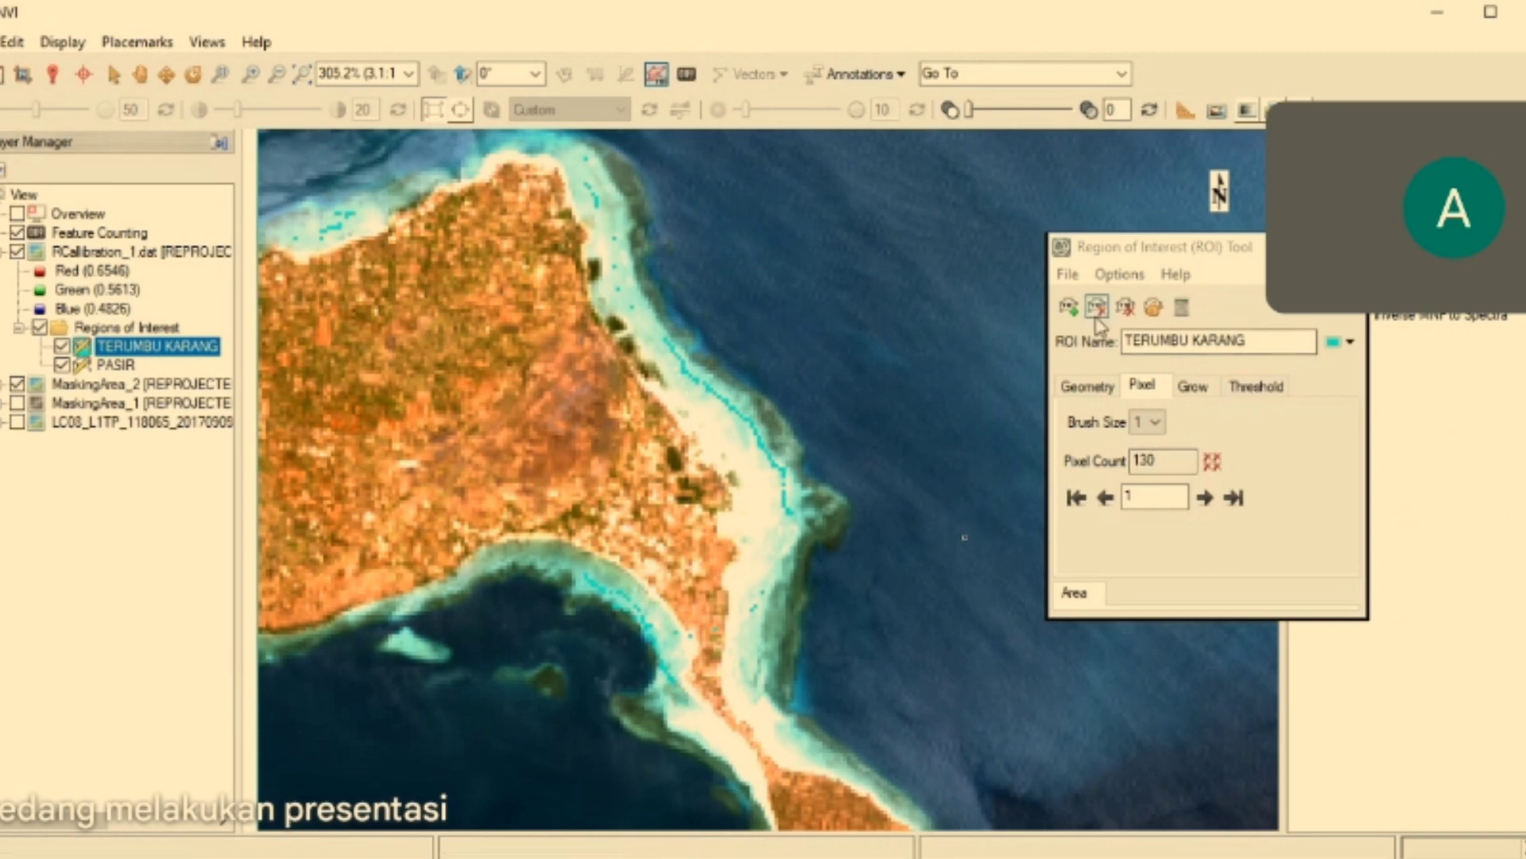
- Create a third region of interest named LAMUN
left_click(1072, 308)
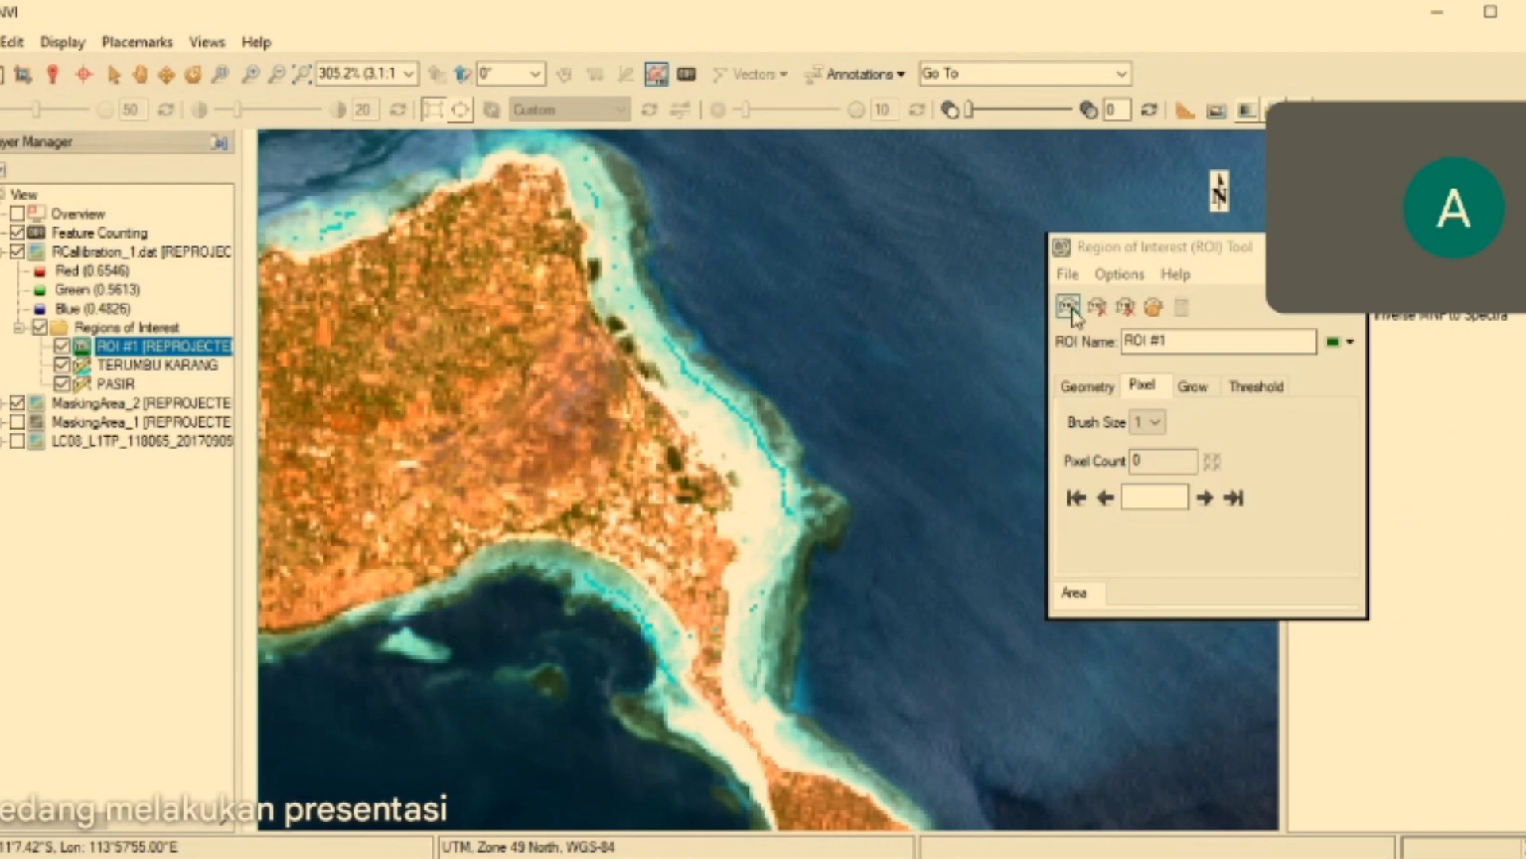
left_click(1172, 338)
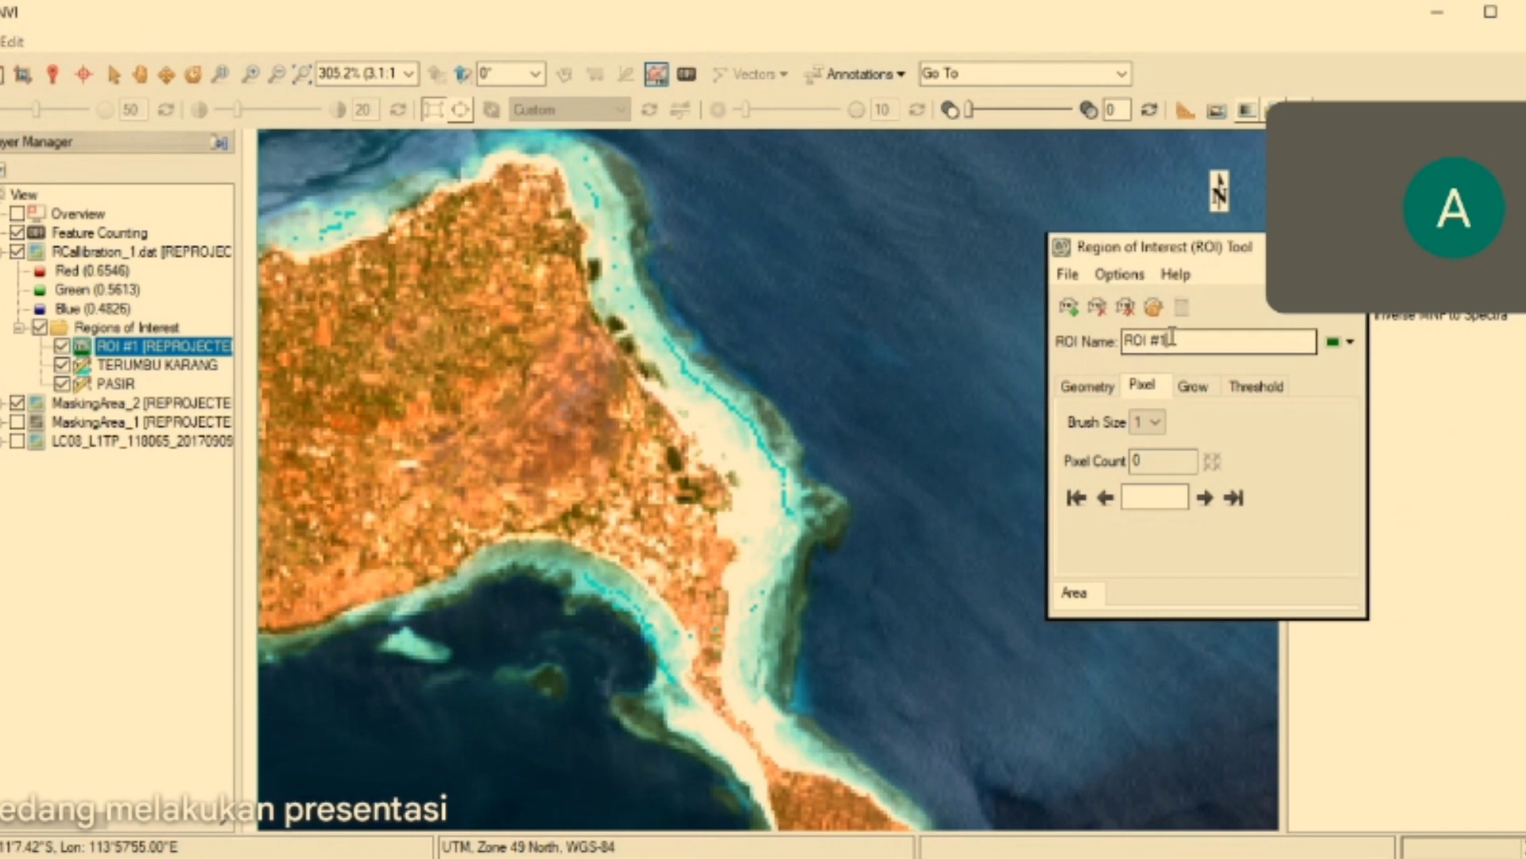
key("BackSpace")
key("BackSpace")
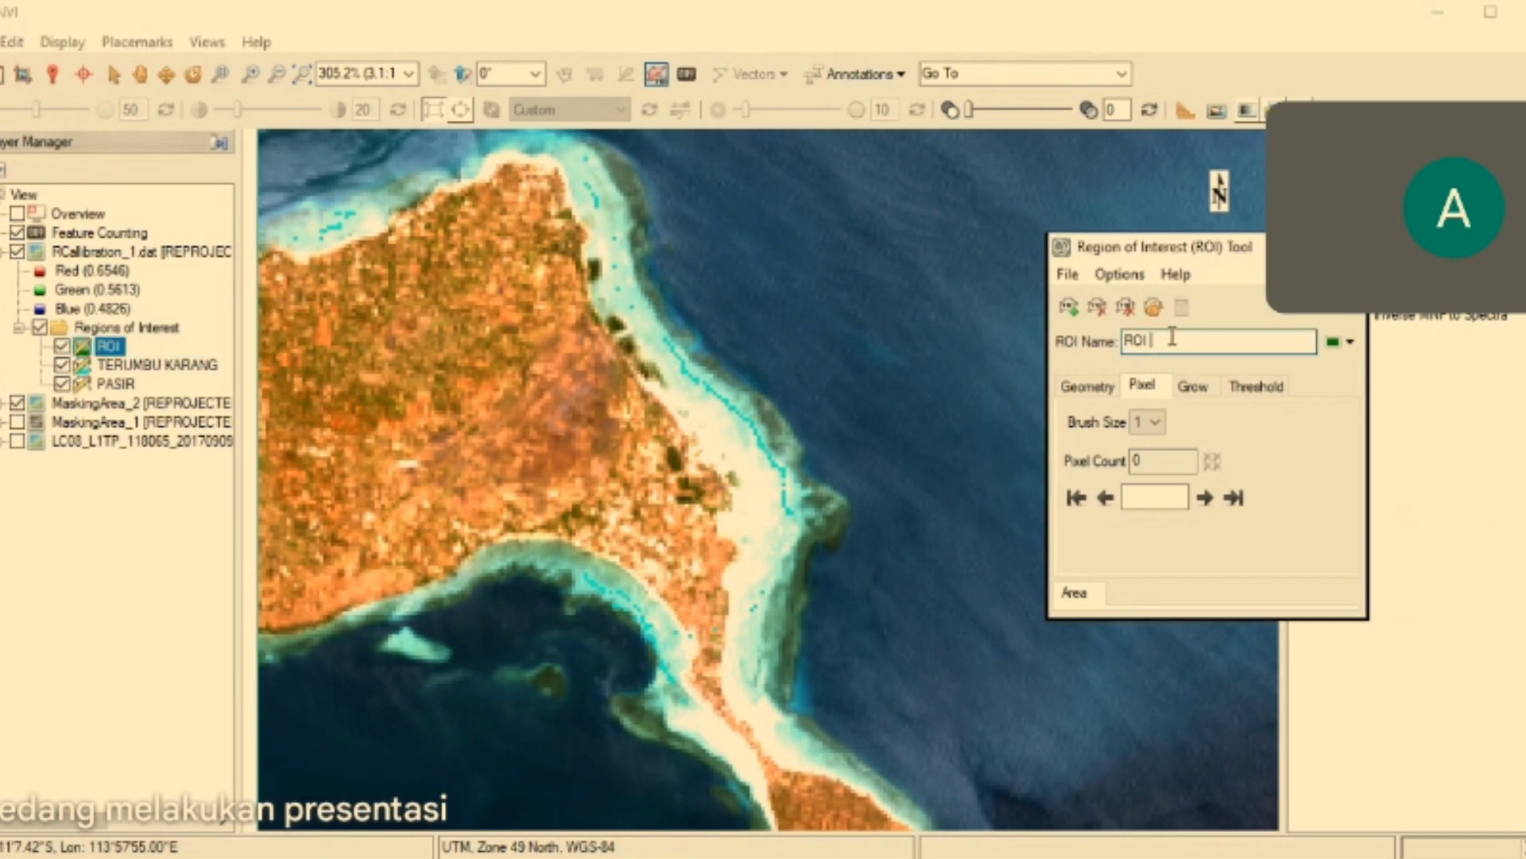
key("BackSpace")
key("BackSpace")
key("BackSpace")
key("BackSpace")
type("LAMUN")
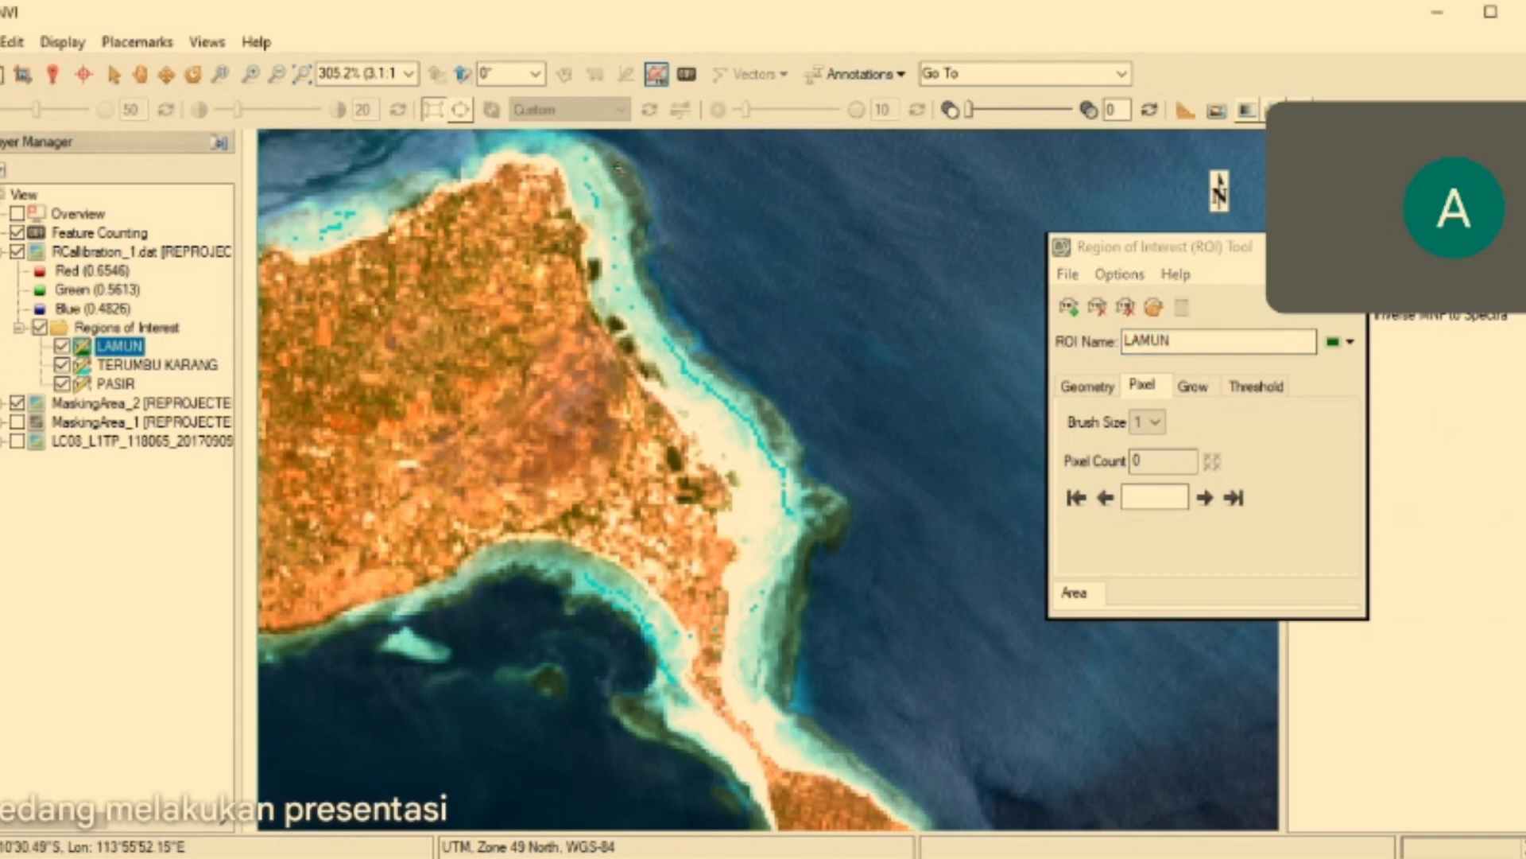
left_click_drag(618, 167, 653, 292)
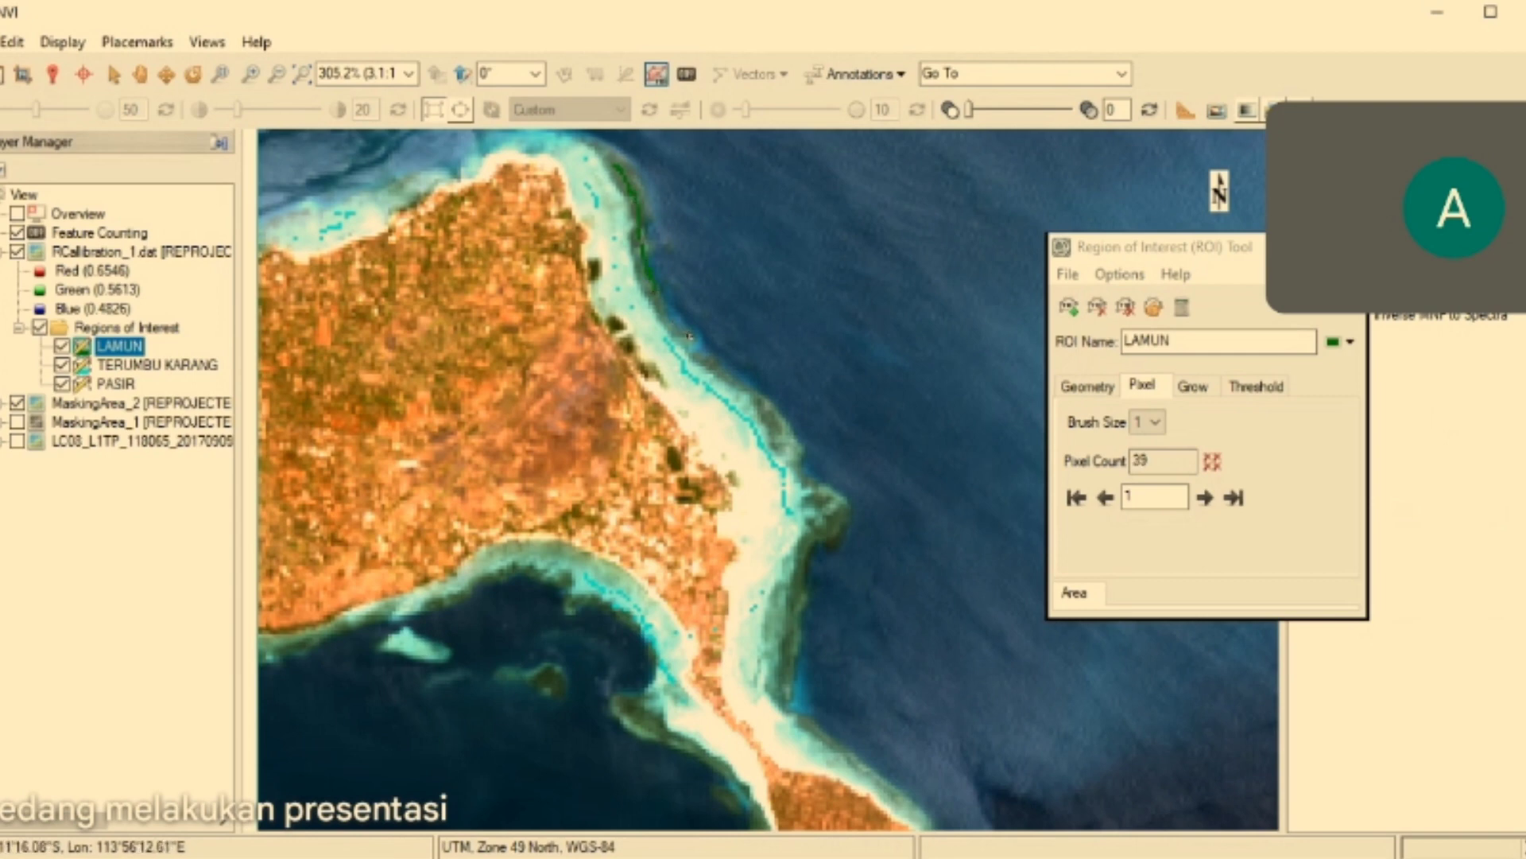
left_click_drag(692, 352, 709, 364)
left_click(722, 371)
left_click_drag(769, 410, 821, 501)
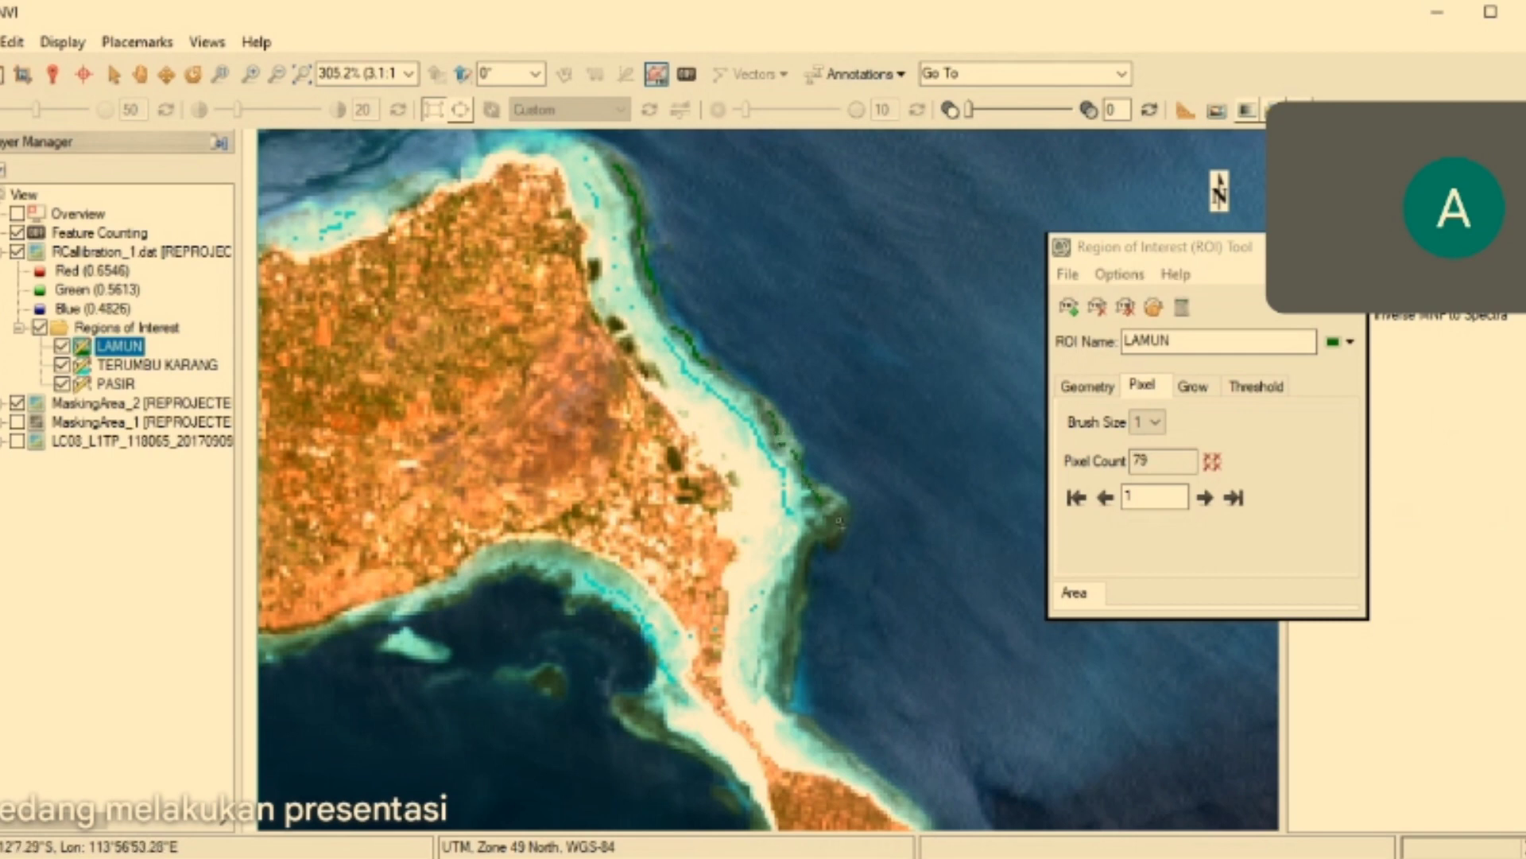
left_click(837, 525)
left_click(807, 563)
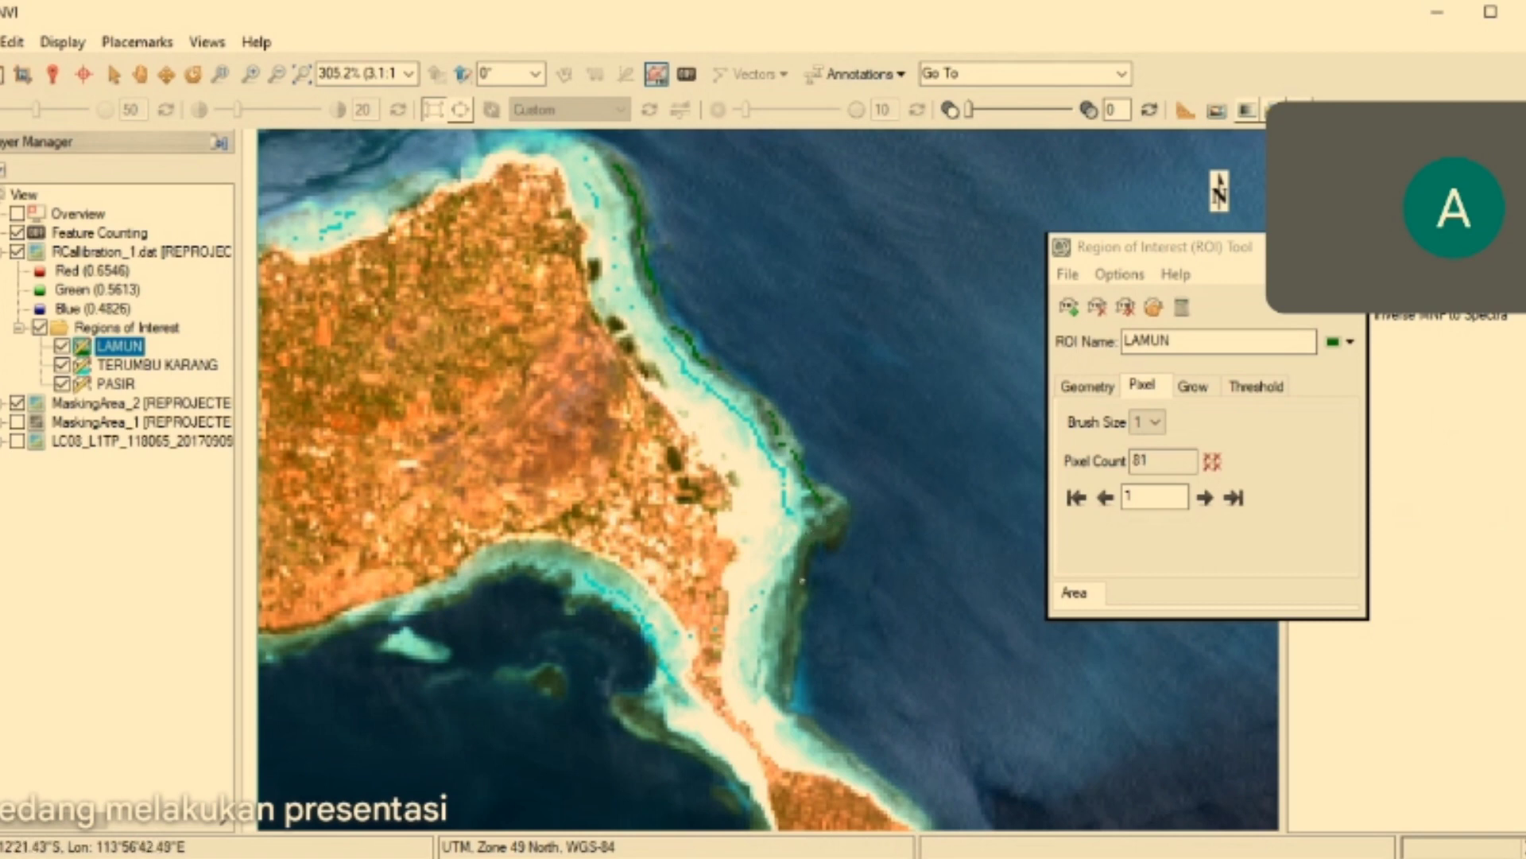
left_click(800, 591)
left_click(795, 633)
left_click(792, 660)
left_click_drag(787, 690, 634, 710)
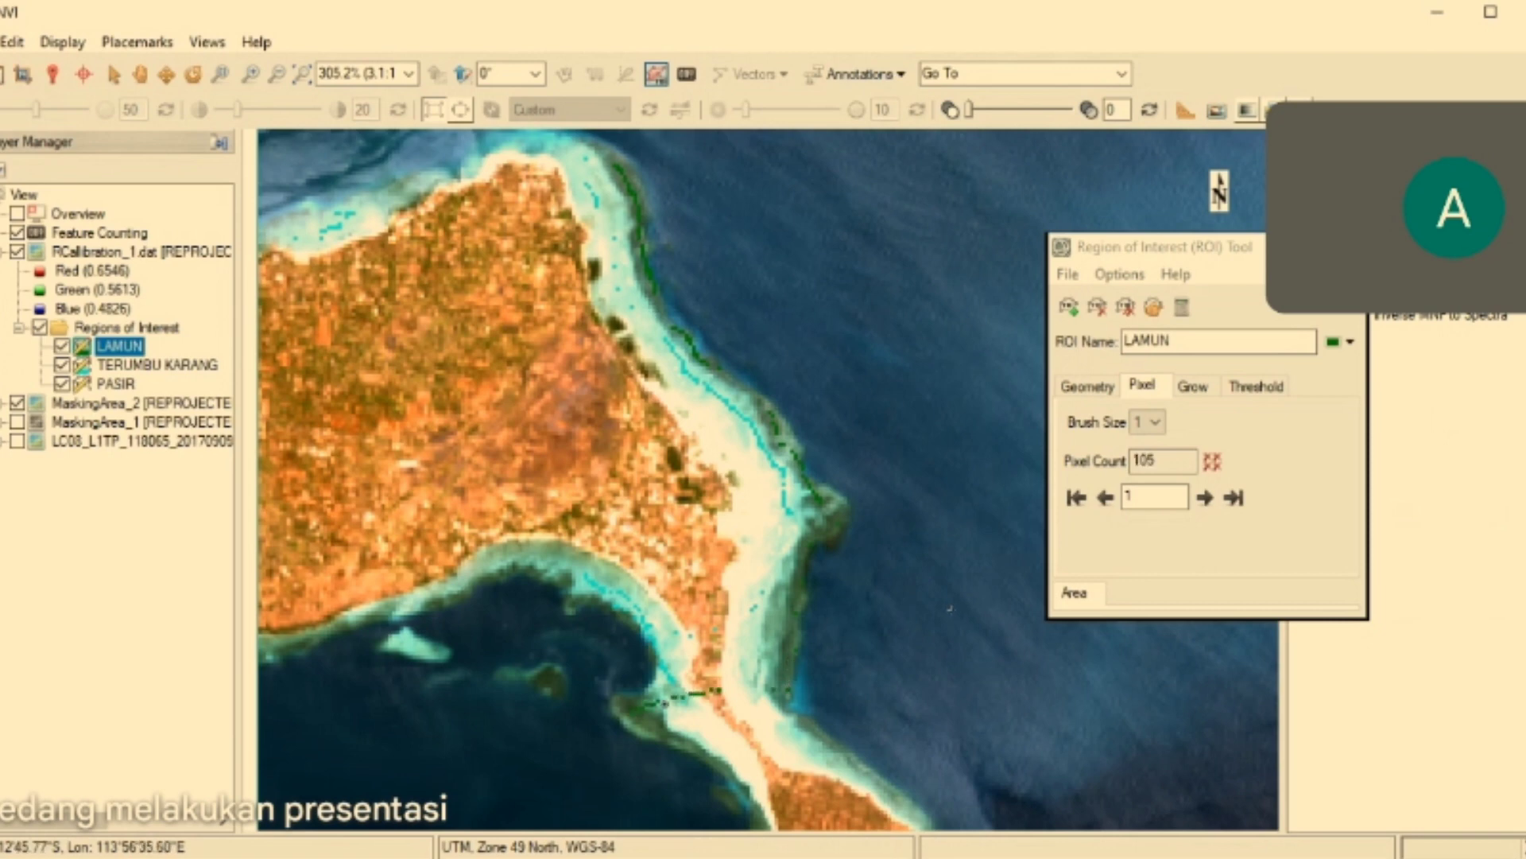
left_click(1212, 463)
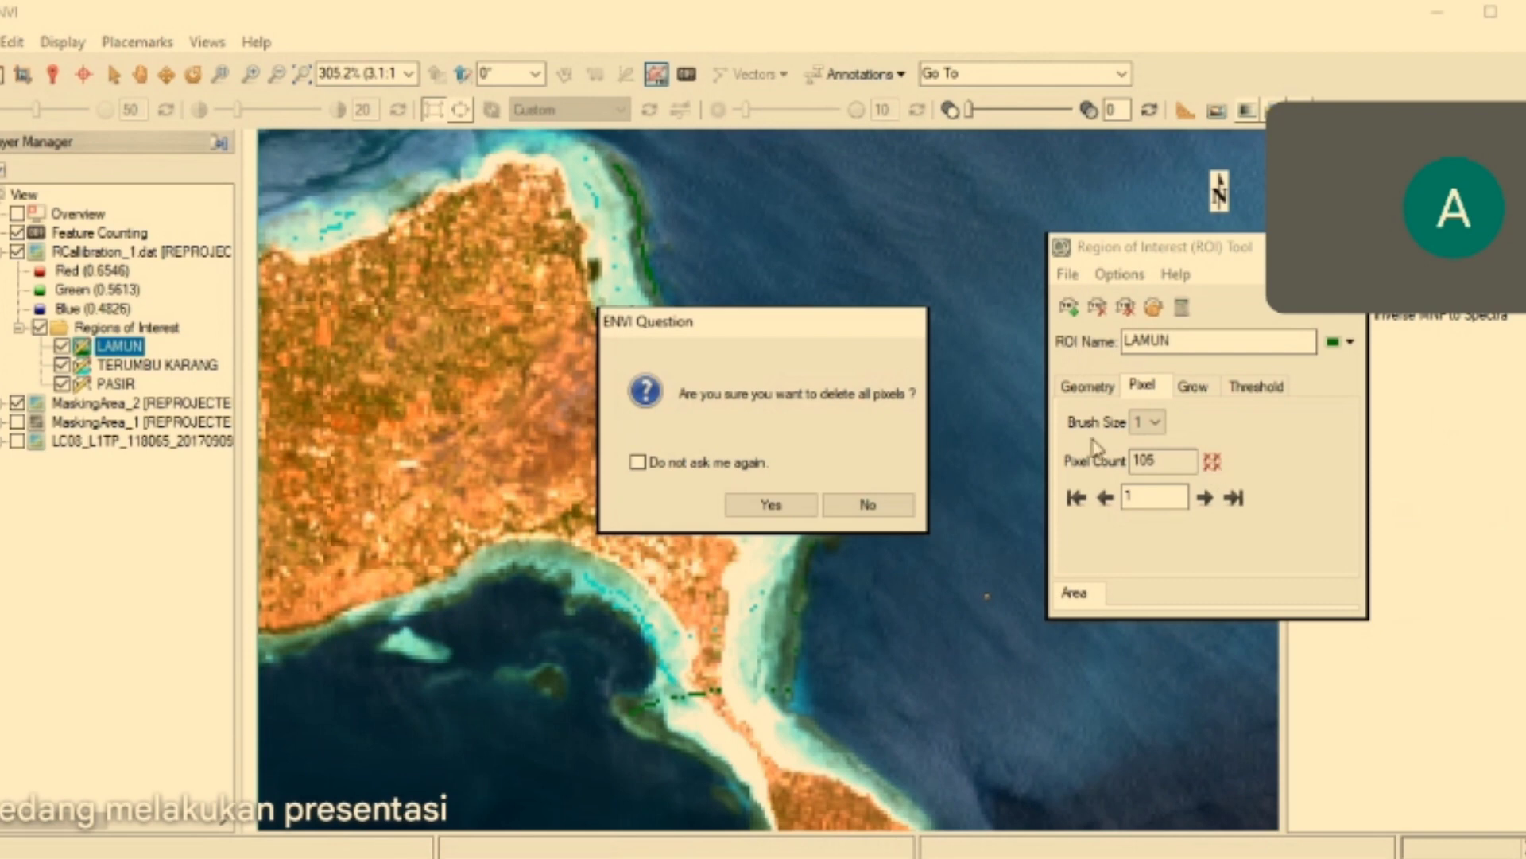
left_click(772, 509)
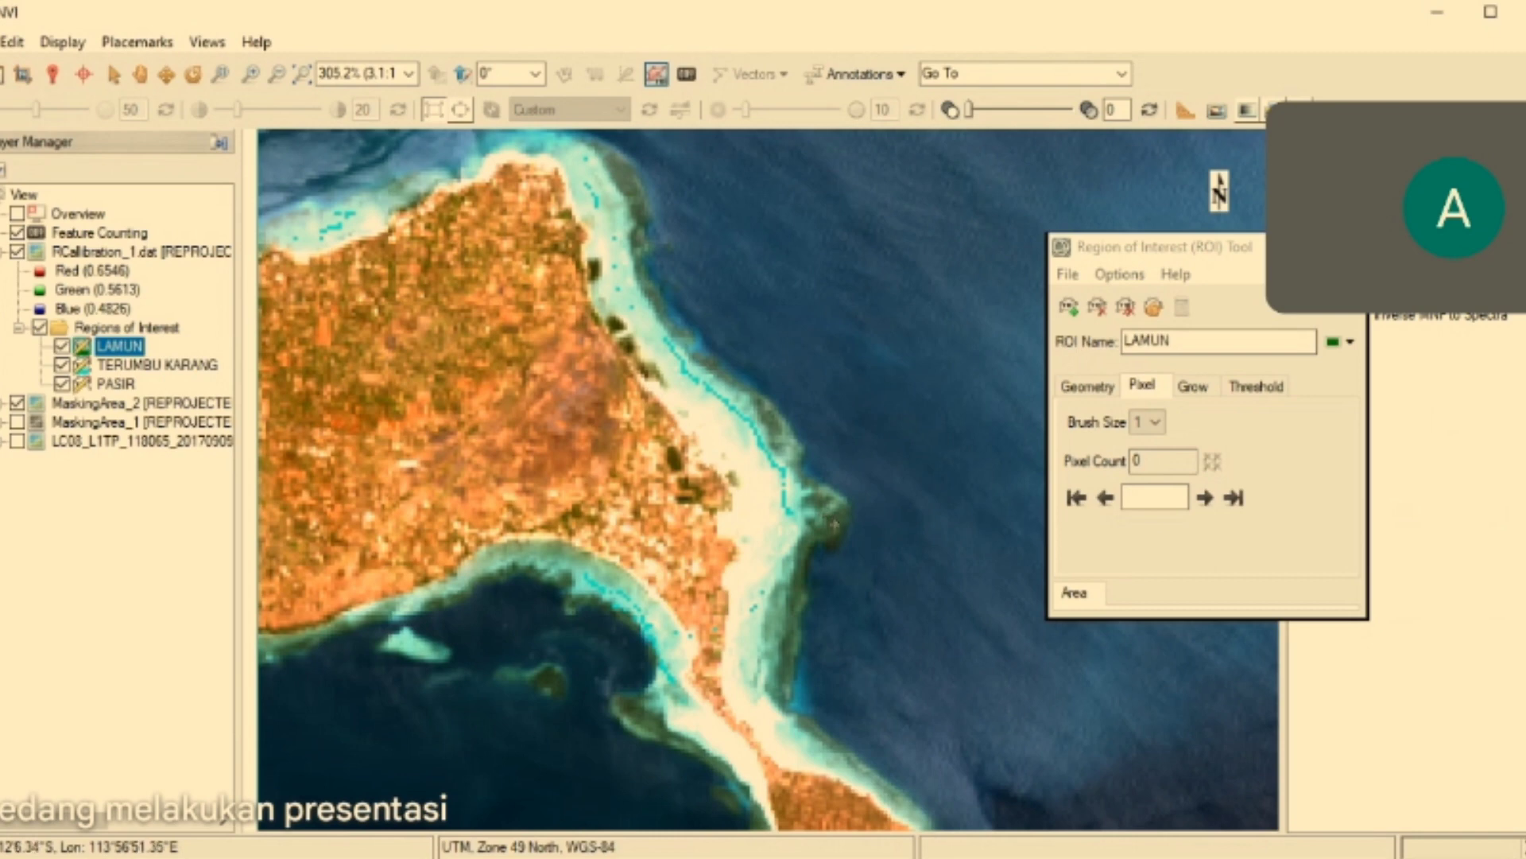
- Mark LAMUN pixels along the dark reef edge off the southeast coast and on the reef patch west of the narrow neck
left_click(834, 524)
left_click(824, 534)
left_click(806, 563)
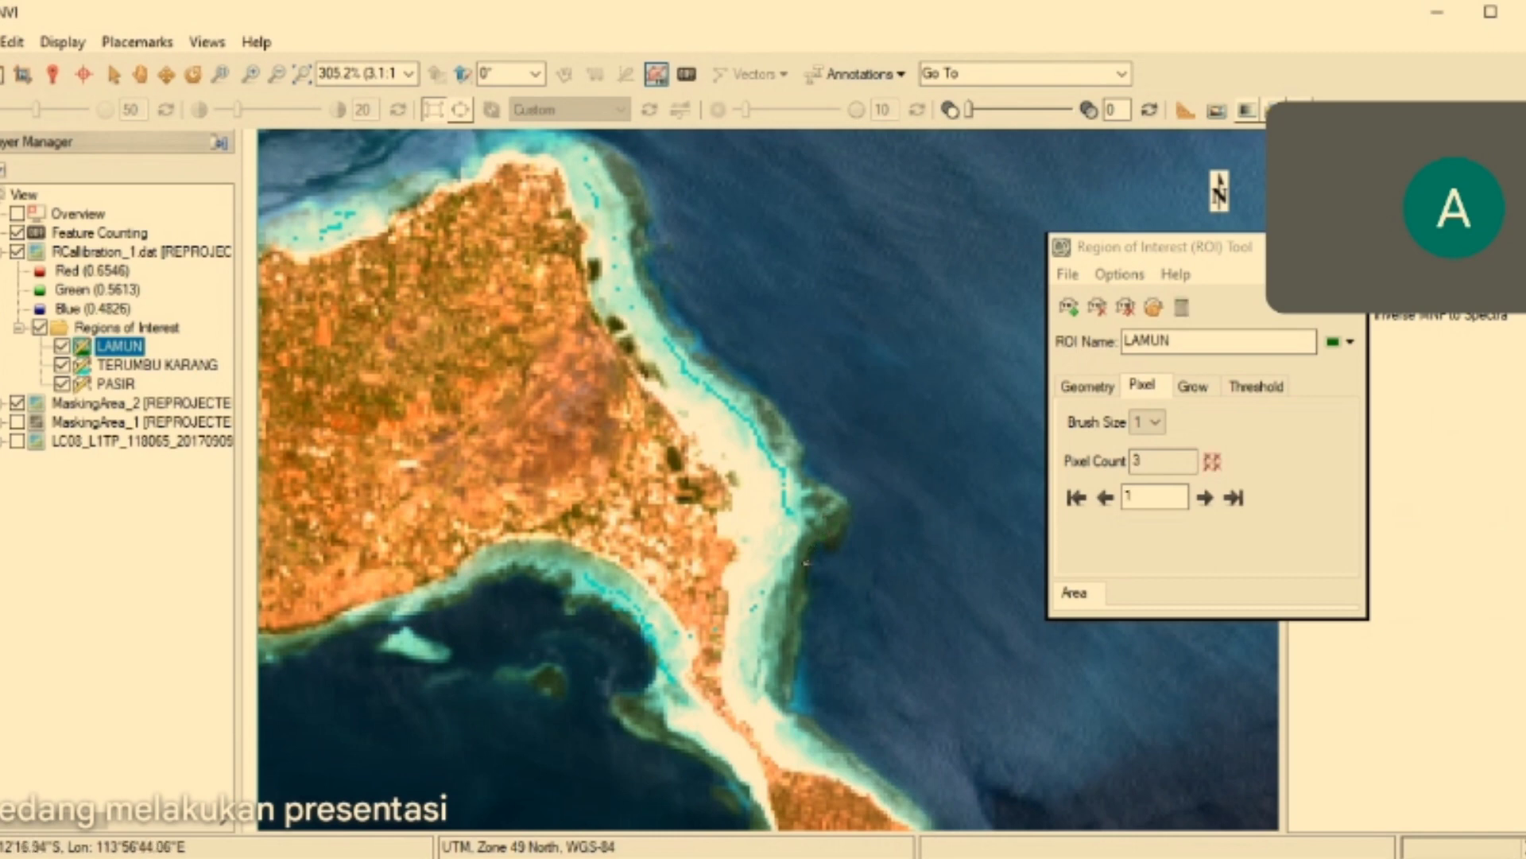
left_click_drag(806, 563, 787, 673)
left_click(628, 718)
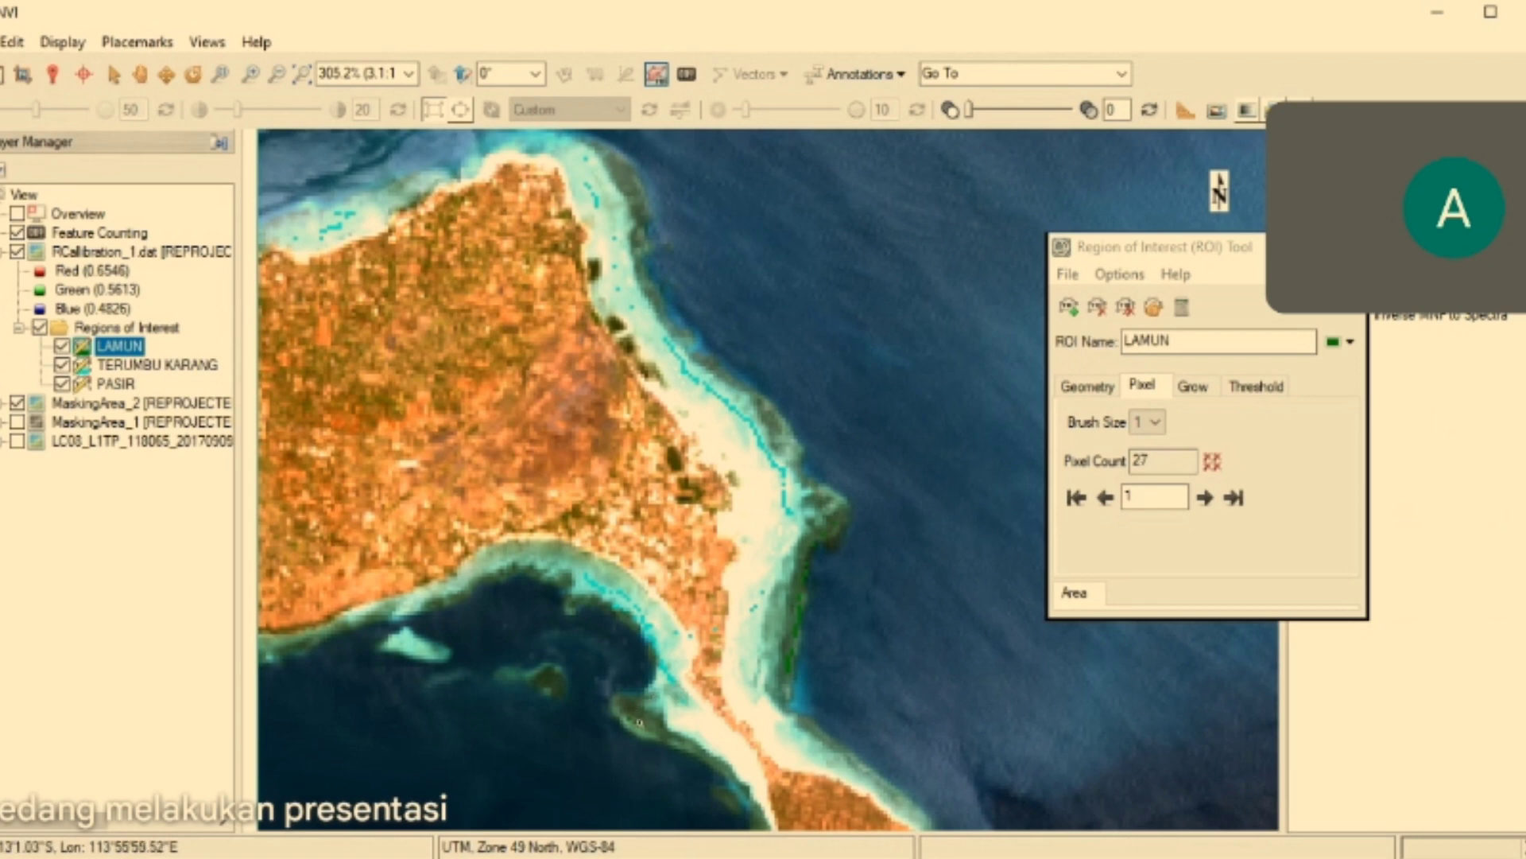
left_click(644, 725)
left_click(653, 733)
left_click(626, 706)
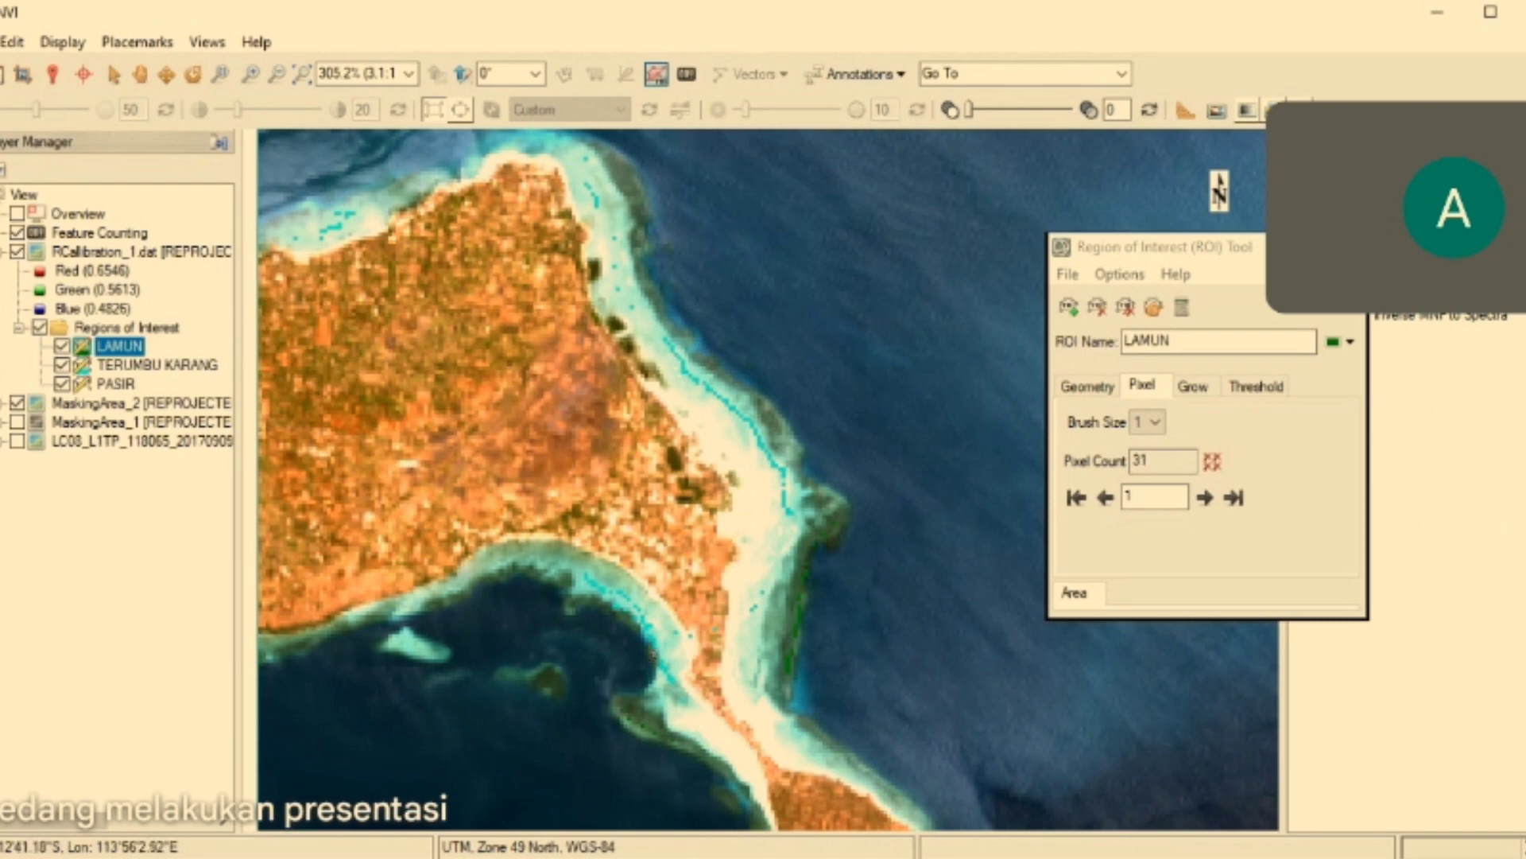
left_click(623, 702)
- Extend the LAMUN samples northward along the outer east-coast reef edge, from the eastern bulge to the peninsula's northern tip
left_click_drag(824, 530, 791, 458)
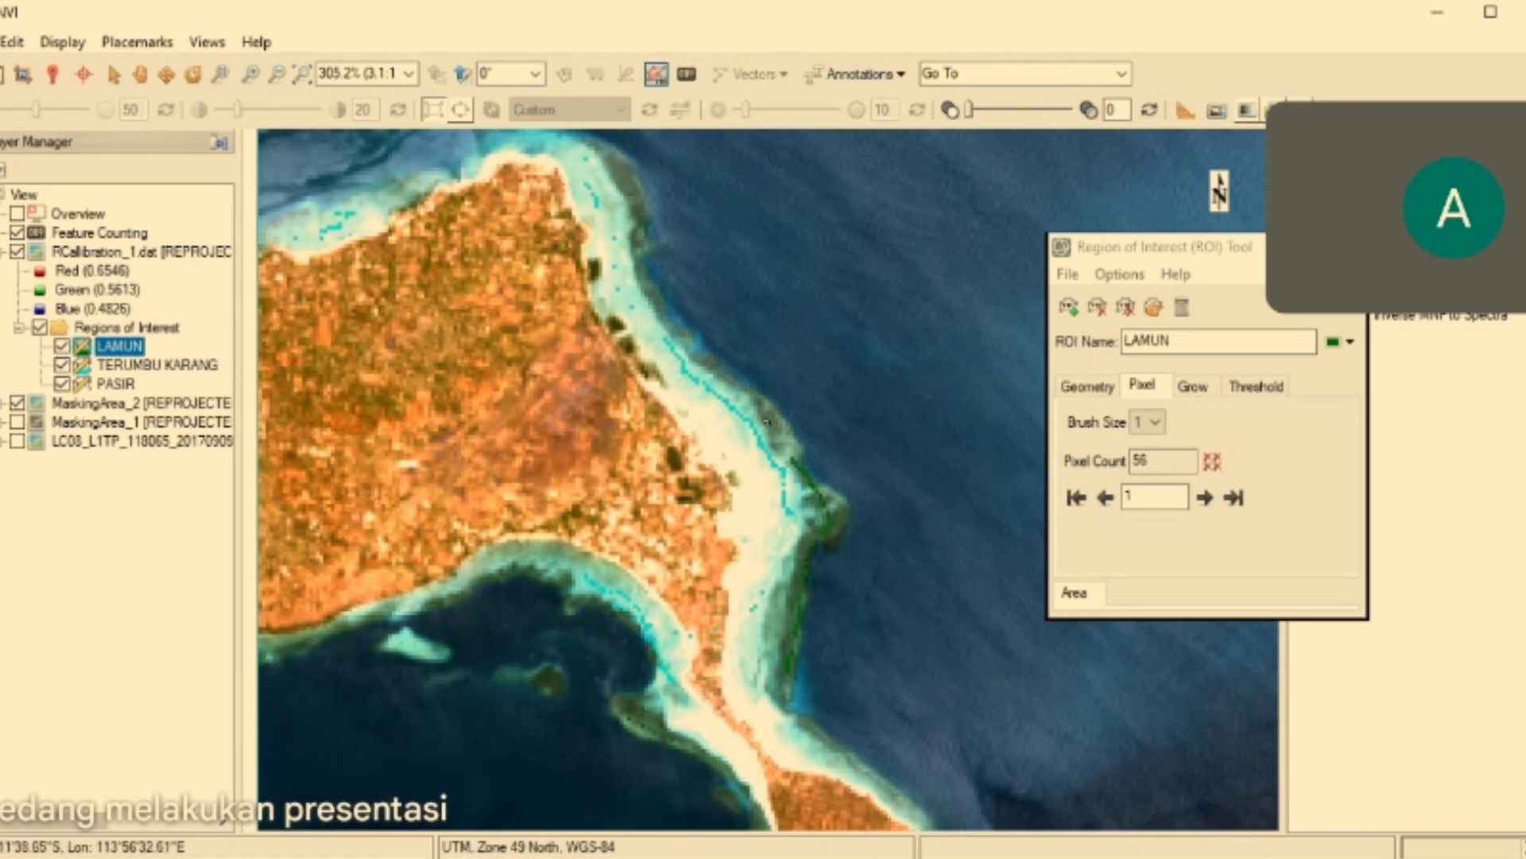
left_click_drag(763, 407, 770, 424)
left_click(720, 367)
left_click(649, 285)
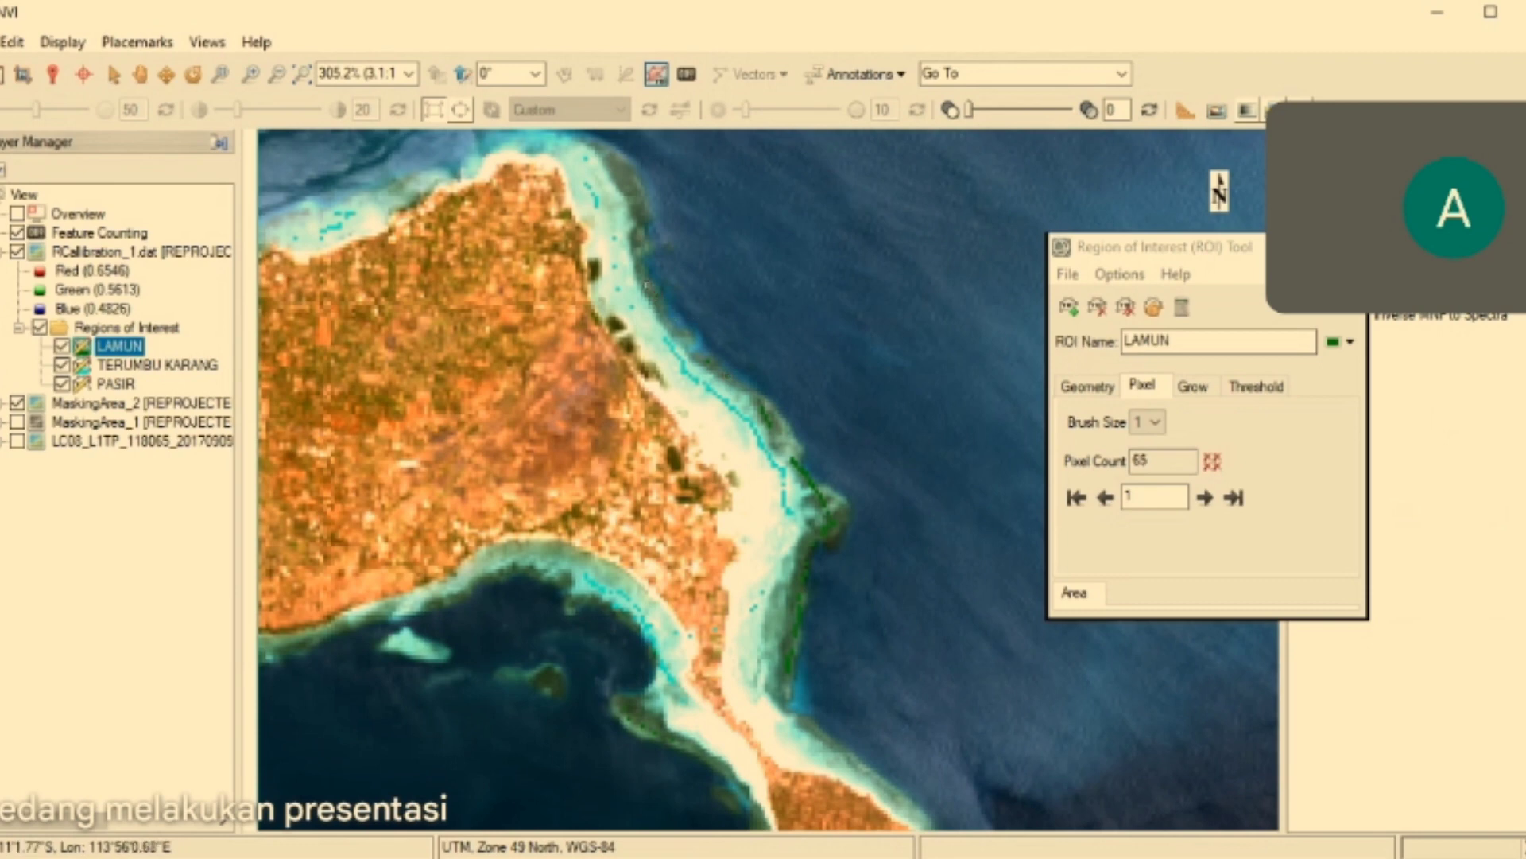
mouse_move(646, 282)
left_mouse_down()
mouse_move(632, 171)
mouse_move(618, 165)
left_mouse_up()
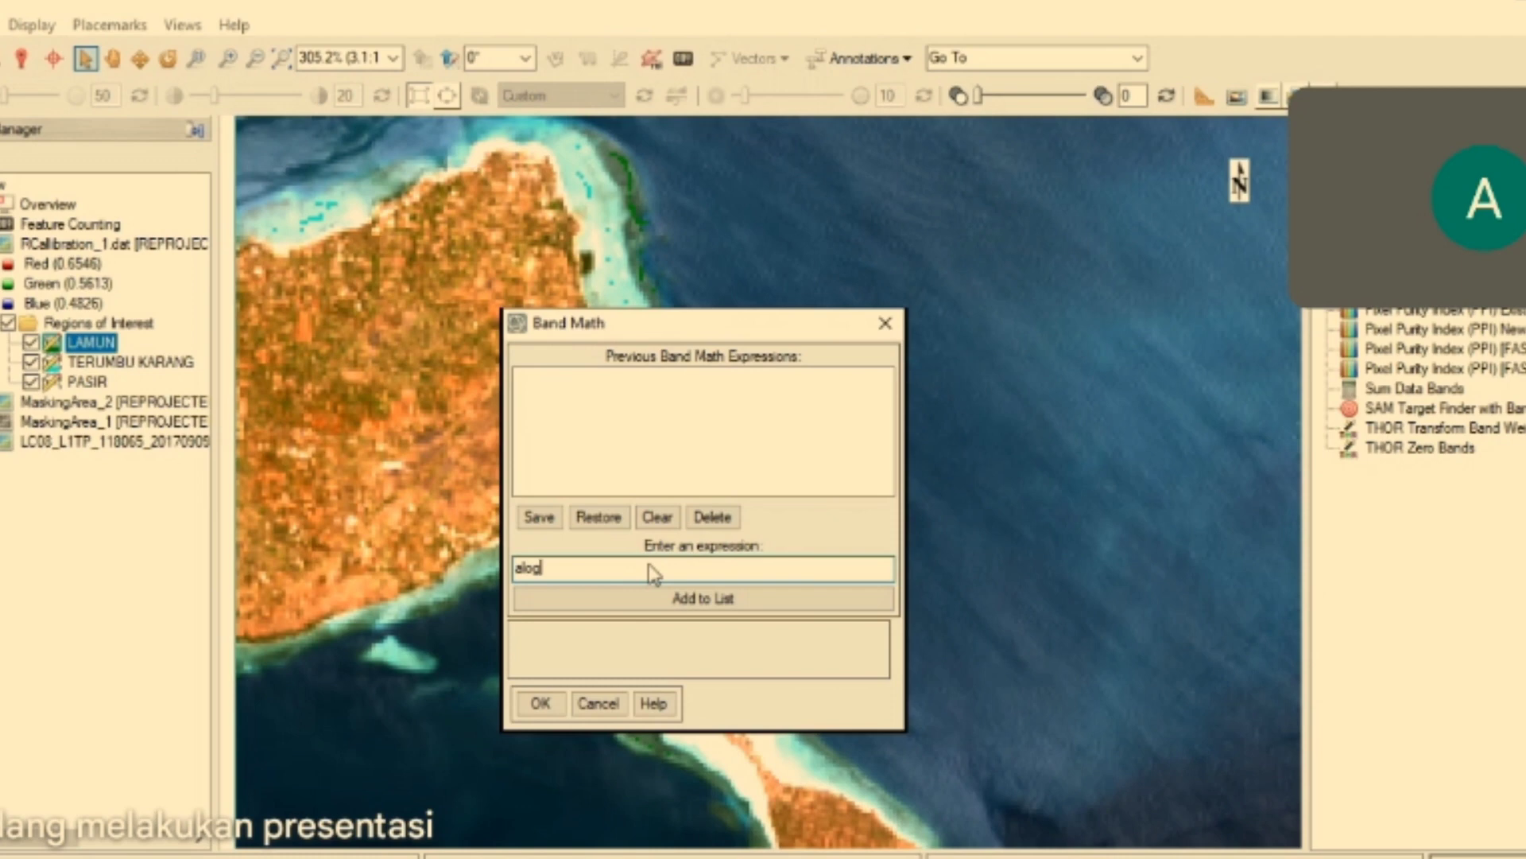
- Enter the Band Math expression alog(B1)+10.8*alog(B2)) and try to add it to the expression list
type("(b1")
key("BackSpace")
key("BackSpace")
type("B1")
type(")")
type("+")
type("10")
type(".")
type("8")
type("*")
type("a")
type("lo")
type("g")
type("(")
type("B2")
type("*")
left_click(616, 598)
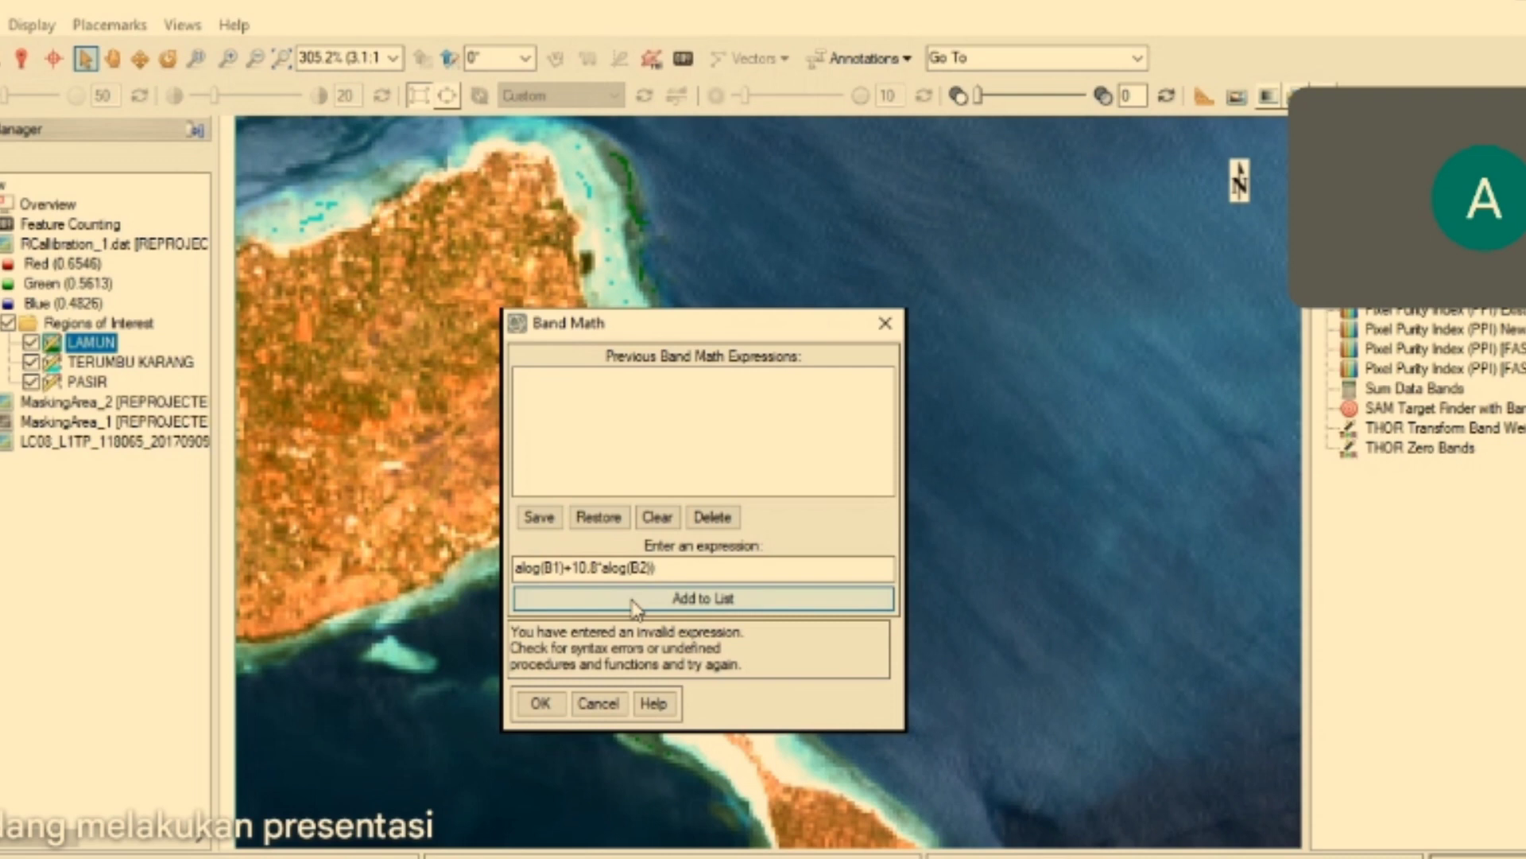
- Insert a space inside each alog term of the Band Math expression and try adding it to the list again
left_click(524, 568)
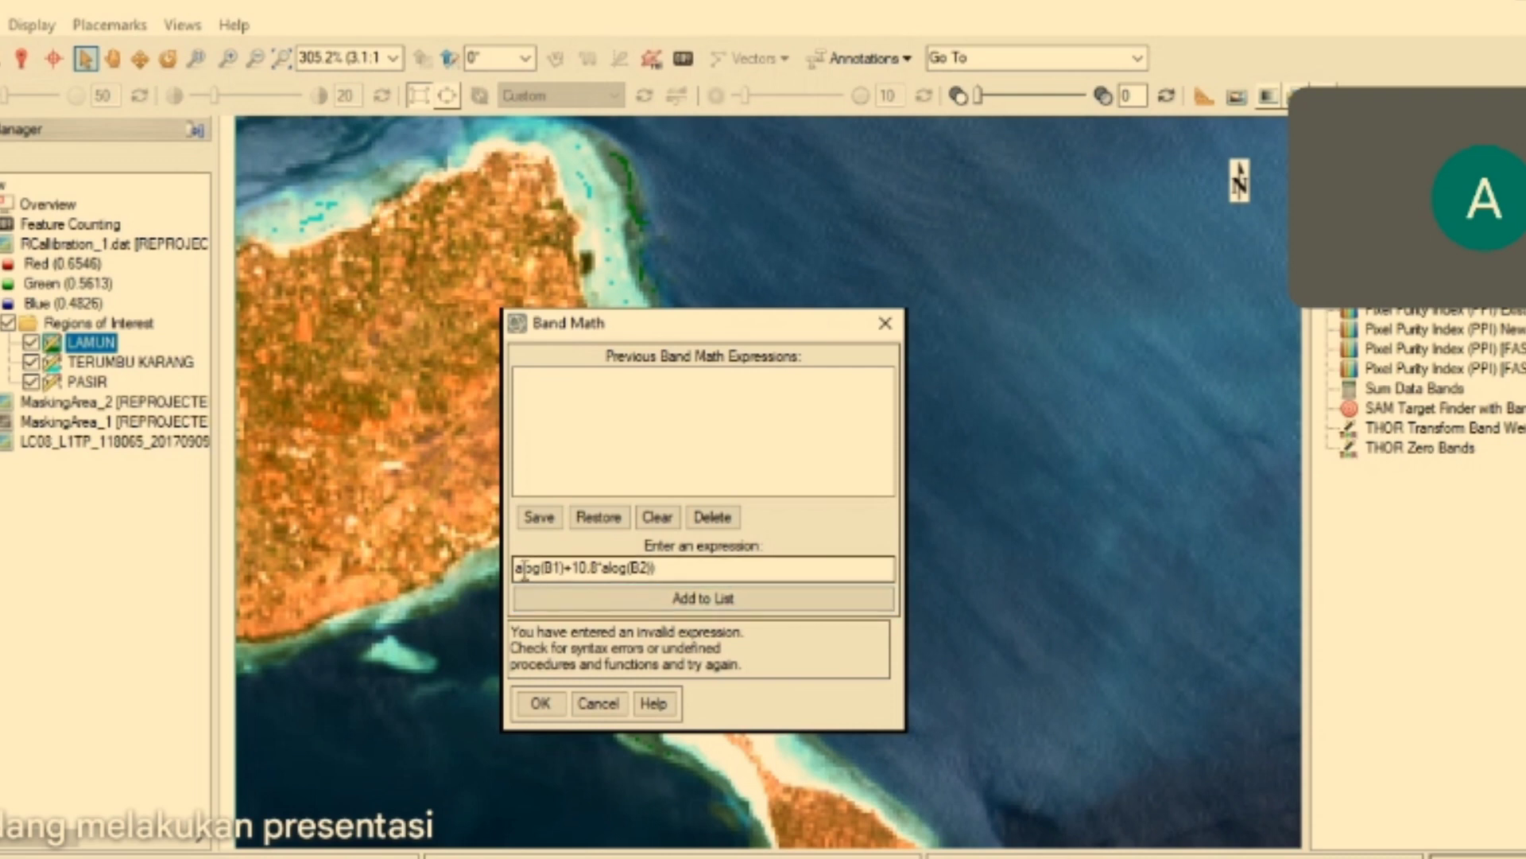
left_click(525, 569)
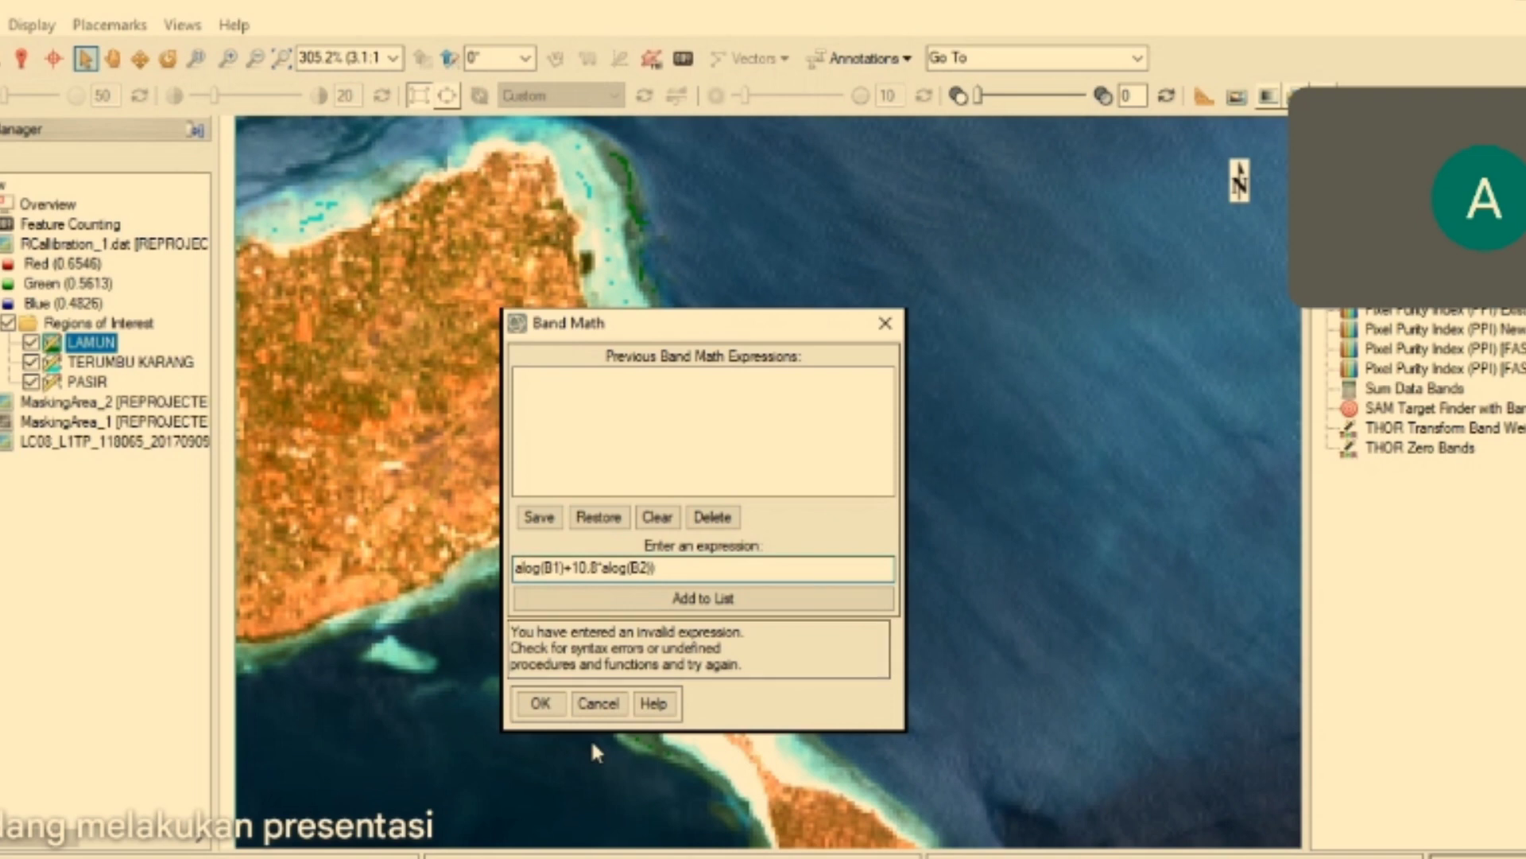
left_click(617, 569)
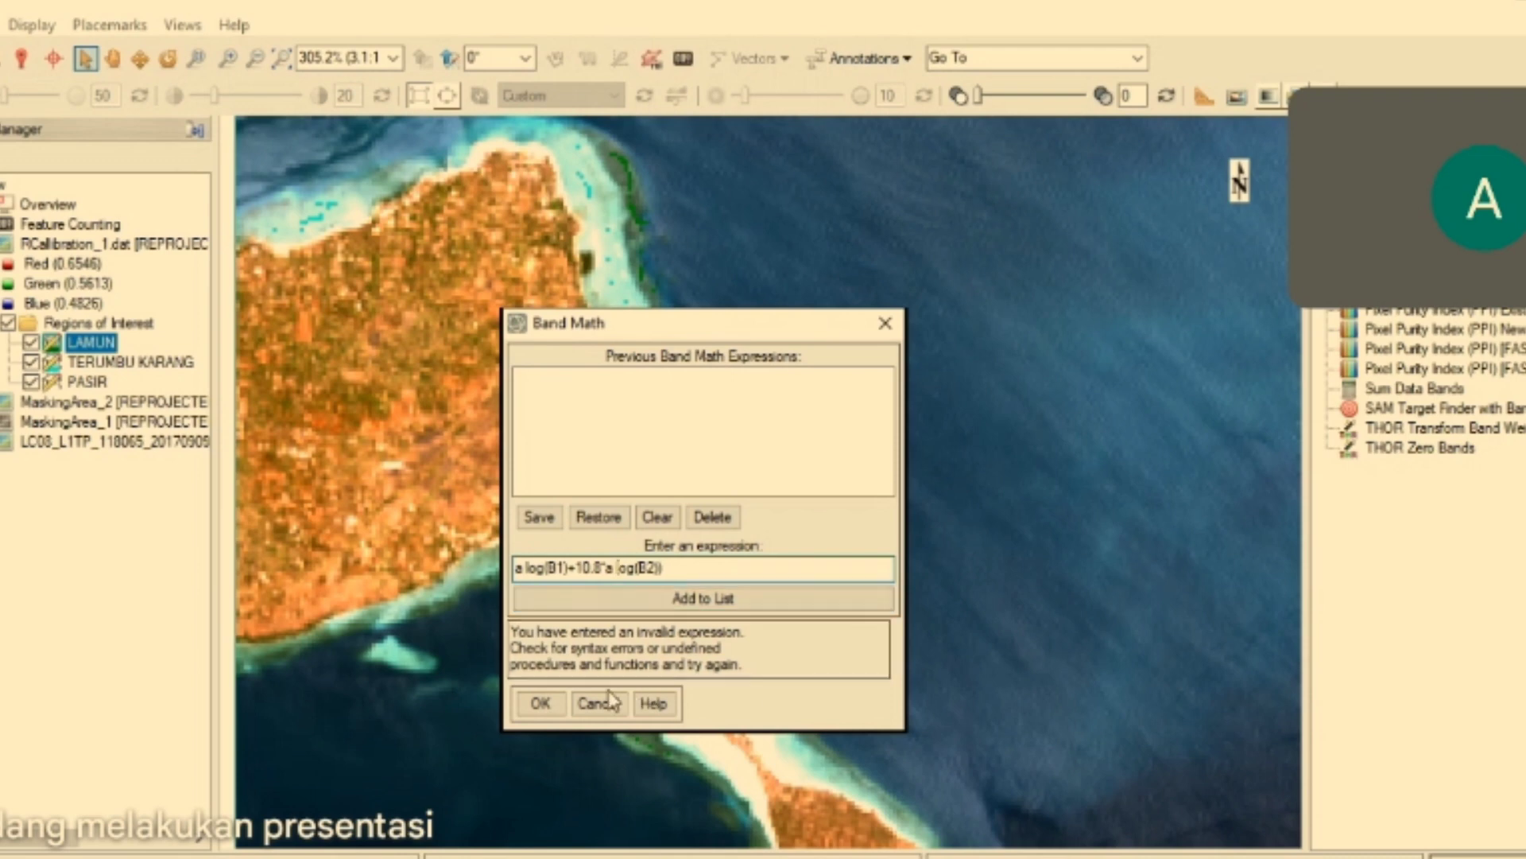
left_click(640, 604)
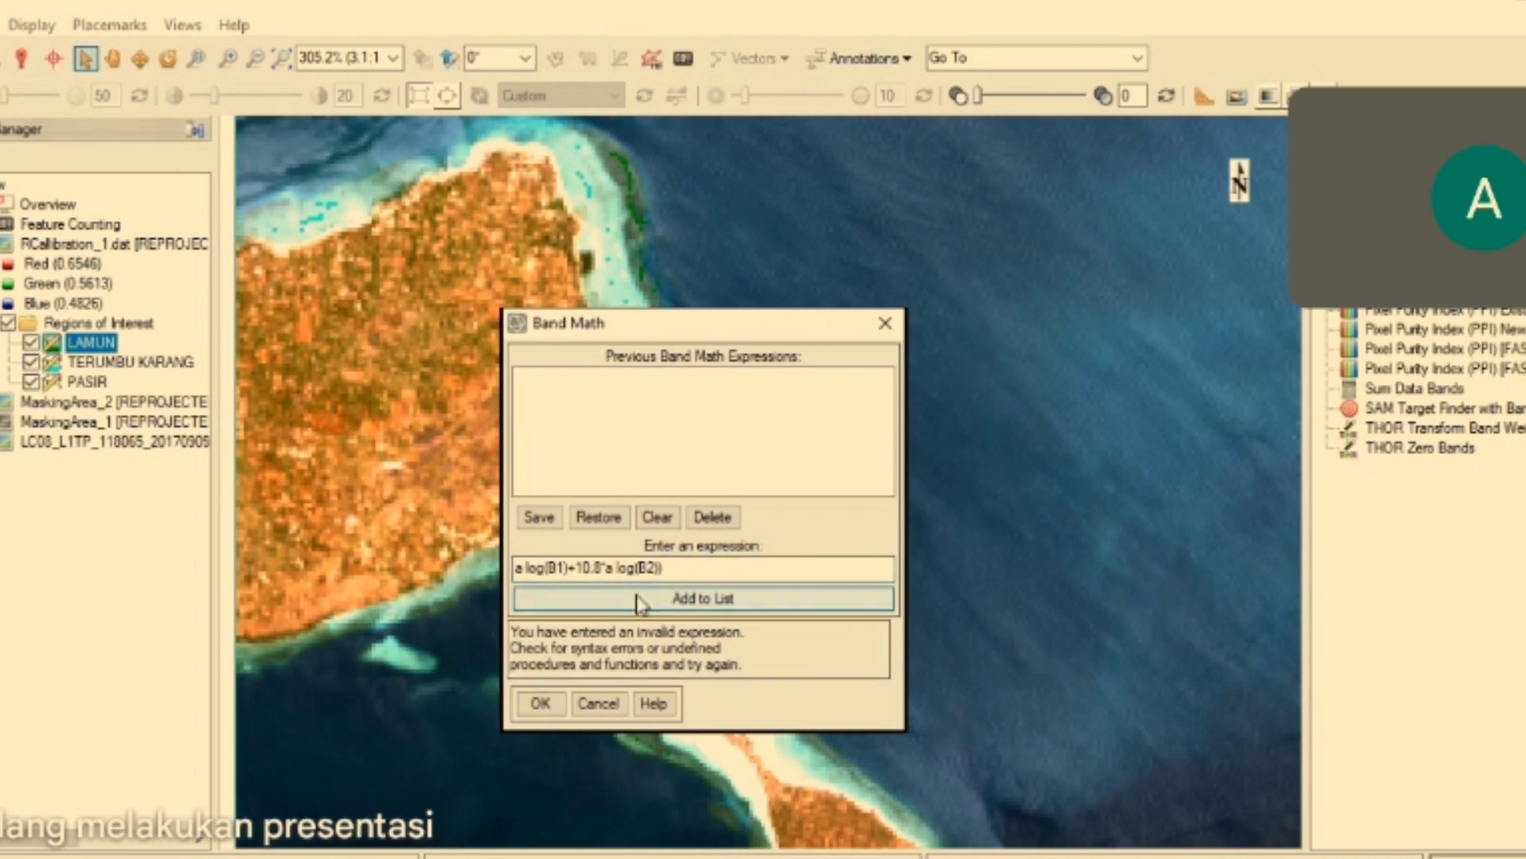
left_click(640, 604)
- Rewrite the Band Math expression as alog(b1)+0.8*alog(b2) and add it to the expression list
left_click(575, 569)
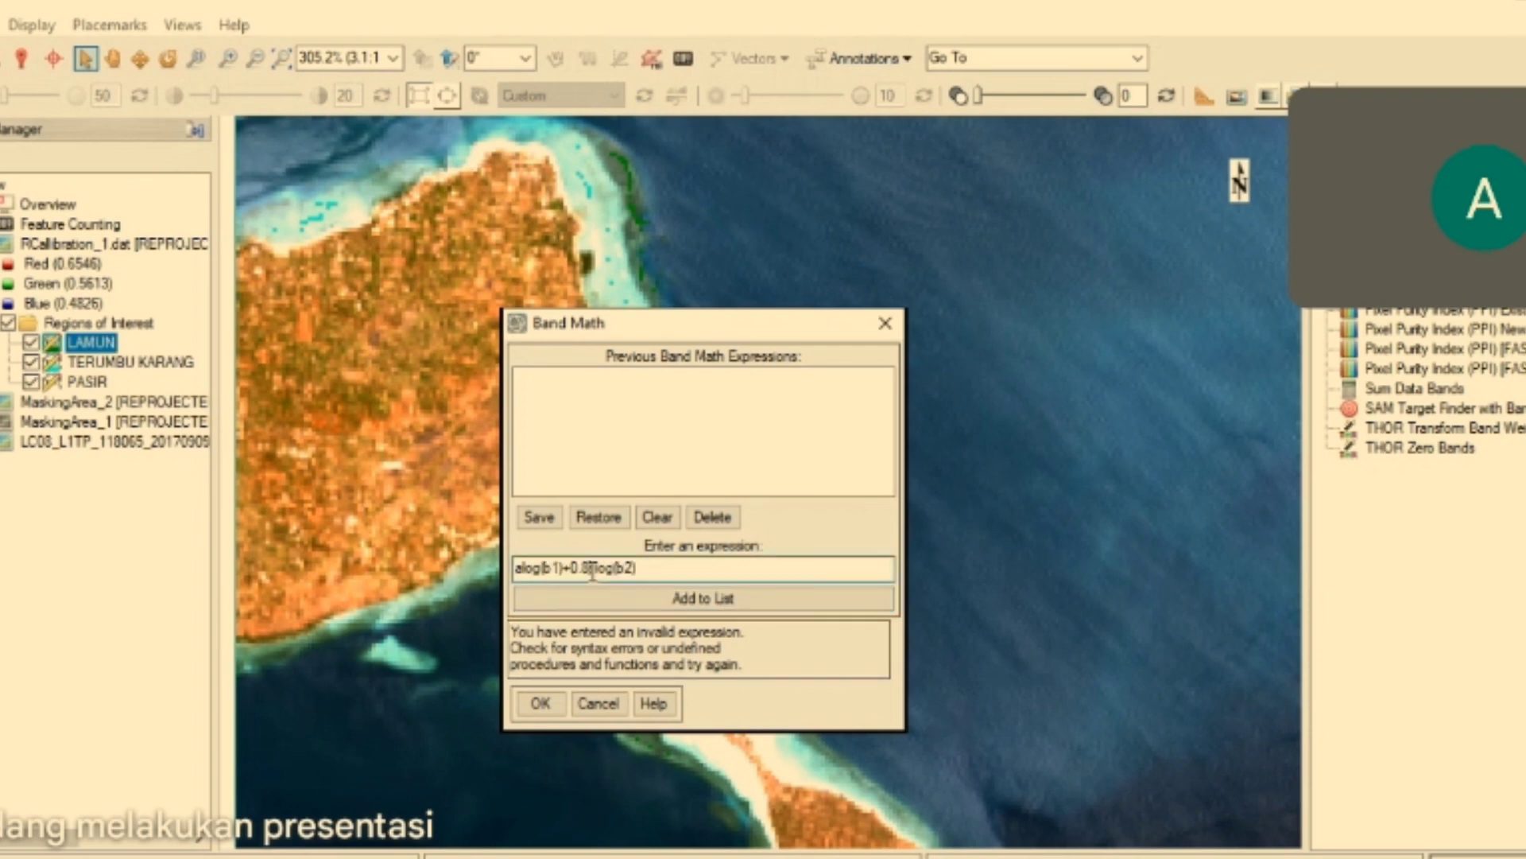
type("a")
left_click(606, 601)
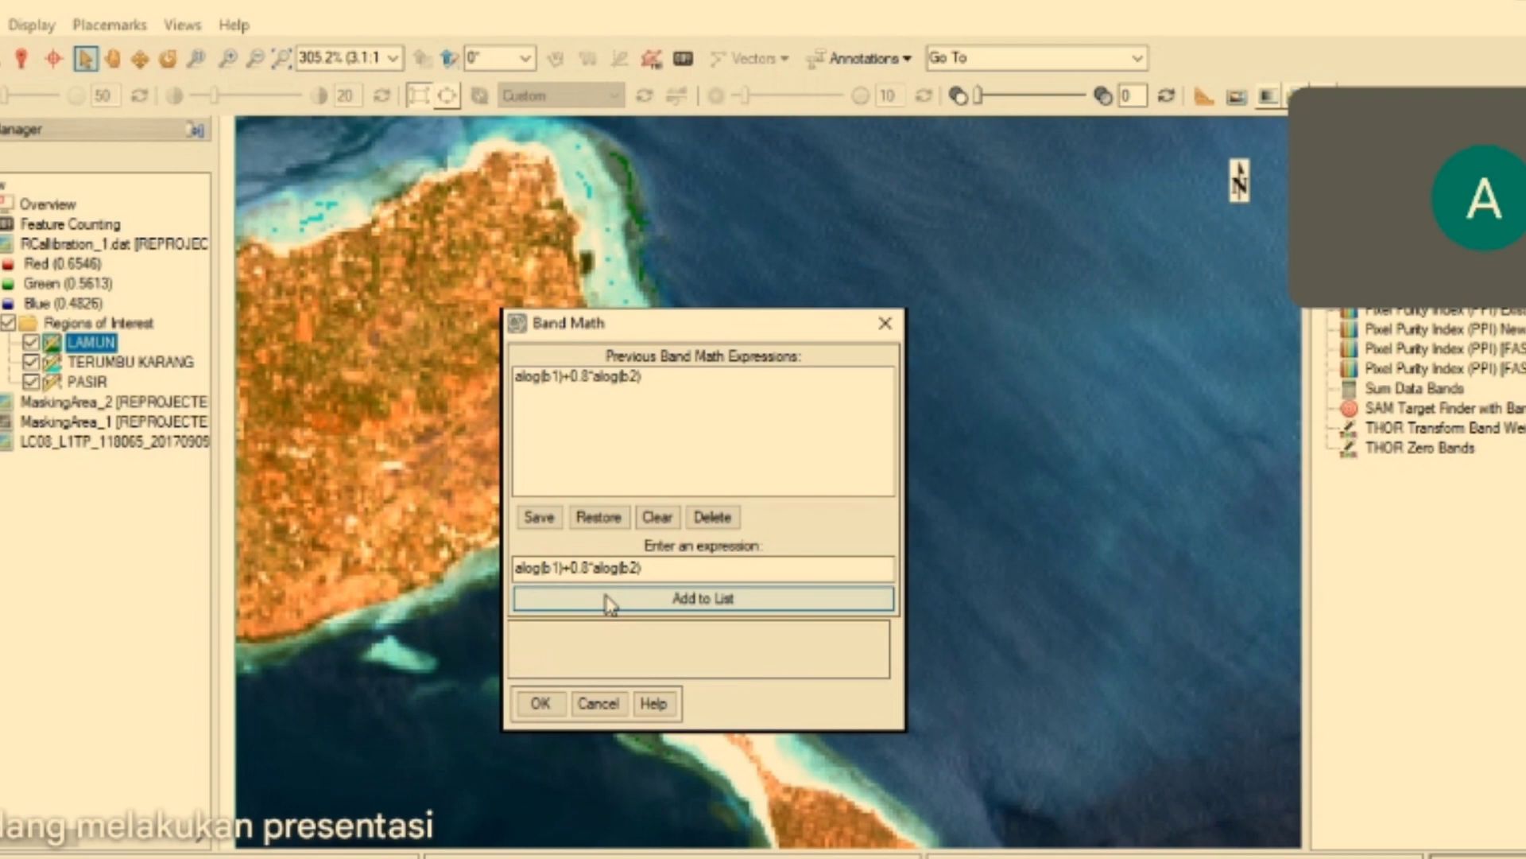
- Accept the expression and pair B1 with the Blue mask band and B2 with the Green mask band of MaskingArea_2
left_click(540, 705)
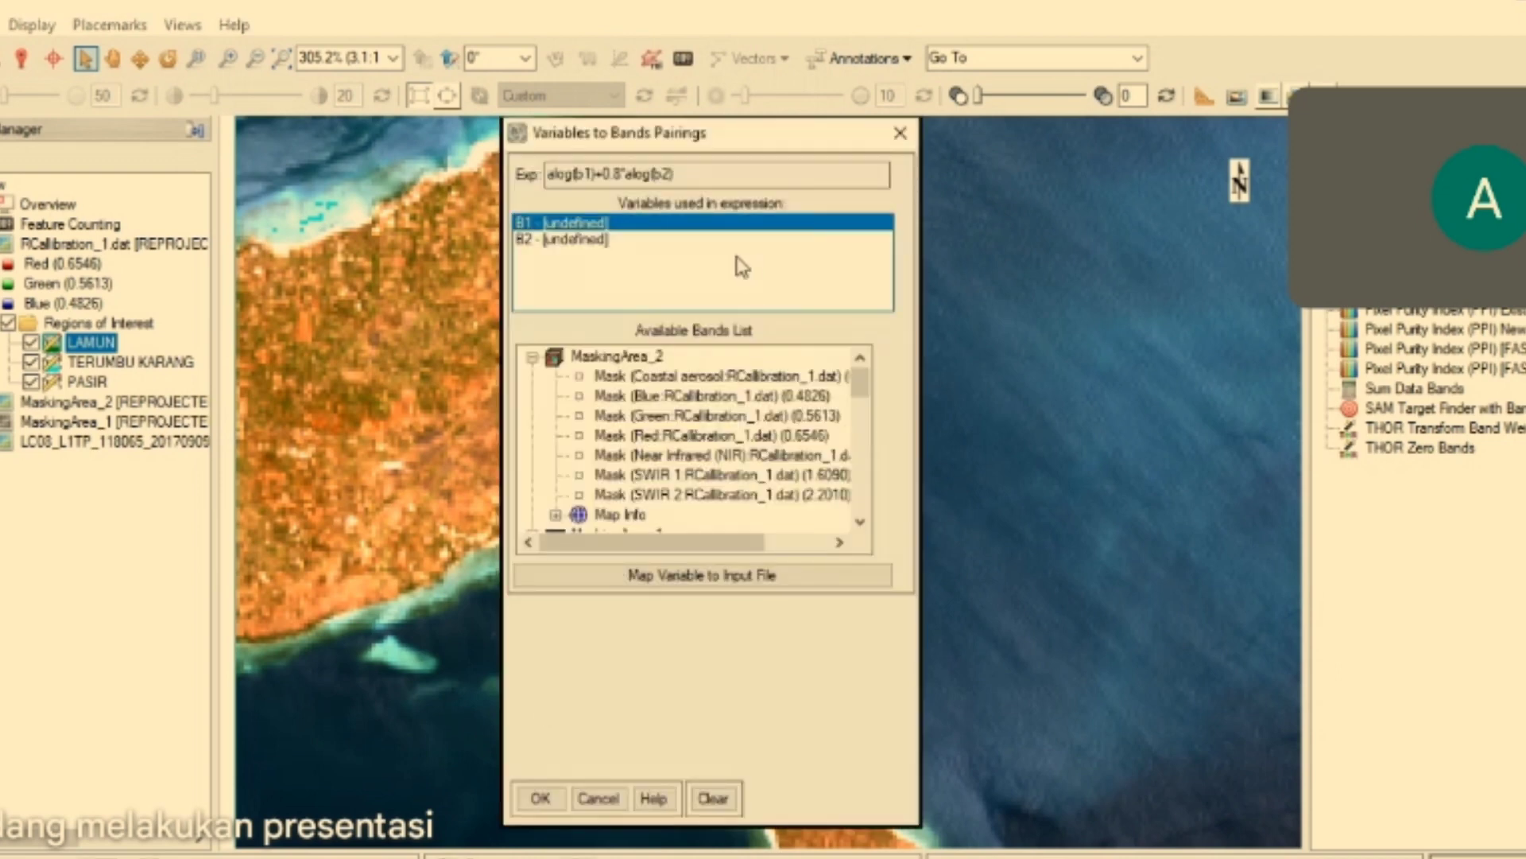
left_click(640, 401)
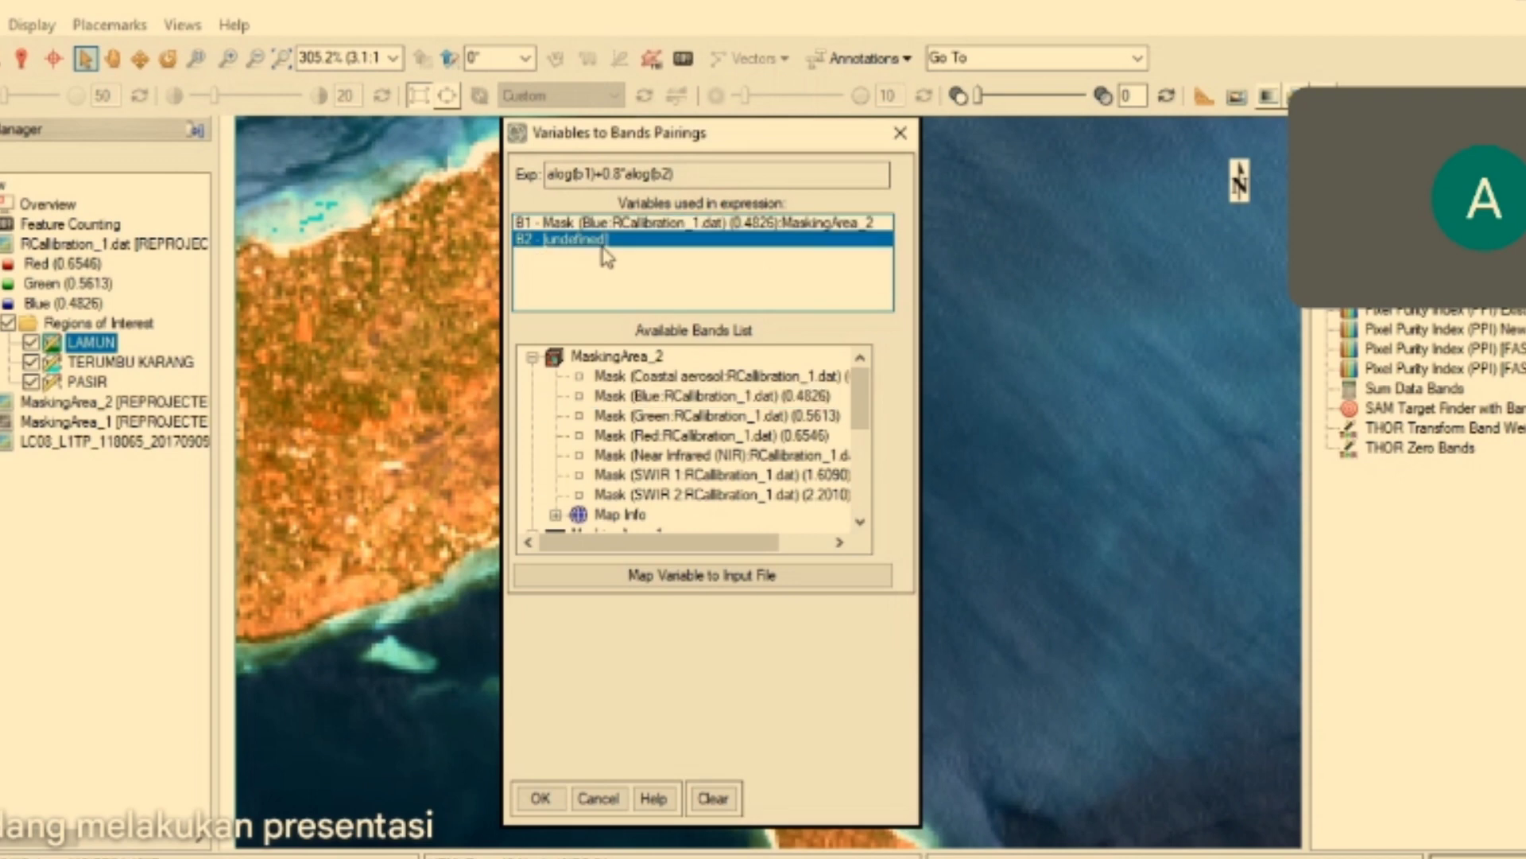
left_click(630, 416)
- Set the Band Math output file to KoreksiKolamAir in the KELOMPOK 1C folder and run the calculation
left_click(685, 712)
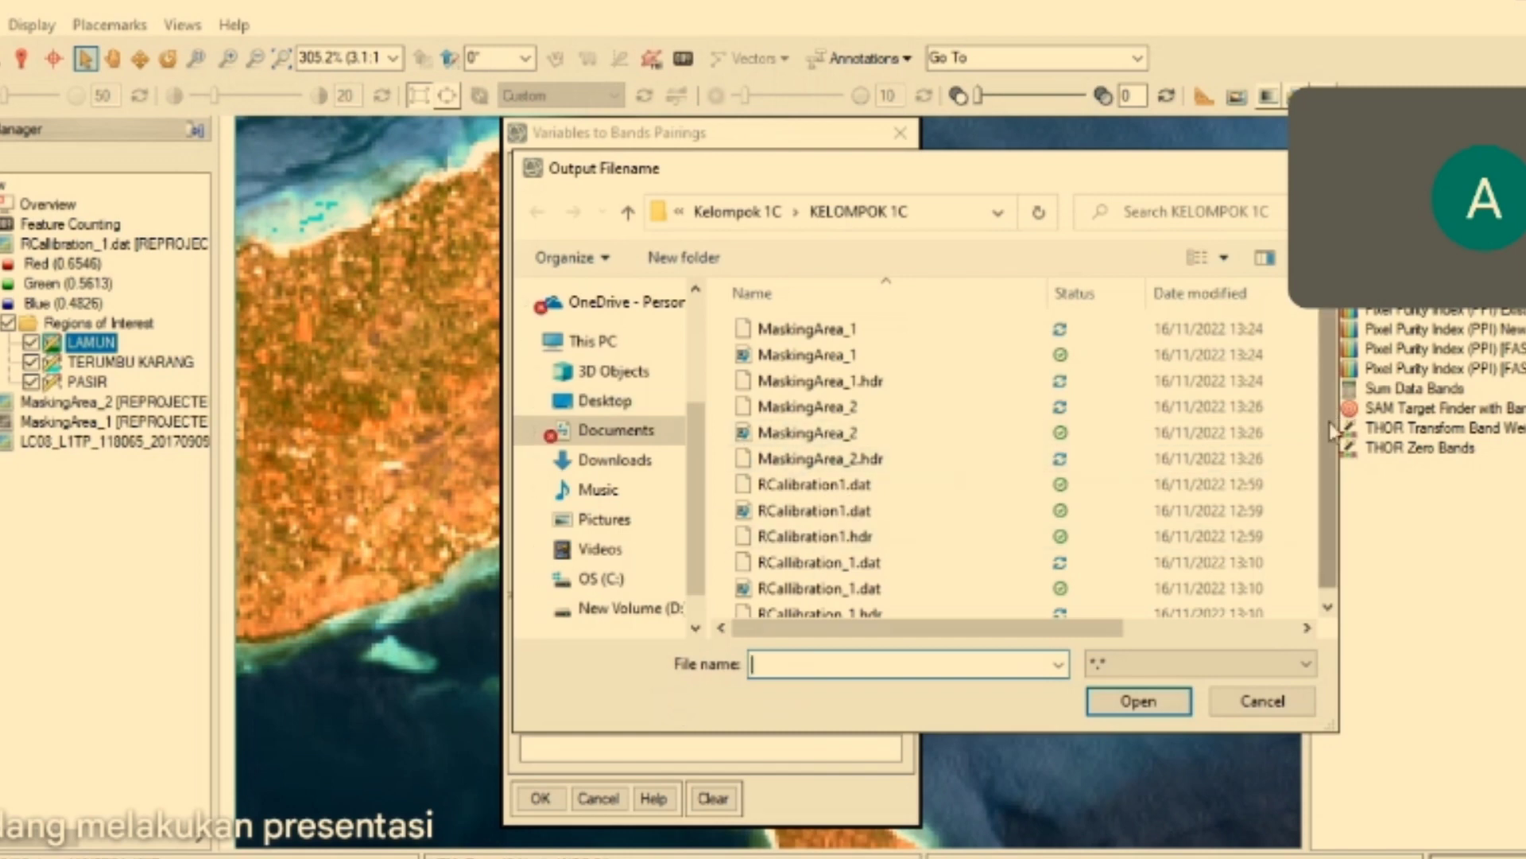
scroll(1329, 485, "down", 1)
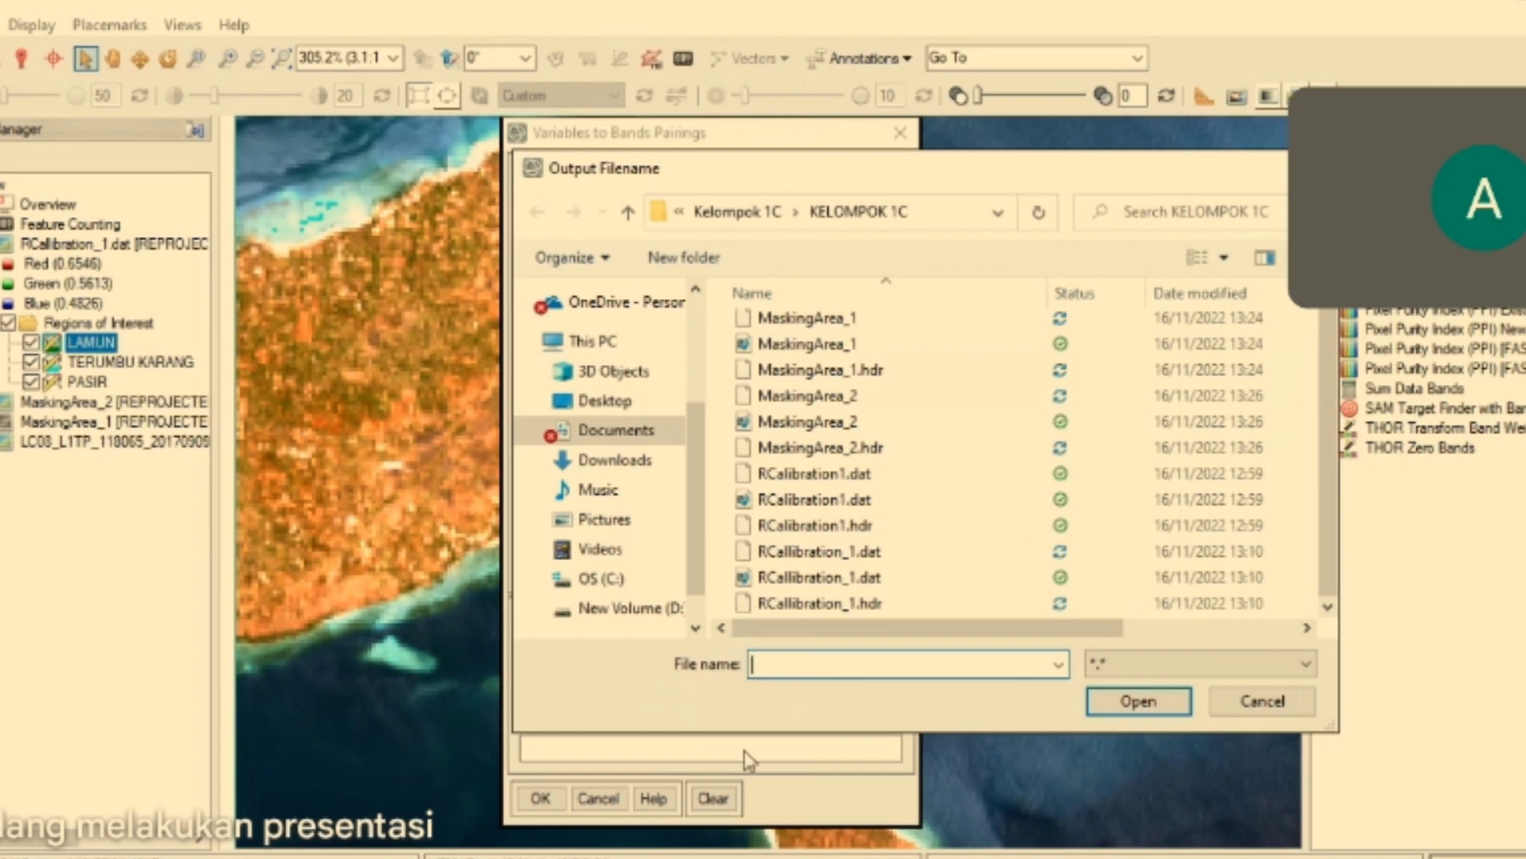
type("Koreksi Kolam A")
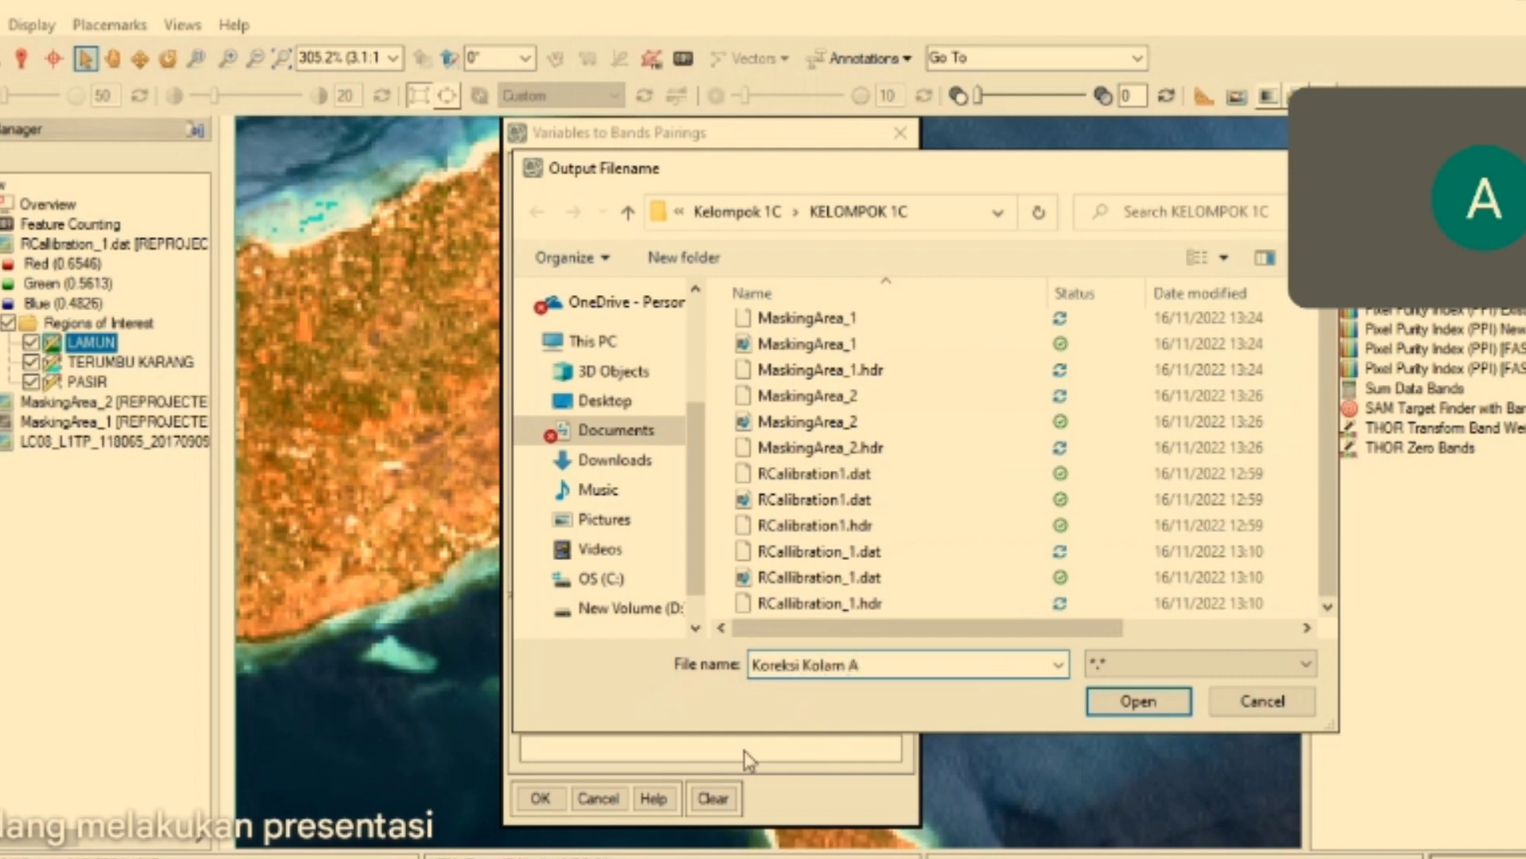
type("ir")
left_click_drag(801, 667, 820, 668)
key("BackSpace")
type("Ko")
key("Right")
key("Delete")
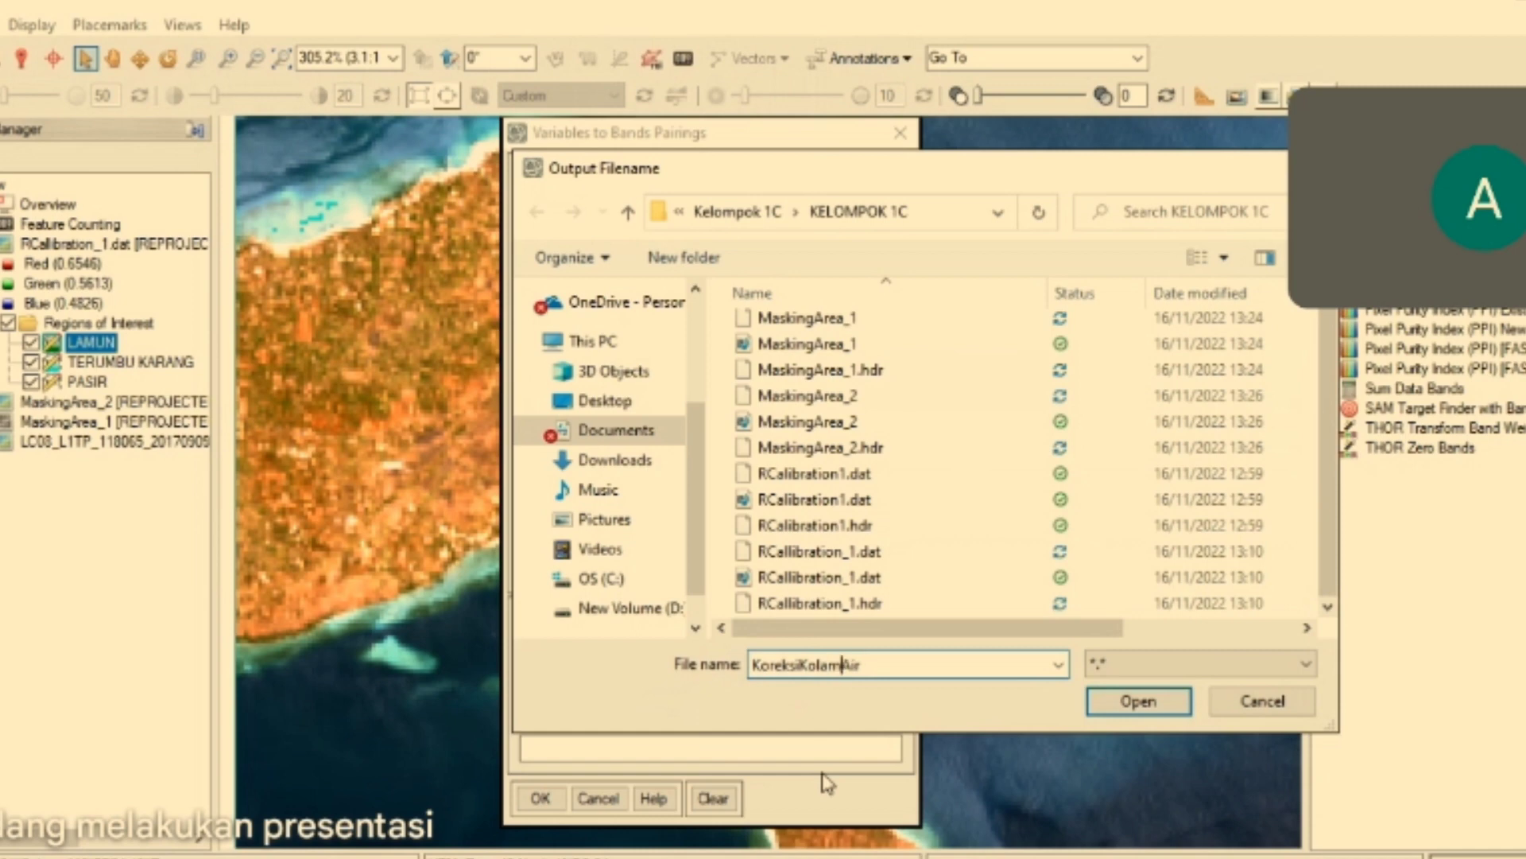
left_click(1105, 704)
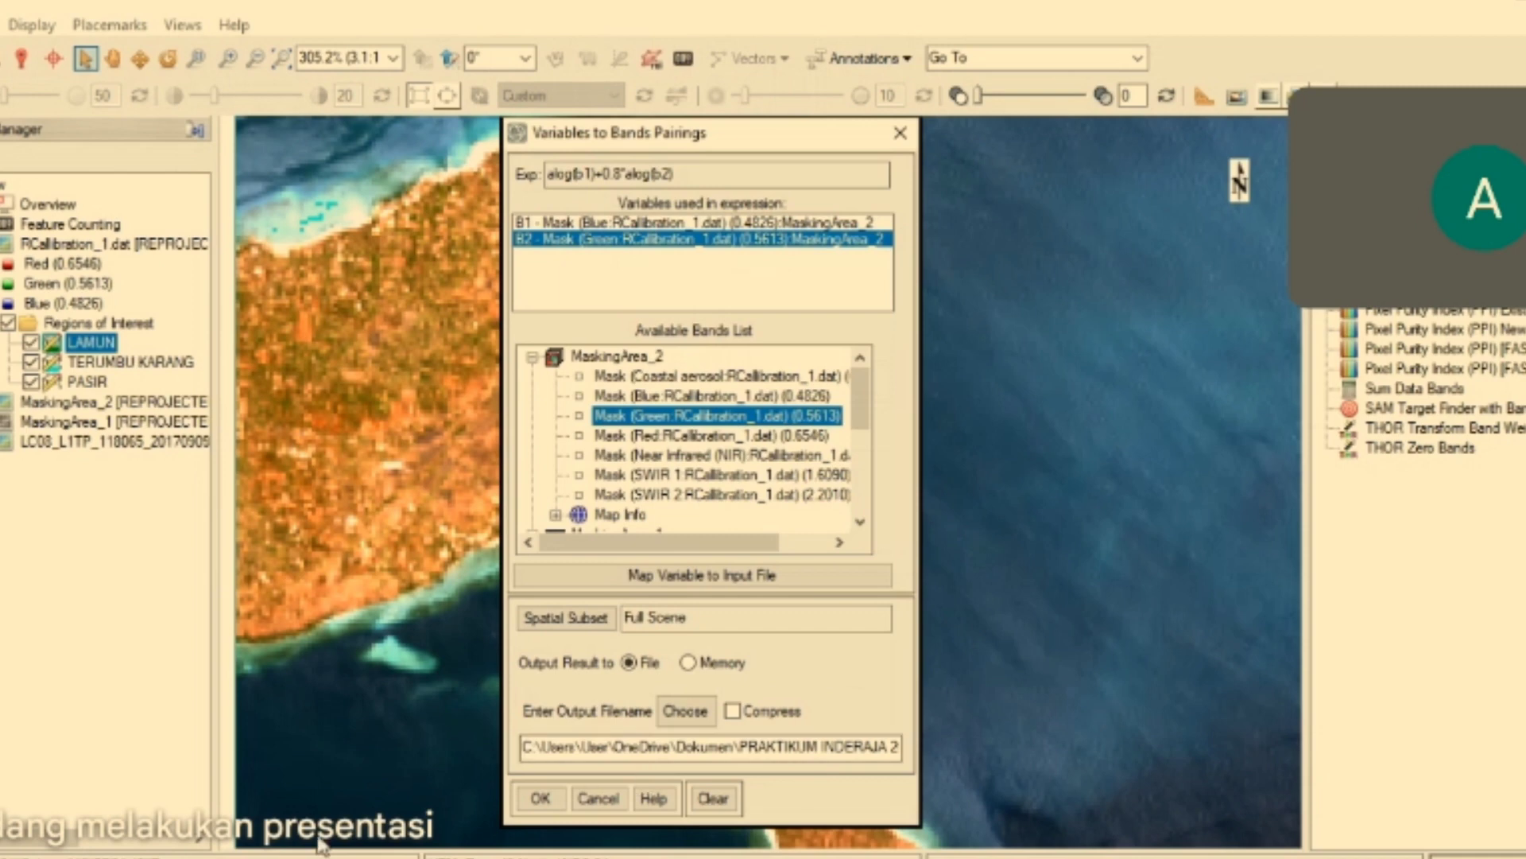
left_click(541, 798)
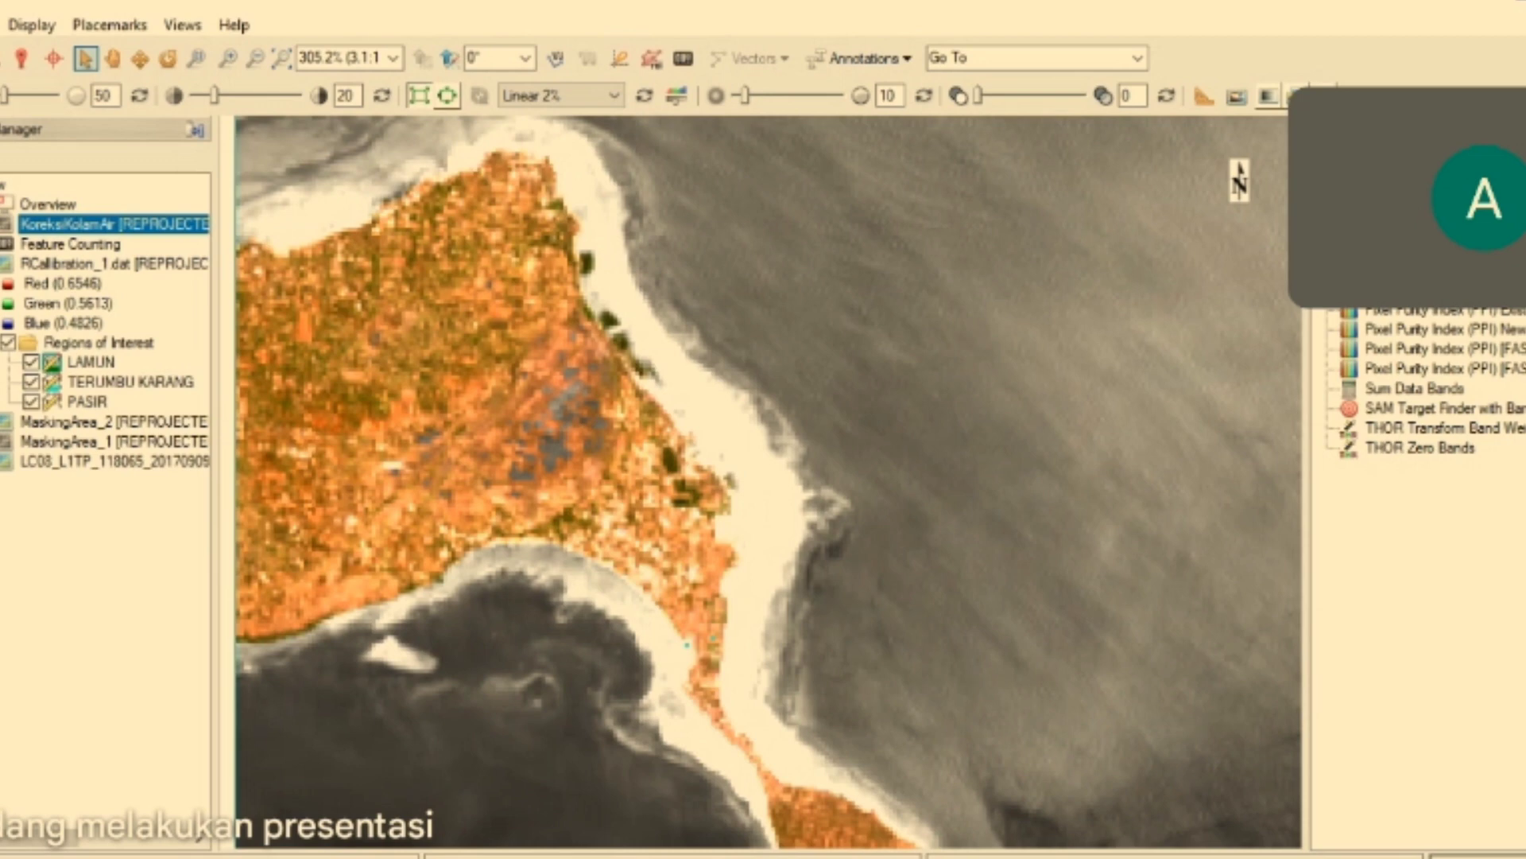
- Find the classification tools in the toolbox and start Parallelepiped Classification with KoreksiKolamAir as the input file
type("c")
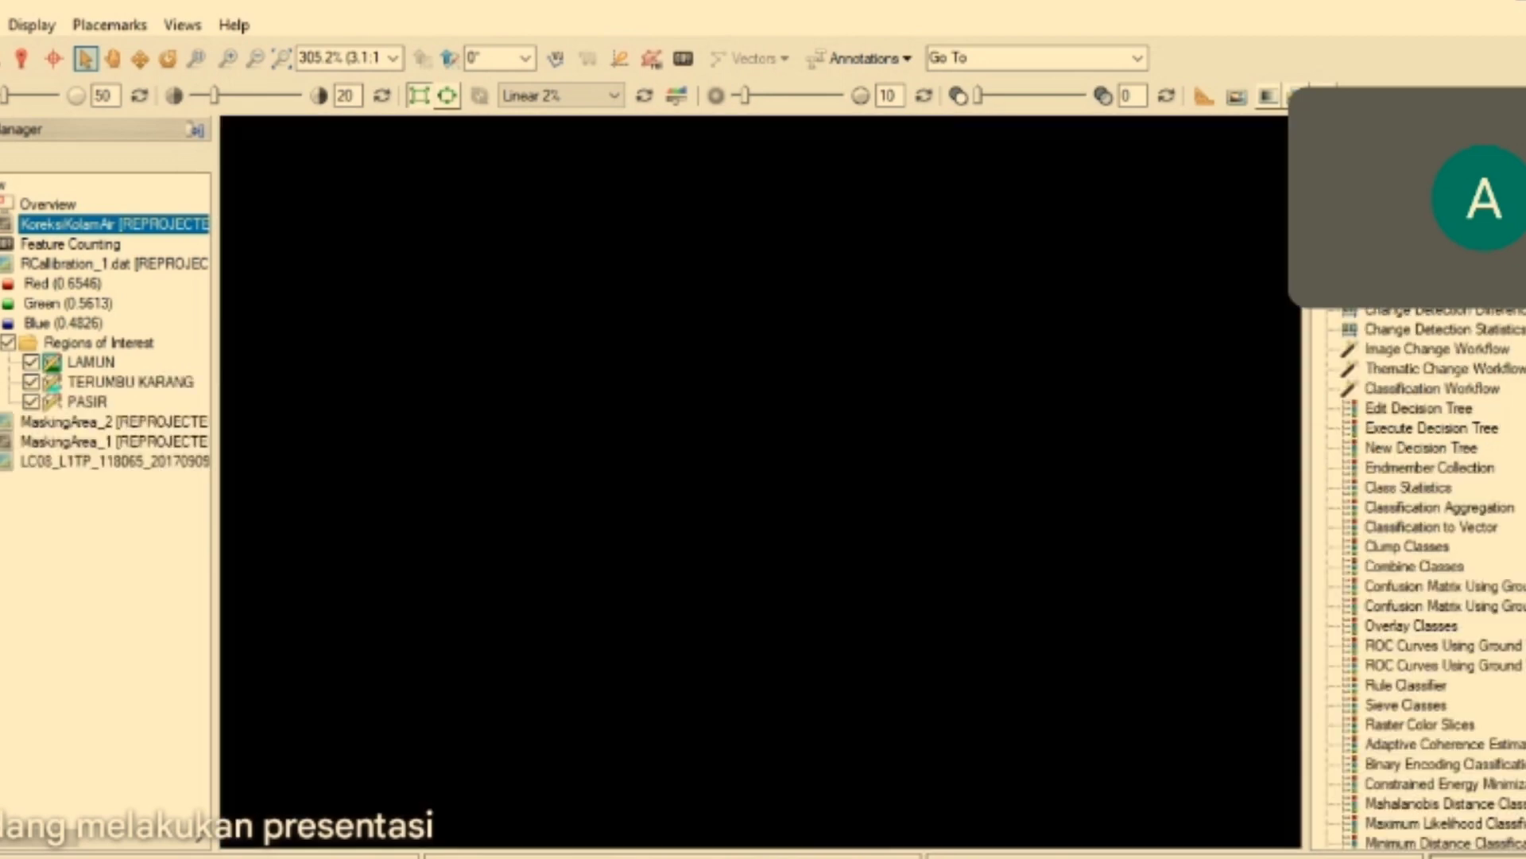
type("lass")
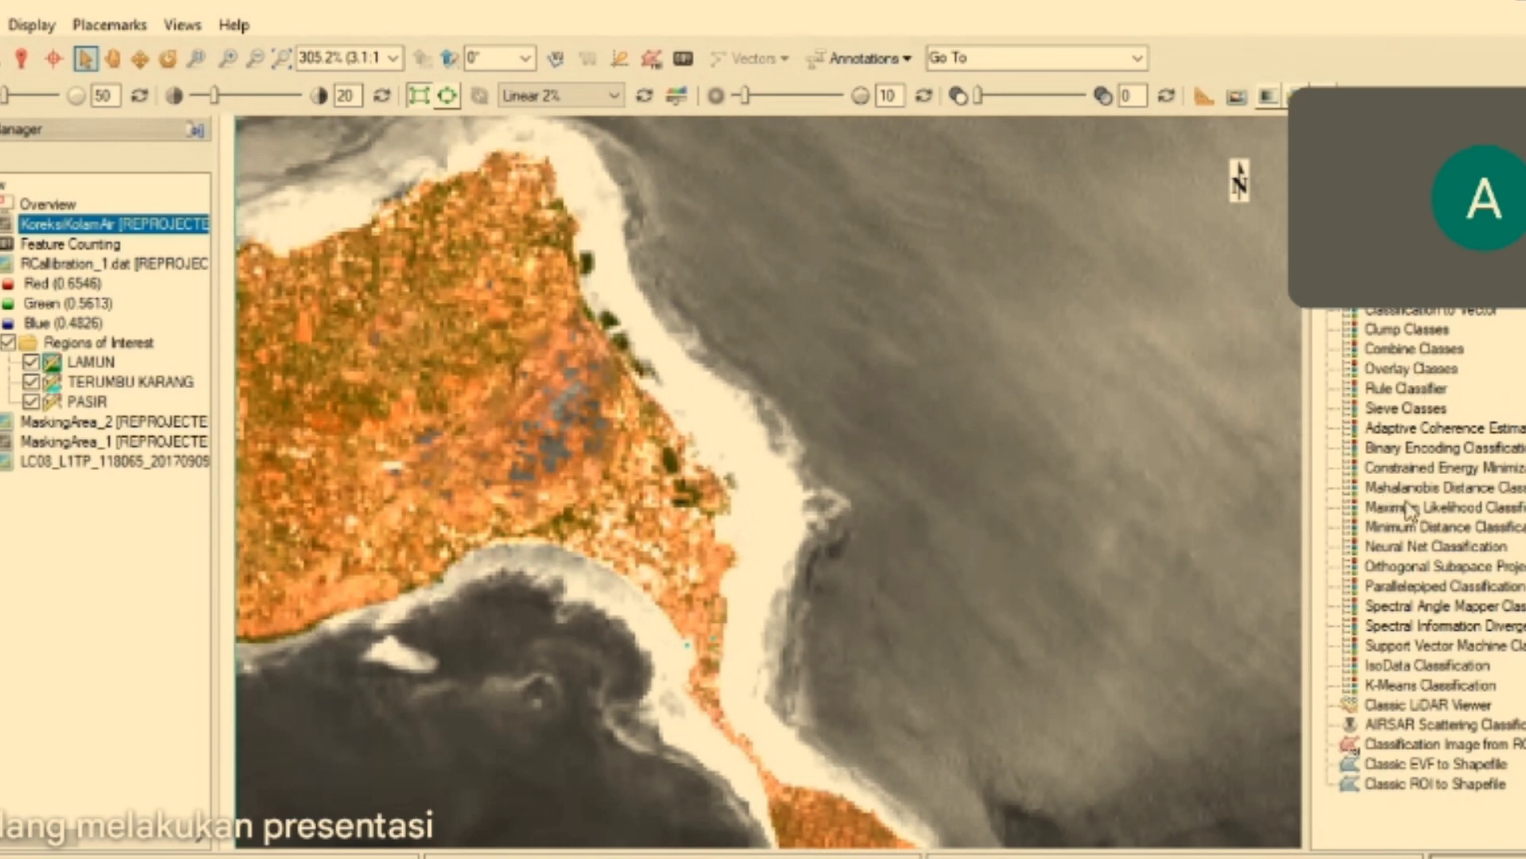
double_click(1427, 588)
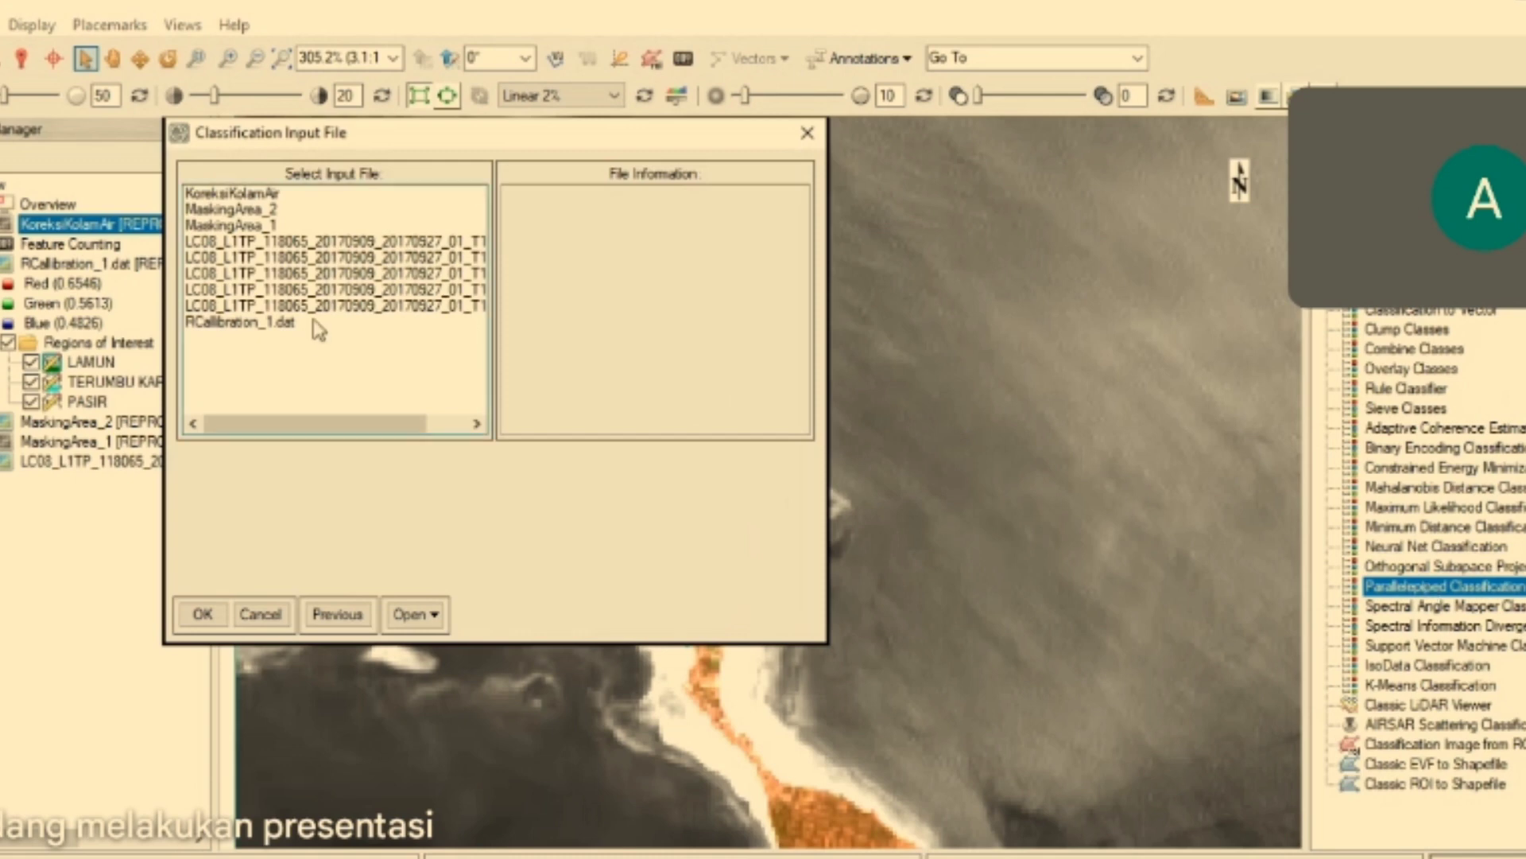
double_click(300, 191)
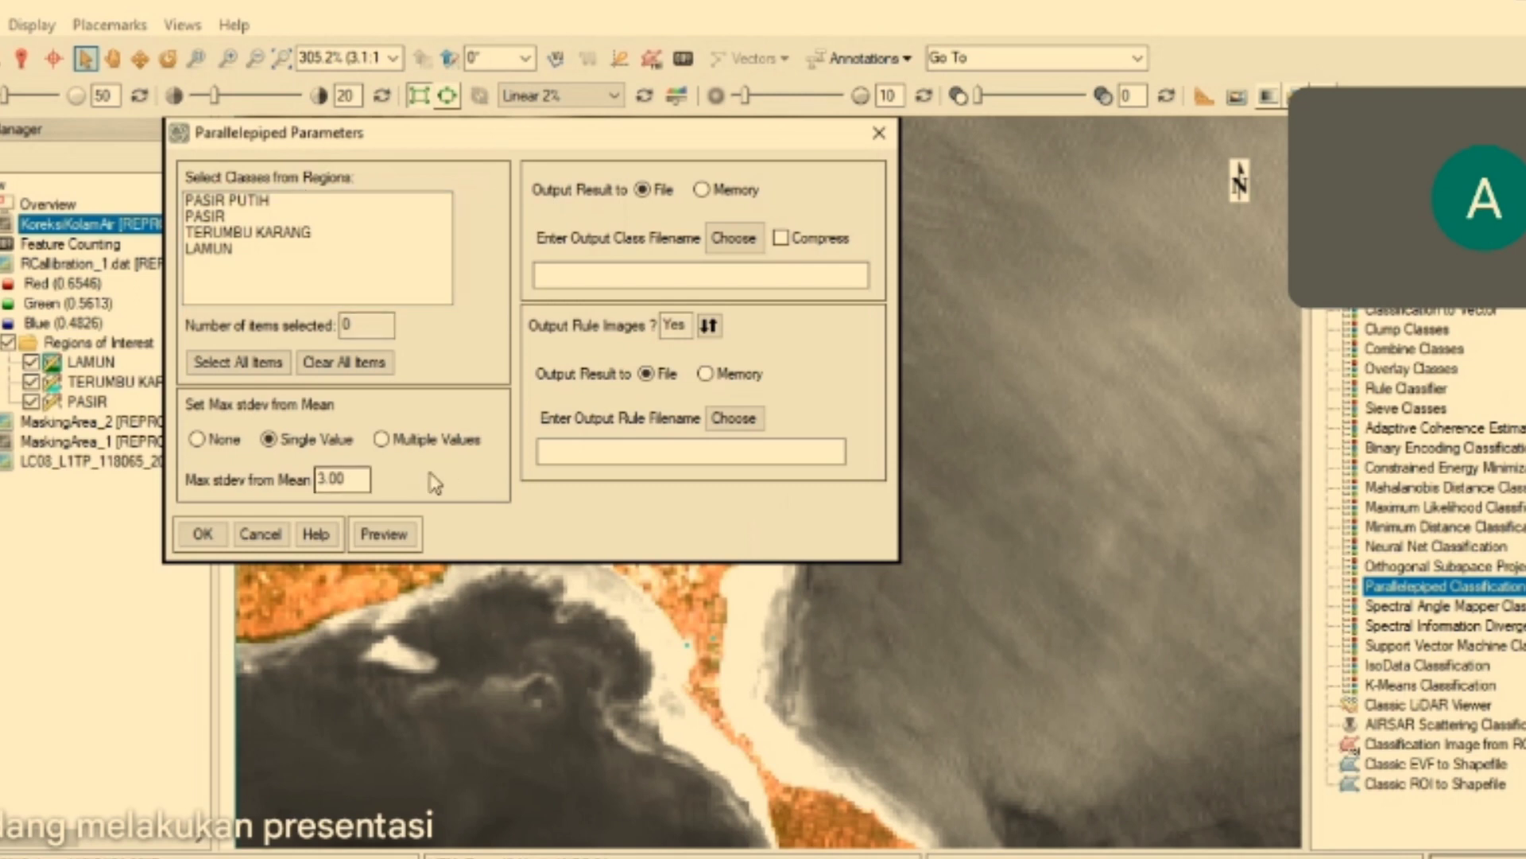
- Select PASIR, TERUMBU KARANG and LAMUN as the classification classes, leaving out PASIR PUTIH
left_click(258, 219)
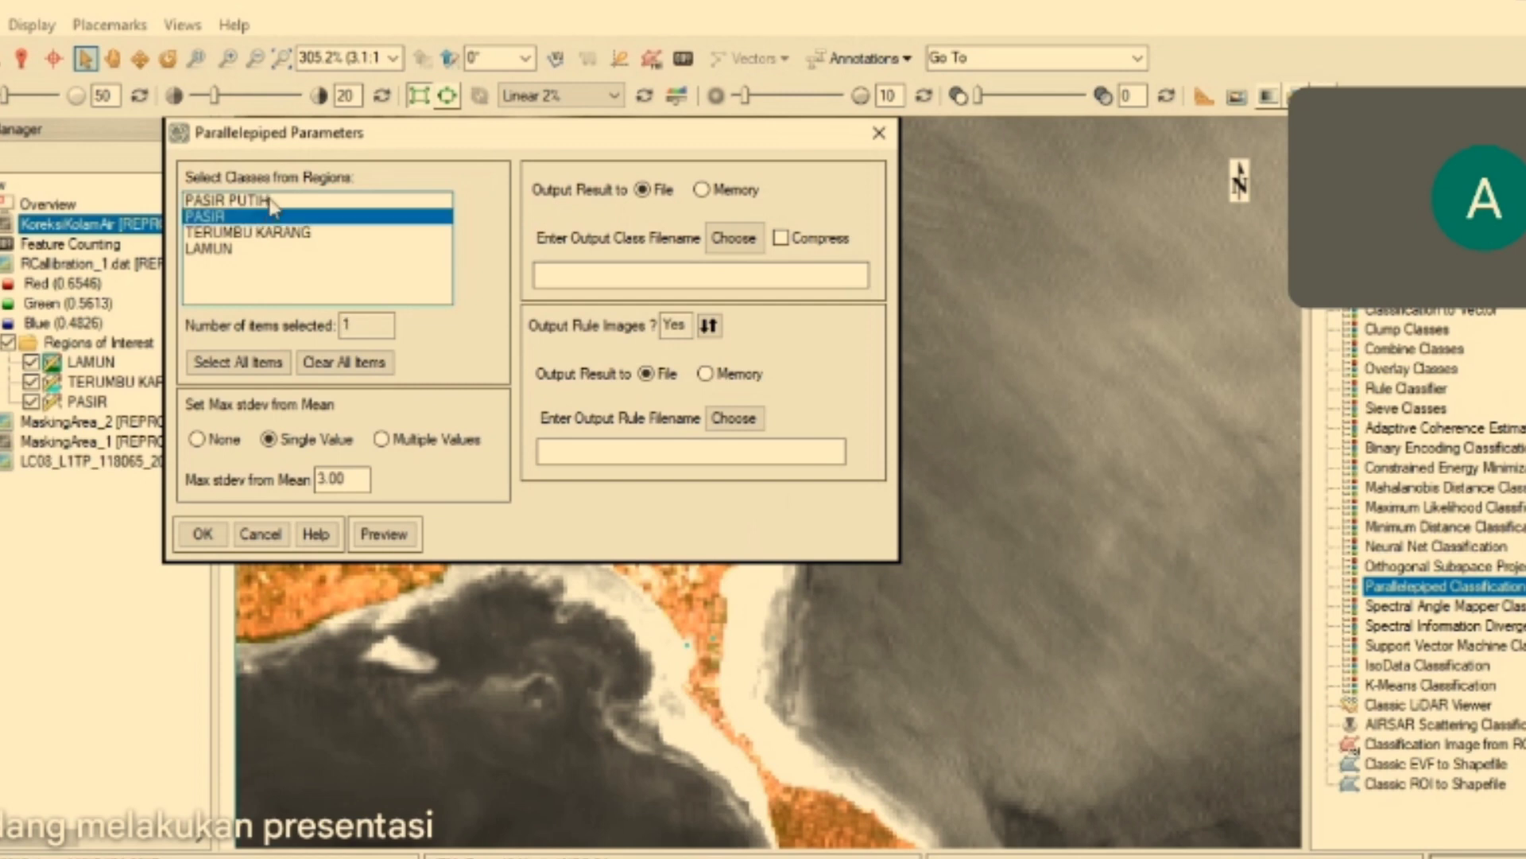
left_click(270, 201)
left_click(261, 233)
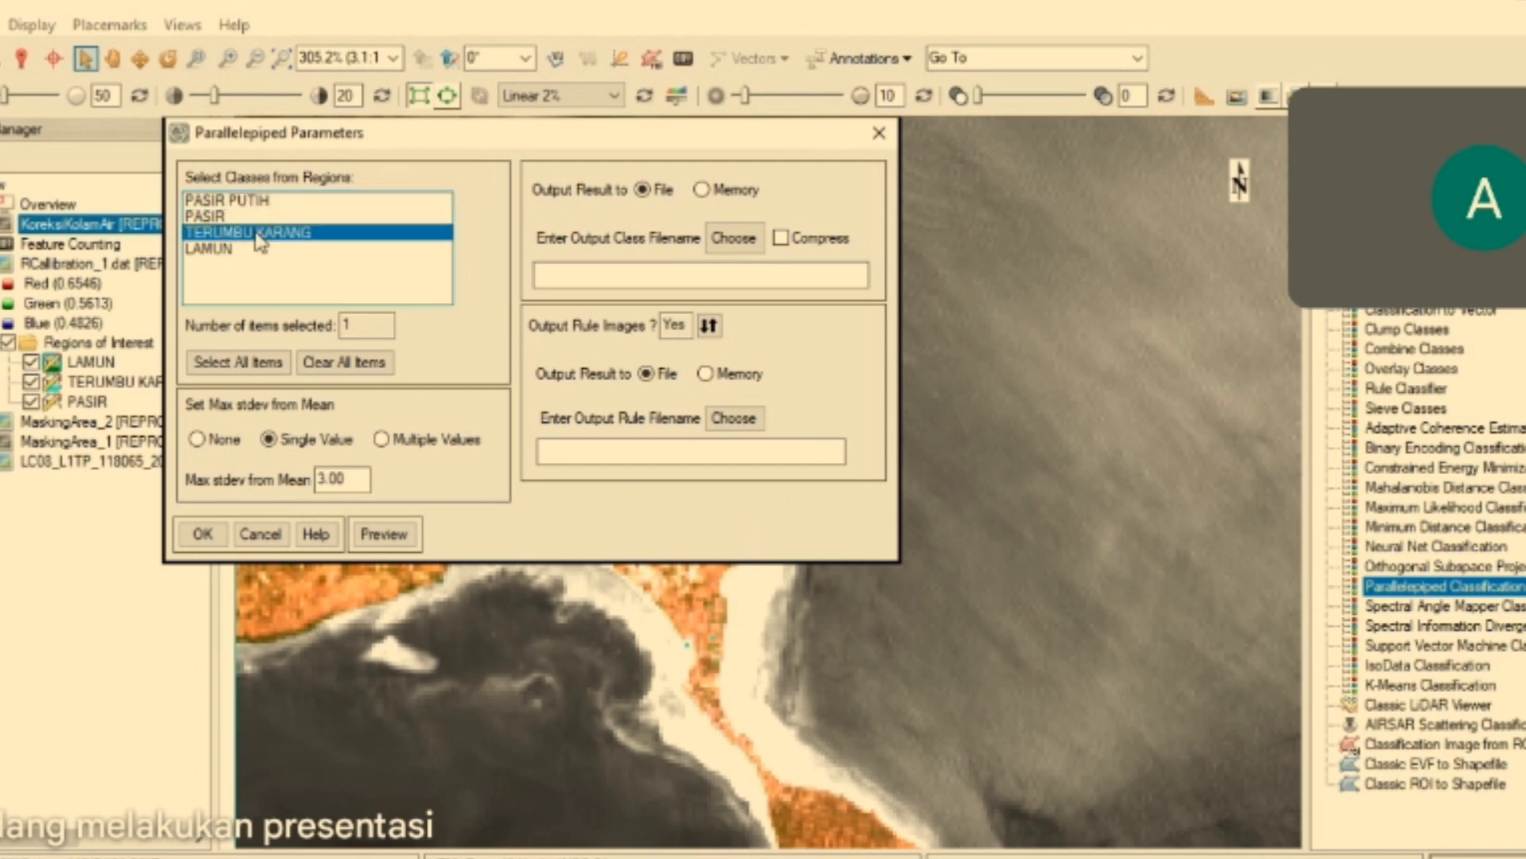
left_click(291, 203)
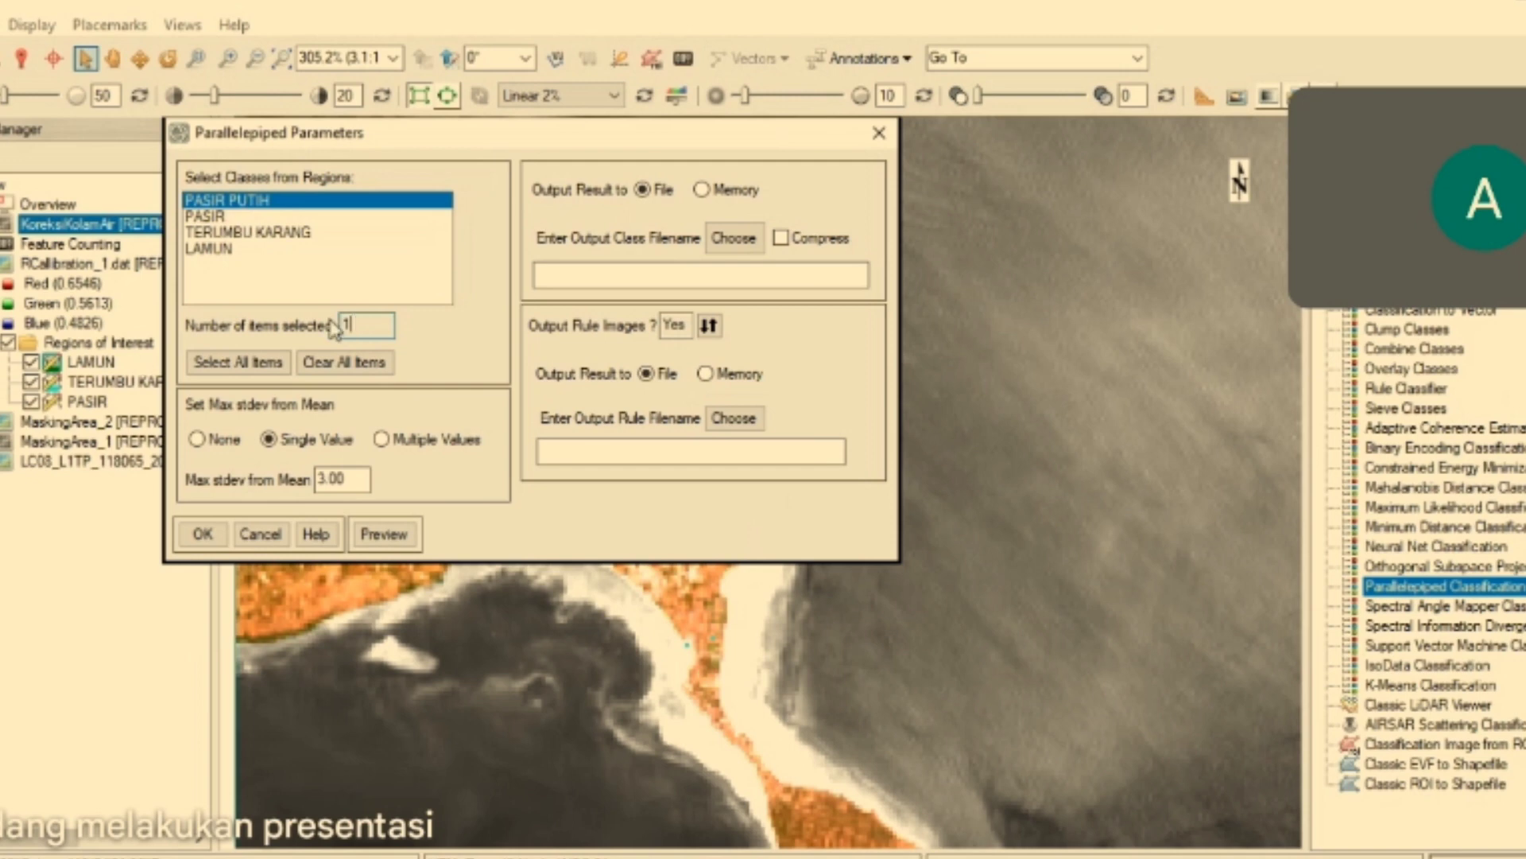
left_click_drag(229, 217, 239, 268)
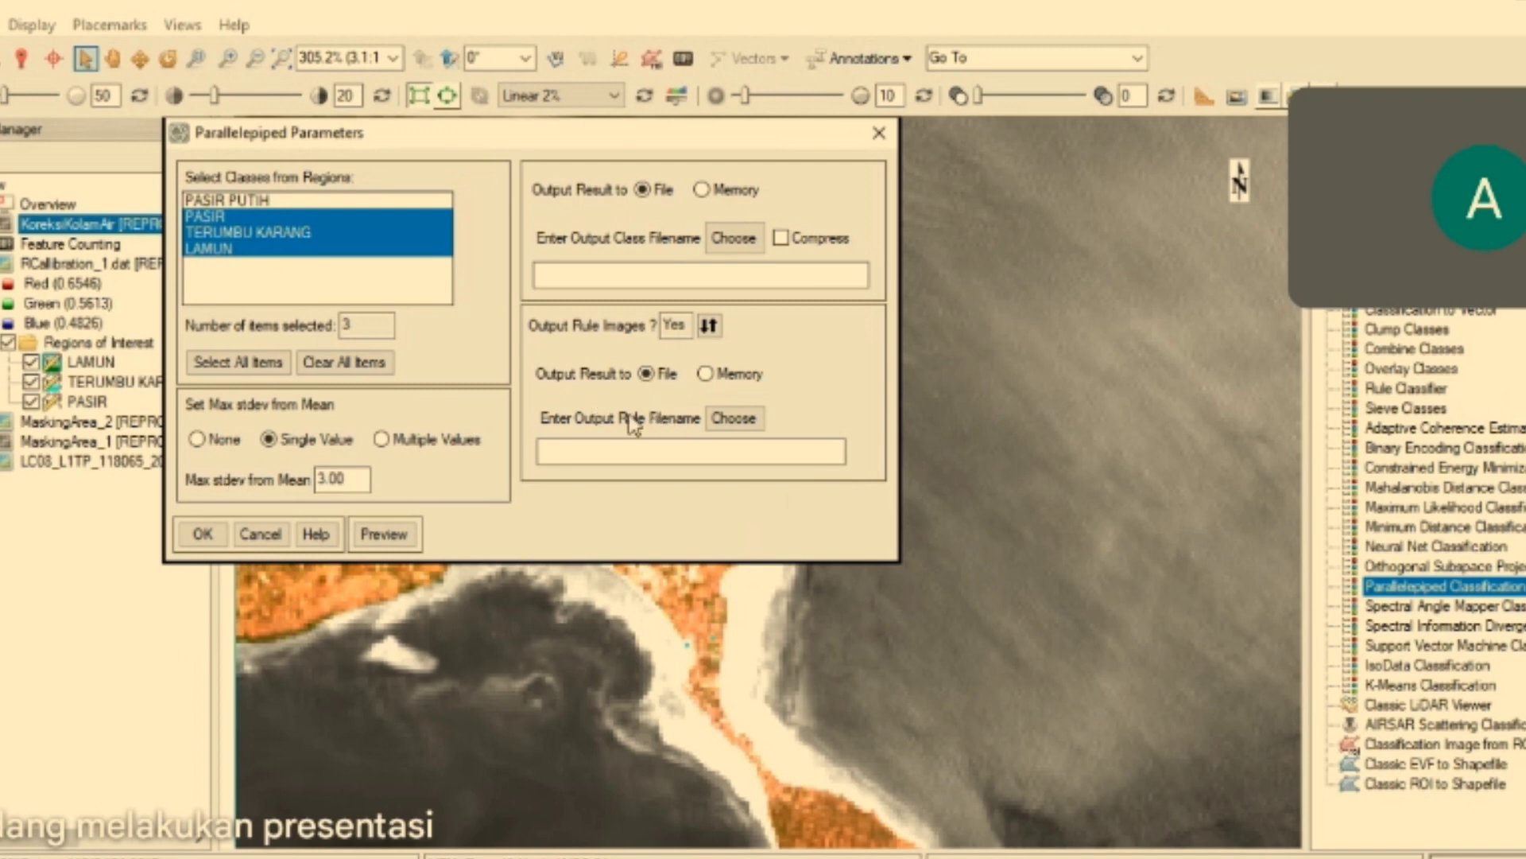
- Turn off rule image output, name the class output file plp_classification_1C, and run the parallelepiped classification
left_click(708, 326)
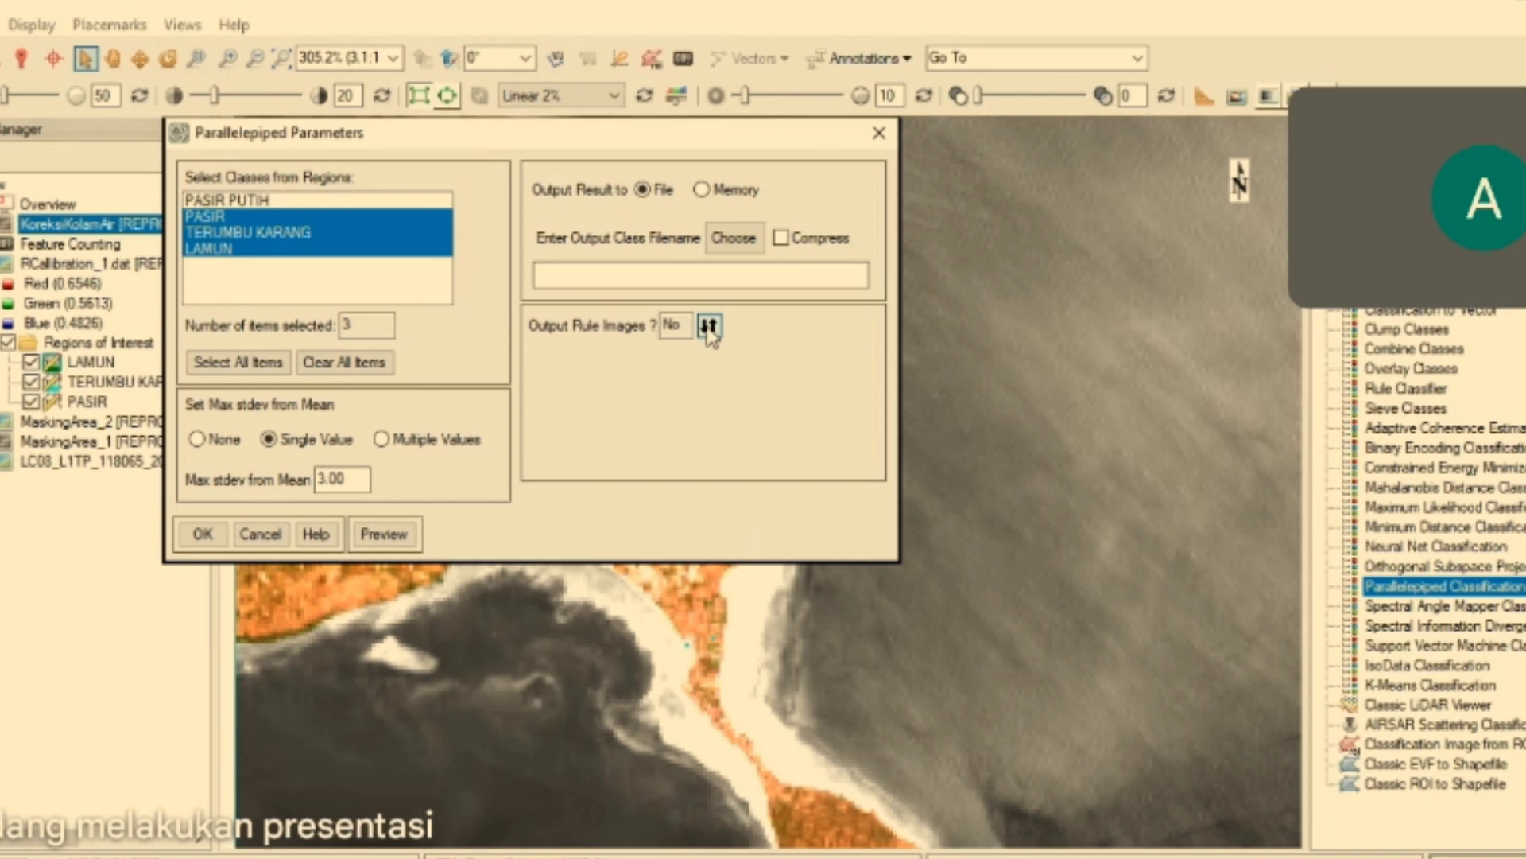
left_click(734, 239)
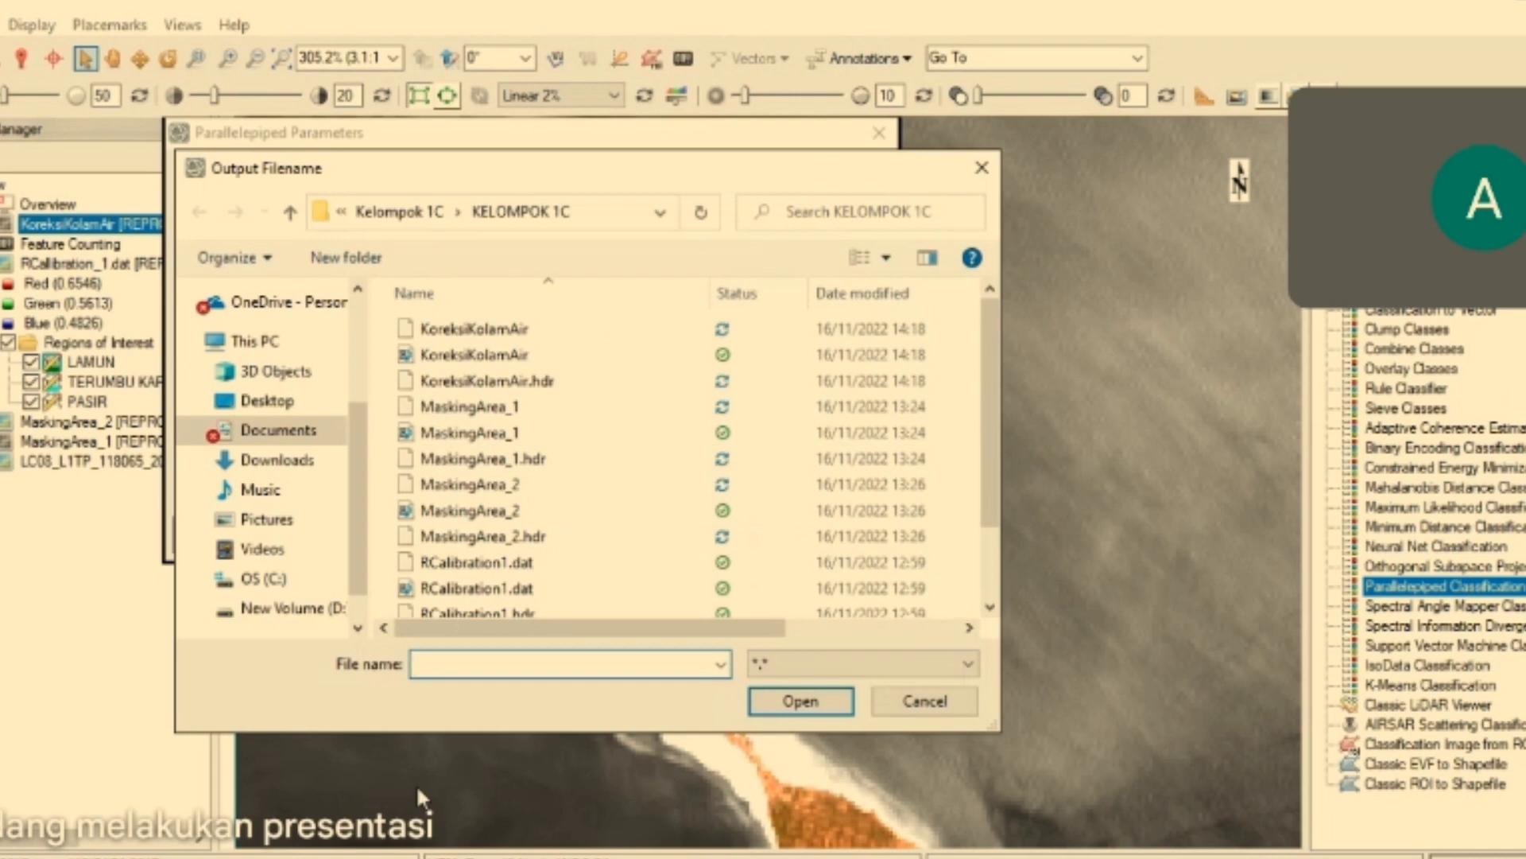
type("plp_classification")
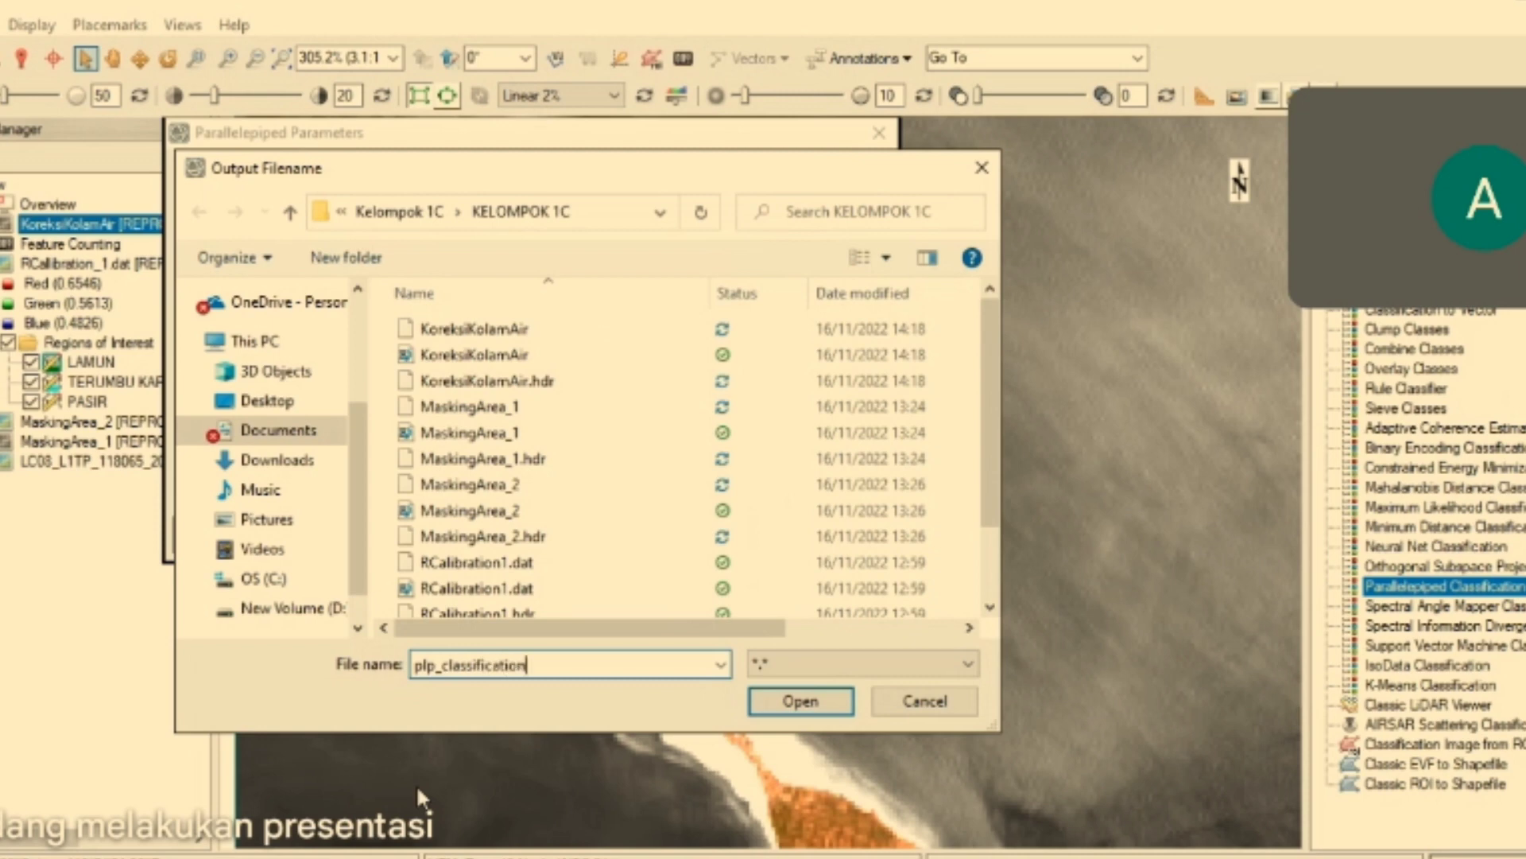
type("_1C")
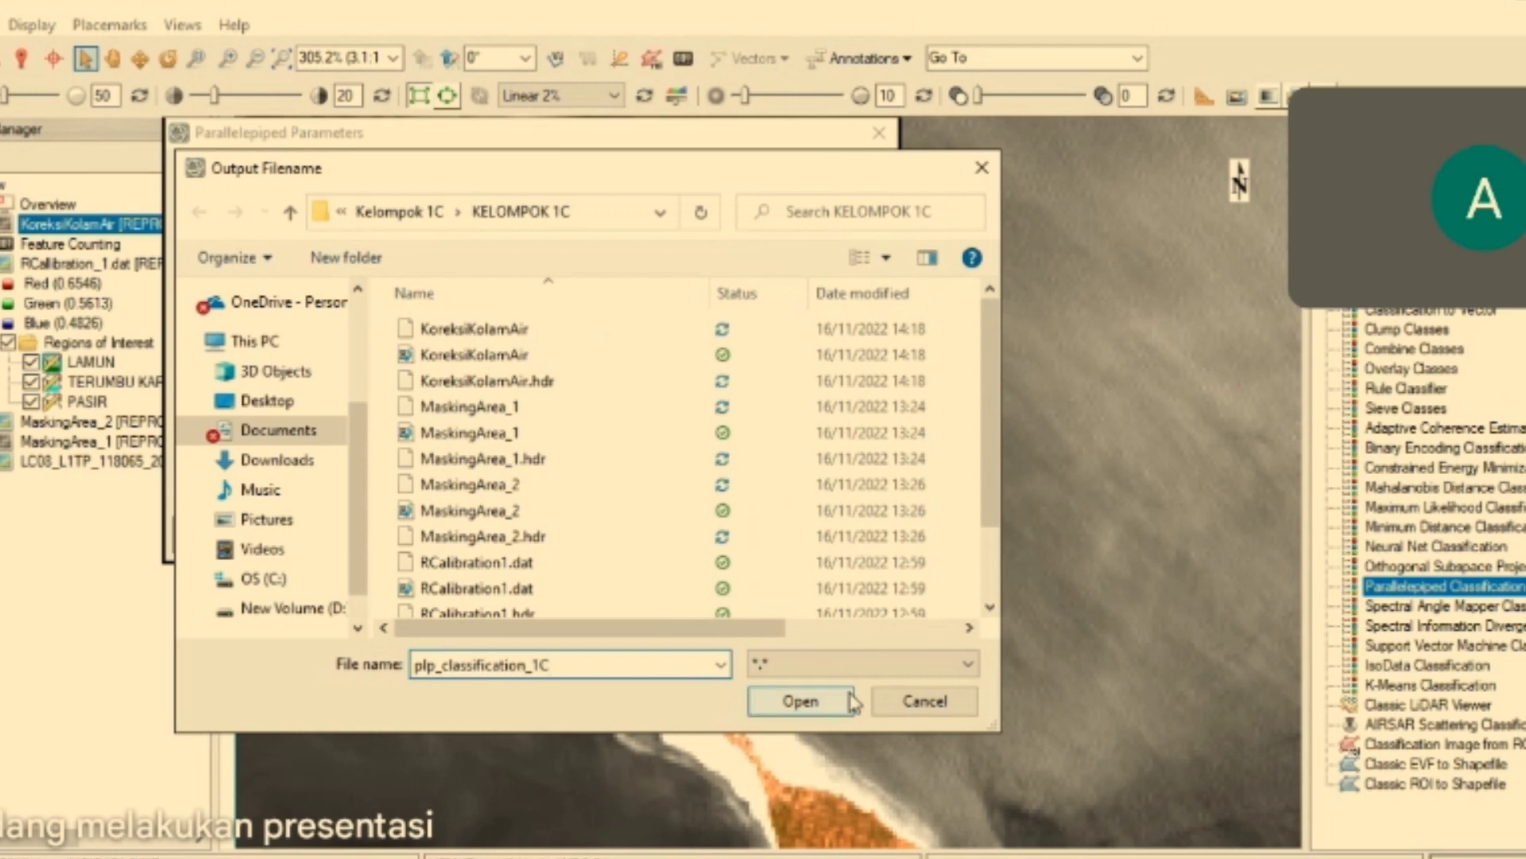
left_click(819, 703)
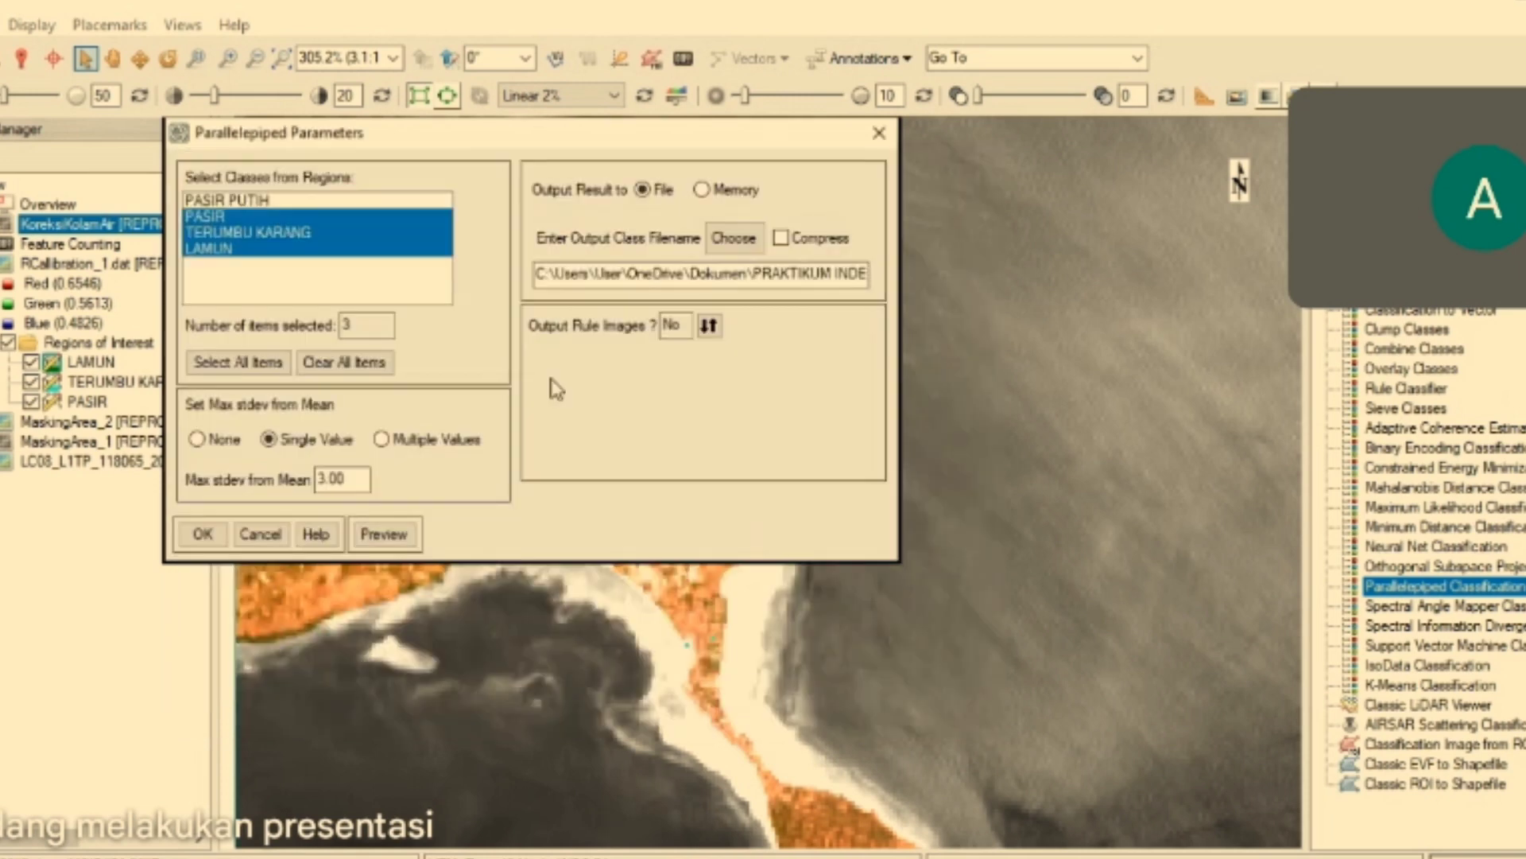
left_click(203, 534)
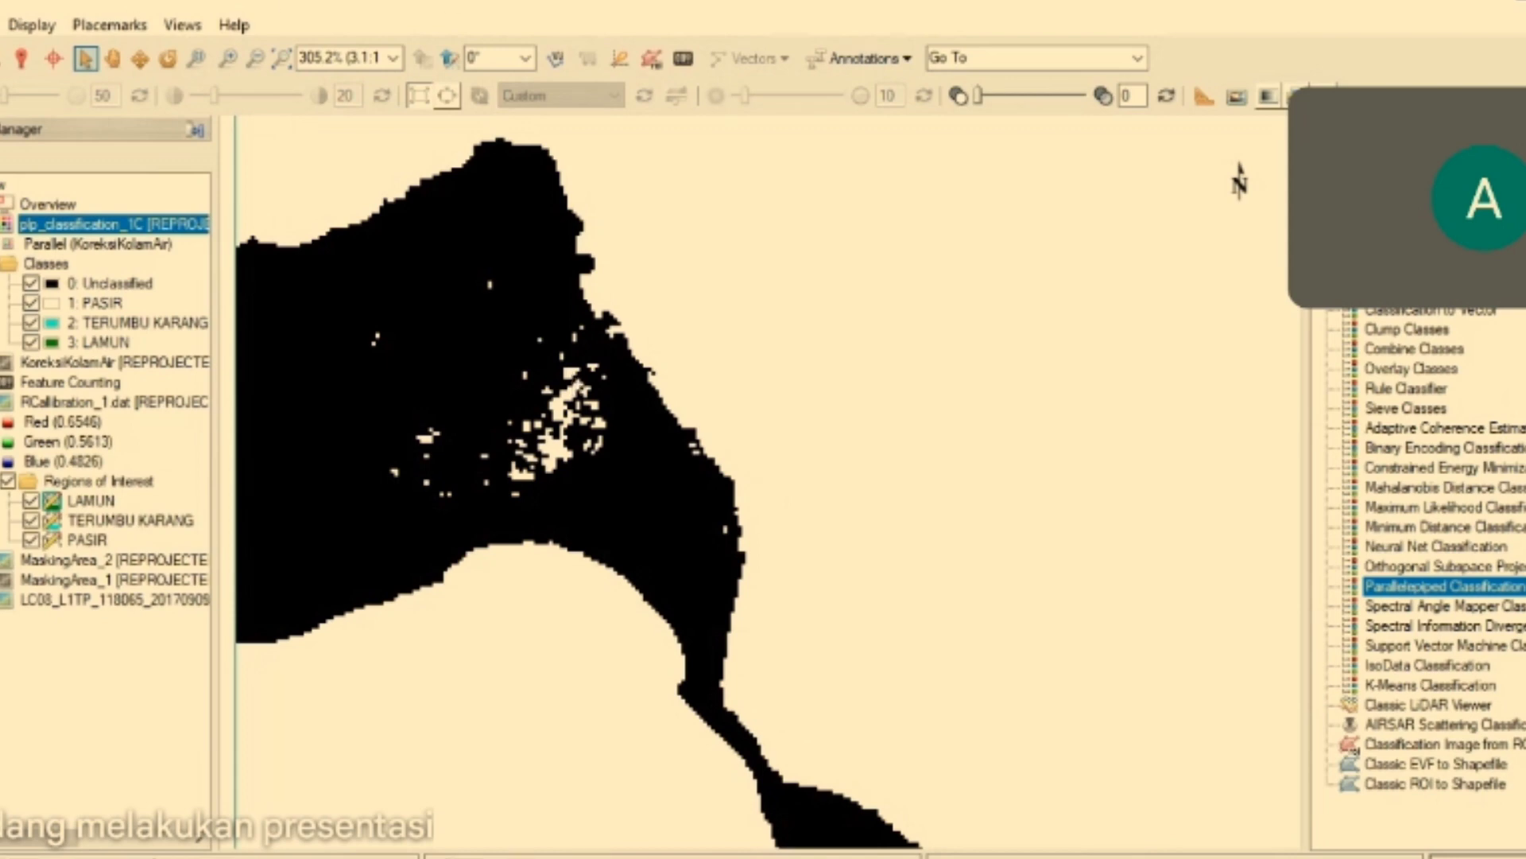
- Examine the full extent of the parallelepiped classification result at 80% zoom
left_click(254, 58)
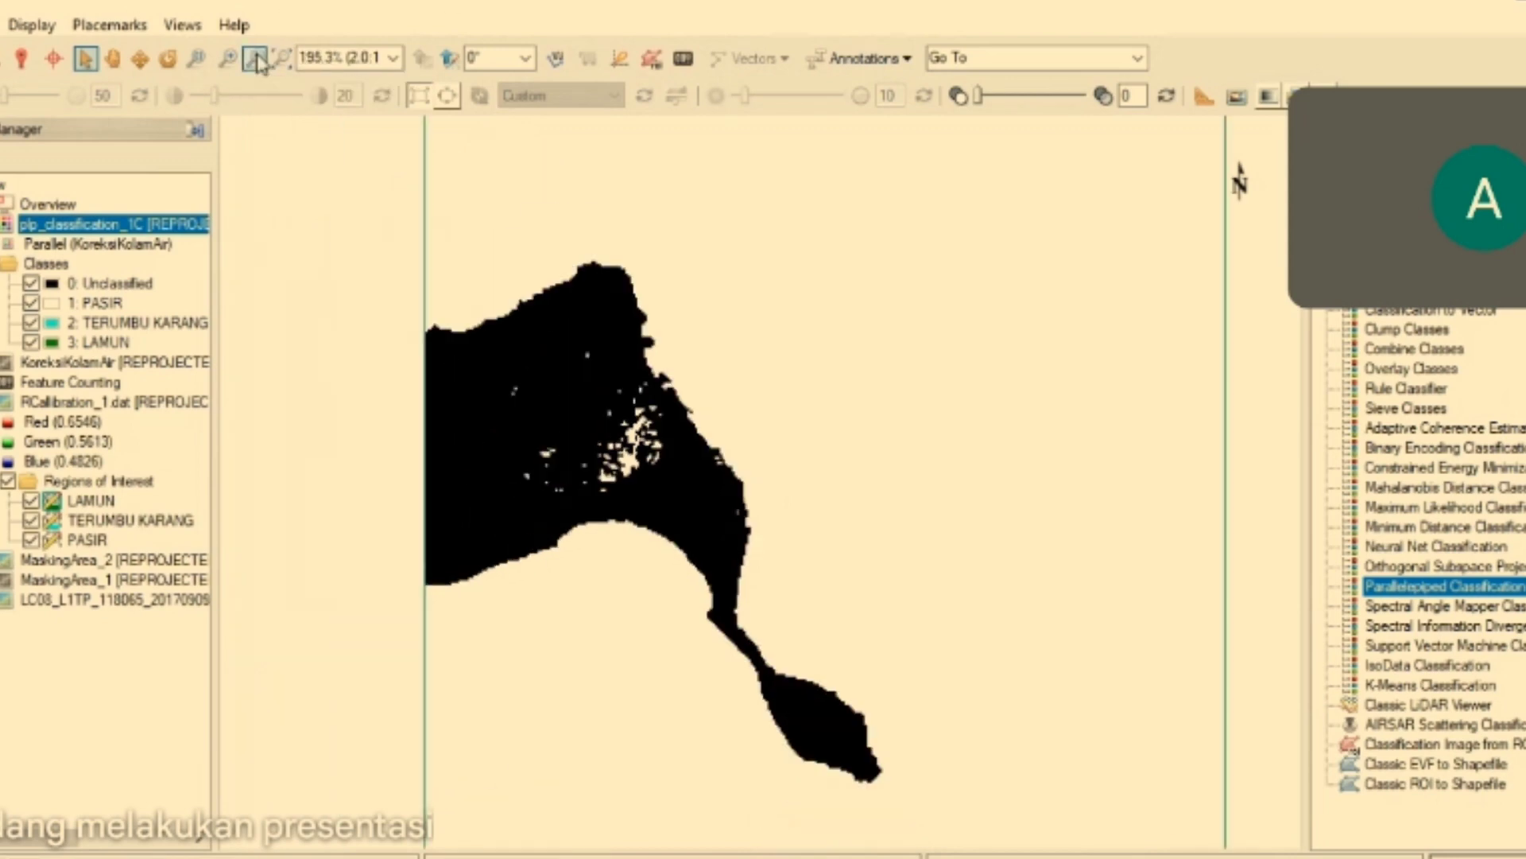
left_click(255, 58)
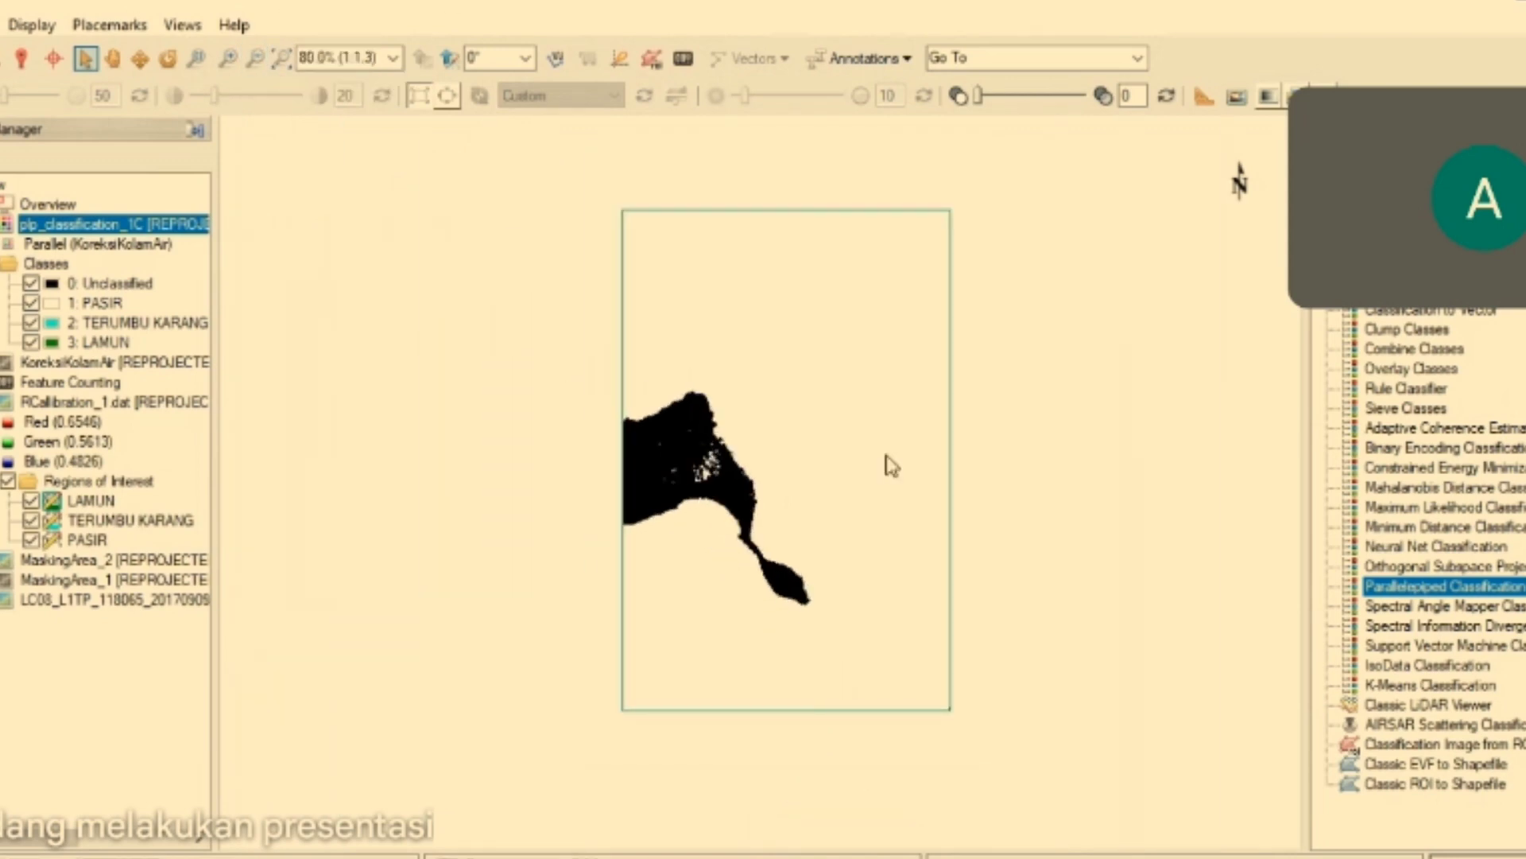
left_click(113, 63)
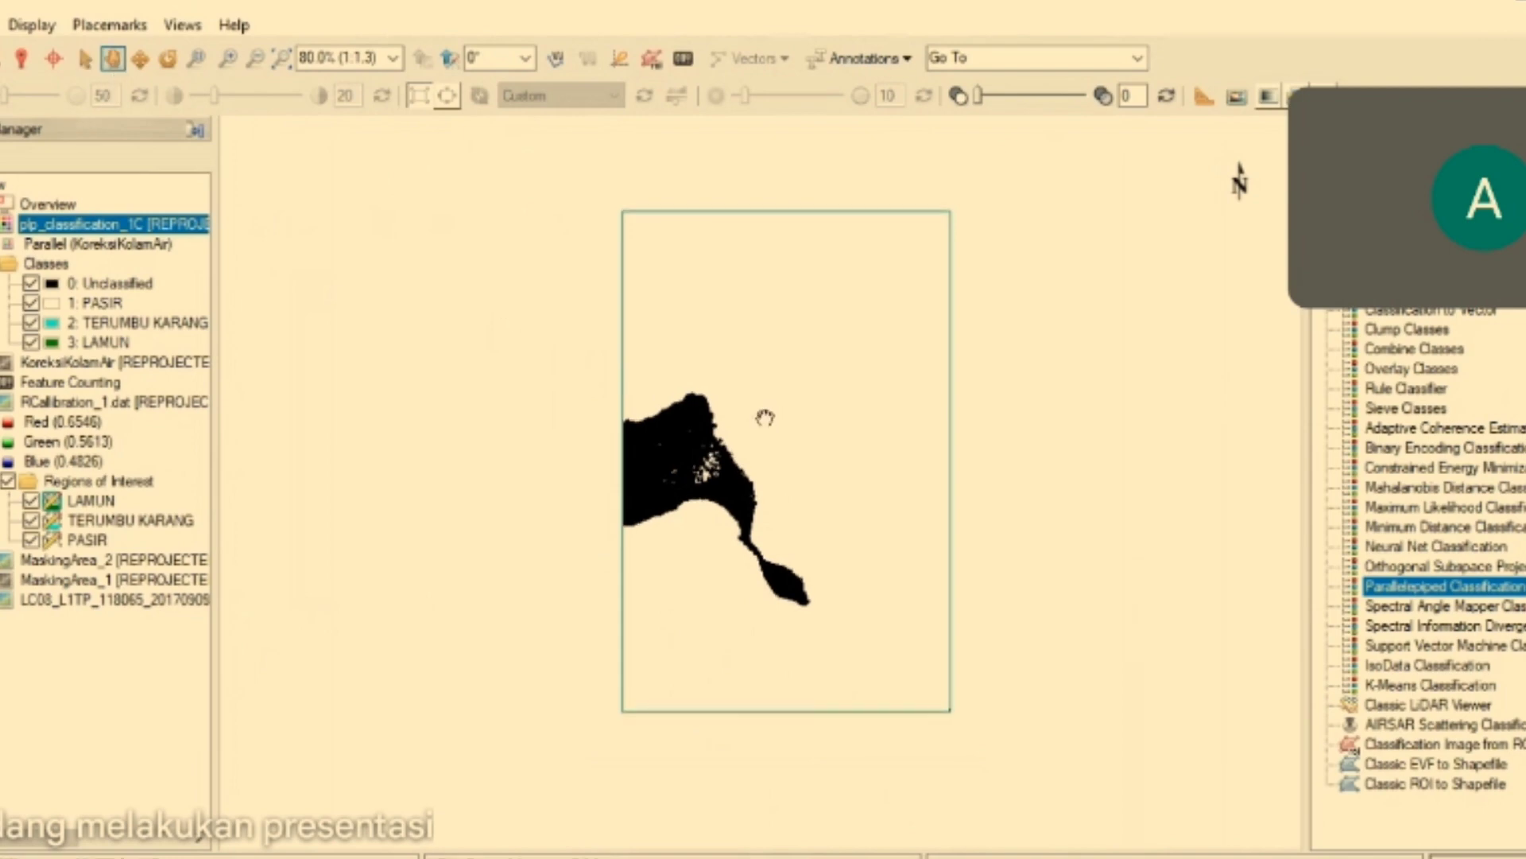
left_click_drag(764, 418, 714, 424)
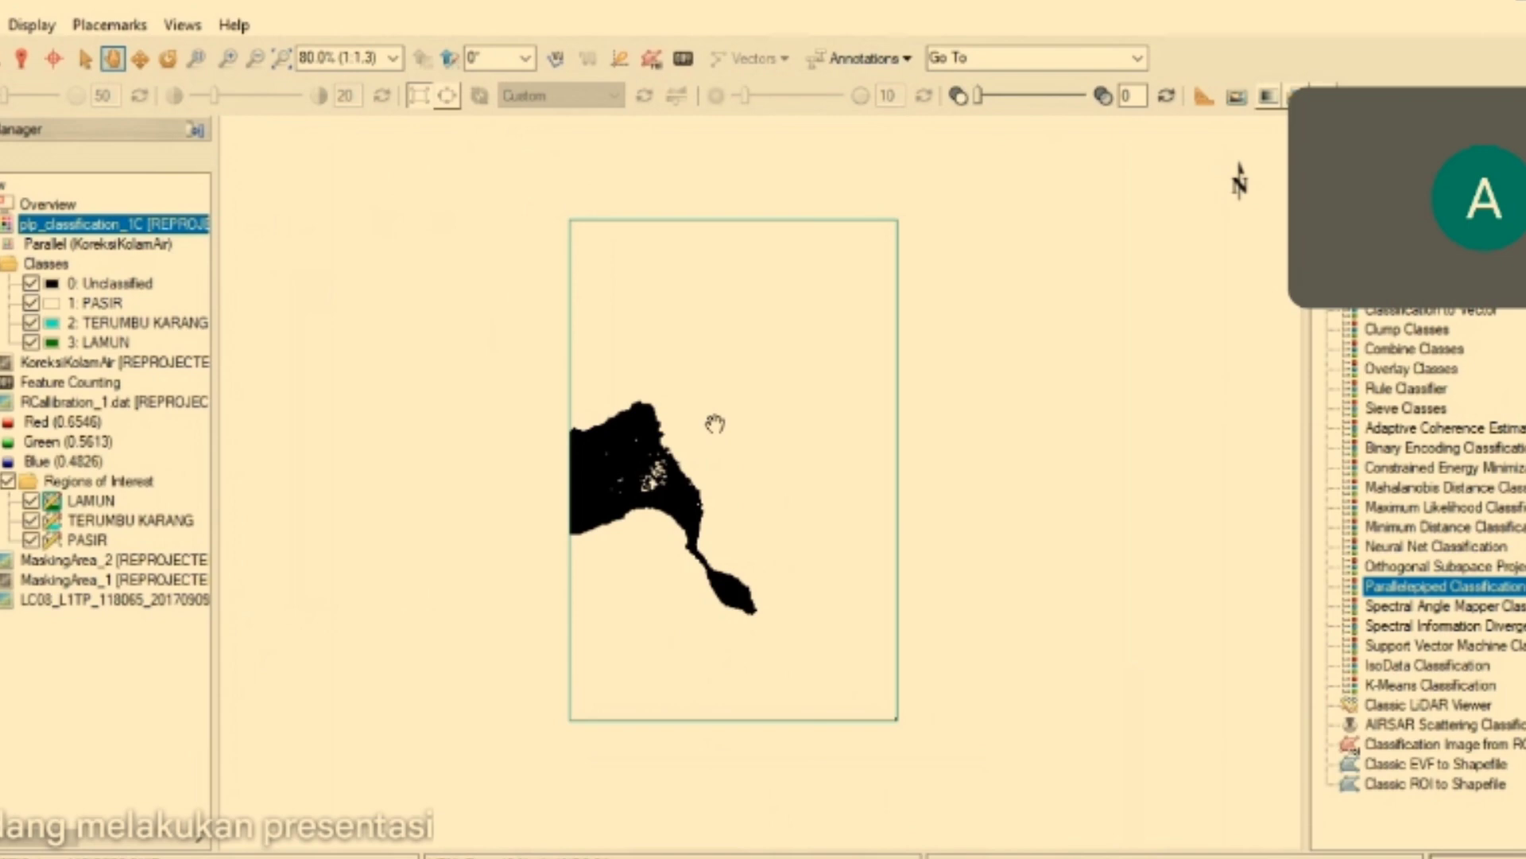